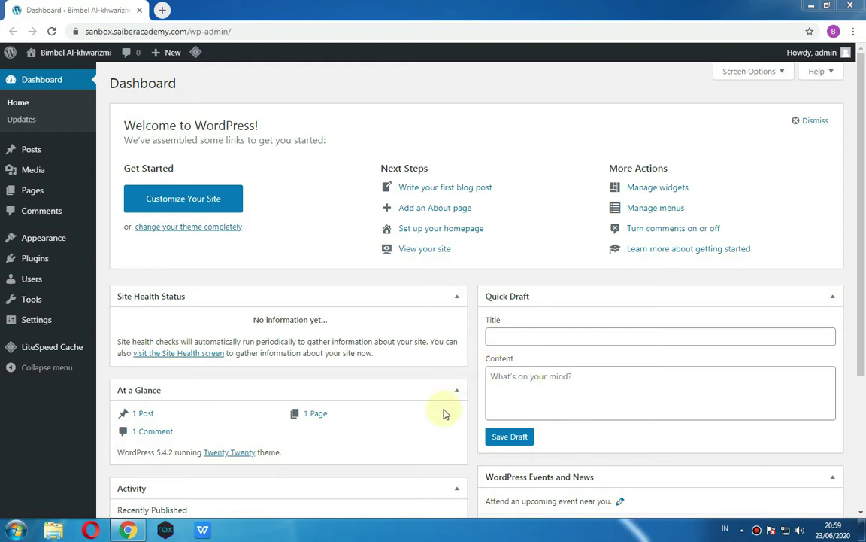
- Open the live site in a new tab and look over its front page from header to footer widgets
mouse_move(53, 54)
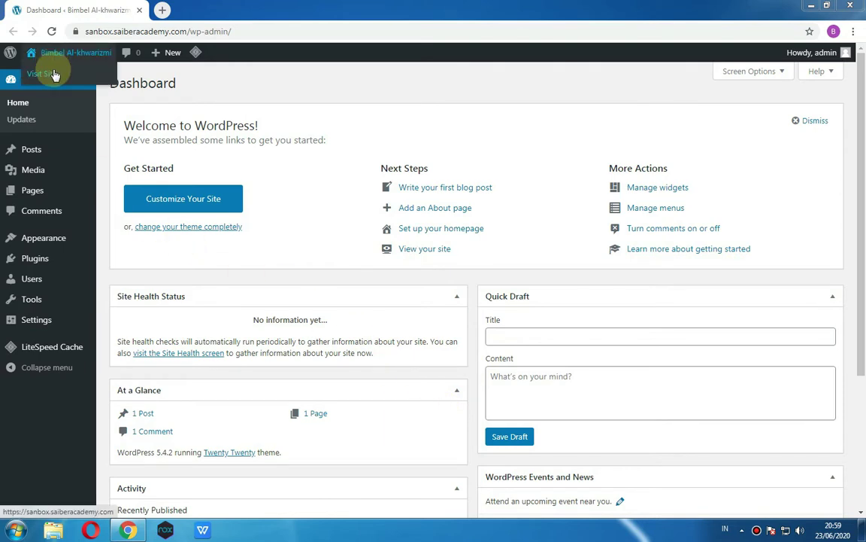
middle_click(54, 75)
click(213, 11)
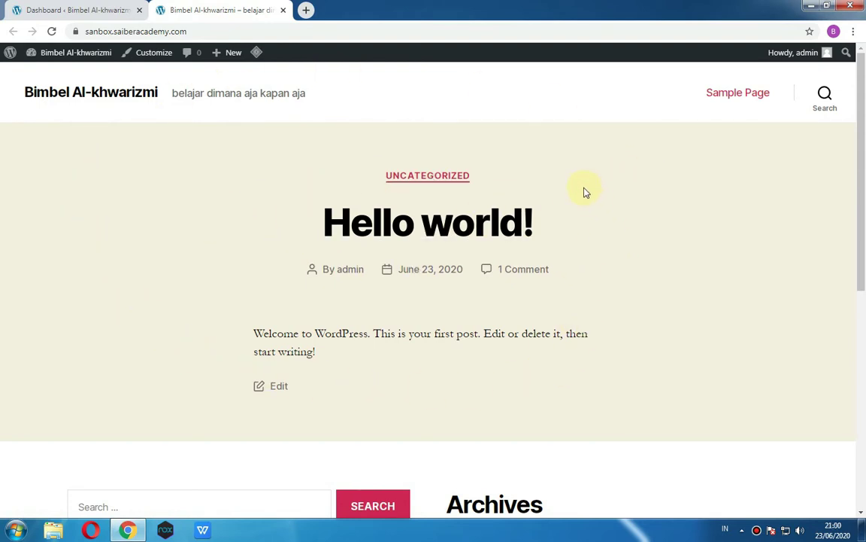
scroll(331, 440, down, 3)
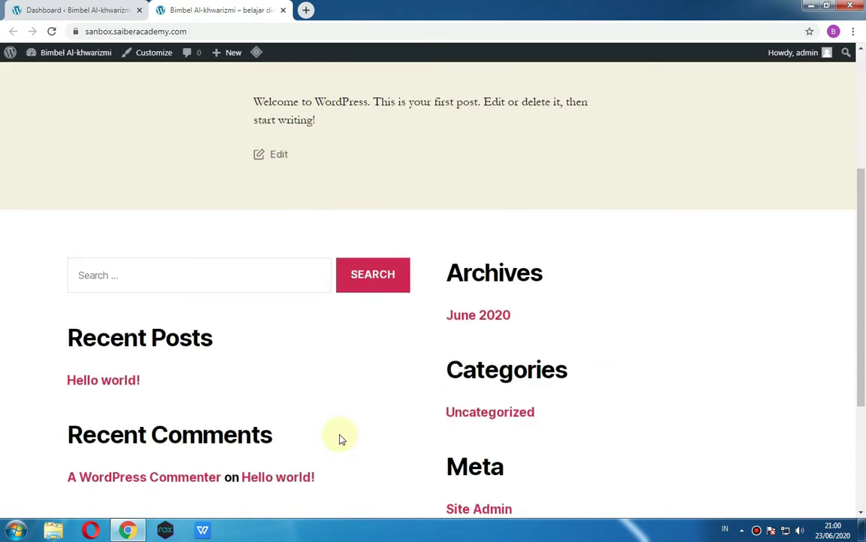
scroll(339, 435, up, 1)
scroll(340, 435, up, 3)
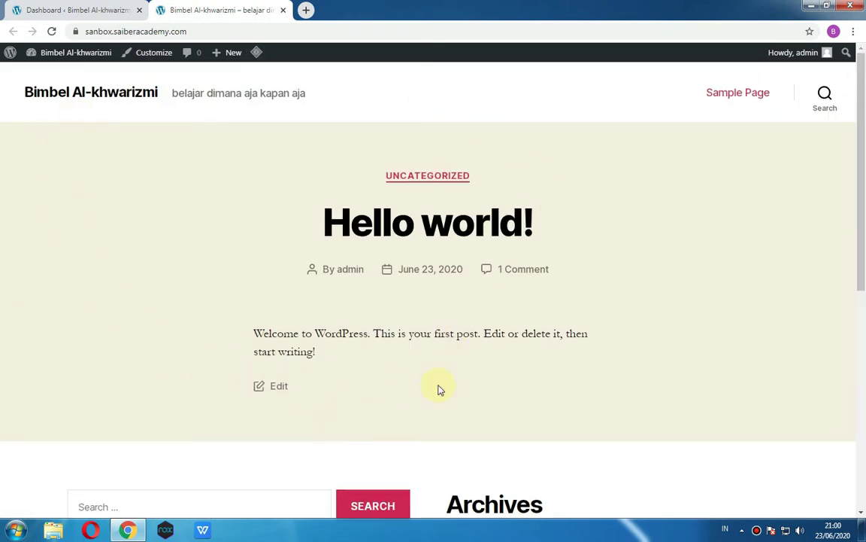
- Return to the dashboard and search the new themes directory for "astra"
click(89, 6)
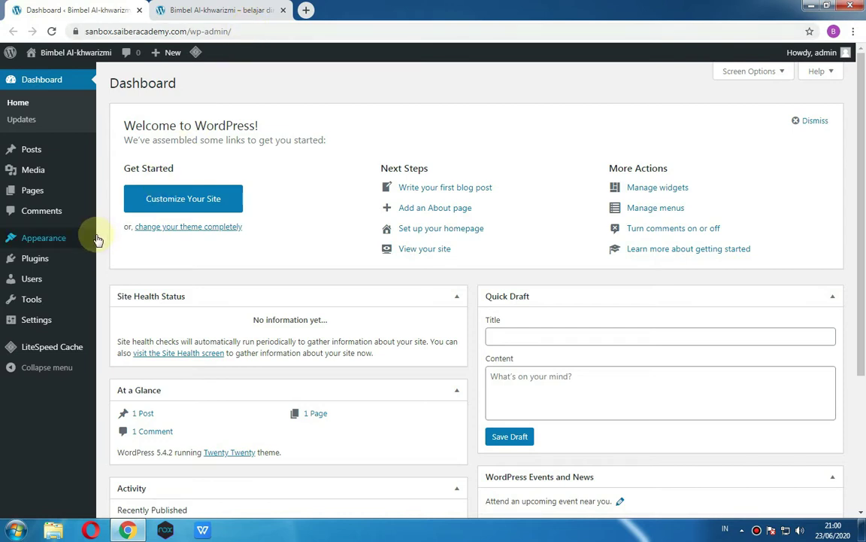
mouse_move(95, 240)
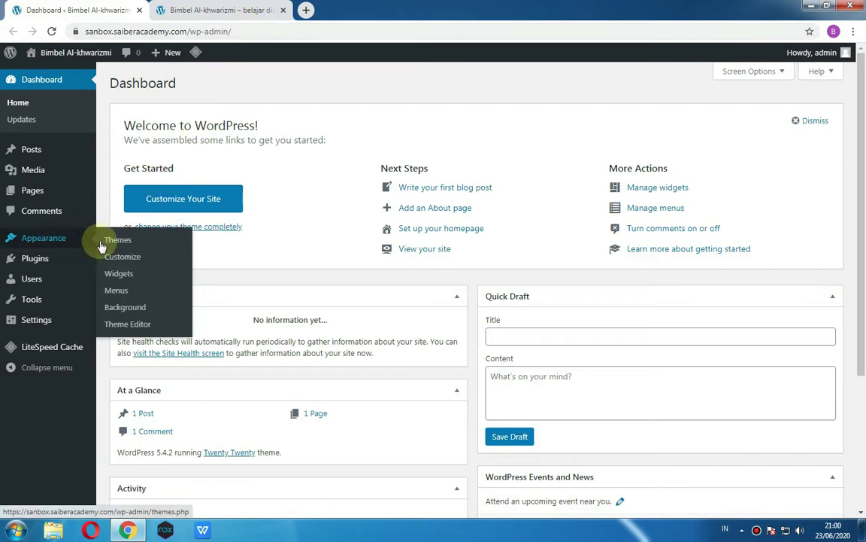
click(108, 245)
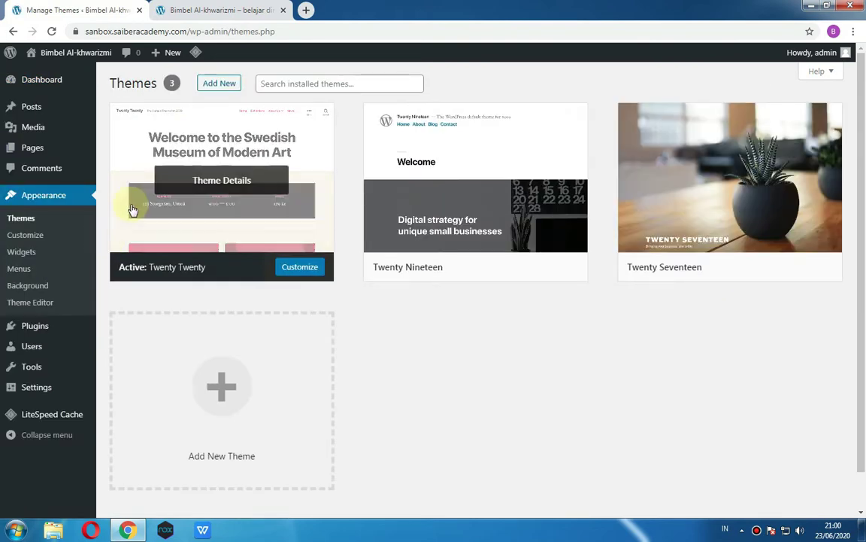
click(217, 85)
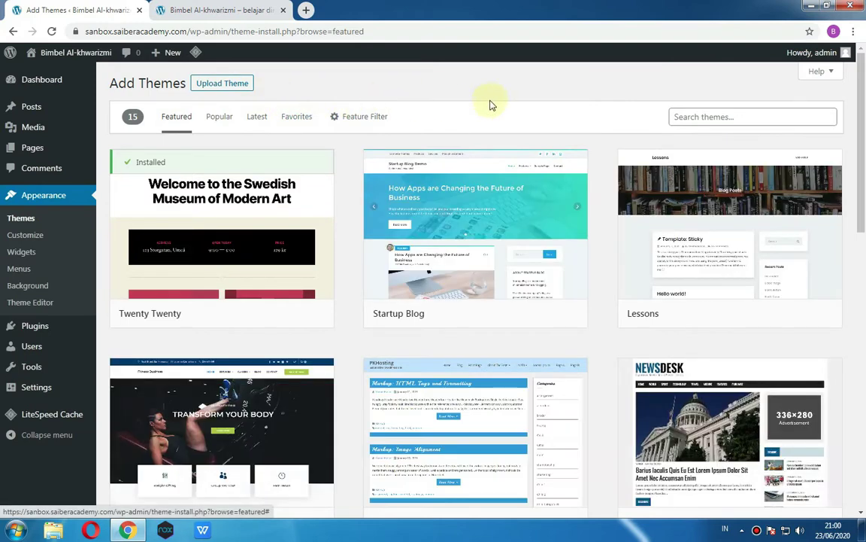
click(684, 117)
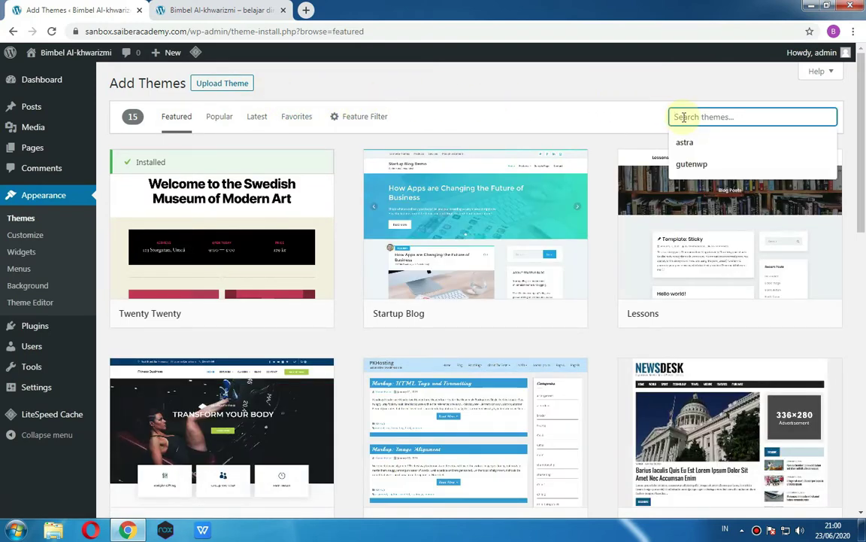
text(astra)
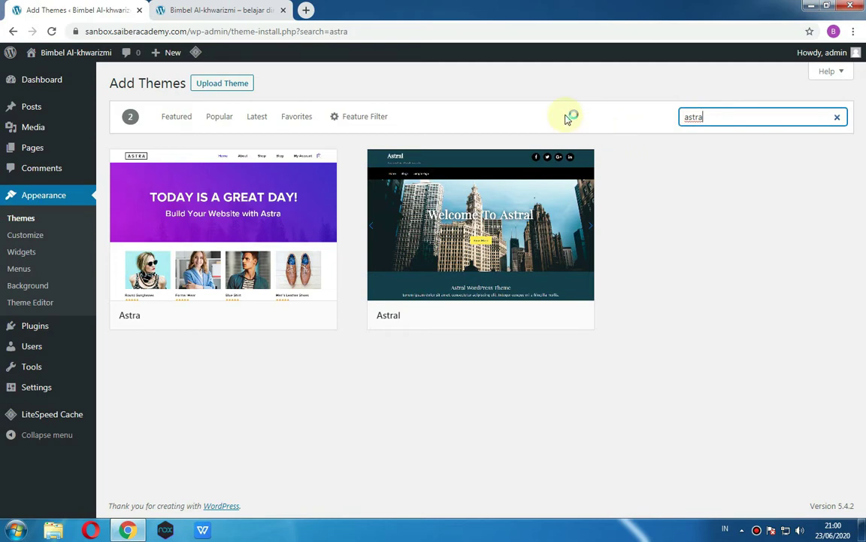
- Install the Astra theme and activate it
mouse_move(257, 200)
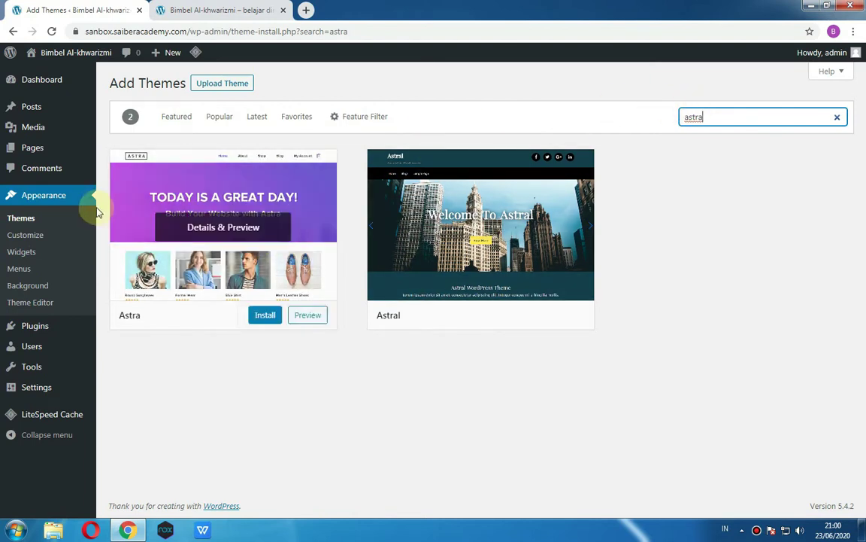
click(255, 317)
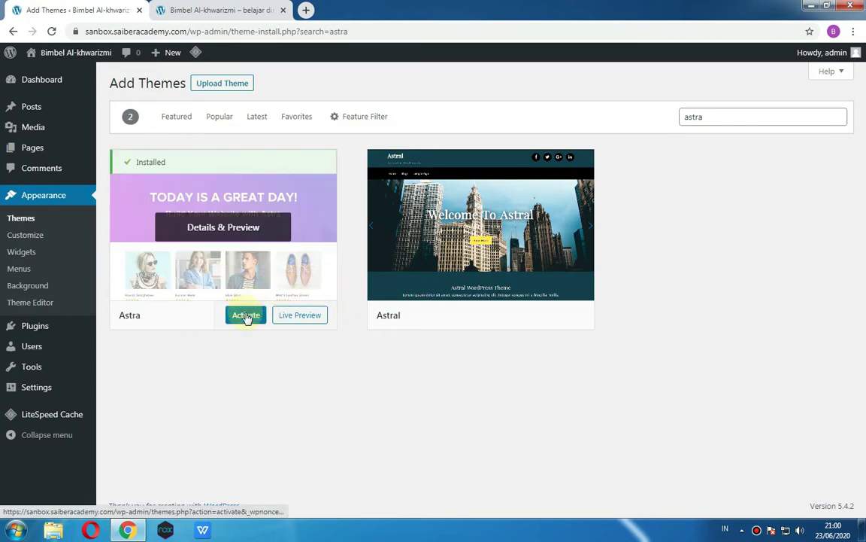
click(246, 315)
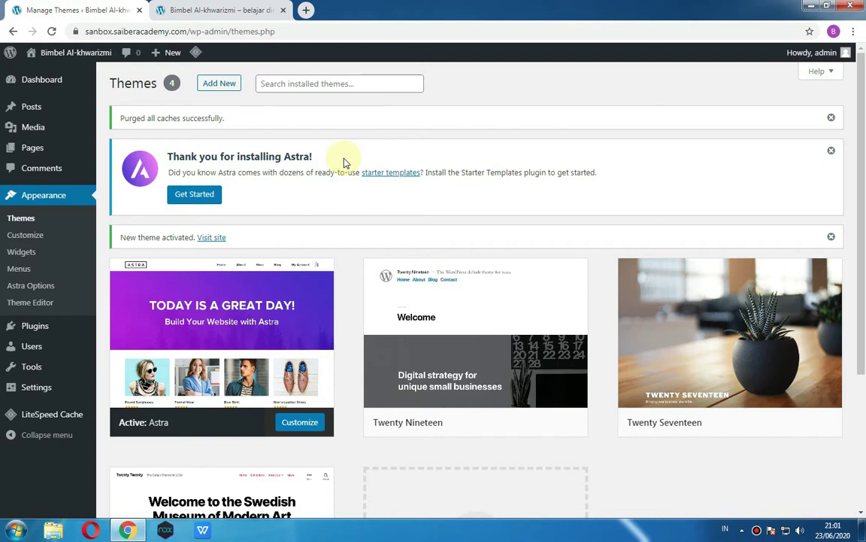
- Start Astra's starter templates setup, choose Elementor as the page builder, and look through the template gallery
click(173, 195)
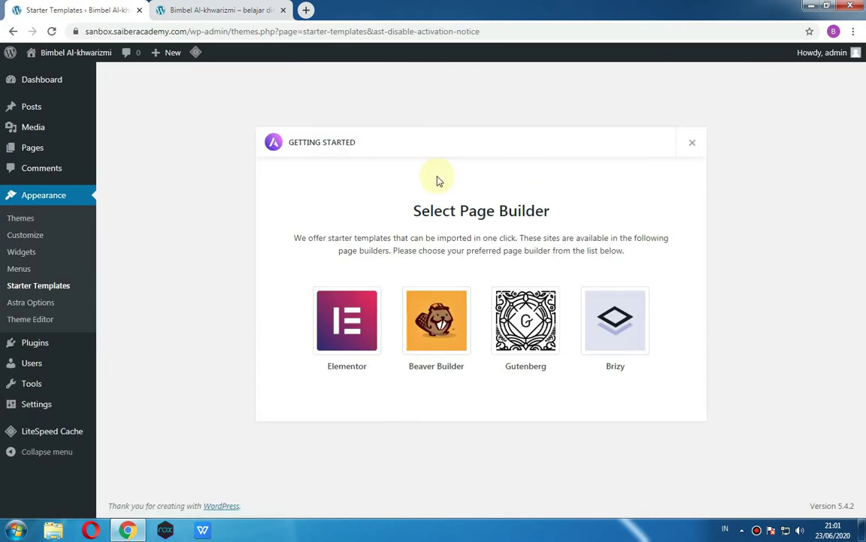
click(346, 301)
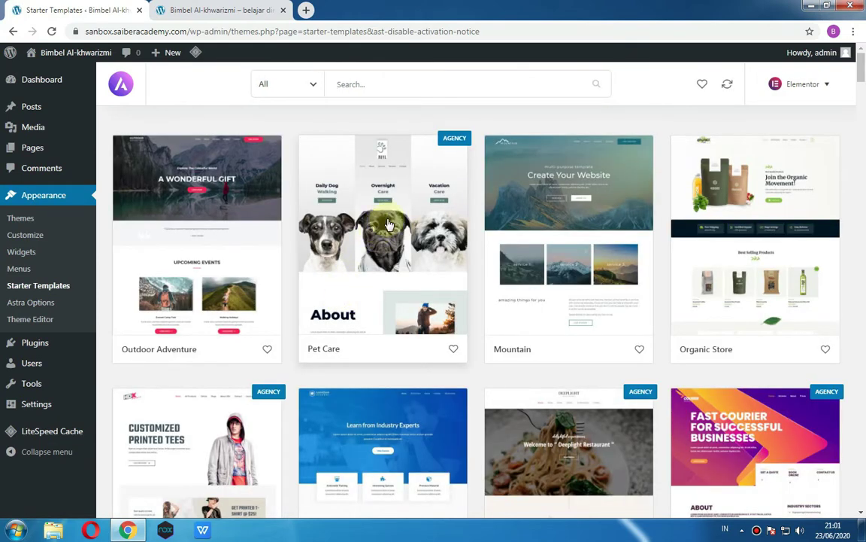
scroll(388, 224, down, 5)
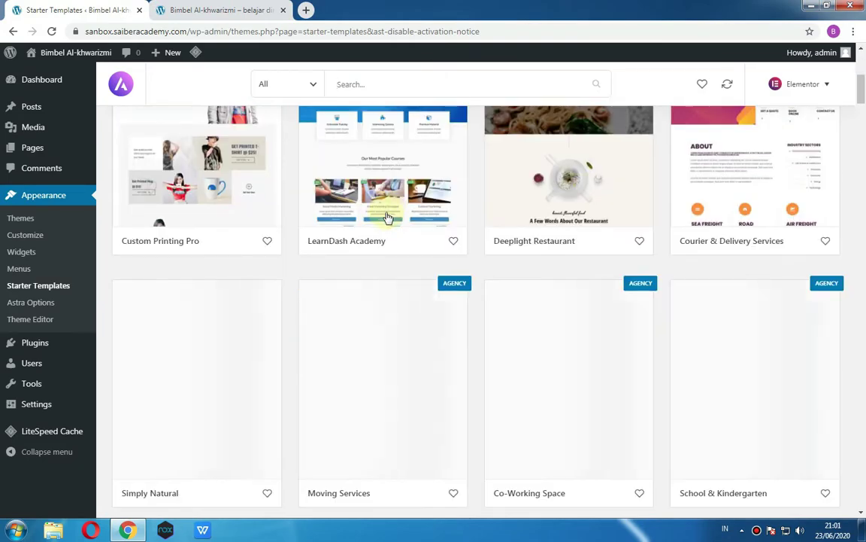
scroll(388, 218, down, 5)
scroll(351, 240, up, 2)
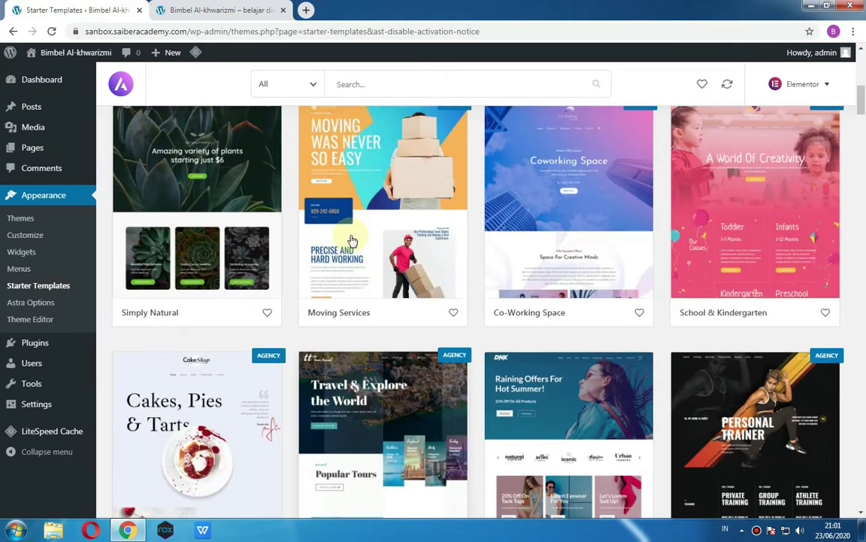
scroll(351, 240, up, 3)
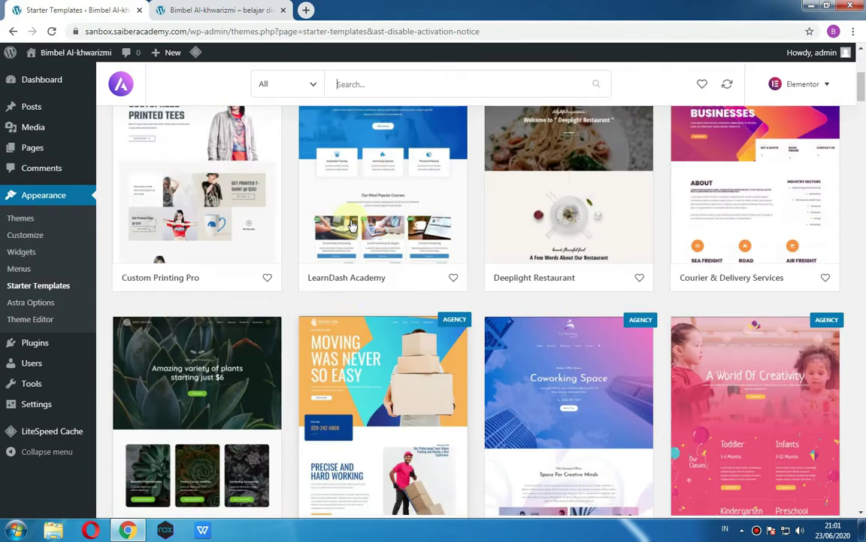
scroll(353, 226, up, 5)
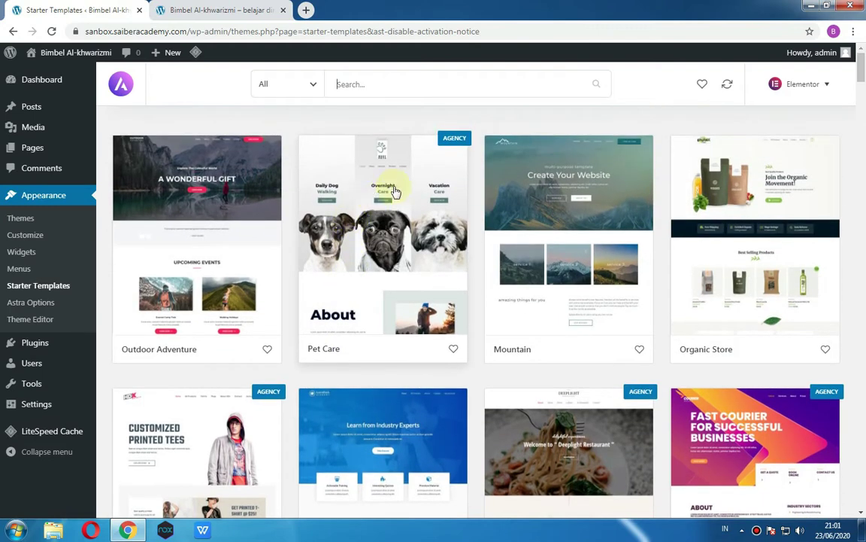
mouse_move(452, 145)
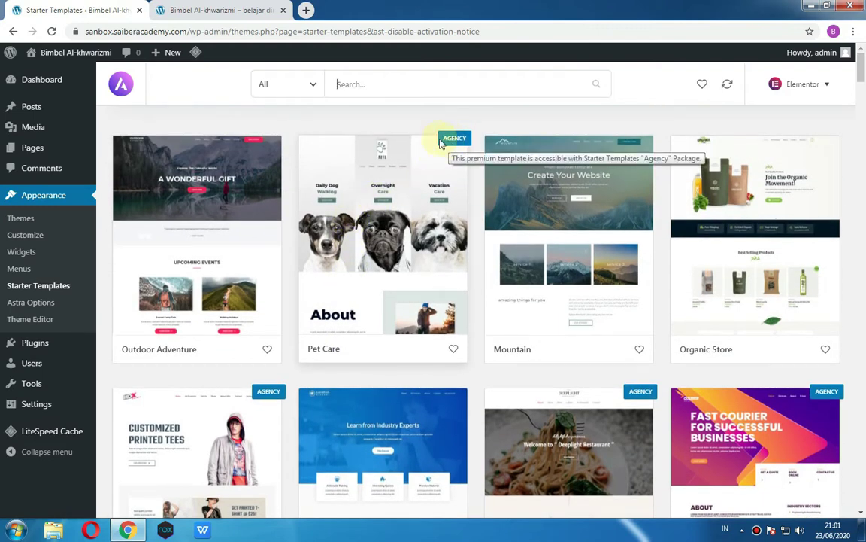
- Filter the starter templates to the eCommerce category and free templates only
click(303, 86)
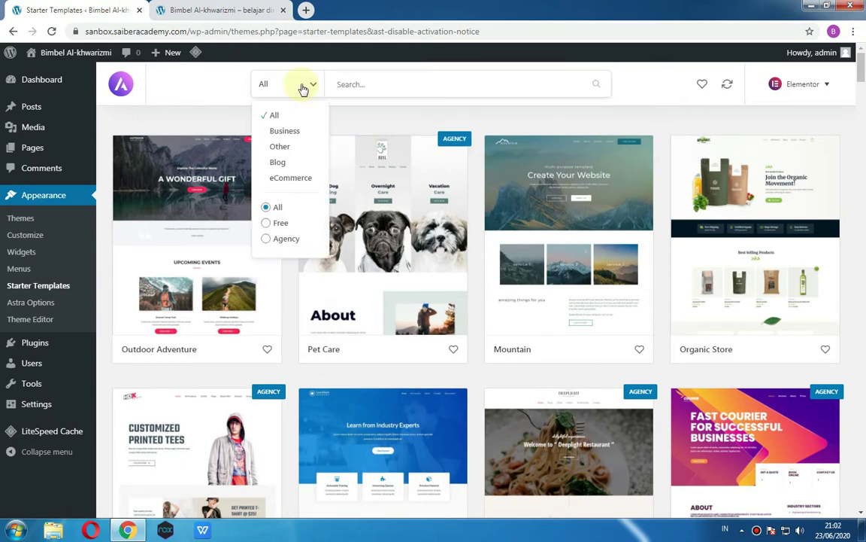
click(288, 180)
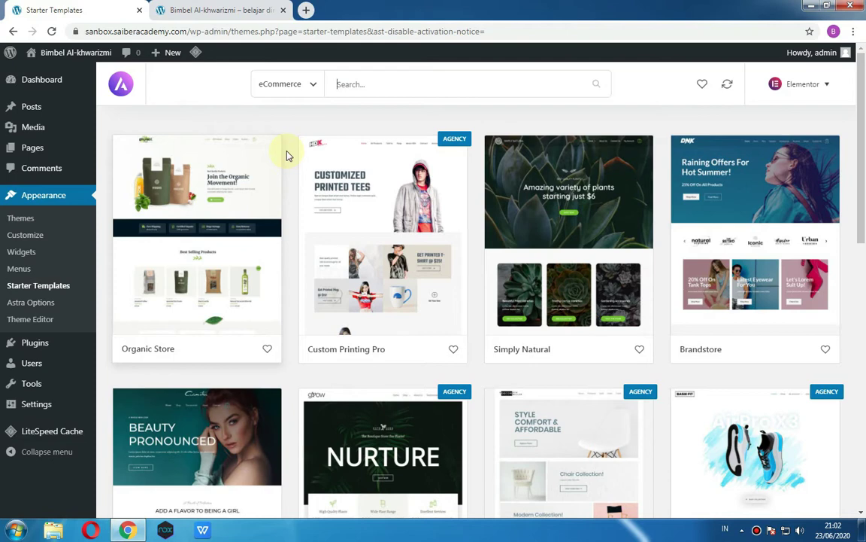
click(301, 86)
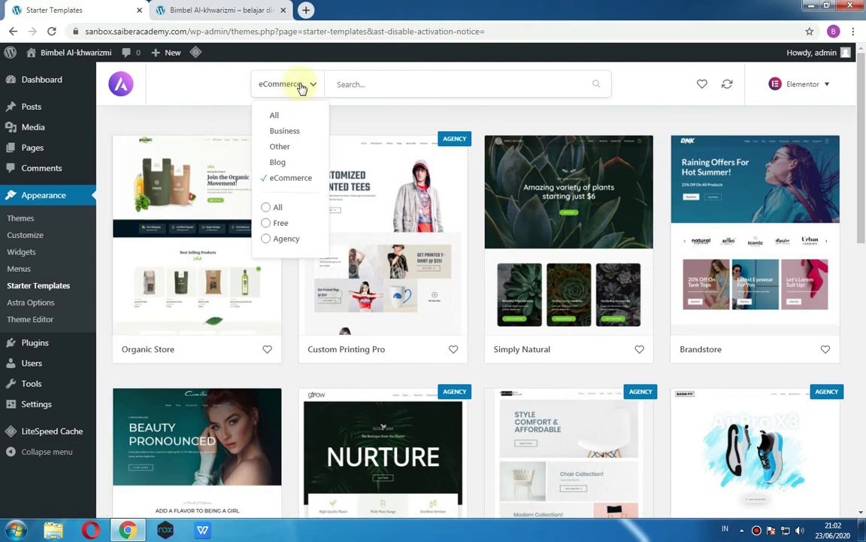
click(266, 223)
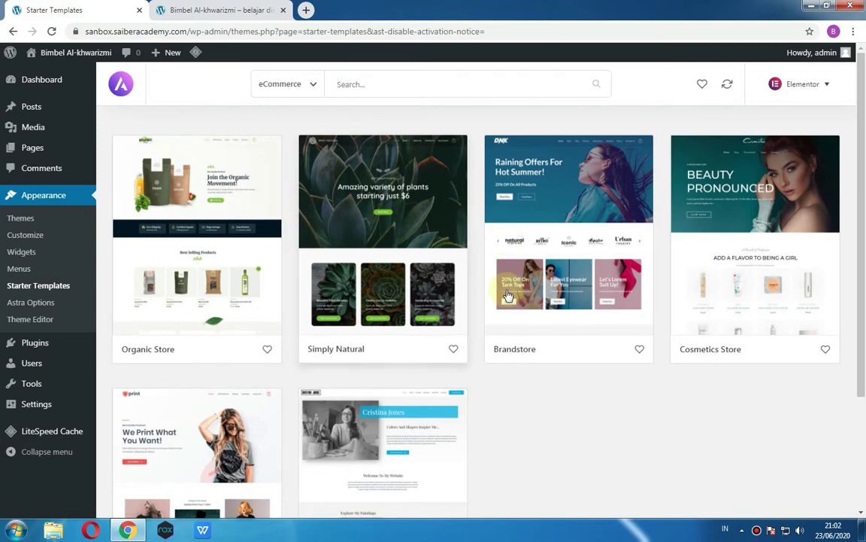
- Import the complete Custom Printing site, including customizer settings, widgets, required plugins and content
scroll(497, 306, down, 3)
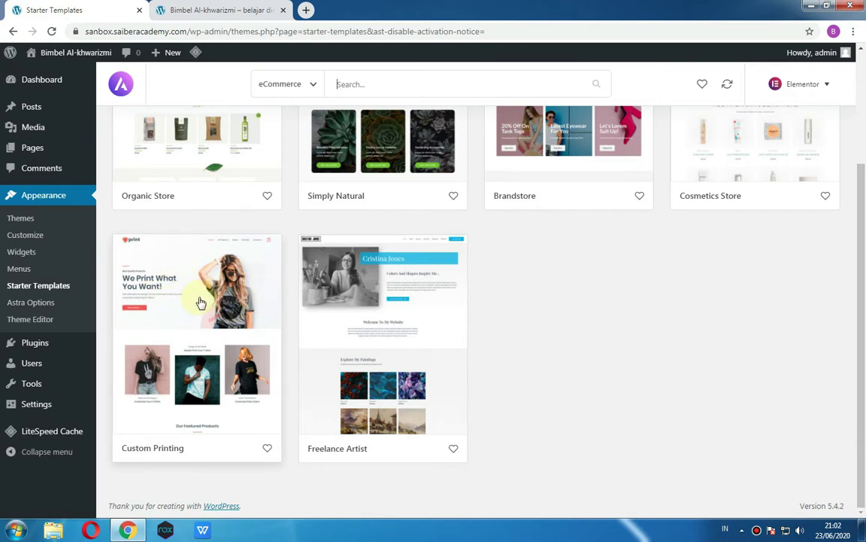
click(201, 303)
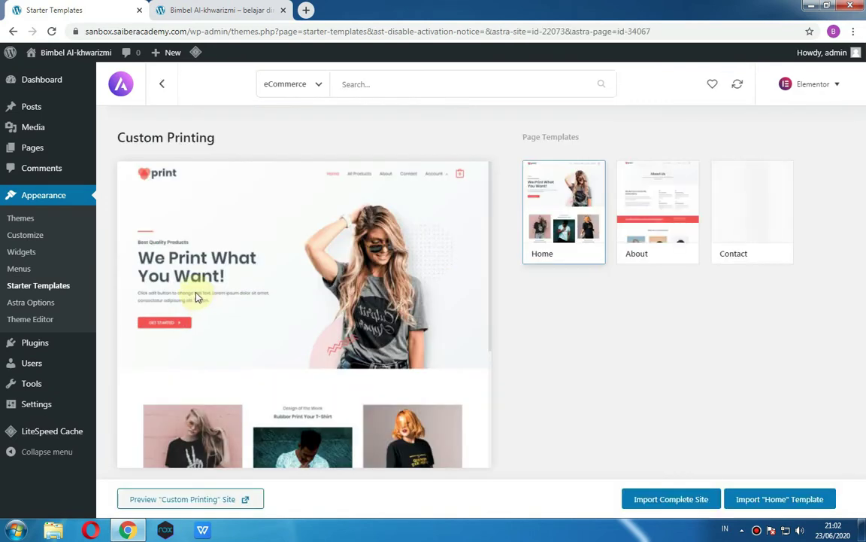
click(656, 499)
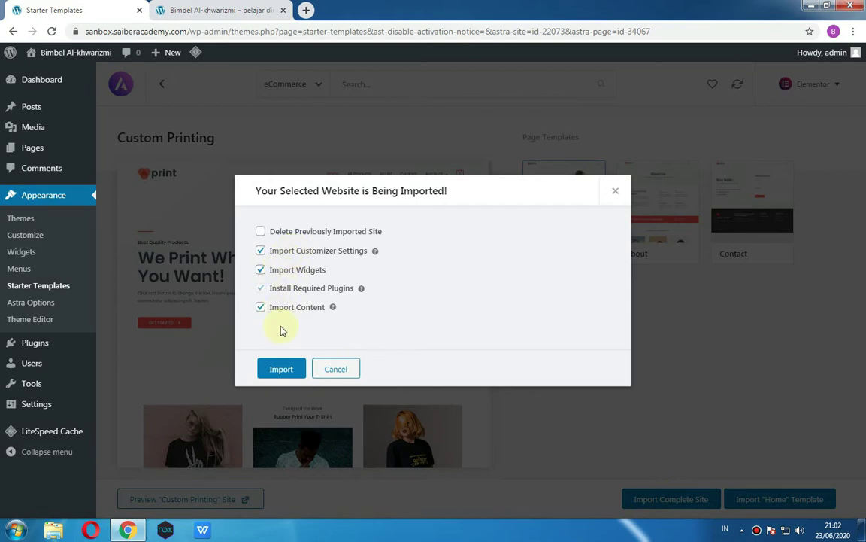
click(282, 366)
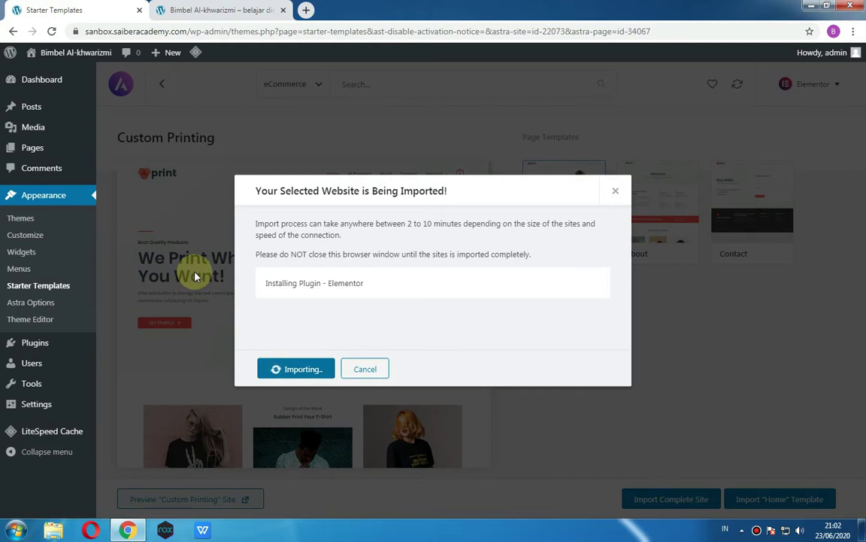
- Search Google for "tutor lms" in a new tab and open Themeum's Tutor LMS product page
click(305, 9)
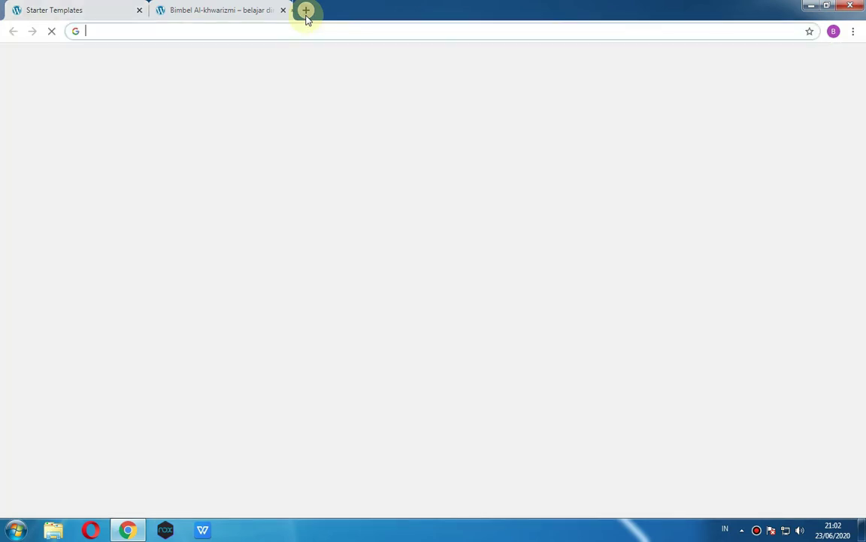
text(tutor)
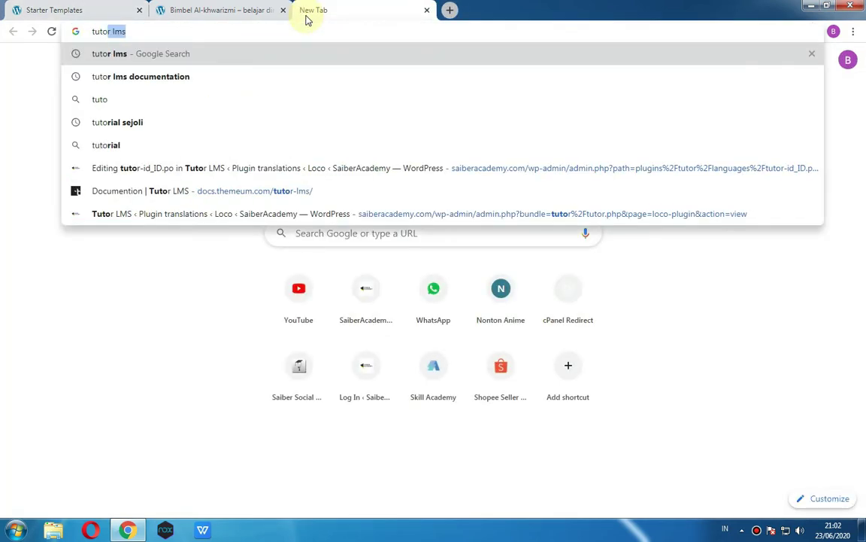
key(Return)
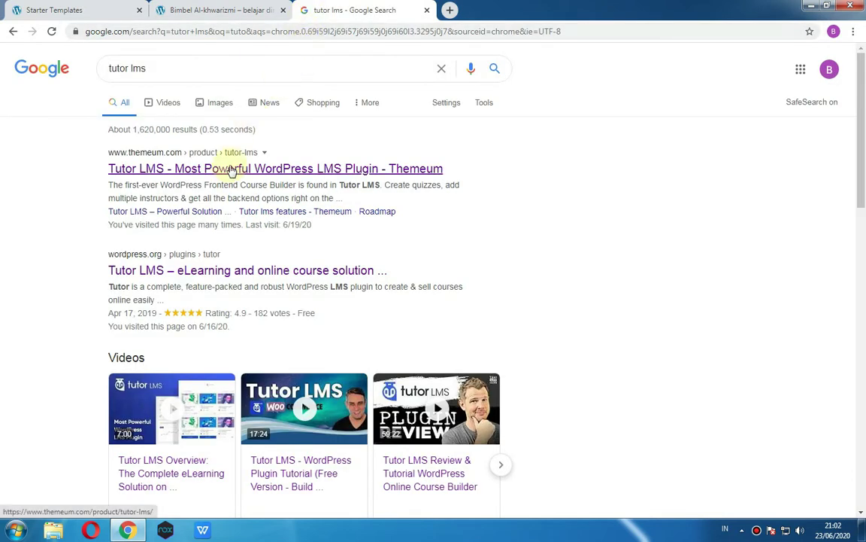
click(233, 170)
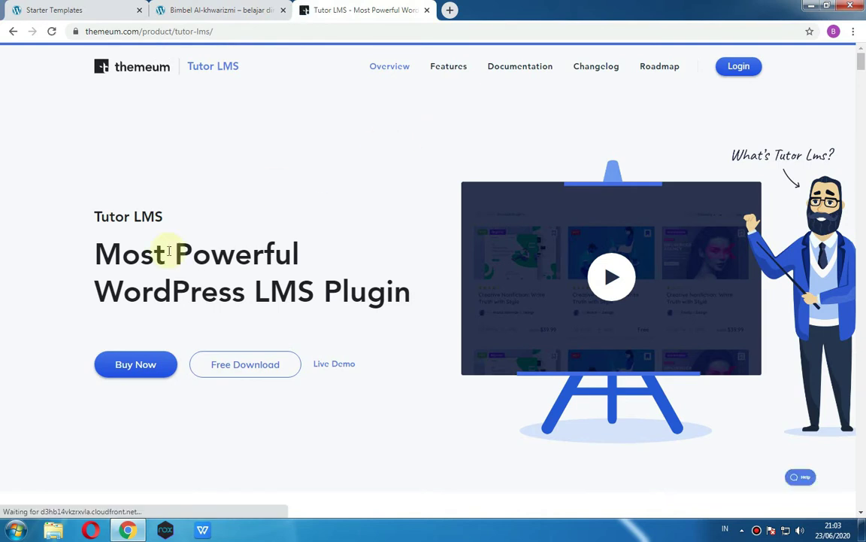
- Review the Tutor LMS product page's introduction and its course builder, eLearning management, withdrawal and earnings feature sections
drag(256, 299, 353, 295)
click(333, 294)
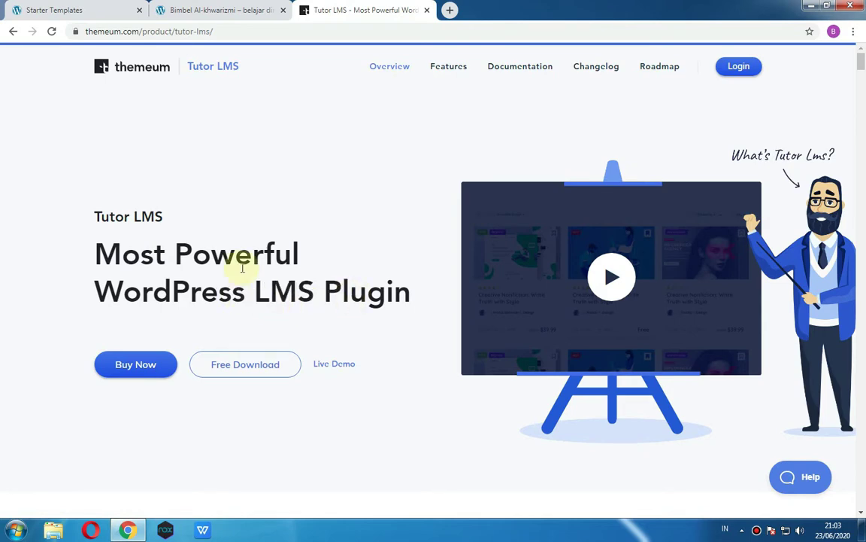
scroll(242, 265, down, 2)
scroll(258, 246, down, 2)
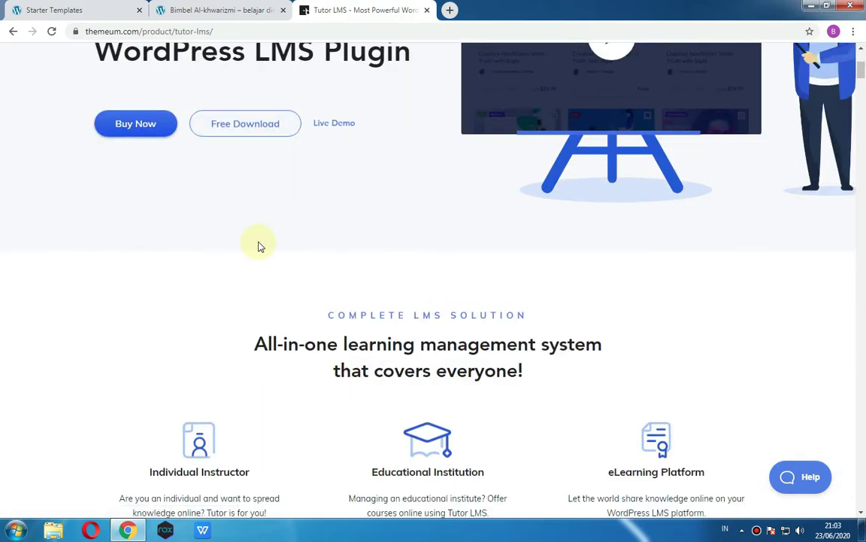
scroll(260, 246, down, 2)
scroll(259, 235, down, 2)
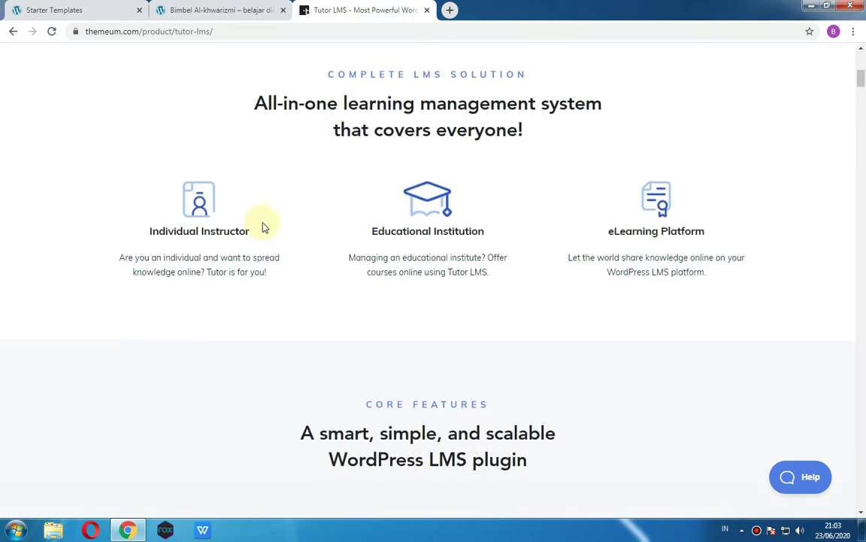
scroll(294, 233, up, 3)
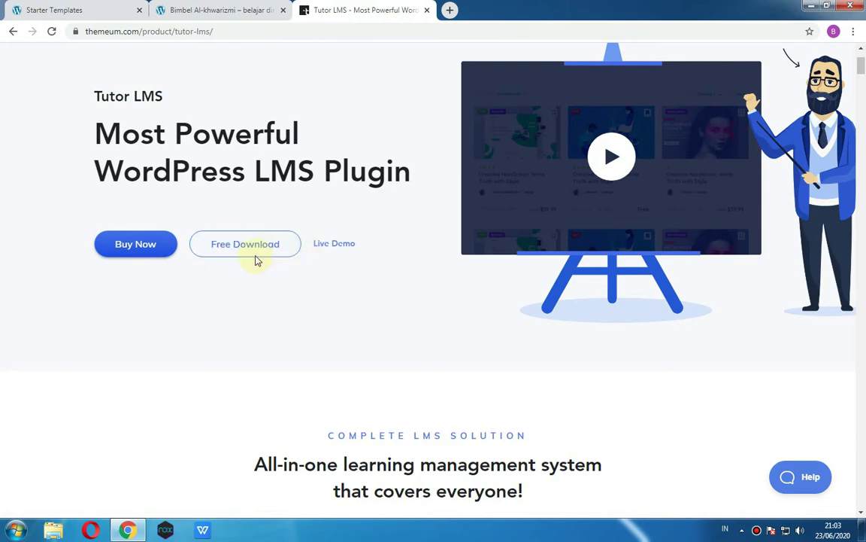
scroll(302, 284, down, 5)
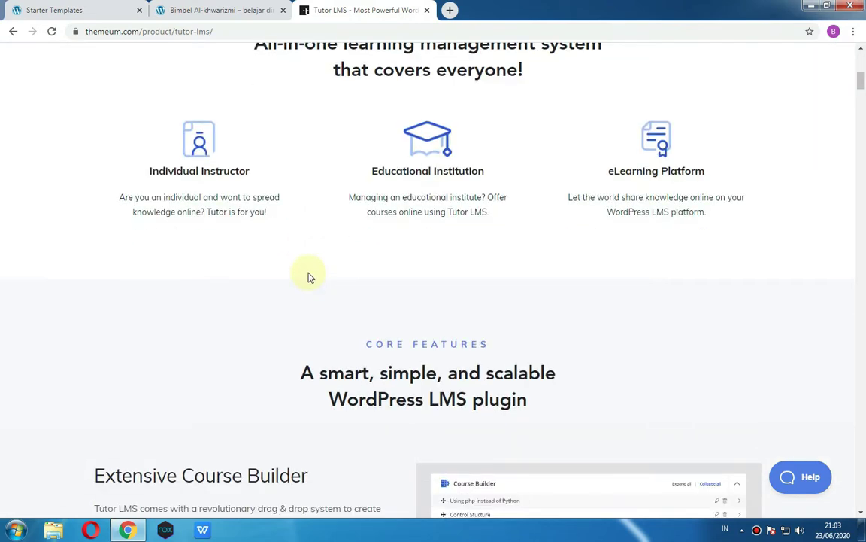
scroll(308, 277, down, 3)
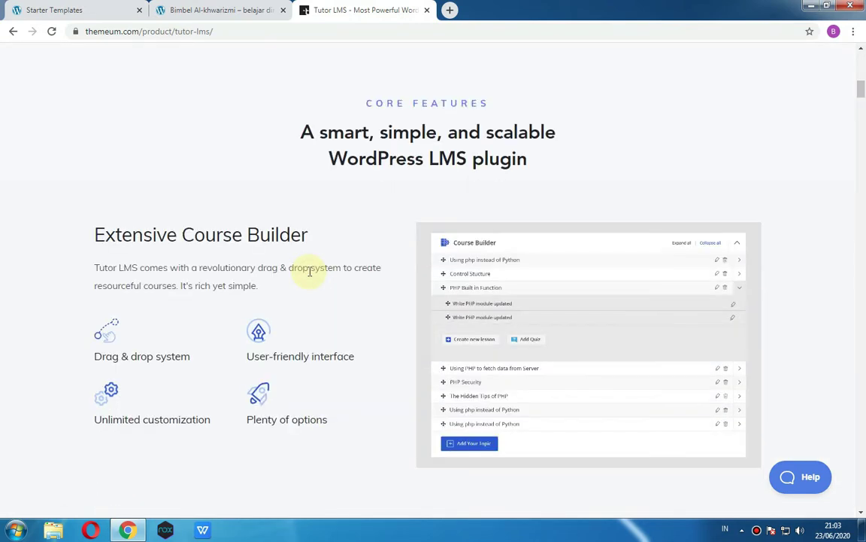
scroll(308, 271, down, 10)
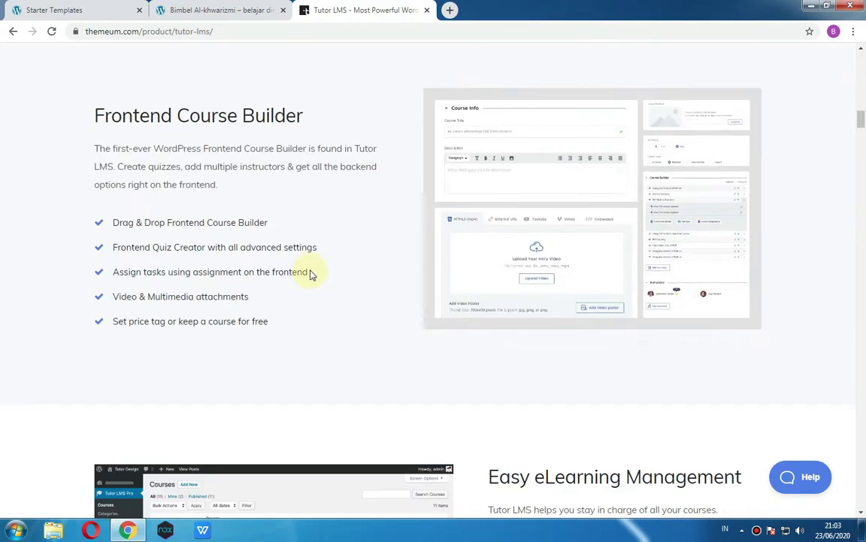
scroll(311, 274, down, 15)
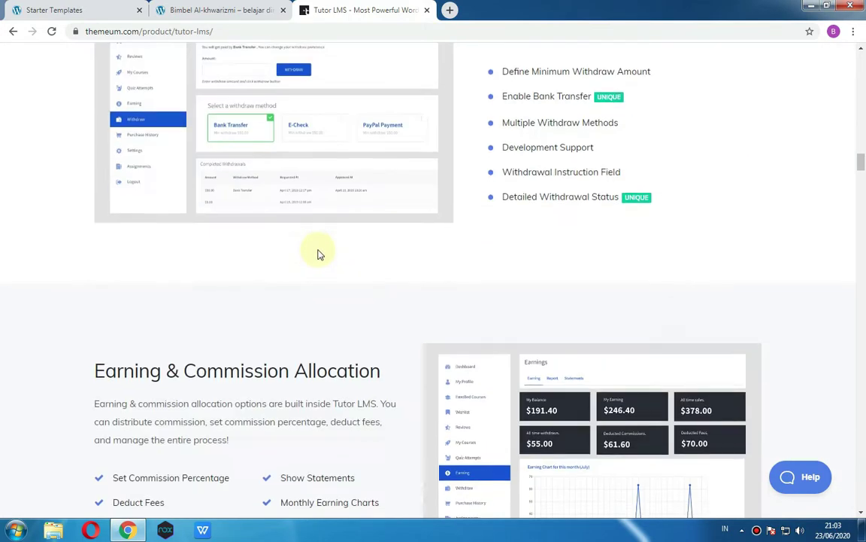
- Compare the Basic and Pro versions in the feature table's Core Features and Quiz Creation Options sections
scroll(318, 255, down, 20)
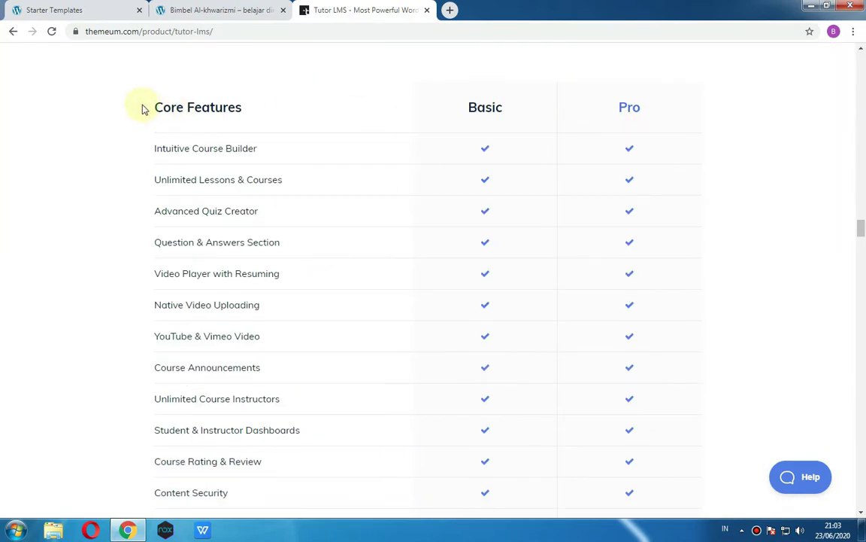
drag(142, 106, 358, 111)
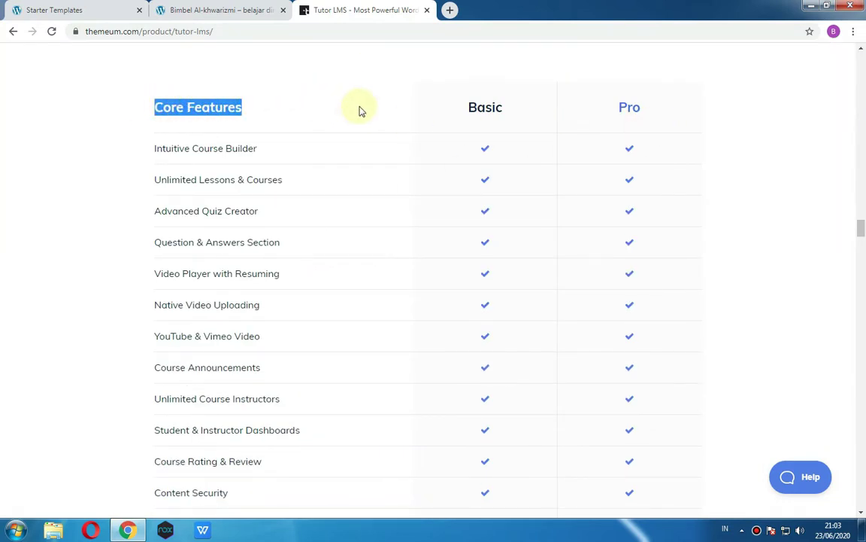
click(354, 111)
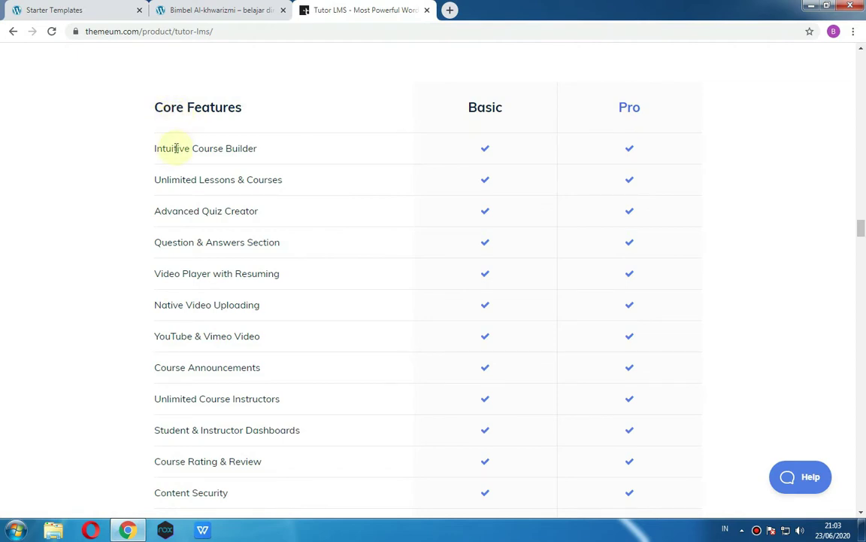
scroll(175, 148, down, 3)
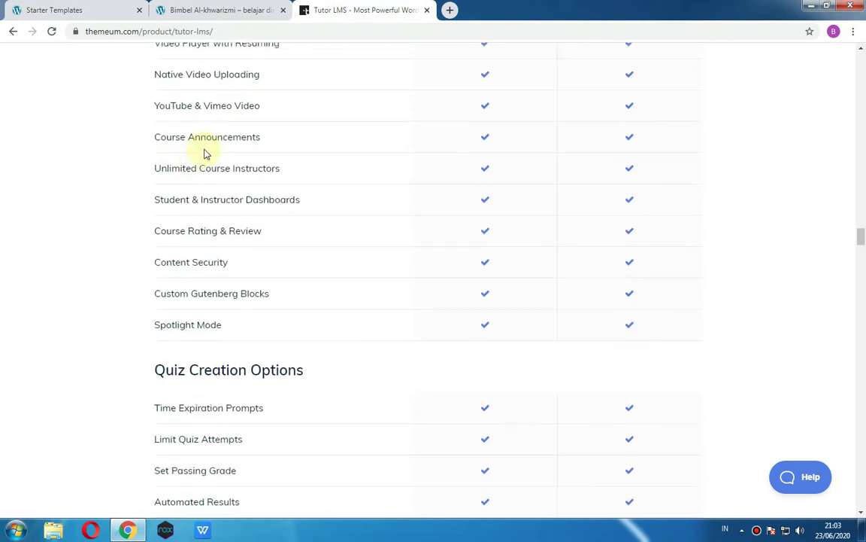
scroll(460, 132, up, 4)
scroll(589, 145, down, 5)
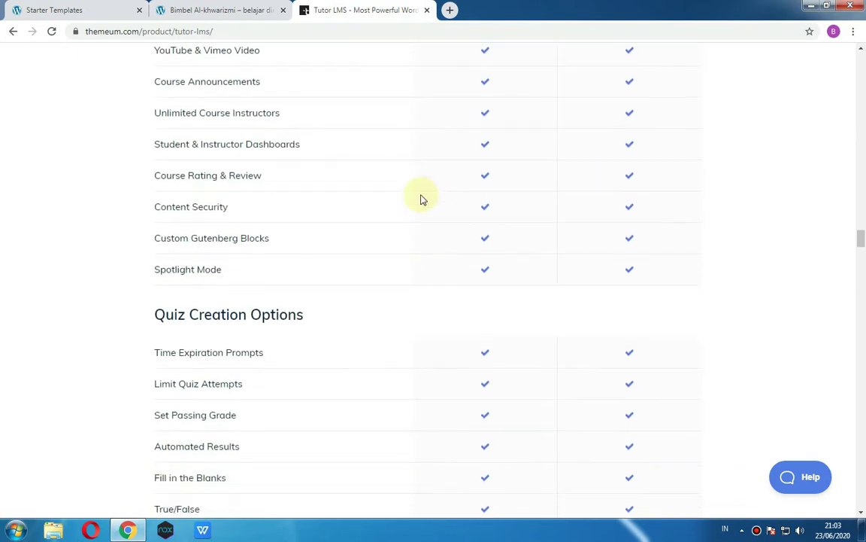
scroll(418, 199, down, 3)
scroll(399, 192, up, 2)
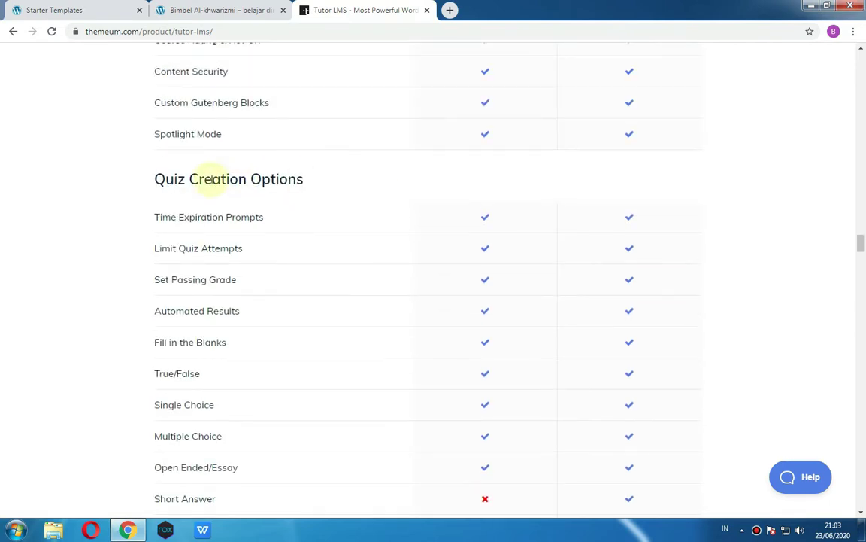
scroll(301, 214, down, 2)
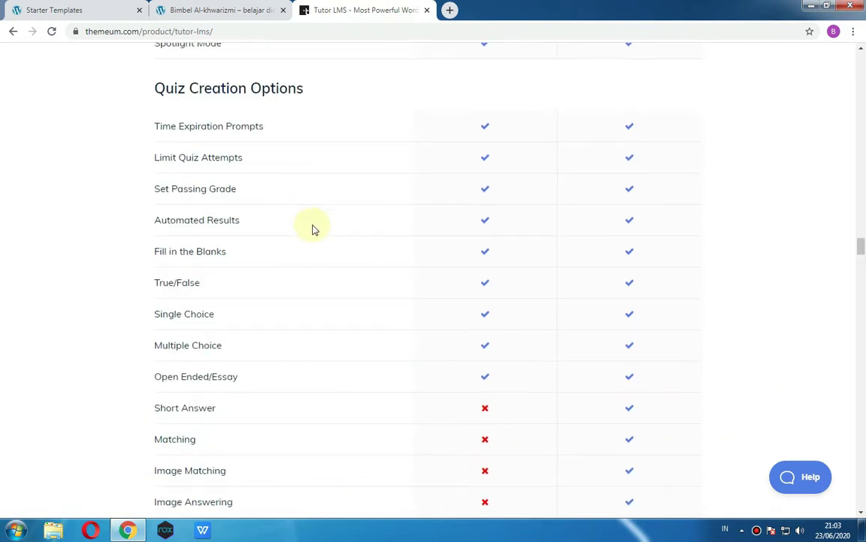
scroll(602, 271, down, 2)
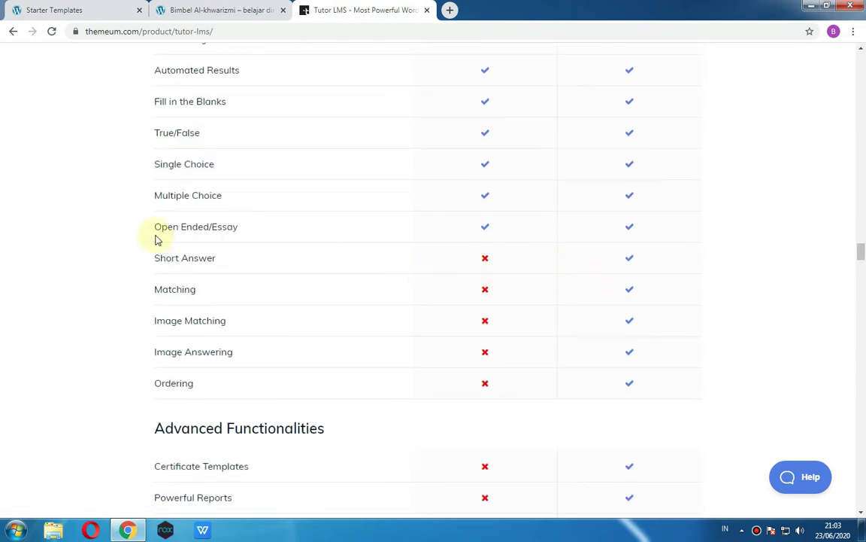
drag(155, 230, 274, 261)
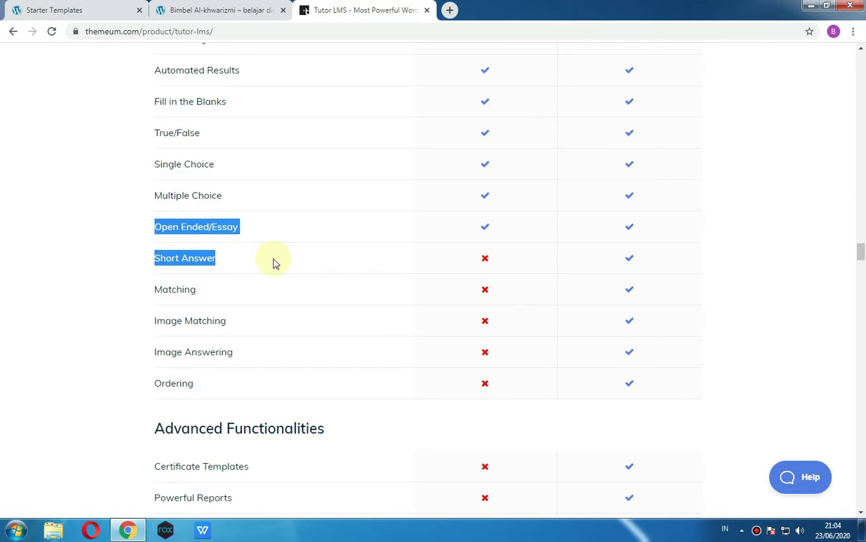
click(273, 262)
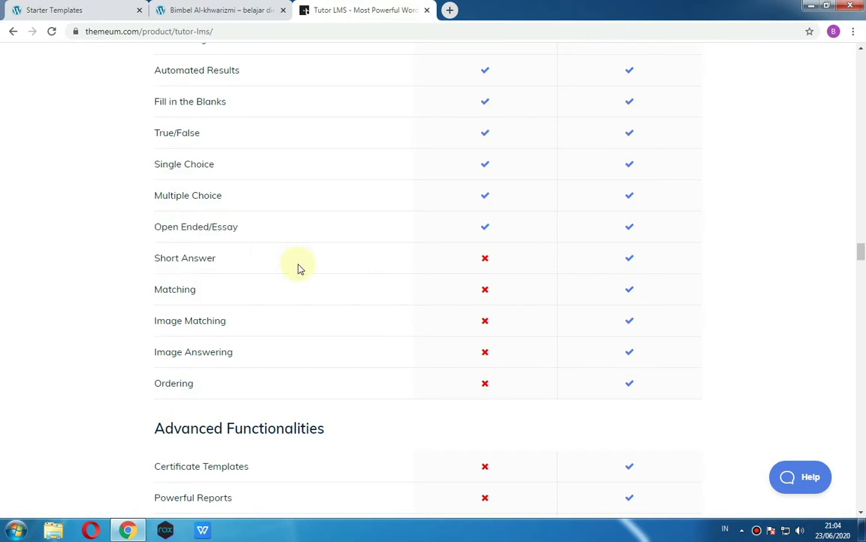
- Compare Basic and Pro for the Advanced Functionalities and Monetization Options in the feature table
scroll(298, 269, down, 2)
scroll(260, 268, down, 2)
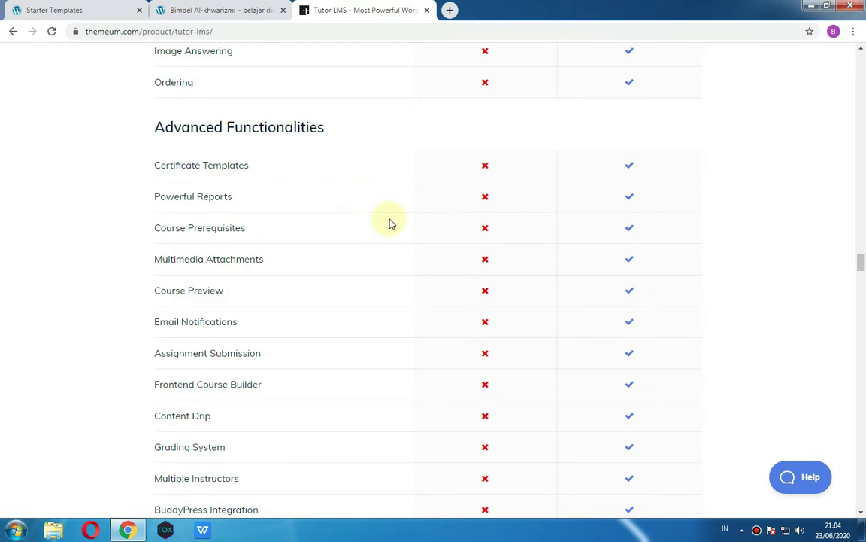
scroll(414, 234, down, 2)
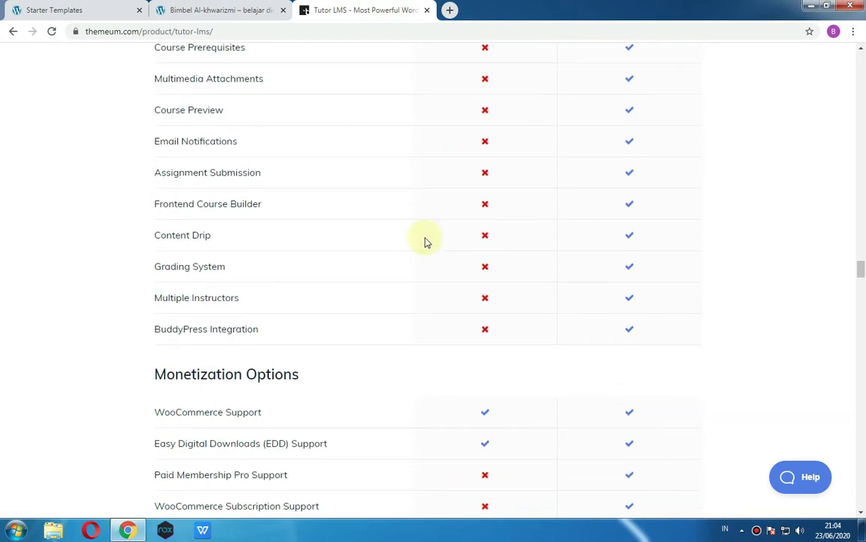
scroll(448, 233, down, 3)
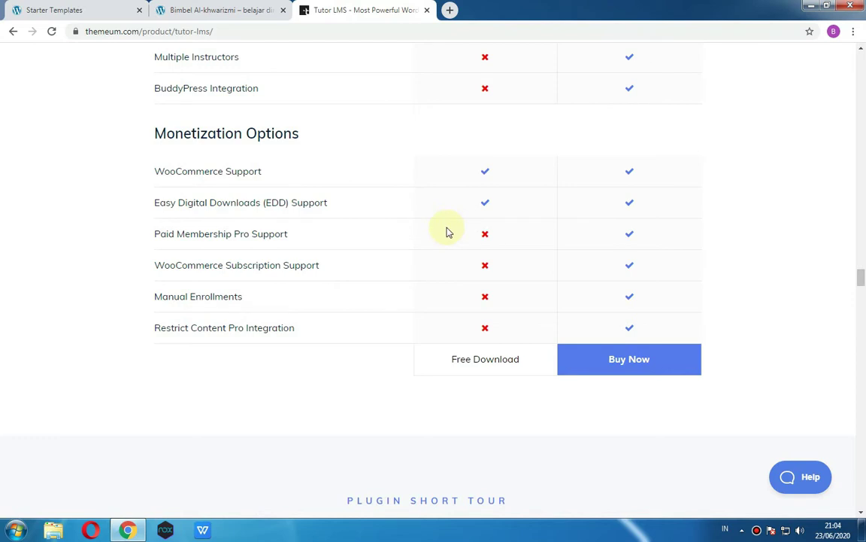
drag(150, 135, 316, 150)
click(187, 165)
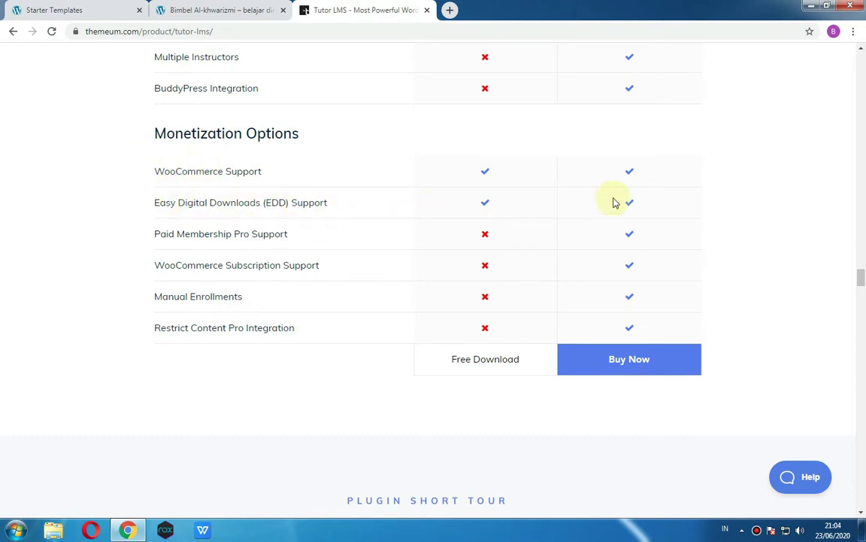
- Find the Pricing Plans section, dismiss the newsletter pop-up, and examine the annual prices of the license packages
scroll(116, 241, down, 10)
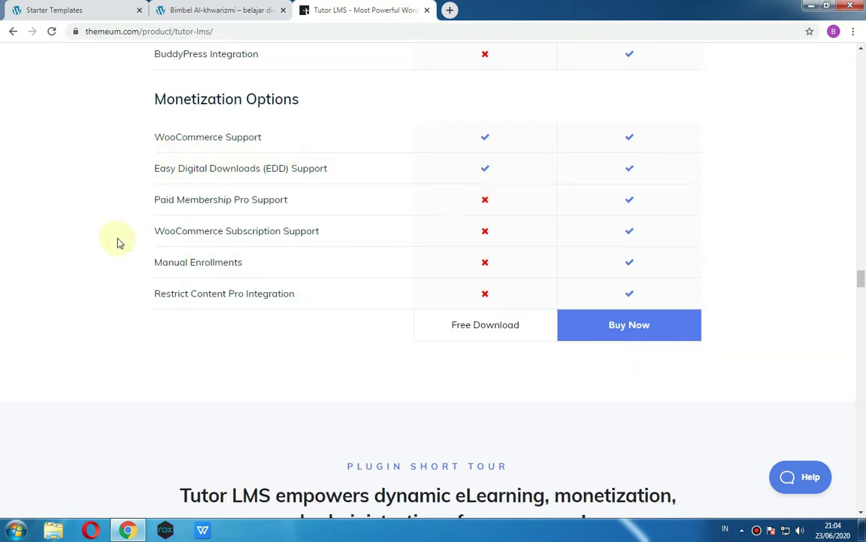
scroll(149, 246, down, 12)
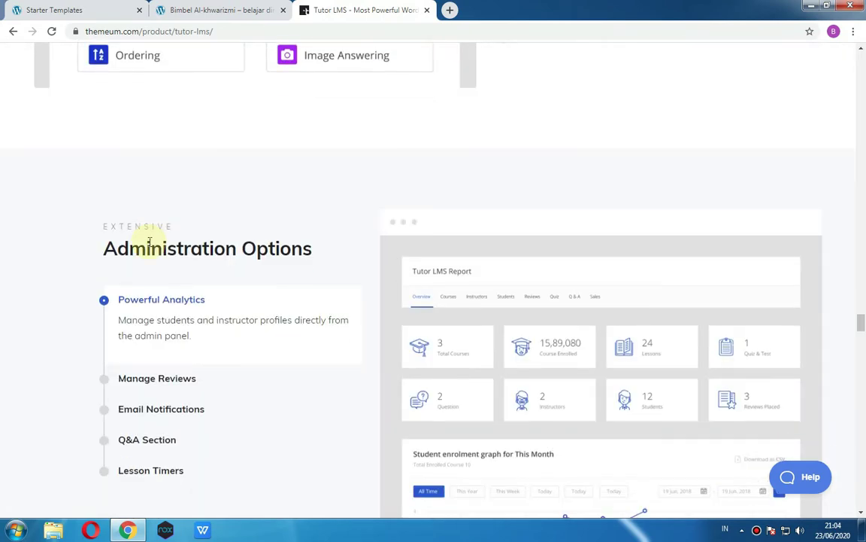
scroll(150, 243, down, 5)
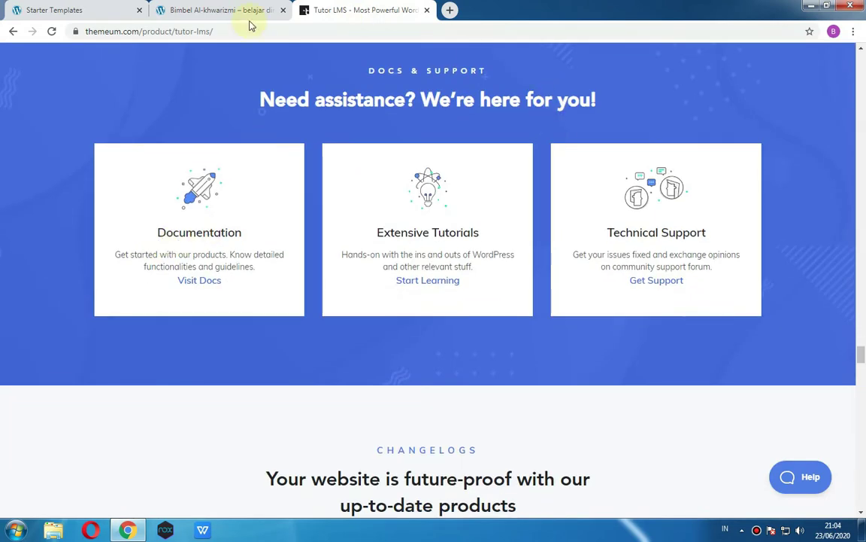
scroll(285, 180, down, 5)
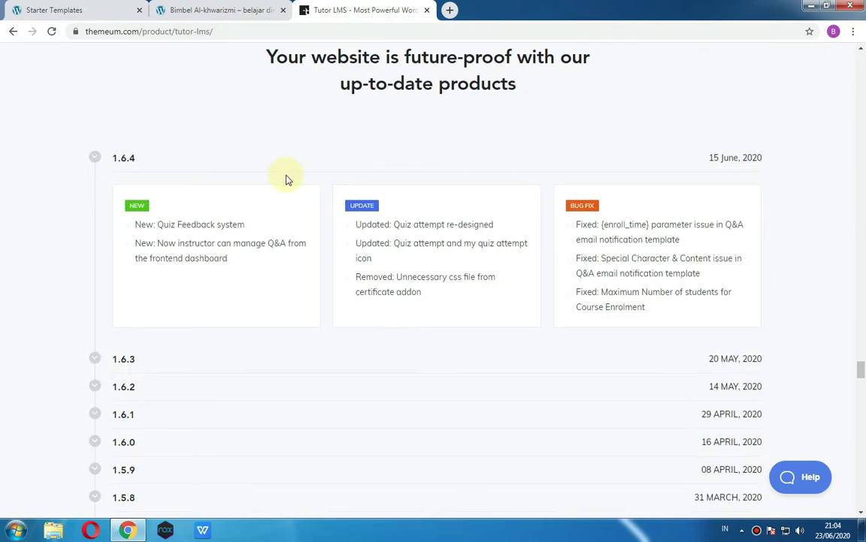
scroll(288, 177, down, 12)
scroll(293, 176, down, 15)
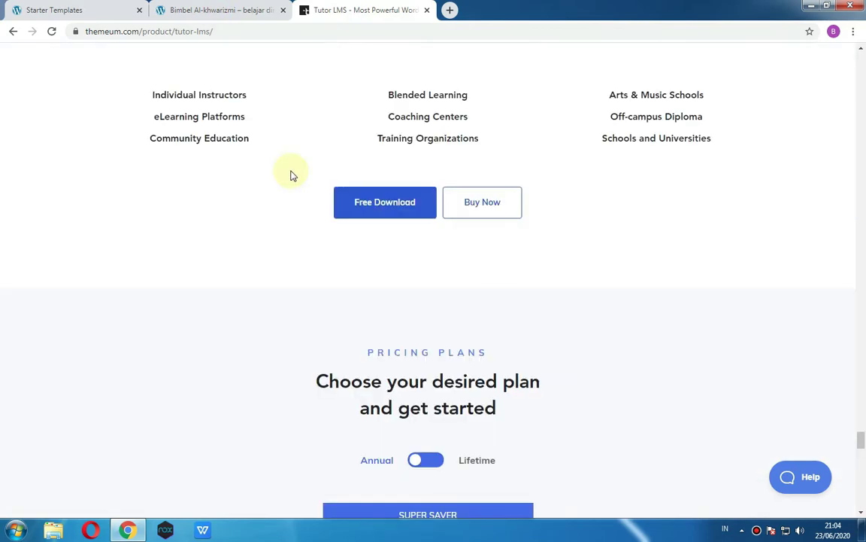
scroll(294, 175, down, 1)
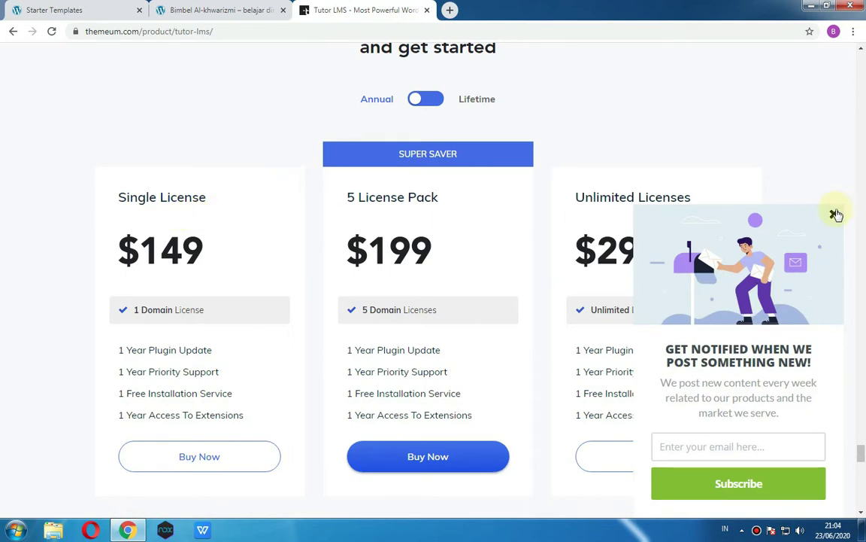
click(834, 214)
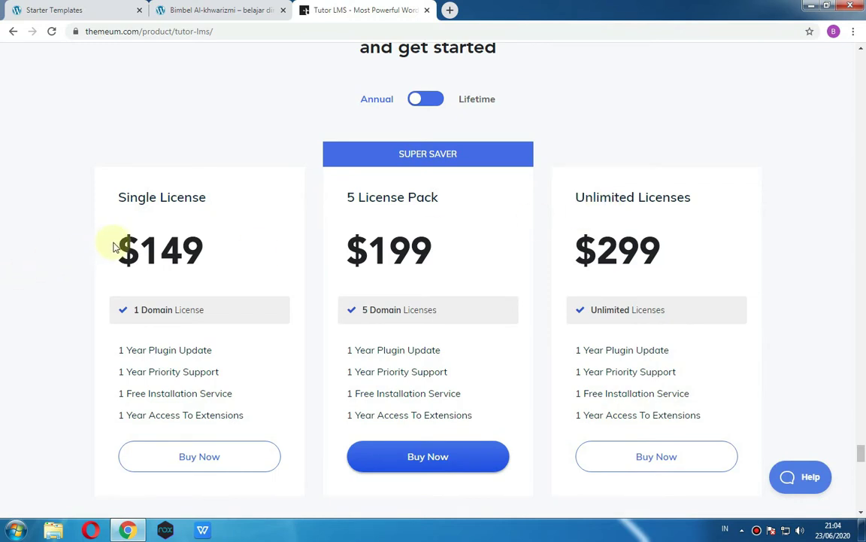
drag(123, 247, 197, 249)
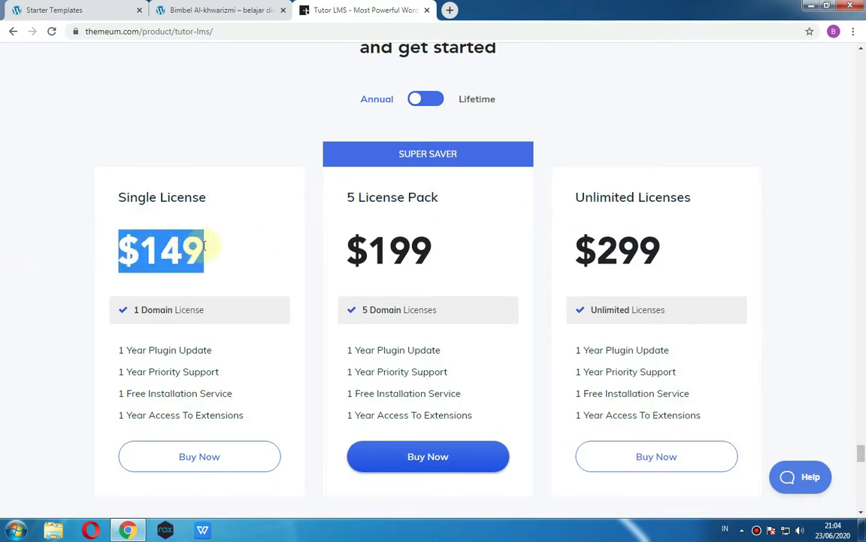
drag(577, 248, 746, 244)
click(805, 237)
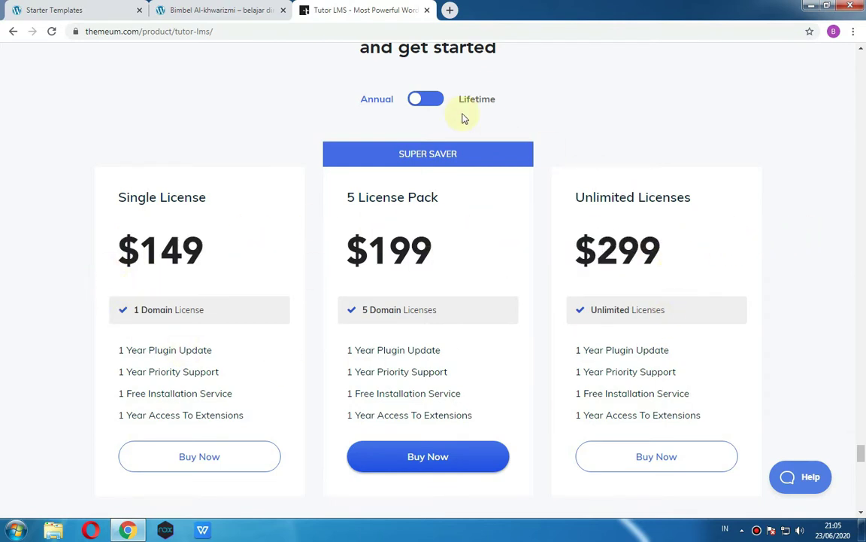
- Switch the pricing plans from Annual to Lifetime and examine the 5 License Pack's price
click(435, 105)
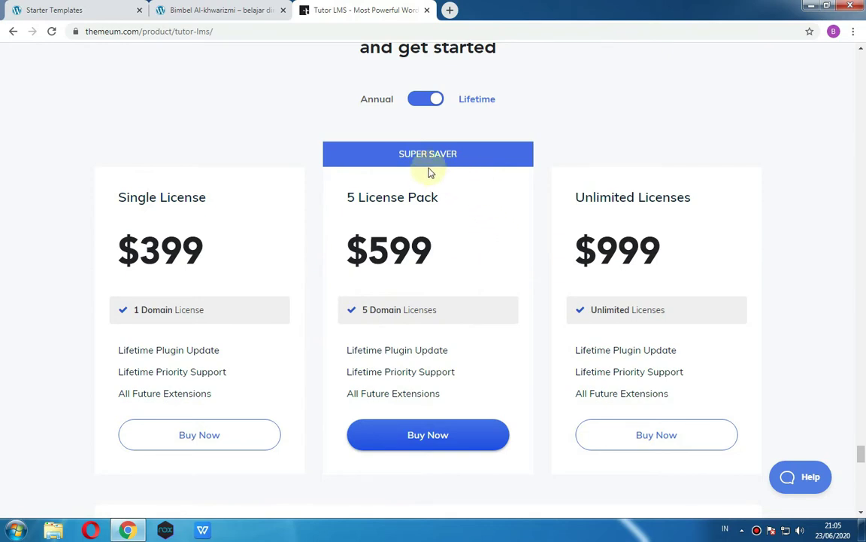
drag(354, 260, 452, 255)
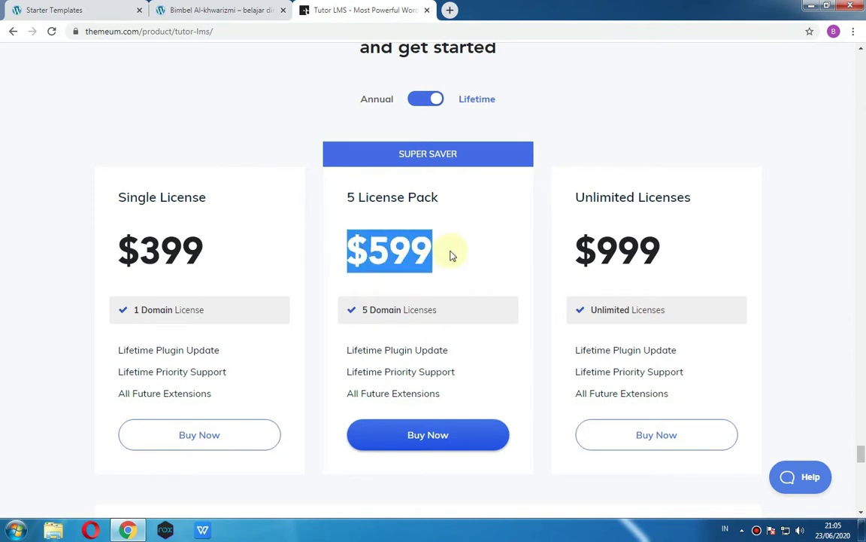
click(457, 257)
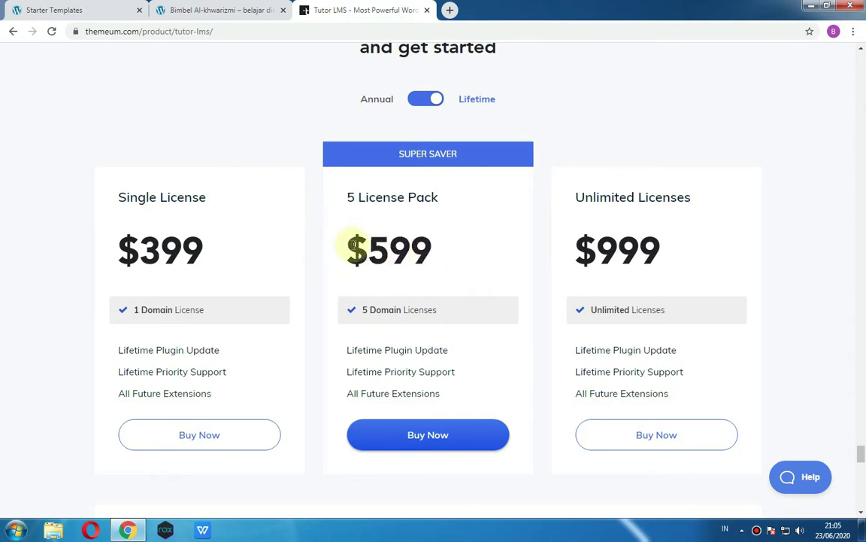
drag(356, 249, 446, 255)
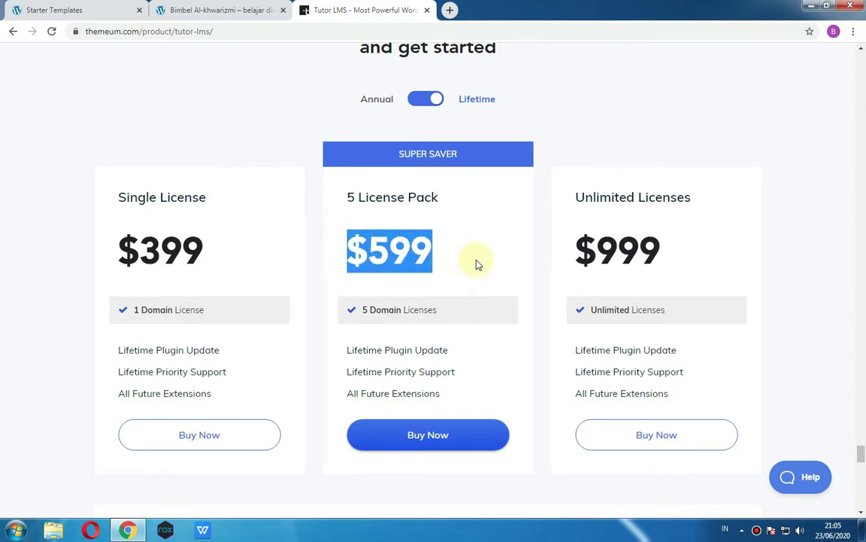
- Return to the Starter Templates page, view the newly imported site in a new tab, and close the old site tab
click(566, 160)
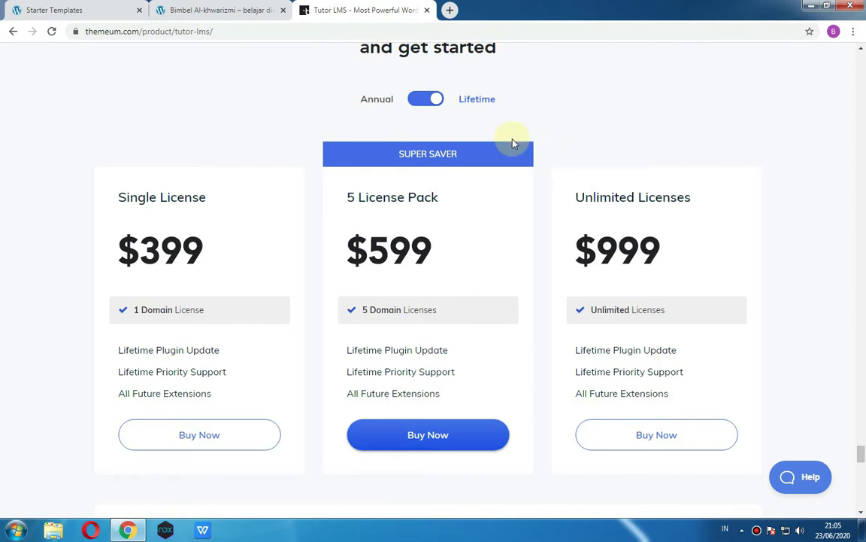
click(188, 9)
click(72, 9)
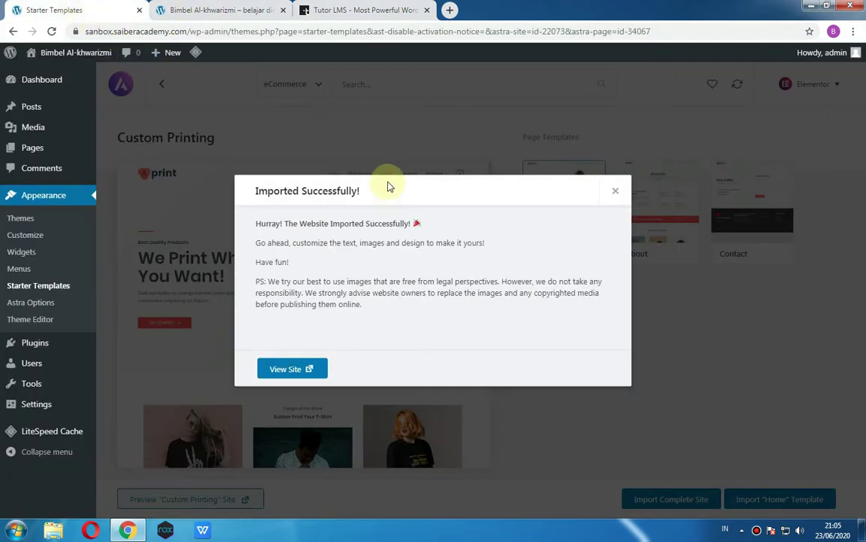
click(293, 369)
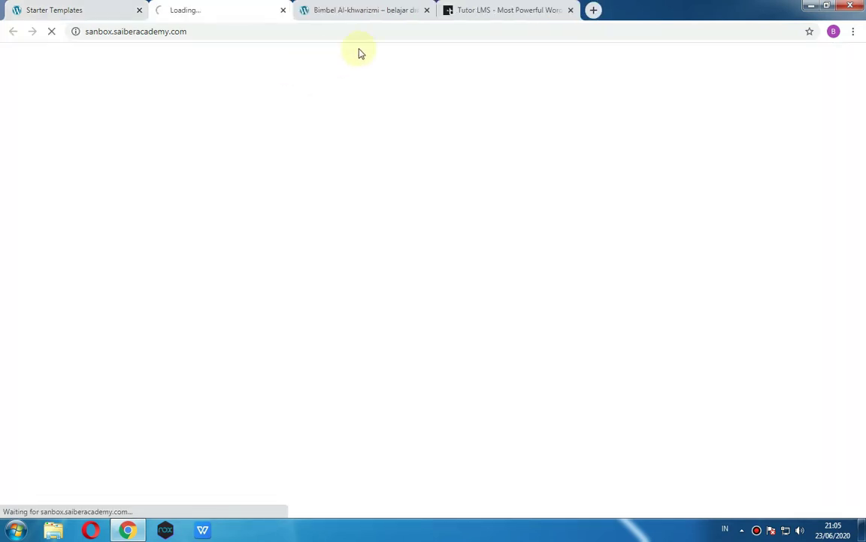
click(427, 12)
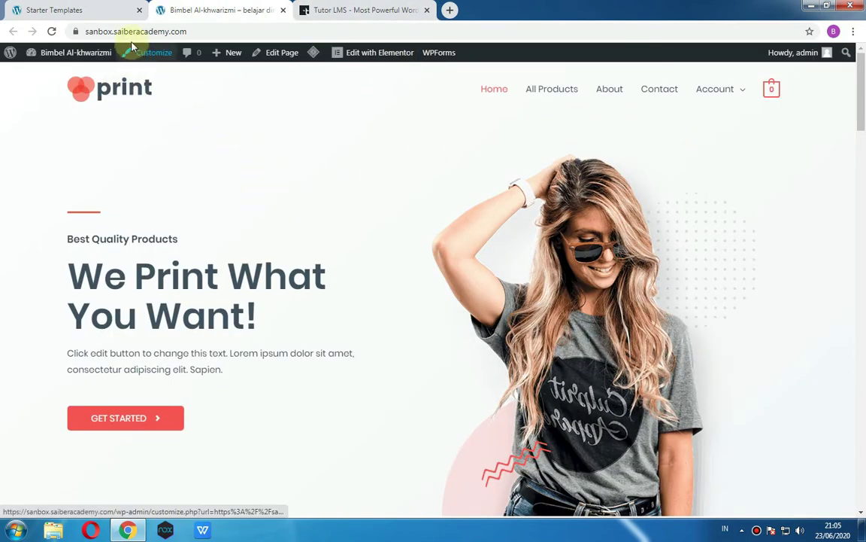
- Examine the imported home page from the hero section through the featured products to the client testimonials
scroll(386, 180, down, 10)
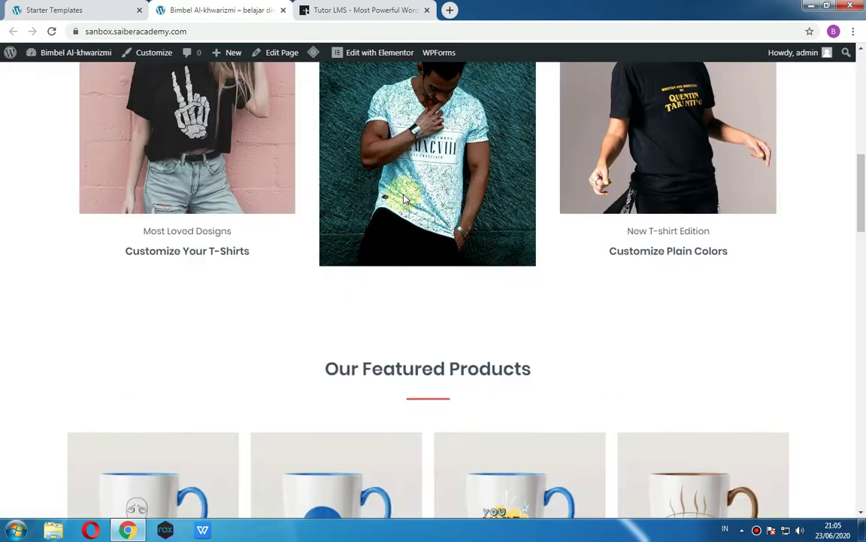
scroll(404, 197, down, 15)
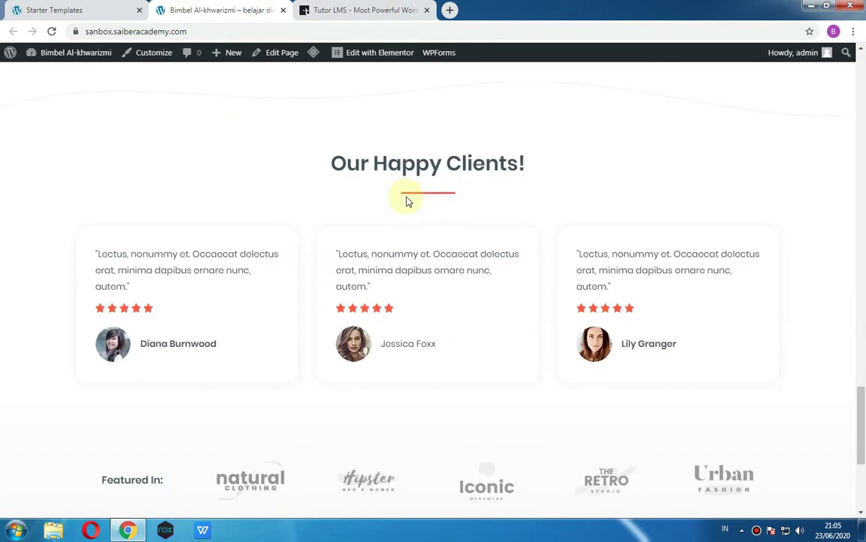
scroll(466, 204, down, 3)
scroll(511, 188, up, 10)
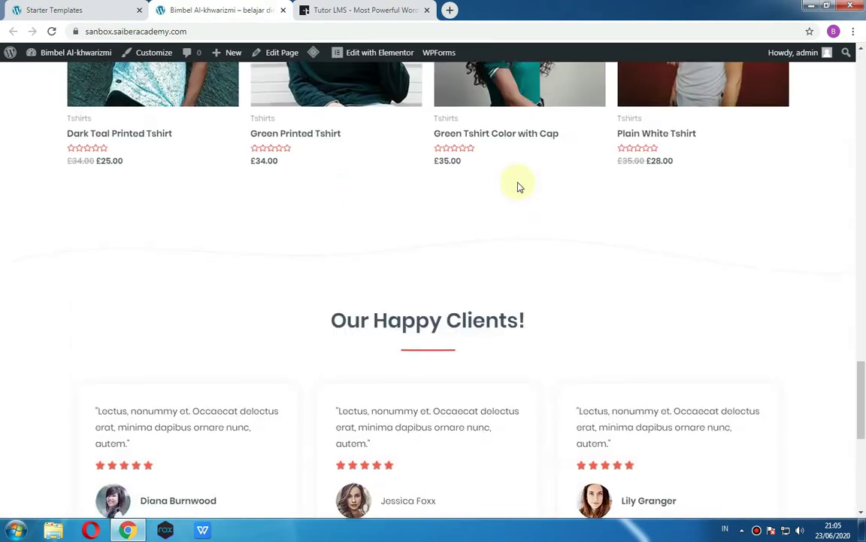
scroll(521, 184, up, 12)
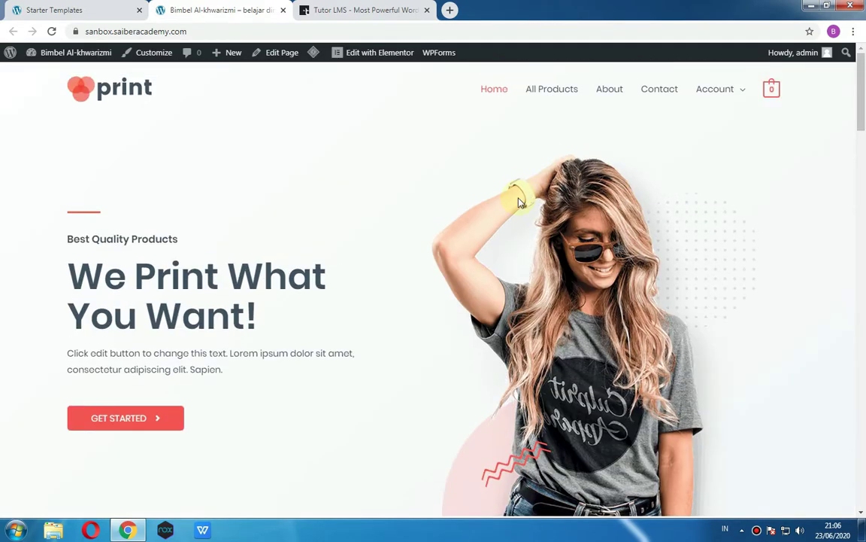
mouse_move(350, 64)
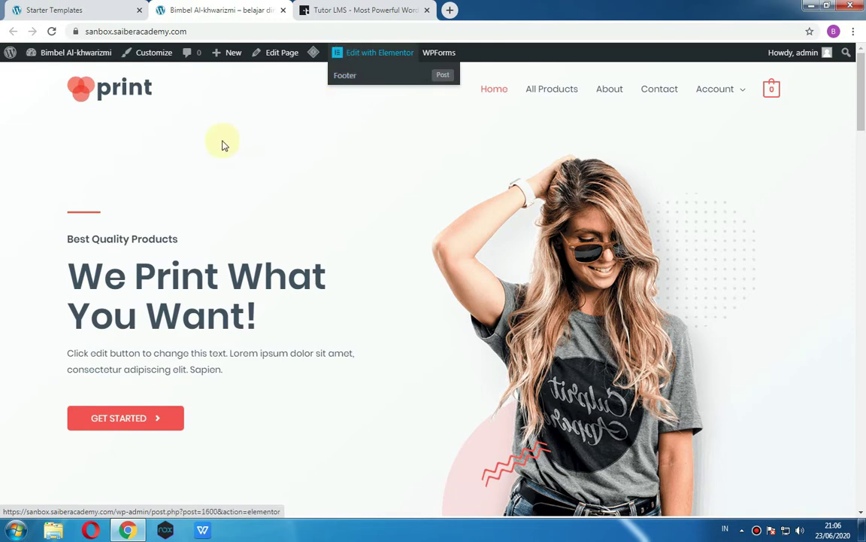
- Dismiss the import confirmation on the Starter Templates page and revisit the Tutor LMS product page from its pricing plans to the page start
click(81, 9)
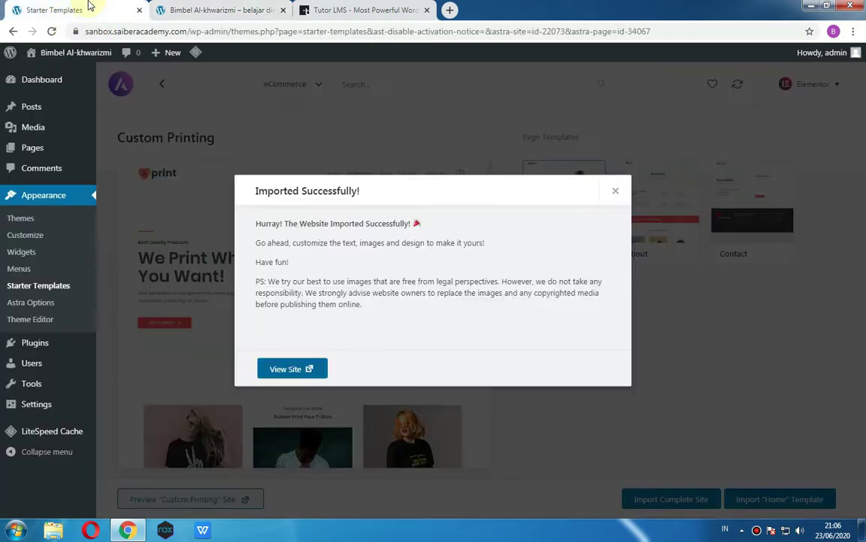
click(614, 193)
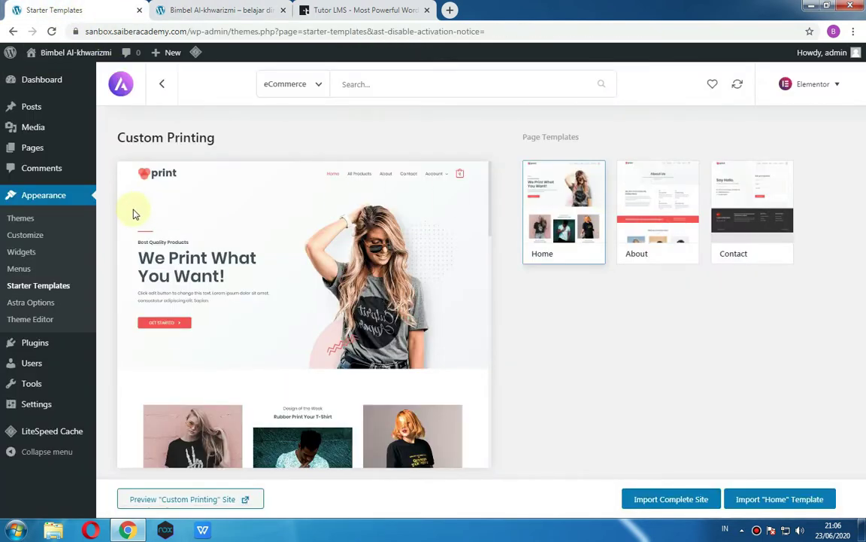
click(362, 10)
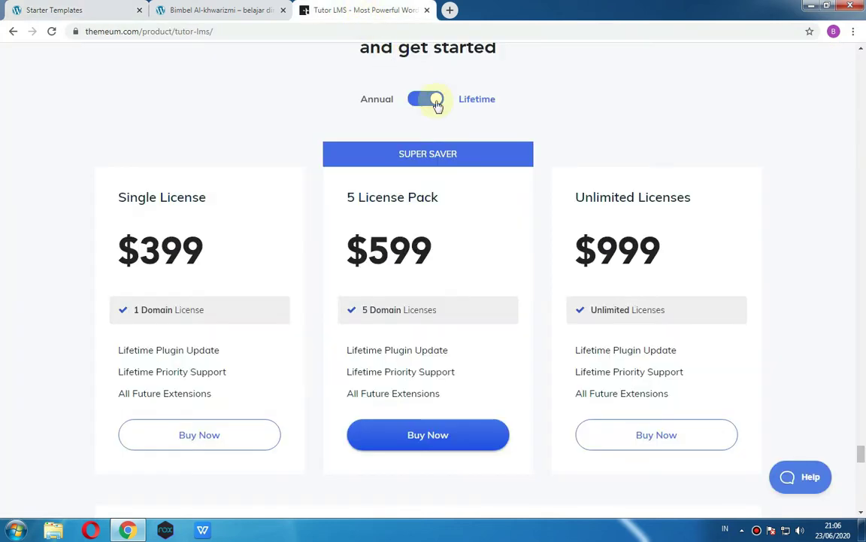
scroll(294, 54, up, 2)
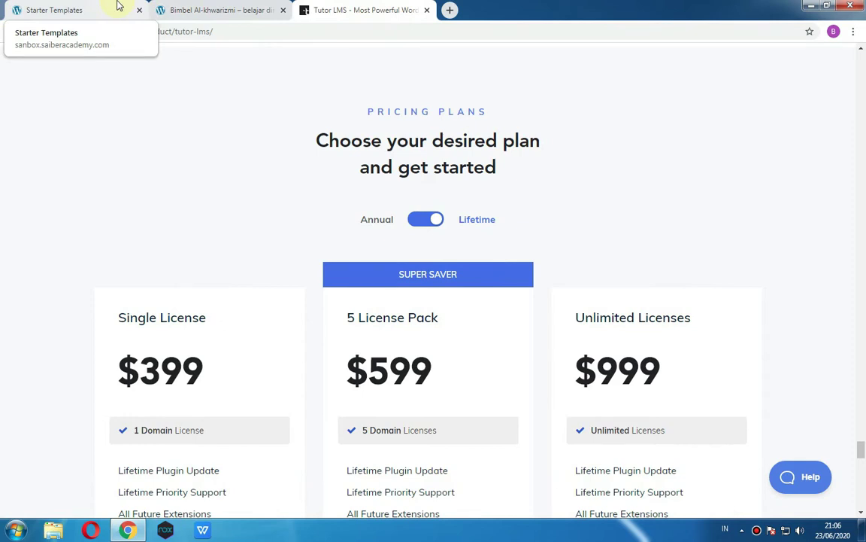
drag(860, 444, 859, 61)
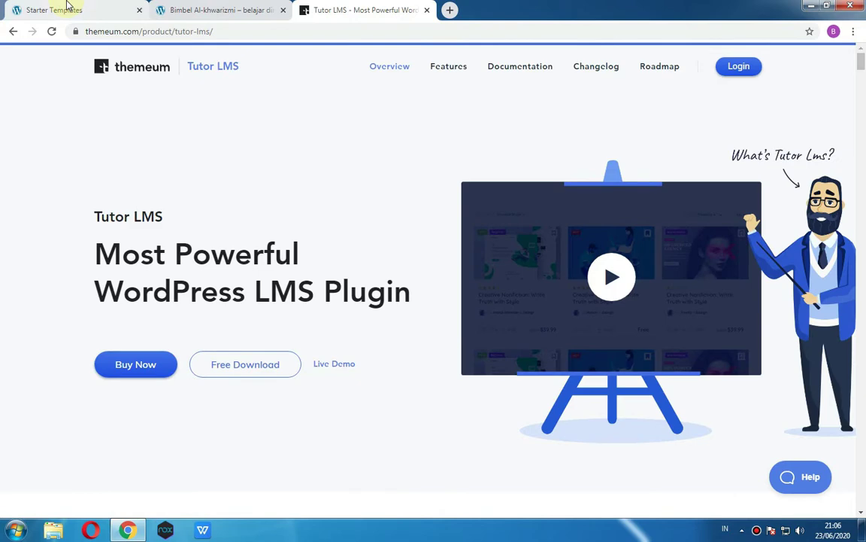
- Open the WordPress Add Plugins page and search for "tutor lms"
click(68, 8)
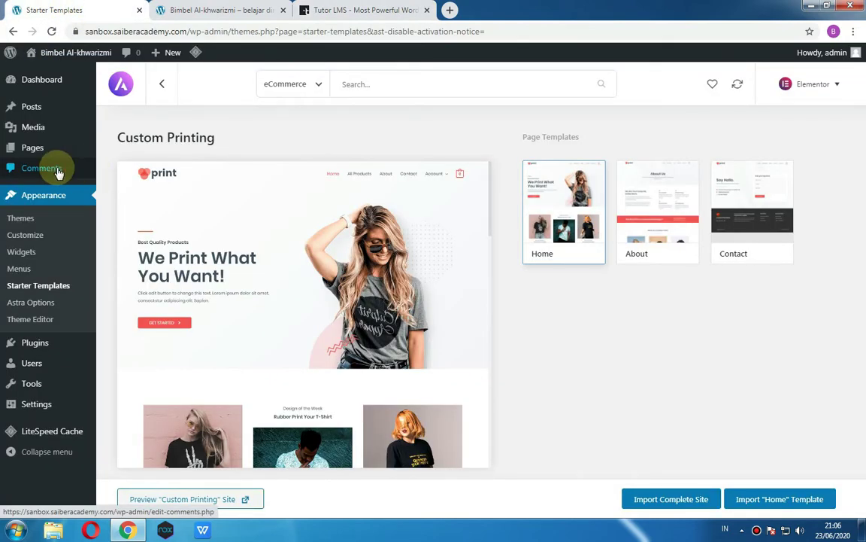
mouse_move(30, 349)
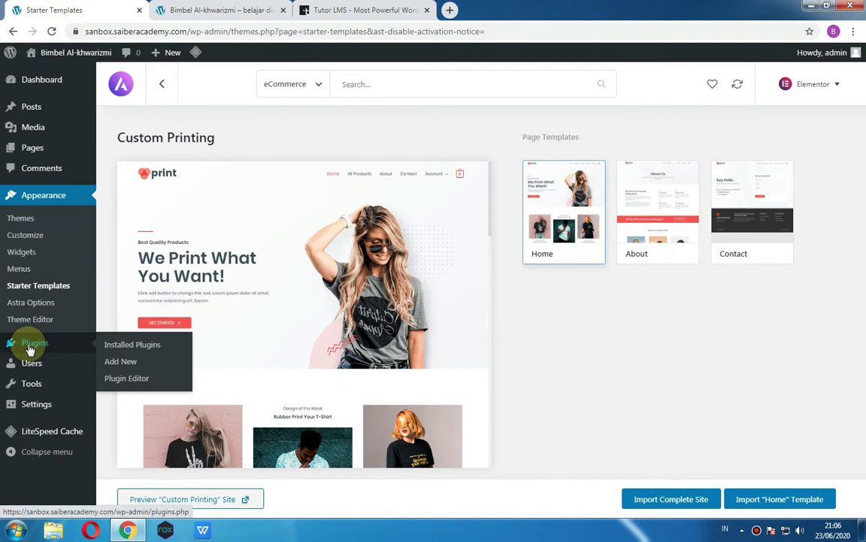
click(133, 363)
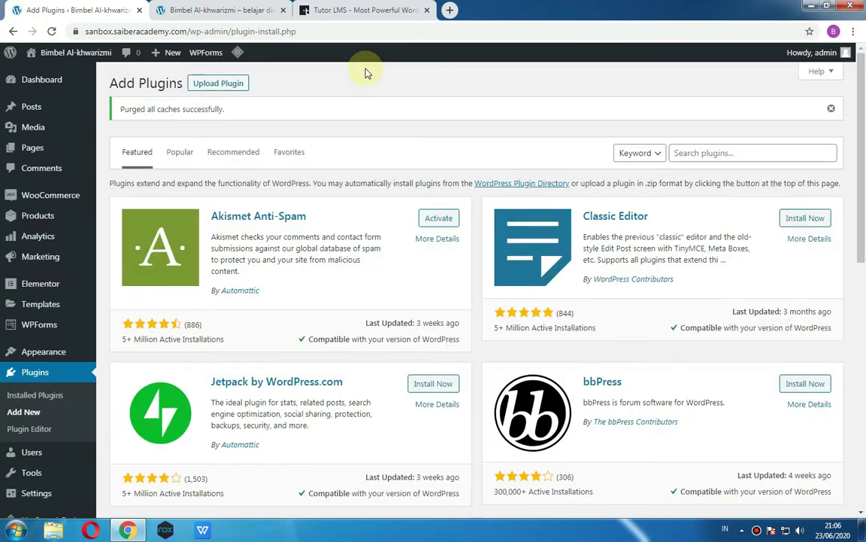
click(717, 152)
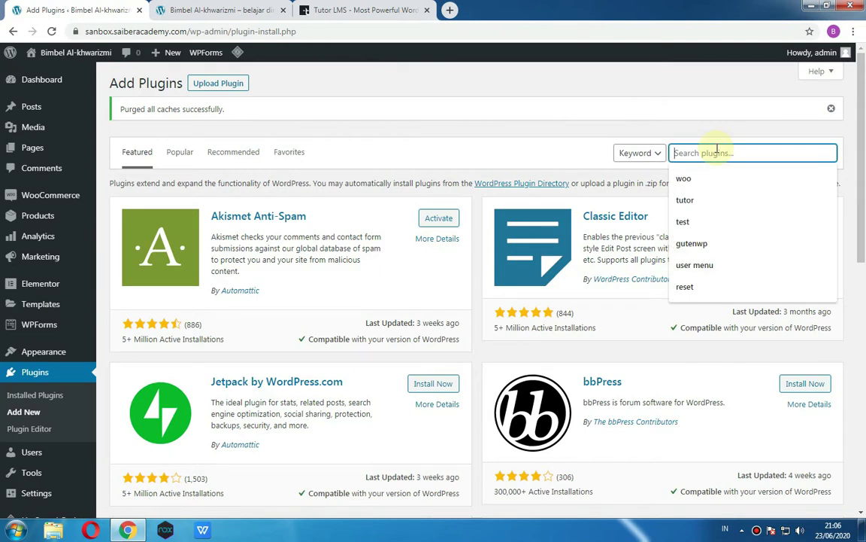
text(tu)
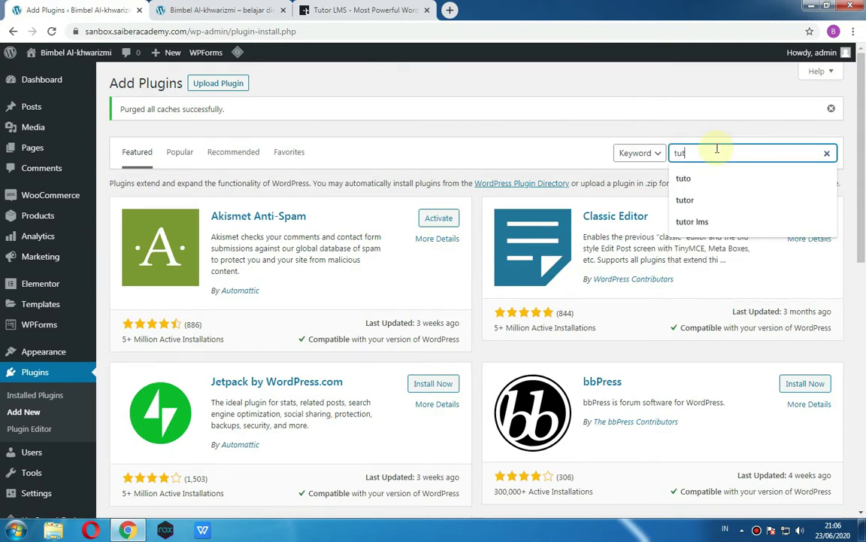
text(tor)
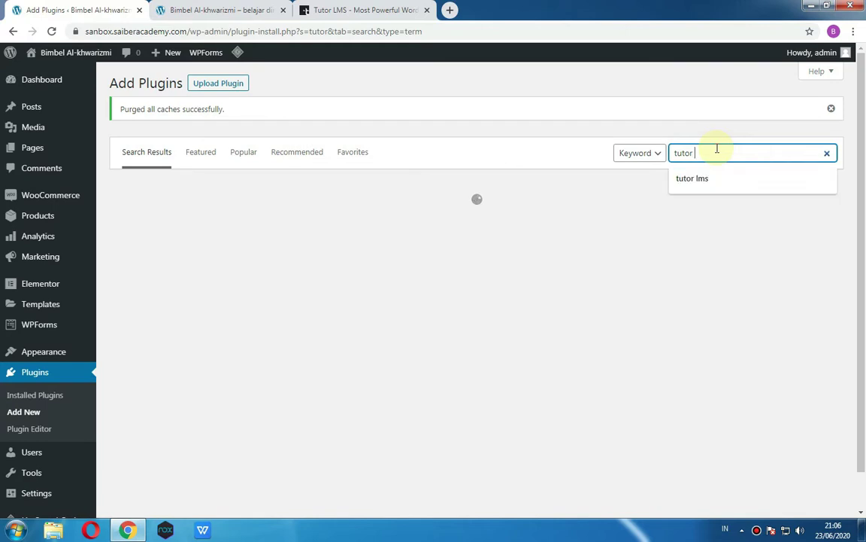
text( lms)
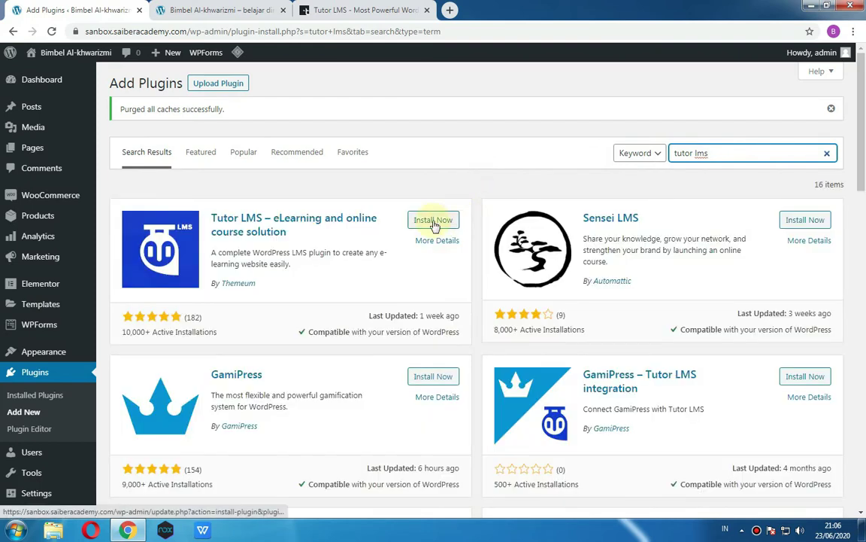
- Install and activate the plugin "Tutor LMS – eLearning and online course solution", skipping its setup wizard
click(434, 220)
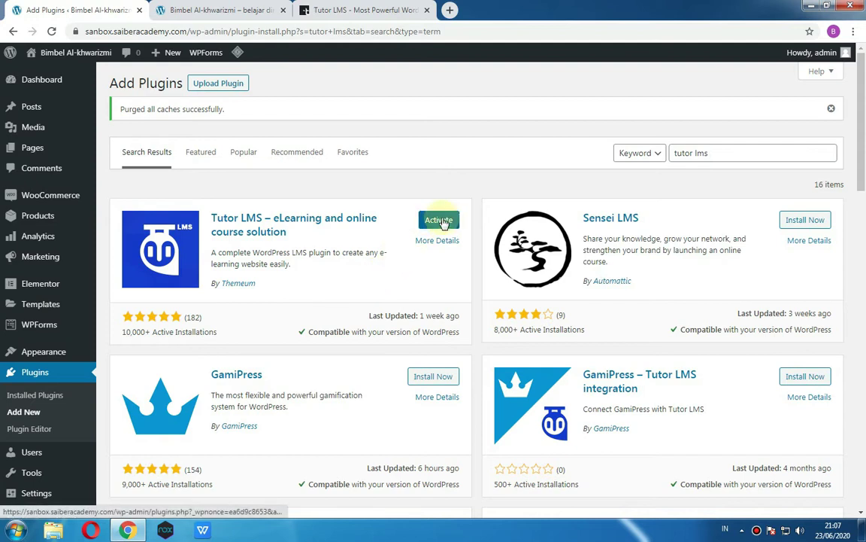
click(440, 225)
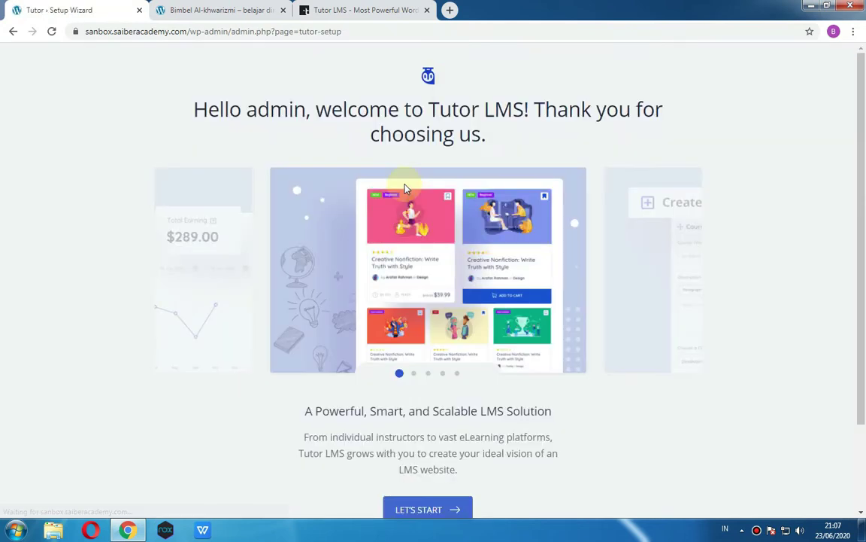
scroll(406, 190, down, 2)
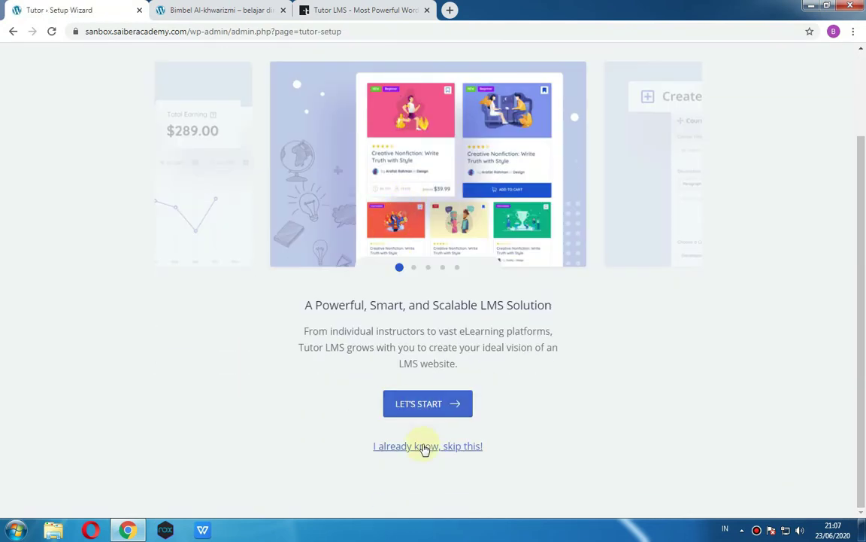
click(425, 447)
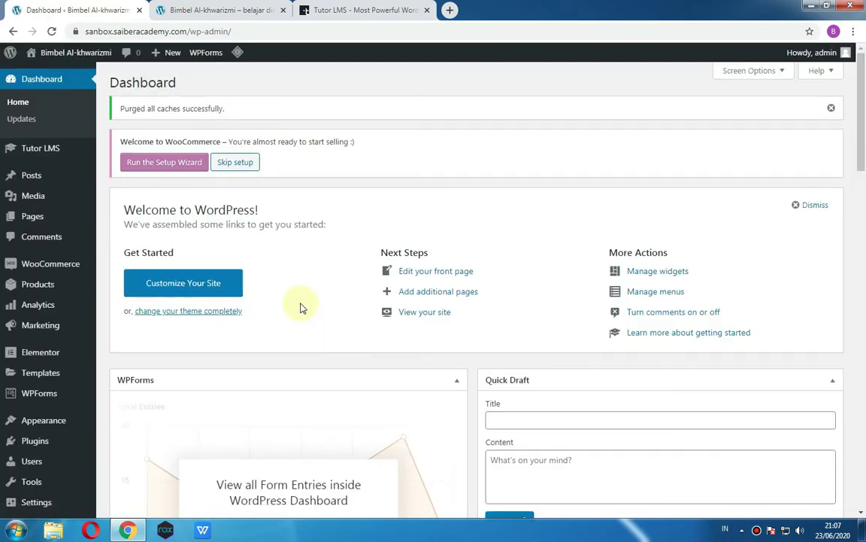
- Look over the Tutor LMS admin entries and review the home page's header, hero and product sections
scroll(301, 301, down, 2)
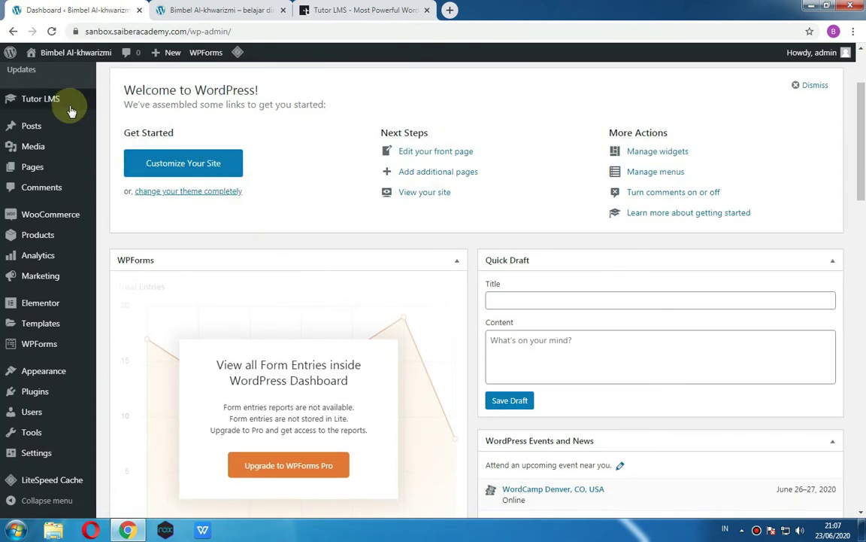
mouse_move(69, 109)
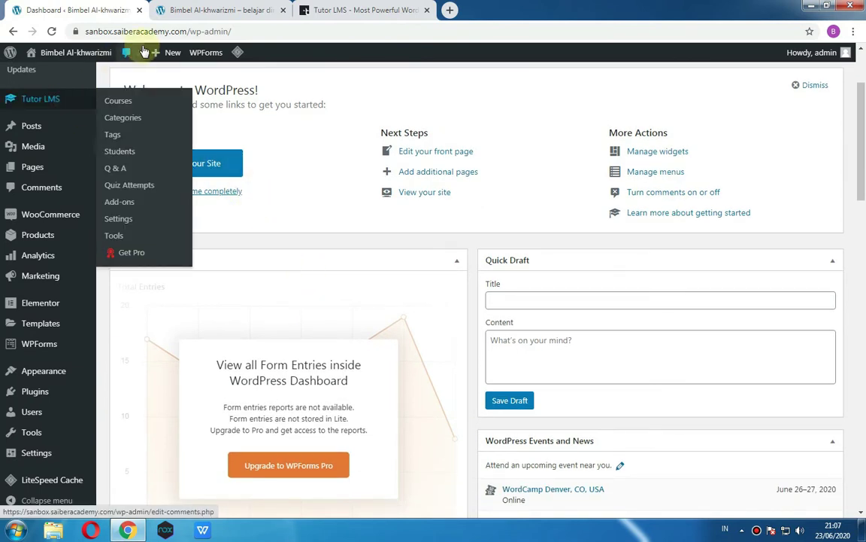
click(207, 9)
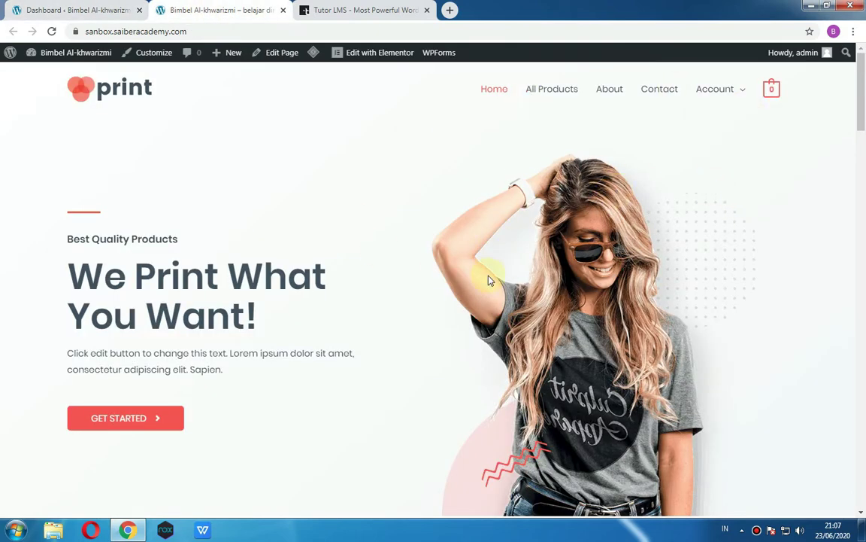
scroll(488, 277, down, 5)
scroll(491, 277, down, 3)
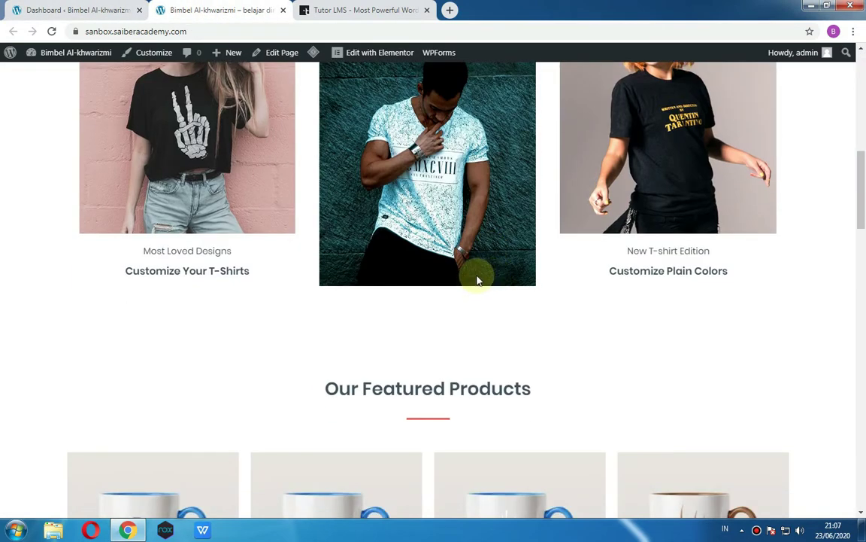
scroll(478, 279, down, 3)
scroll(479, 278, up, 10)
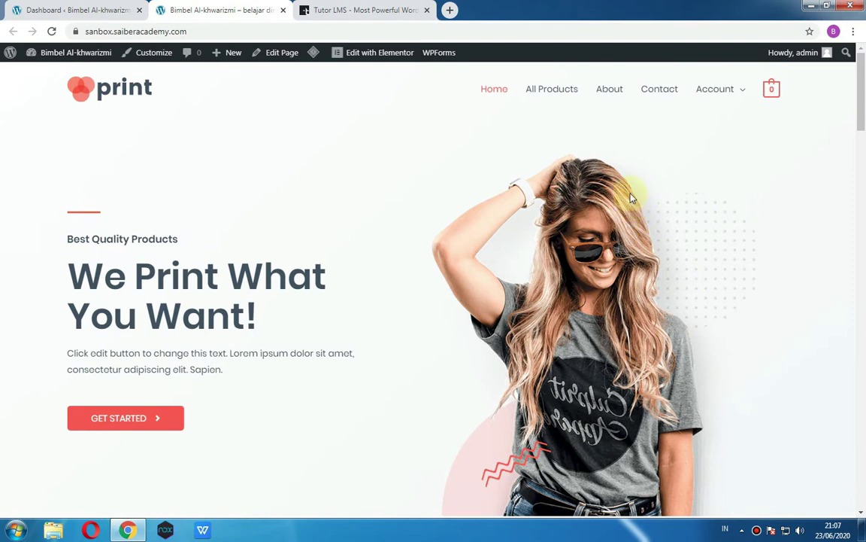
mouse_move(381, 64)
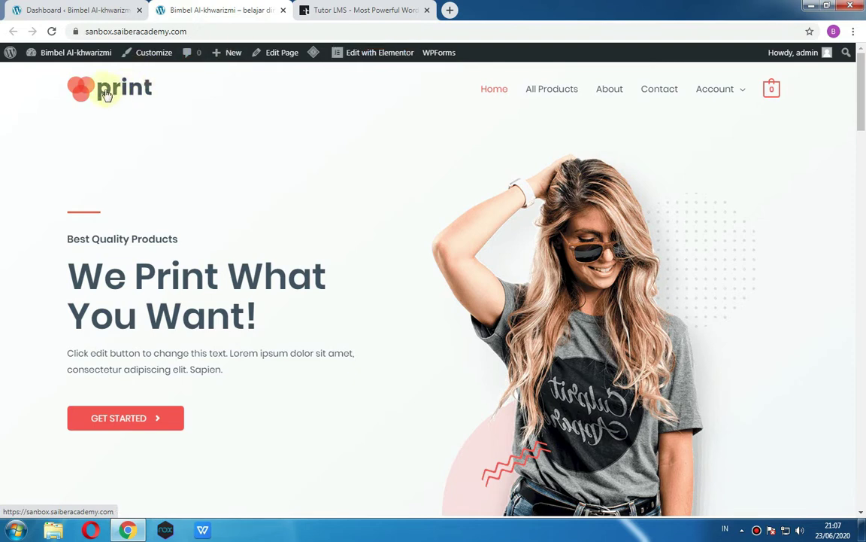
- Open the theme customizer's site identity settings for the header and remove the existing print logo
click(156, 54)
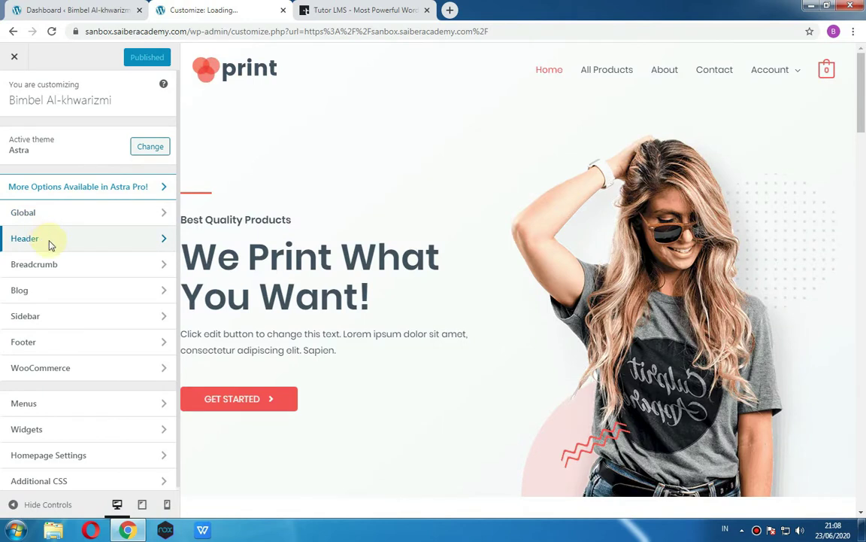
click(49, 242)
click(94, 133)
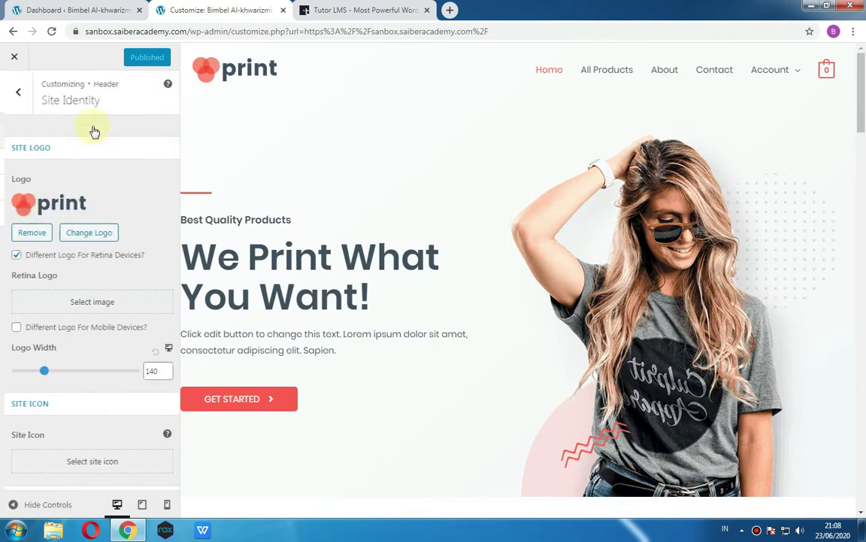
click(40, 234)
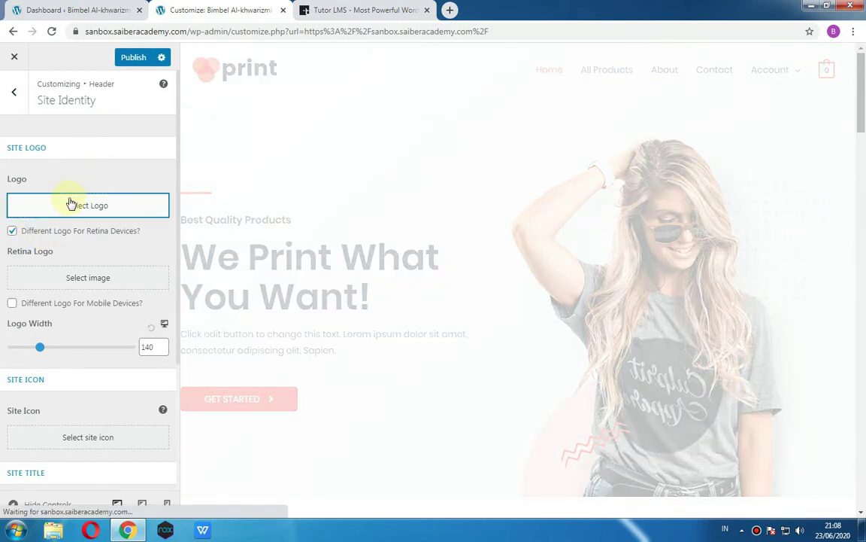
- Upload the image Untitled-2 from the GAMBAR folder in the Pictures library as the new site logo
click(70, 205)
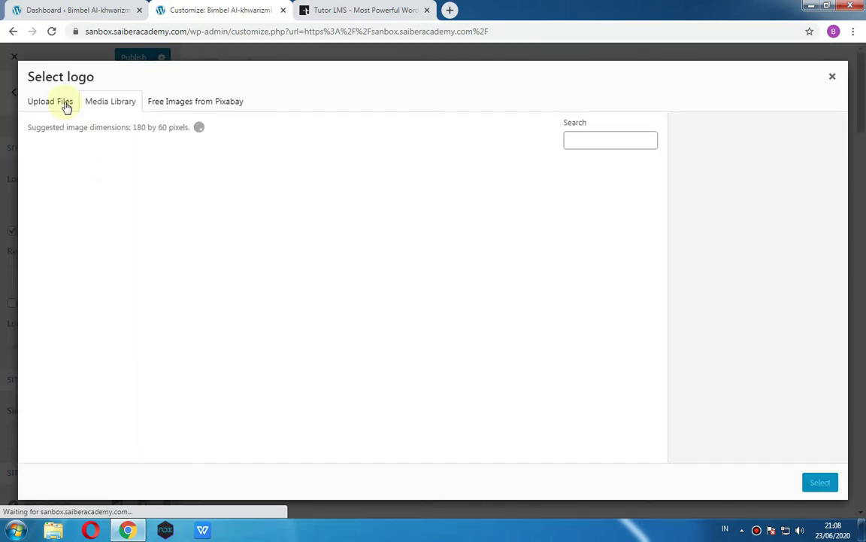
click(67, 106)
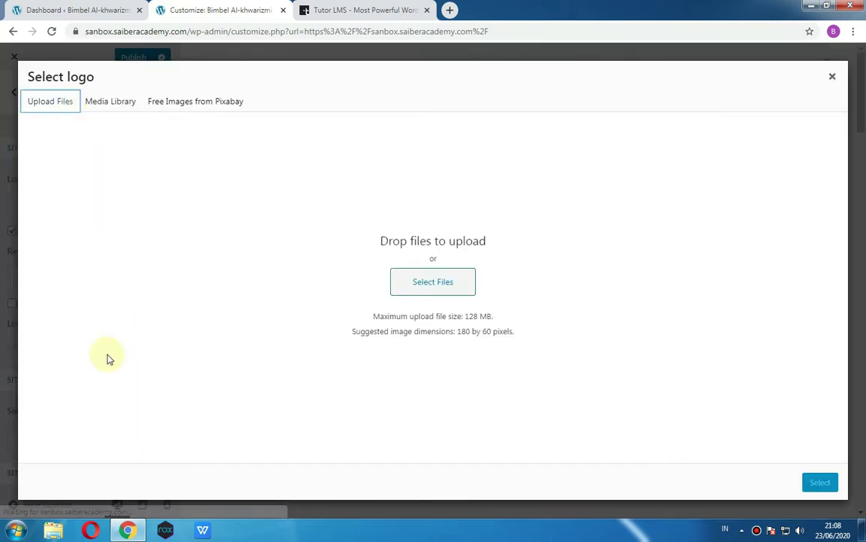
click(426, 291)
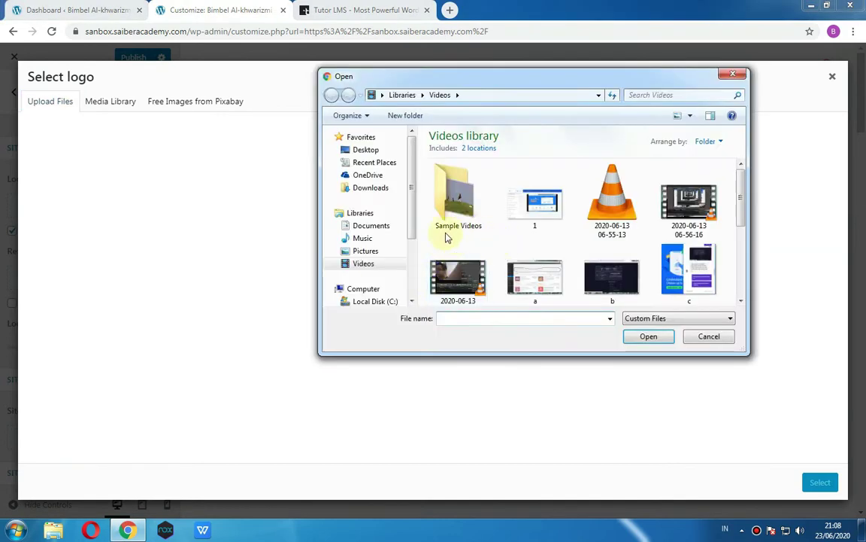
click(375, 250)
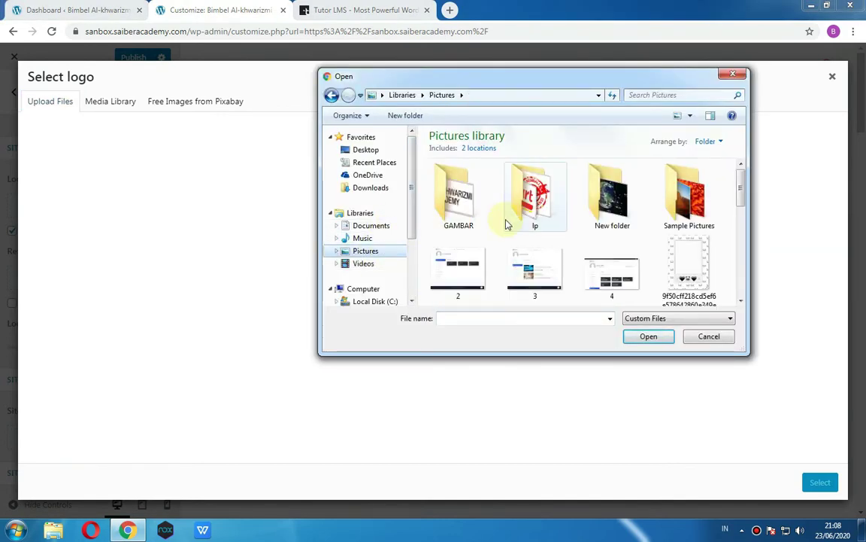
double_click(456, 194)
click(455, 177)
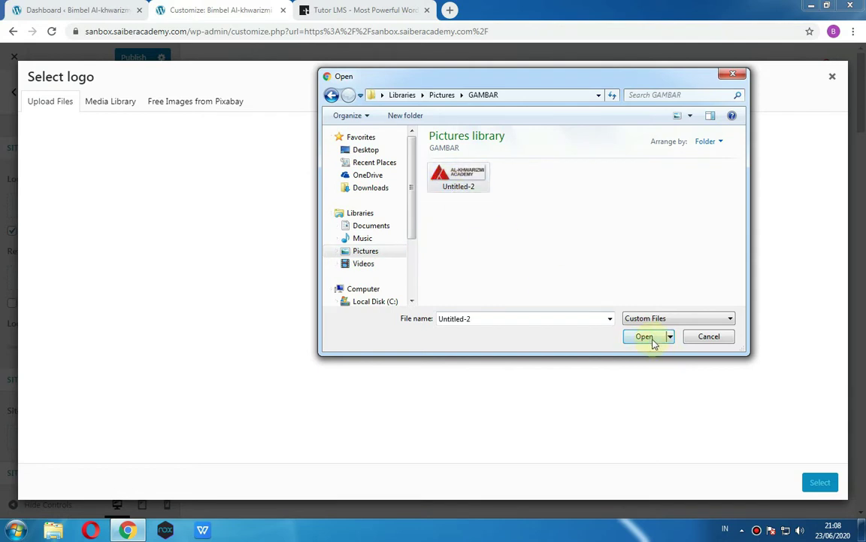
click(654, 342)
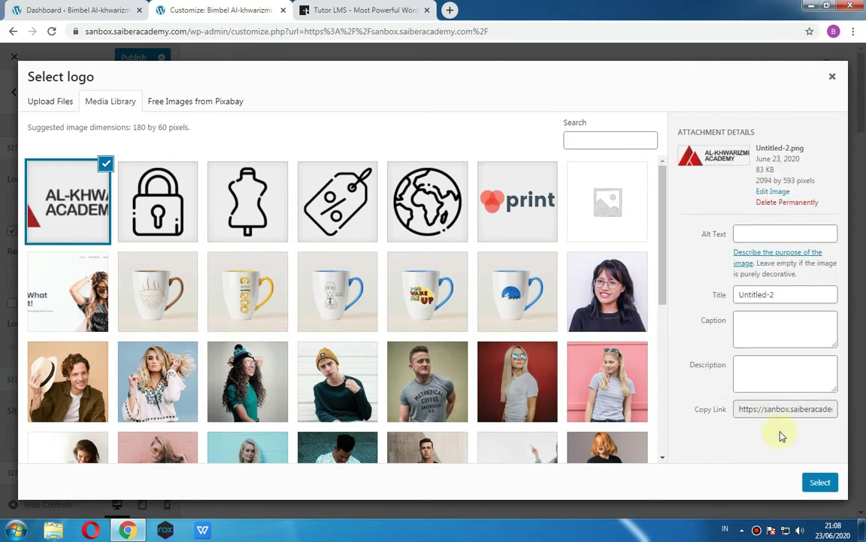
- Use Untitled-2.png as the logo with the crop widened to the whole image, and set the logo width to 254
click(820, 482)
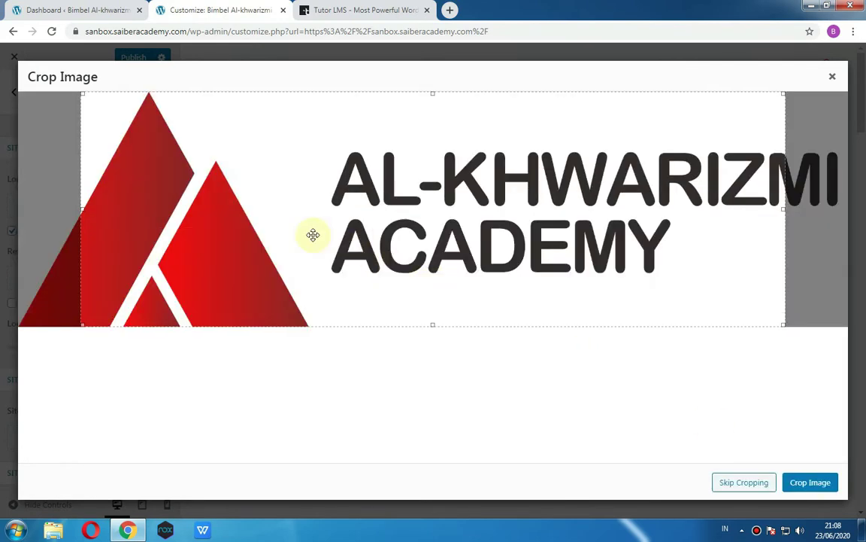
drag(89, 198, 8, 194)
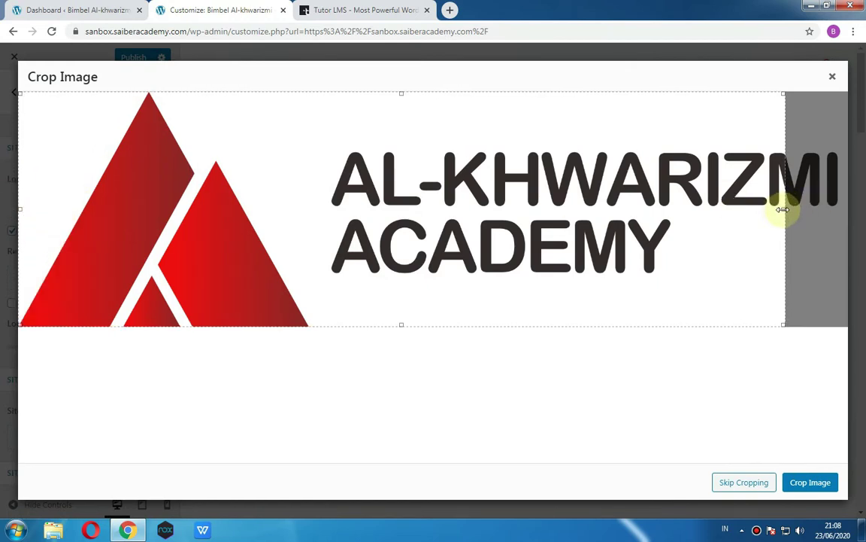
drag(781, 207, 862, 205)
click(802, 482)
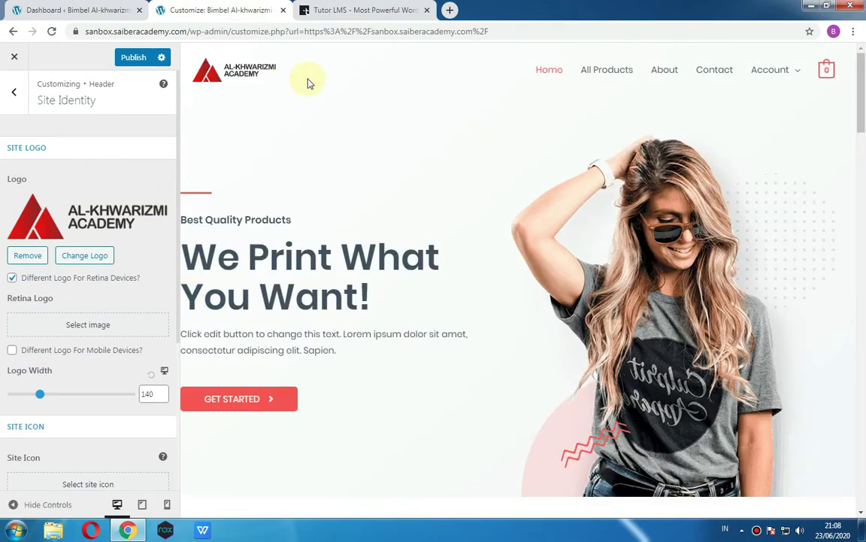
scroll(121, 213, down, 3)
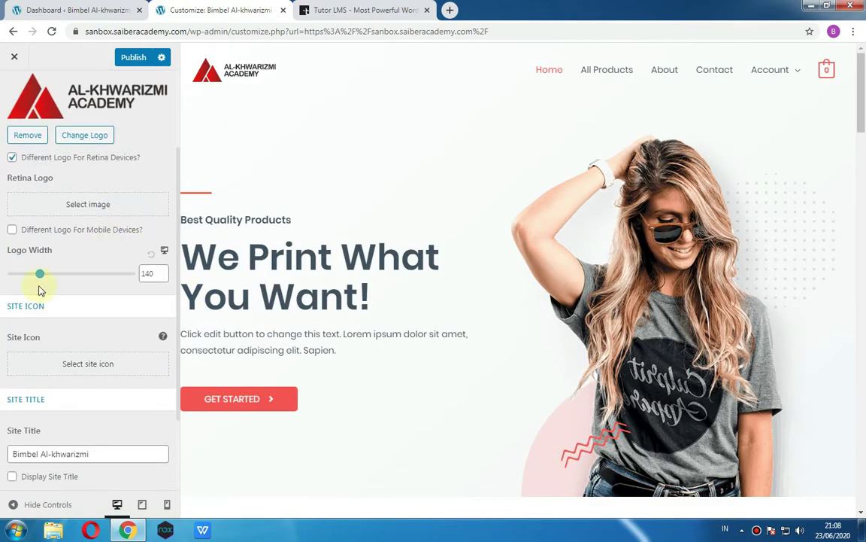
drag(43, 278, 63, 280)
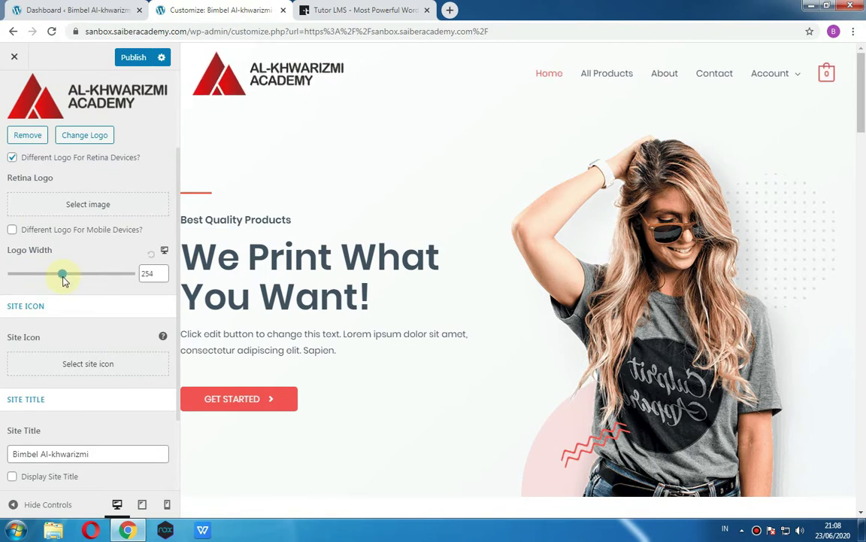
- Set the site icon from Untitled-2.png cropped around its red triangles, and publish the customizer changes before returning to the site
scroll(68, 283, down, 3)
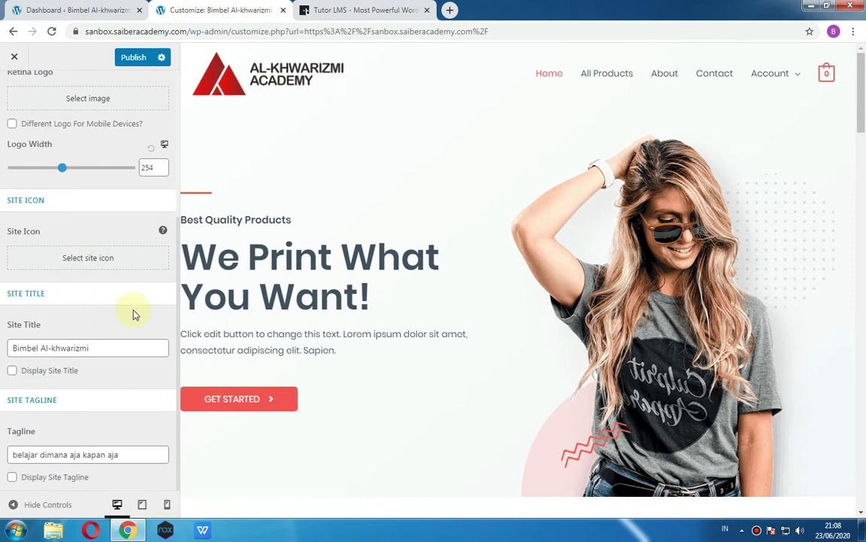
click(101, 265)
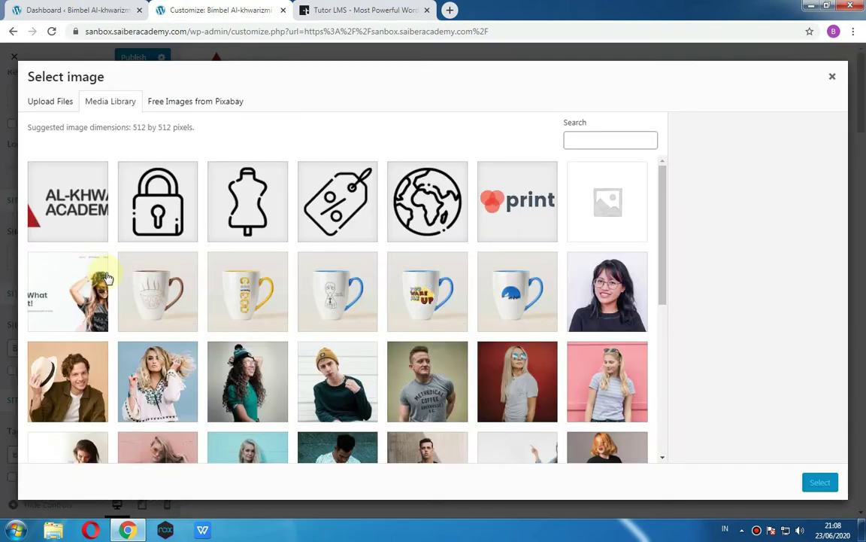
click(81, 240)
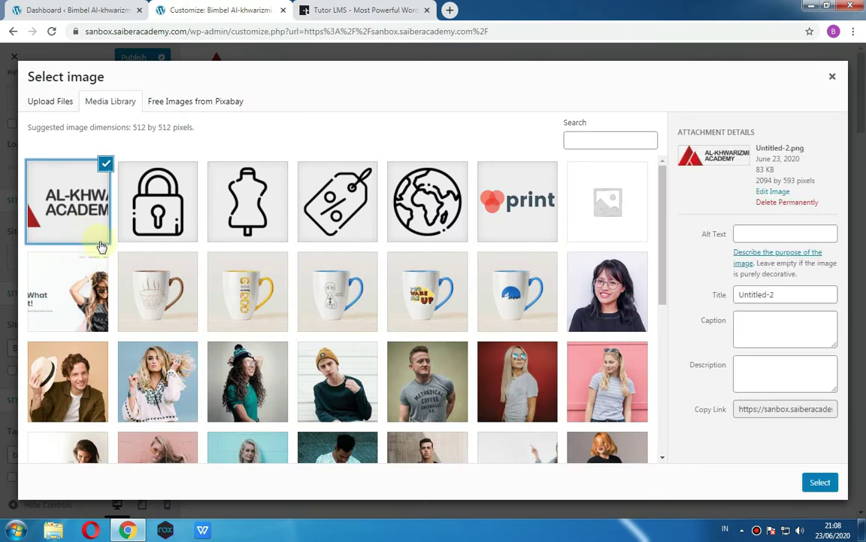
click(811, 482)
drag(393, 188, 163, 182)
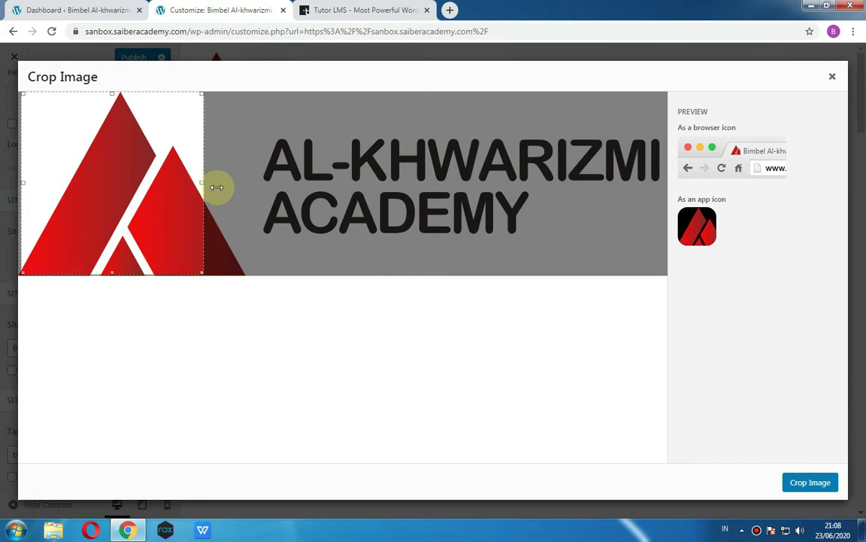
drag(186, 202, 197, 204)
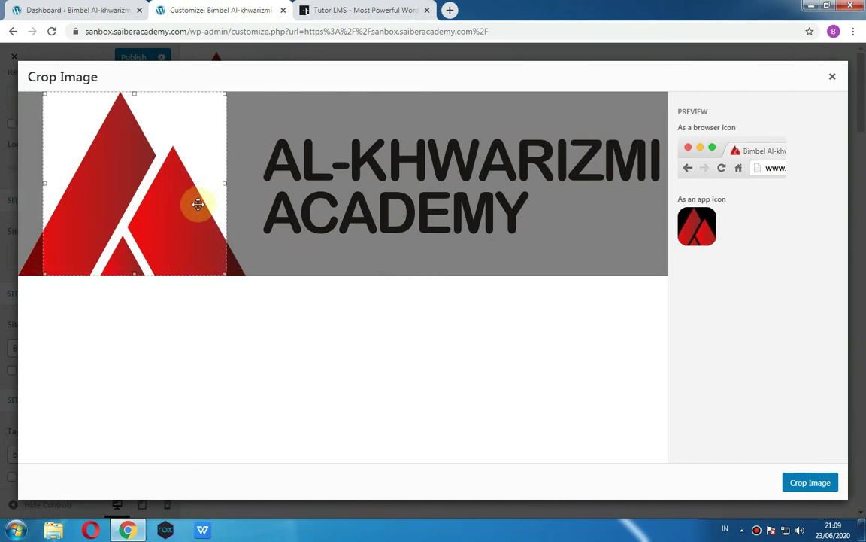
click(800, 487)
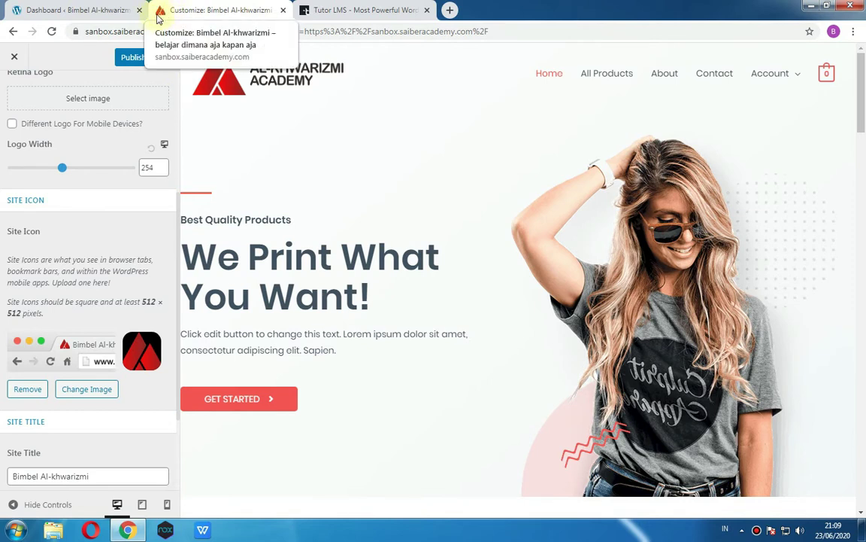
click(118, 58)
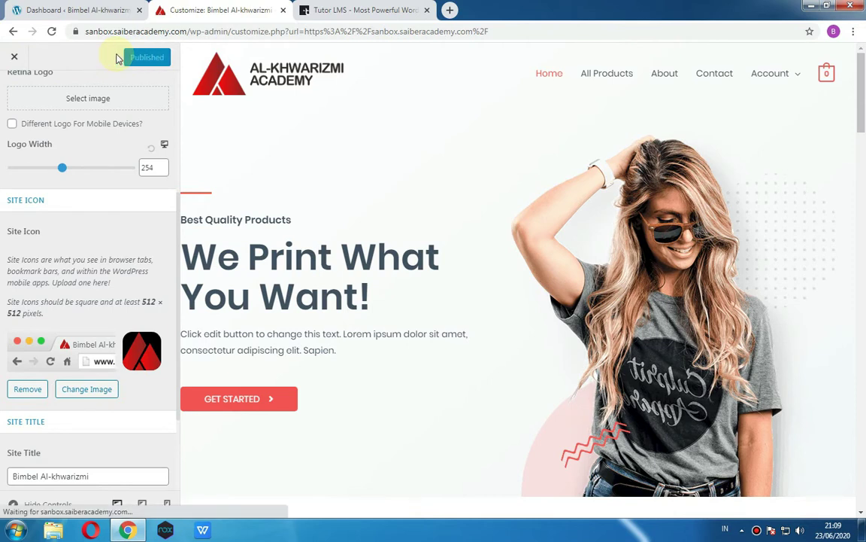
click(17, 61)
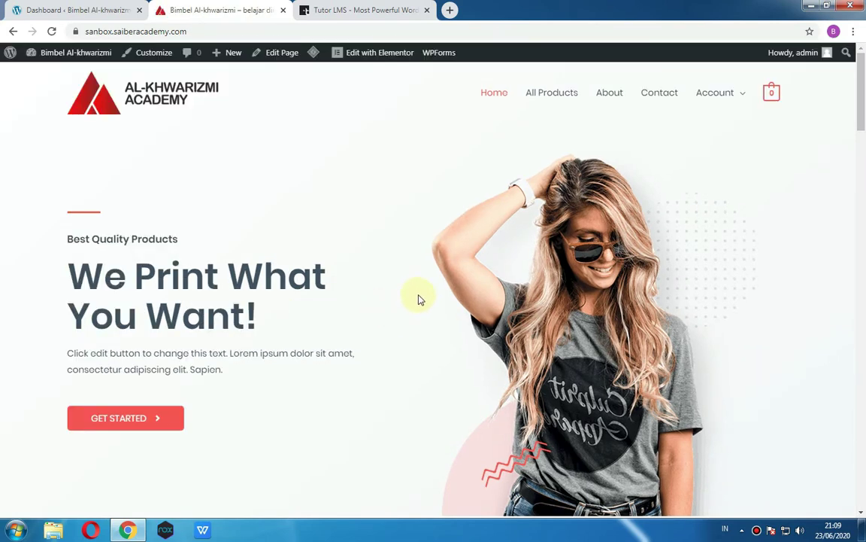
- Review the home page from the header and hero through the product sections to the client testimonials
scroll(420, 286, down, 3)
scroll(420, 284, down, 3)
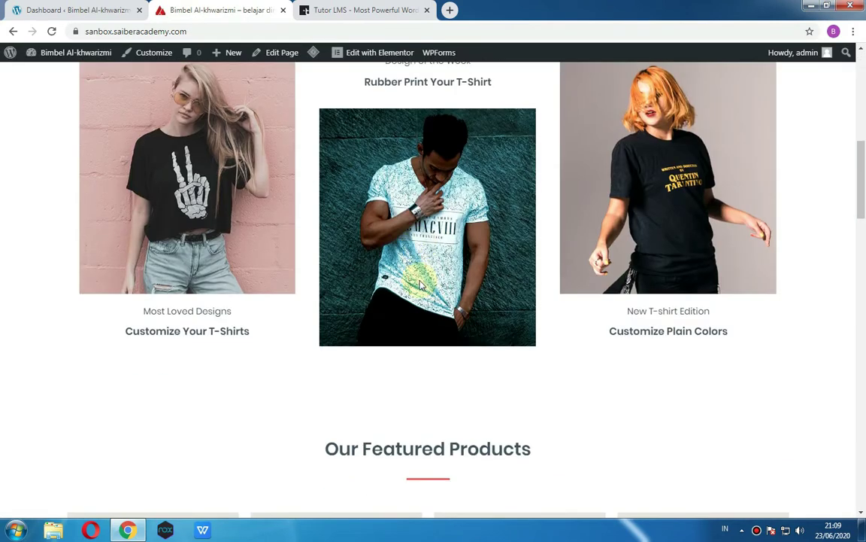
scroll(420, 284, up, 1)
scroll(557, 219, down, 2)
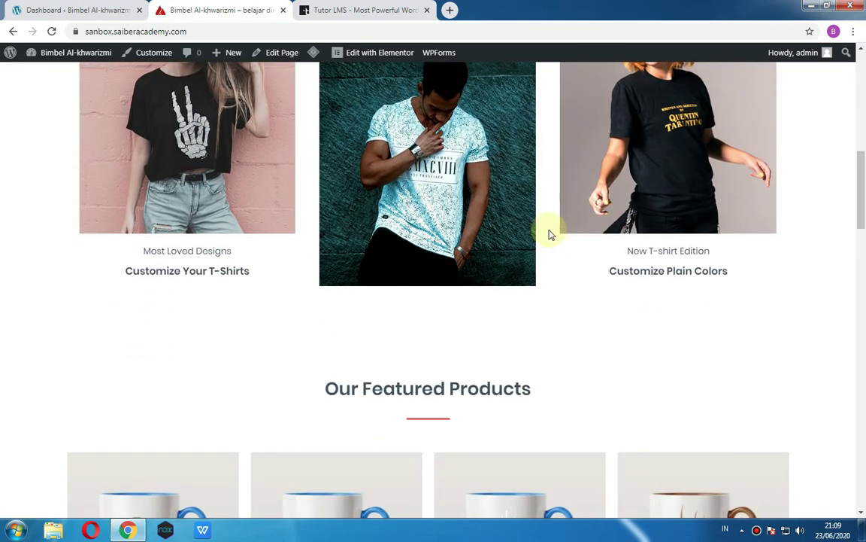
scroll(550, 240, down, 4)
scroll(535, 251, up, 3)
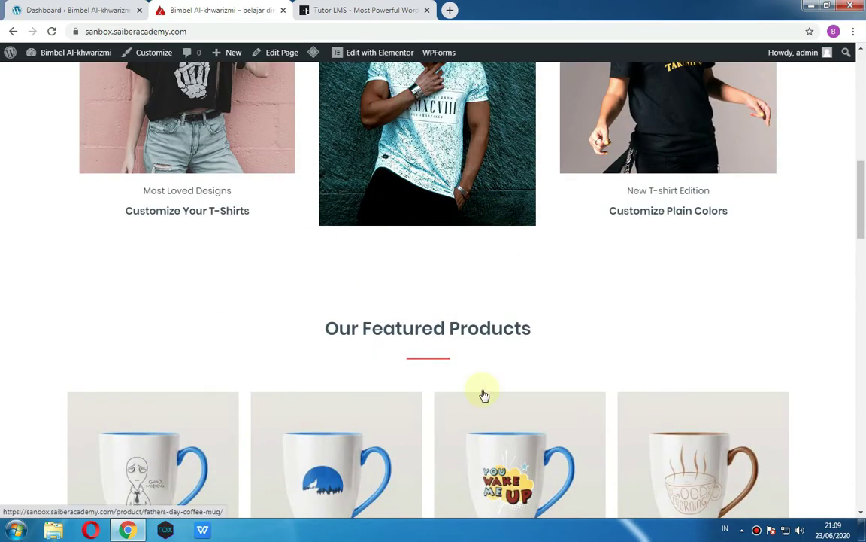
scroll(496, 353, down, 9)
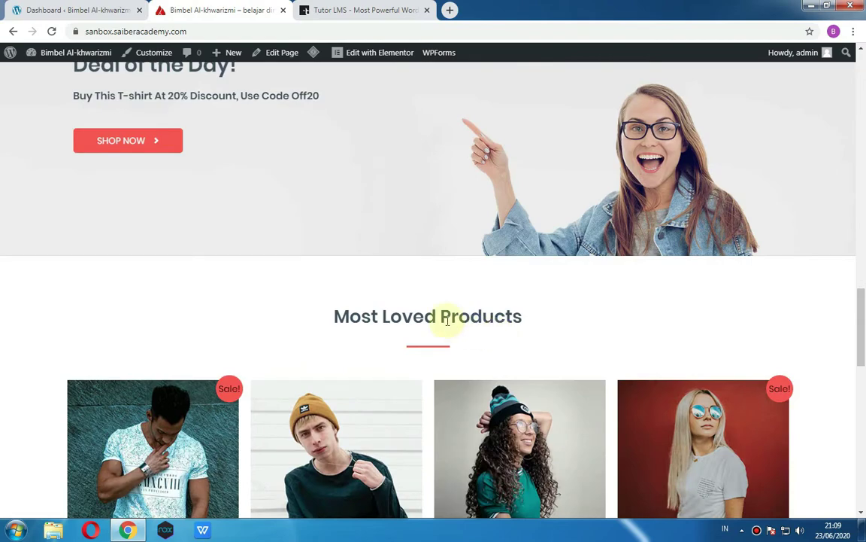
scroll(447, 320, down, 5)
scroll(449, 312, up, 3)
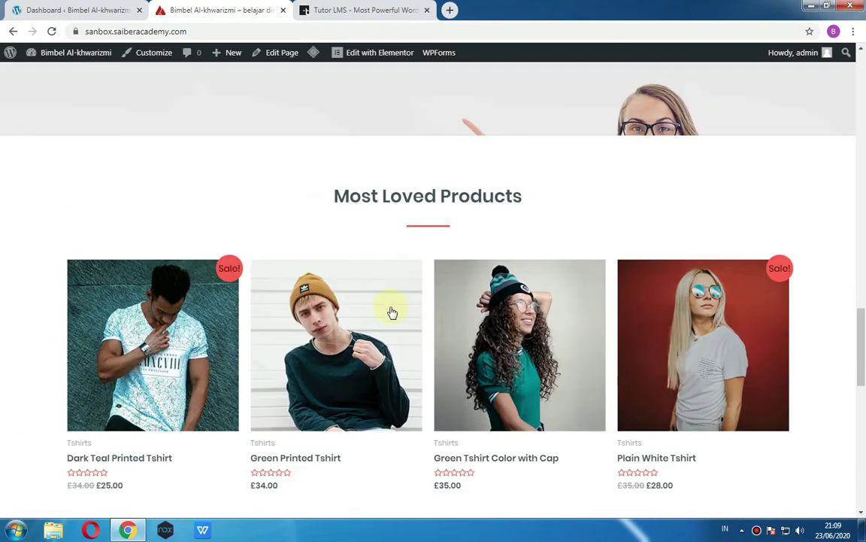
scroll(394, 310, down, 5)
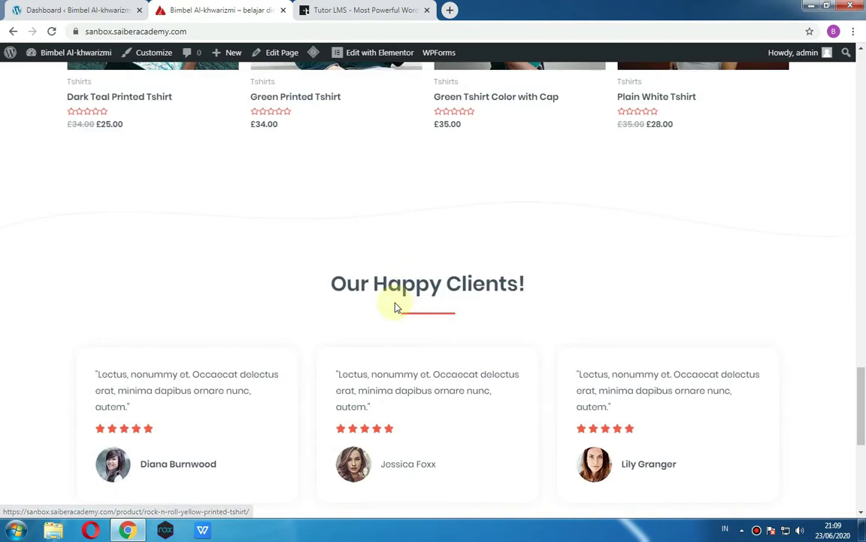
scroll(396, 298, up, 10)
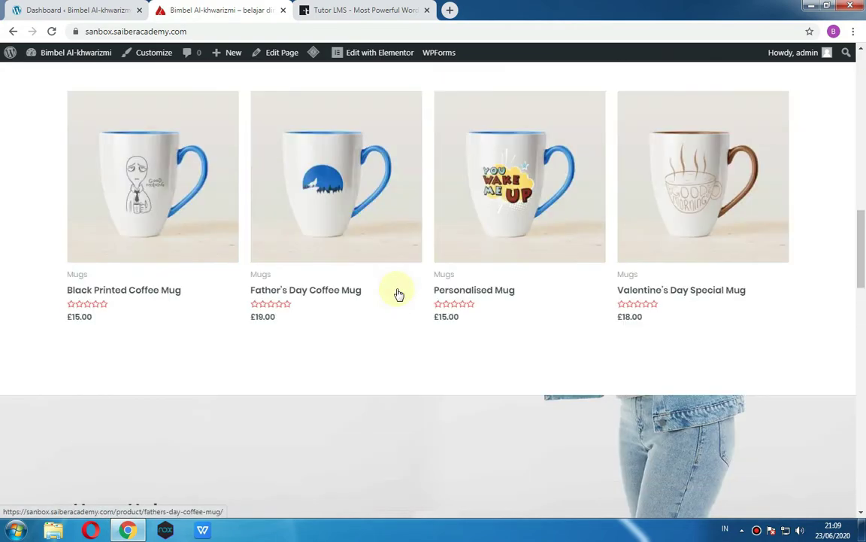
scroll(399, 294, up, 10)
mouse_move(112, 66)
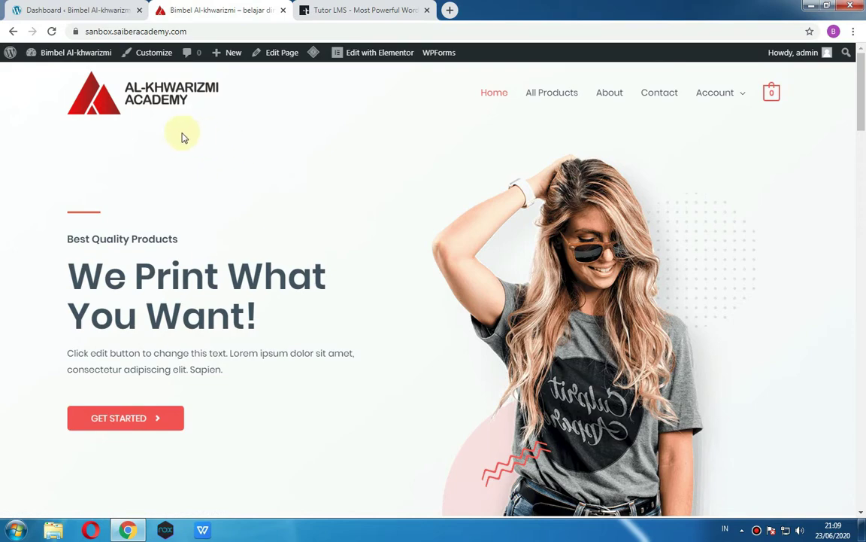
scroll(323, 224, down, 5)
scroll(309, 213, up, 5)
- From the WordPress dashboard, create a new Tutor LMS course titled "Lancar bahasa Inggris dalam 2 Jam"
click(75, 6)
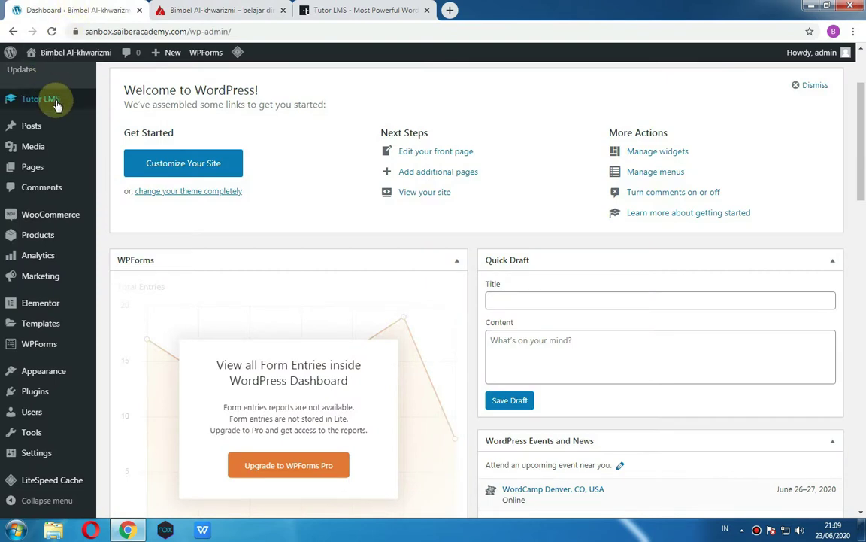
mouse_move(58, 107)
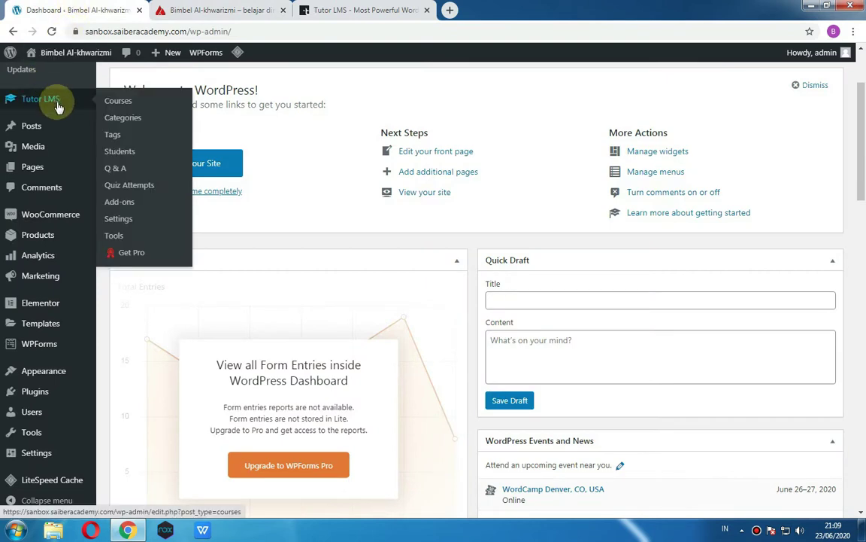
click(114, 105)
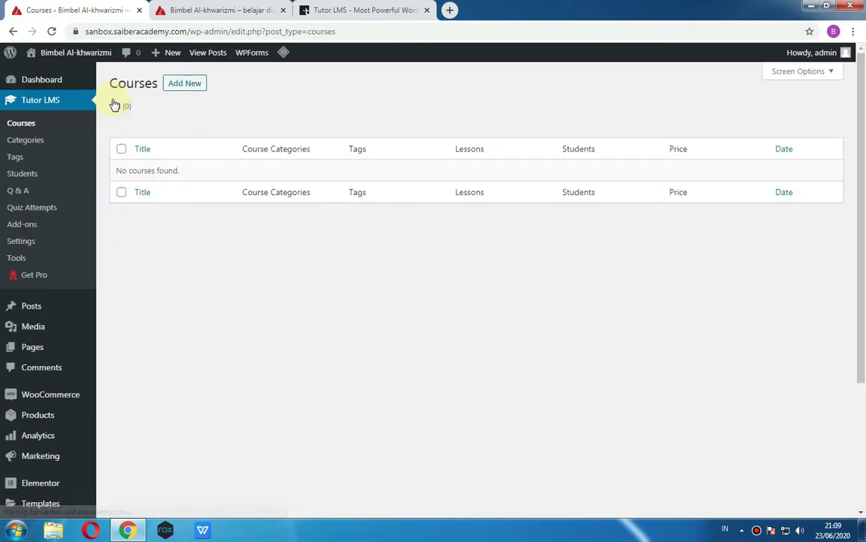
click(191, 91)
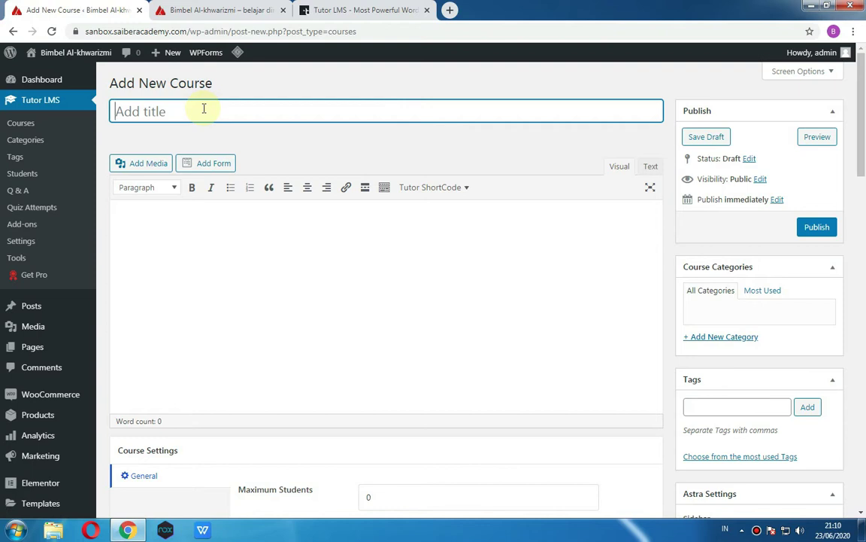
text(Lancar bahasa )
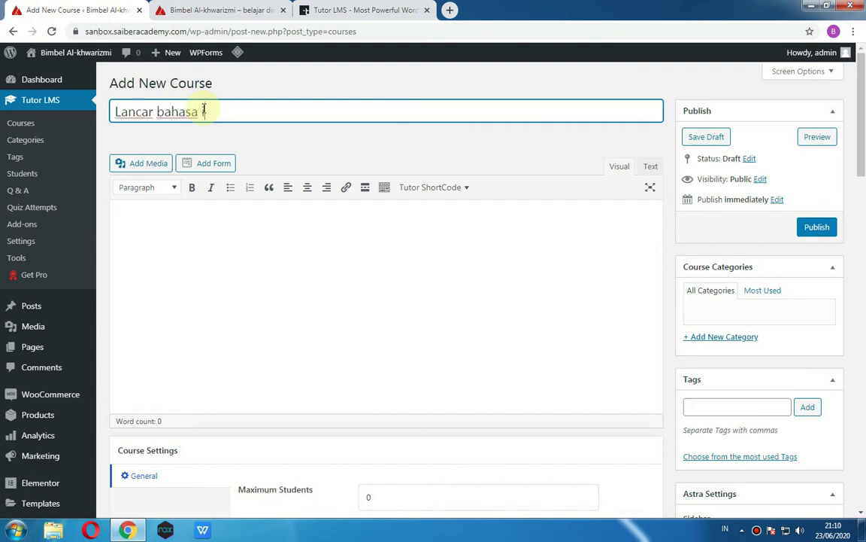
text(Inggris dalam )
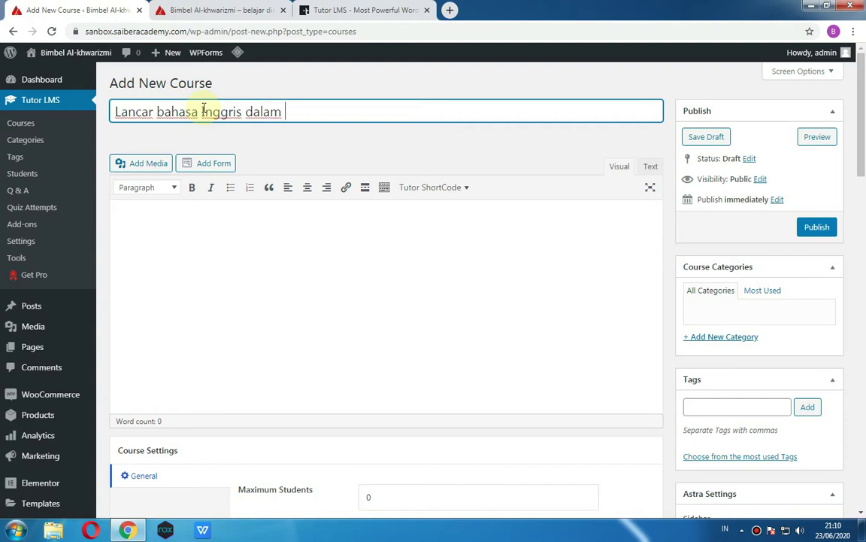
text(2 Jam)
- Open loremipsum.io in a new browser tab and copy its generated placeholder paragraph for the course description
scroll(244, 232, down, 1)
click(249, 194)
scroll(250, 194, up, 1)
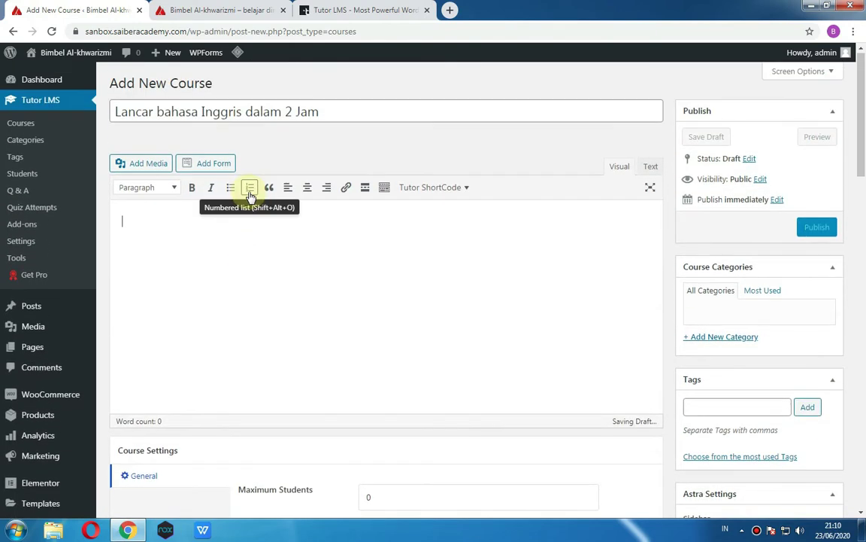
click(449, 10)
text(lore)
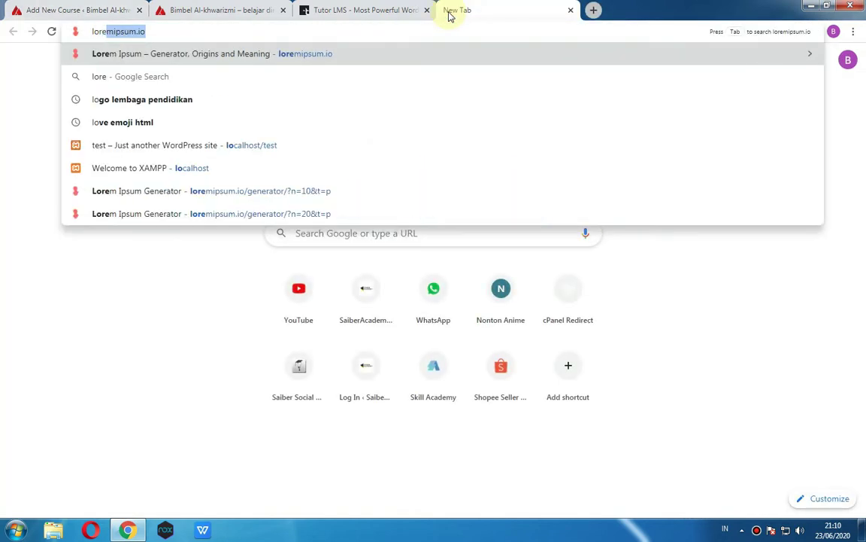
key(Return)
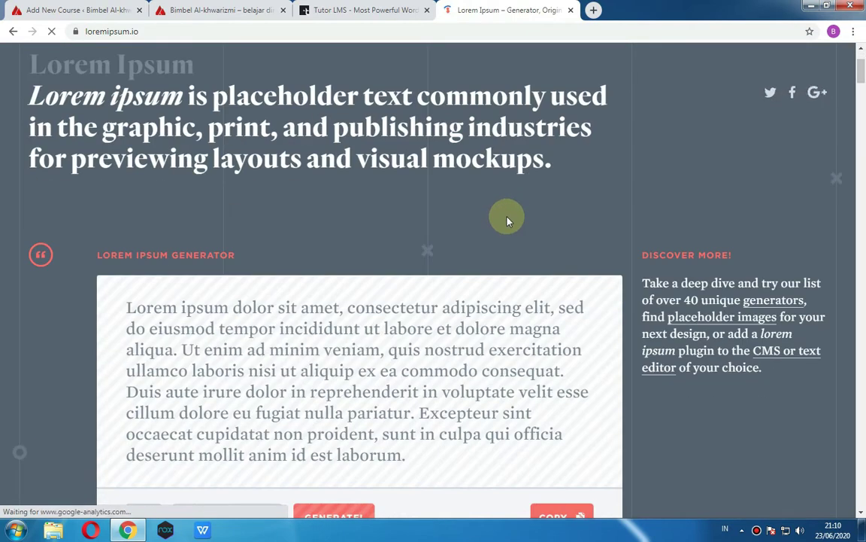
scroll(507, 220, down, 2)
click(549, 397)
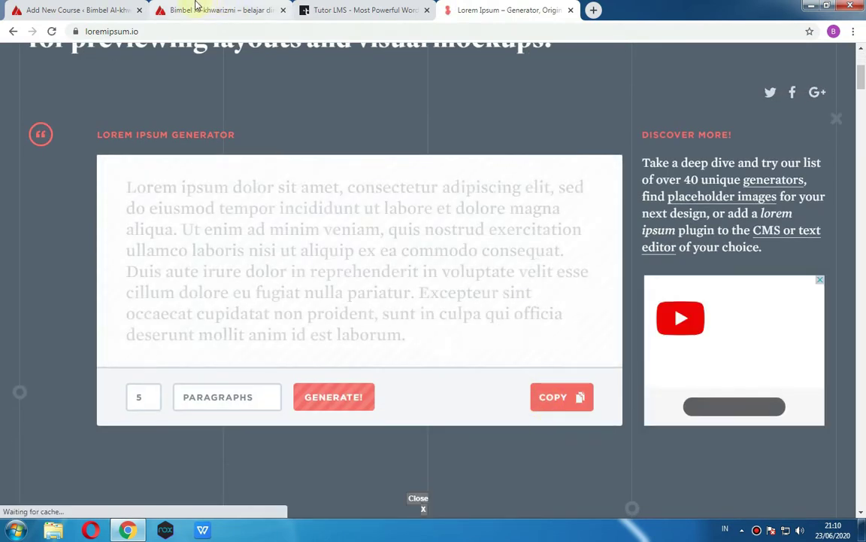
- Return to the new course and paste the placeholder paragraph twice into its description
click(196, 8)
click(71, 9)
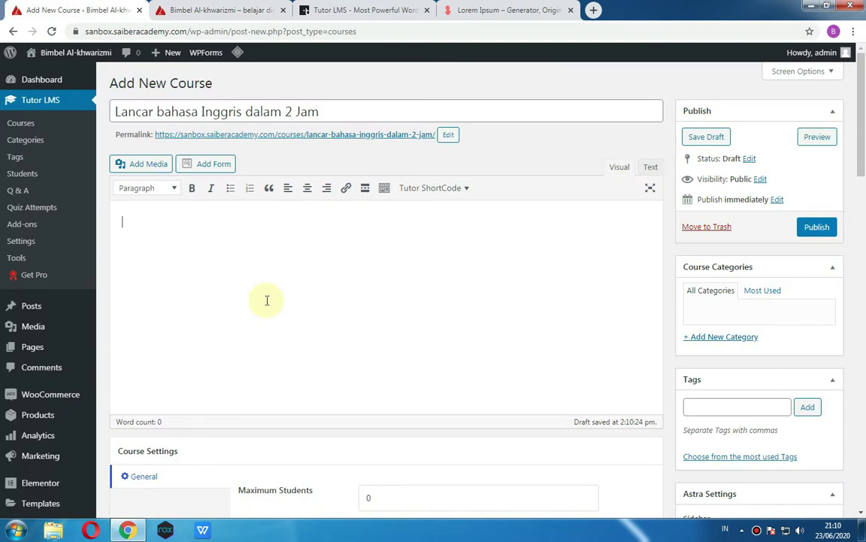
click(266, 302)
key(ctrl+v)
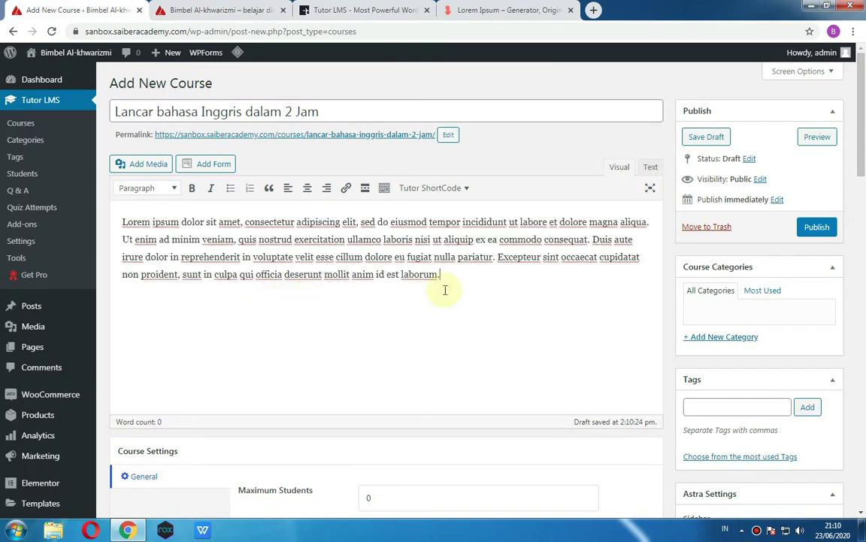
key(ctrl+v)
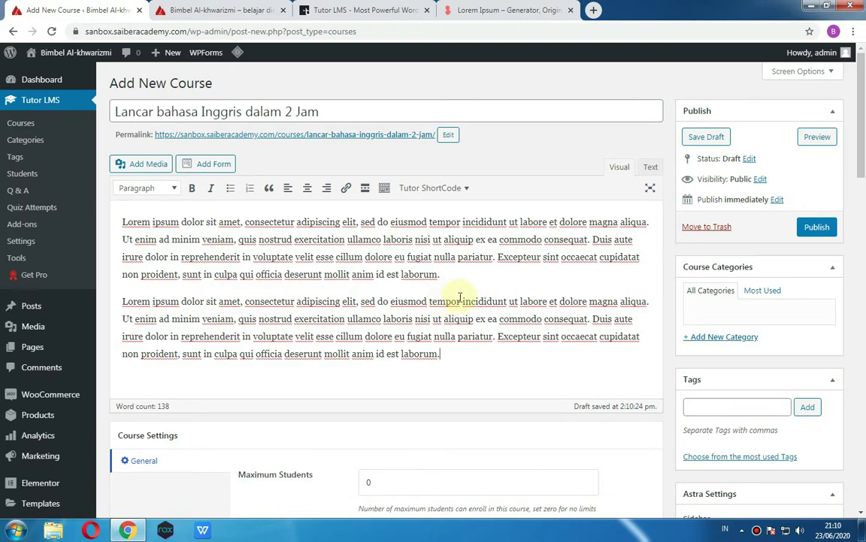
- Set the course's difficulty level to Beginner in the course settings
scroll(460, 290, down, 4)
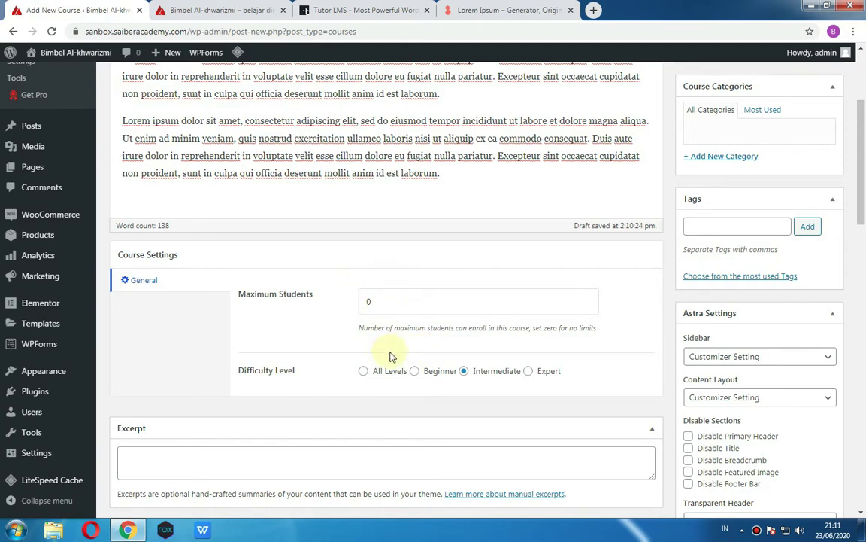
scroll(358, 325, down, 1)
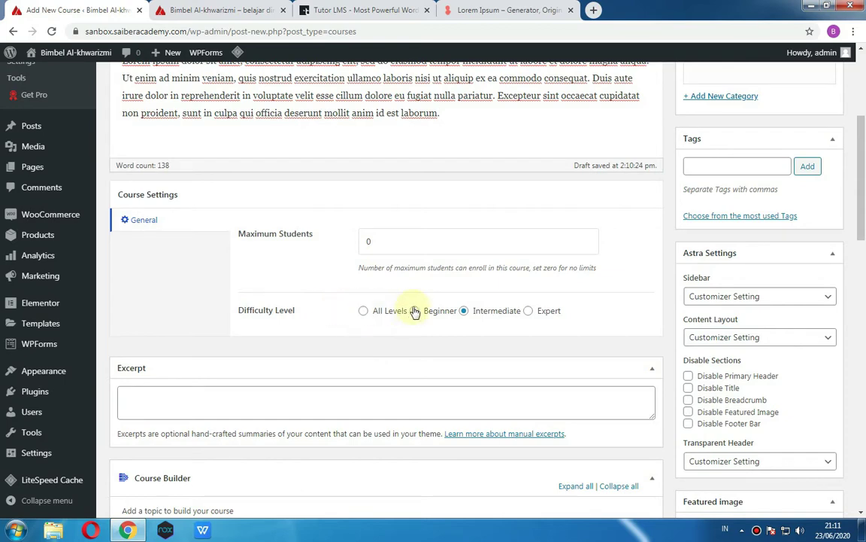
scroll(474, 338, up, 4)
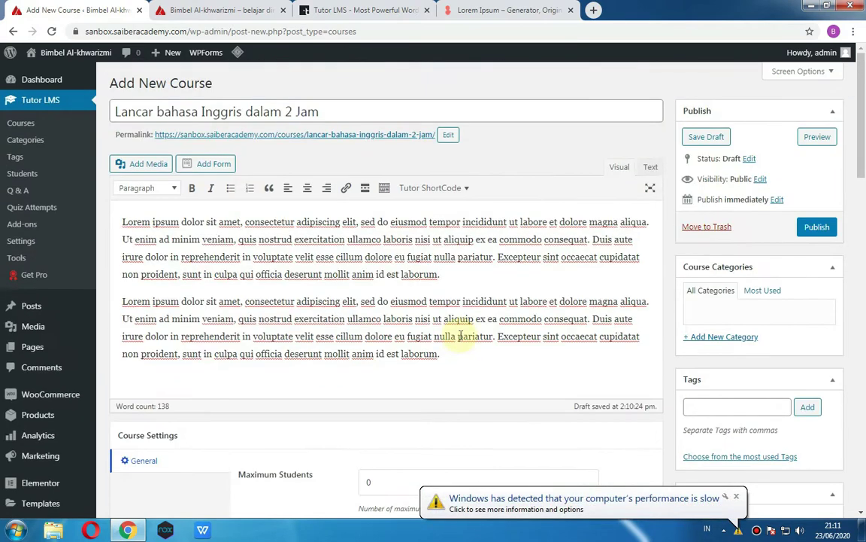
scroll(461, 336, down, 3)
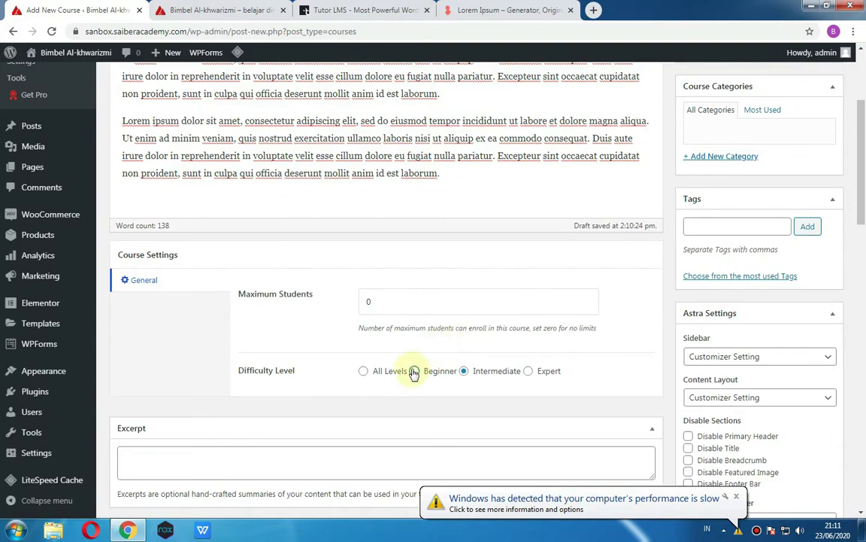
click(415, 371)
- Add a first topic named "Pronounsation" in the course builder
scroll(413, 371, down, 4)
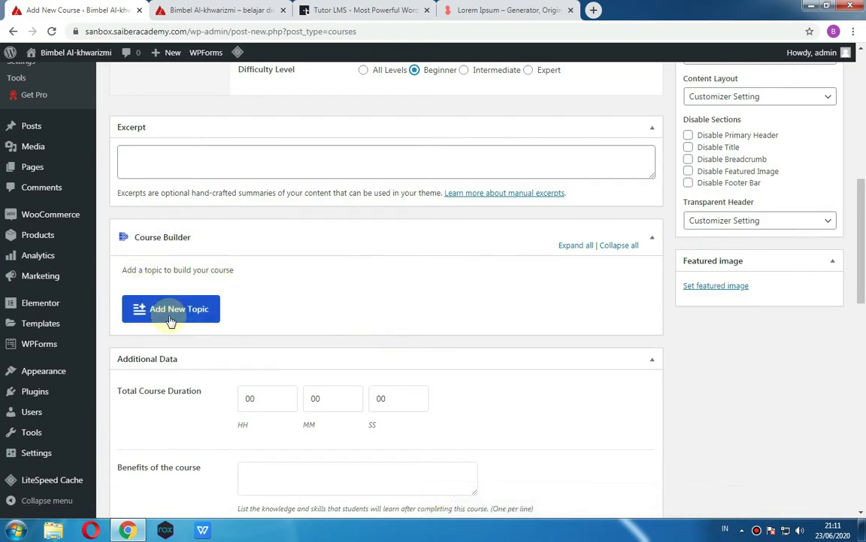
click(213, 309)
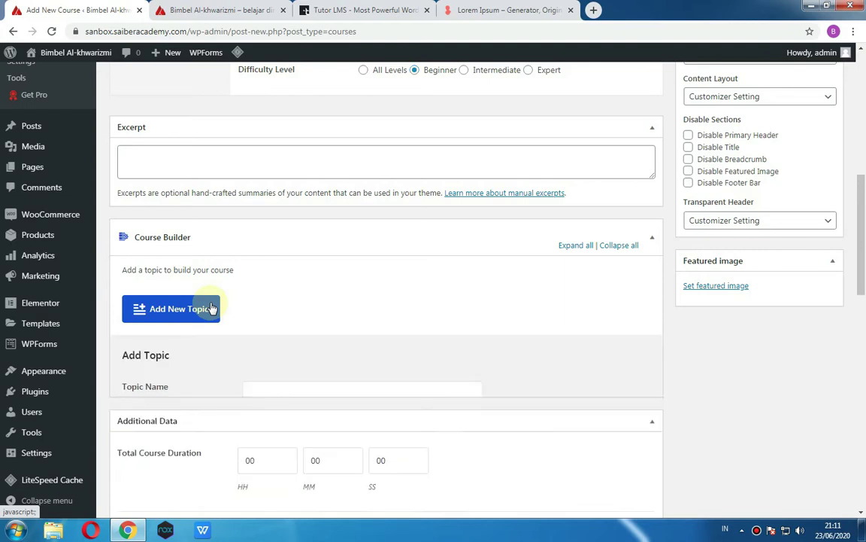
scroll(267, 345, down, 3)
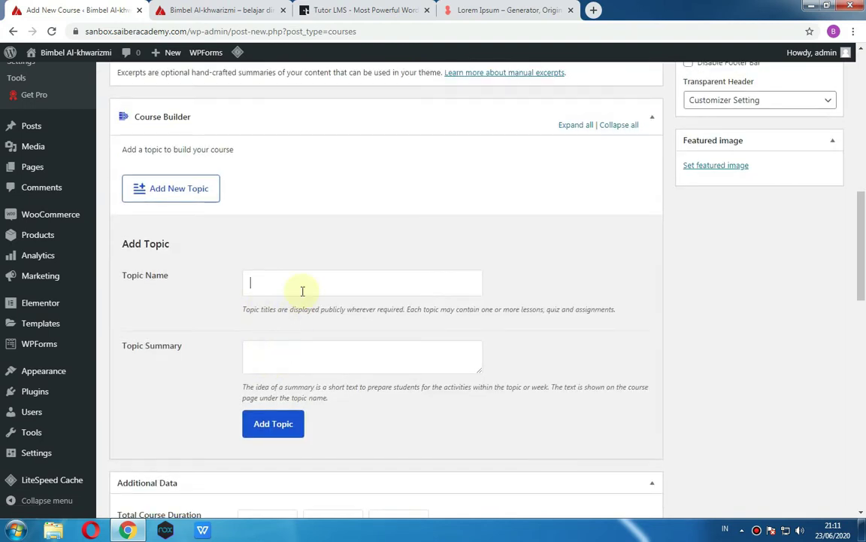
text(Pronounsation)
click(283, 419)
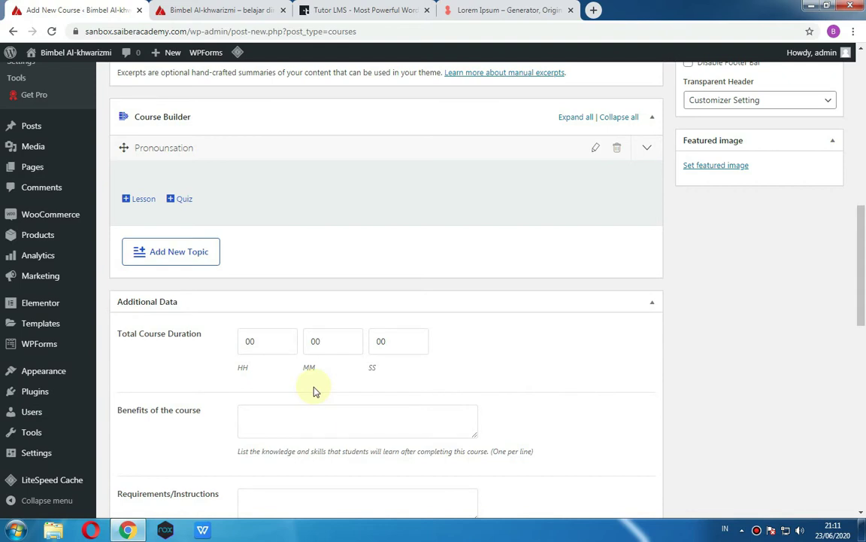
- Add a second topic named "Grammar" below the Pronounsation topic
scroll(270, 331, up, 3)
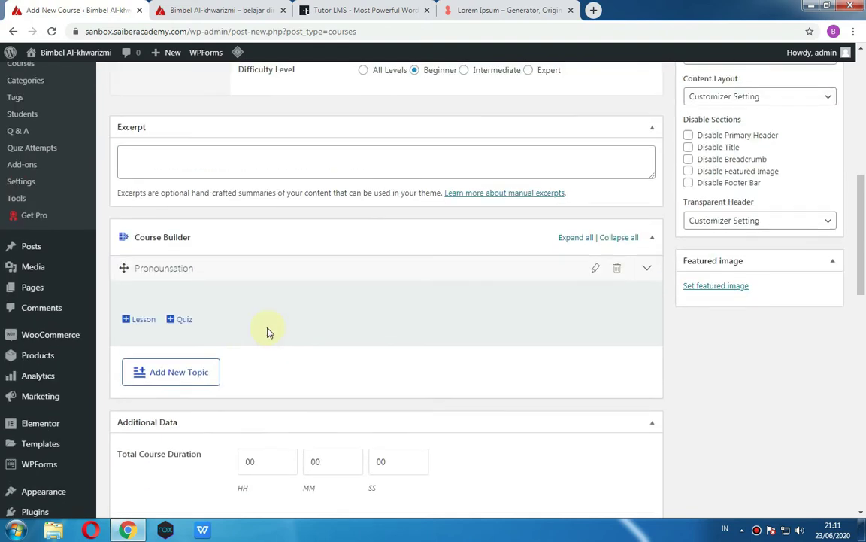
click(192, 379)
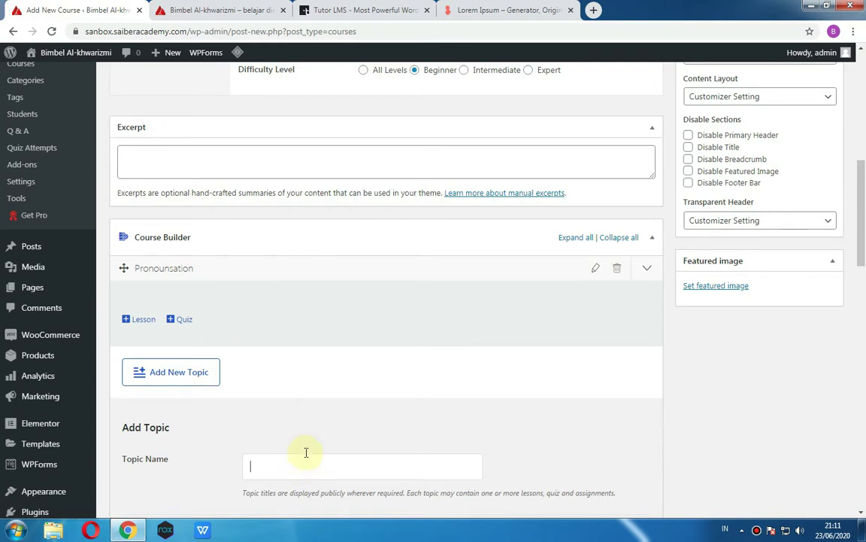
scroll(307, 452, down, 1)
text(Gram)
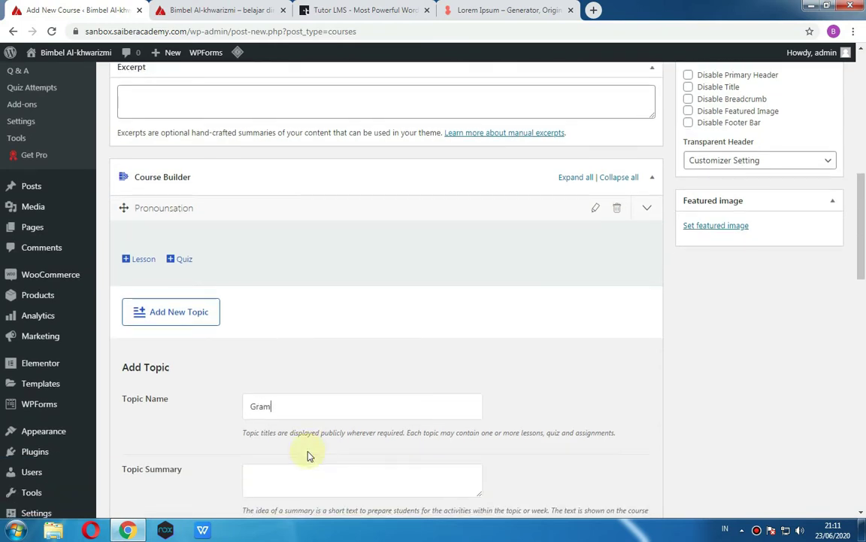
text(mar)
scroll(307, 455, down, 3)
click(267, 374)
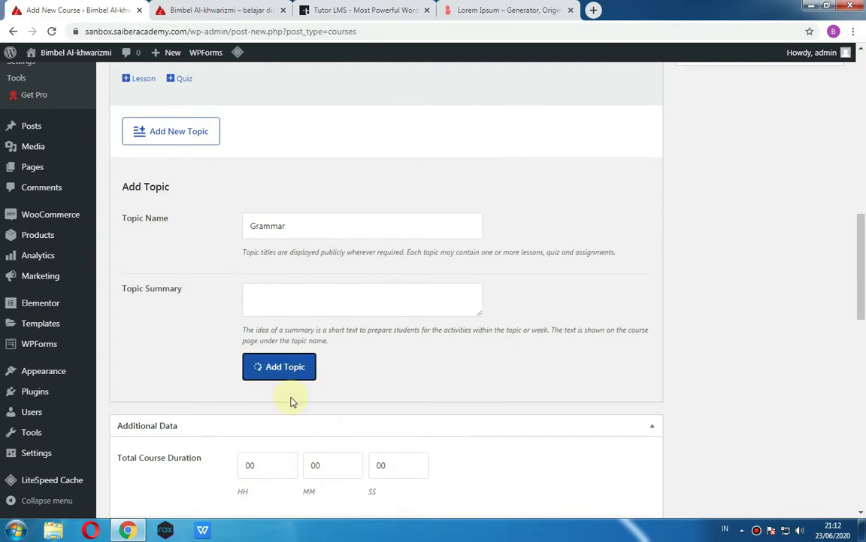
- Create a lesson titled "Present tense" under the Grammar topic
scroll(299, 334, up, 1)
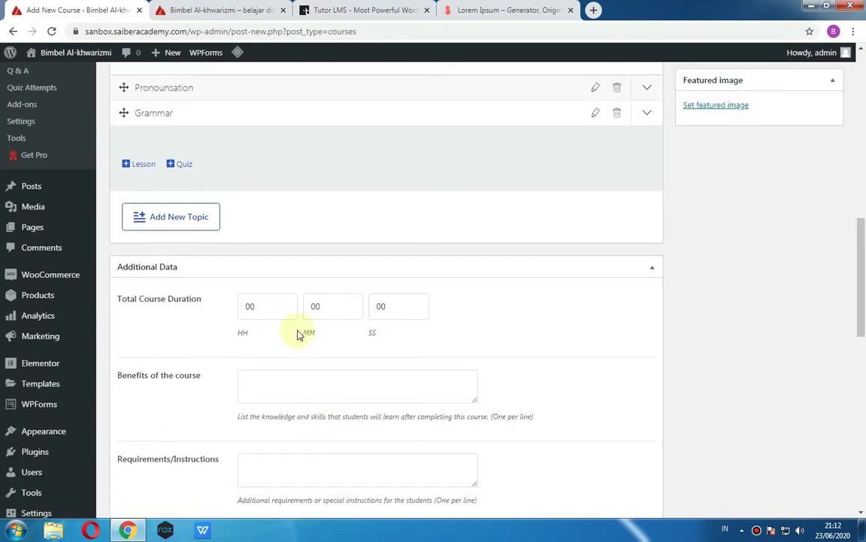
scroll(251, 319, up, 1)
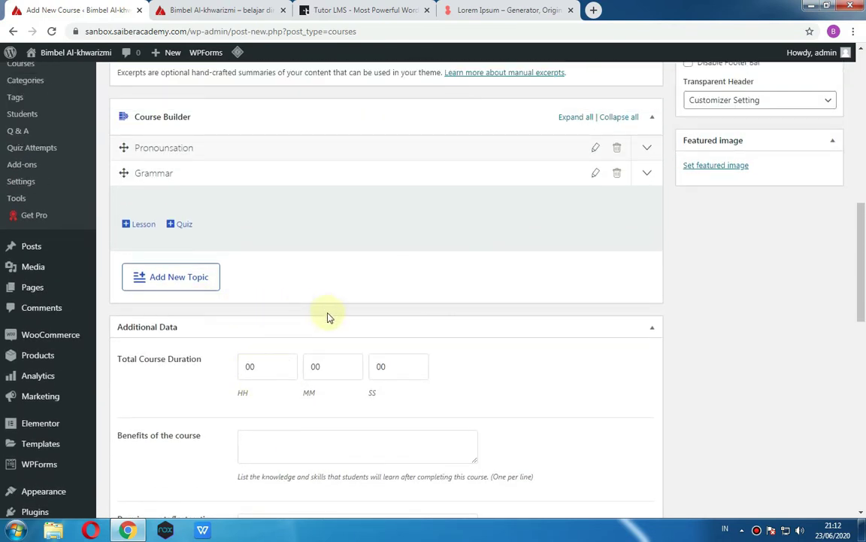
scroll(329, 314, up, 1)
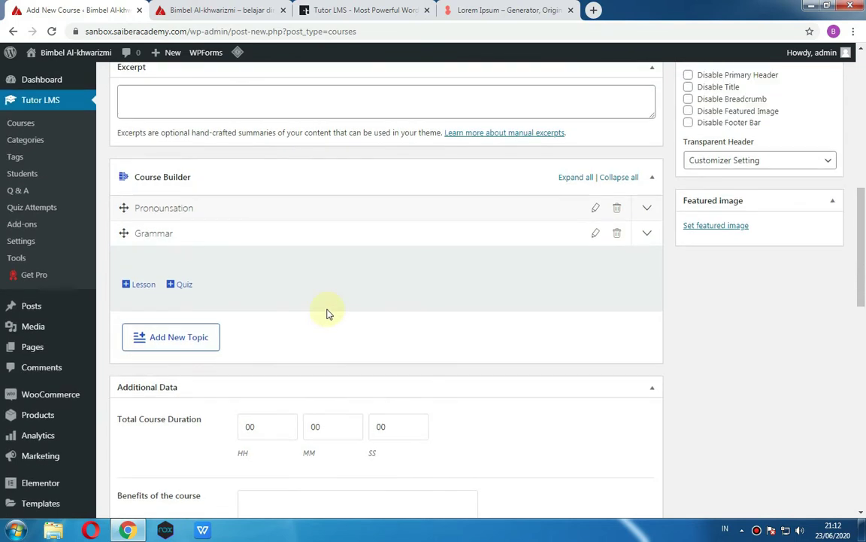
click(145, 285)
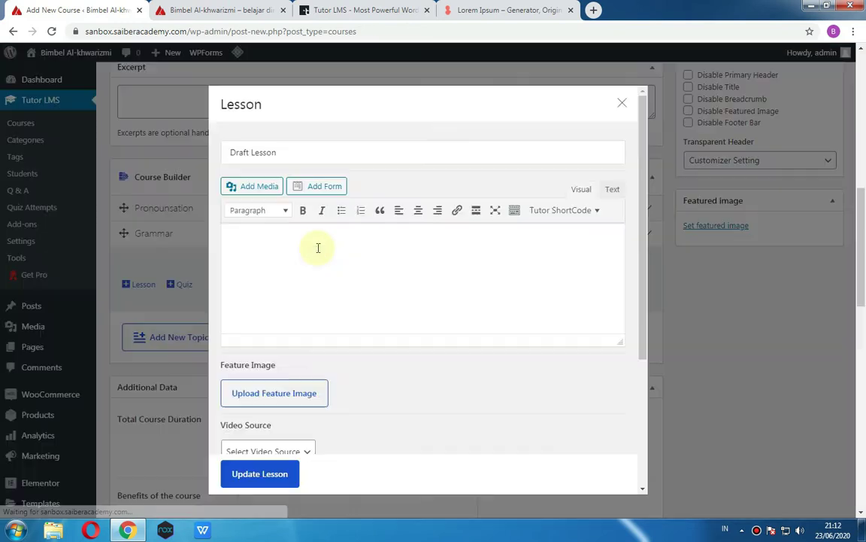
drag(304, 150, 198, 151)
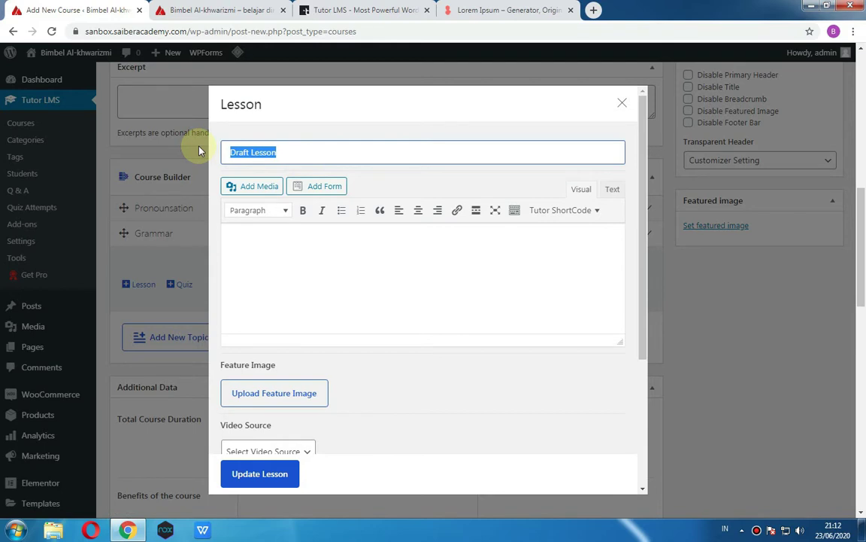
key(BackSpace)
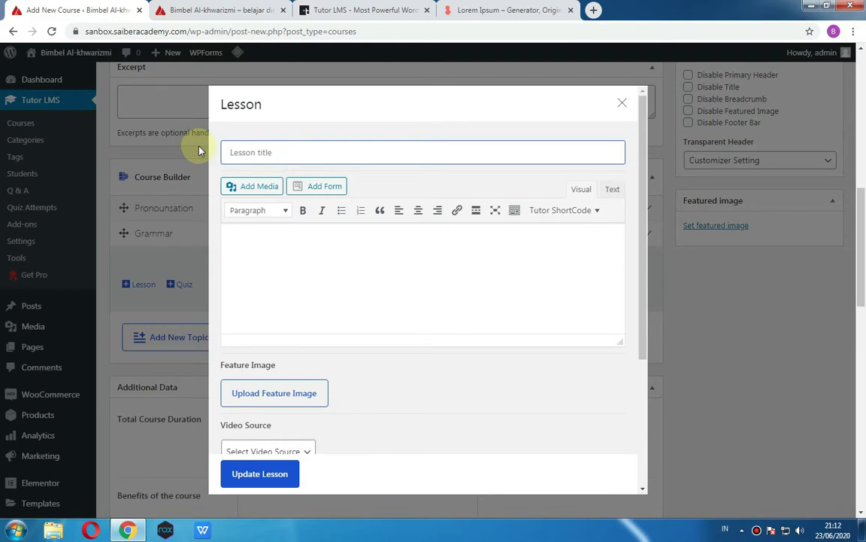
text(Present tense)
- Try Embedded as the video source for the Present tense lesson
scroll(315, 231, down, 1)
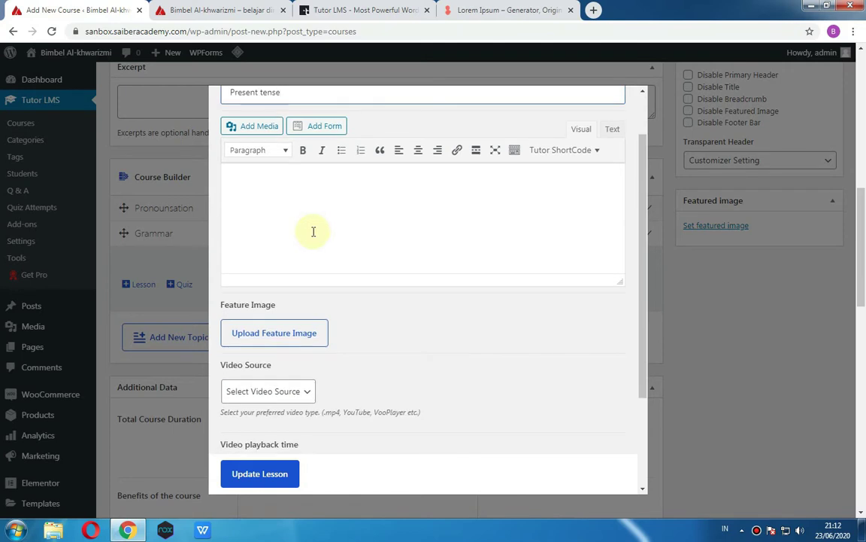
click(310, 225)
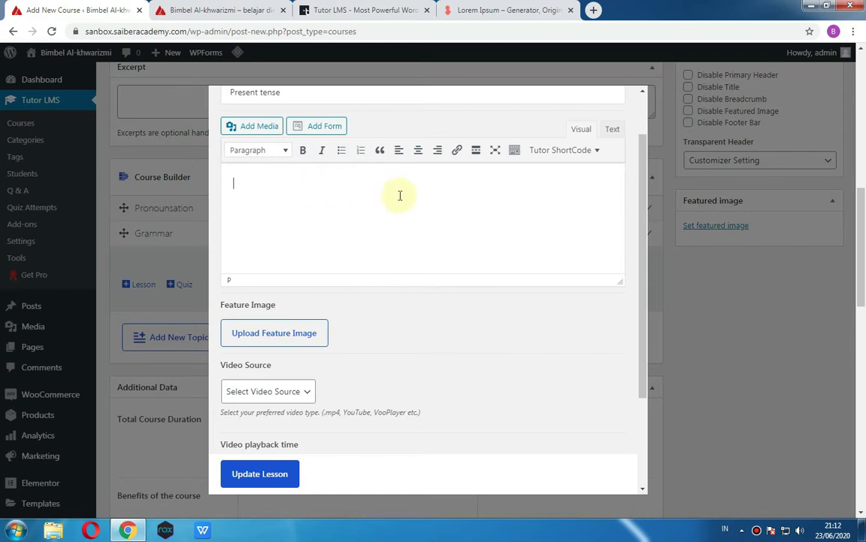
scroll(429, 242, down, 3)
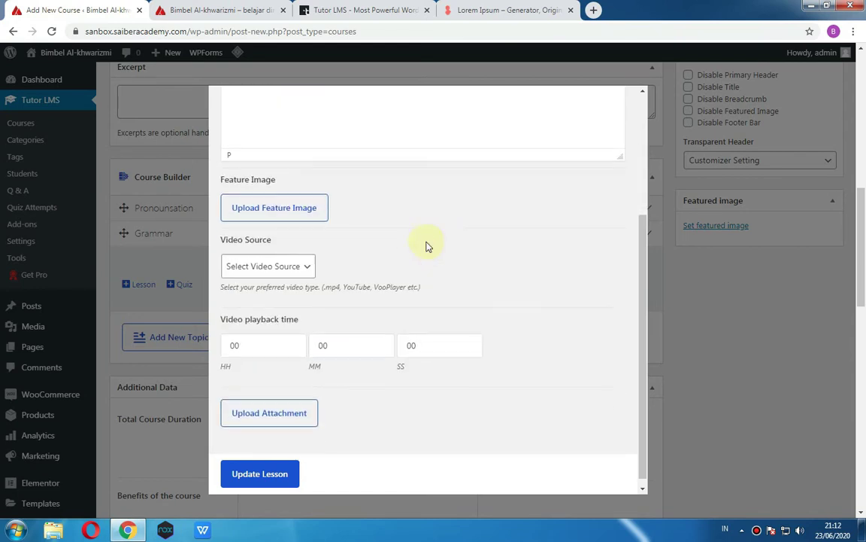
scroll(329, 258, down, 3)
scroll(332, 241, up, 5)
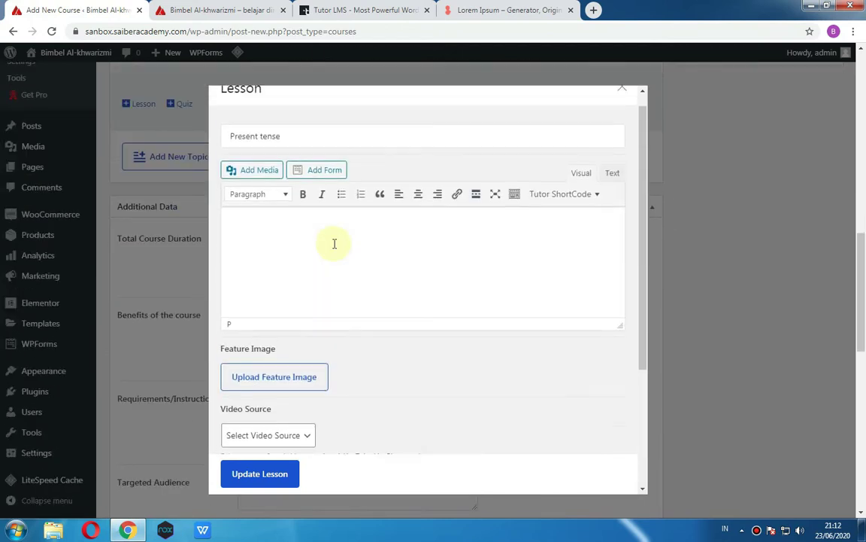
scroll(745, 228, up, 2)
scroll(385, 315, down, 3)
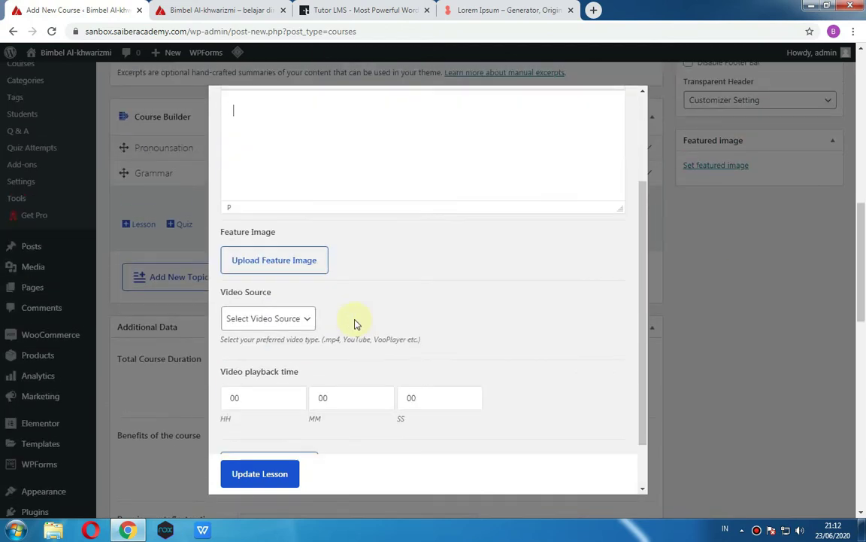
click(282, 322)
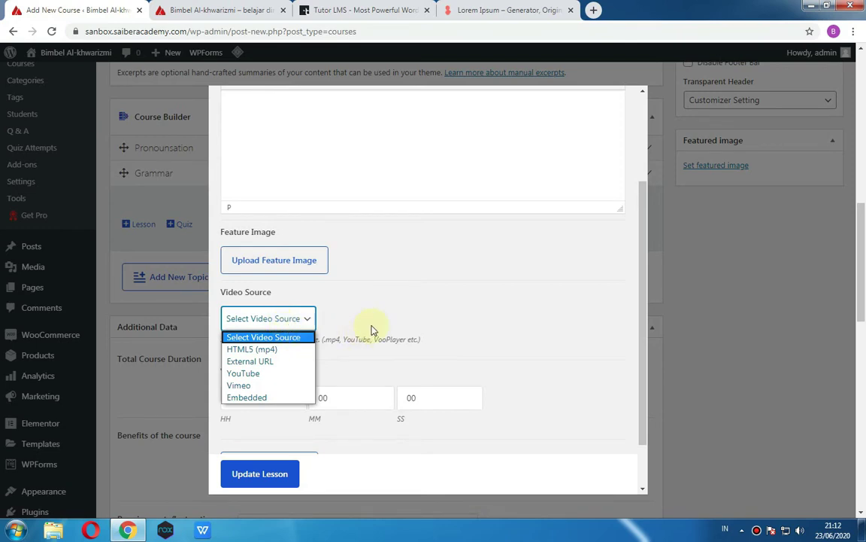
click(280, 396)
scroll(352, 320, down, 1)
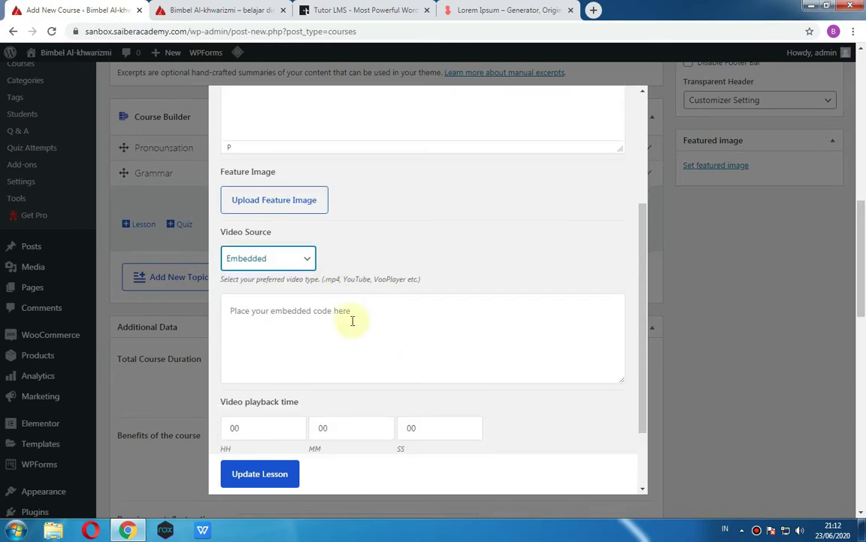
click(342, 312)
- Set the Present tense lesson's video source to YouTube
click(304, 259)
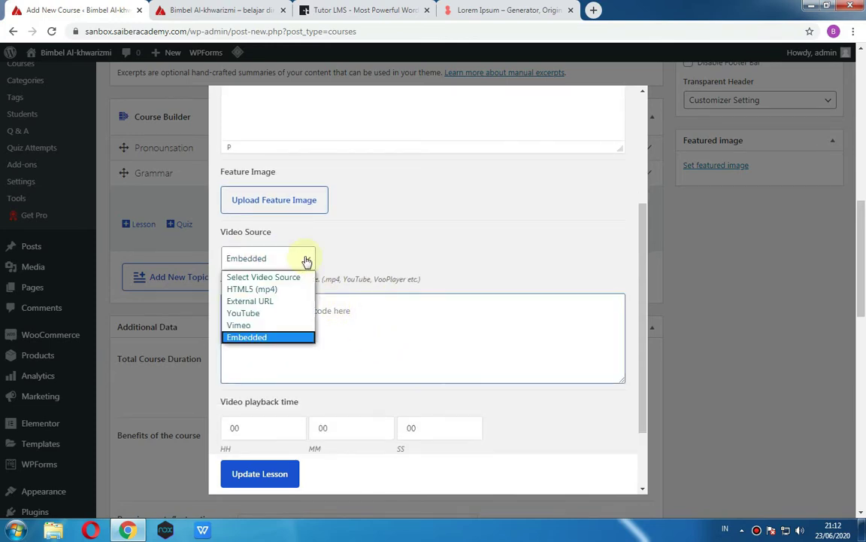
click(280, 313)
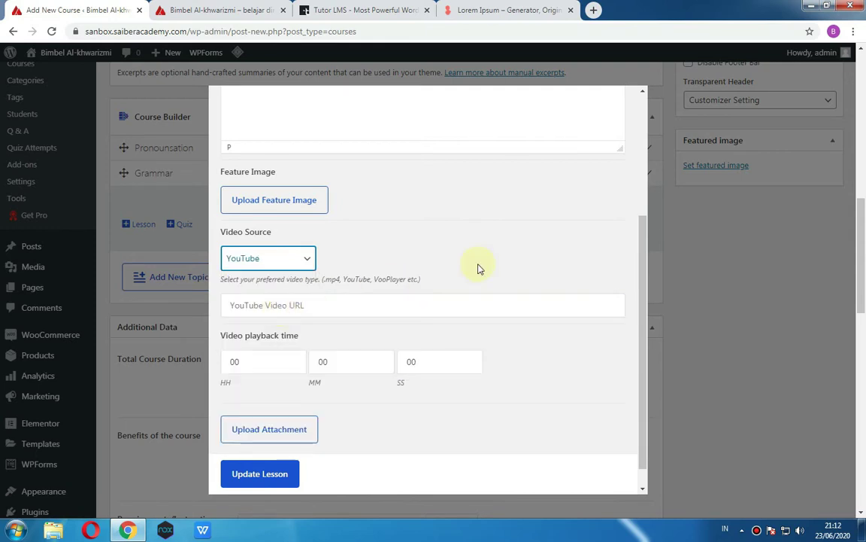
click(328, 303)
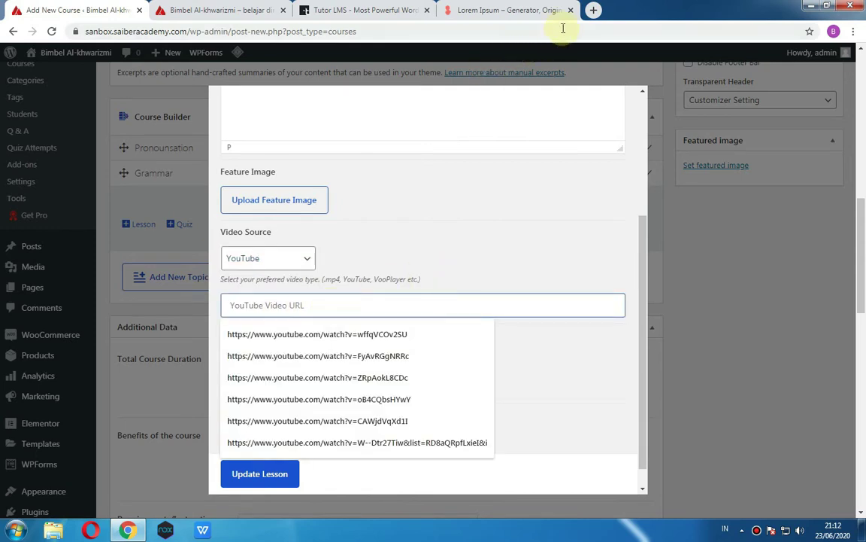
- Open YouTube in a new browser tab and search for "present tense"
click(595, 11)
text(y)
key(Return)
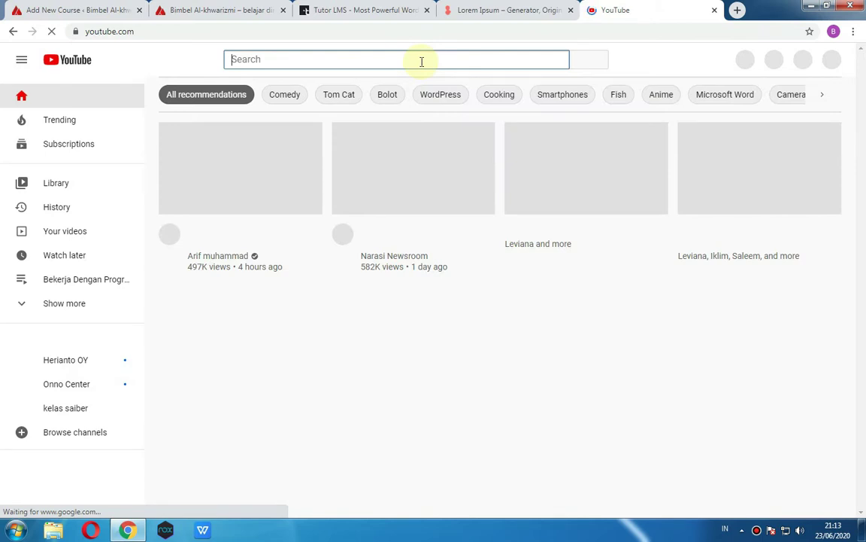
text(presen)
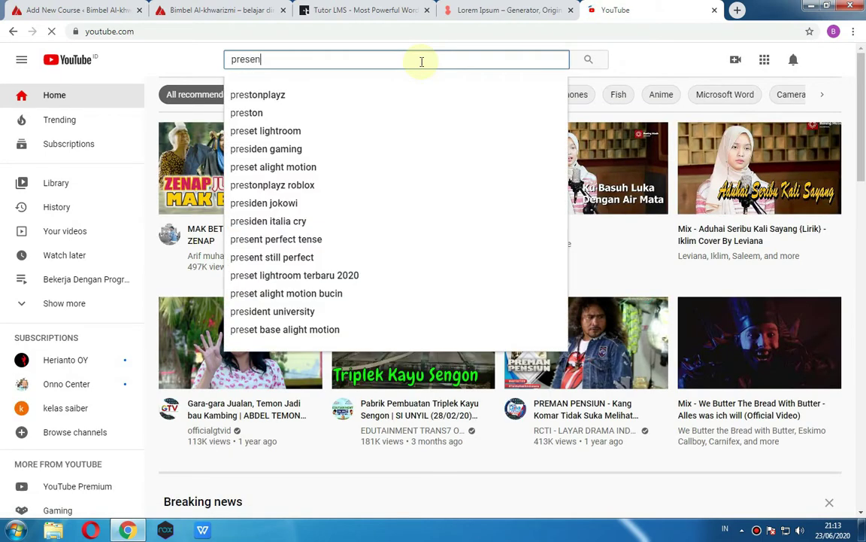
text(t te)
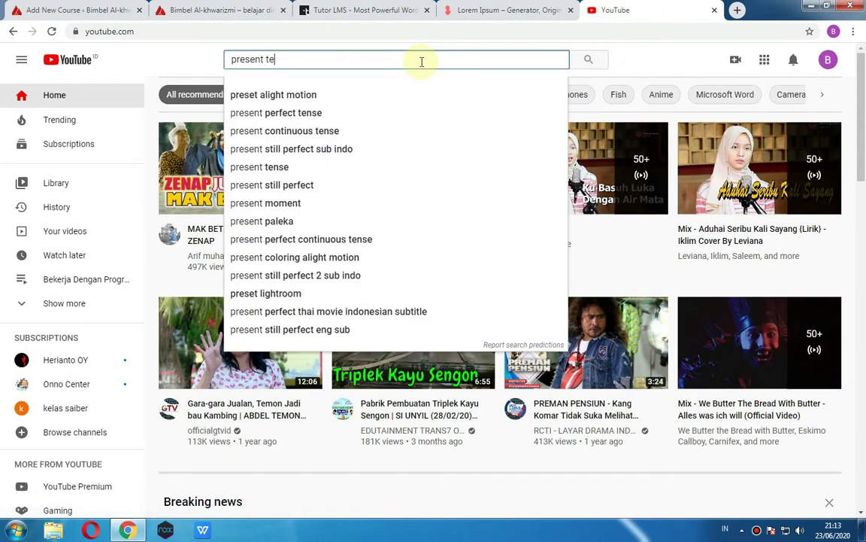
text(nse)
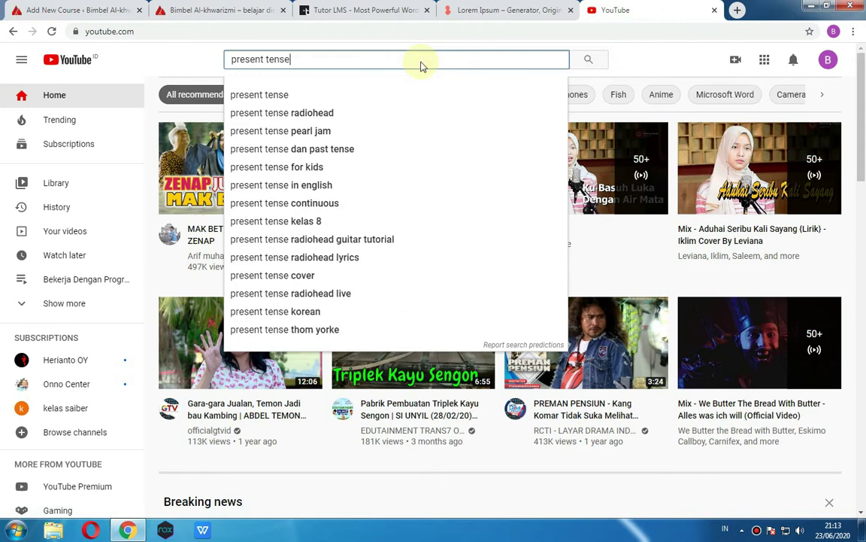
key(Return)
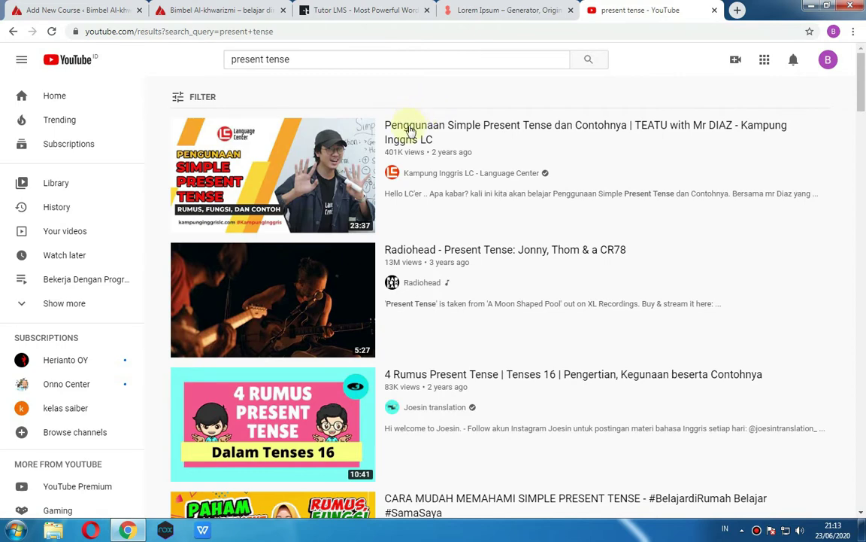
- Copy the link of the video "Penggunaan Simple Present Tense dan Contohnya" and return to the course being edited
mouse_move(407, 133)
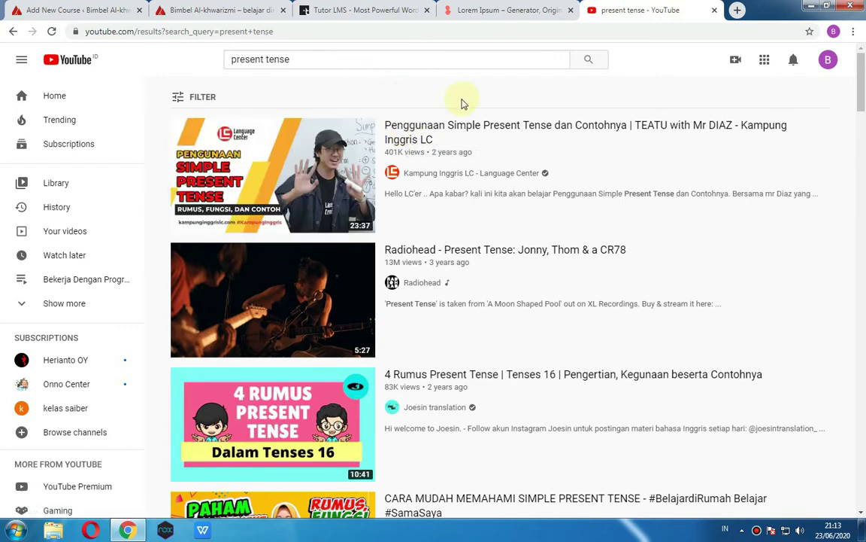
right_click(406, 134)
click(424, 205)
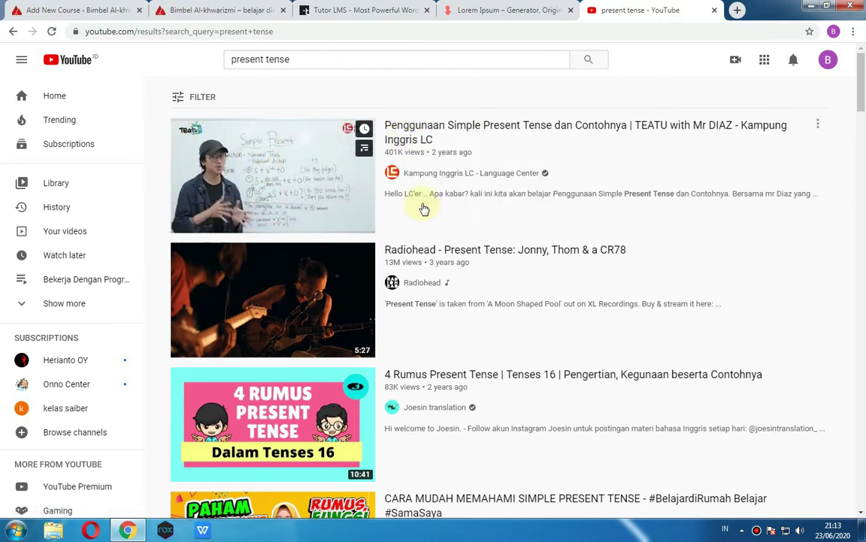
click(195, 15)
click(87, 9)
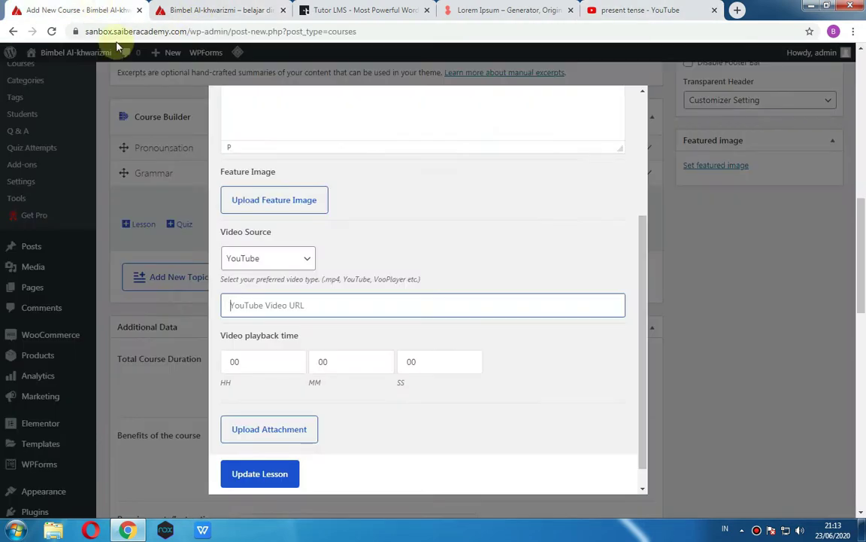
- Paste the copied link as the lesson's YouTube video URL and update the lesson
right_click(276, 305)
click(301, 376)
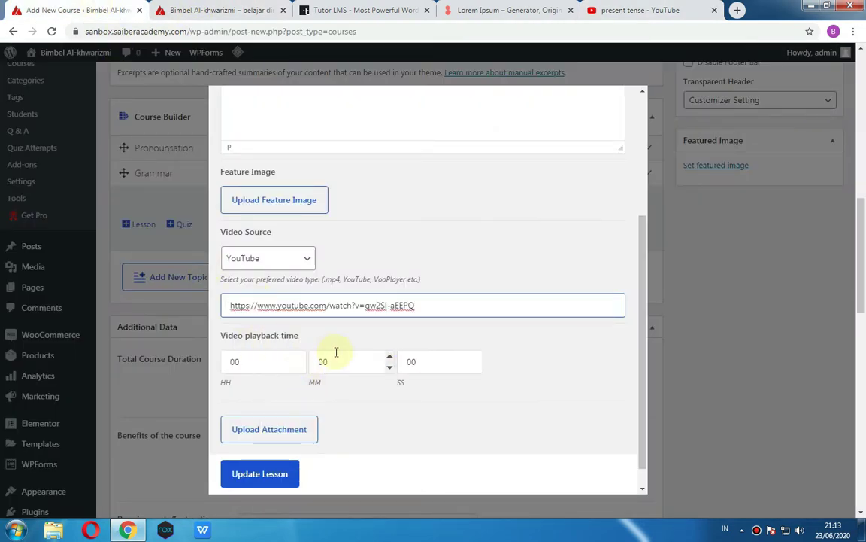
scroll(331, 359, down, 1)
click(269, 473)
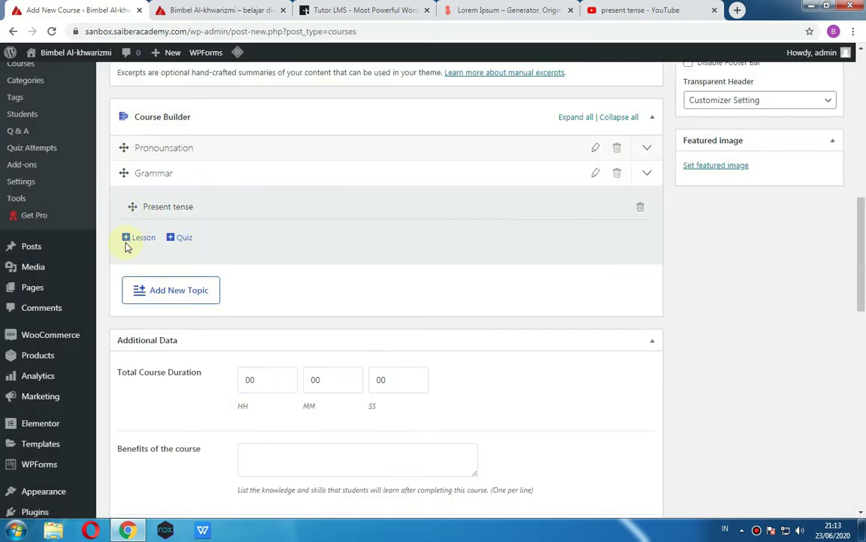
scroll(666, 297, up, 5)
scroll(667, 293, down, 8)
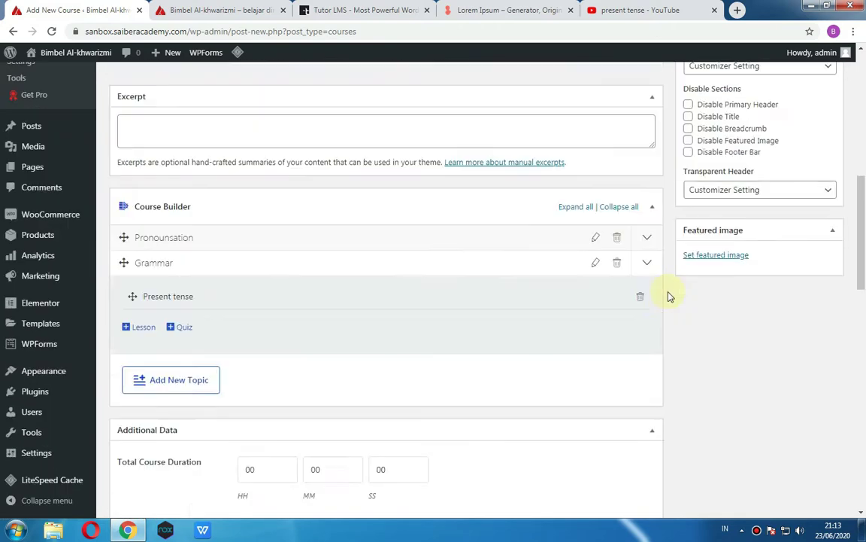
scroll(507, 305, up, 2)
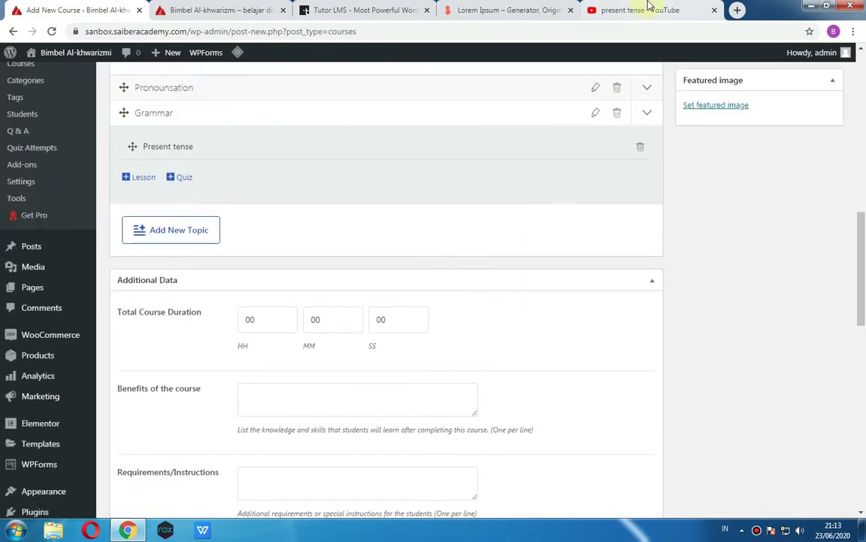
click(601, 9)
mouse_move(549, 189)
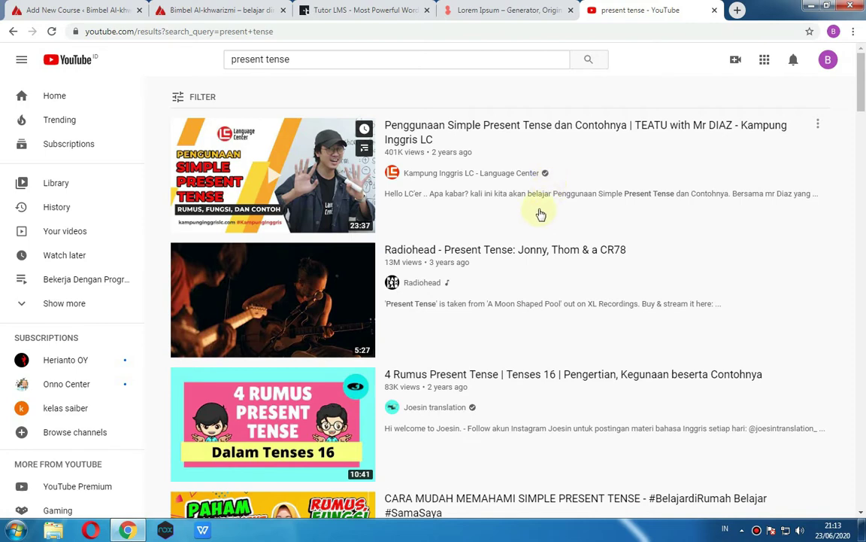
click(64, 10)
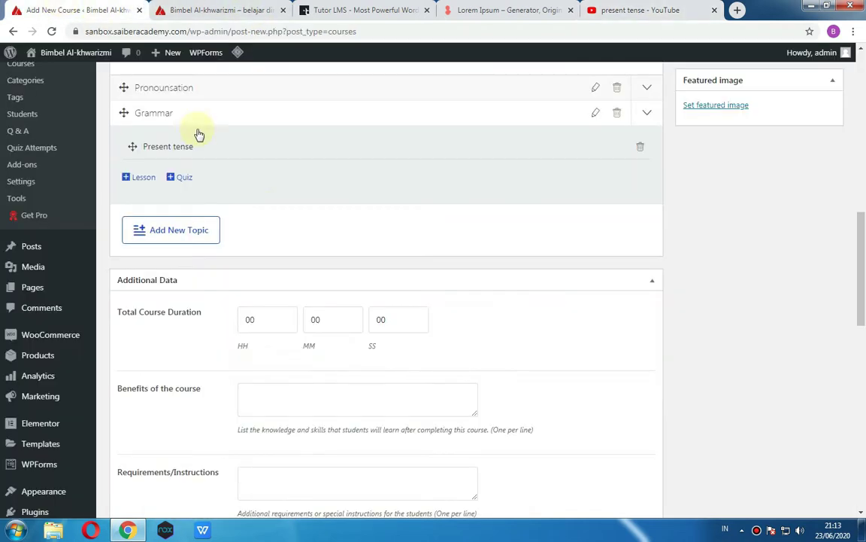
- Set the hours of the total course duration to 1
scroll(279, 223, down, 1)
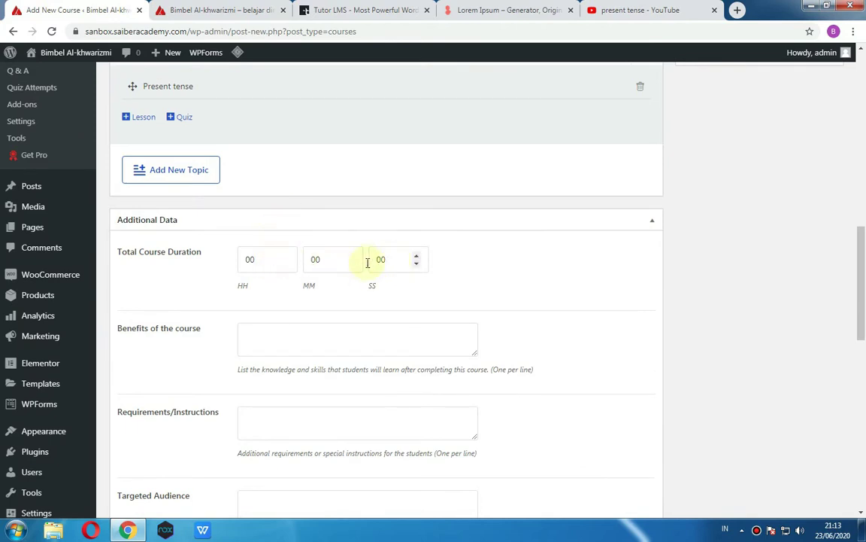
drag(270, 263, 174, 264)
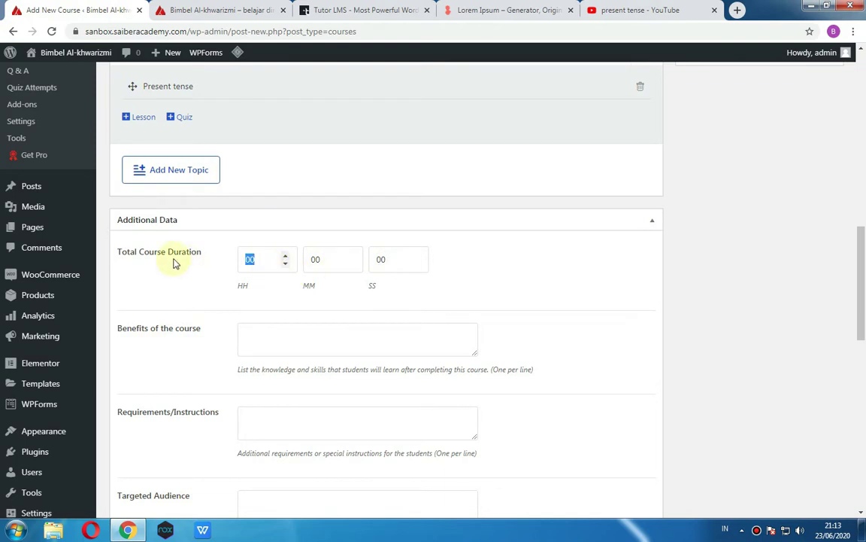
text(1)
- Enter "mengupas tuntas tenses dengna cepat dan akurat" and "lancar speaking" as separate lines in the benefits of the course
scroll(155, 263, down, 2)
click(269, 221)
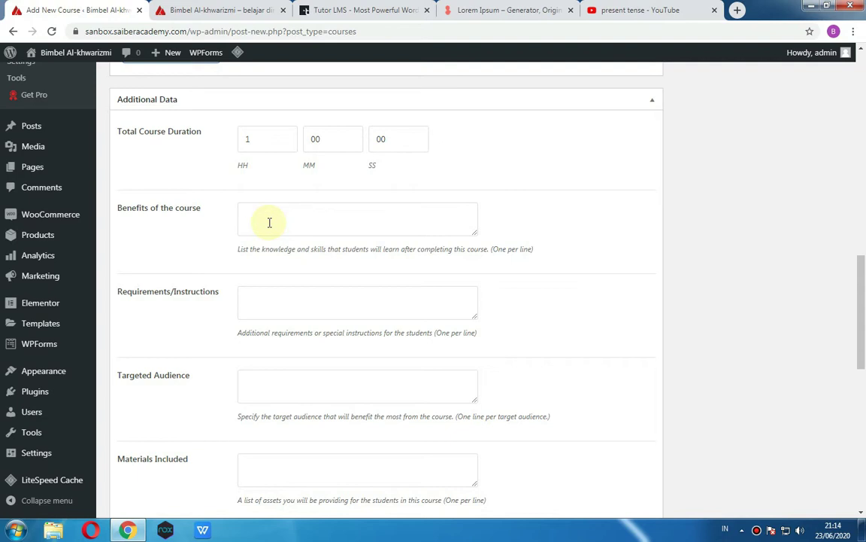
text(mme)
key(BackSpace)
text(engupas tuntas )
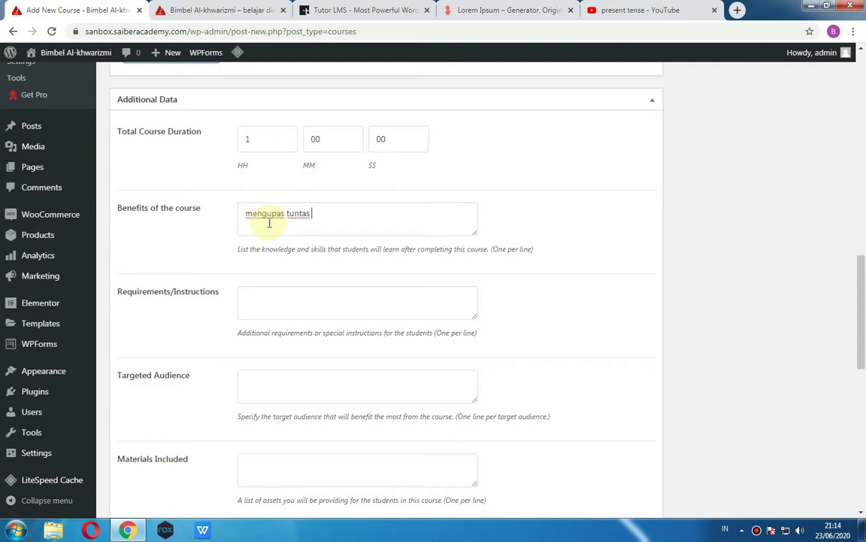
text(tenses)
key(BackSpace)
text(dengna cepat dan k)
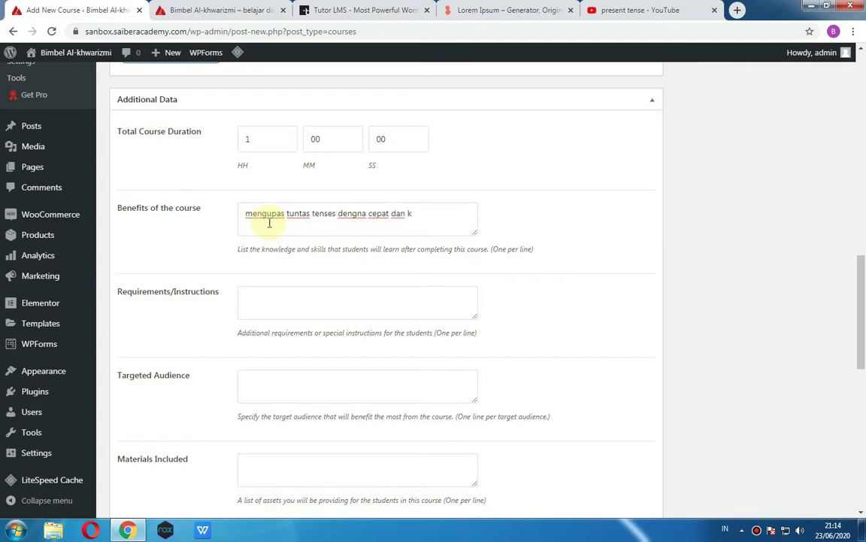
key(BackSpace)
text(akurat)
key(Return)
text(lancar speaking)
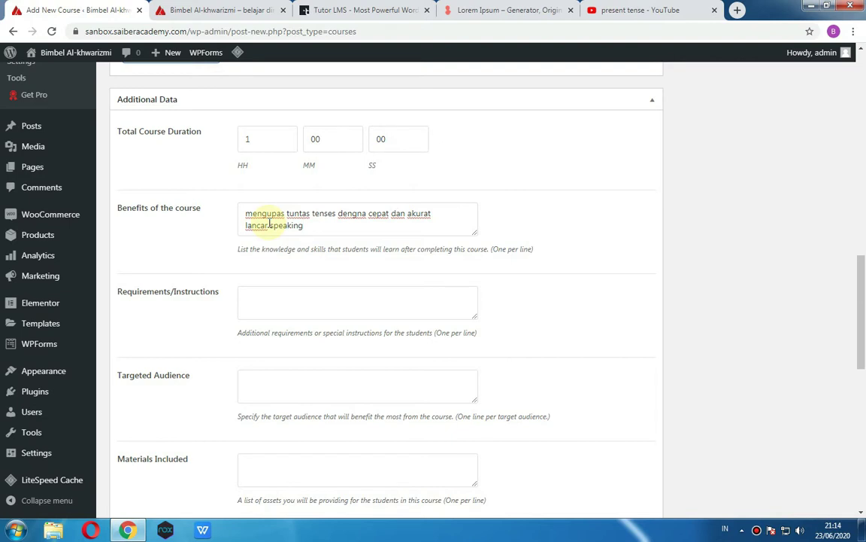
- List headset, microphone and internet access on separate lines as the course requirements
scroll(263, 237, down, 3)
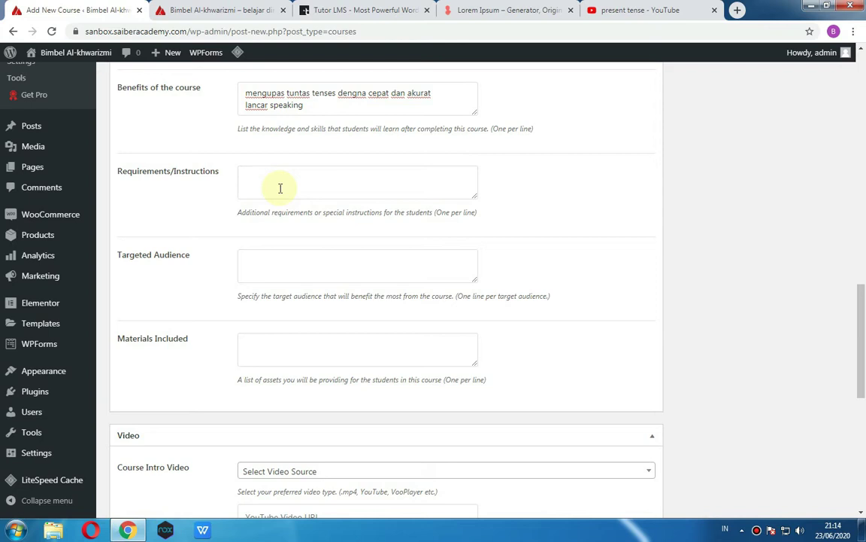
text(headset)
key(Return)
text(microphone)
key(Return)
text(inter)
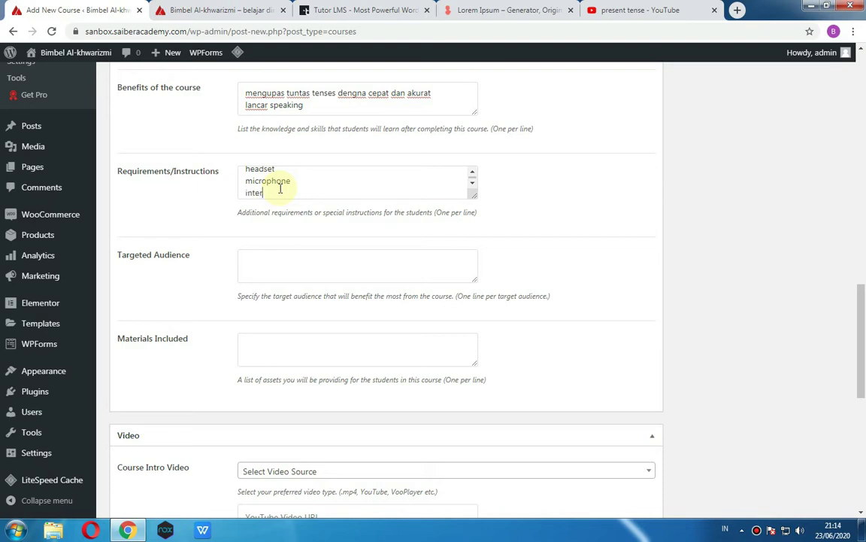
text(net access)
- List umum, pelajar and guru on separate lines as the course's targeted audience
click(281, 254)
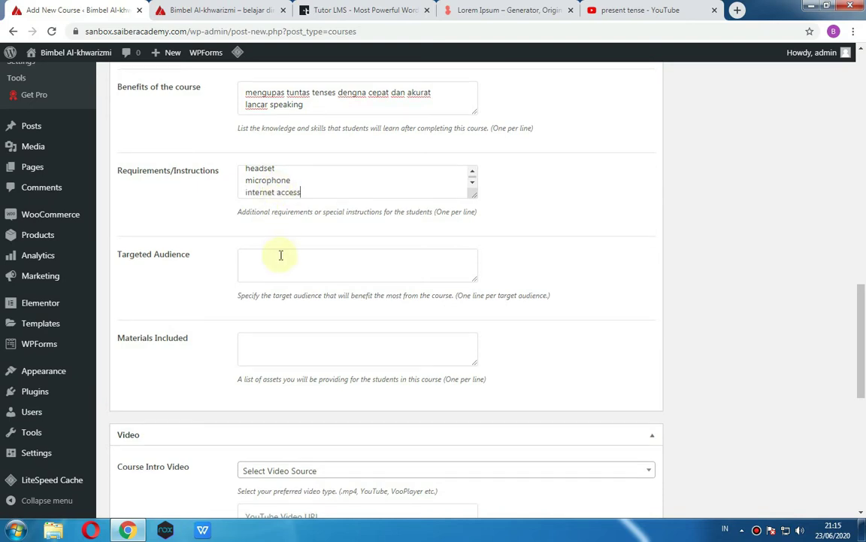
scroll(281, 254, down, 1)
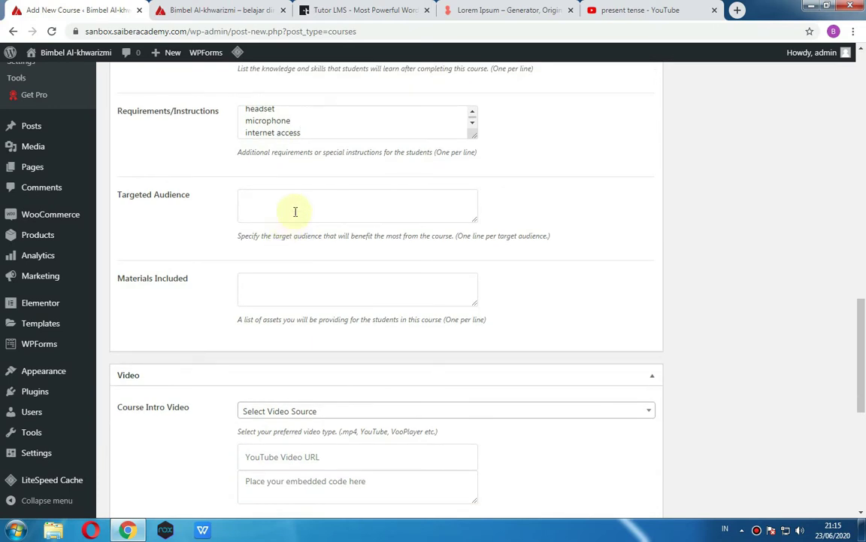
text(umum)
key(Return)
text(pelajar)
key(Return)
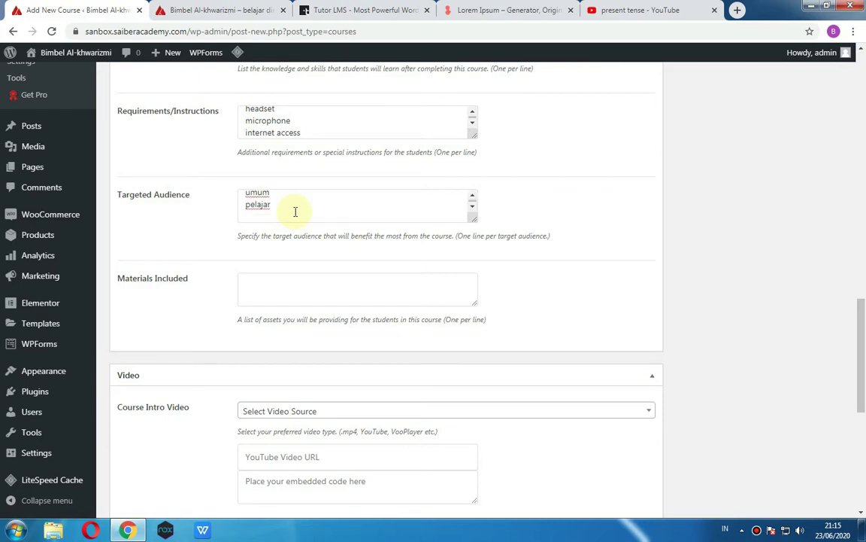
text(guru)
- Enter "video tutorial" and "materi pdf" on separate lines as the materials included in the course
scroll(294, 235, down, 1)
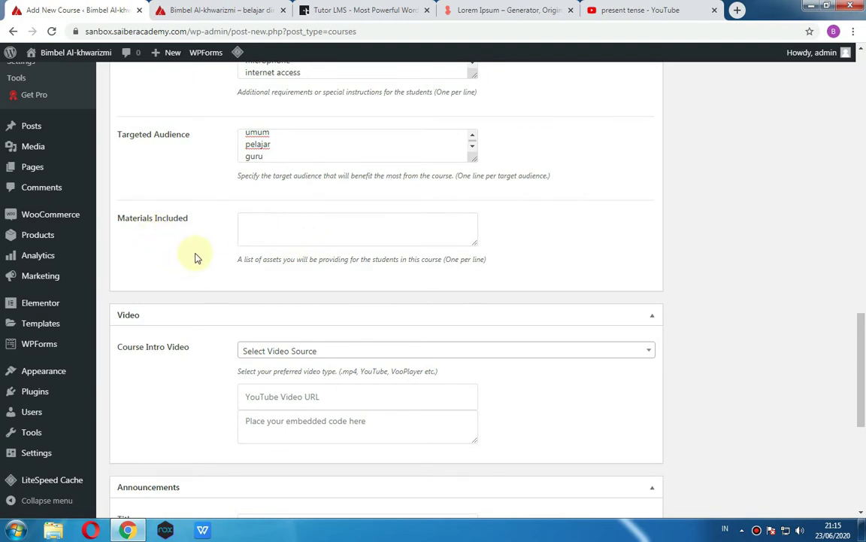
text(ideo tutorial)
key(Return)
text(materi )
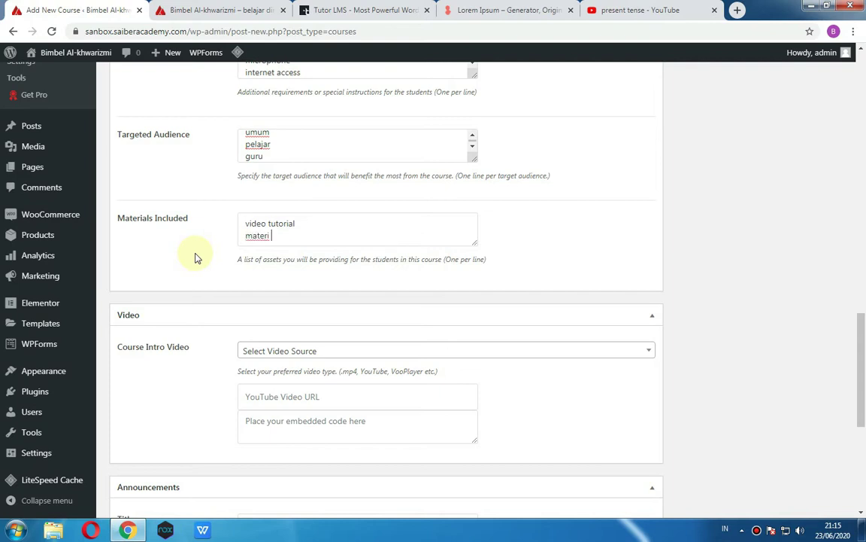
text(pdf)
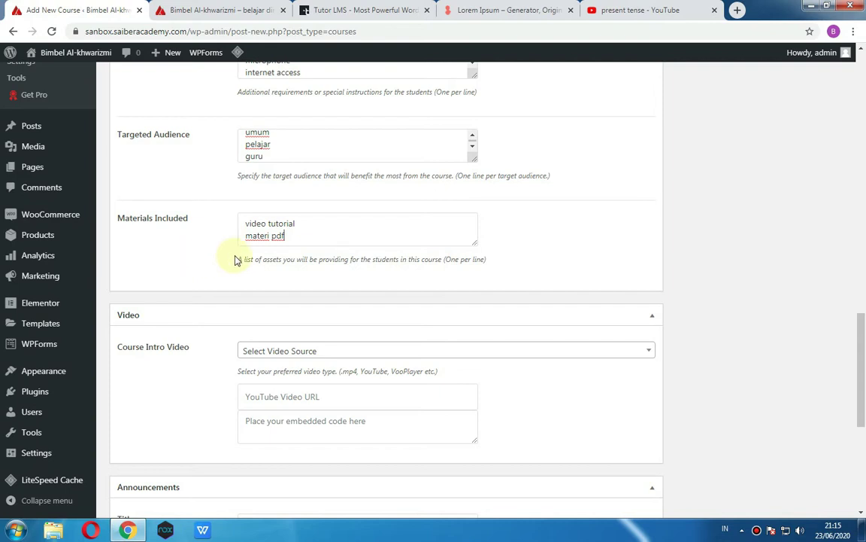
- Copy the link of the YouTube video "CARA MUDAH MEMAHAMI SIMPLE PRESENT TENSE" and return to the course being edited
click(610, 10)
scroll(328, 306, down, 3)
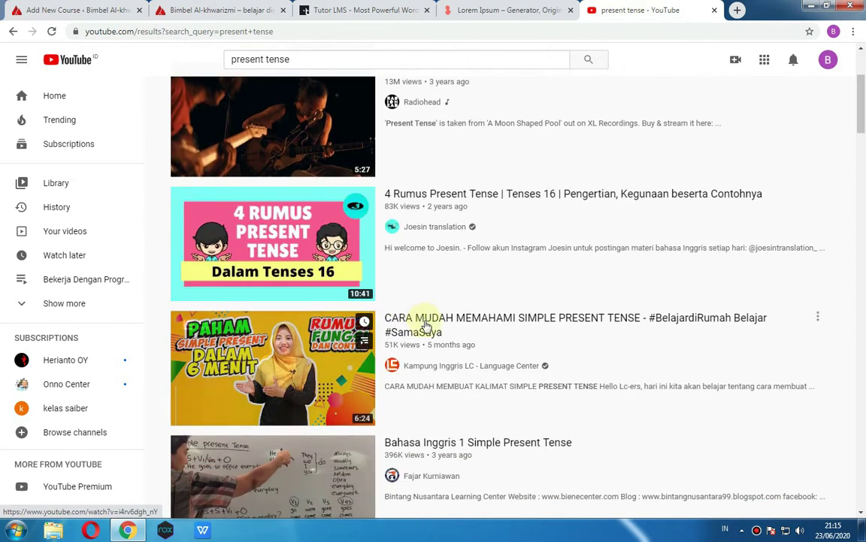
right_click(425, 321)
click(445, 394)
click(197, 6)
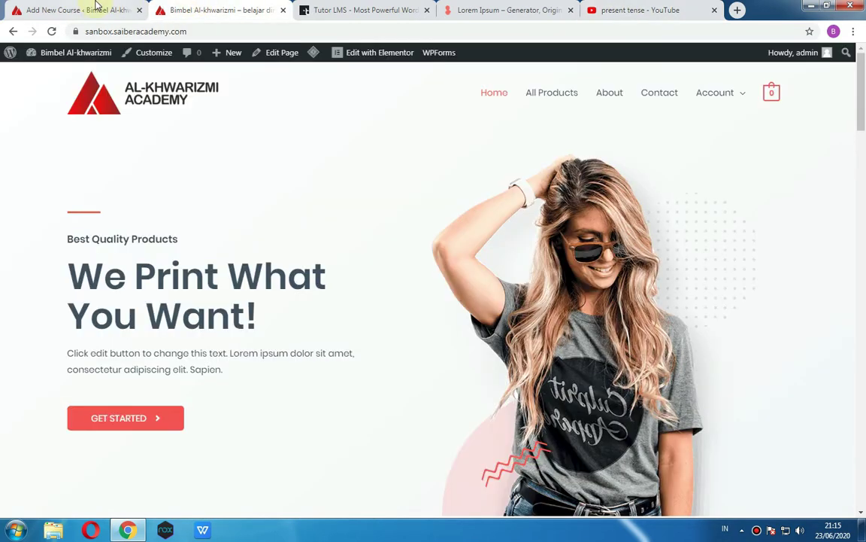
click(92, 6)
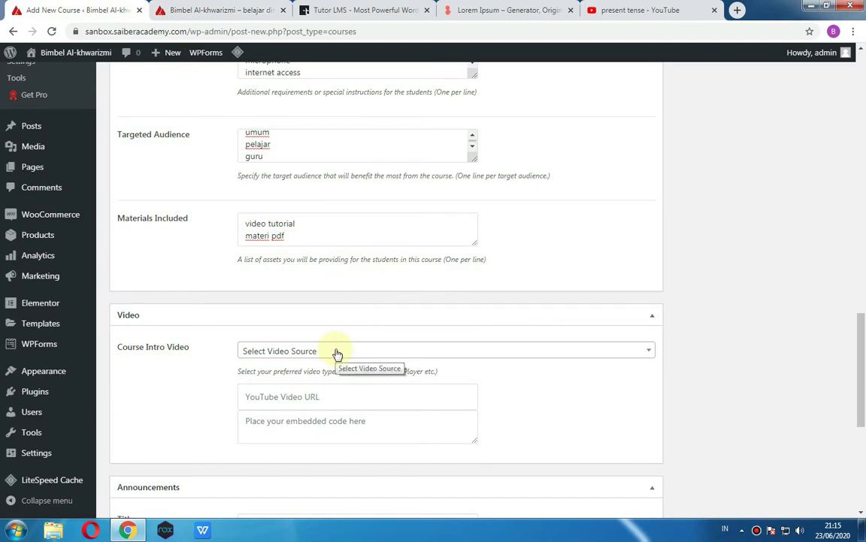
- Set the course intro video source to YouTube and paste the copied link as its video URL
scroll(335, 346, down, 1)
click(333, 295)
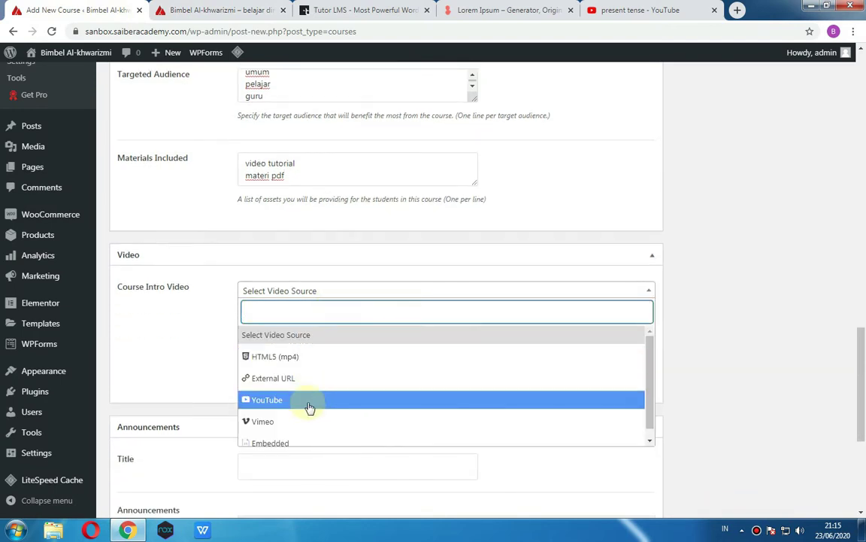
click(309, 406)
click(310, 339)
right_click(310, 341)
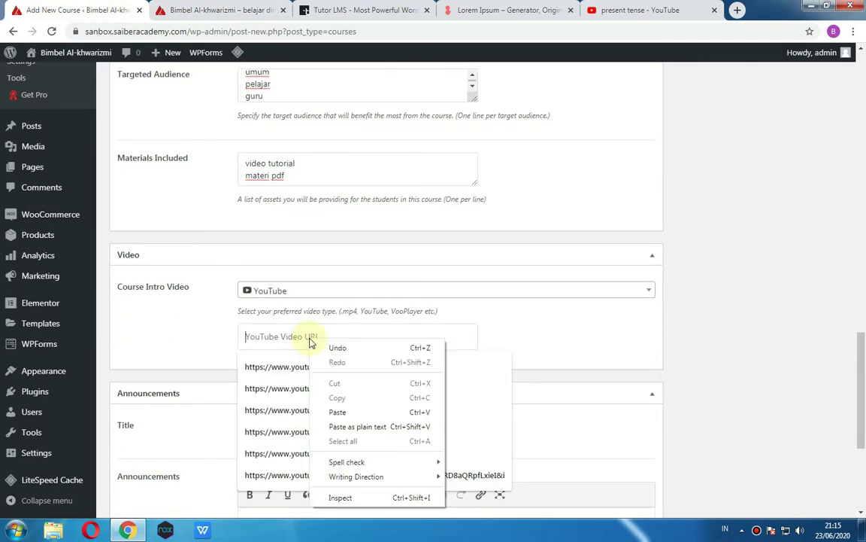
click(337, 412)
drag(470, 343, 117, 328)
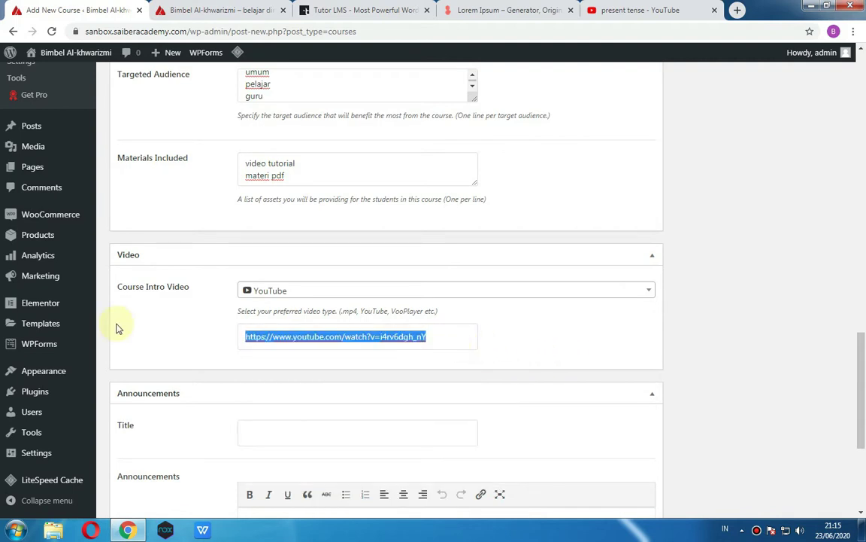
click(117, 328)
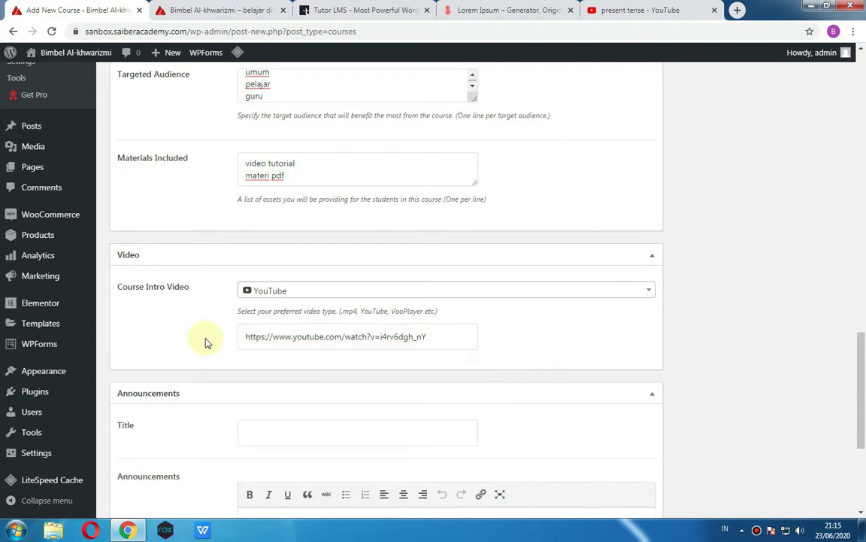
- Add a new course category named Bahasa to the course
scroll(210, 342, down, 3)
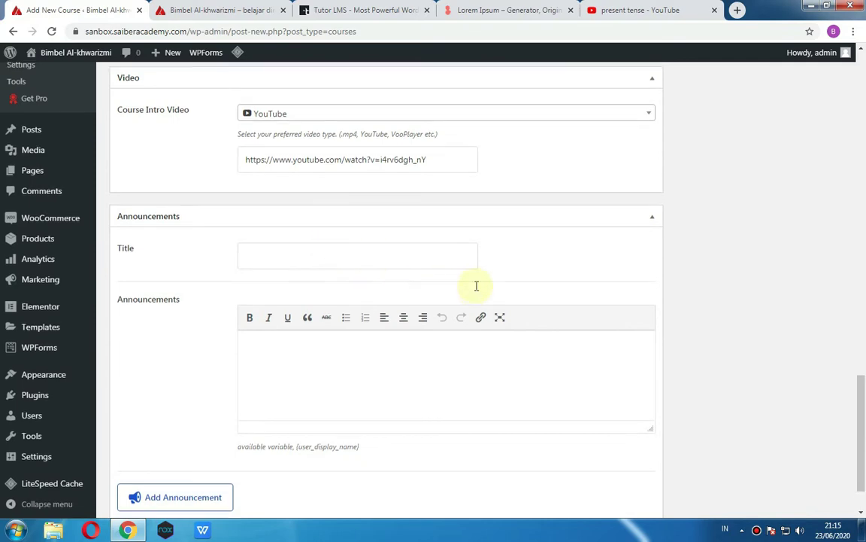
scroll(485, 293, up, 5)
scroll(496, 297, up, 7)
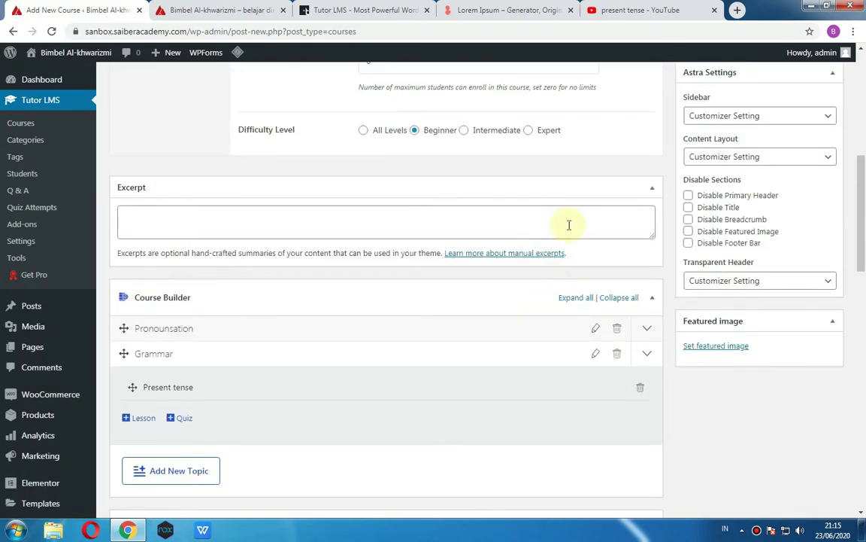
scroll(579, 220, up, 1)
scroll(602, 218, up, 2)
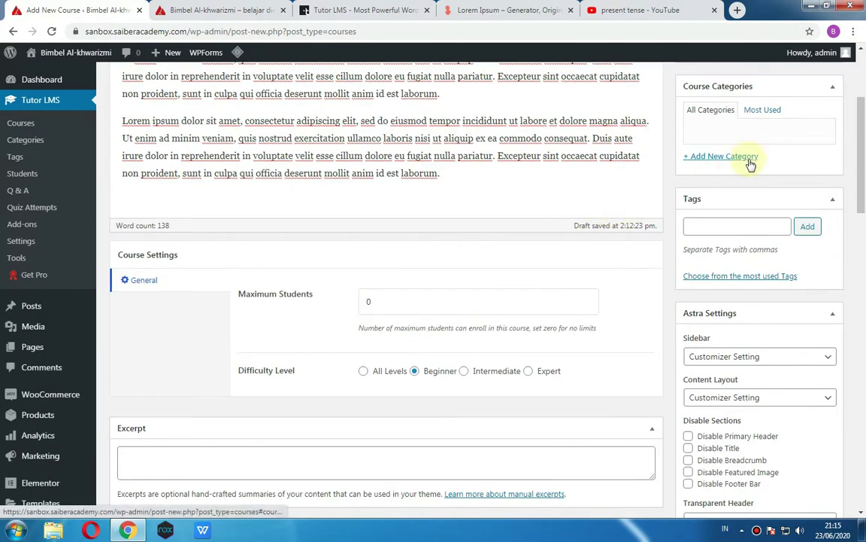
scroll(743, 170, up, 1)
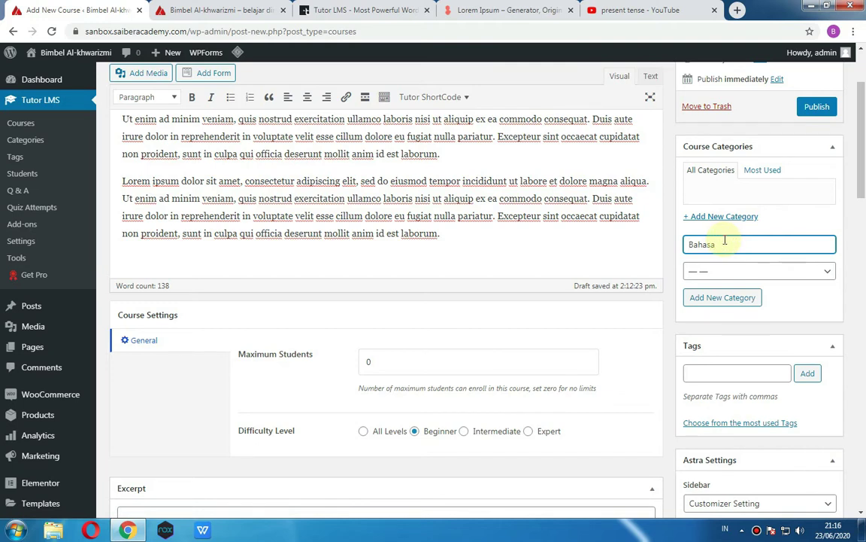
scroll(541, 263, up, 2)
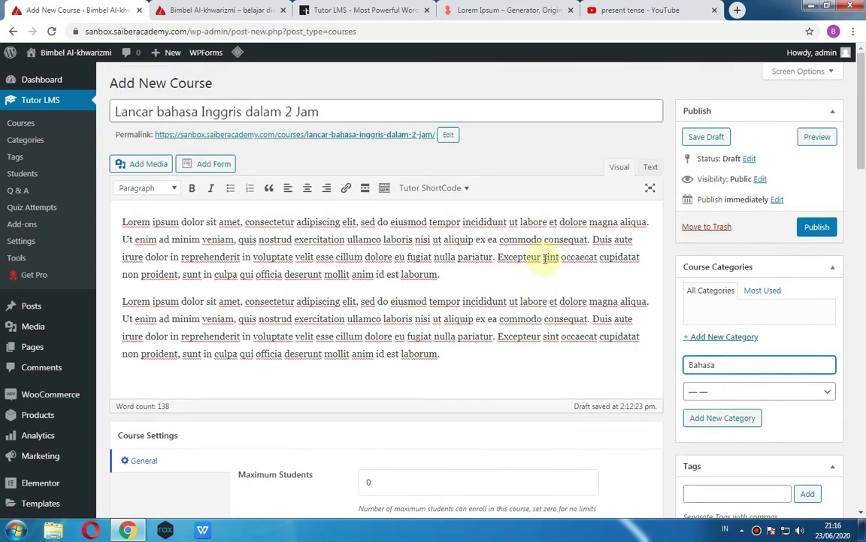
click(737, 427)
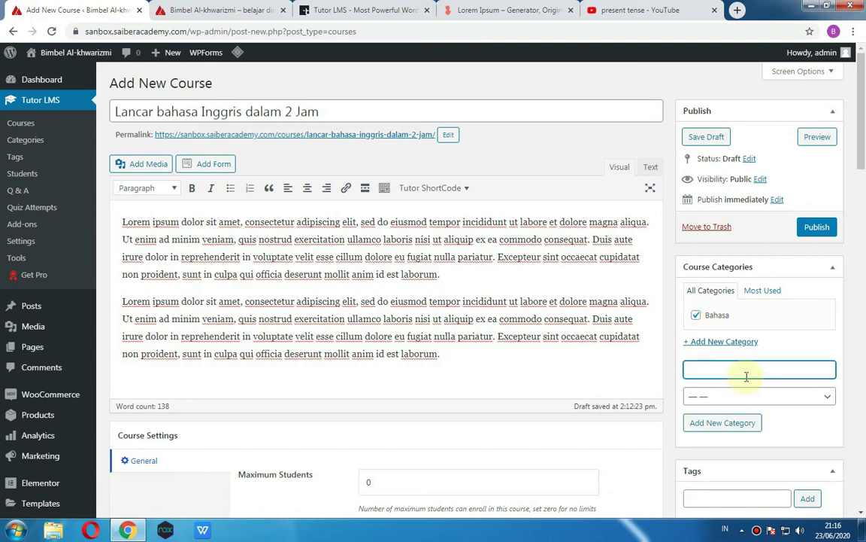
- Open the featured image selection for the course and look through the media library for a suitable picture
scroll(747, 377, down, 3)
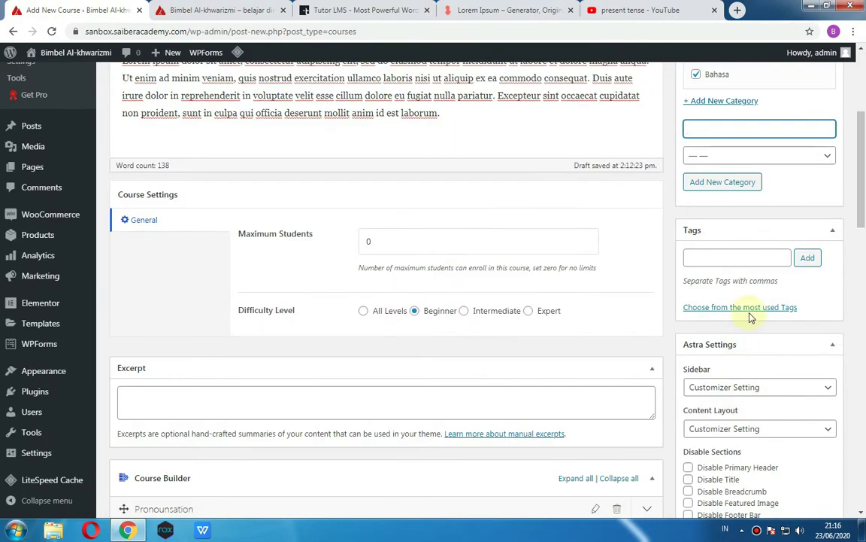
scroll(749, 249, down, 2)
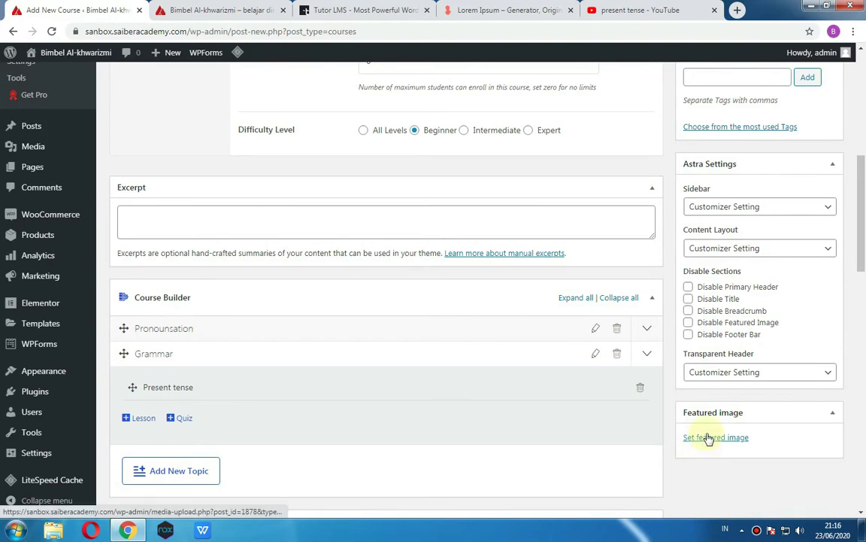
click(707, 437)
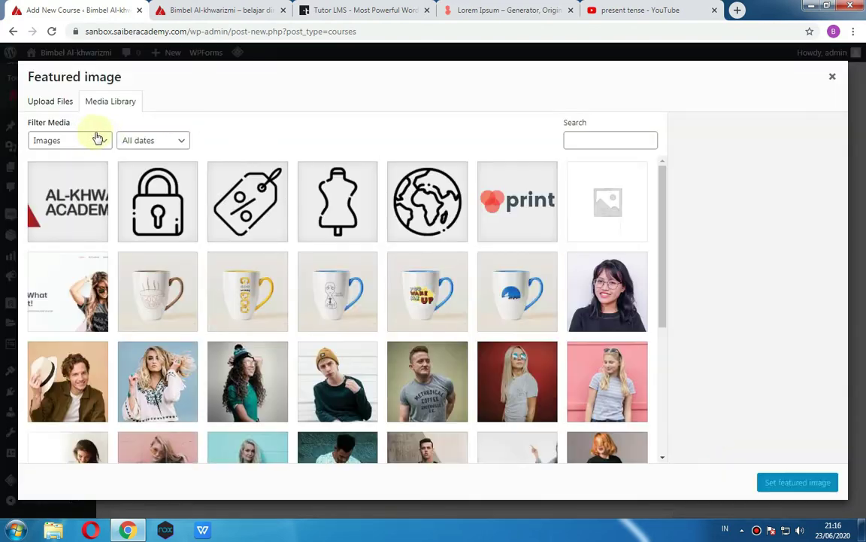
scroll(406, 344, down, 5)
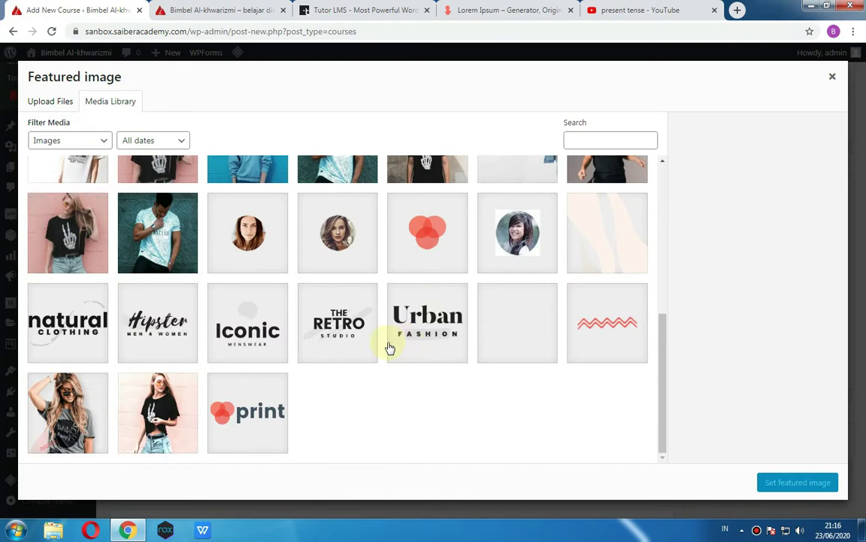
scroll(286, 325, up, 5)
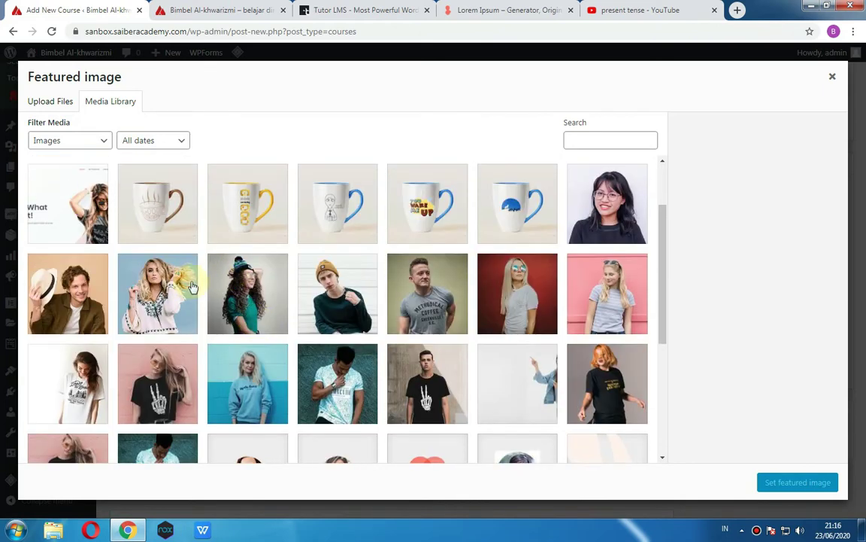
scroll(136, 271, up, 2)
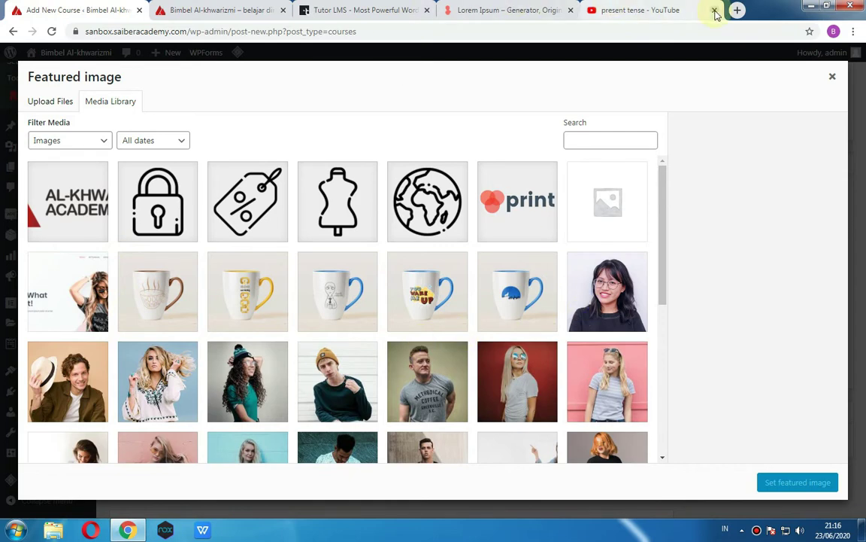
- Open pixabay.com in a new browser tab and search its images for "speaking"
click(737, 10)
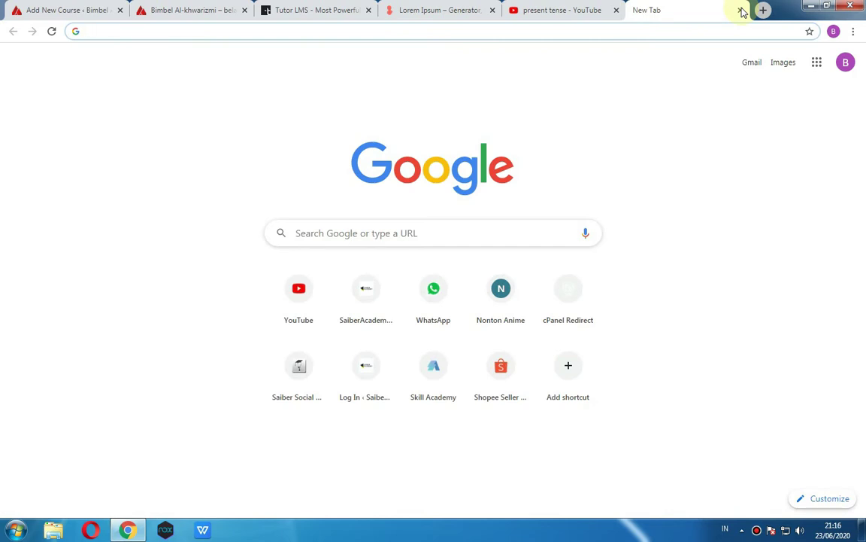
text(pixabay.com)
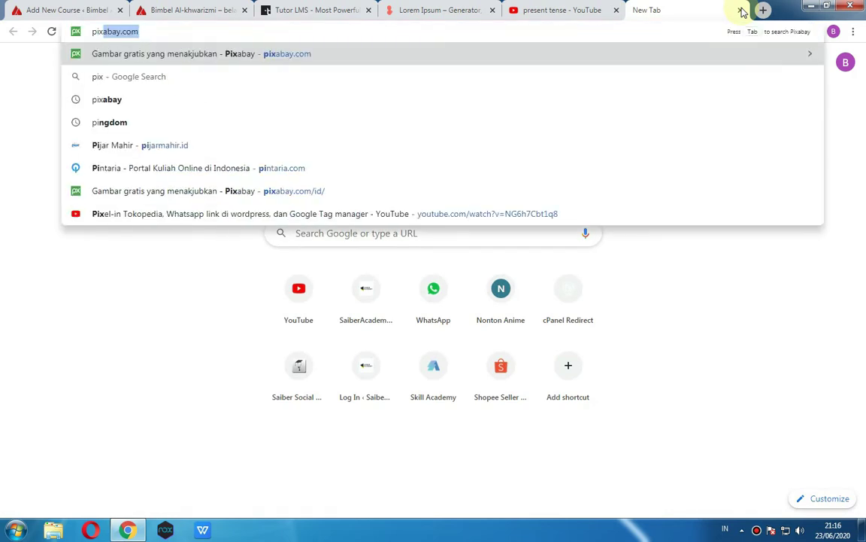
key(Return)
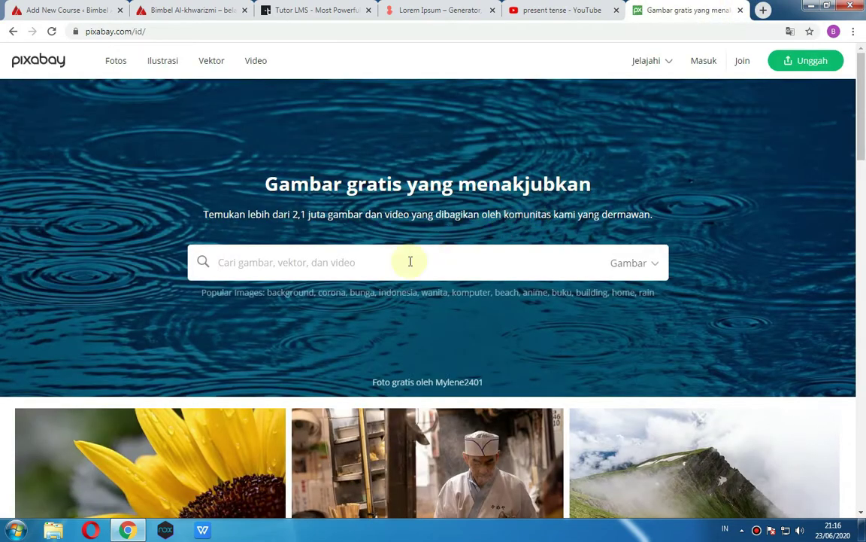
click(403, 264)
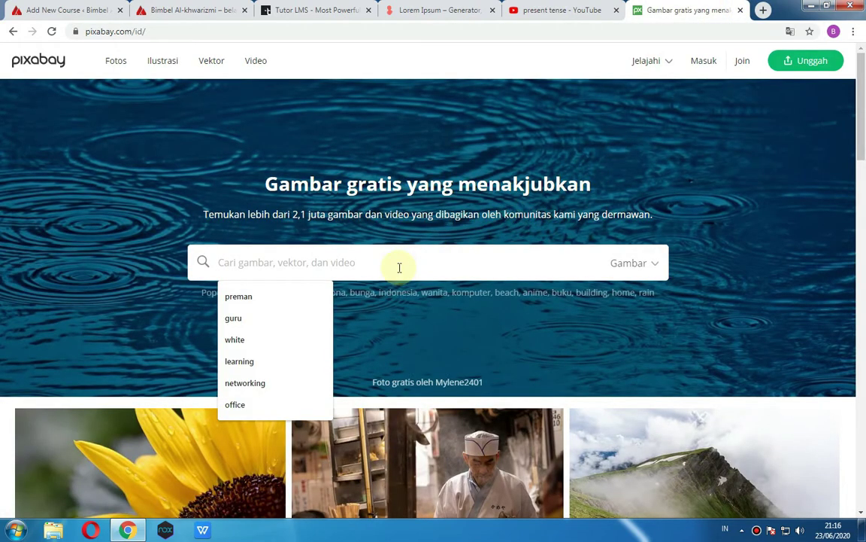
text(speaking)
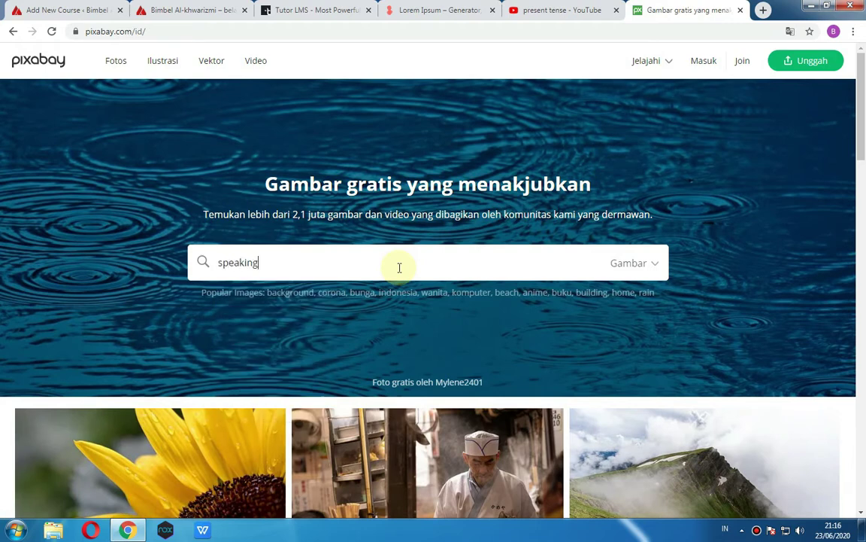
key(Return)
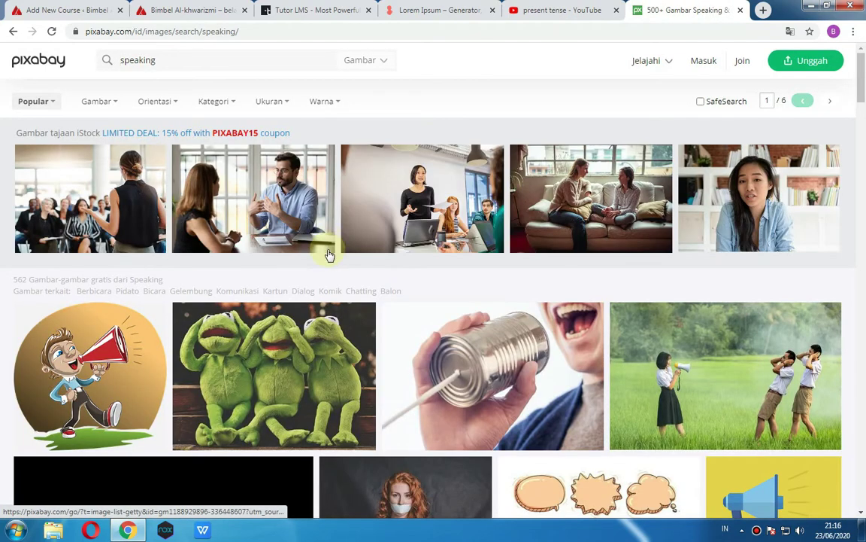
- Download the photo of the girl shouting through a megaphone at two boys as a 1920×1218 JPG, completing the captcha check
scroll(328, 255, down, 2)
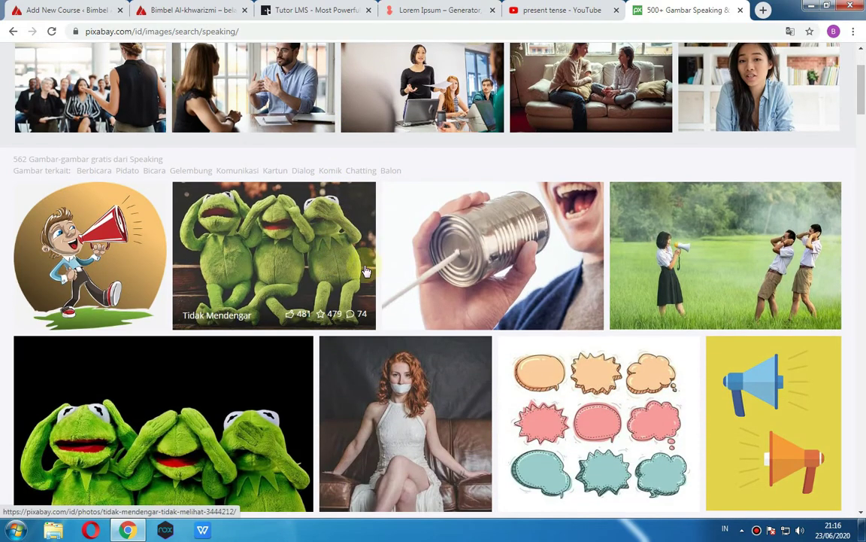
click(737, 265)
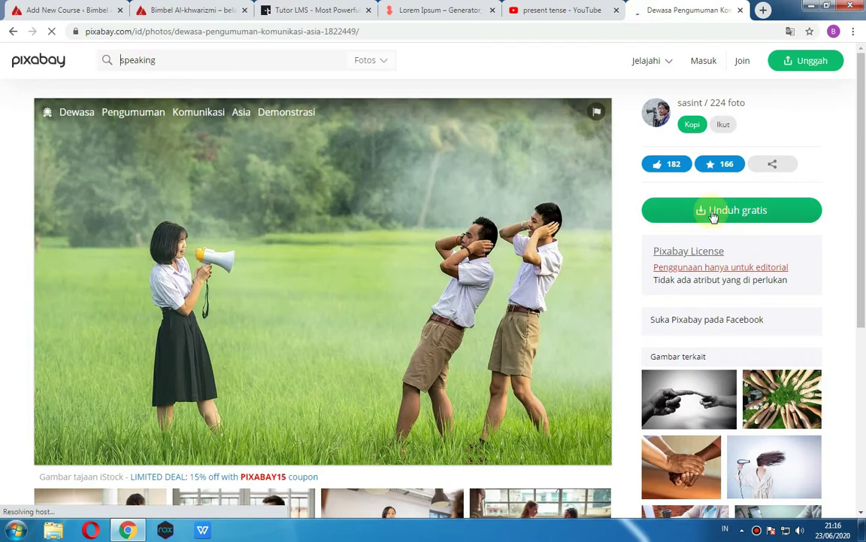
click(713, 214)
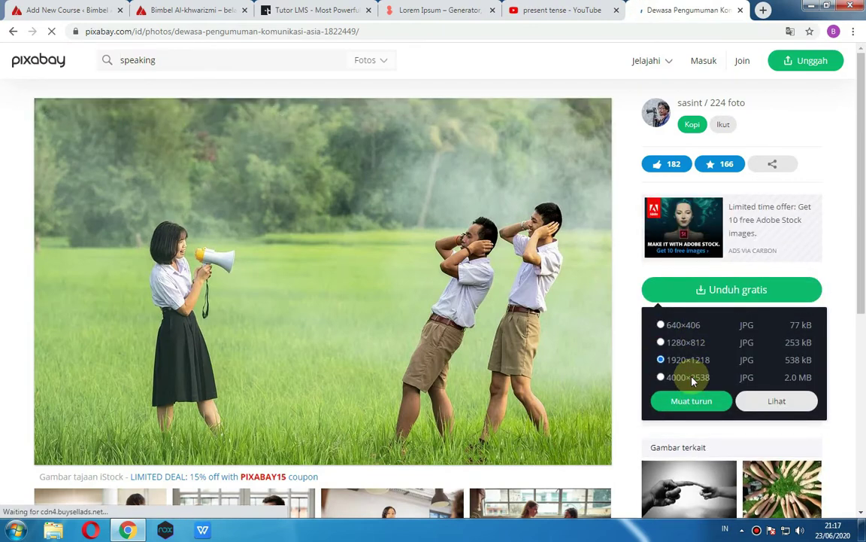
click(692, 403)
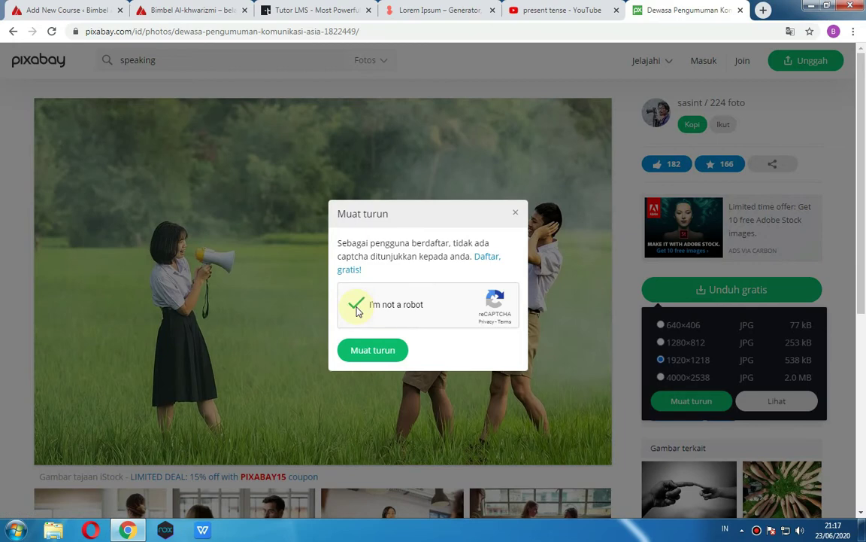
click(381, 349)
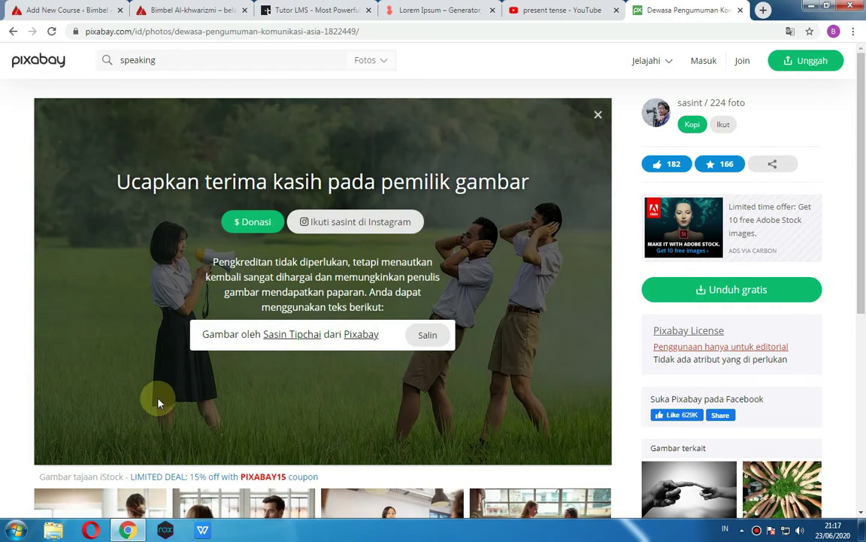
- Return to the course being edited, upload adult-1822449_1920.jpg to the media library and set it as the featured image
click(94, 9)
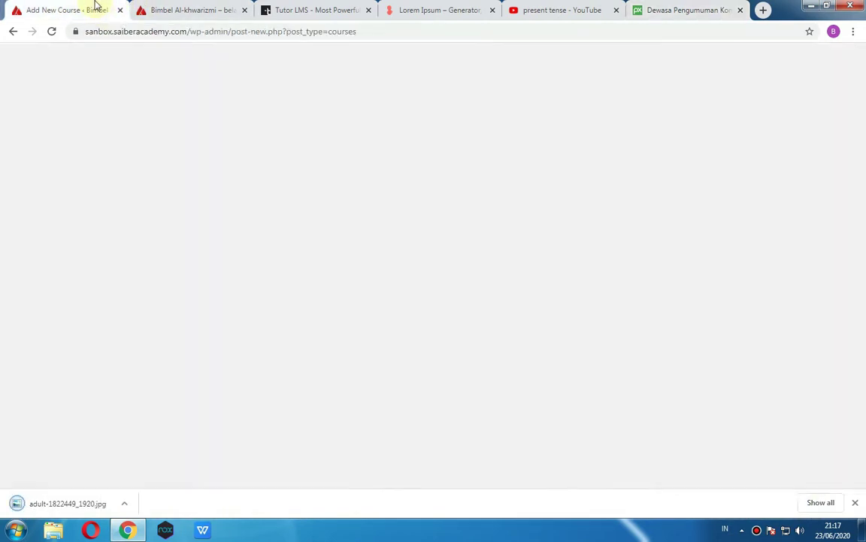
click(186, 9)
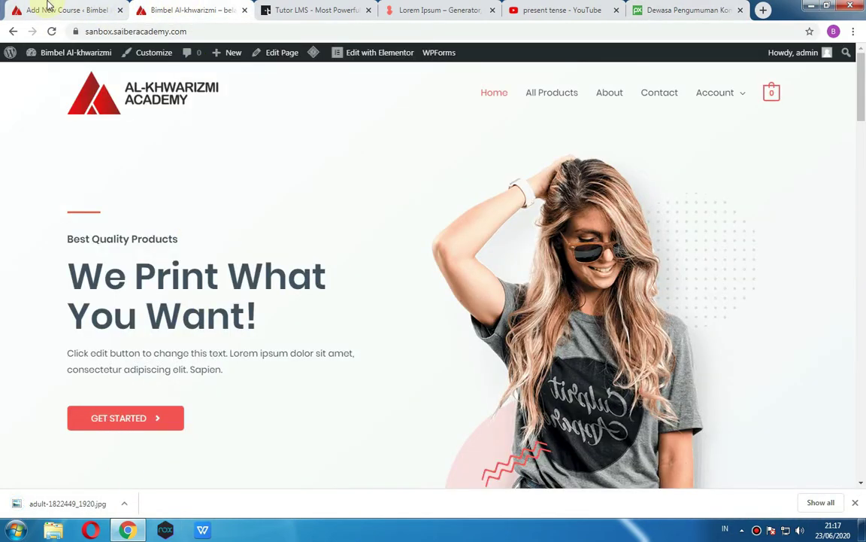
click(60, 10)
click(126, 504)
click(150, 461)
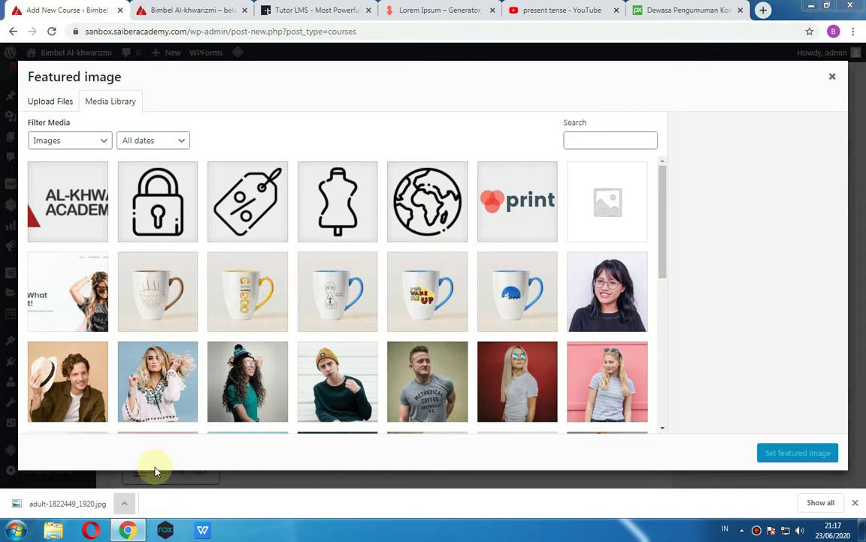
drag(135, 241, 561, 225)
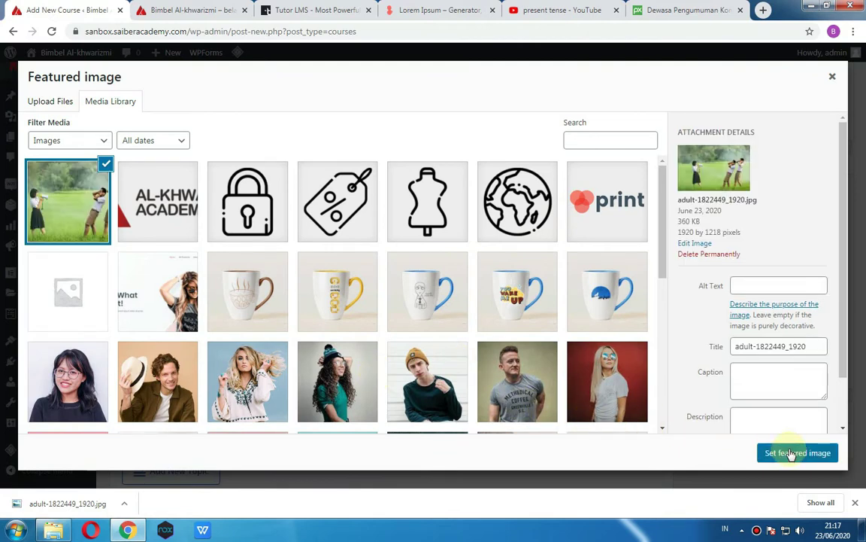
click(791, 453)
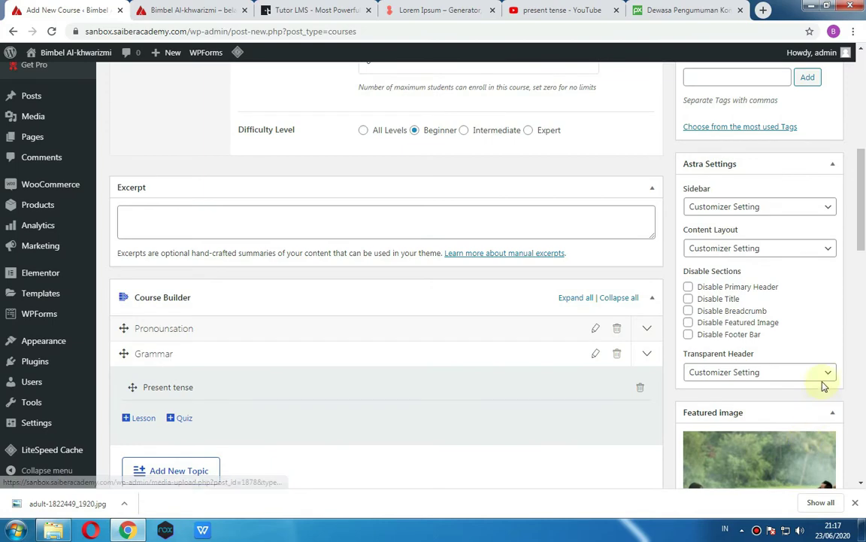
- Publish the course "Lancar bahasa Inggris dalam 2 Jam"
scroll(822, 382, up, 3)
scroll(820, 378, up, 4)
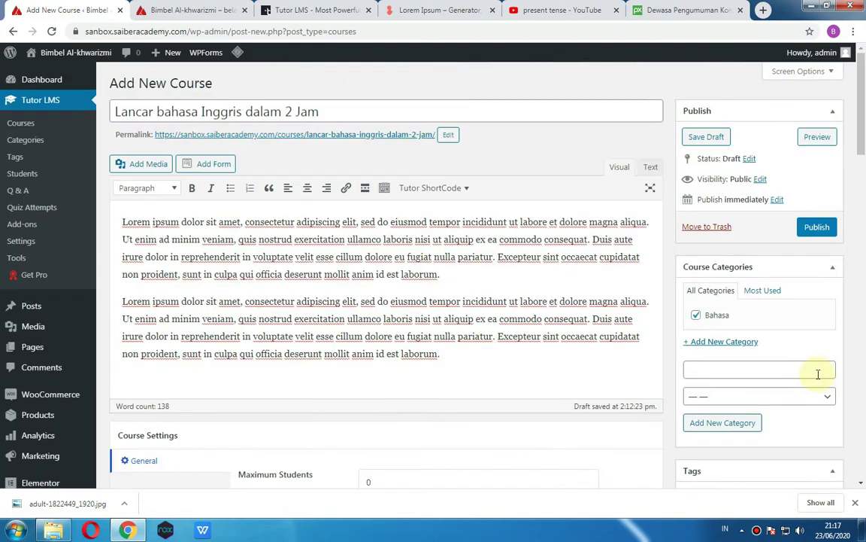
click(819, 233)
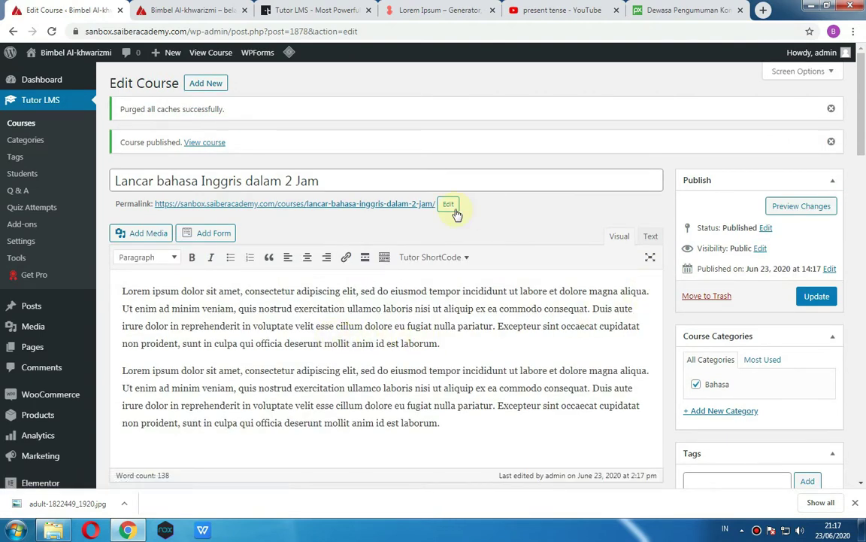
- Open the published course page in a new tab and review its title, level, category, duration and description
ctrl+click(213, 143)
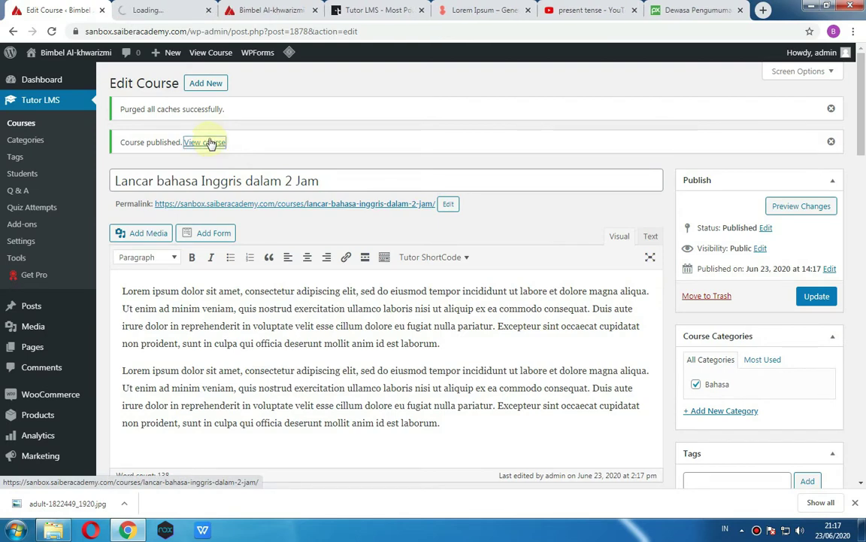
click(188, 13)
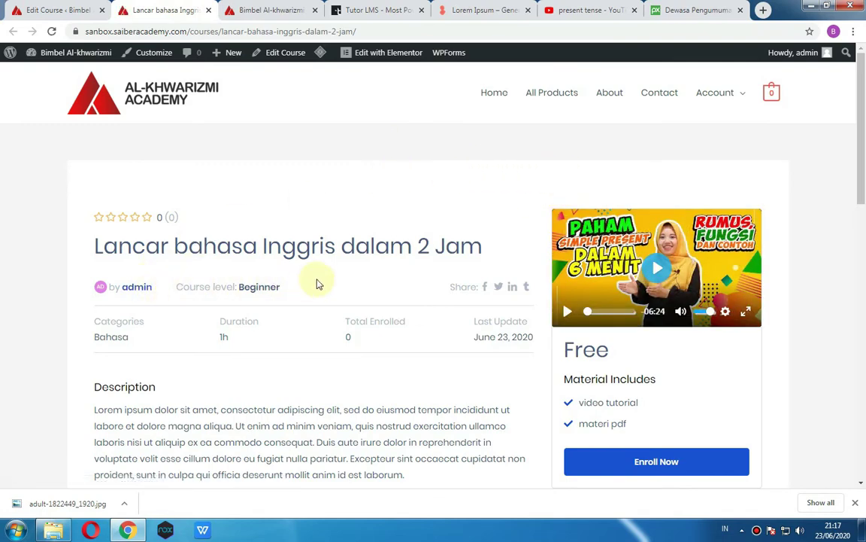
scroll(317, 283, down, 2)
scroll(345, 277, up, 1)
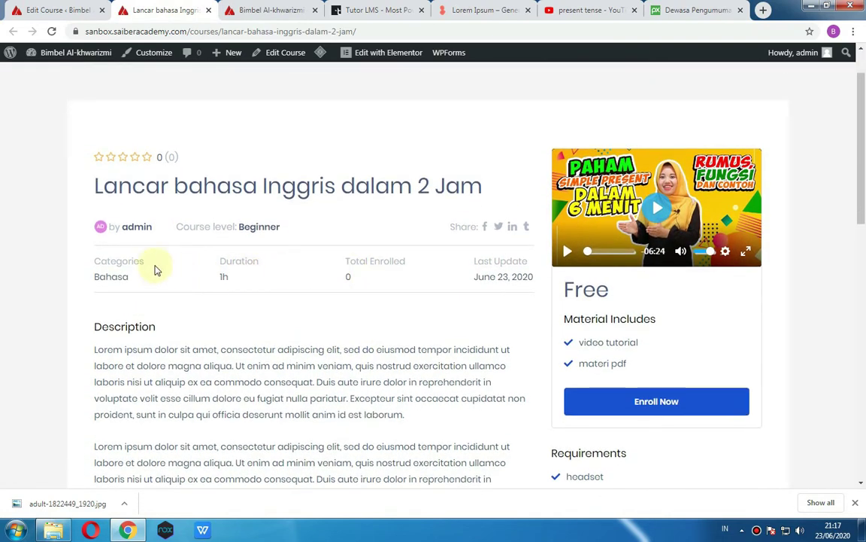
click(44, 9)
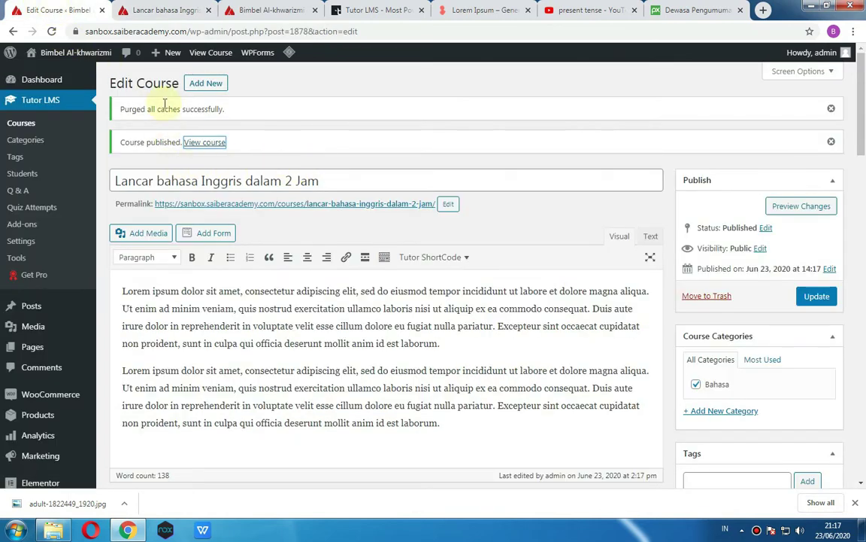
click(158, 9)
scroll(226, 246, down, 4)
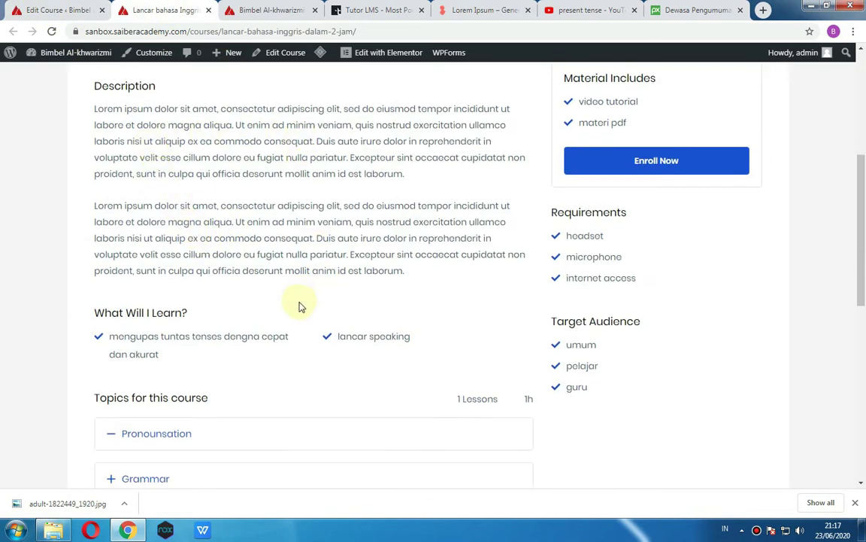
- Compare the course's benefits text in the editor with the What Will I Learn section on the published page
click(45, 10)
scroll(154, 232, down, 10)
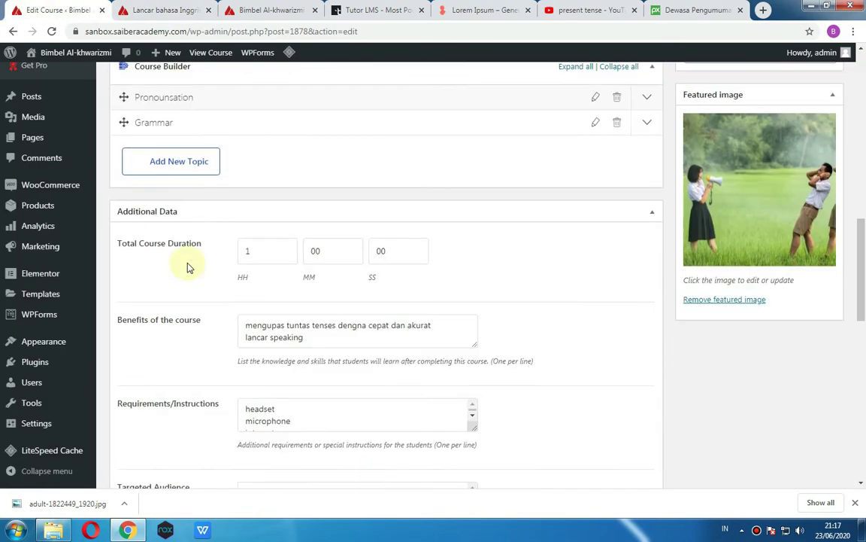
drag(246, 324, 333, 336)
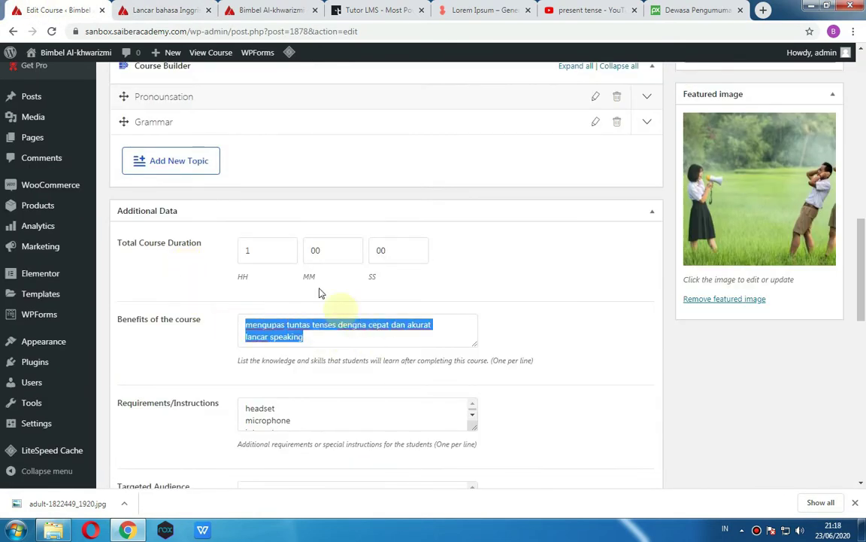
click(160, 10)
scroll(228, 326, down, 1)
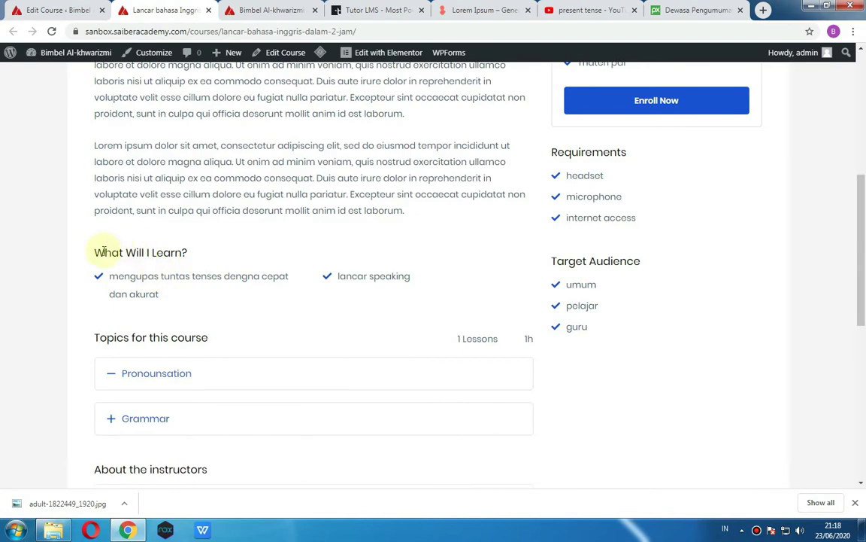
drag(229, 282, 377, 300)
click(316, 301)
scroll(294, 309, down, 2)
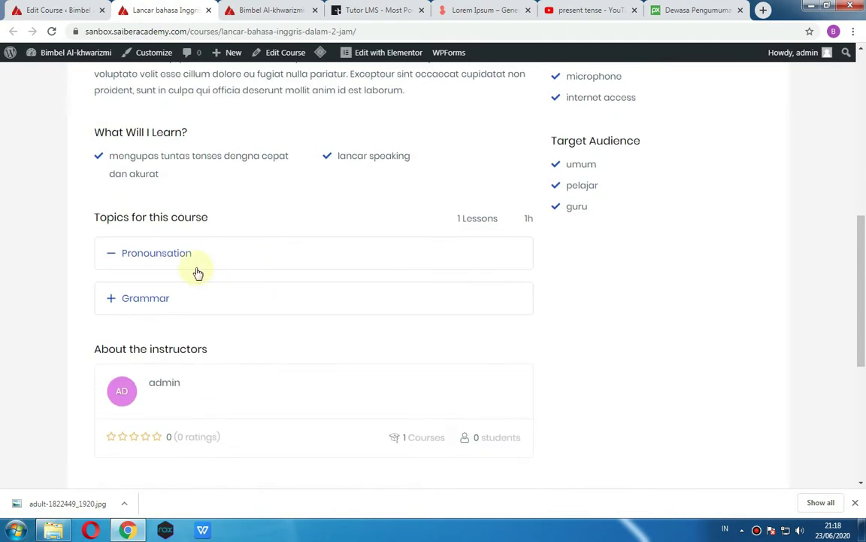
- Expand the Grammar topic on the course page and review its lesson, the instructor section and the target audience
click(112, 304)
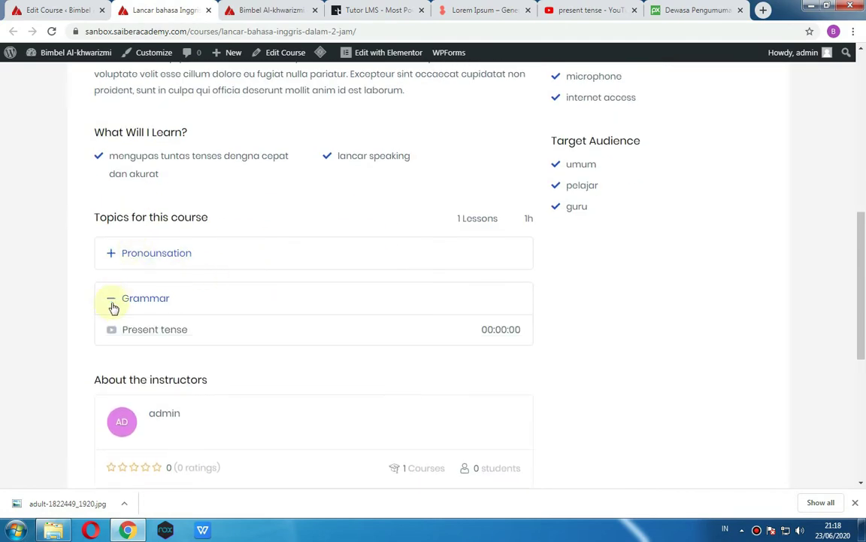
scroll(166, 342, down, 2)
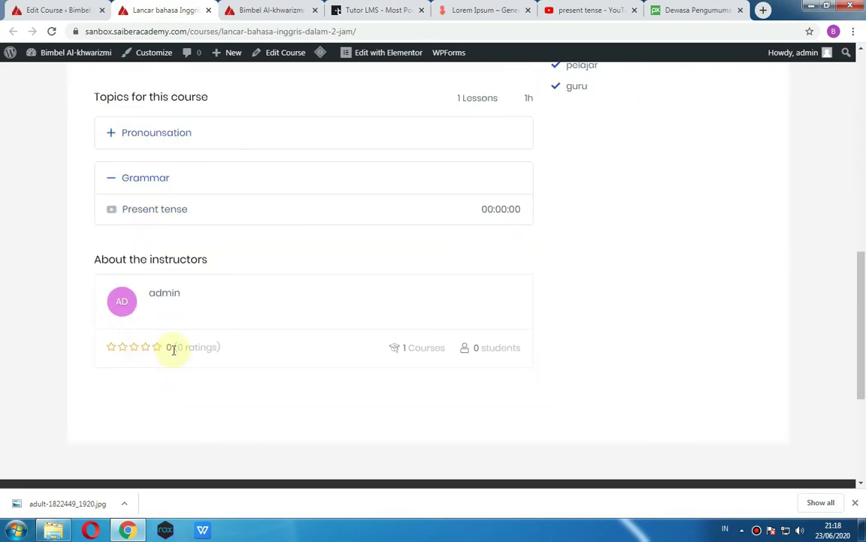
scroll(688, 301, up, 3)
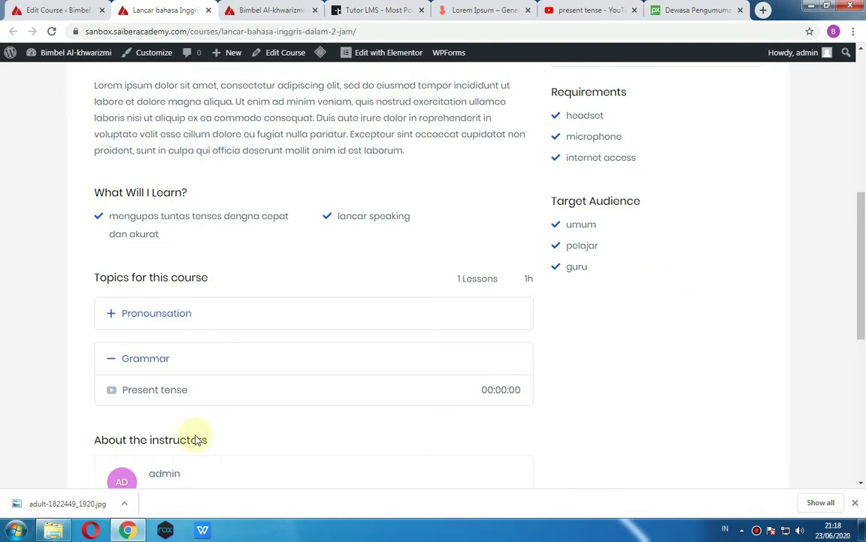
scroll(181, 391, down, 3)
scroll(775, 364, up, 3)
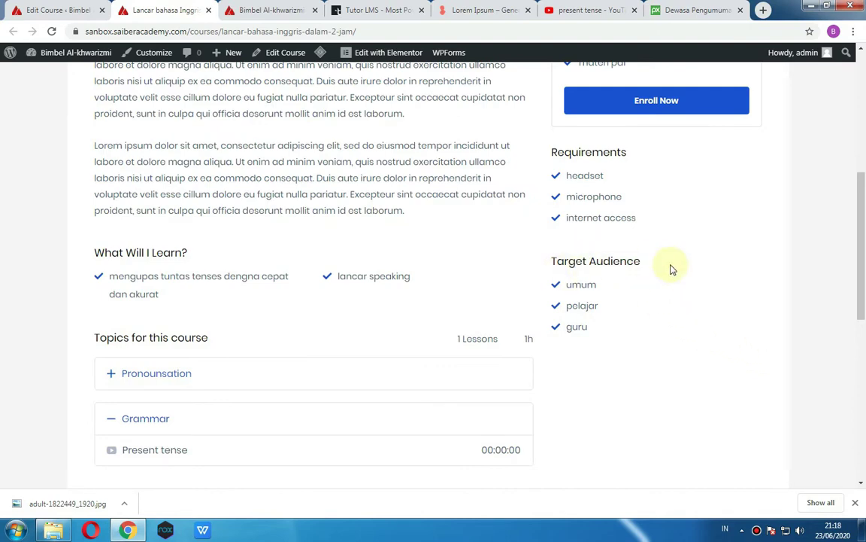
- Check the included materials on the course page, play the intro video and return to the course editor
scroll(619, 261, up, 2)
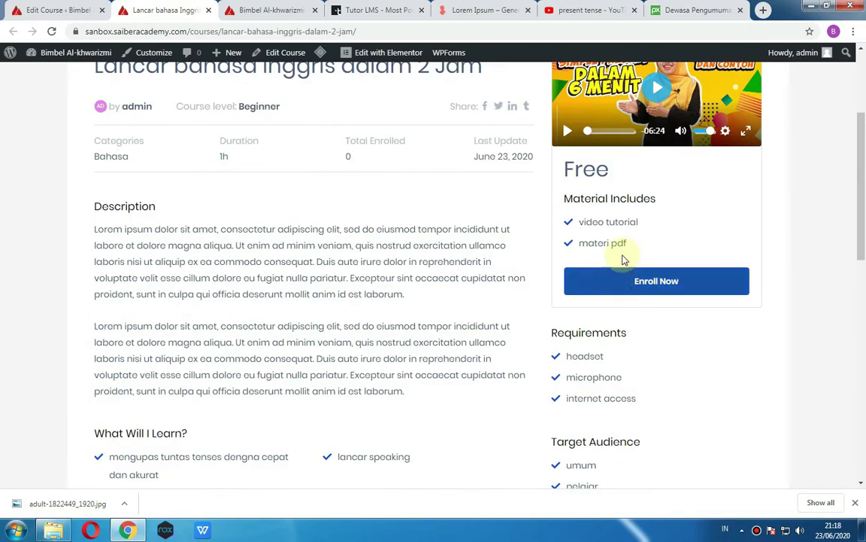
scroll(615, 223, up, 1)
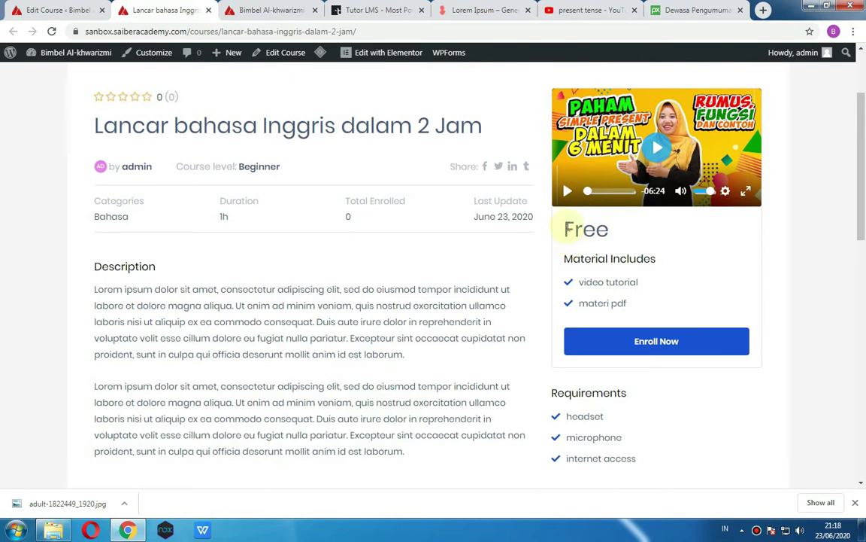
click(566, 194)
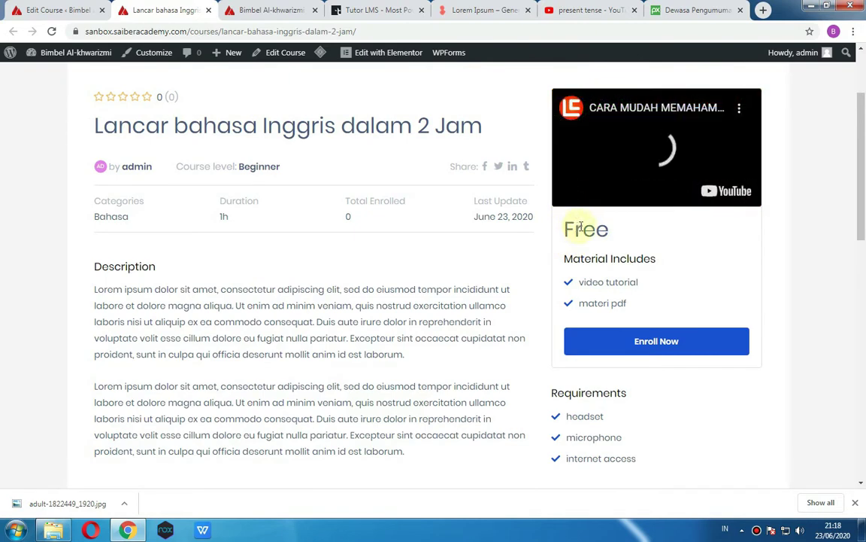
click(53, 9)
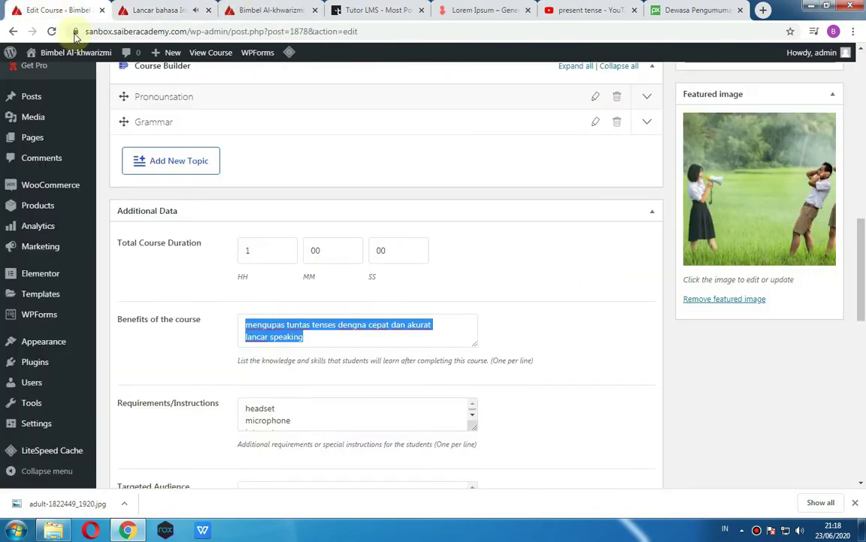
- Check the intro video's source in the course editor, then skip ahead in the video on the public course page and pause it
scroll(261, 315, down, 3)
scroll(263, 320, down, 3)
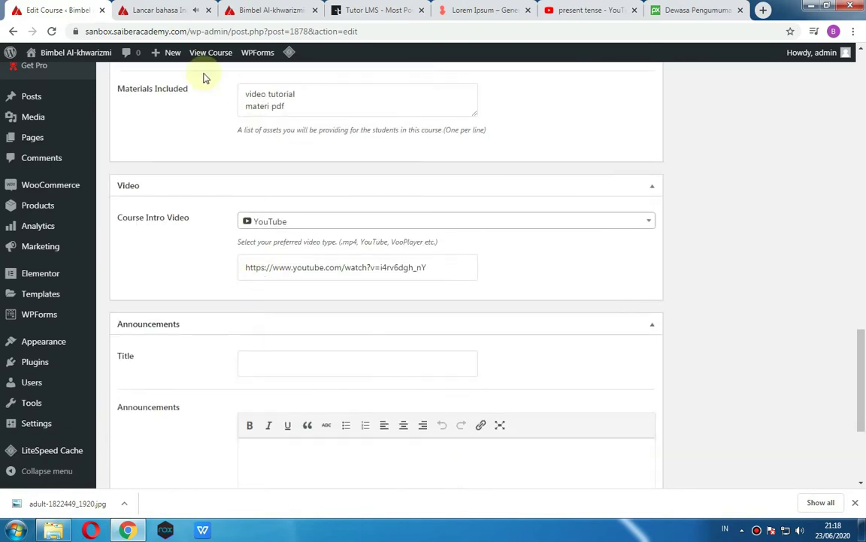
click(160, 10)
scroll(736, 257, up, 1)
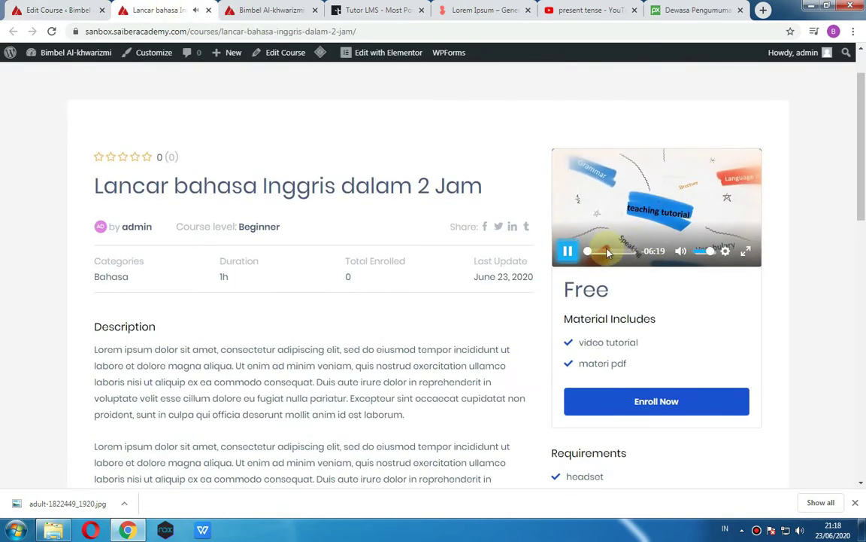
click(608, 253)
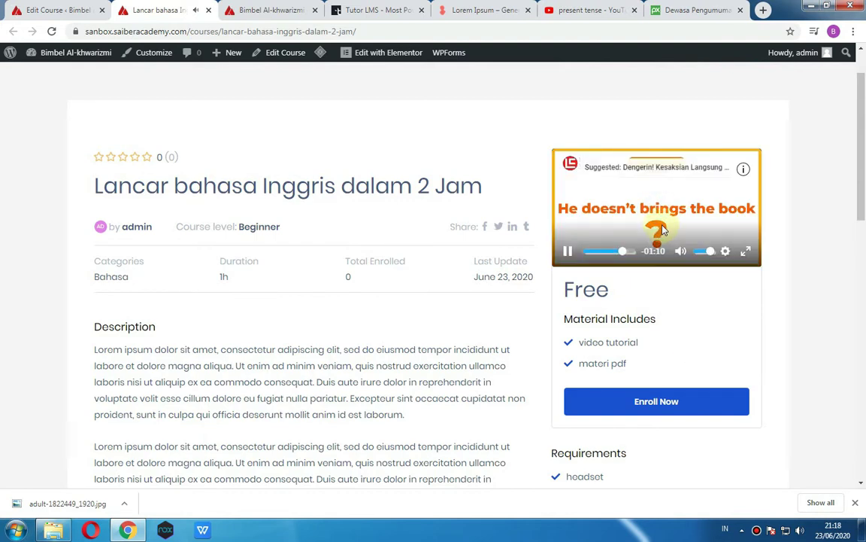
click(634, 218)
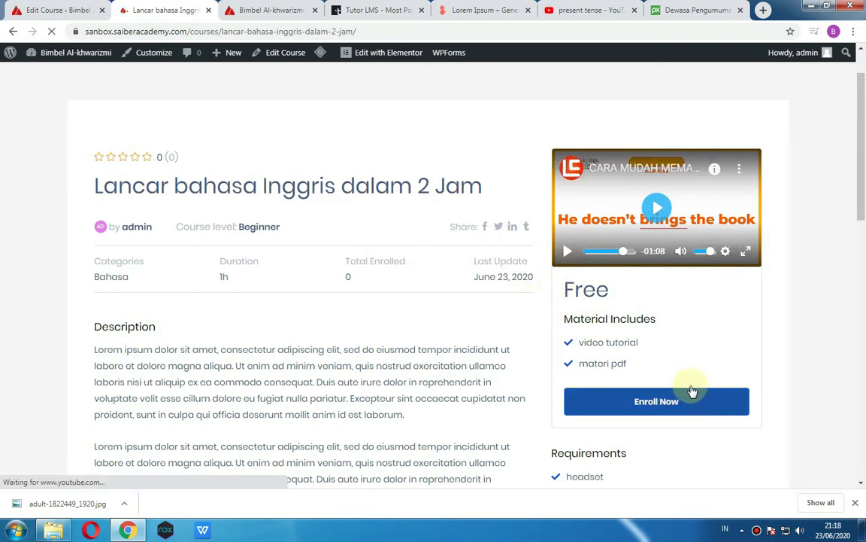
- Enroll in and start the course, test the Present tense lesson video in full screen, and return to the course home
scroll(564, 294, down, 2)
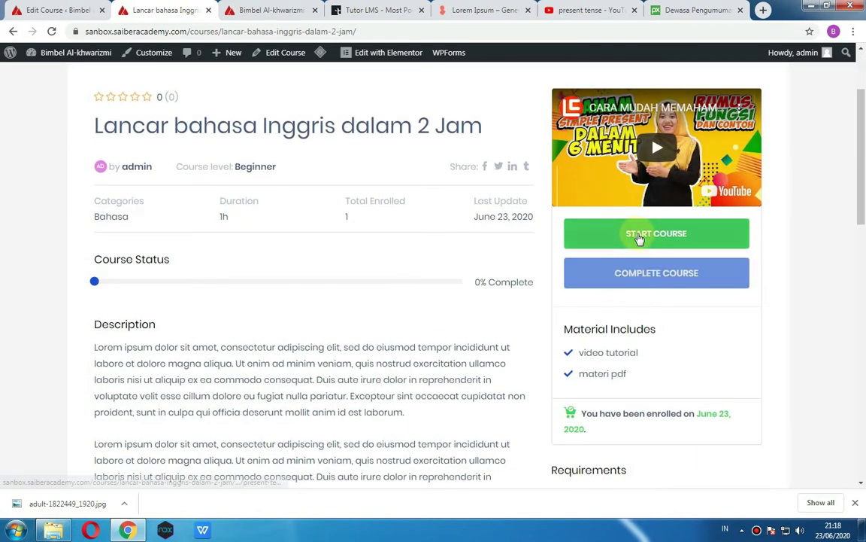
click(637, 235)
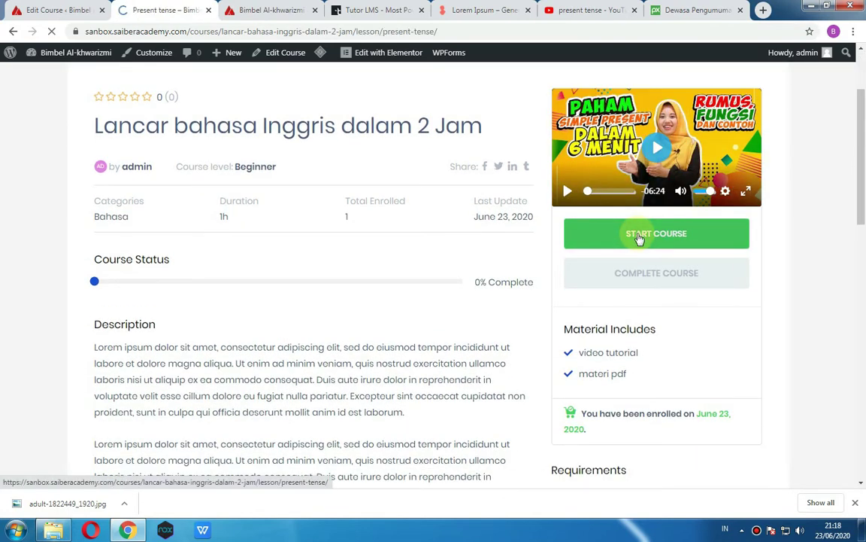
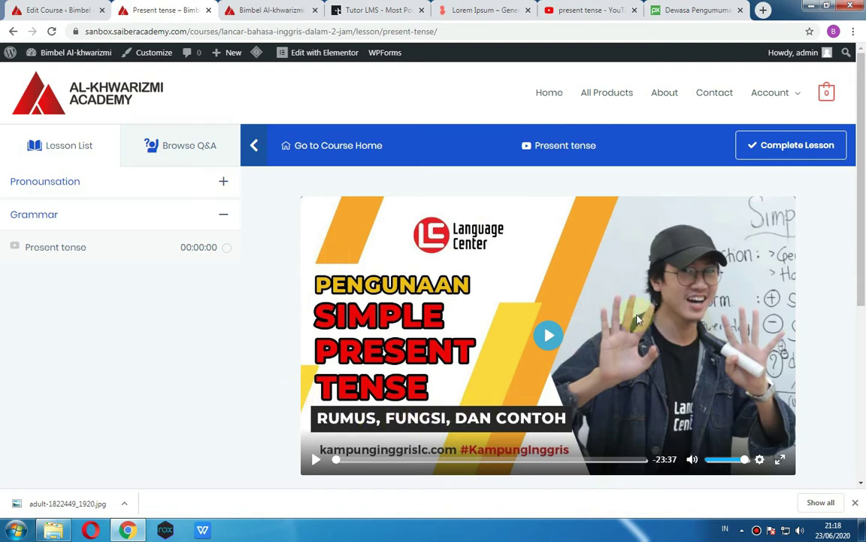
click(546, 338)
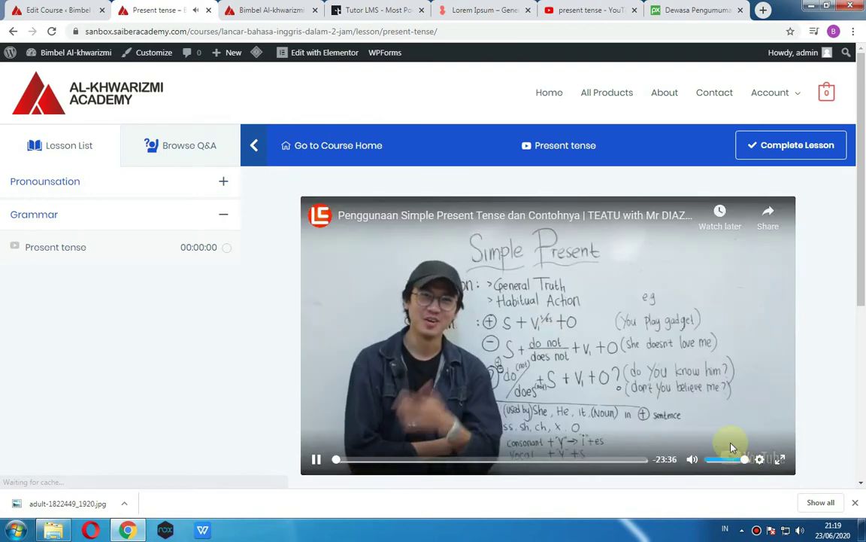
double_click(699, 214)
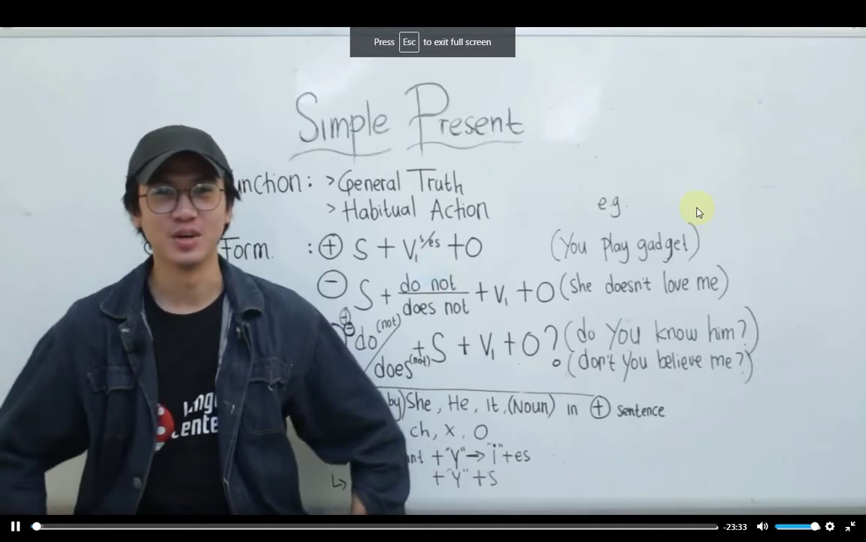
double_click(695, 210)
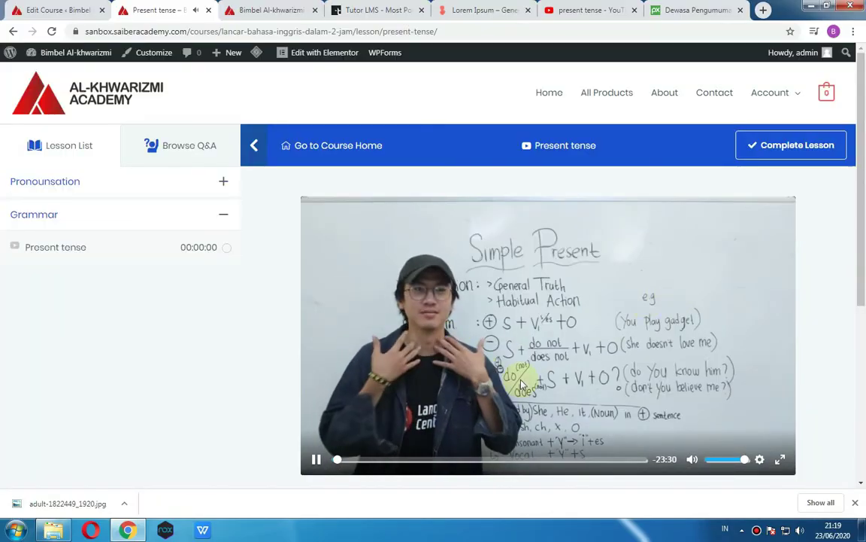
click(591, 308)
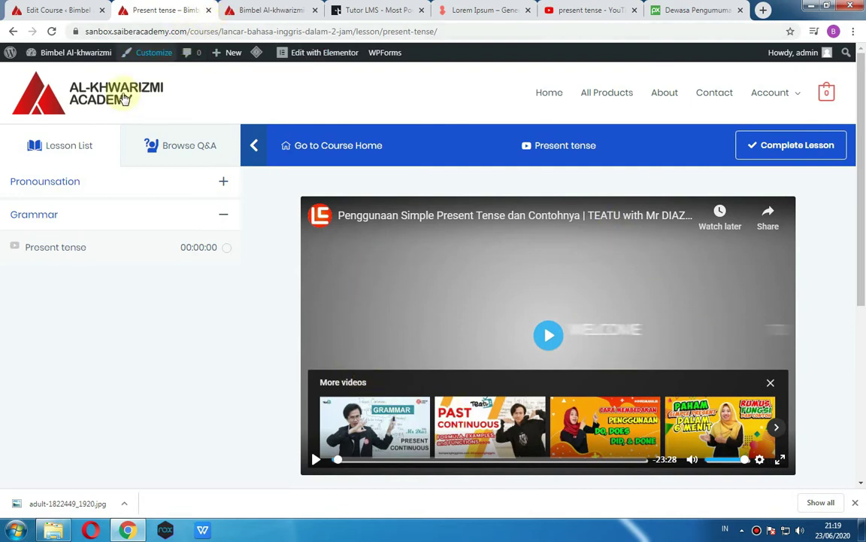
click(293, 145)
- Copy the entire description text of the Lancar bahasa Inggris dalam 2 Jam course from its editor
click(27, 13)
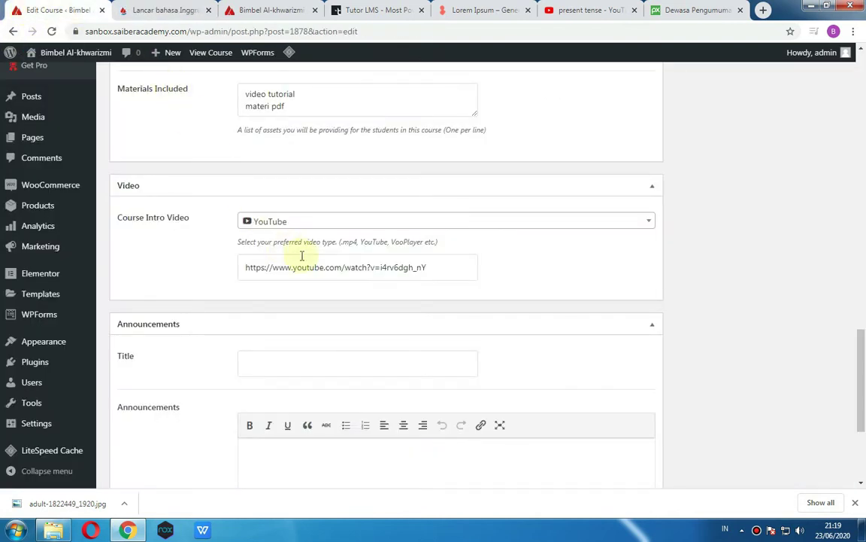
scroll(304, 226, up, 10)
scroll(305, 220, up, 10)
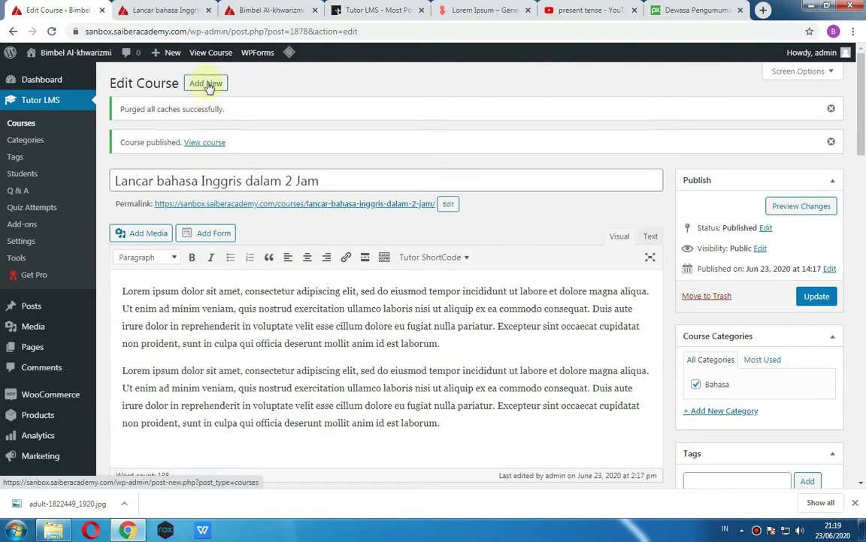
scroll(369, 331, down, 5)
scroll(368, 331, up, 5)
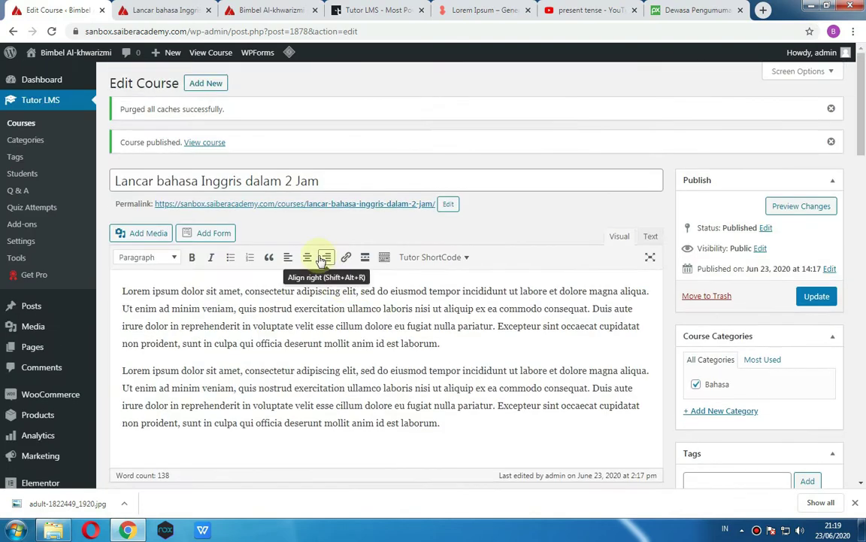
double_click(131, 290)
shift+click(575, 450)
right_click(369, 385)
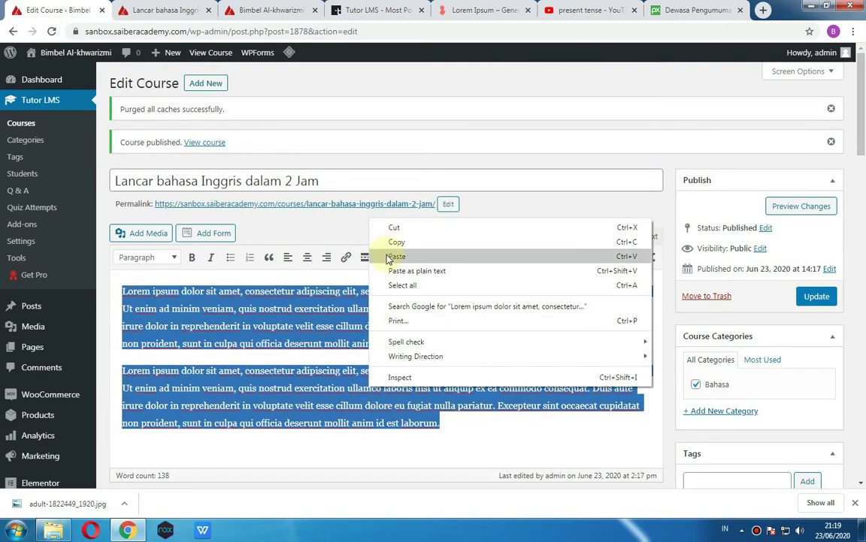
click(389, 242)
- Create a new course titled "Dasar-Dasar Jaringan" and paste the copied text as its description
click(217, 84)
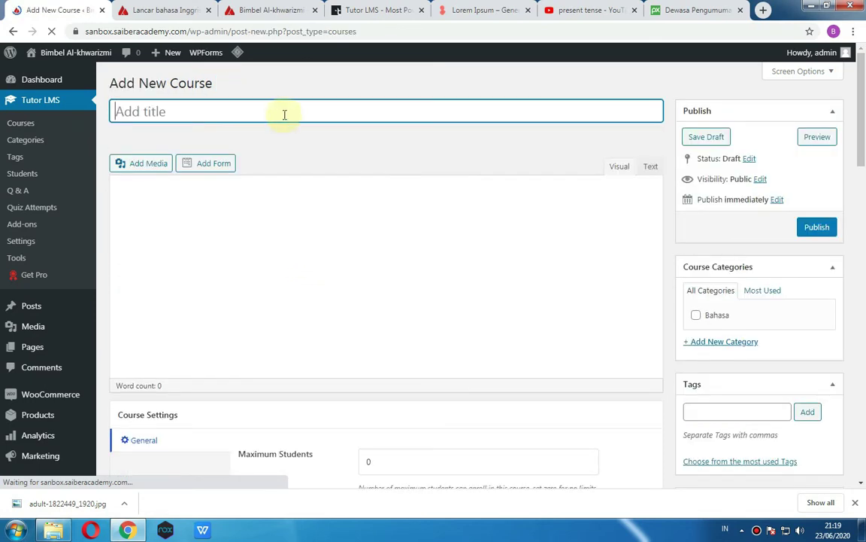
text(Dasar-Dasar Jaringan)
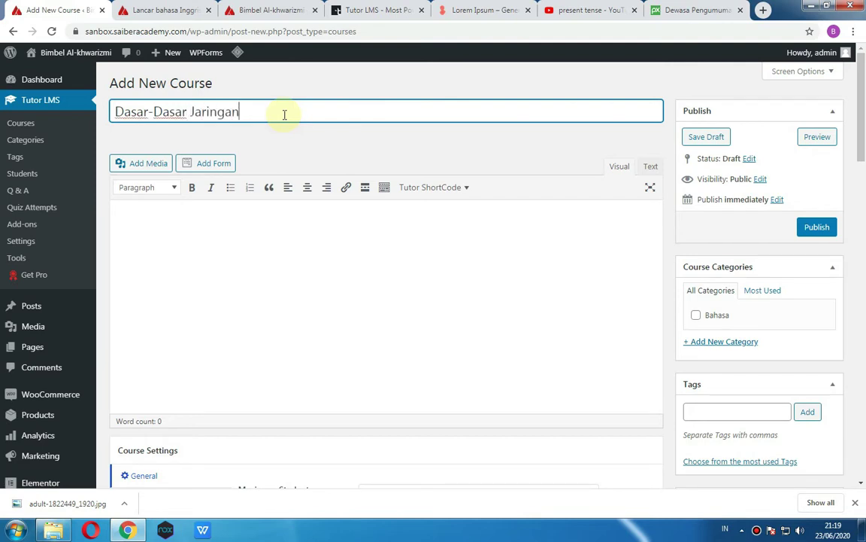
click(319, 241)
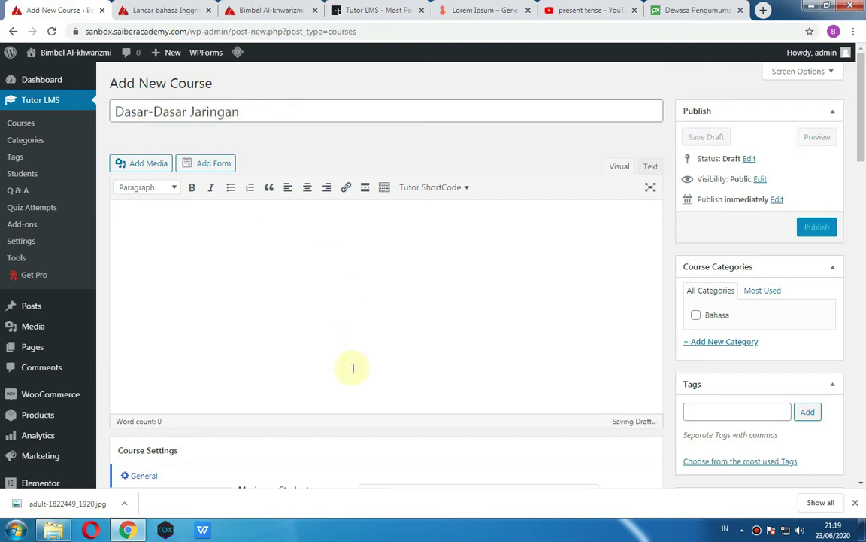
key(ctrl+v)
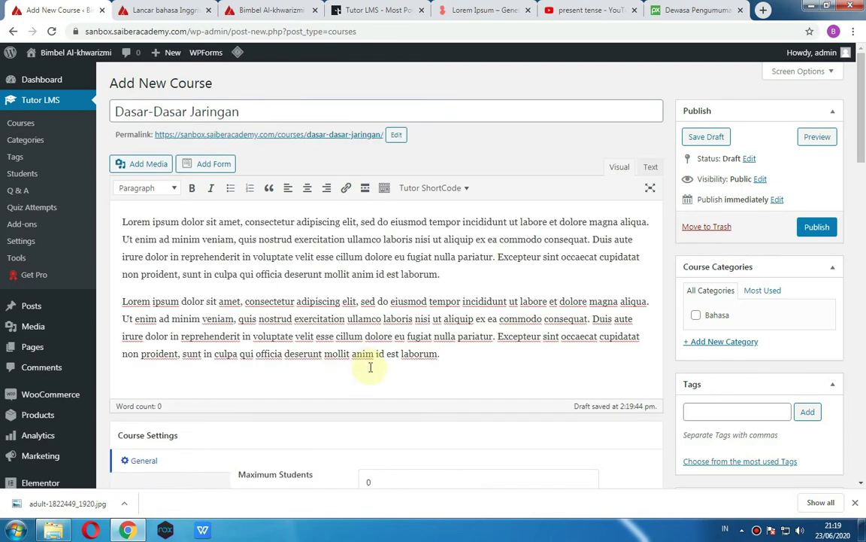
- Review the new course's settings and open the entry for adding a new course category
scroll(526, 339, down, 3)
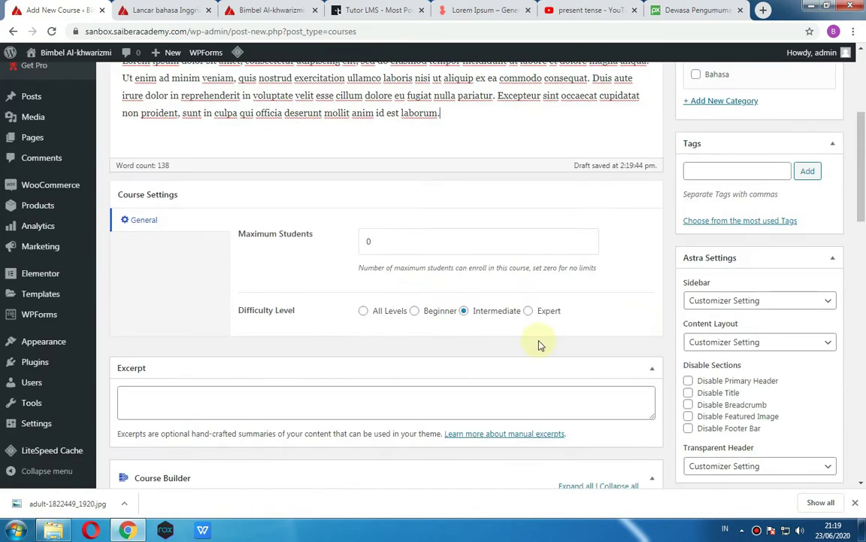
scroll(494, 320, down, 4)
scroll(340, 308, up, 3)
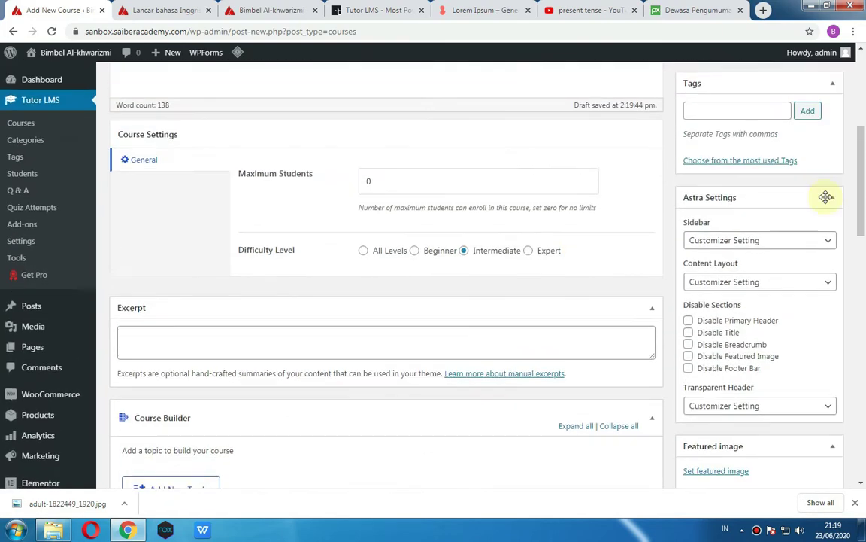
scroll(600, 319, up, 3)
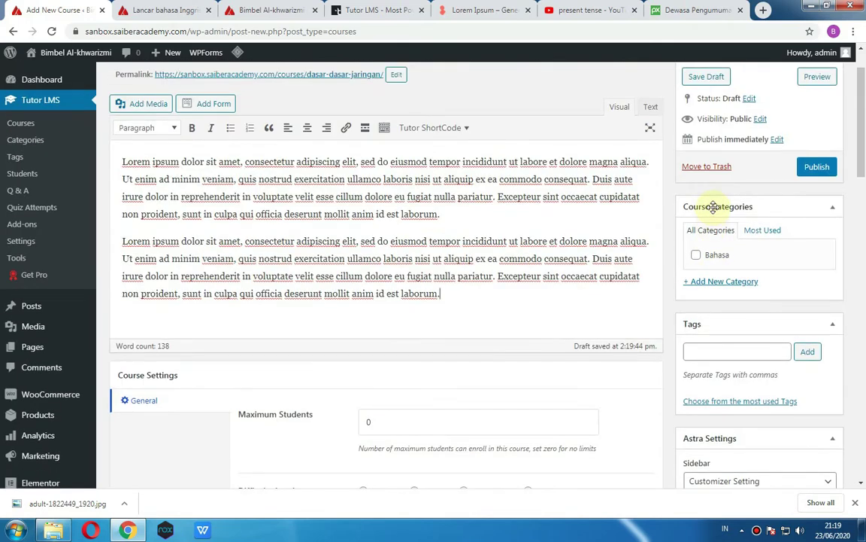
click(727, 282)
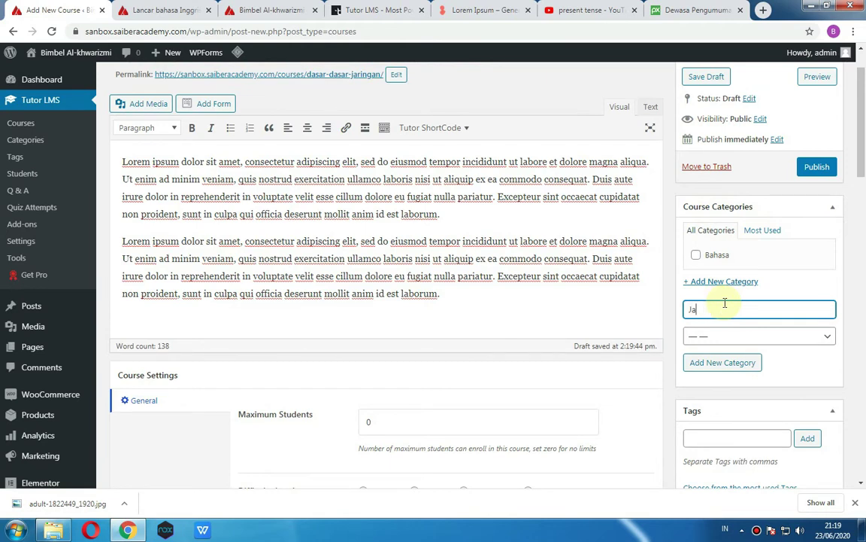
- Add the course category Jaringan to the Dasar-Dasar Jaringan course and publish the course
click(721, 364)
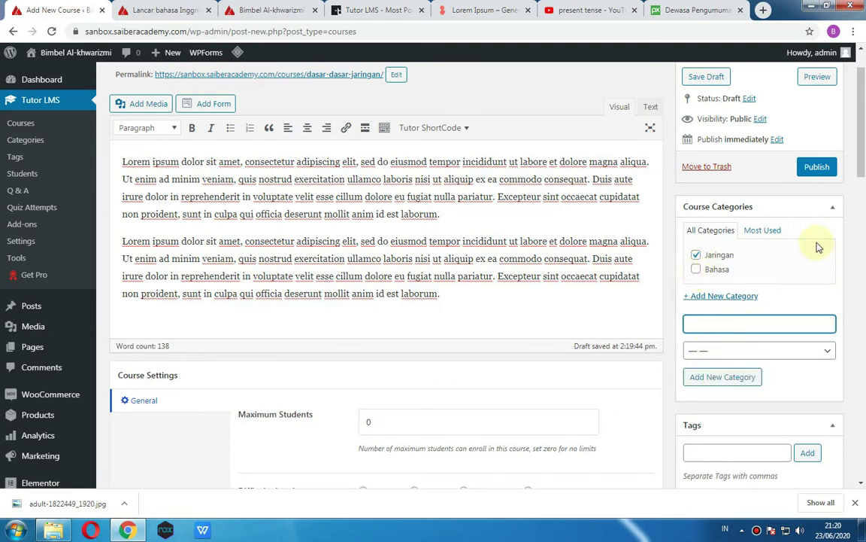
click(816, 167)
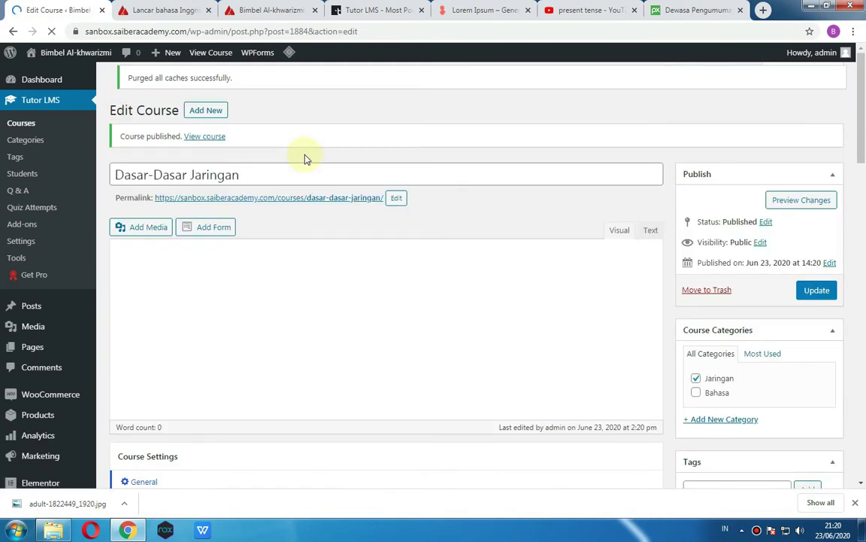
scroll(708, 333, down, 8)
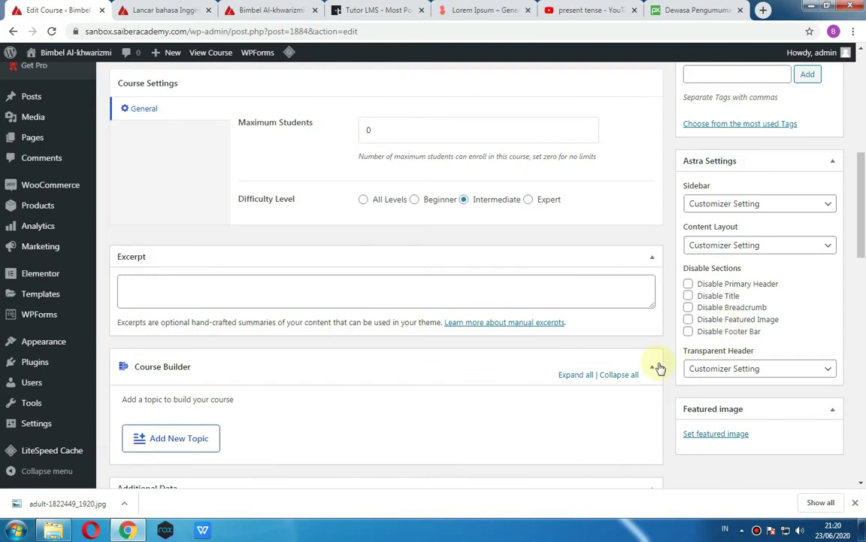
- Switch to Pixabay and search its photos for networking
click(707, 10)
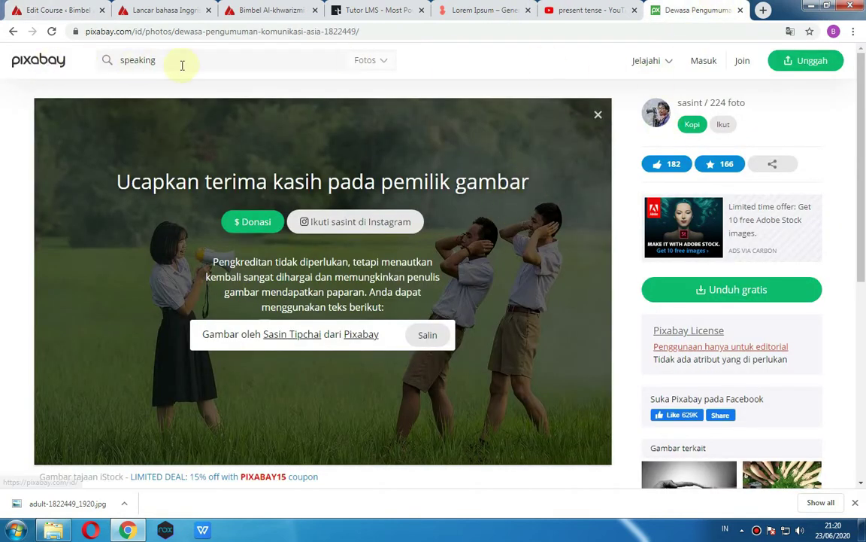
drag(179, 64, 2, 66)
text(n)
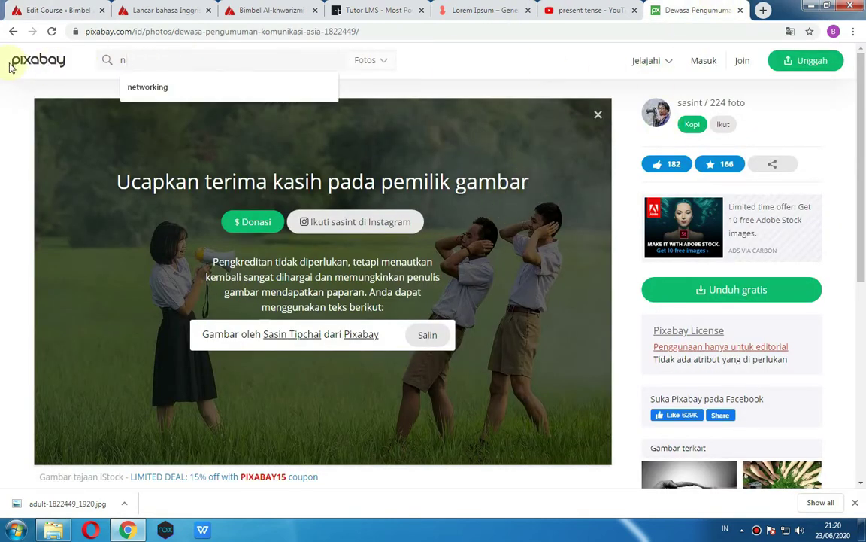
text(etworking)
key(Return)
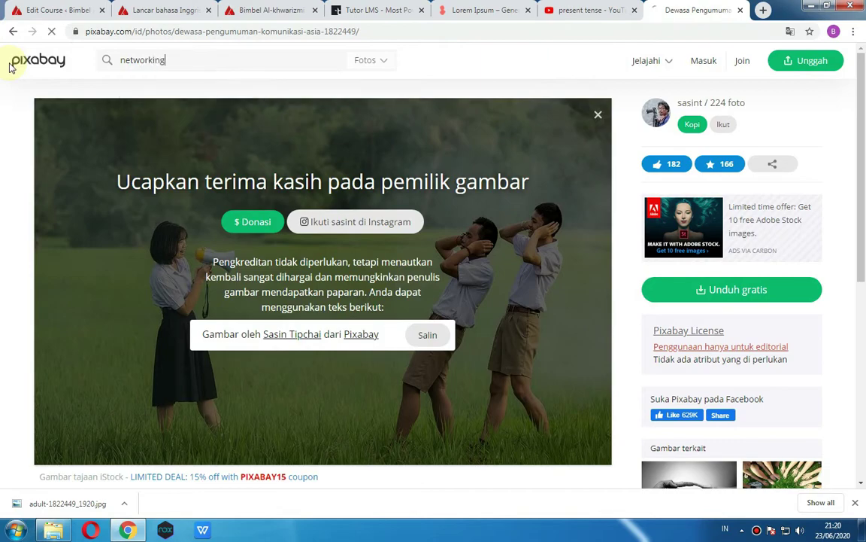
- Download the Bumi Internet photo of Earth over digital code at 1920×1180, completing the robot check
scroll(319, 198, down, 5)
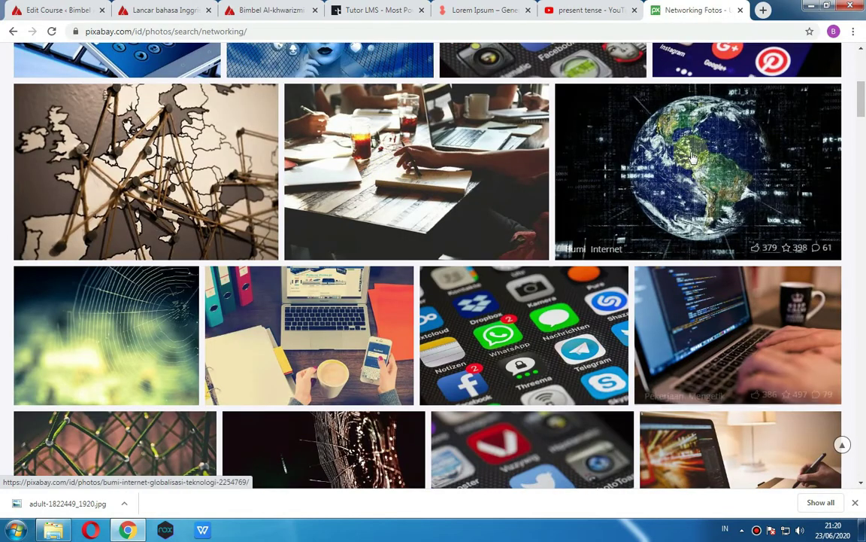
click(693, 157)
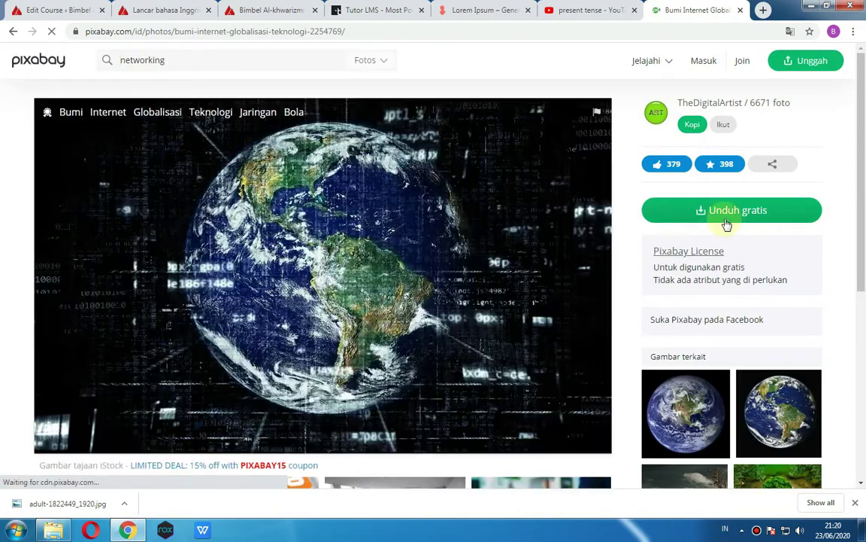
click(727, 217)
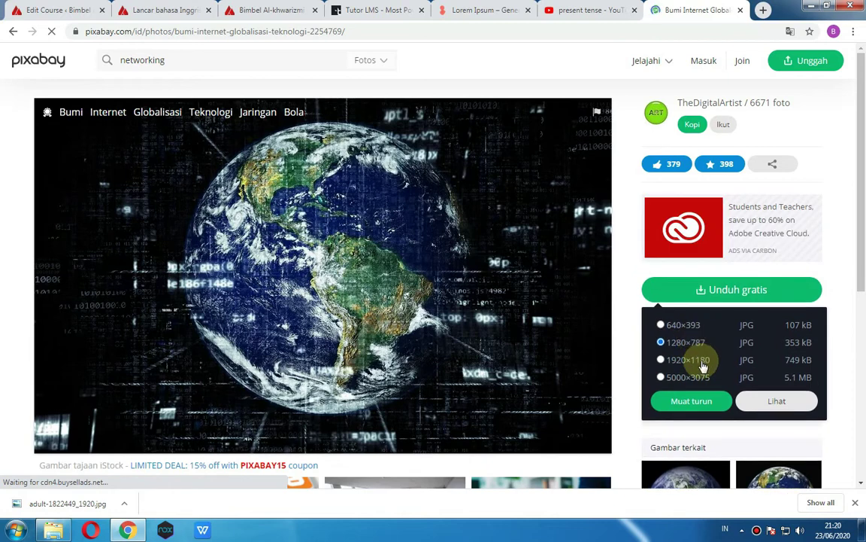
click(701, 360)
click(692, 400)
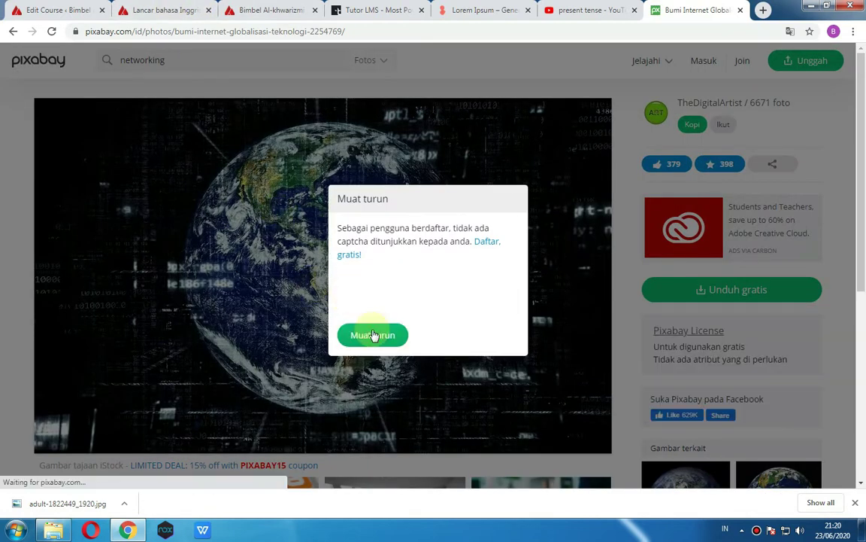
click(363, 286)
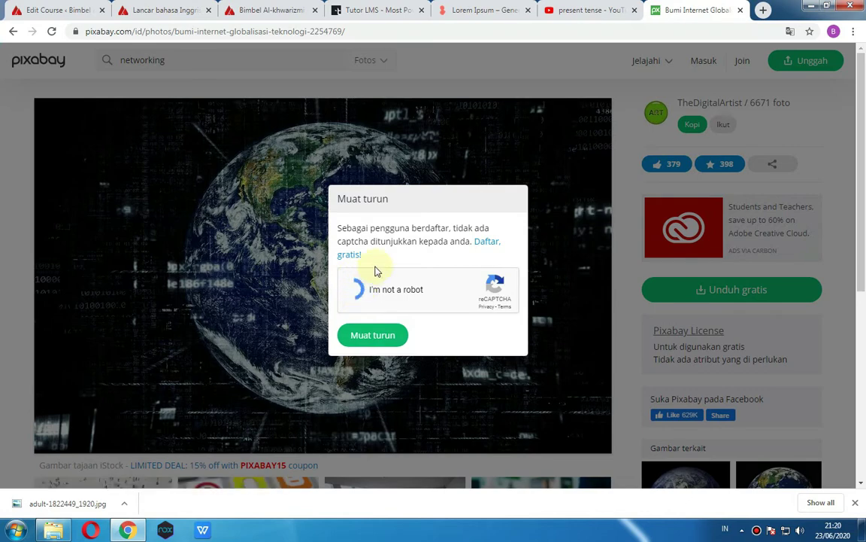
click(370, 340)
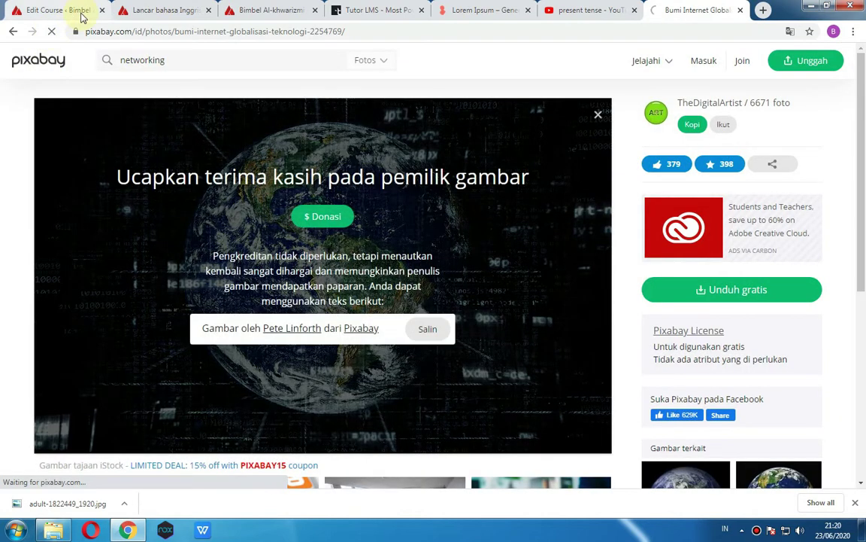
- Back in the course editor, upload earth-2254769_1920.jpg as the featured image of Dasar-Dasar Jaringan and update the course
click(53, 10)
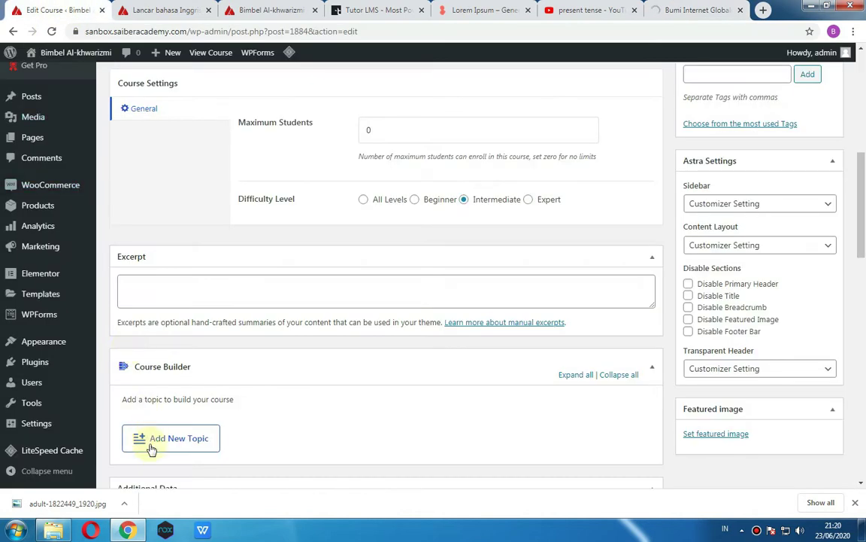
click(686, 435)
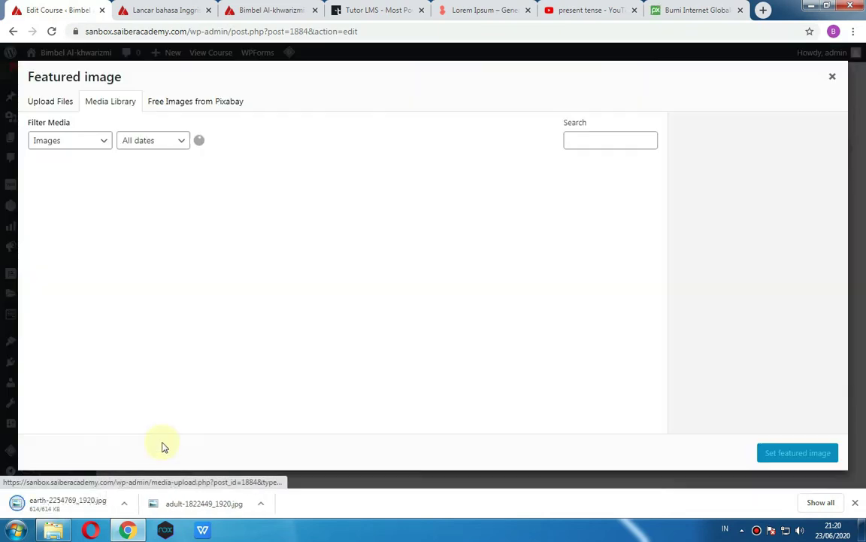
click(124, 503)
click(143, 462)
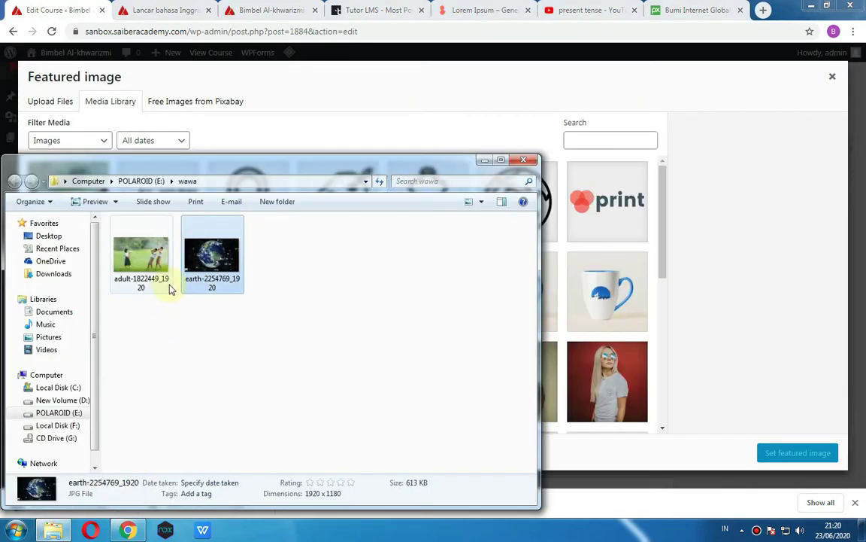
drag(213, 259, 587, 255)
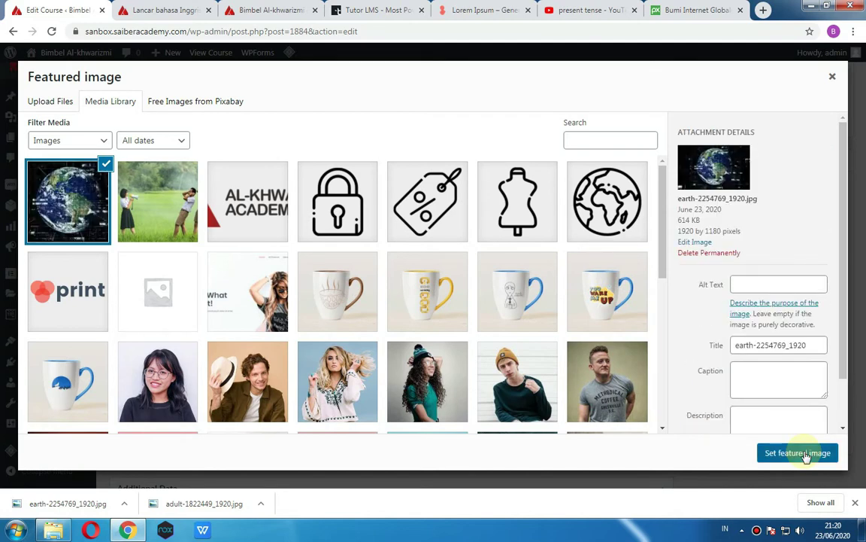
click(801, 452)
scroll(776, 340, up, 5)
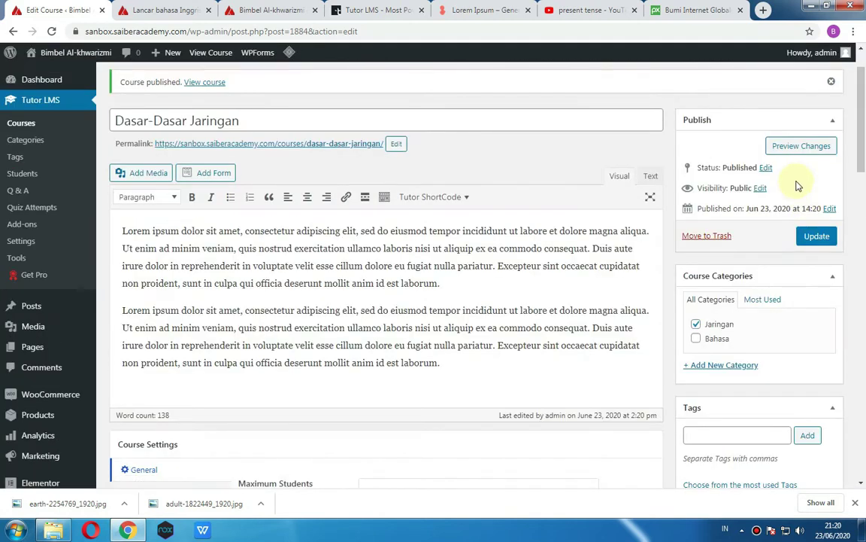
click(808, 247)
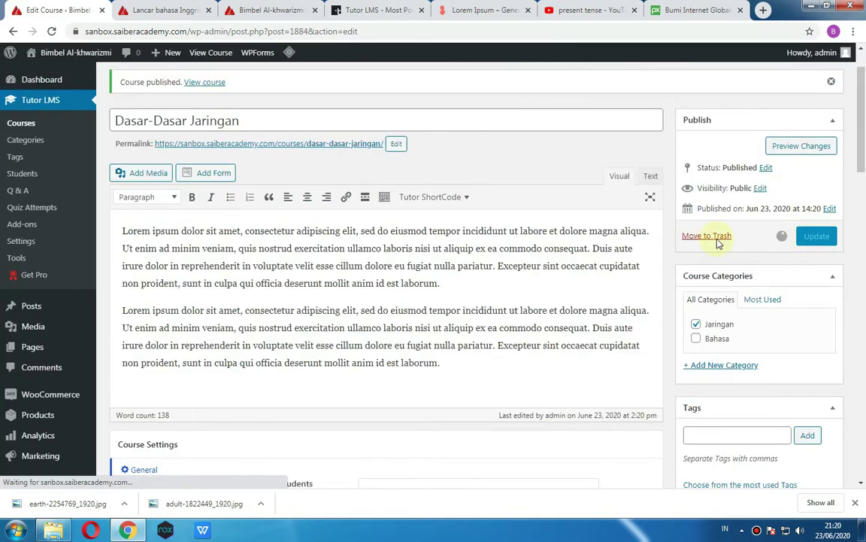
- Start a new course titled "Kuasai program perkantoran dengna microsoft word" with two Lorem ipsum paragraphs as its description
click(207, 91)
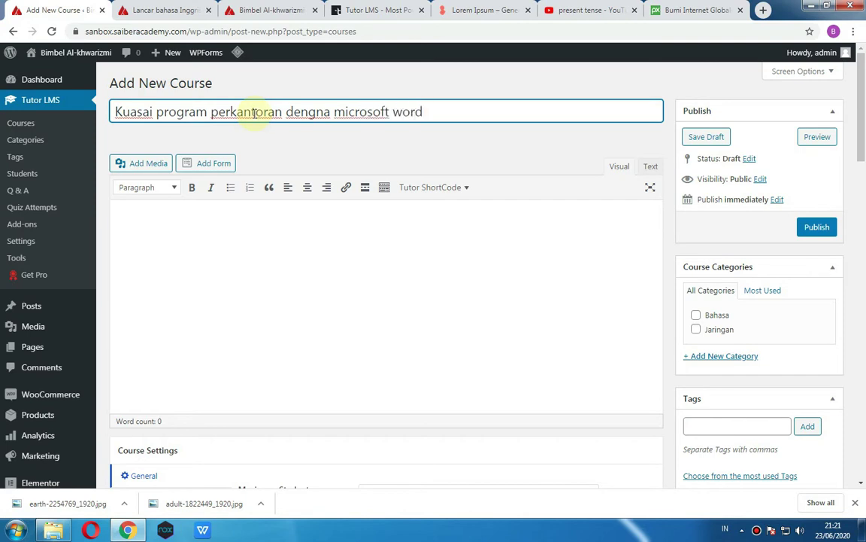
click(275, 286)
text(Lorem ipsum dolor sit amet, consectetur adipiscing elit, sed do eiusmod tempor incididunt ut labore et dolore magna aliqua. Ut enim ad minim veniam, quis nostrud exercitation ullamco laboris nisi ut aliquip ex ea commodo consequat. Duis aute irure dolor in reprehenderit in voluptate velit esse cillum dolore eu fugiat nulla pariatur. Excepteur sint occaecat cupidatat non proident, sunt in culpa qui officia deserunt mollit anim id est laborum. Lorem ipsum dolor sit amet, consectetur adipiscing elit, sed do eiusmod tempor incididunt ut labore et dolore magna aliqua. Ut enim ad minim veniam, quis nostrud exercitation ullamco laboris nisi ut aliquip ex ea commodo consequat. Duis aute irure dolor in reprehenderit in voluptate velit esse cillum dolore eu fugiat nulla pariatur. Excepteur sint occaecat cupidatat non proident, sunt in culpa qui officia deserunt mollit anim id est laborum.)
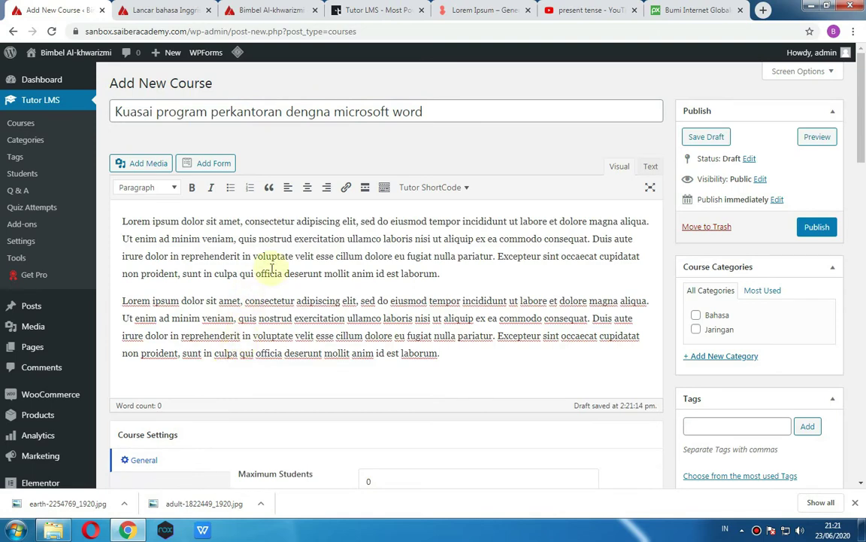
- Return to Pixabay and search its photos for office
click(681, 10)
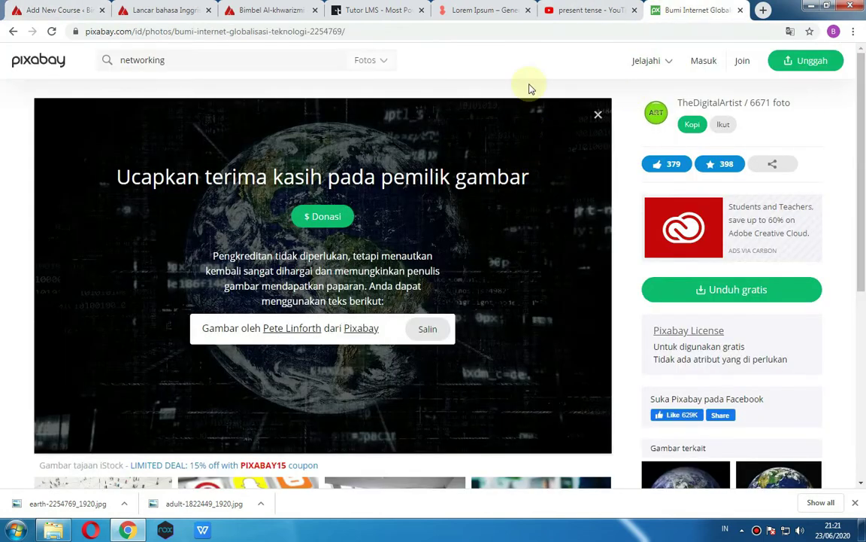
click(180, 63)
text(office)
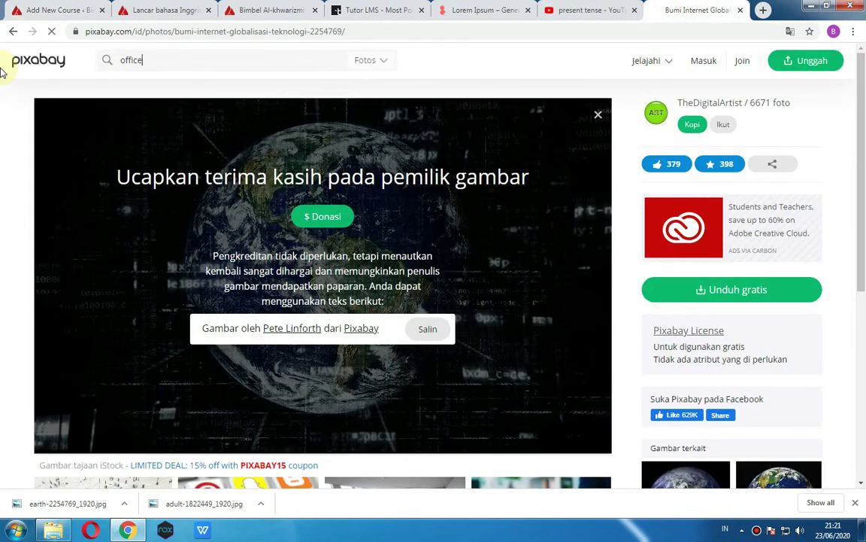
key(Return)
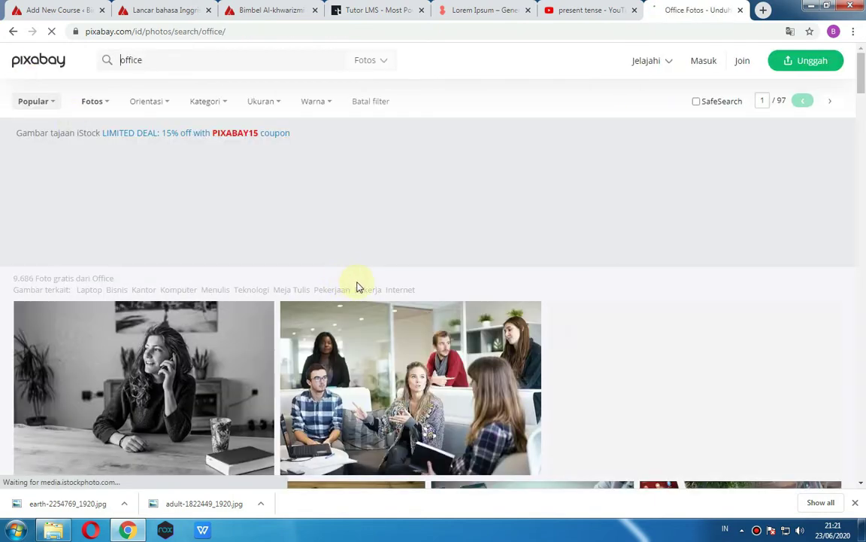
- Download the photo of colleagues writing on paper beside two laptops at 1920×1281, completing the robot check
scroll(369, 278, down, 3)
scroll(370, 279, down, 2)
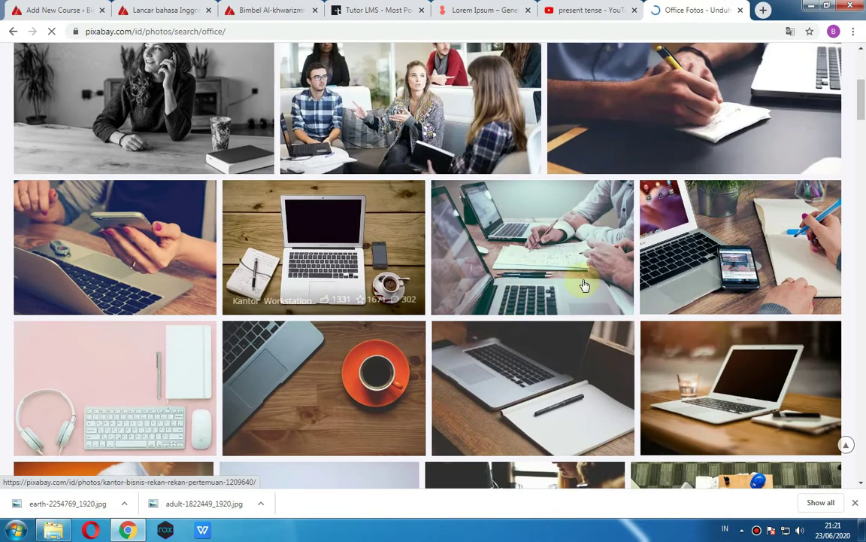
click(590, 242)
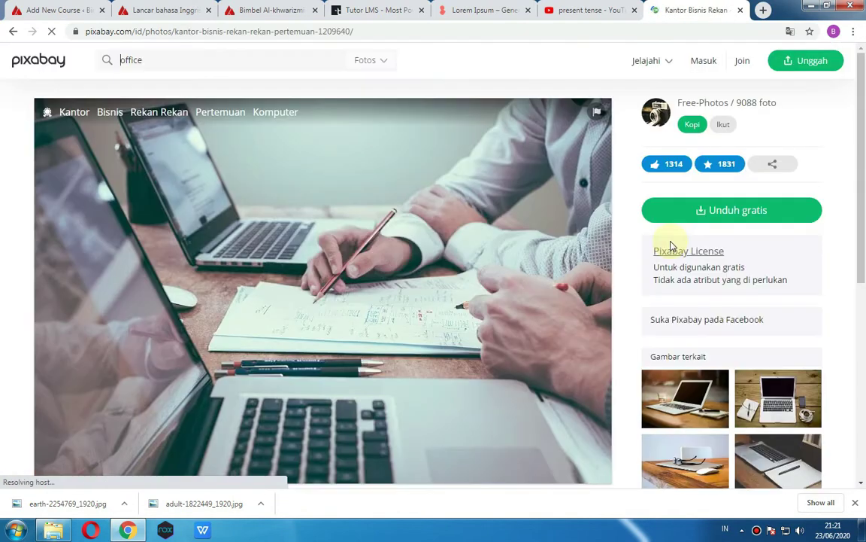
click(689, 215)
click(676, 321)
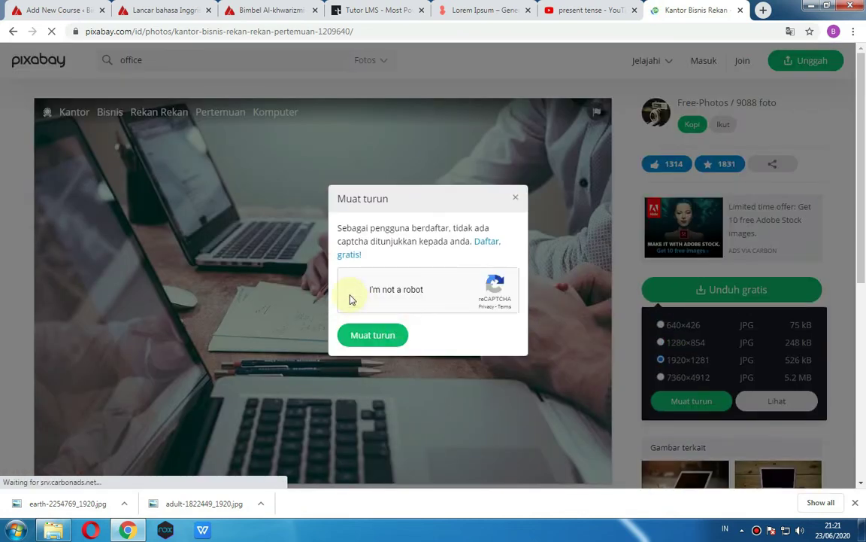
click(351, 296)
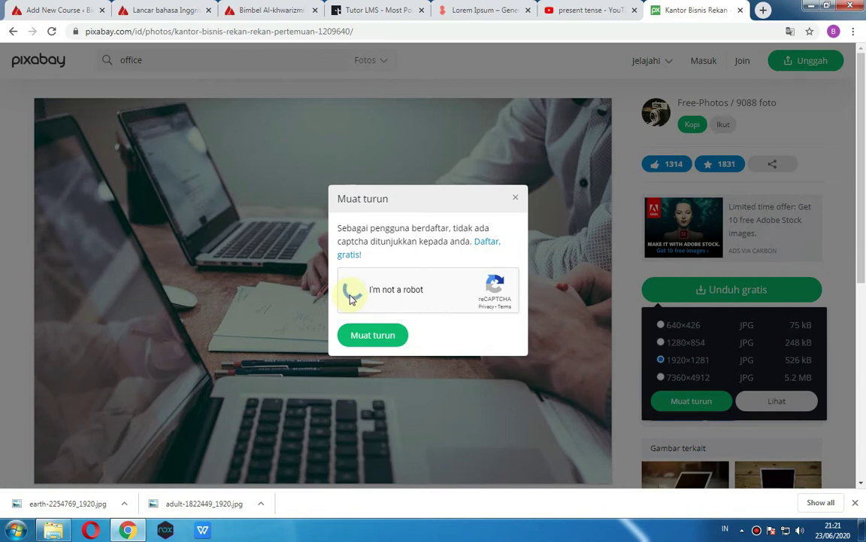
click(389, 338)
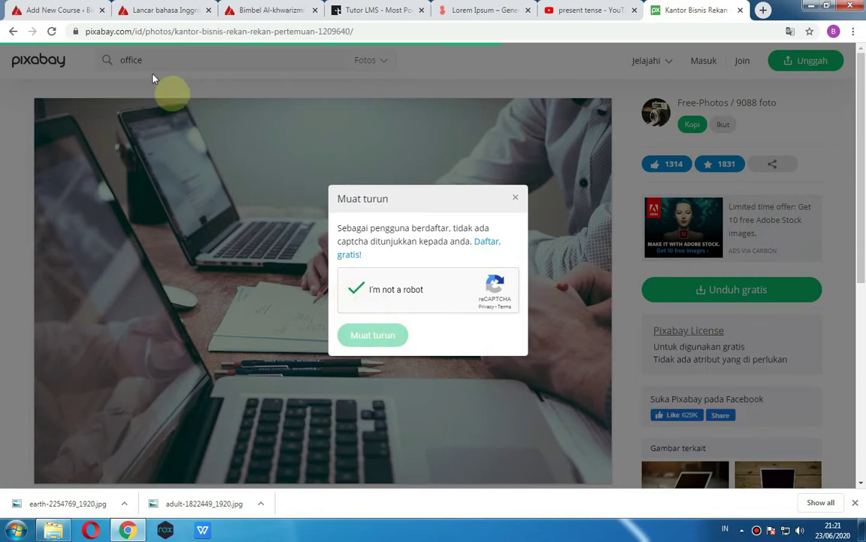
- Return to the new course's editing page and close the browser tab of the Lancar bahasa Inggris course
click(155, 10)
click(56, 8)
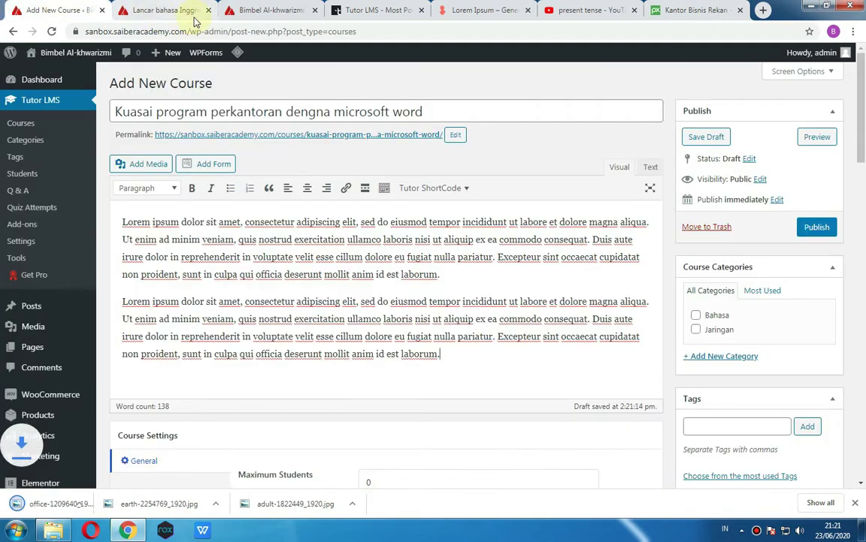
click(209, 10)
- Upload office-1209640_1920.jpg from the download folder into the new course's featured image selection
scroll(748, 373, down, 1)
scroll(748, 368, down, 6)
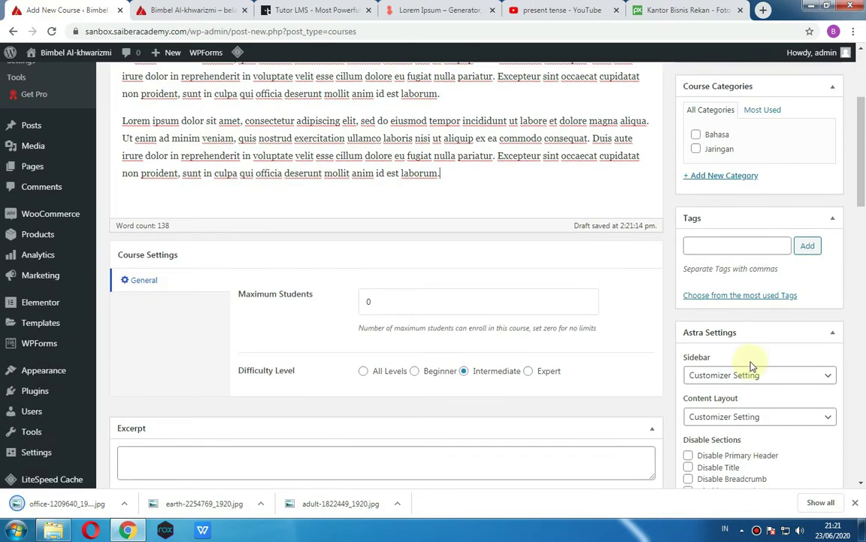
click(717, 425)
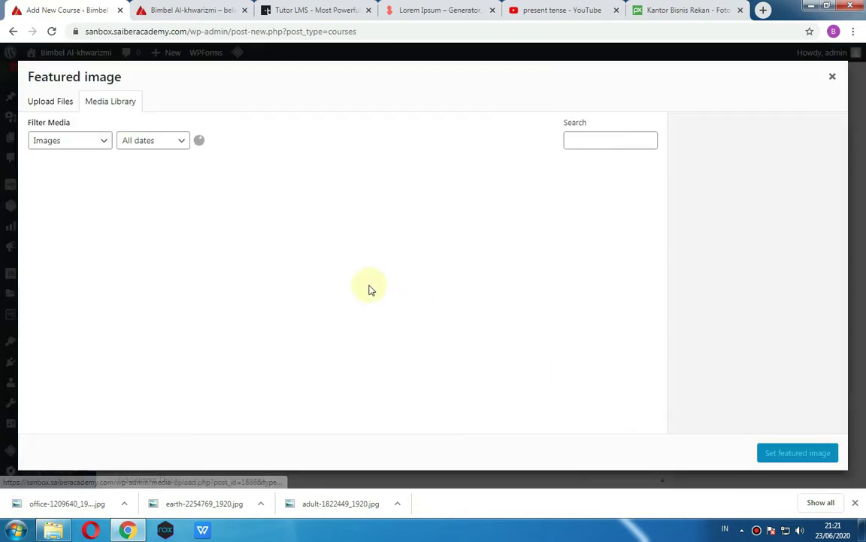
click(120, 502)
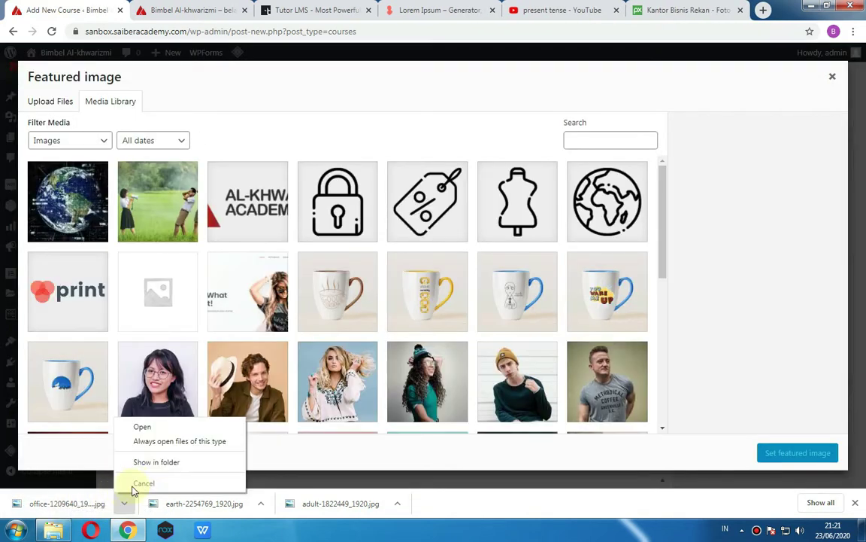
click(143, 462)
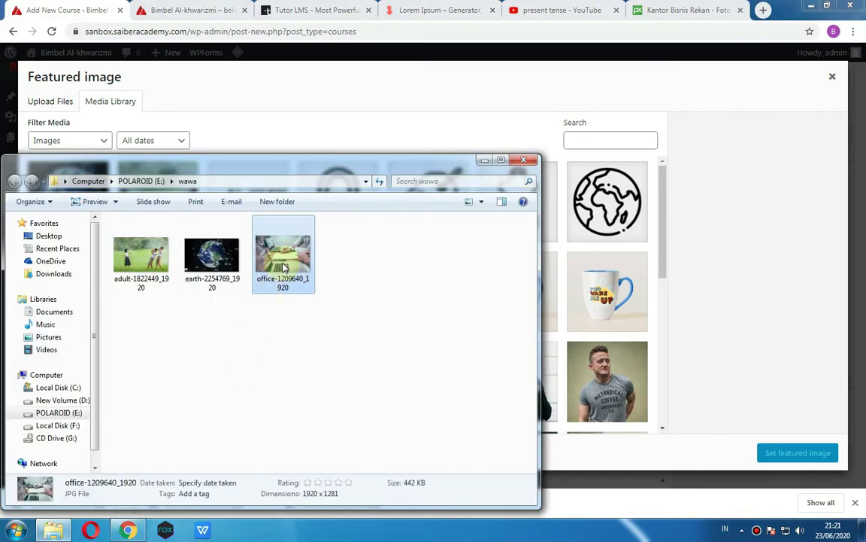
drag(284, 267, 670, 353)
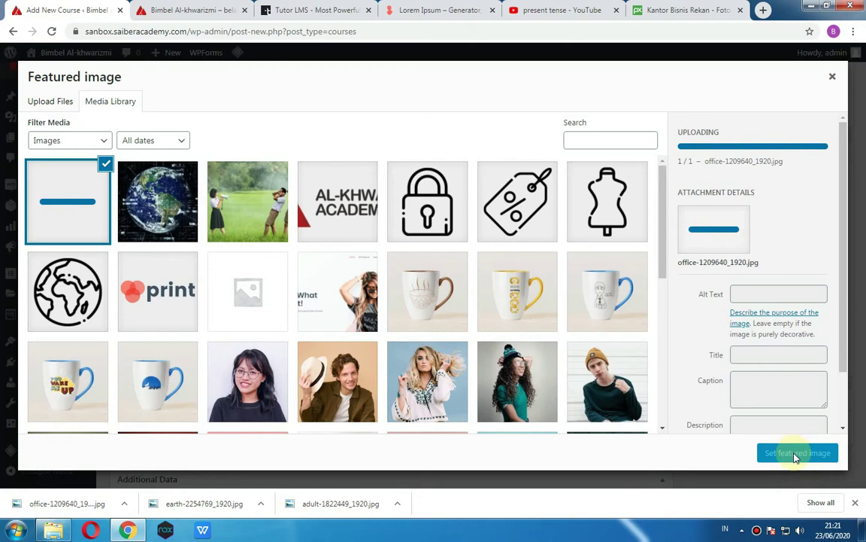
- Switch to the YouTube results and search for microsoft office
click(536, 10)
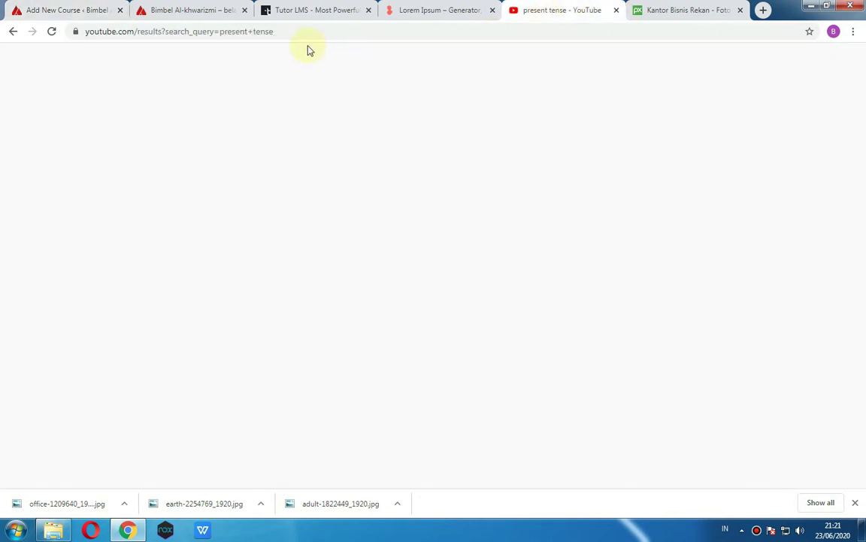
drag(345, 61, 173, 58)
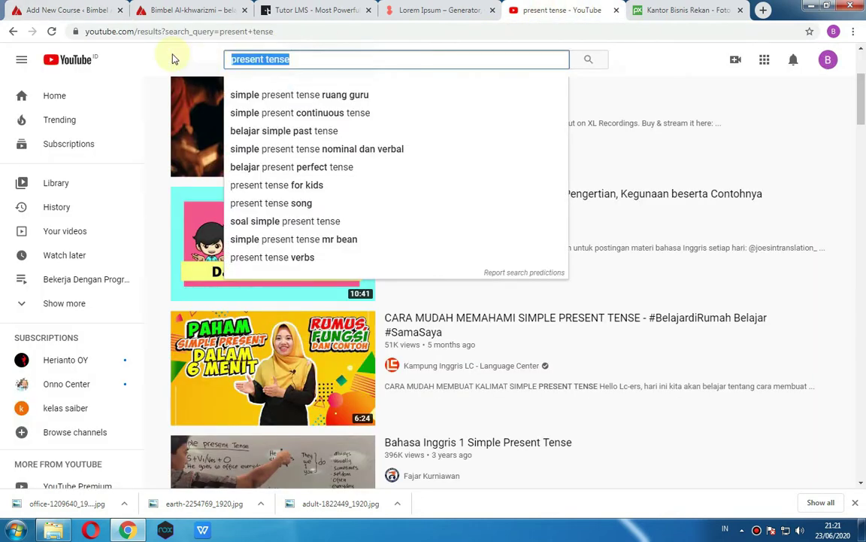
text(microsoft o)
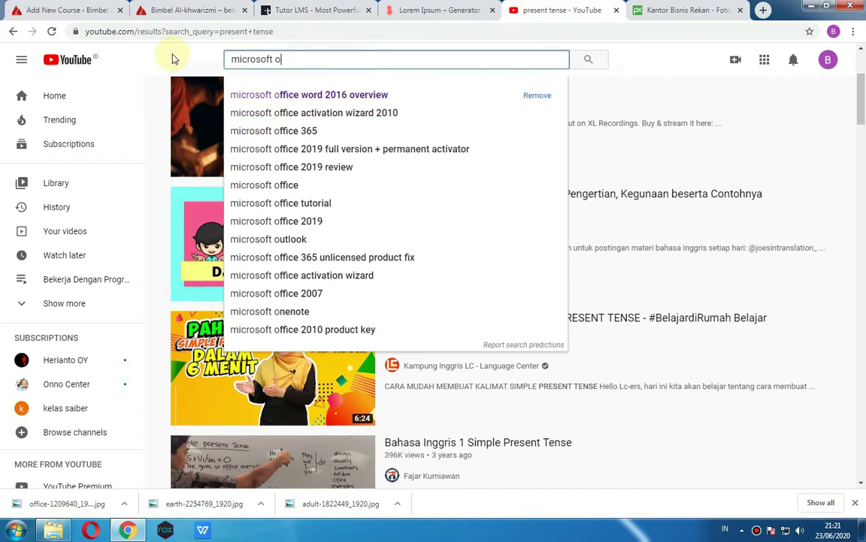
text(ffice)
key(Return)
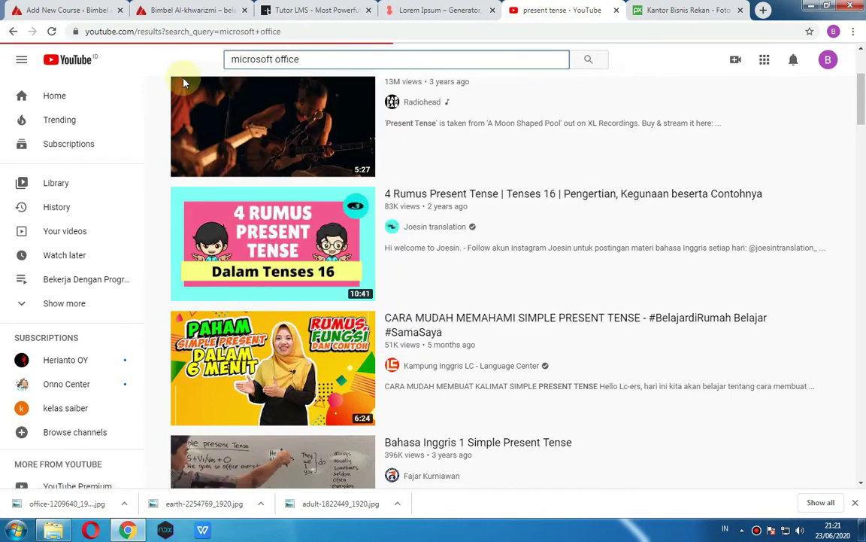
- Copy the link address of the video How to Get Microsoft Office for Free in 2020
scroll(359, 251, down, 3)
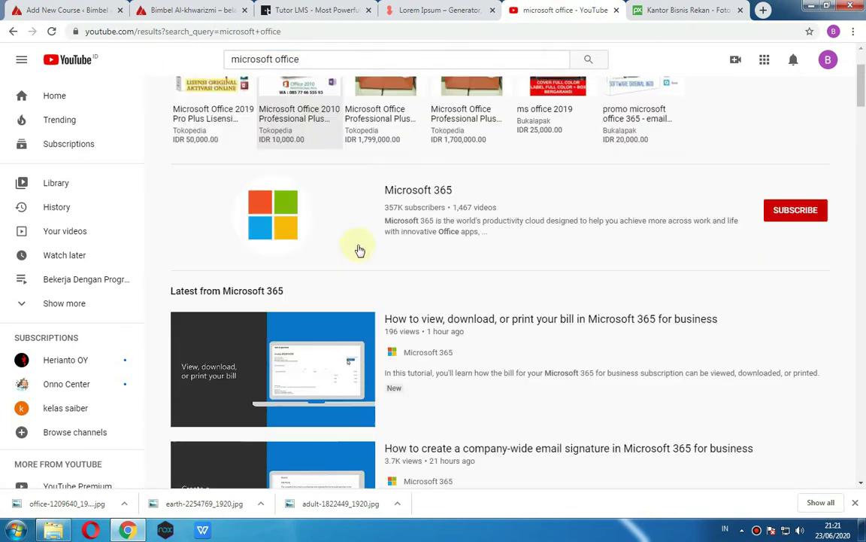
scroll(360, 250, down, 3)
scroll(396, 237, down, 2)
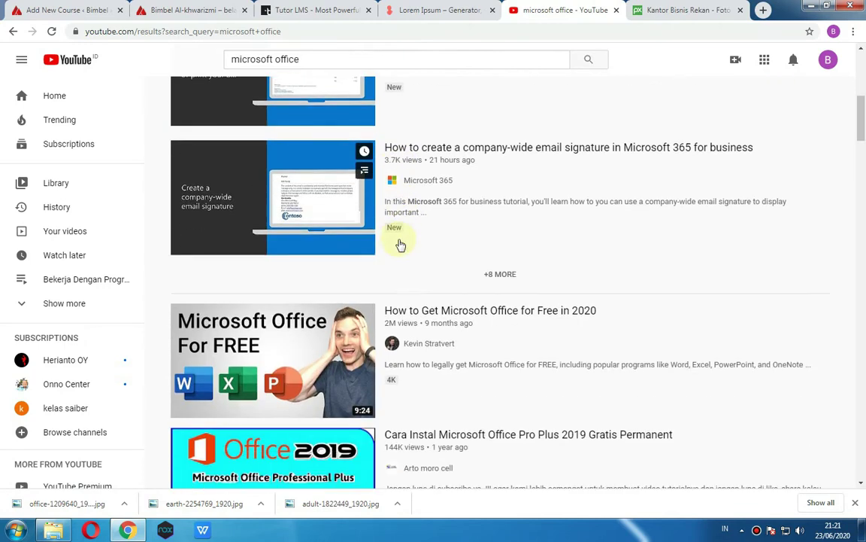
right_click(427, 322)
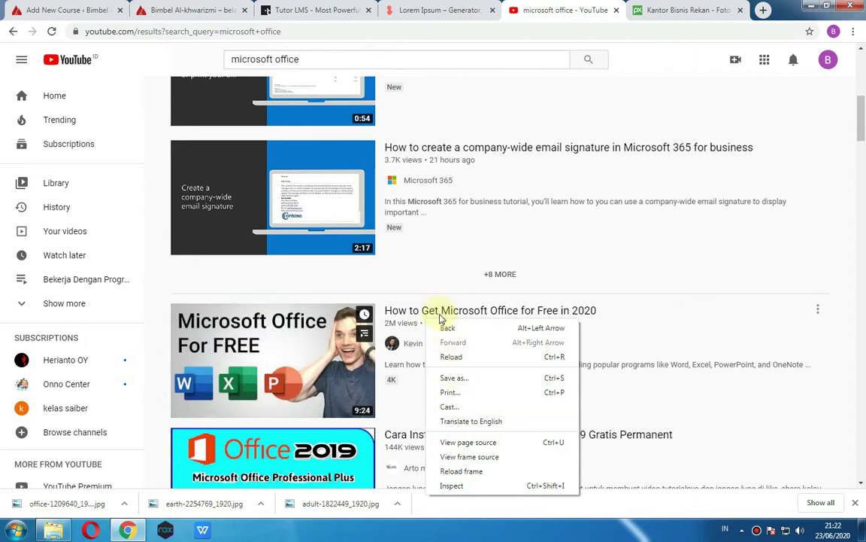
right_click(441, 311)
click(458, 383)
- Return to the new course and set the uploaded office-1209640_1920.jpg as its featured image
click(71, 10)
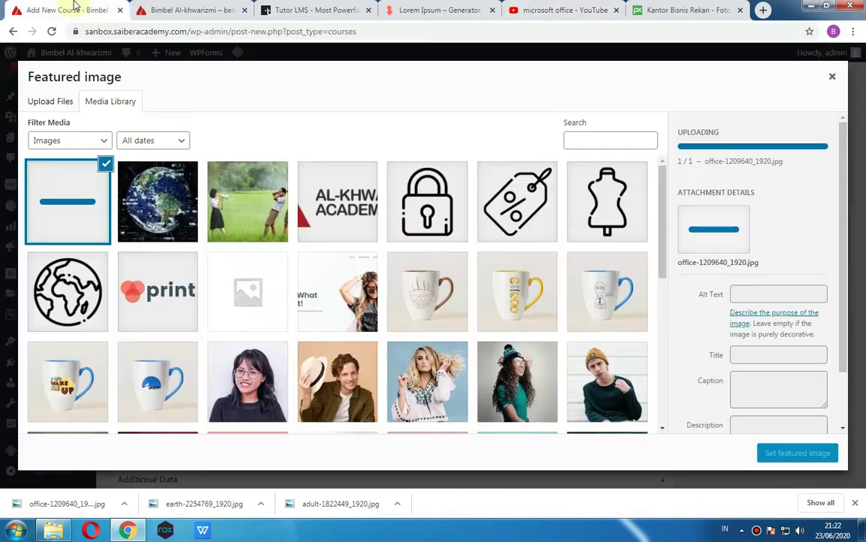
click(773, 452)
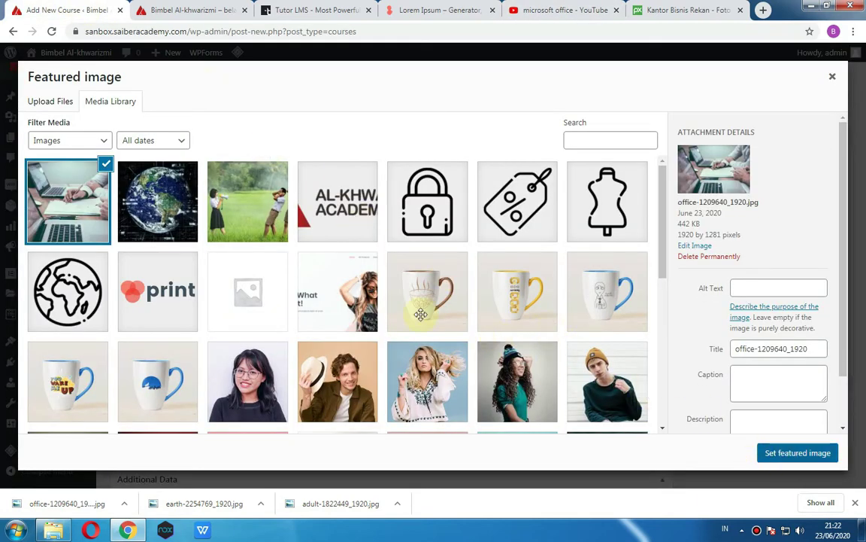
- Set the course intro video source to YouTube and paste the copied video link as its URL
scroll(369, 288, down, 5)
scroll(368, 289, down, 6)
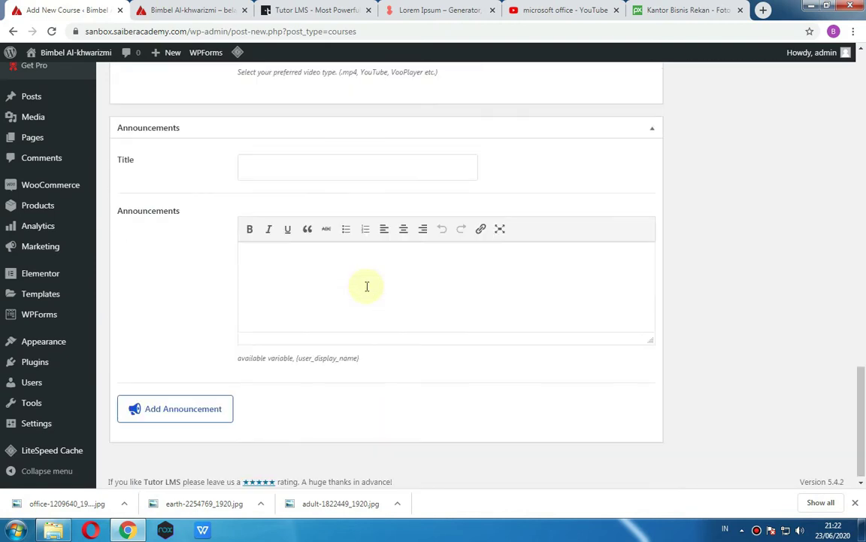
scroll(359, 329, up, 2)
click(343, 222)
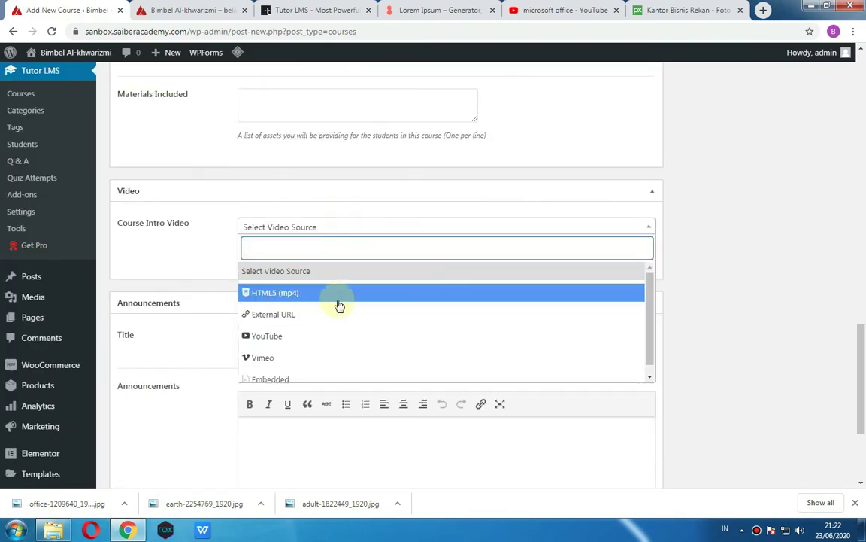
click(335, 339)
right_click(310, 274)
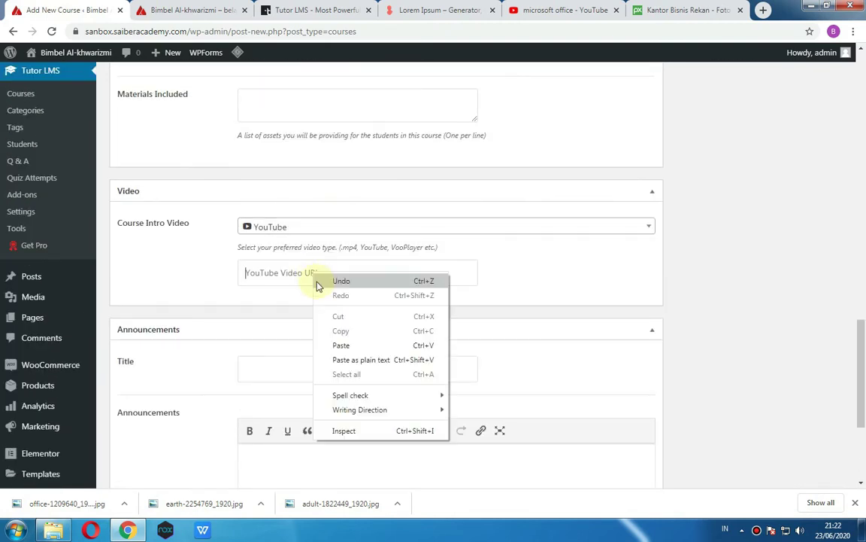
click(343, 344)
- Add a new category named Office to the course and publish the course
scroll(646, 301, up, 15)
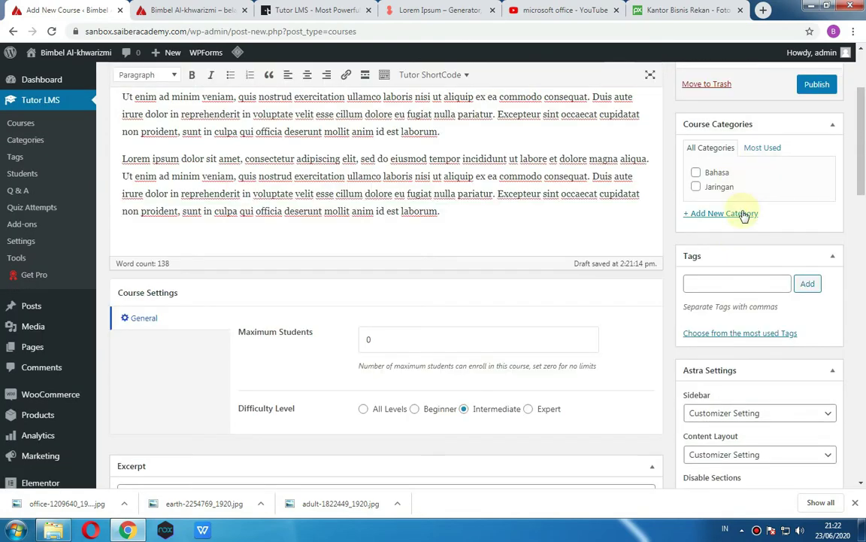
click(743, 215)
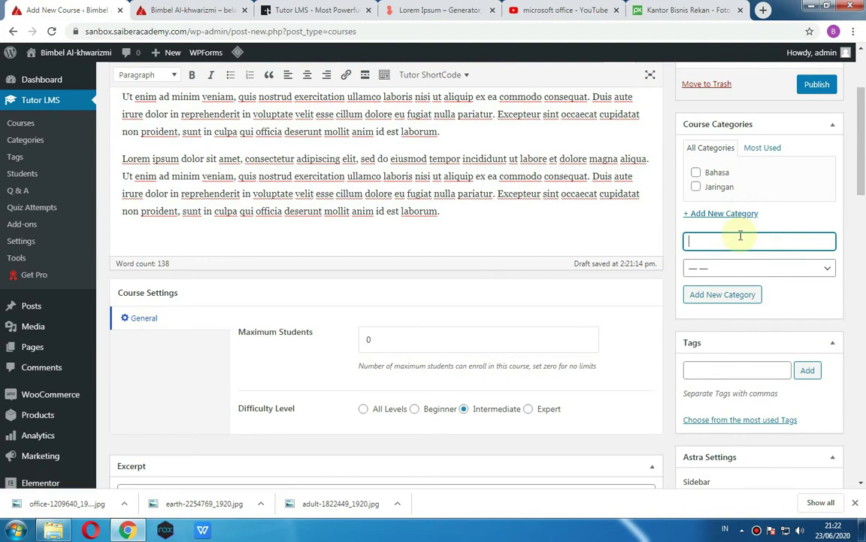
text(Office)
click(743, 297)
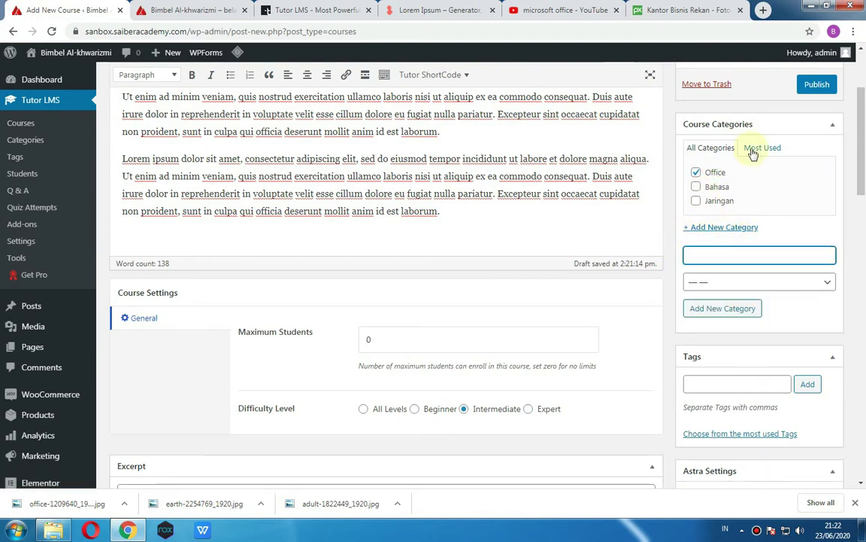
click(815, 85)
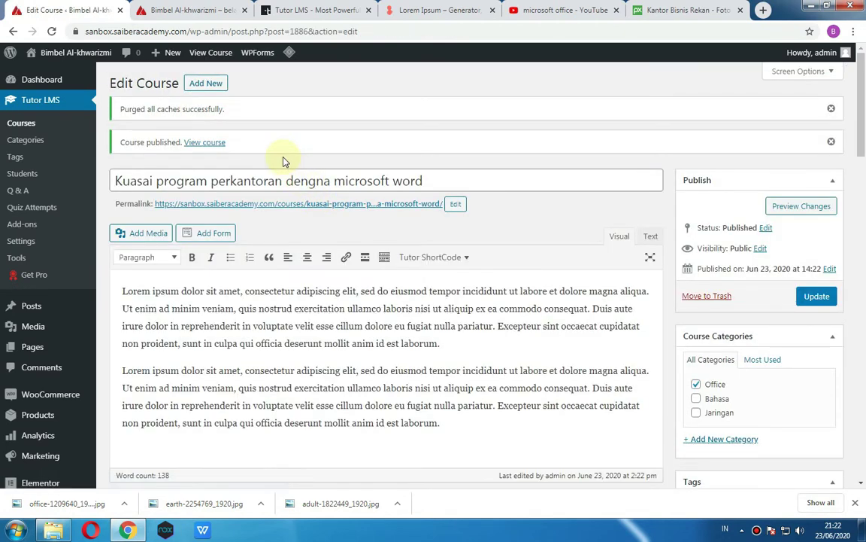
- Start another new course titled Mahir design di CorelDraw, leaving its description empty
click(207, 84)
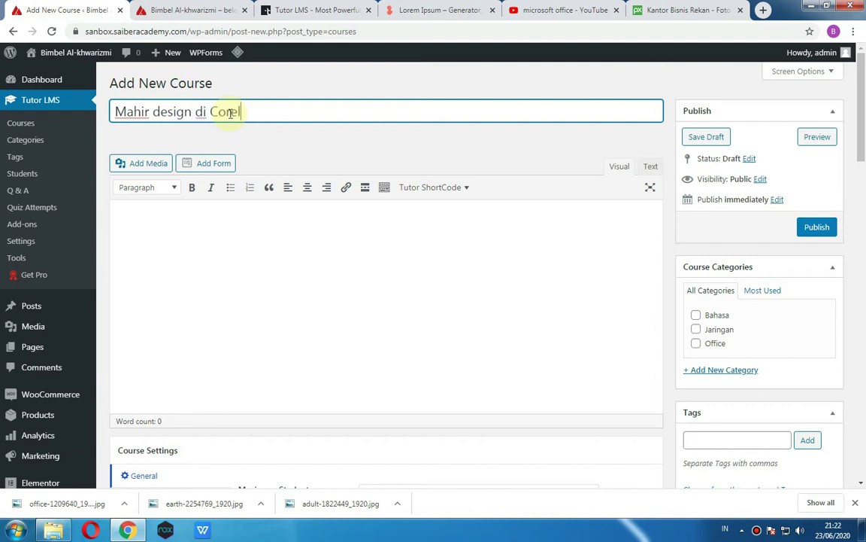
click(325, 257)
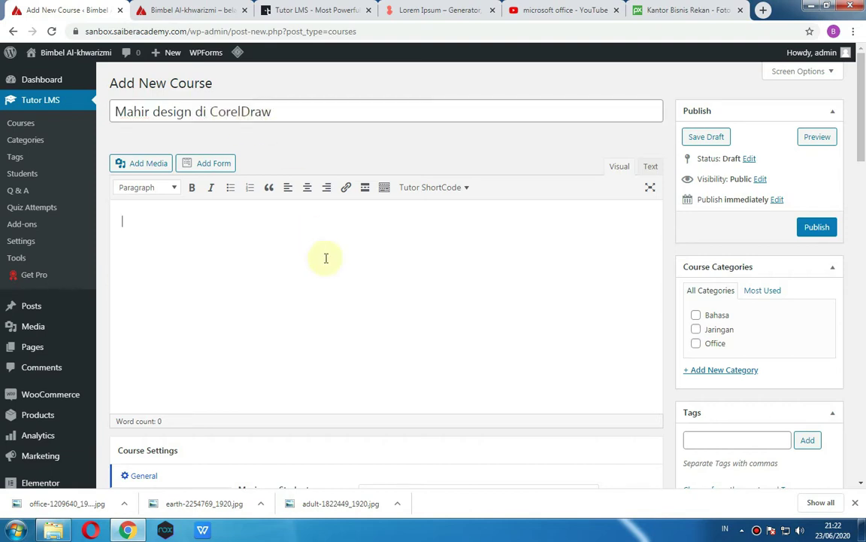
text(https://www.youtube.com/watch?v=DuQyKM7_V-Y)
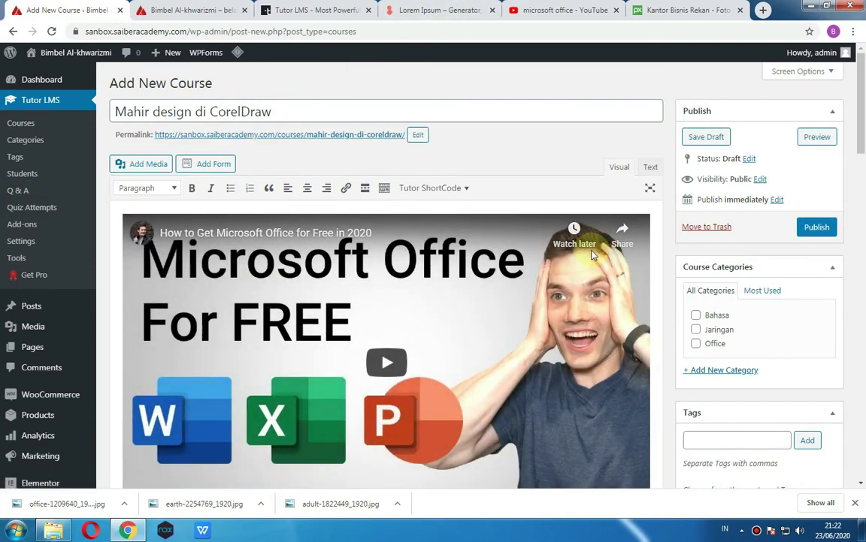
key(ctrl+z)
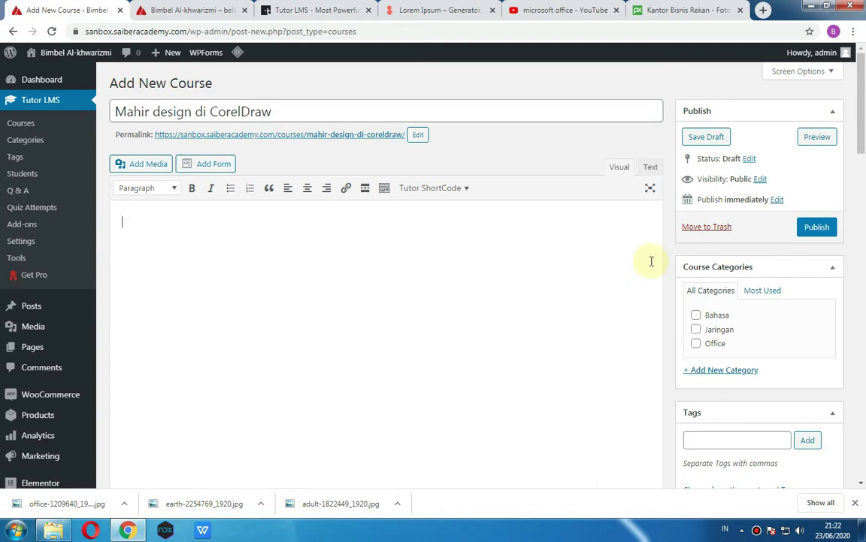
- Generate 5 paragraphs of placeholder text on loremipsum.io and paste them as the new course's description
click(531, 9)
click(416, 10)
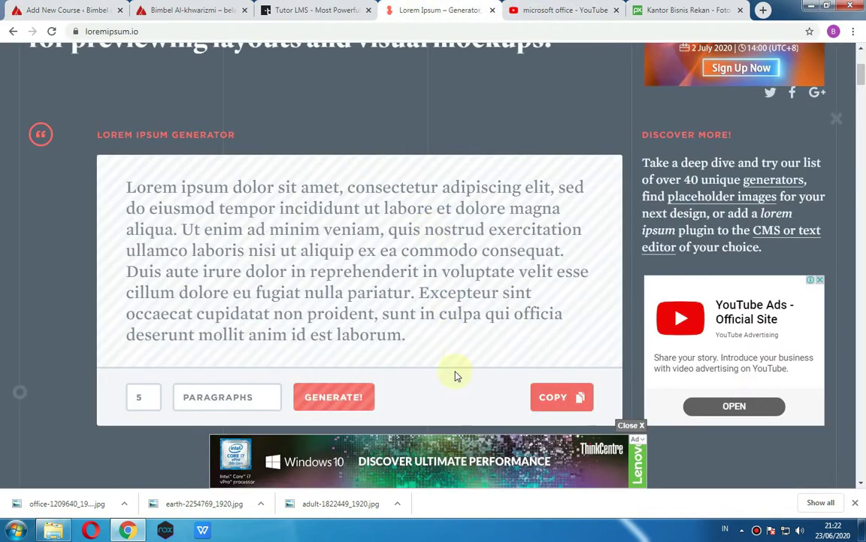
click(317, 404)
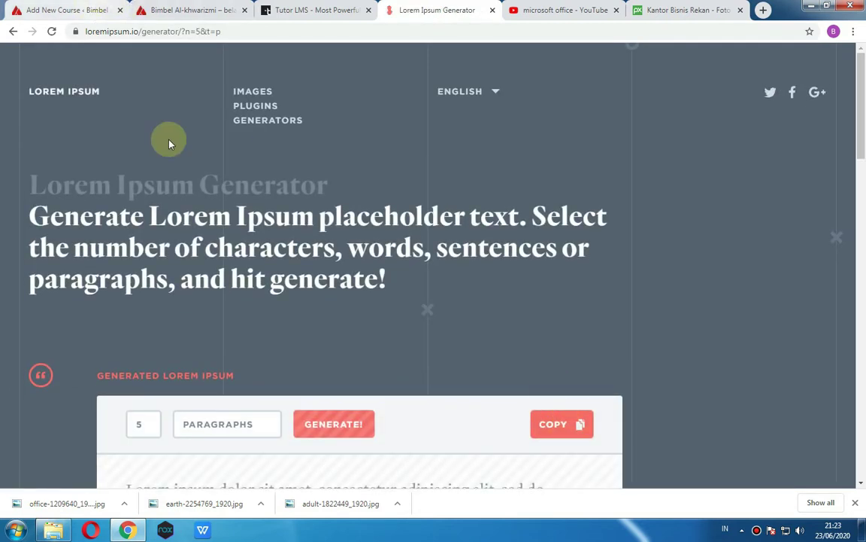
click(557, 427)
click(83, 9)
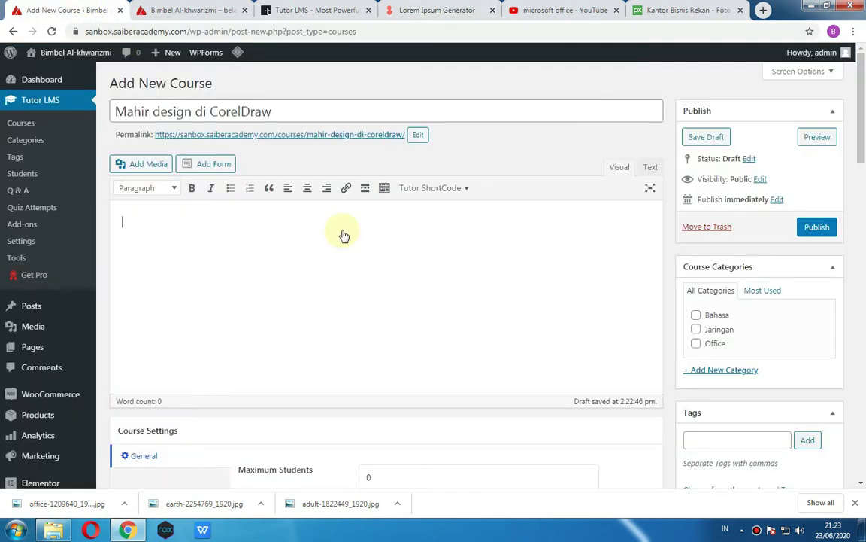
key(ctrl+v)
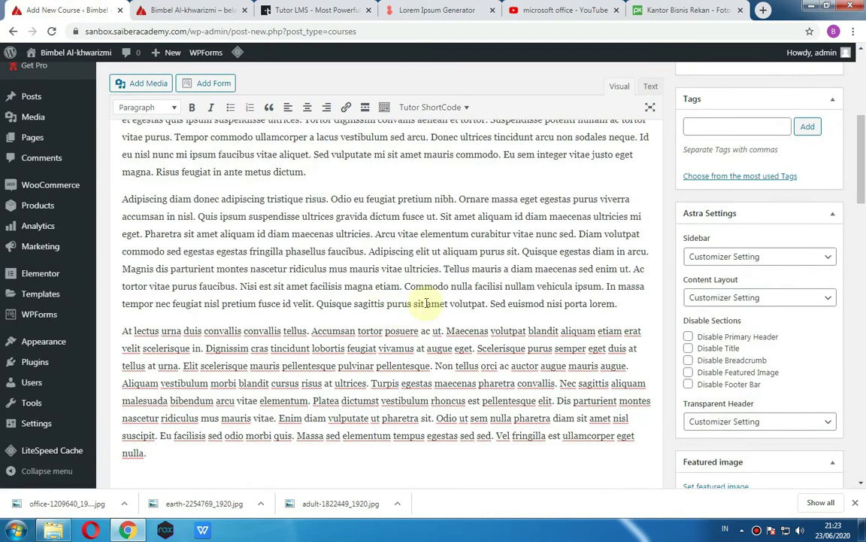
- Return to YouTube and search for coreldraw
scroll(387, 304, up, 5)
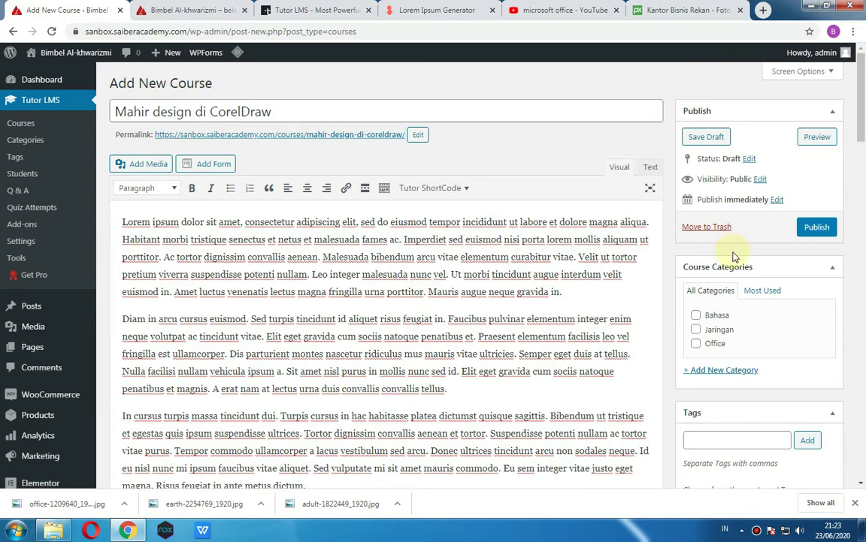
scroll(735, 257, down, 5)
click(558, 9)
drag(352, 62, 88, 41)
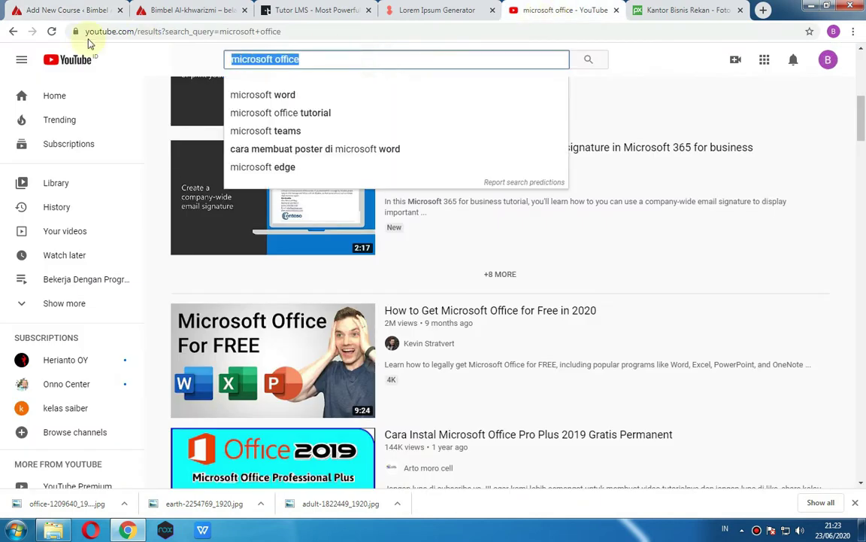
text(coreldraw)
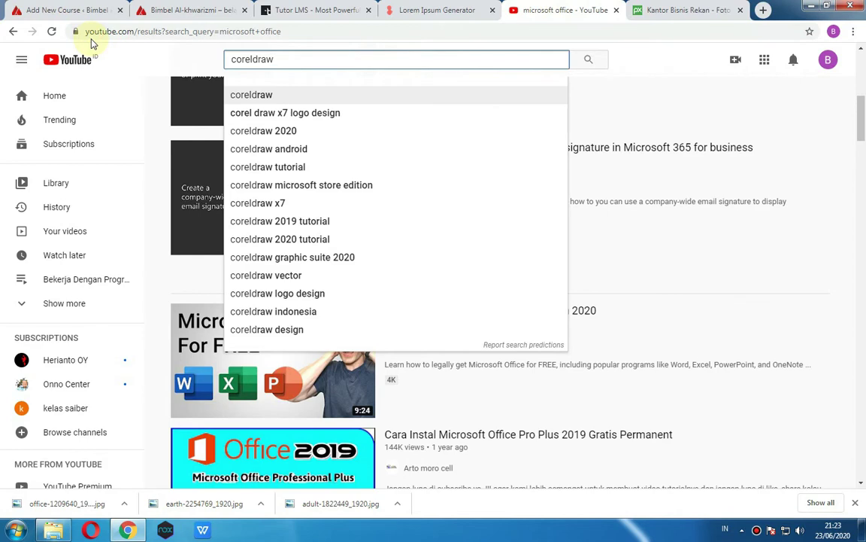
key(Return)
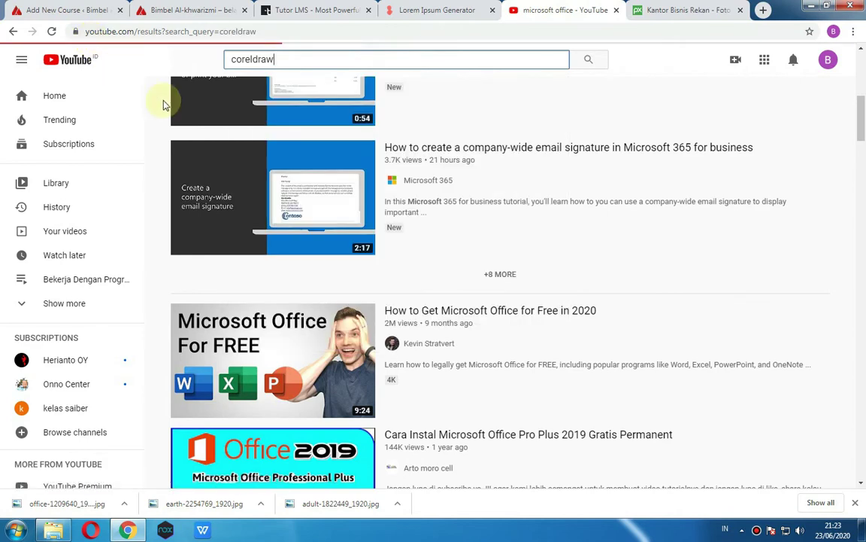
- Copy the link address of the video MEMBUAT DESAIN INFO QURBAN DENGAN COREL DRAW
scroll(376, 223, down, 1)
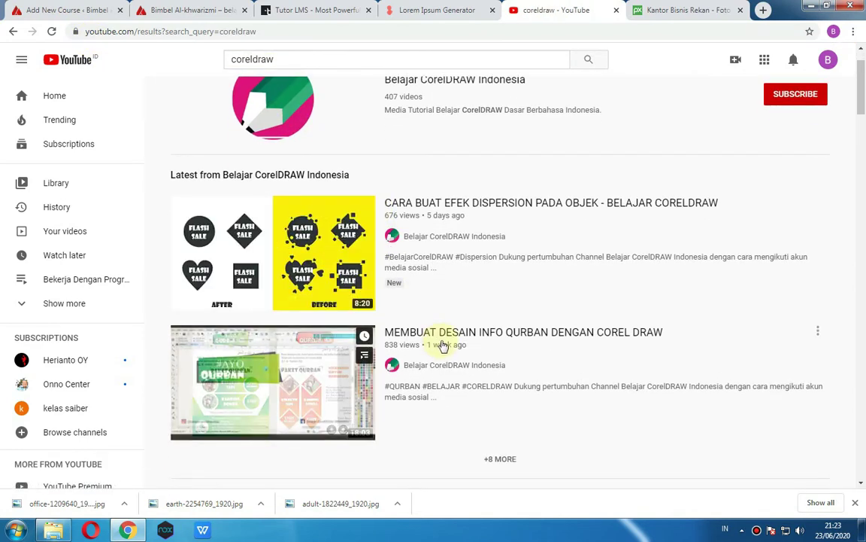
right_click(448, 340)
click(486, 405)
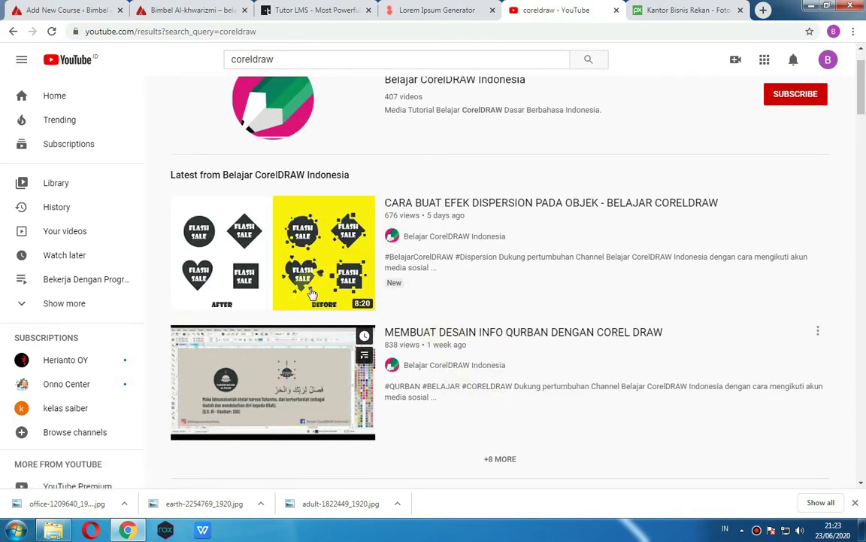
- Set the CorelDraw course's intro video source to YouTube and paste the copied Qurban design video link as its URL
click(45, 10)
scroll(491, 297, down, 20)
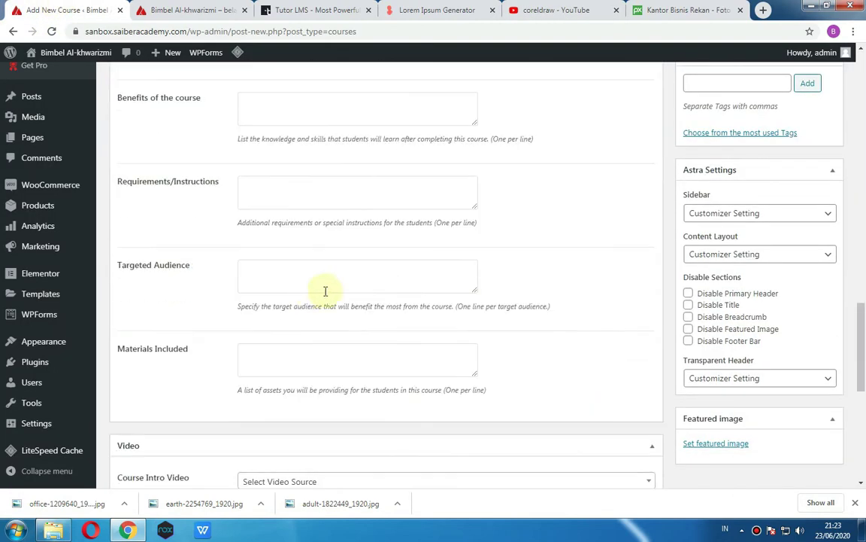
scroll(331, 211, up, 3)
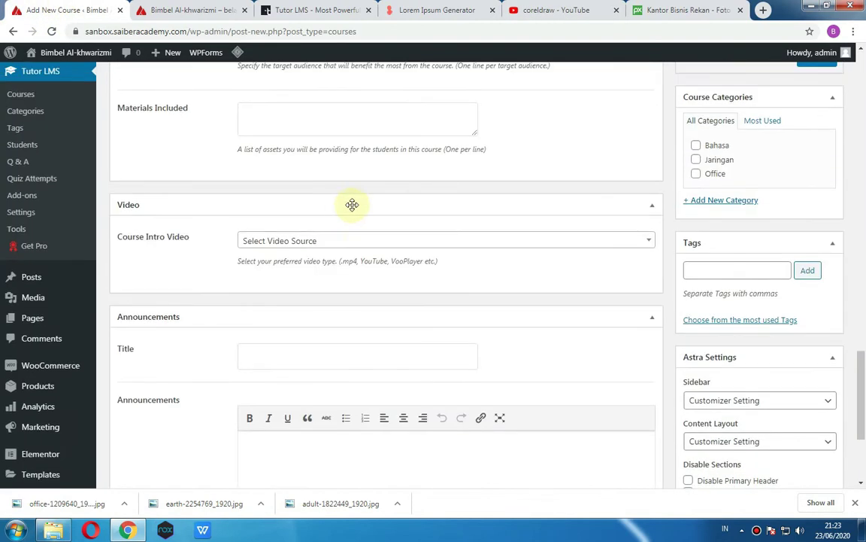
click(363, 242)
click(334, 351)
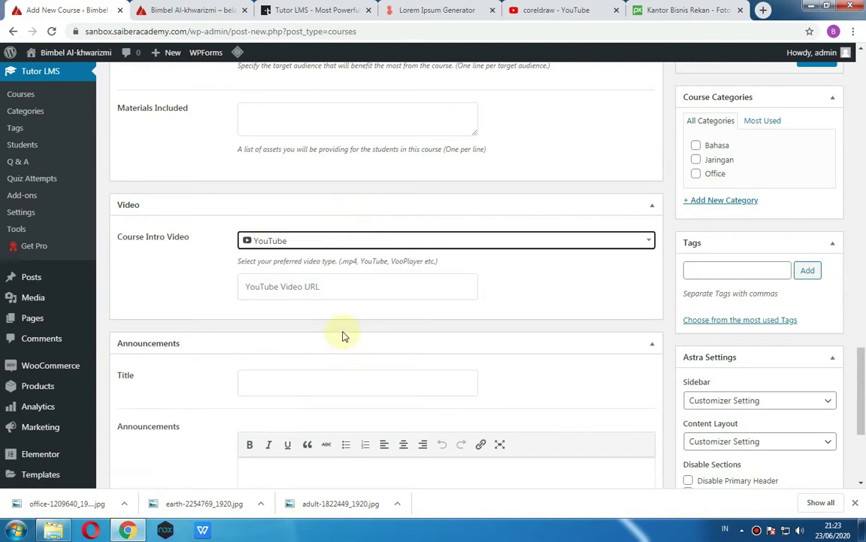
click(359, 284)
key(ctrl+v)
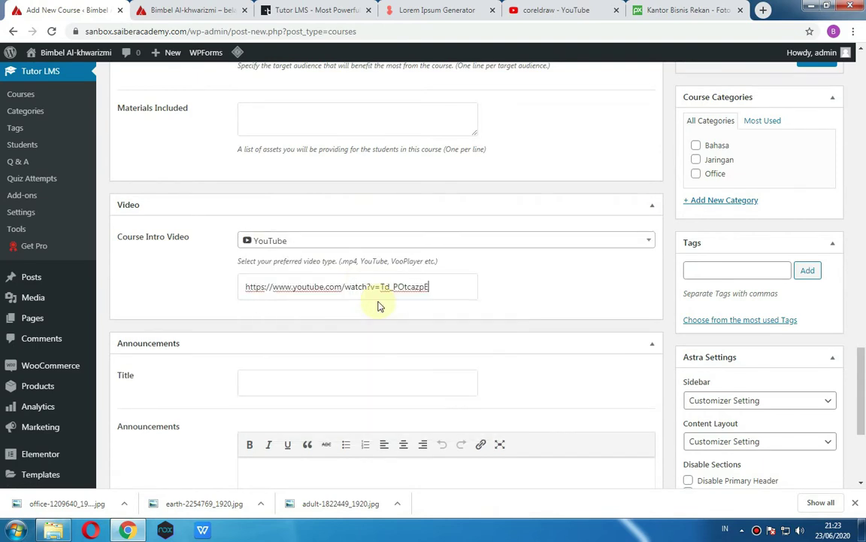
- Add a new course category named design to the CorelDraw course and publish the course
click(722, 201)
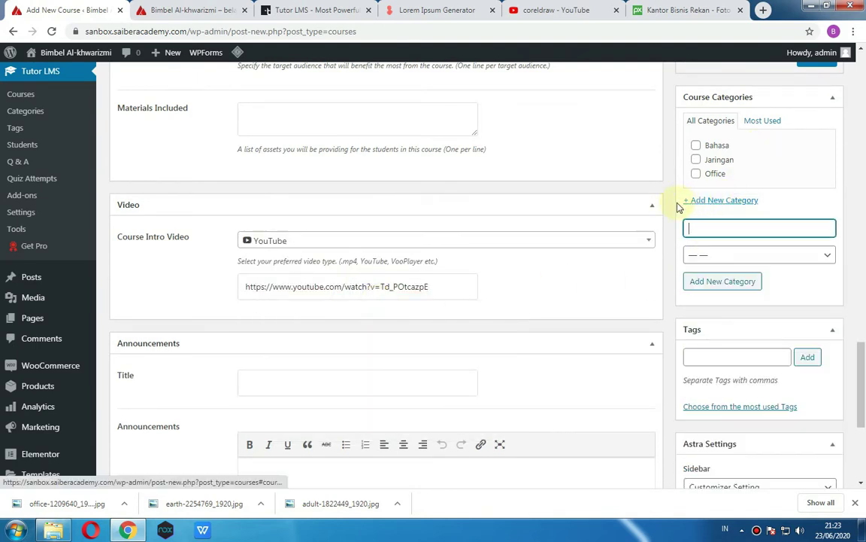
click(737, 279)
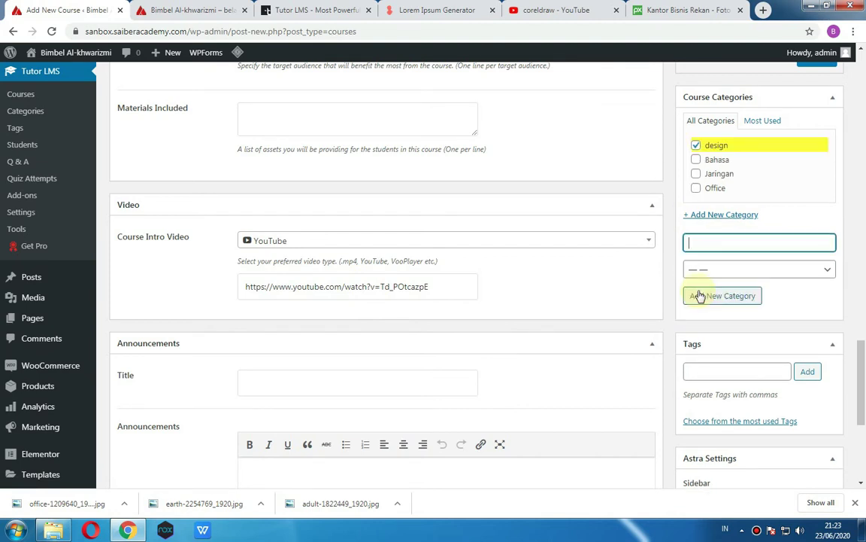
scroll(790, 249, up, 4)
click(814, 210)
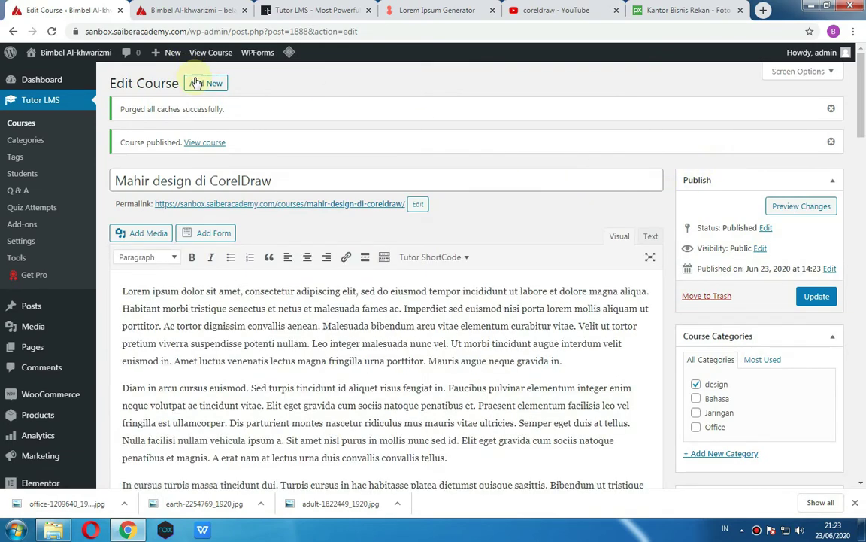
- Open the course list in a new tab to review the published courses, and return to the CorelDraw course
middle_click(18, 131)
click(161, 10)
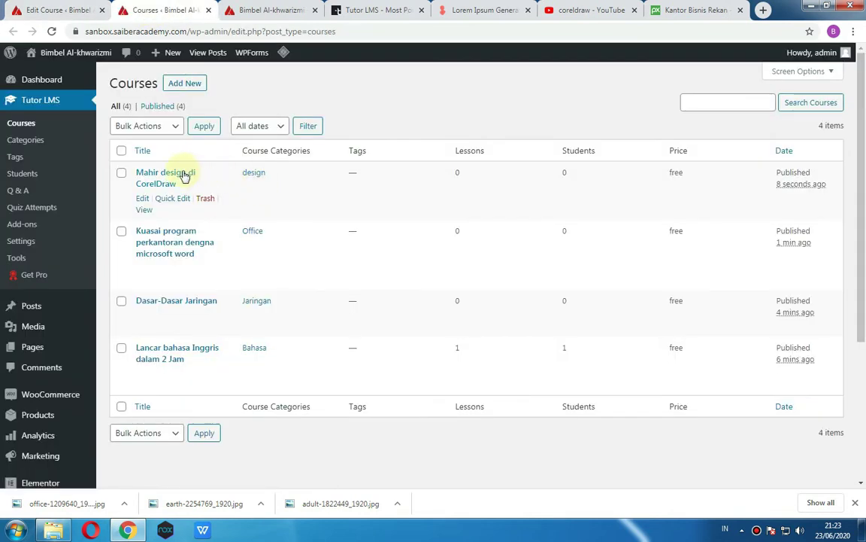
click(58, 10)
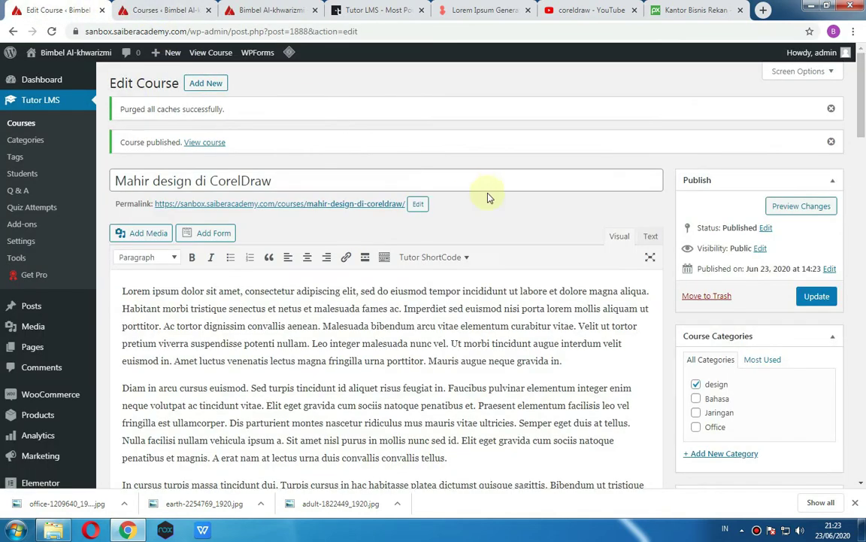
- Start a new course, discarding the unsaved title change on the CorelDraw course, and title it Produktif Dengan Microsotf Excel
triple_click(256, 179)
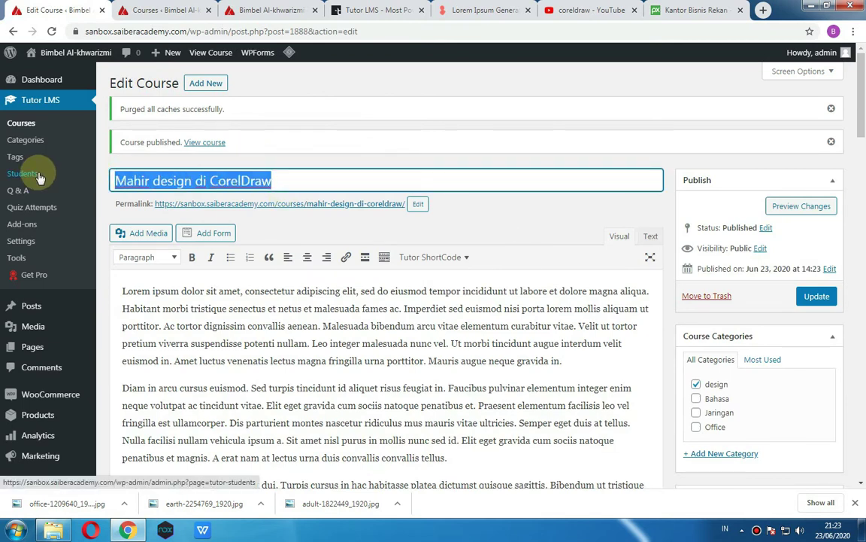
text(P)
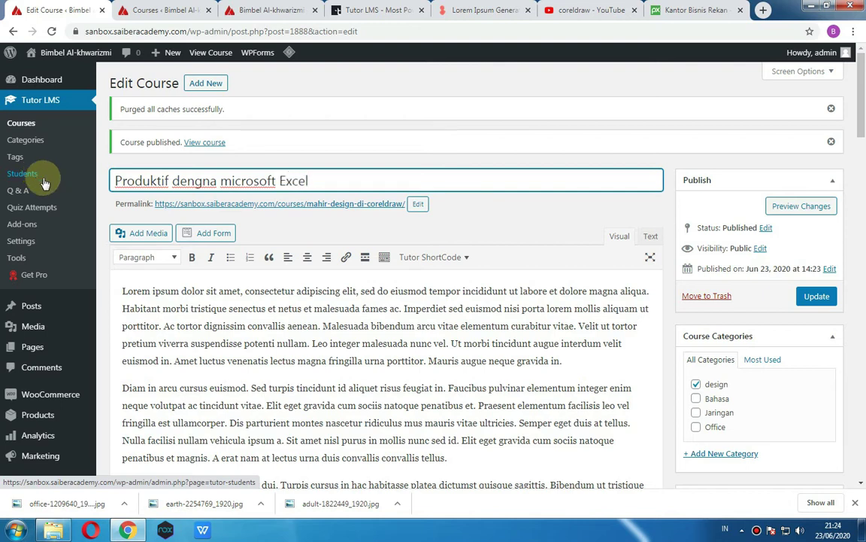
click(213, 85)
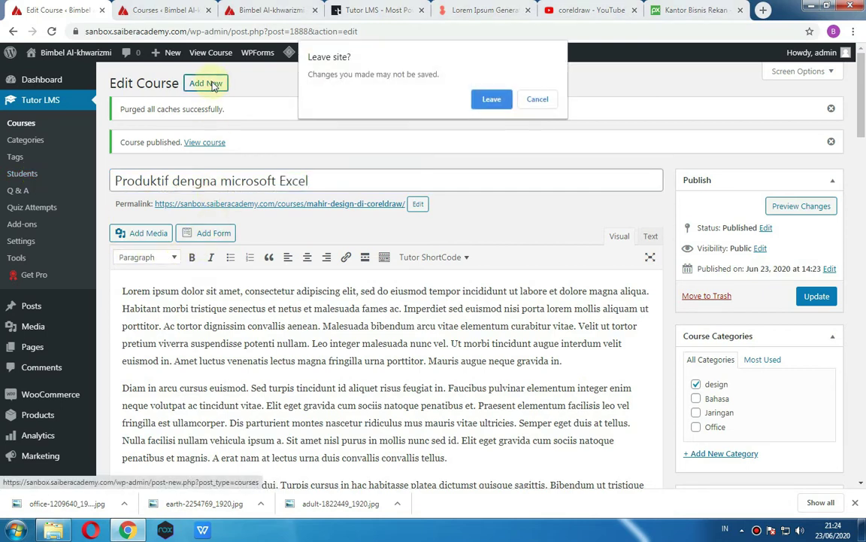
click(488, 99)
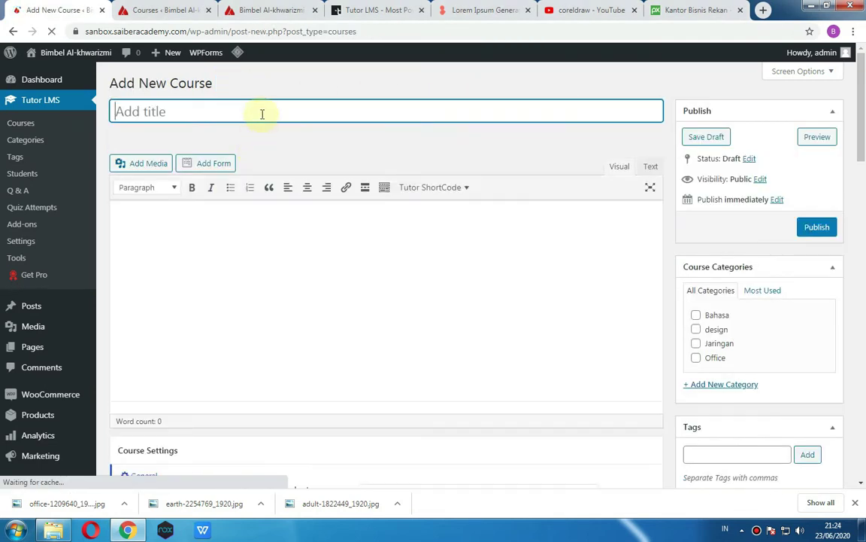
text(Produktif Dengan Microsotf Excel)
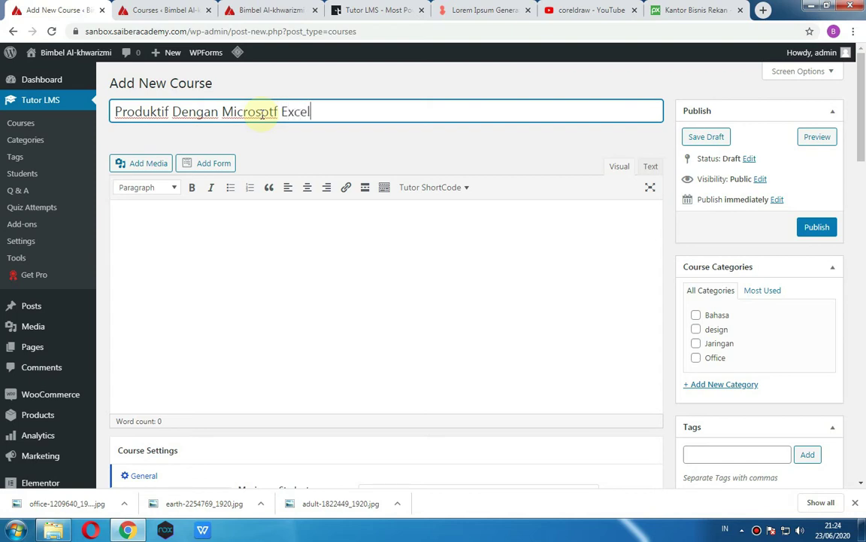
click(263, 253)
key(ctrl+v)
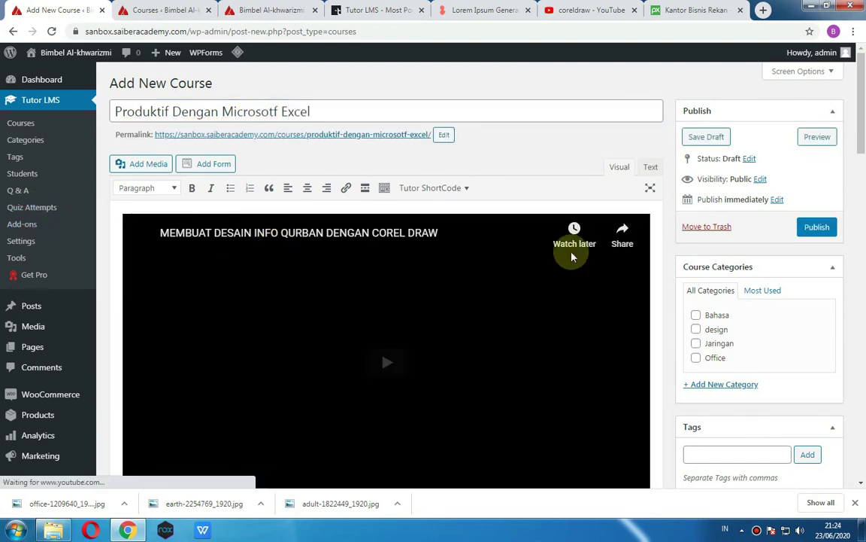
key(ctrl+z)
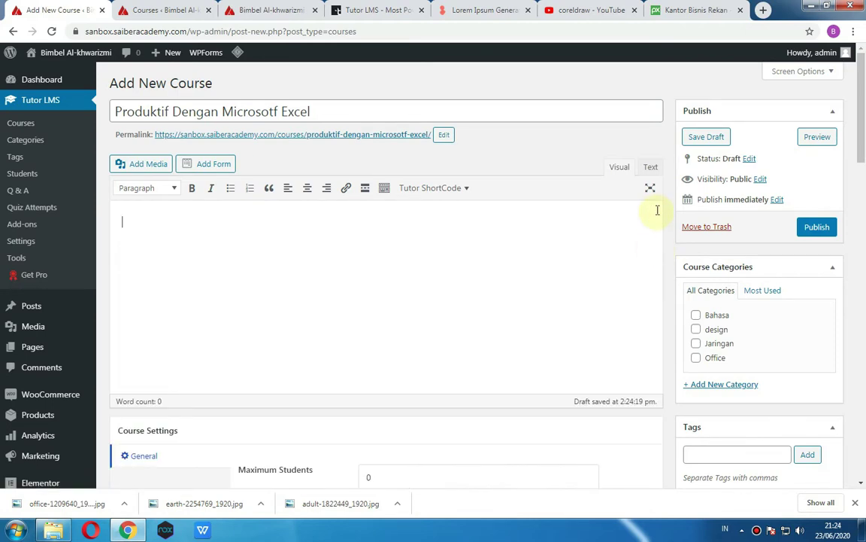
- Copy the 5 generated placeholder paragraphs from loremipsum.io and paste them as the Excel course's description
click(369, 10)
click(482, 9)
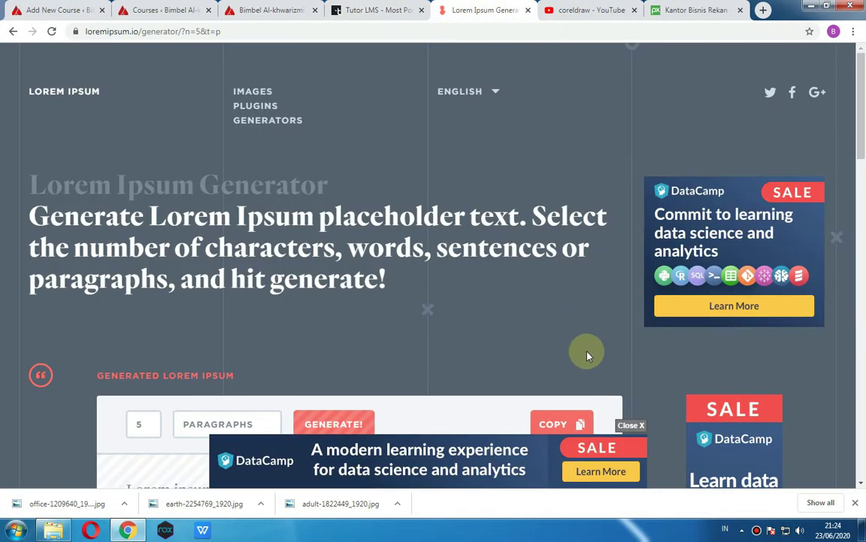
scroll(589, 356, down, 2)
click(556, 315)
click(90, 15)
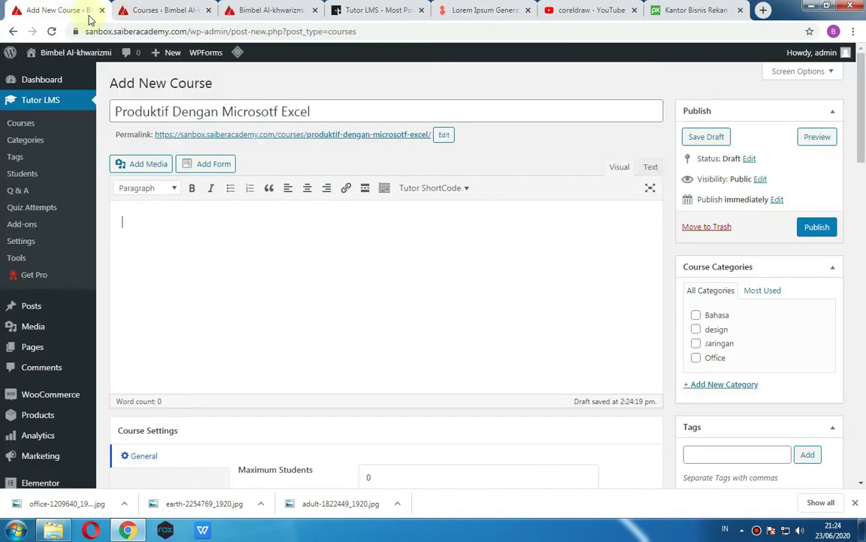
key(ctrl+v)
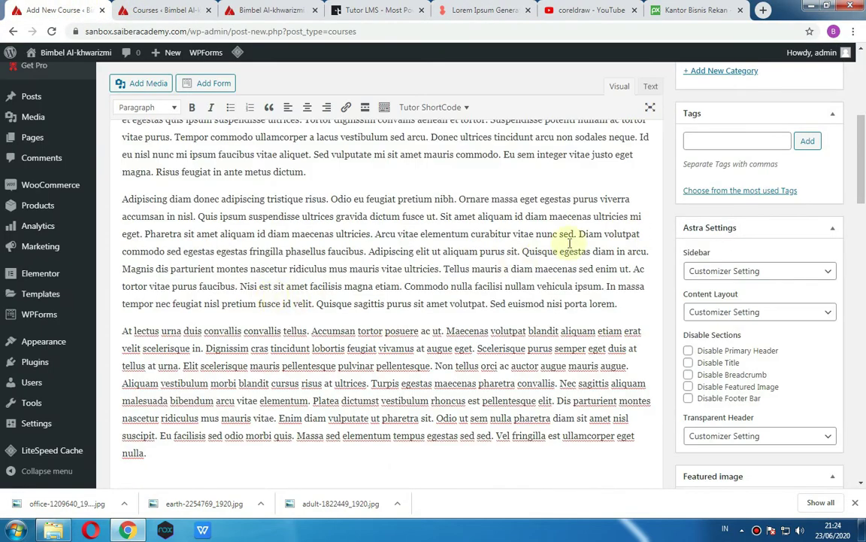
scroll(711, 248, down, 10)
- Switch to YouTube and search for microsoft excel
click(594, 10)
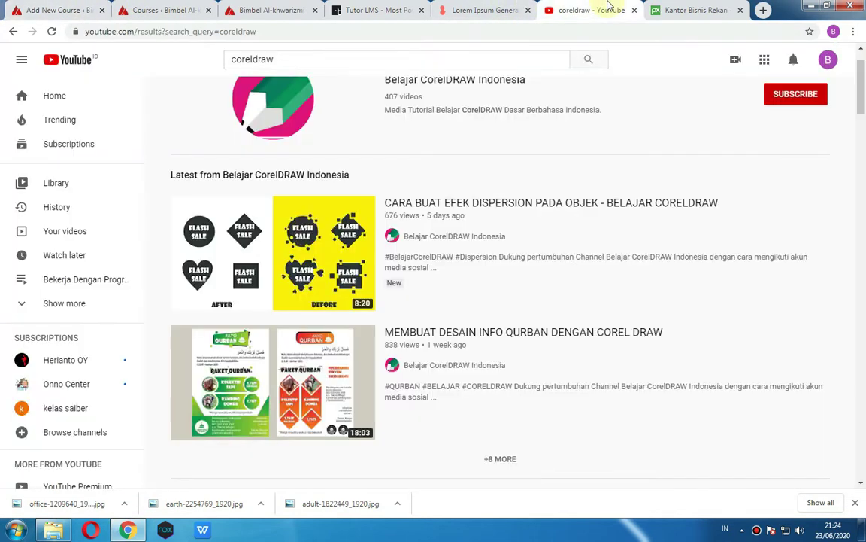
scroll(594, 242, up, 2)
drag(276, 59, 148, 60)
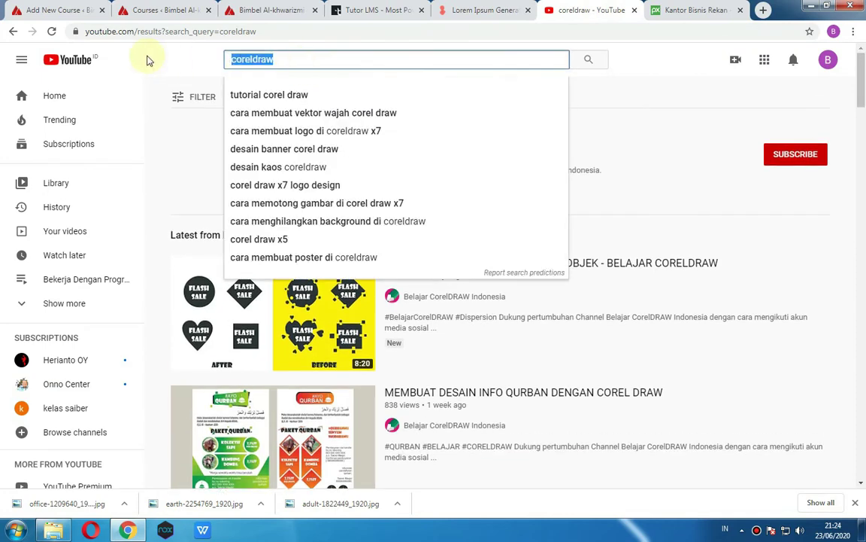
text(microsoft)
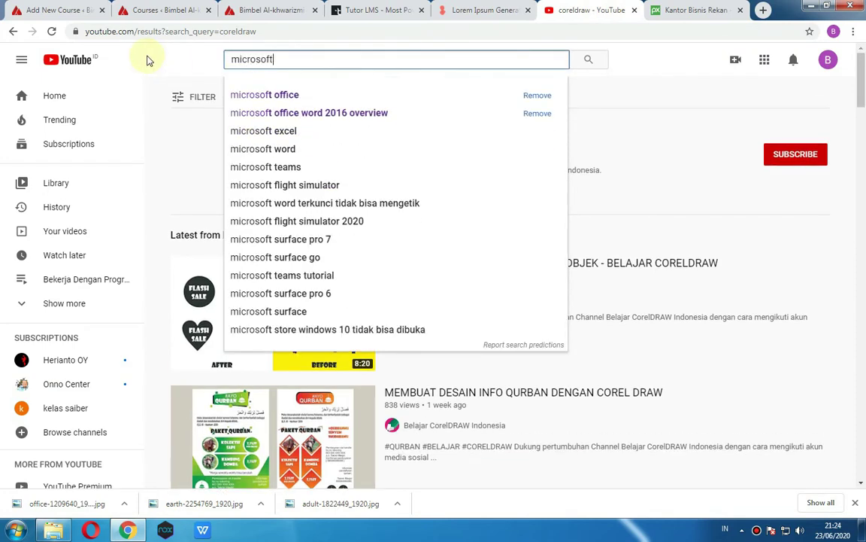
text( excel)
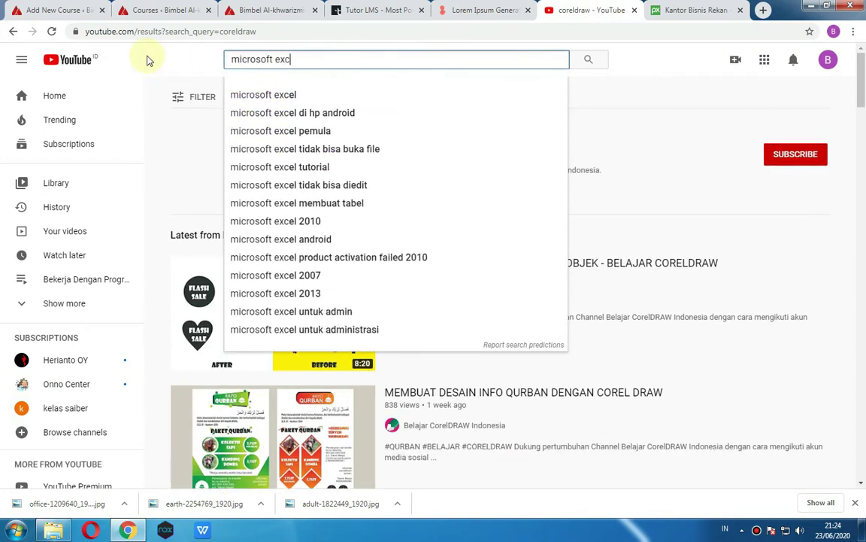
key(Return)
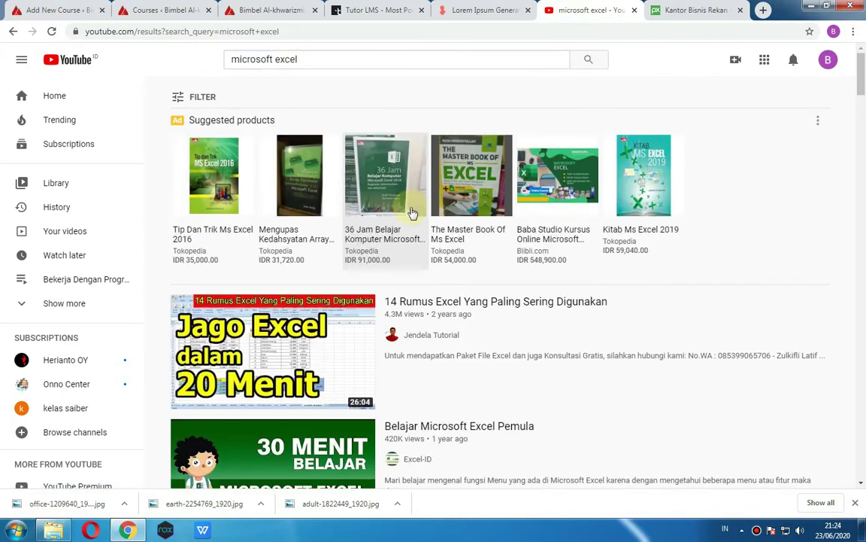
- Copy the link address of the video 14 Rumus Excel Yang Paling Sering Digunakan
scroll(427, 252, down, 2)
right_click(451, 181)
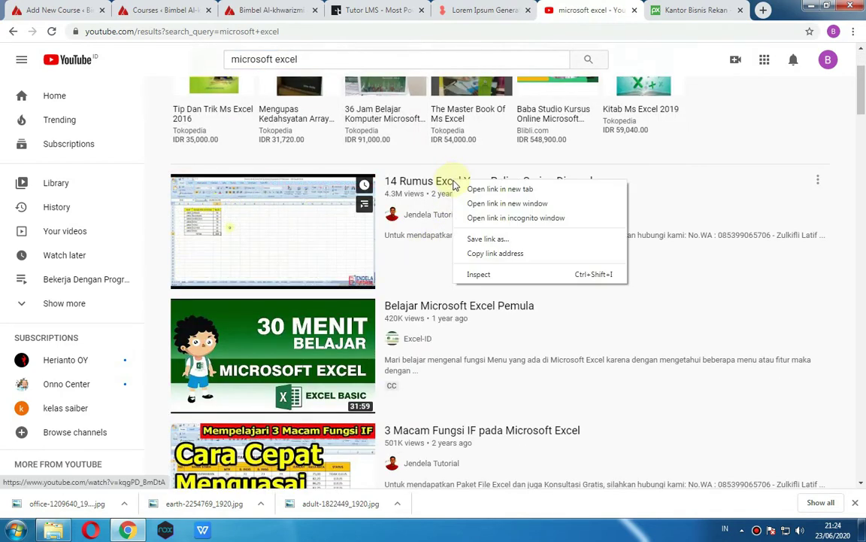
click(473, 251)
- Set the Excel course's intro video source to YouTube and paste the copied Excel formulas video link as its URL
click(64, 10)
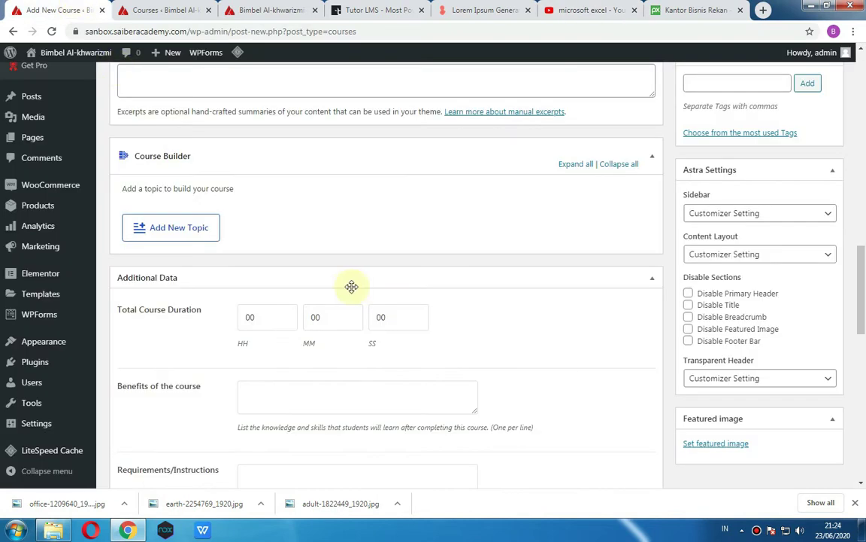
scroll(339, 306, down, 10)
scroll(373, 202, up, 2)
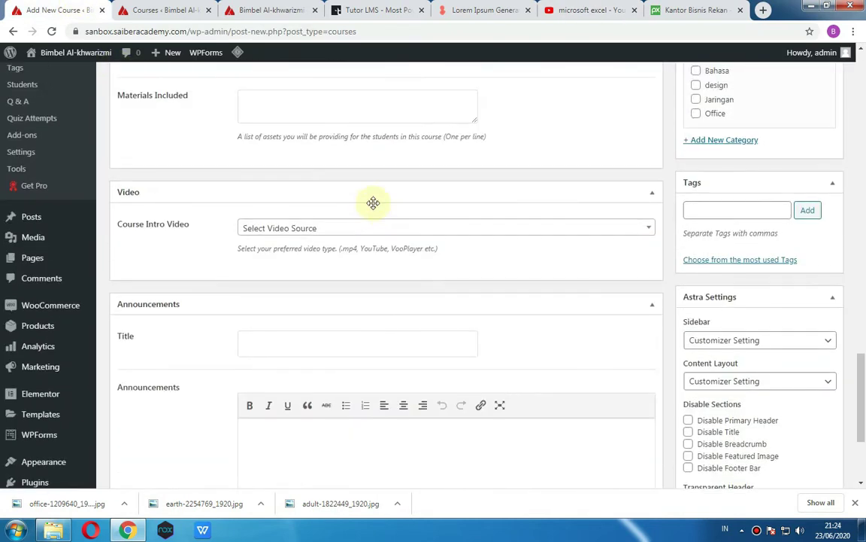
click(390, 227)
click(382, 337)
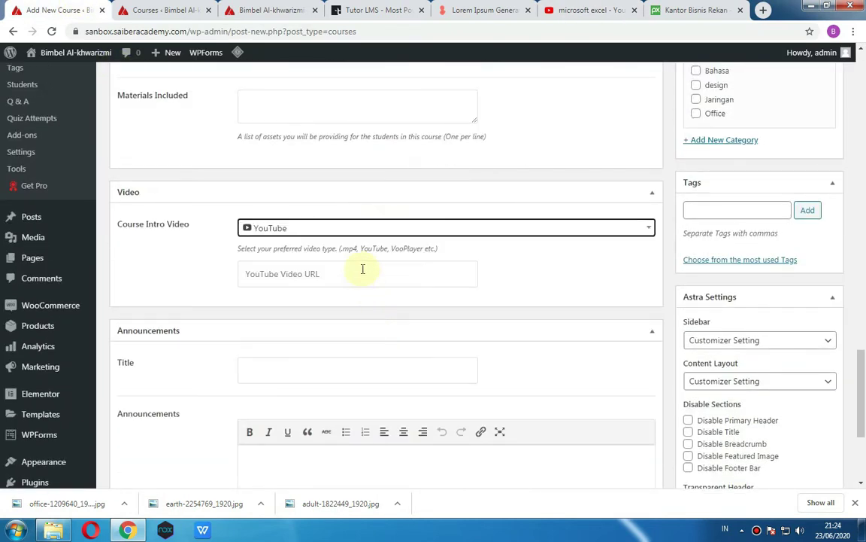
click(362, 270)
key(ctrl+v)
- Assign the Excel course to the Office category and publish it
scroll(687, 235, up, 6)
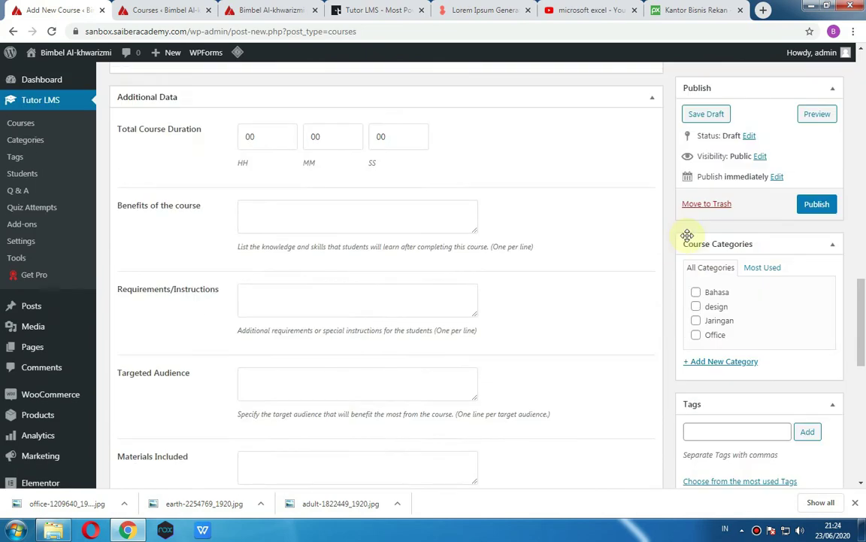
click(816, 205)
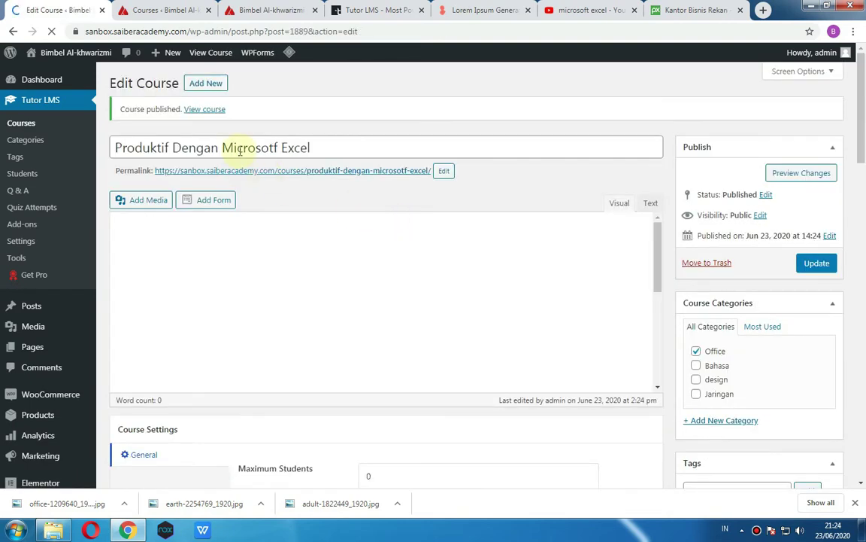
- Start another new course titled CCNA For Dummies
click(217, 84)
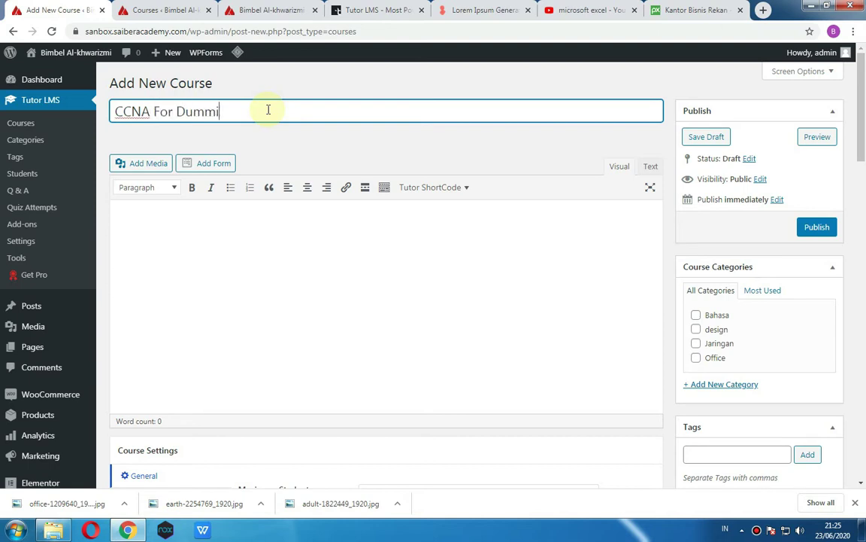
click(318, 273)
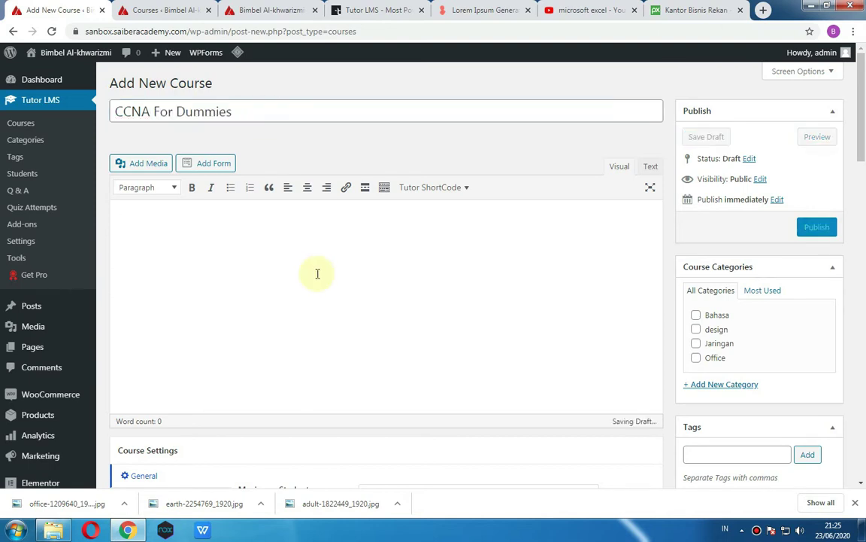
text(https://www.youtube.com/watch?v=kqgPD_BmDtA)
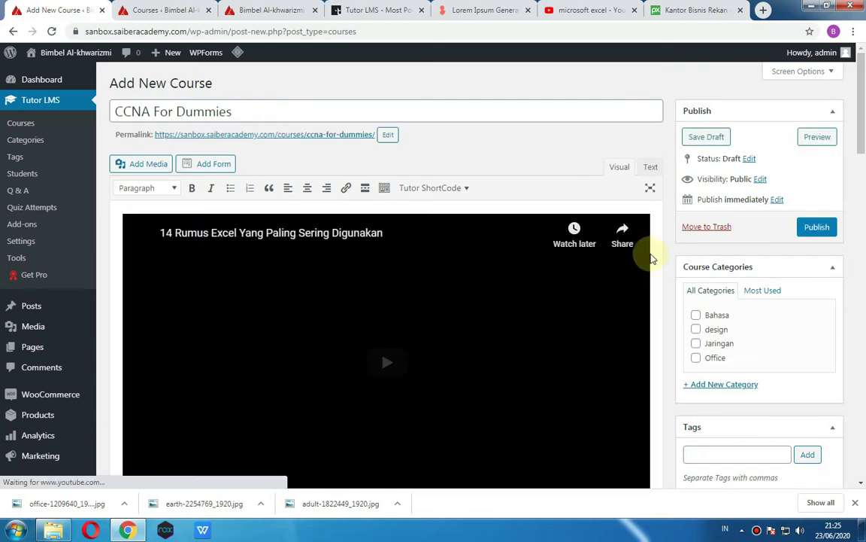
click(651, 256)
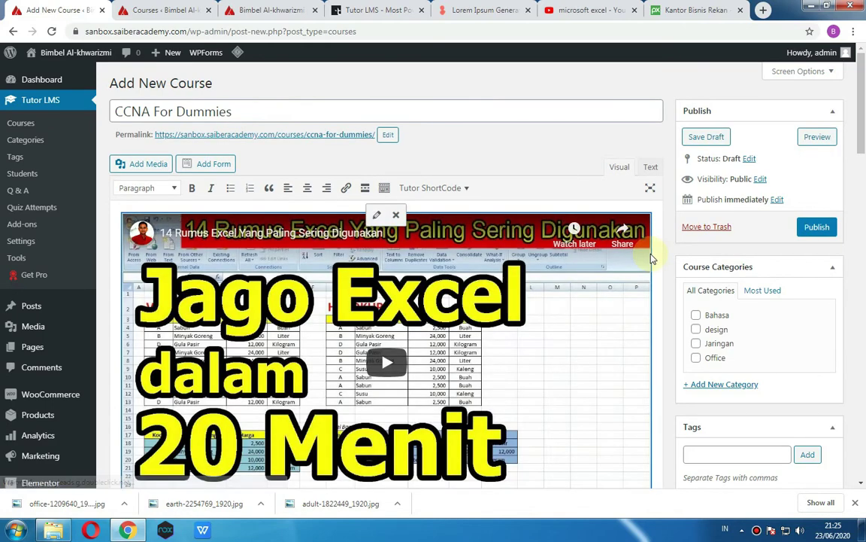
key(Delete)
- Copy the 5 placeholder paragraphs from loremipsum.io and paste them as the CCNA For Dummies course's description
click(488, 12)
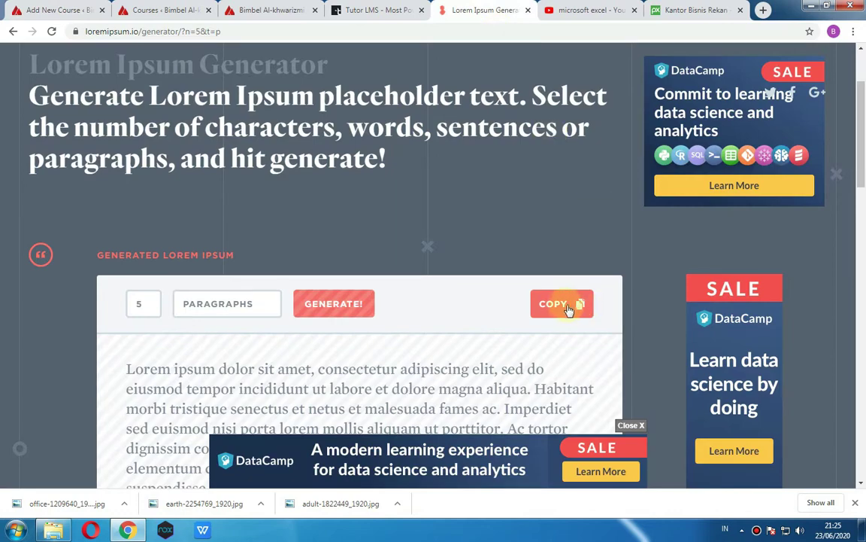
click(566, 304)
click(64, 10)
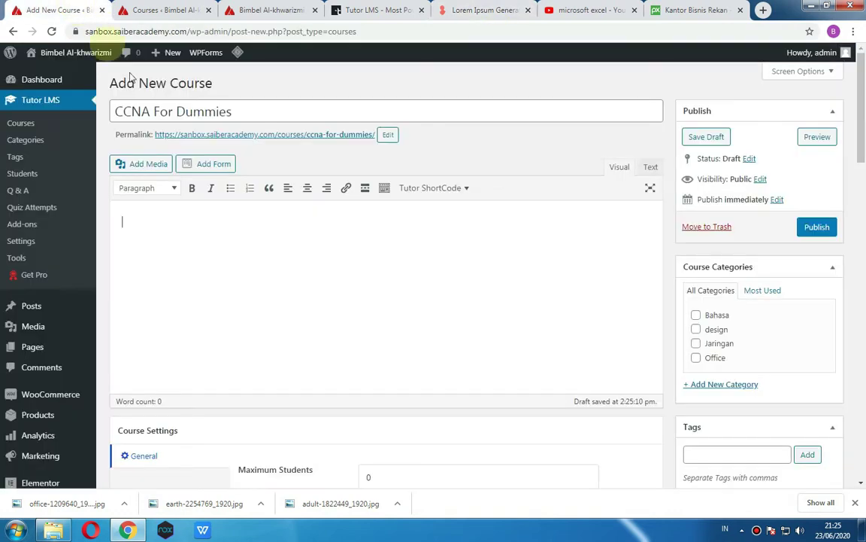
click(333, 287)
key(ctrl+v)
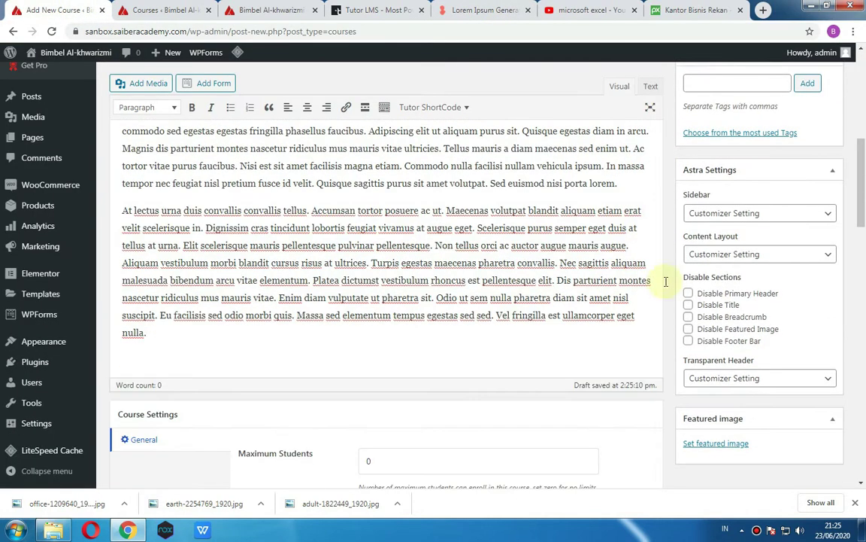
scroll(692, 290, up, 2)
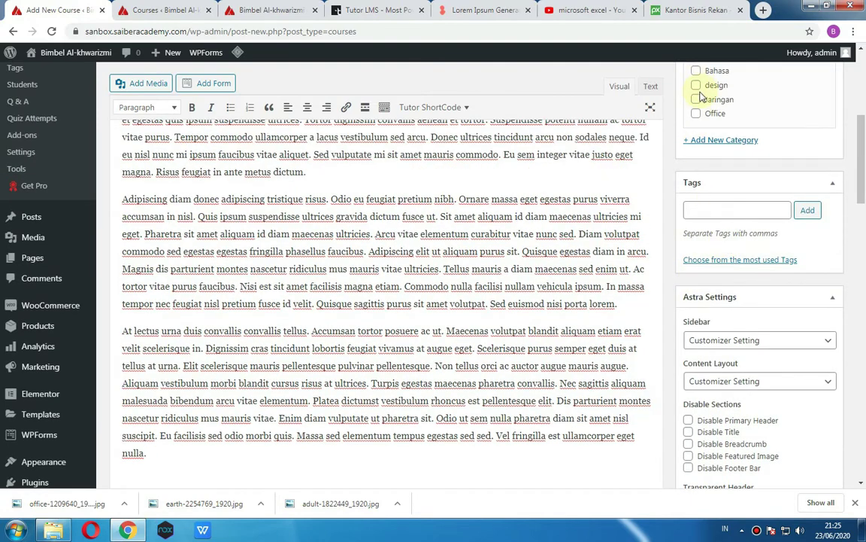
scroll(445, 315, down, 12)
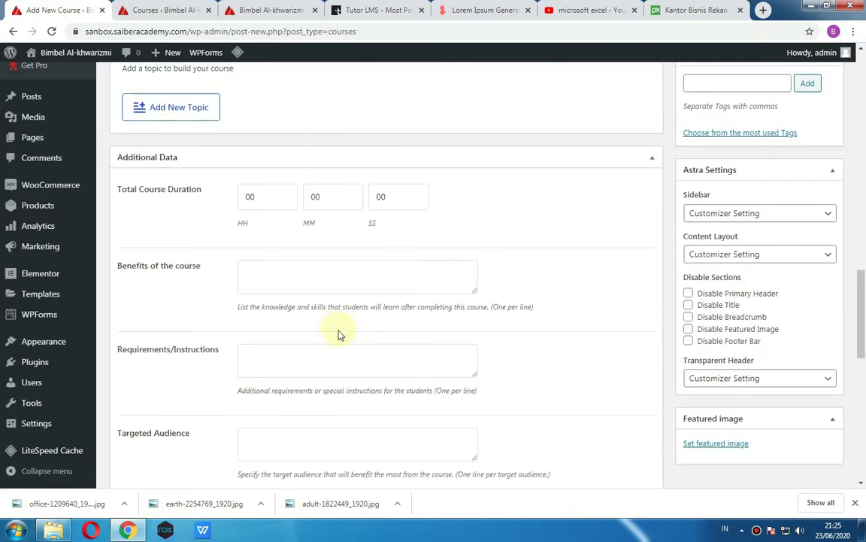
- Set the CCNA For Dummies course's intro video source to YouTube
scroll(338, 331, down, 5)
click(344, 288)
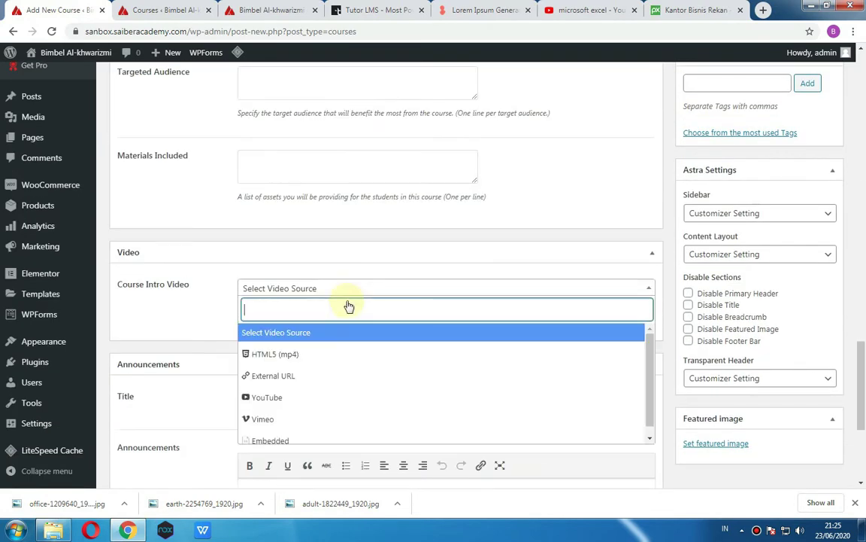
click(342, 397)
- Search YouTube for "ccna training" and copy the link of the CCNA 100-105 ICND1 Day 1 course introduction video
click(587, 10)
drag(308, 60, 128, 55)
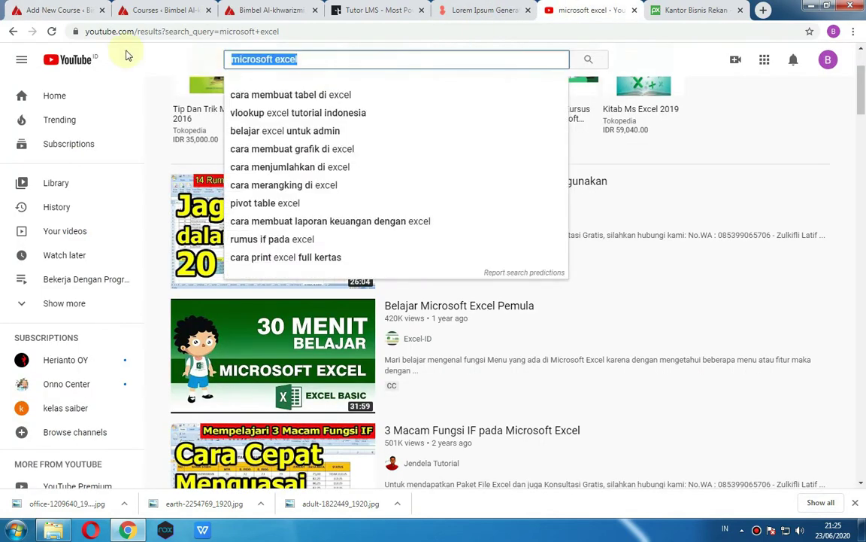
text(ccn)
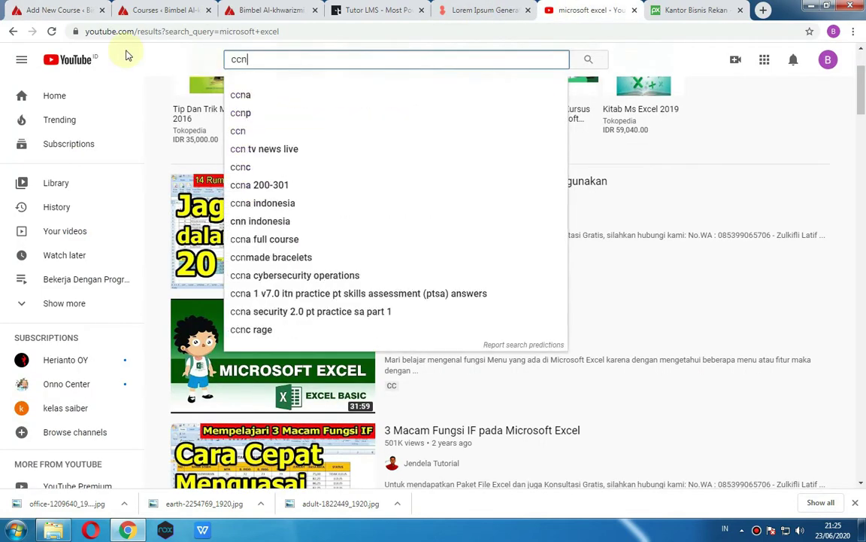
text(a training)
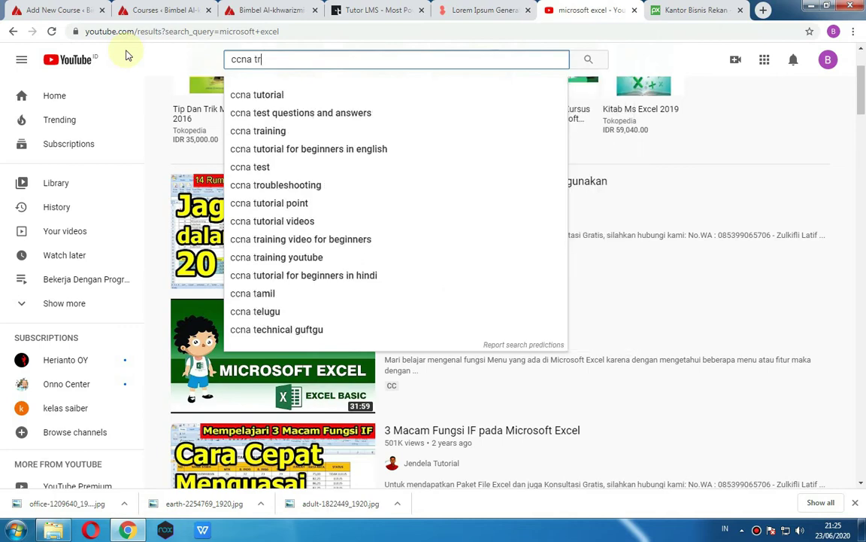
key(Return)
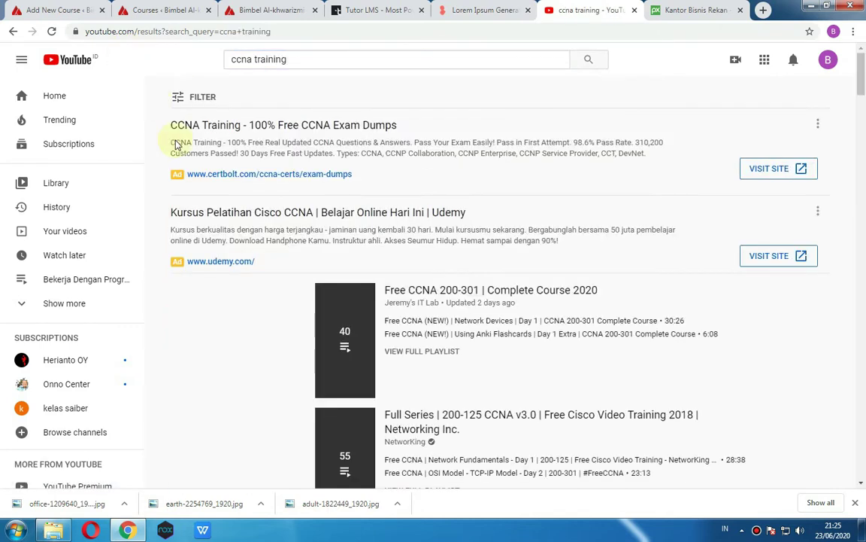
scroll(316, 271, down, 2)
scroll(354, 254, down, 6)
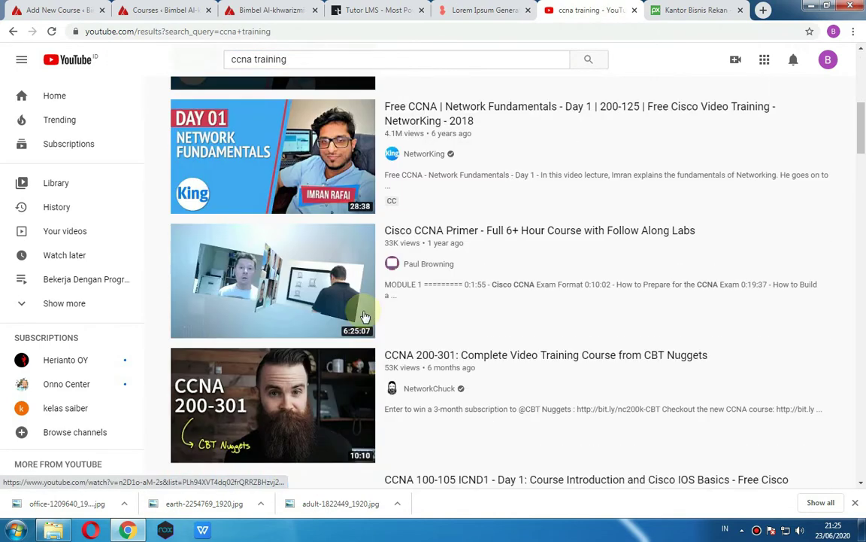
scroll(382, 316, down, 2)
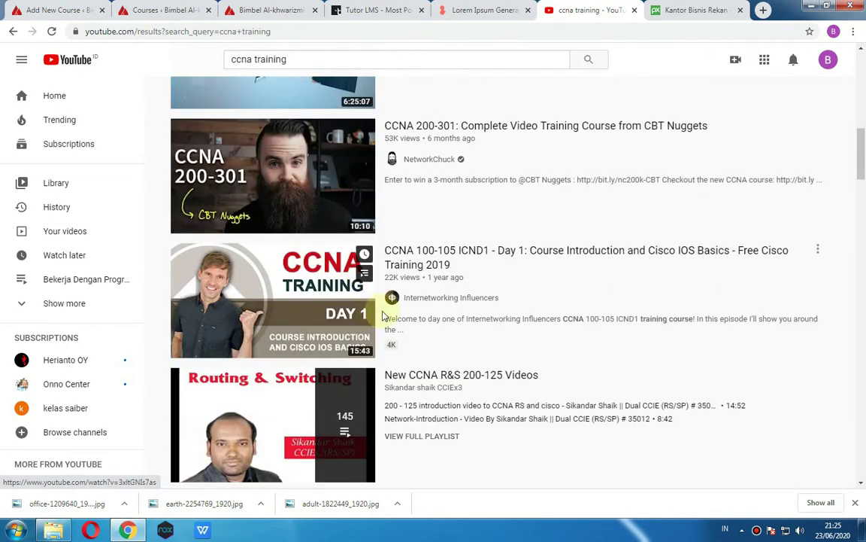
right_click(444, 251)
click(466, 325)
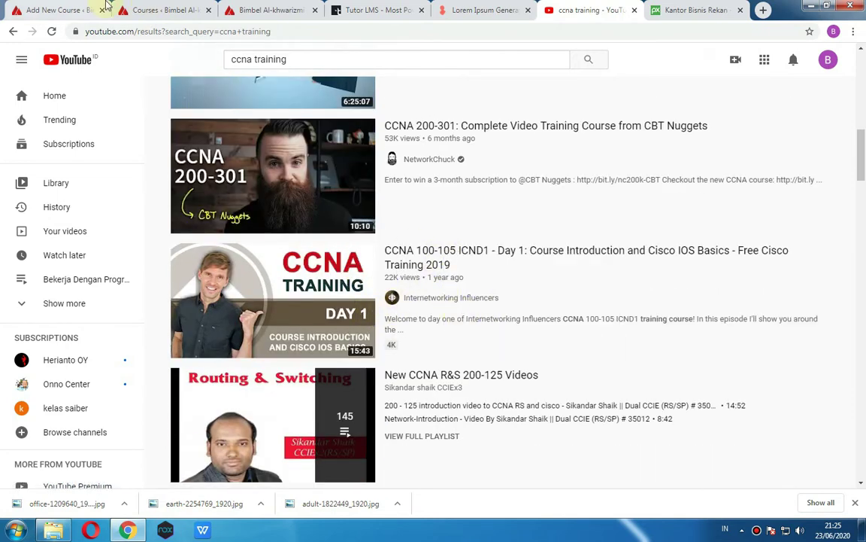
- Paste the copied CCNA video link as the YouTube URL of the CCNA For Dummies course's intro video
click(70, 7)
click(328, 337)
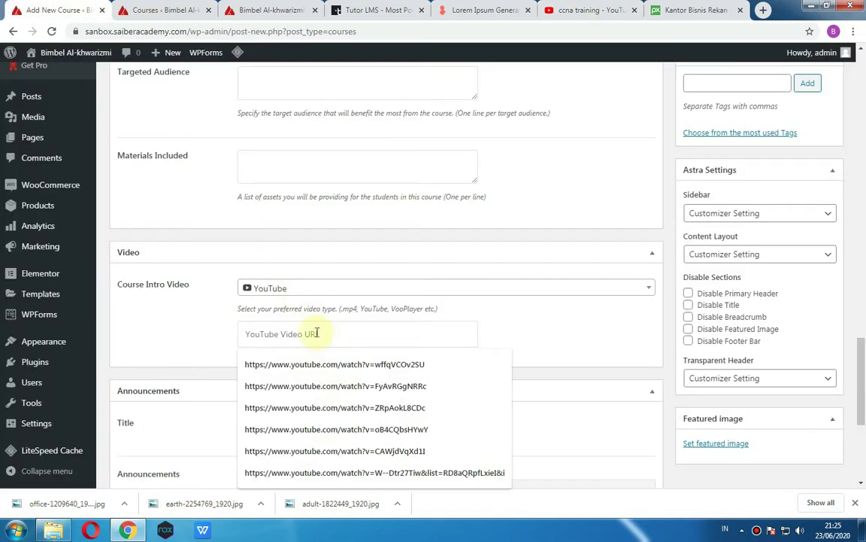
key(ctrl+v)
- Publish the CCNA For Dummies course under the Jaringan category and reload the Courses list
scroll(706, 286, up, 5)
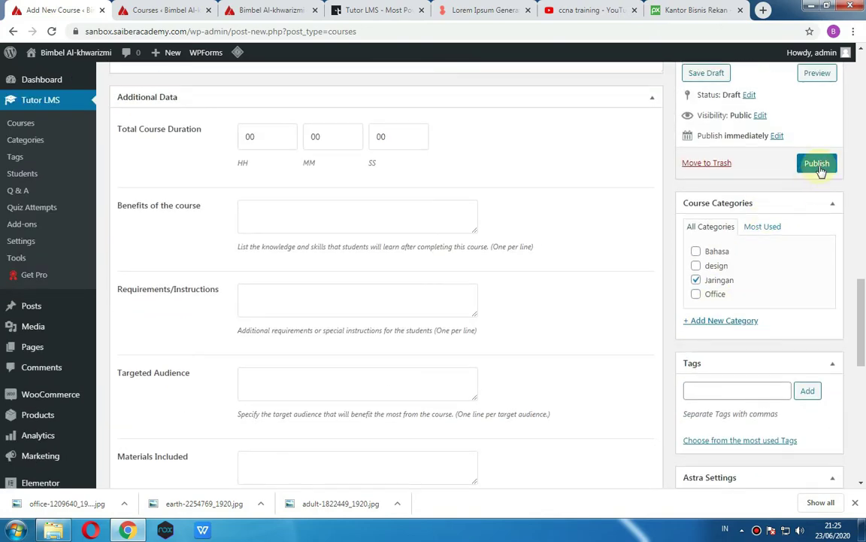
click(818, 167)
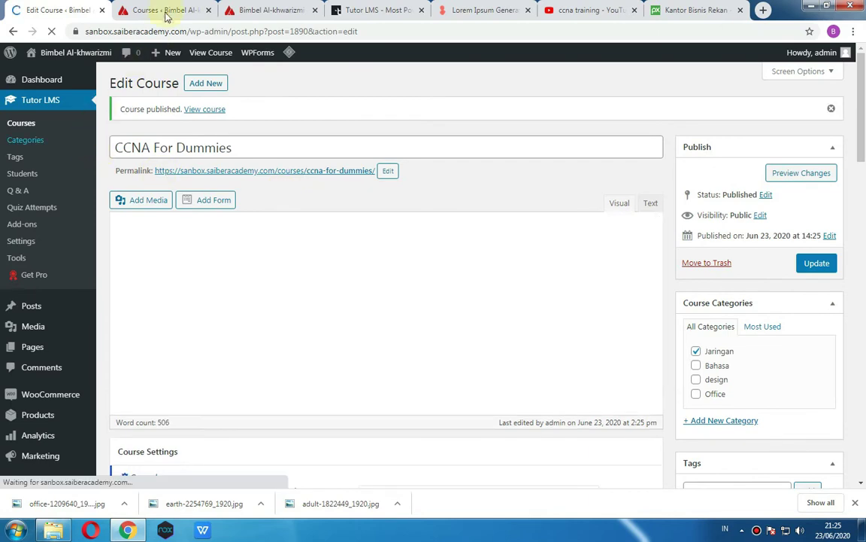
click(181, 10)
click(49, 31)
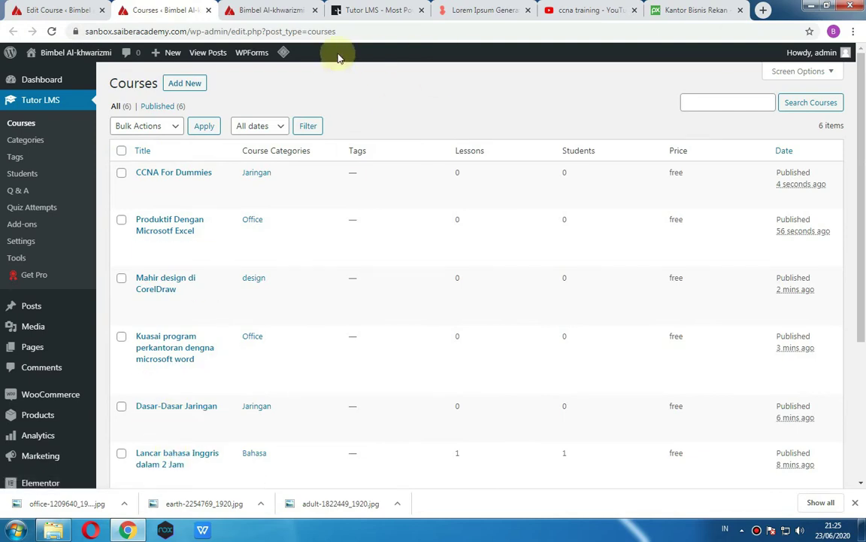
- Close the Courses and Edit Course tabs and examine the site's homepage from its banner to the featured products section
drag(271, 9, 151, 23)
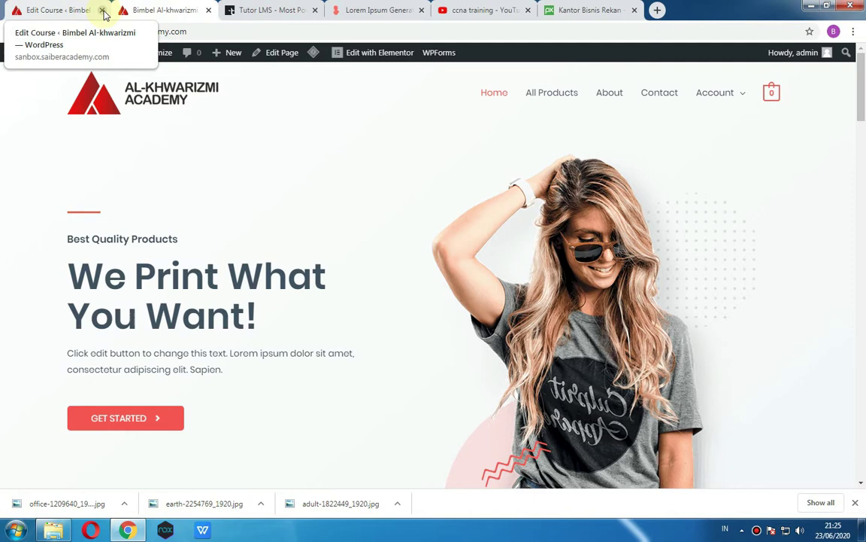
click(101, 10)
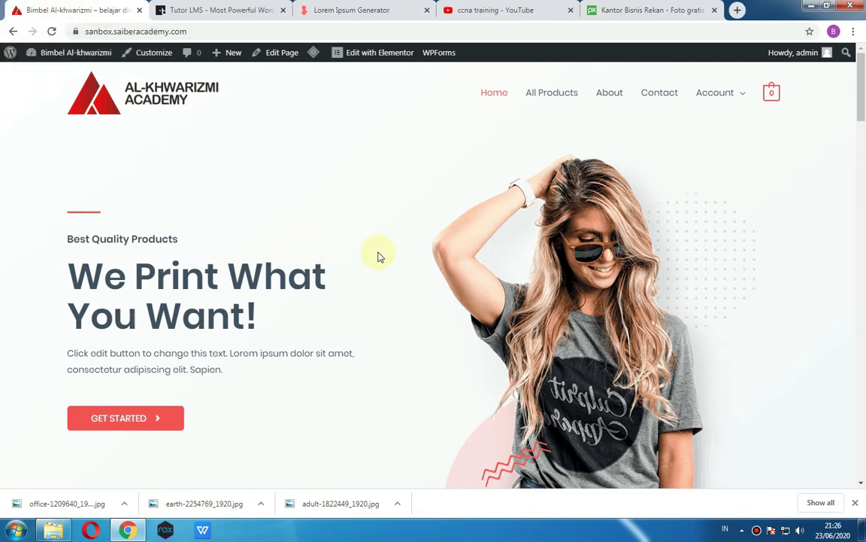
scroll(378, 248, down, 3)
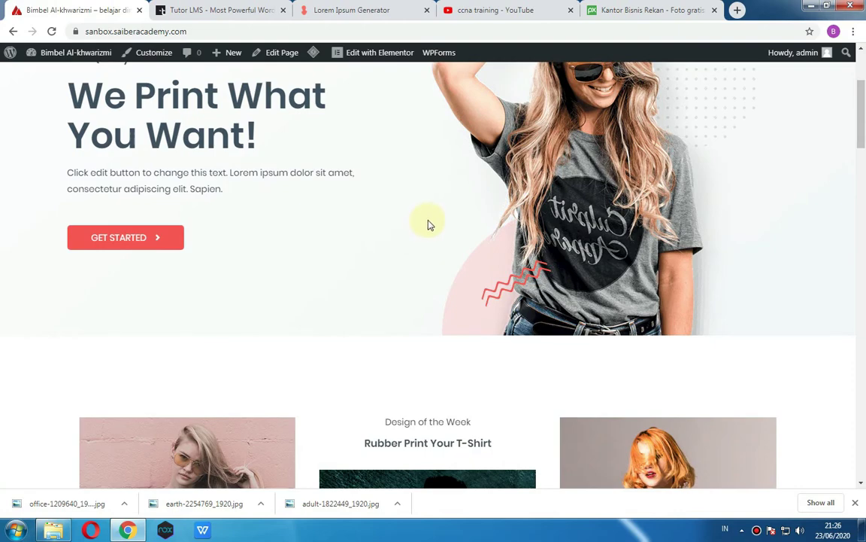
scroll(430, 224, down, 3)
scroll(424, 226, up, 4)
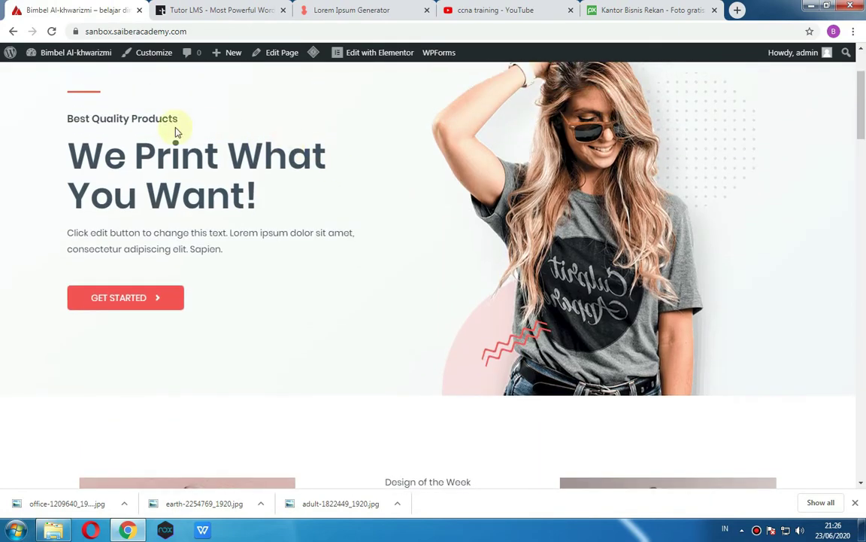
scroll(451, 159, up, 2)
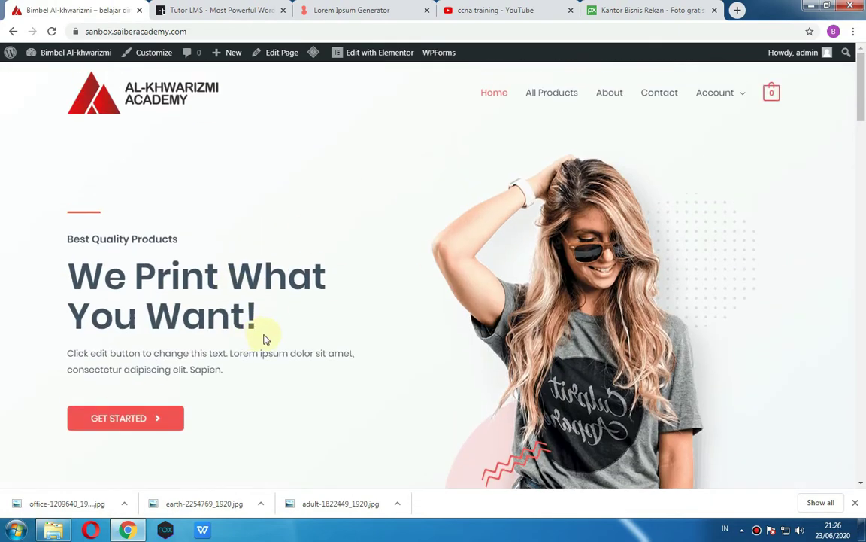
scroll(298, 329, down, 7)
scroll(328, 324, down, 4)
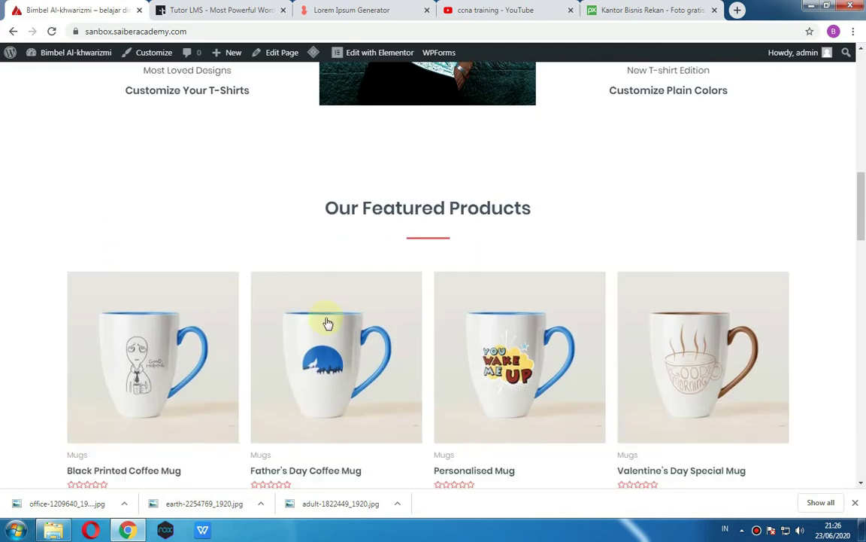
scroll(328, 323, up, 4)
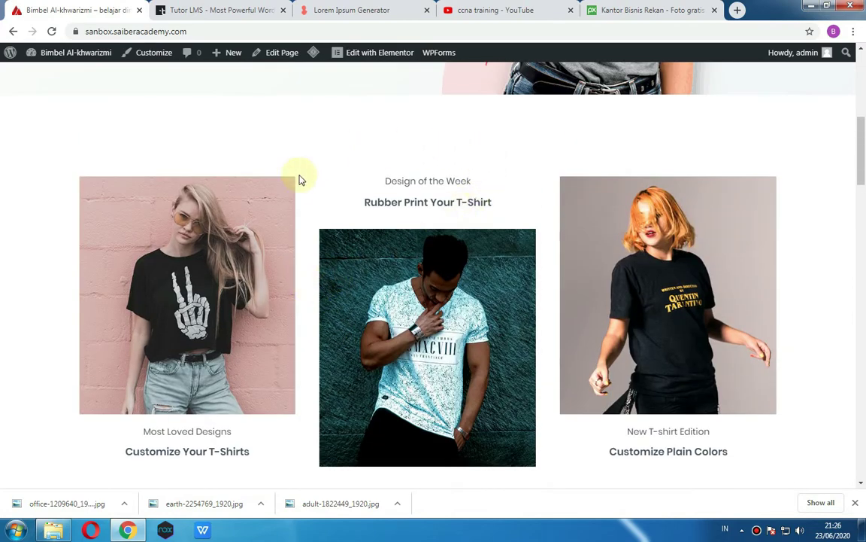
scroll(408, 224, down, 4)
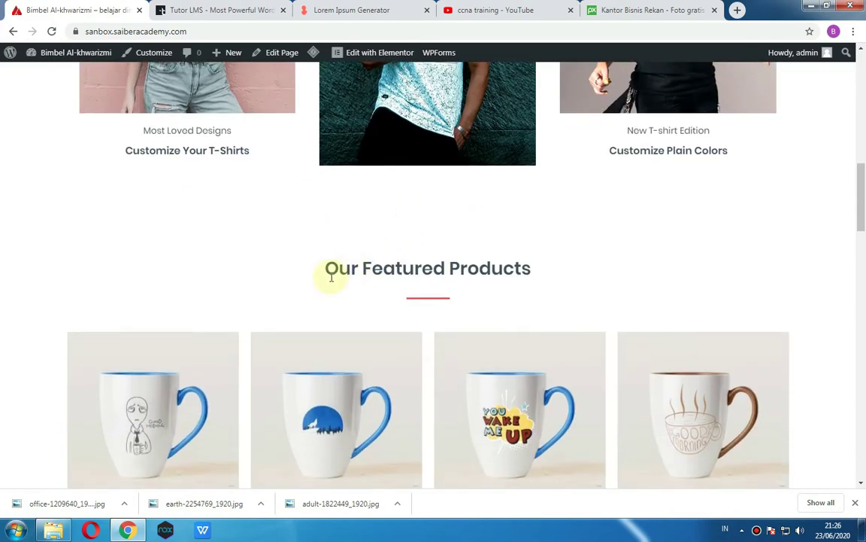
scroll(551, 223, up, 2)
scroll(552, 220, up, 2)
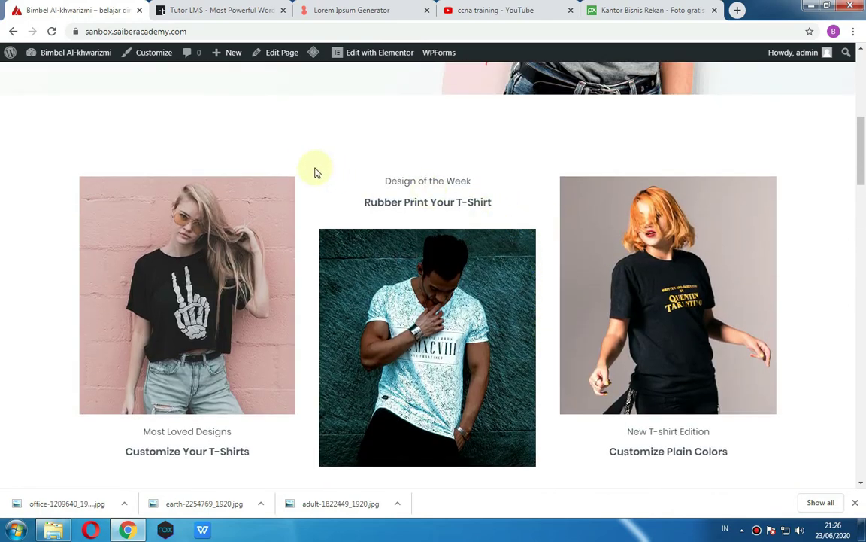
scroll(433, 166, down, 4)
scroll(431, 183, up, 9)
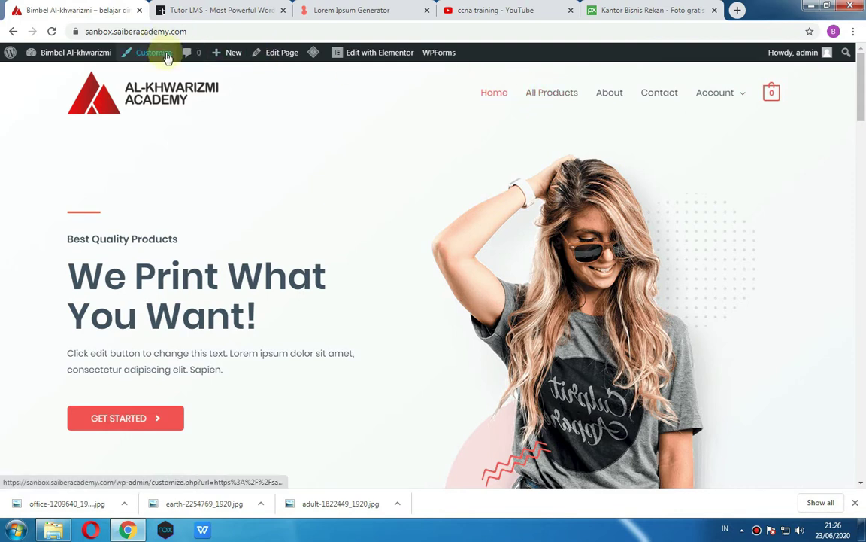
- Open the site's Menus admin page in a new tab alongside the homepage
mouse_move(81, 58)
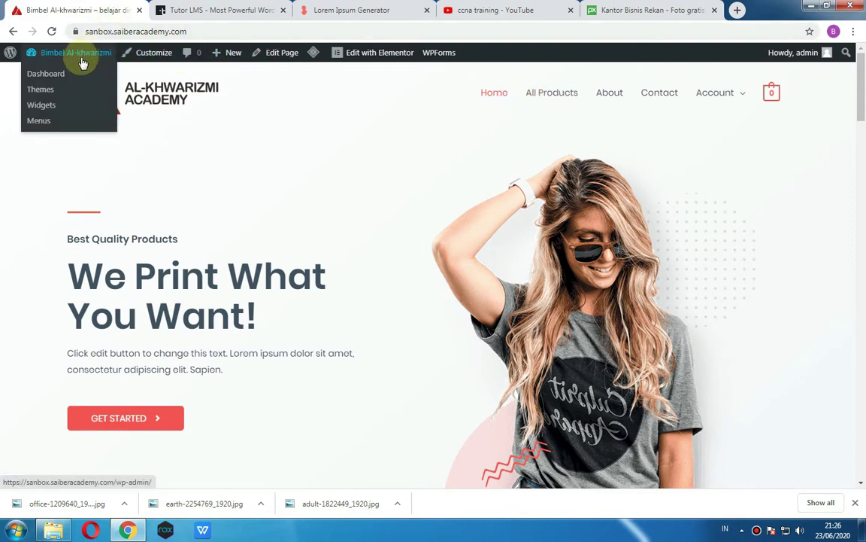
middle_click(37, 125)
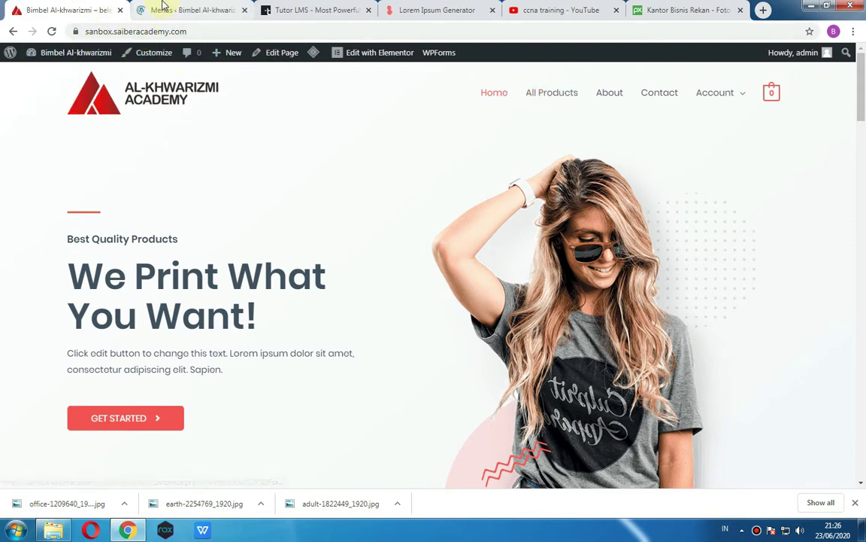
click(163, 7)
click(89, 5)
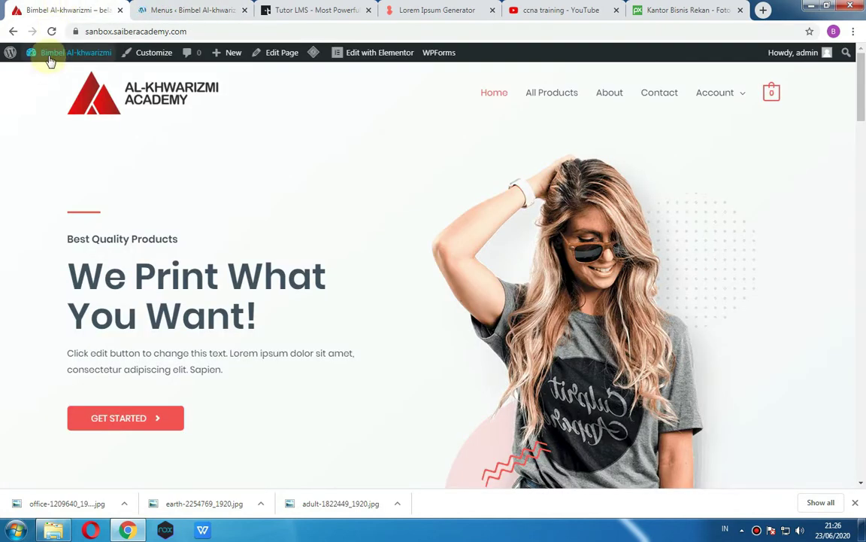
- Open the admin dashboard in another new tab and look through the list of all site pages
mouse_move(49, 57)
middle_click(54, 74)
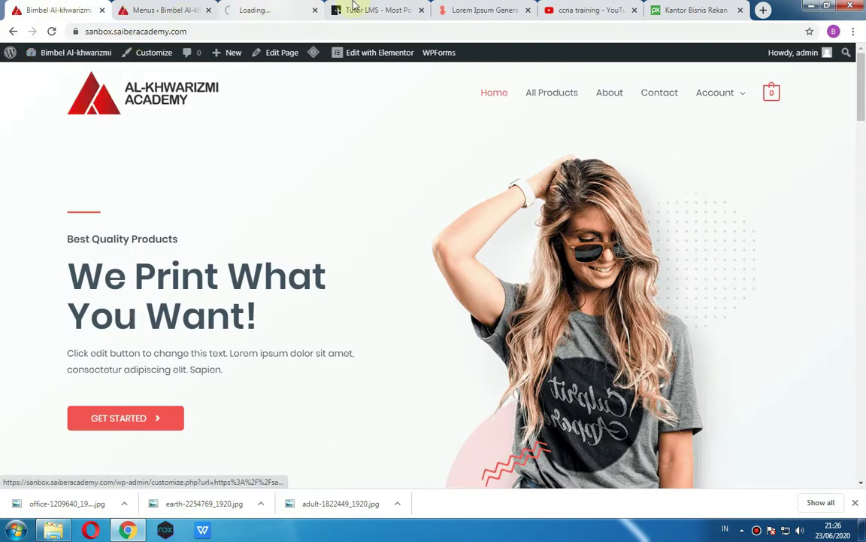
click(235, 6)
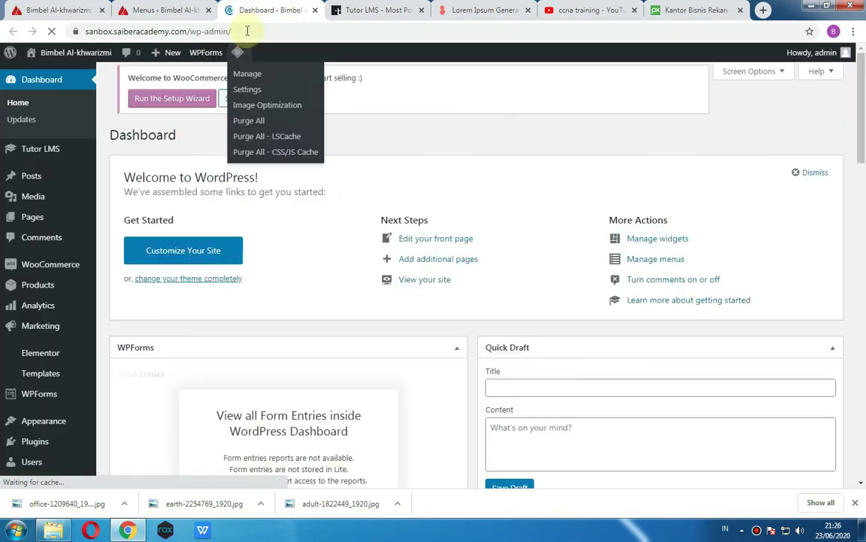
mouse_move(43, 208)
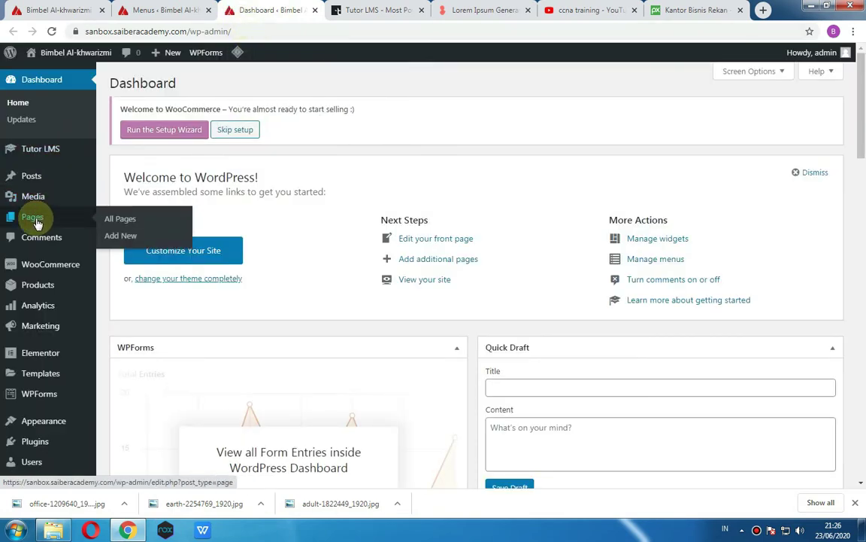
click(35, 221)
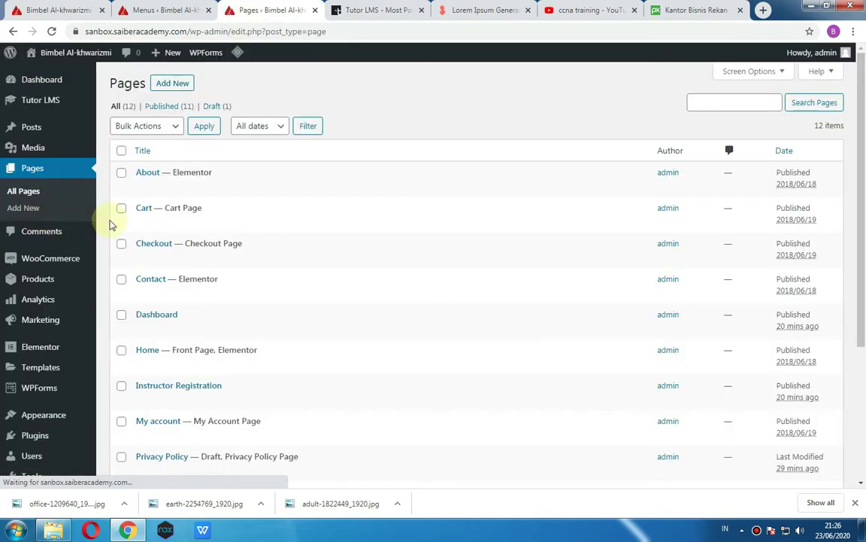
scroll(218, 217, down, 3)
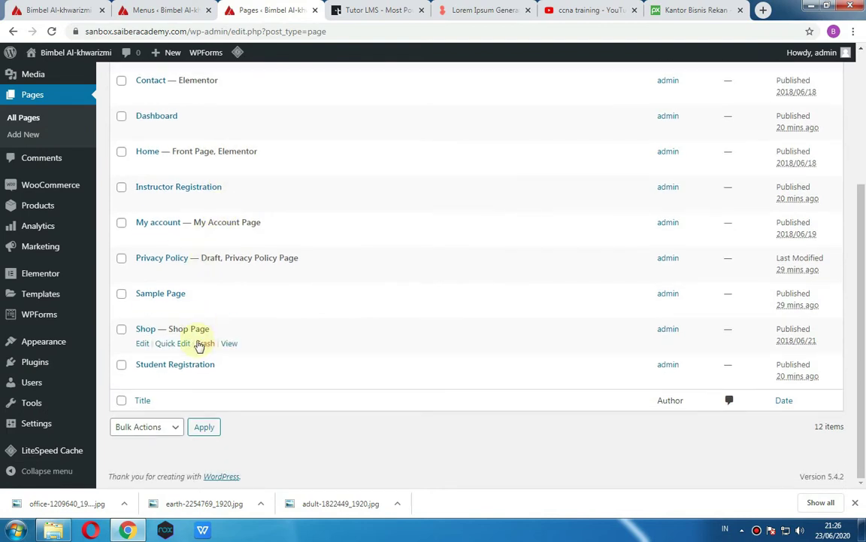
- Remove the All Products item from the Main Menu structure
click(167, 10)
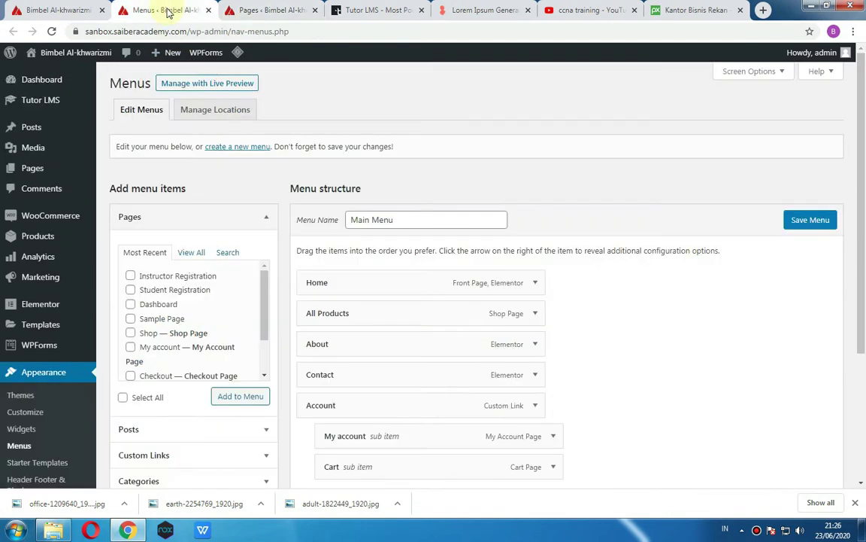
scroll(660, 220, down, 1)
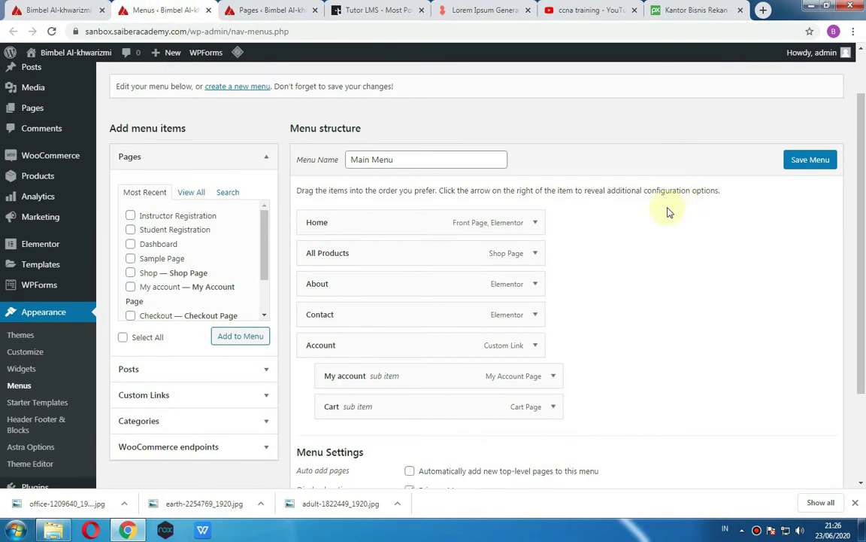
click(535, 252)
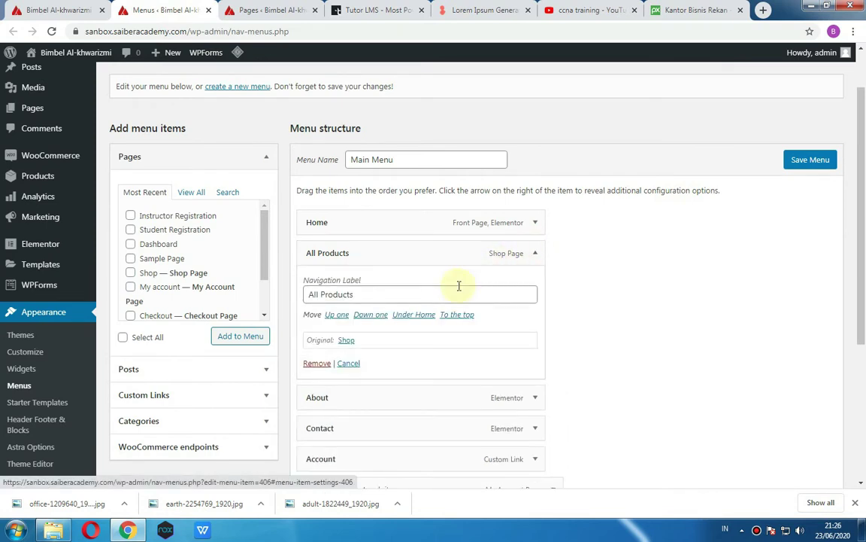
click(317, 364)
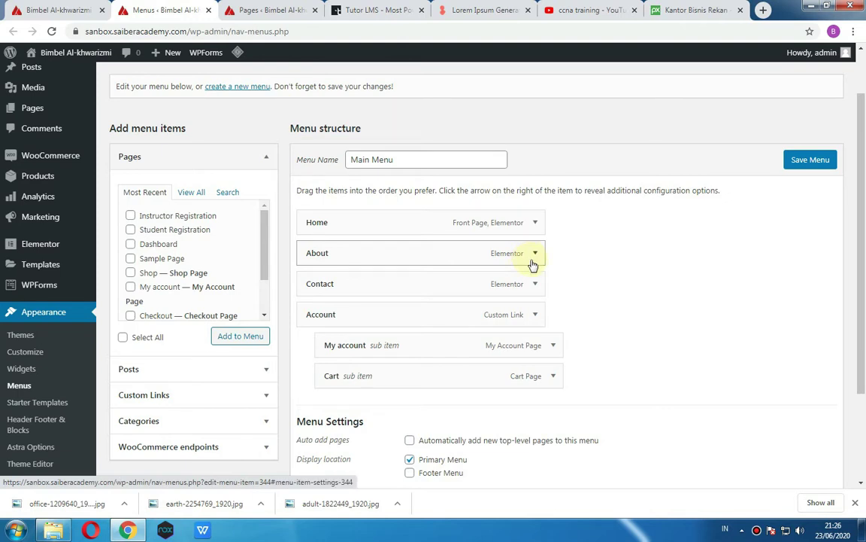
- Remove the Account, My account and Cart items from the Main Menu structure
click(535, 319)
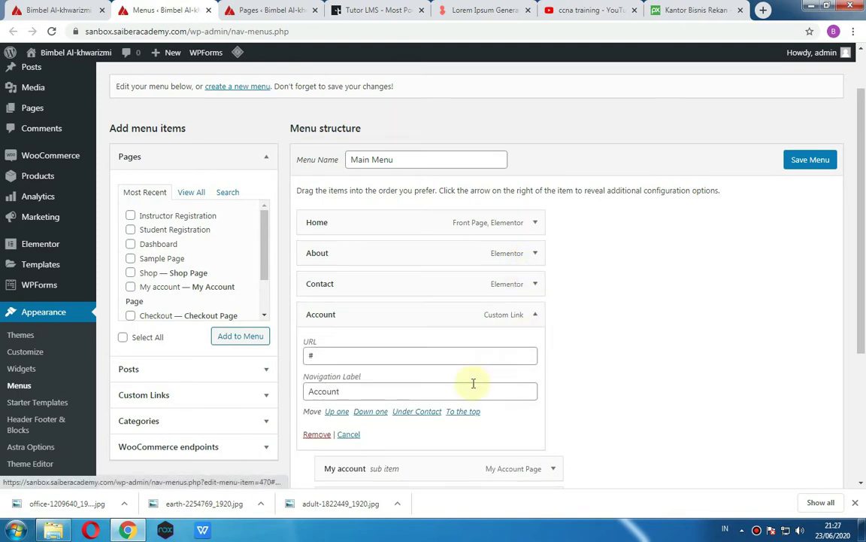
click(316, 435)
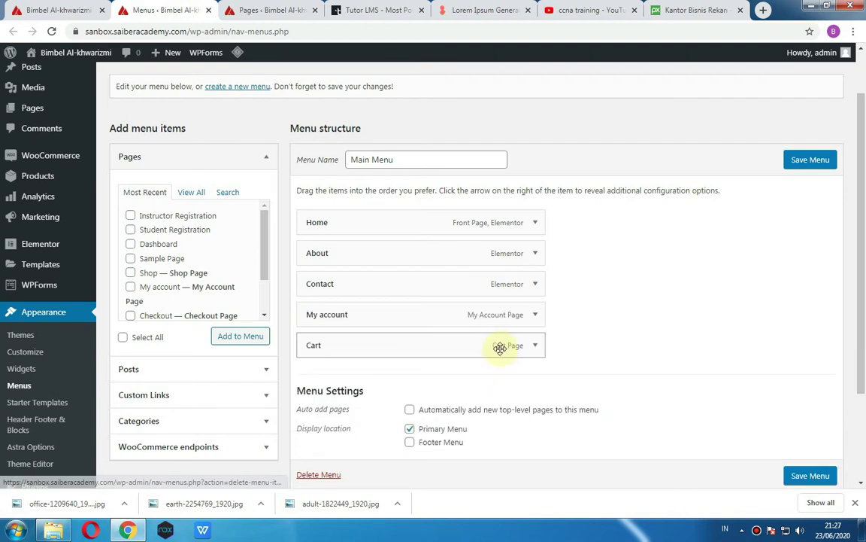
click(539, 319)
click(322, 421)
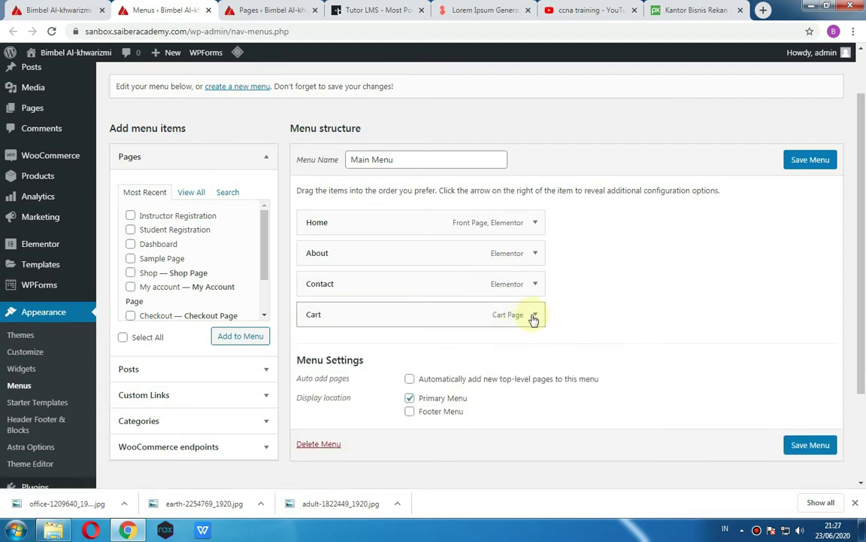
click(533, 317)
click(319, 421)
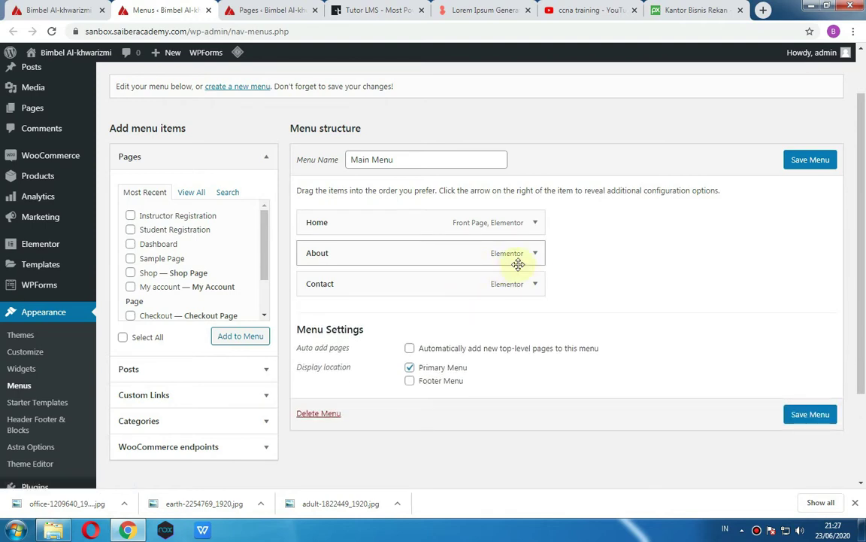
- Remove the About and Contact items from the Main Menu structure, keeping only Home
click(534, 256)
click(314, 362)
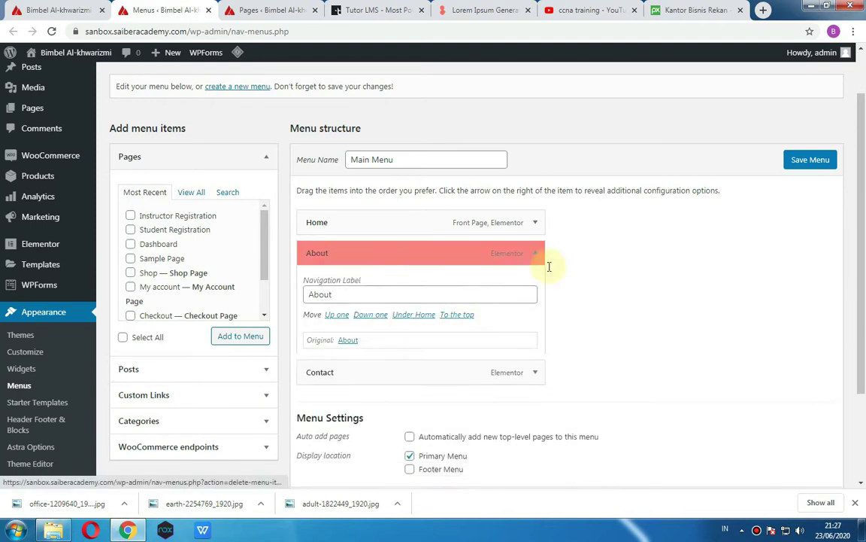
click(534, 253)
click(316, 363)
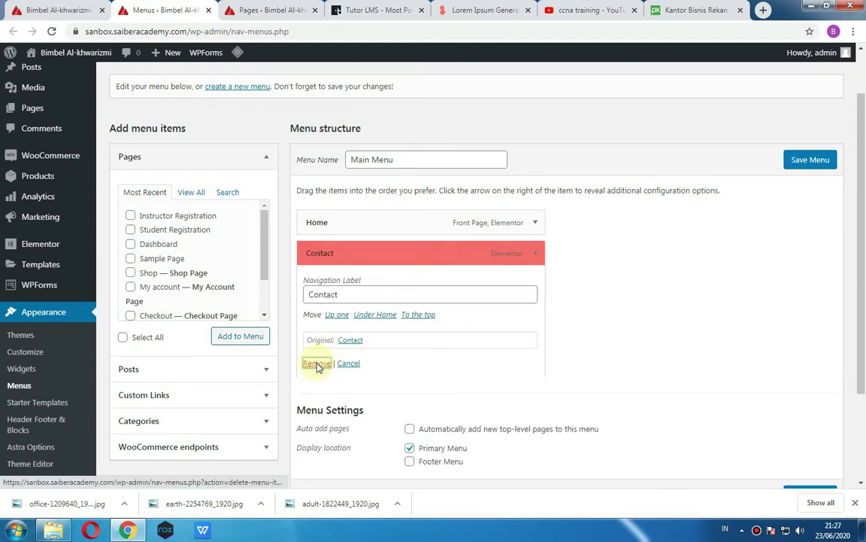
- Check the pages available for the menu and start adding a new page from the site's page list
scroll(162, 286, down, 2)
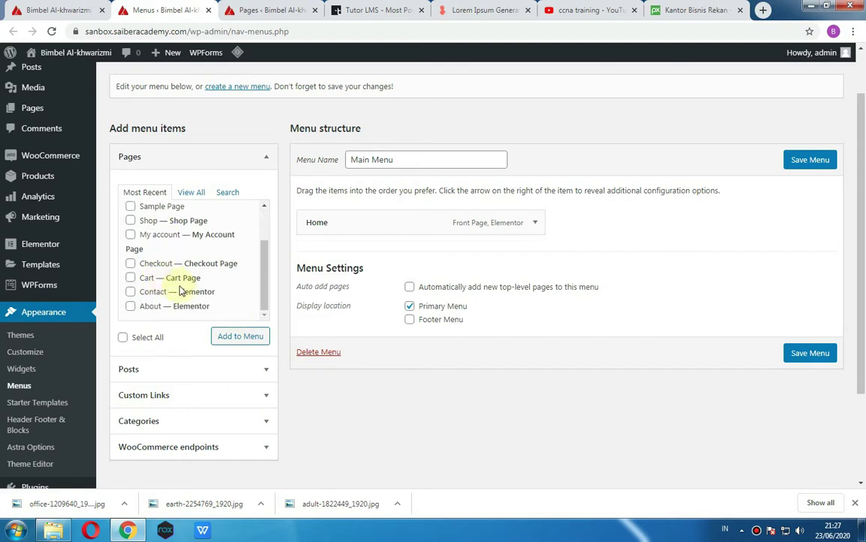
scroll(180, 291, up, 2)
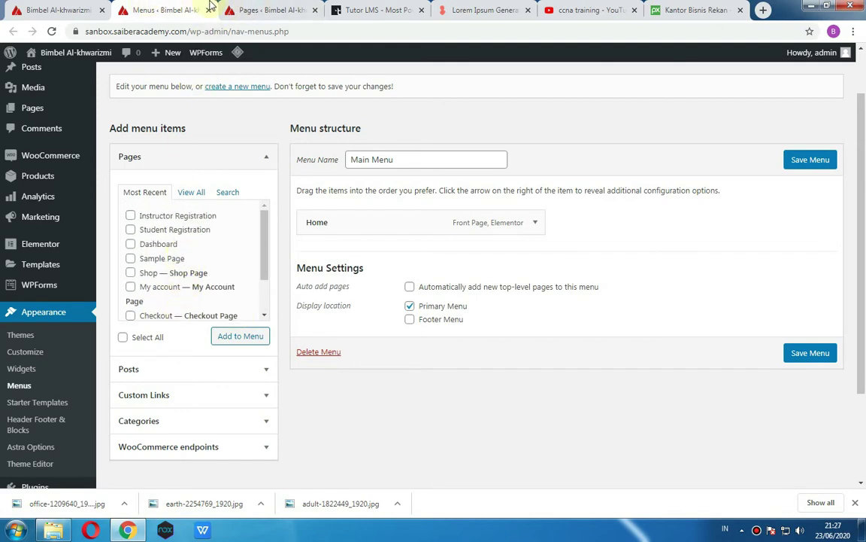
click(252, 9)
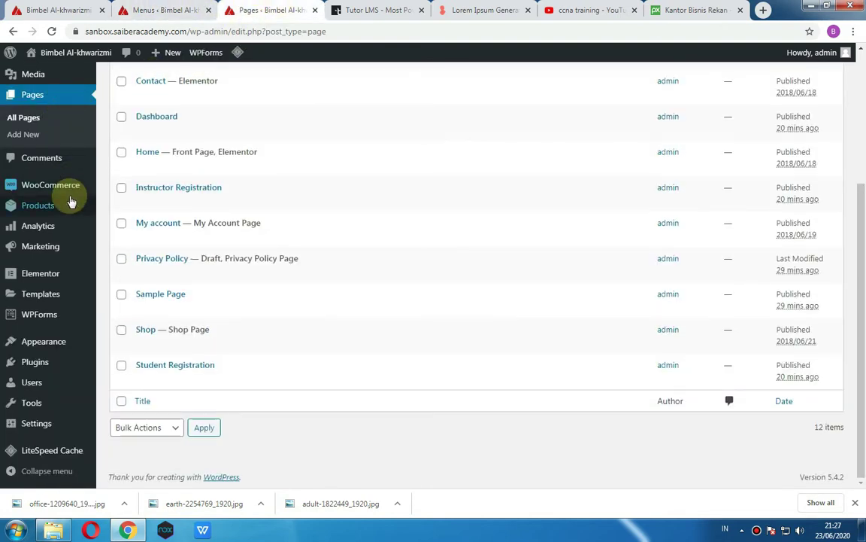
scroll(71, 202, up, 3)
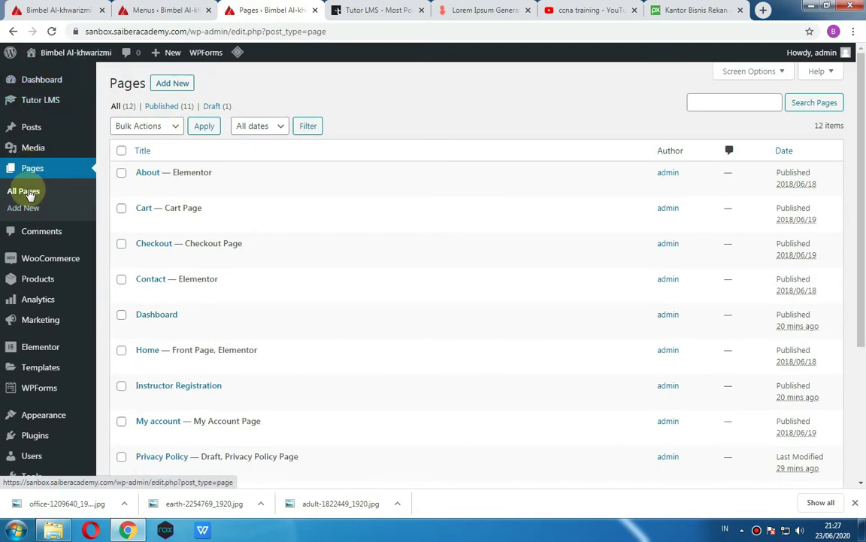
click(172, 82)
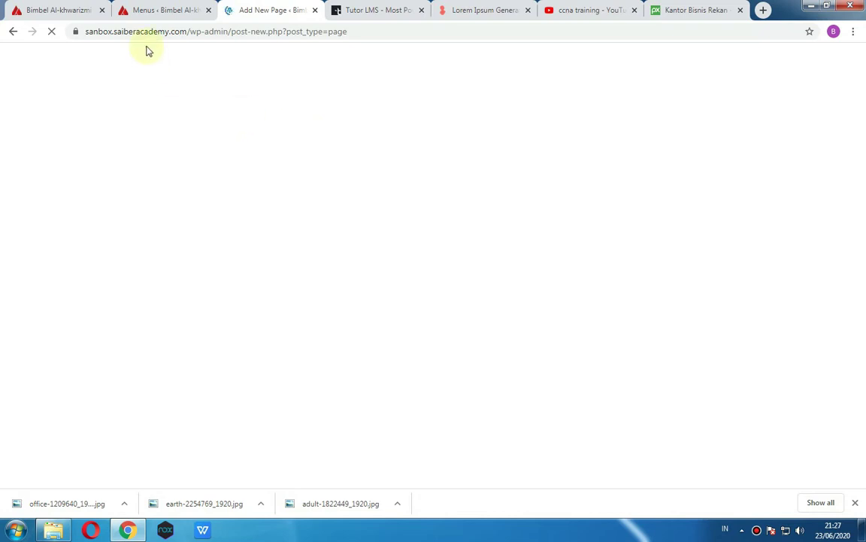
- Close the YouTube tab with the ccna training results and return to the Add New Page tab
click(390, 8)
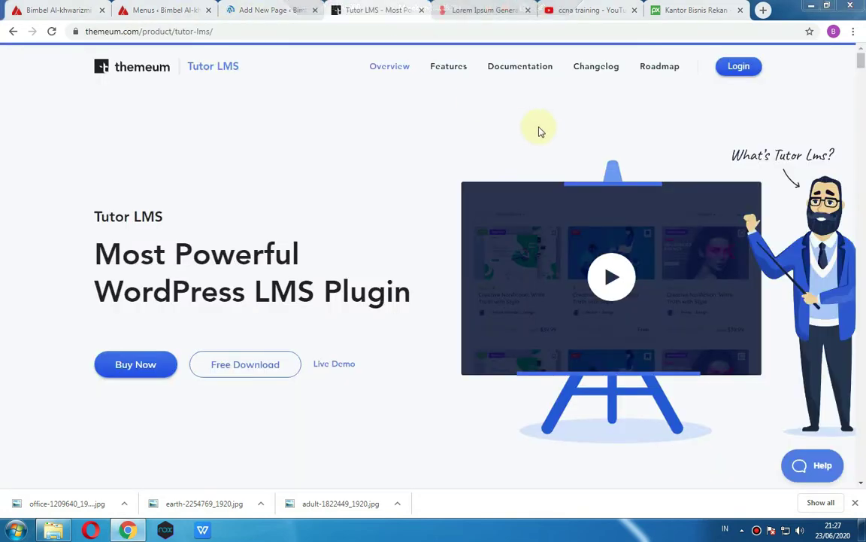
click(251, 12)
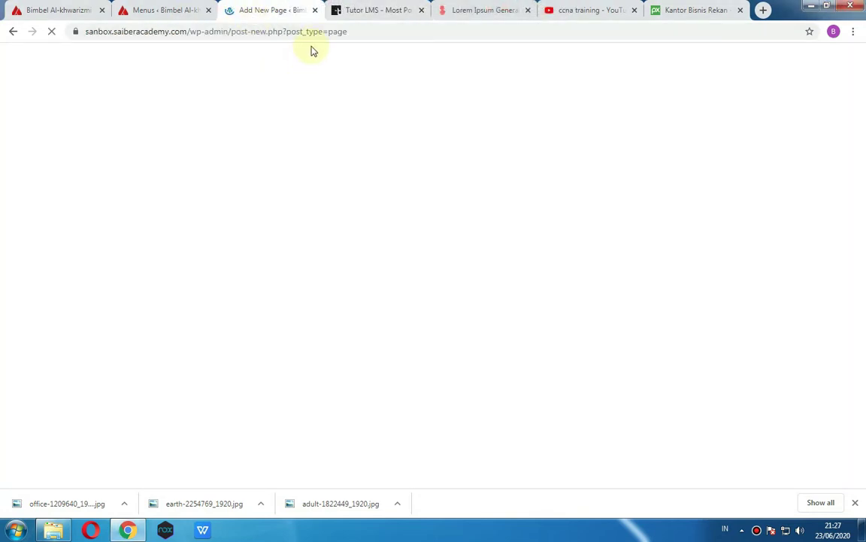
click(624, 10)
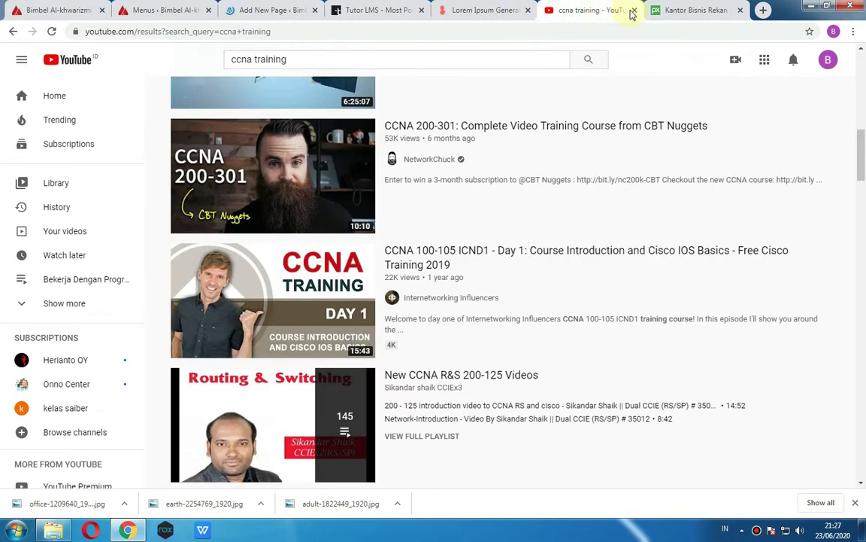
click(634, 9)
click(232, 14)
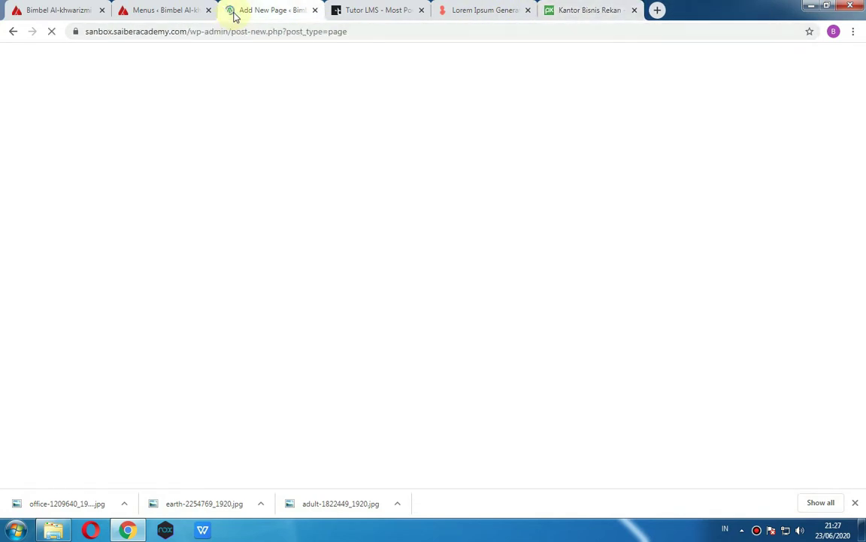
click(161, 16)
mouse_move(37, 108)
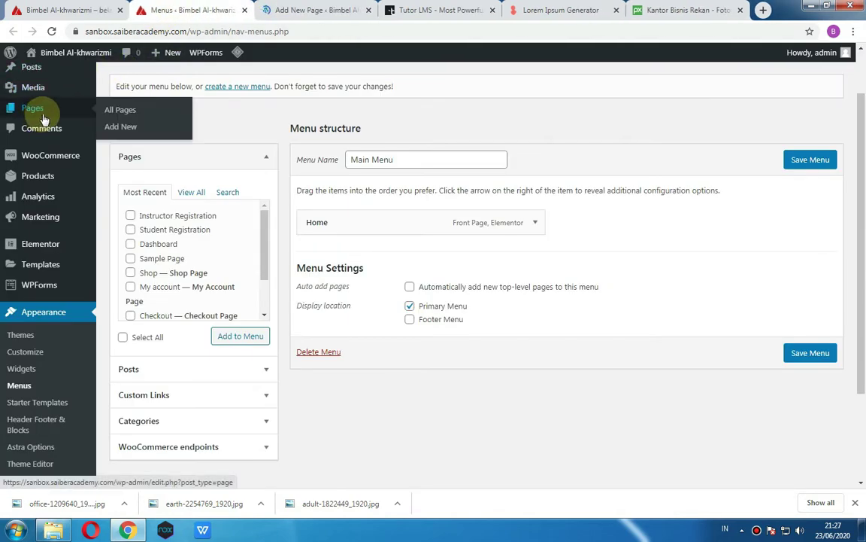
middle_click(128, 131)
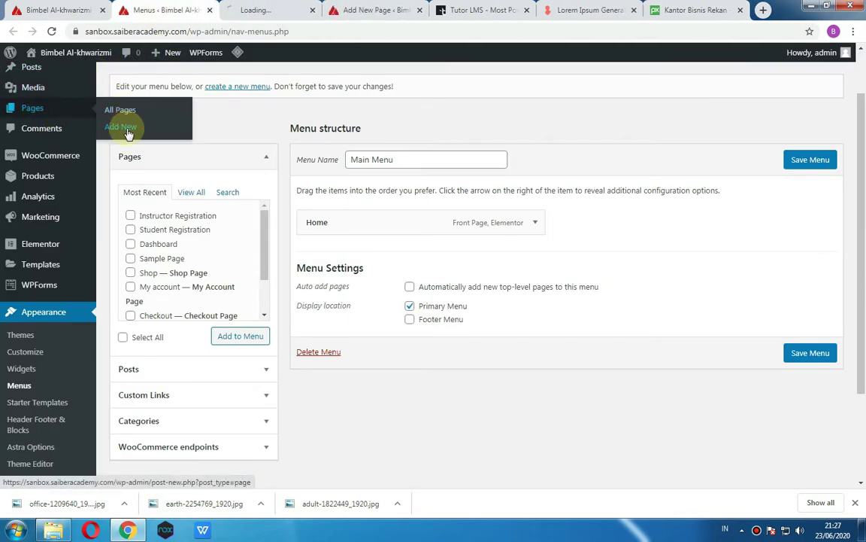
click(315, 11)
- Title the new page Courses and publish it publicly with immediate release
click(252, 11)
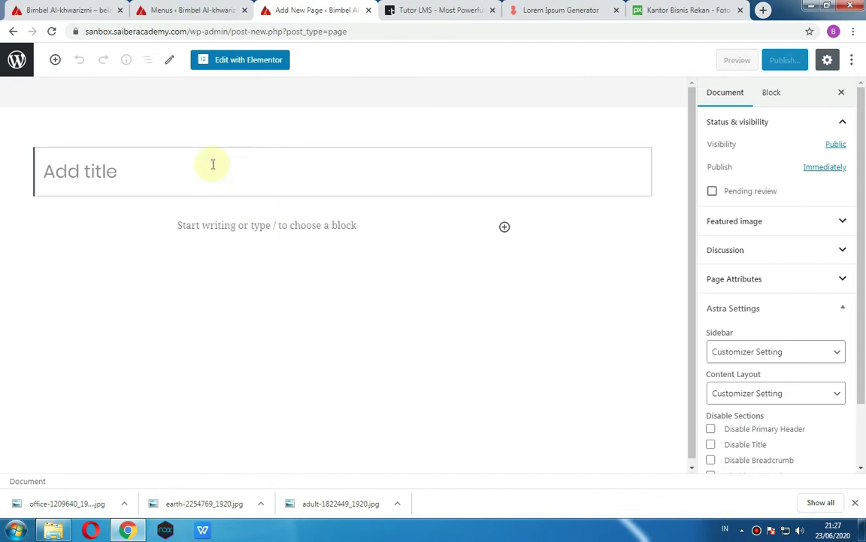
text(Courses)
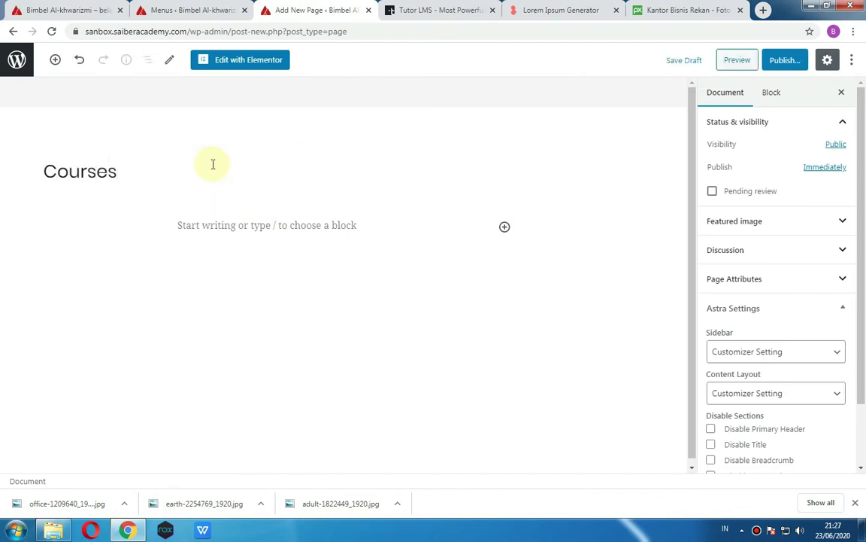
click(783, 62)
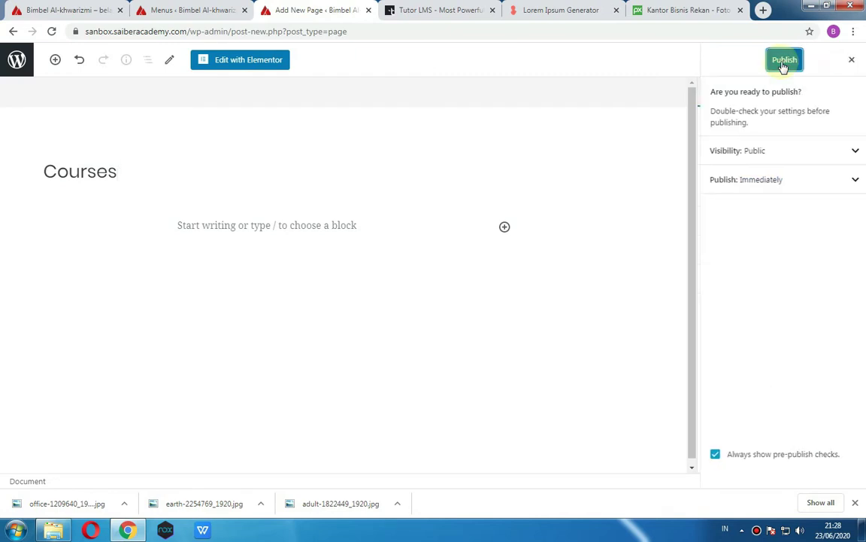
click(782, 62)
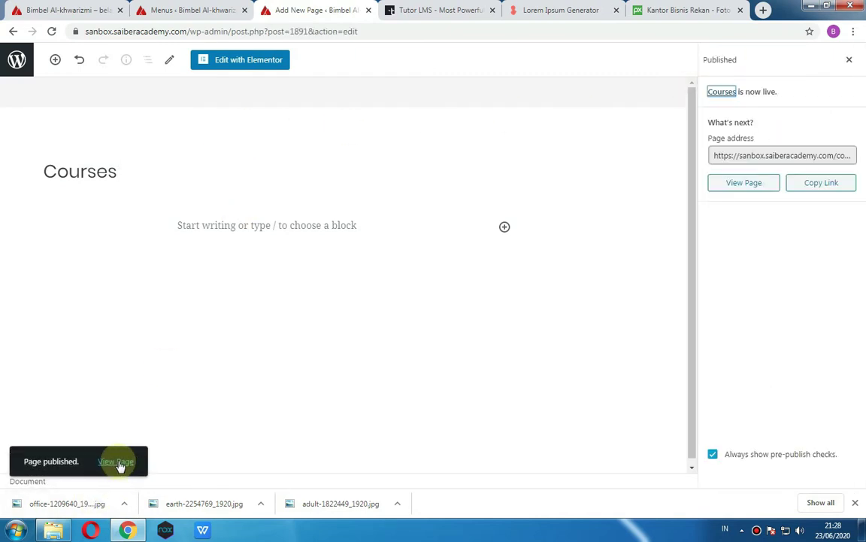
- Open the live Courses page and examine its course cards and their images, glancing at the homepage and page editor
click(117, 462)
click(376, 9)
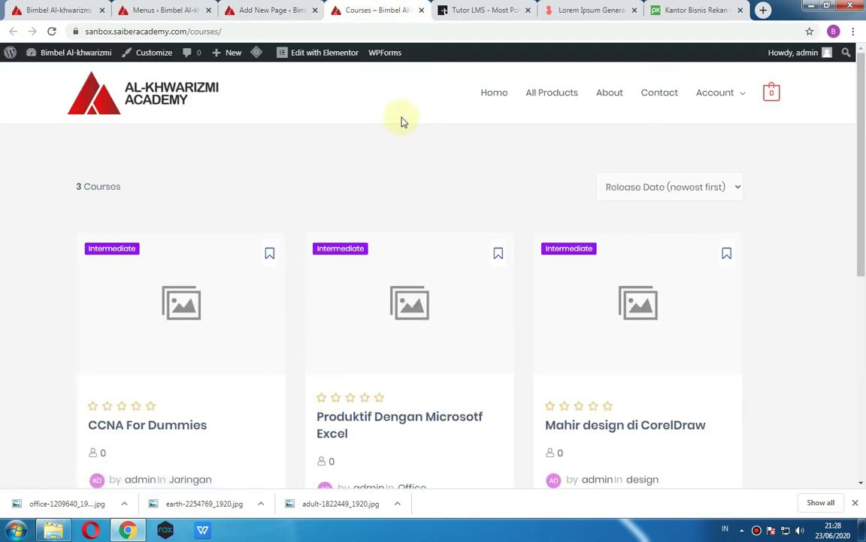
scroll(400, 125, down, 5)
scroll(434, 216, up, 3)
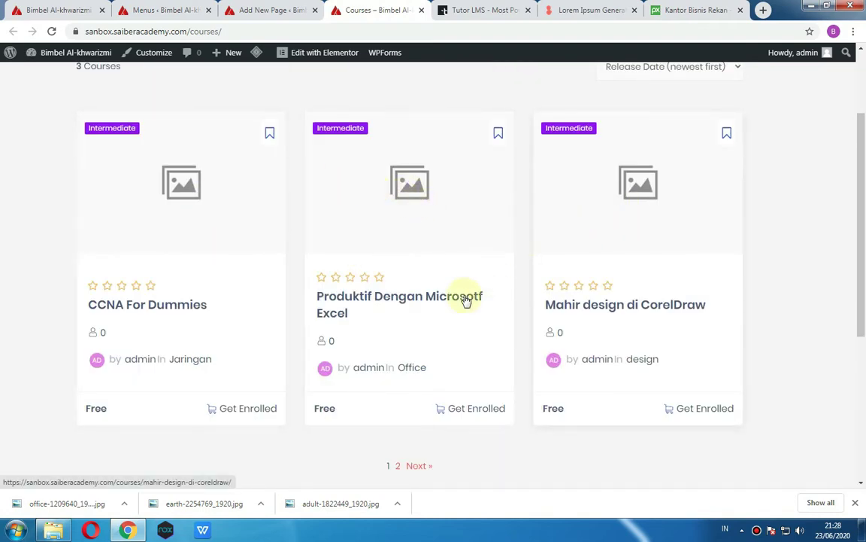
click(63, 8)
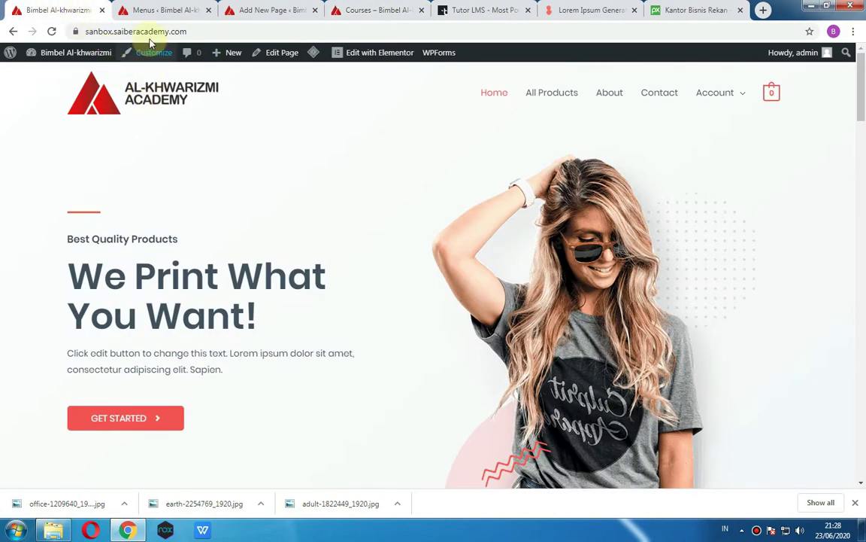
click(244, 9)
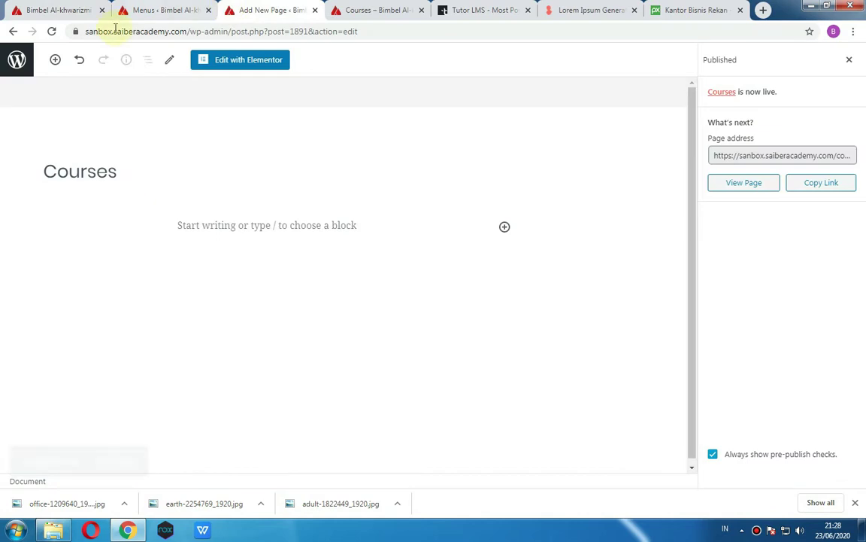
click(369, 11)
- Open the CCNA For Dummies course for editing from the Tutor LMS course list
mouse_move(70, 54)
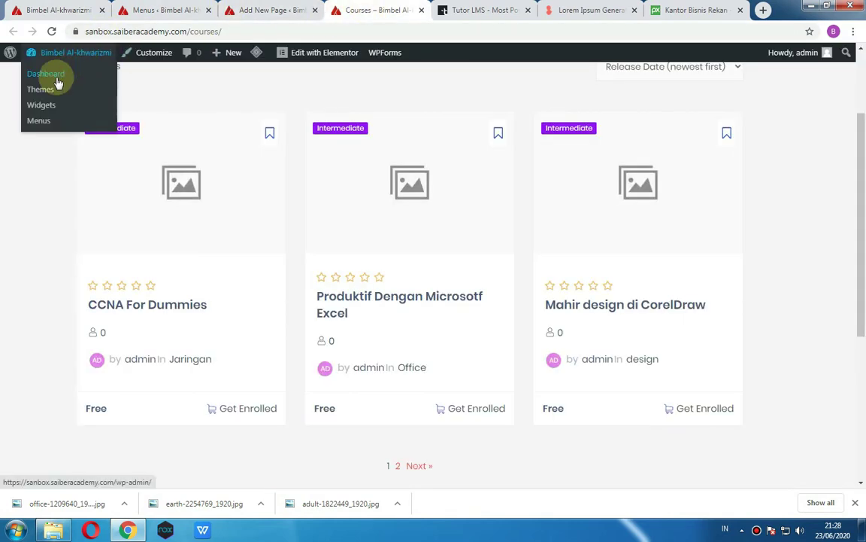
click(58, 78)
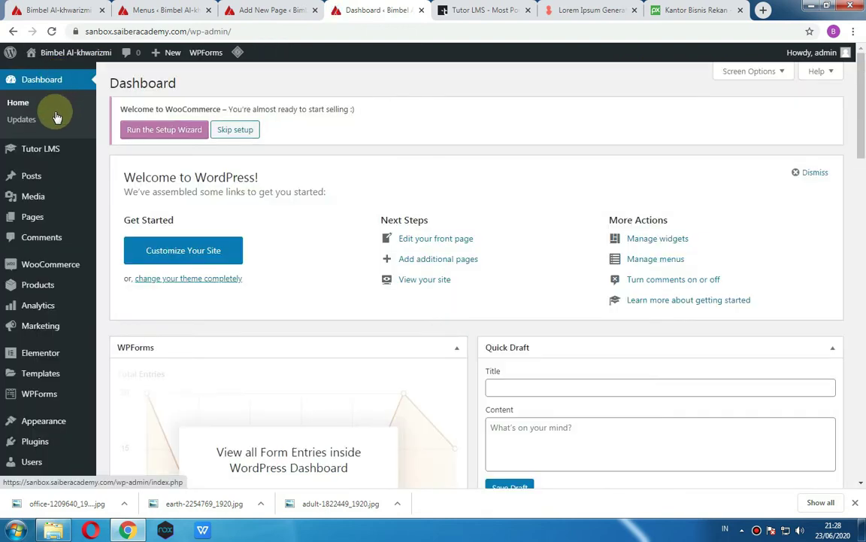
mouse_move(84, 154)
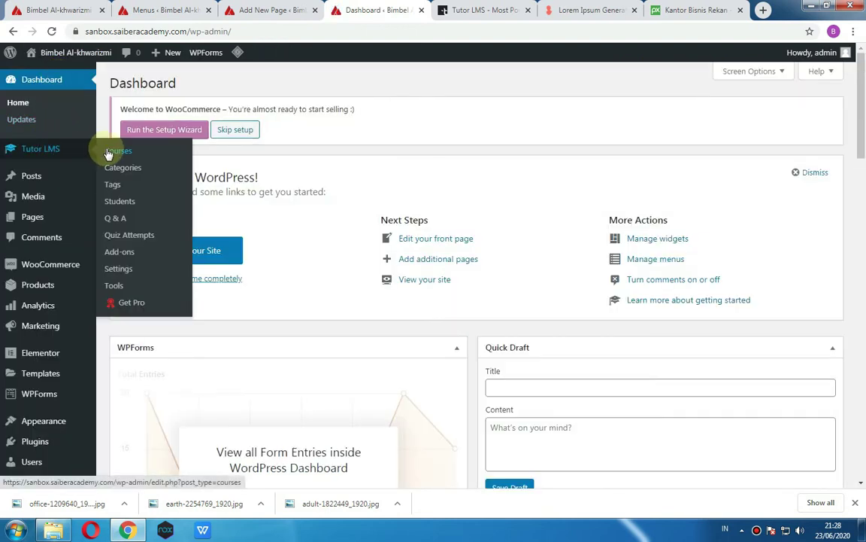
click(109, 152)
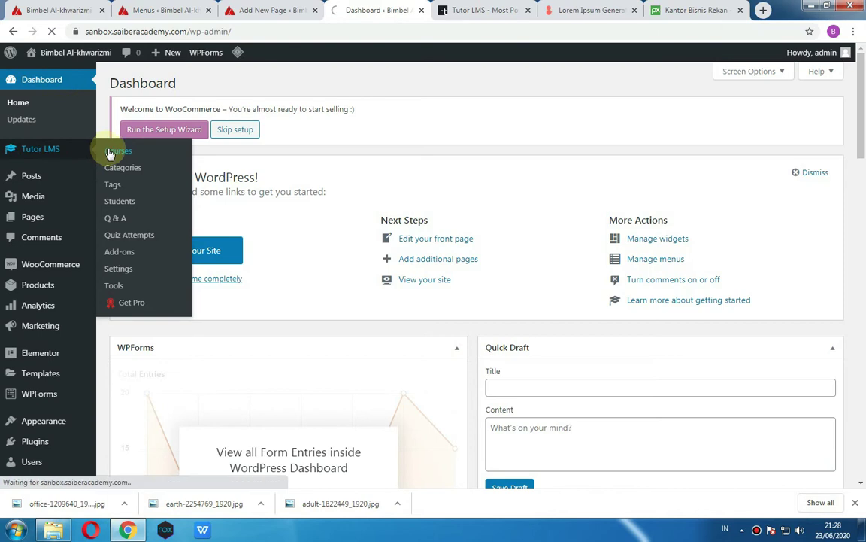
mouse_move(194, 178)
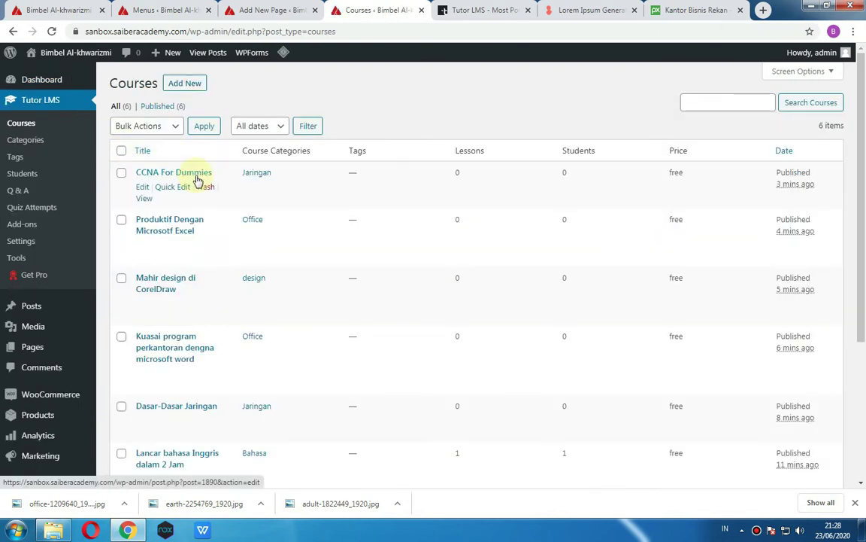
click(143, 188)
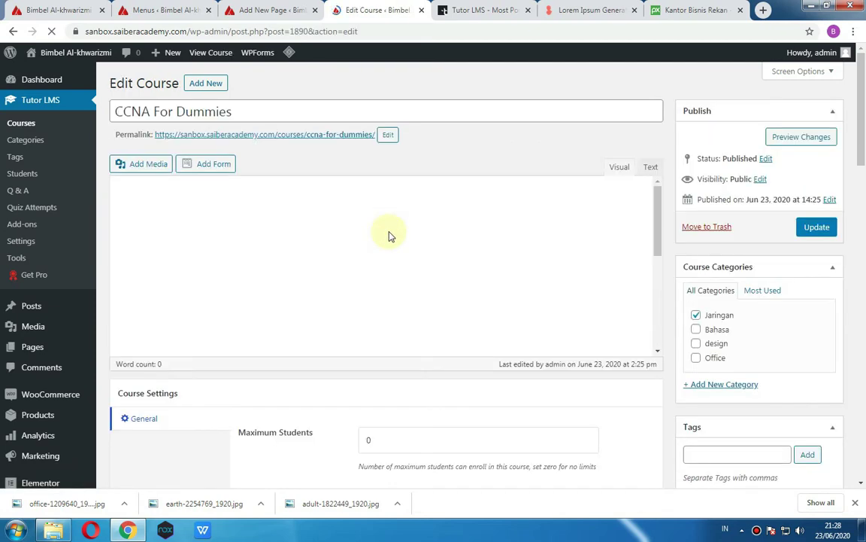
- Open the CCNA For Dummies course's featured image chooser and search the free Pixabay images for "networking"
scroll(759, 332, down, 5)
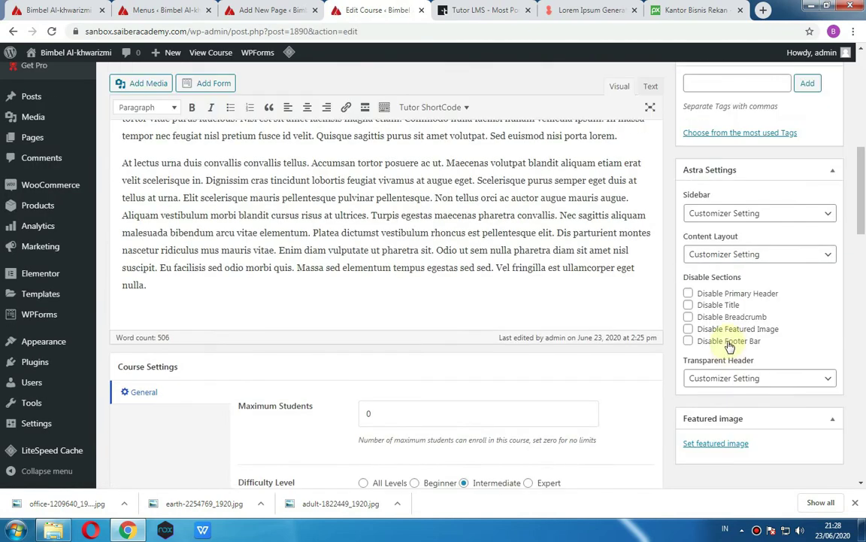
click(726, 445)
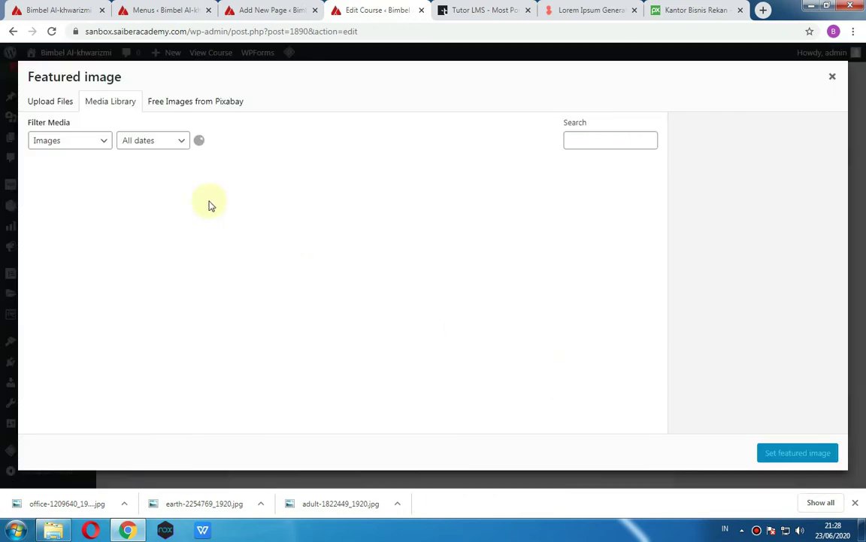
click(190, 102)
click(198, 129)
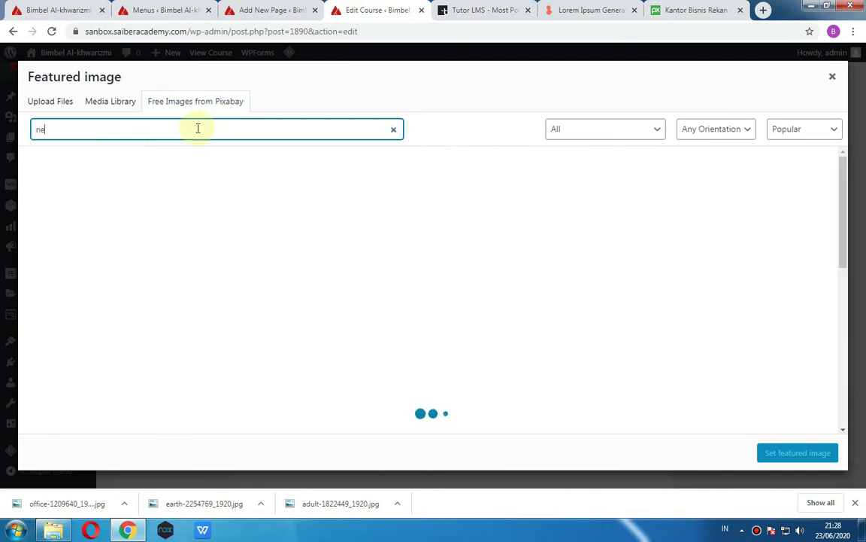
text(networking)
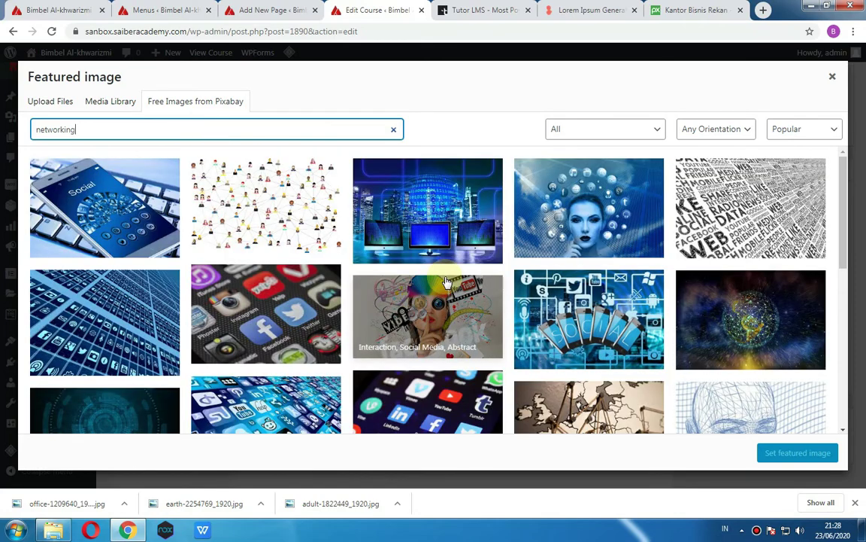
- Save and insert the grey binary-code globe picture as the featured image and update the CCNA For Dummies course
scroll(489, 305, down, 1)
scroll(478, 313, down, 3)
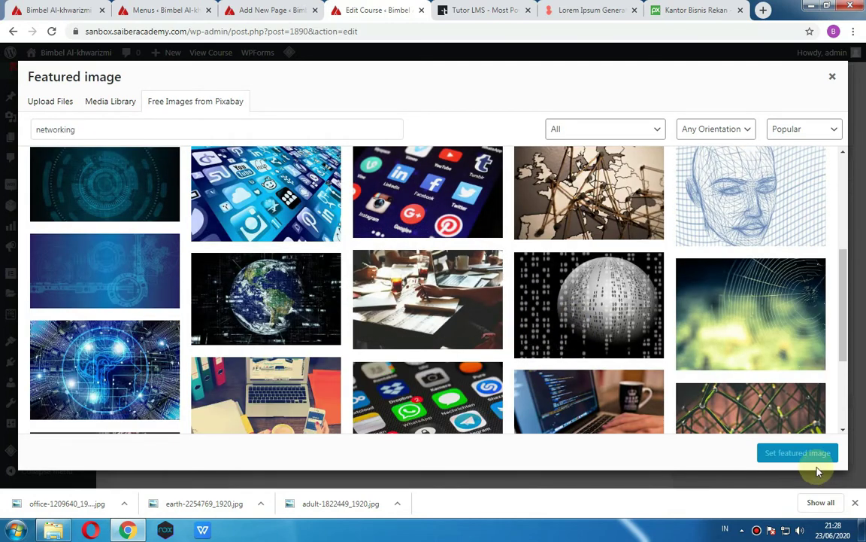
click(598, 305)
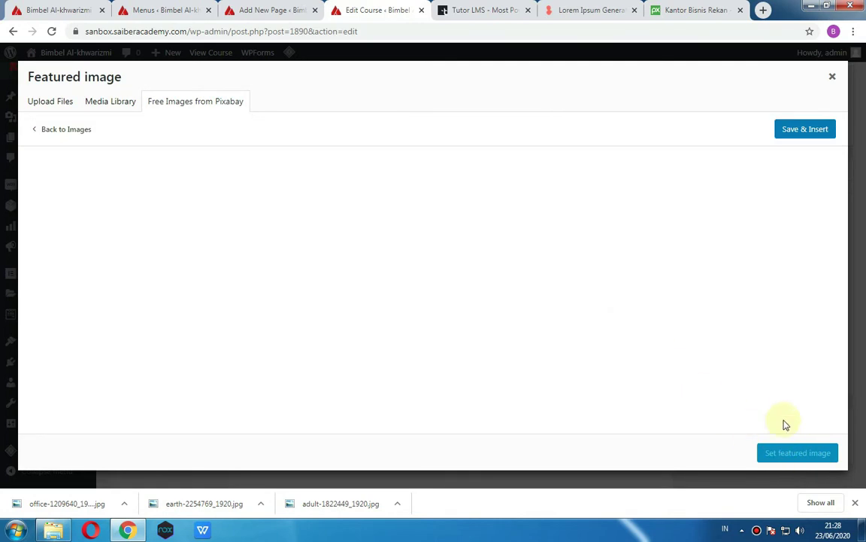
click(806, 129)
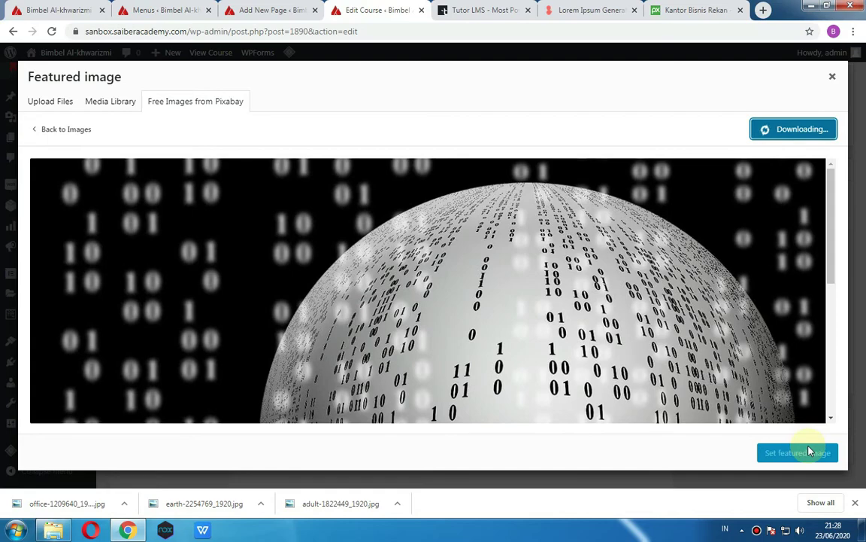
click(810, 451)
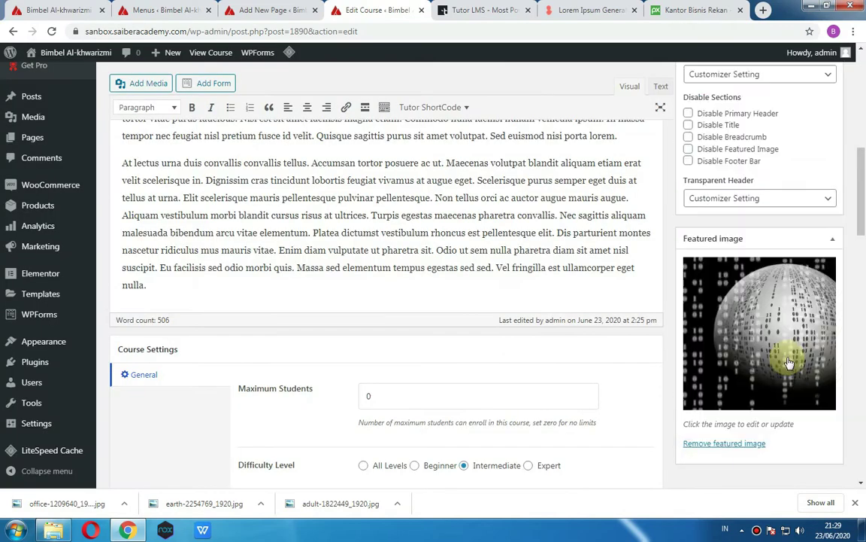
scroll(774, 159, up, 10)
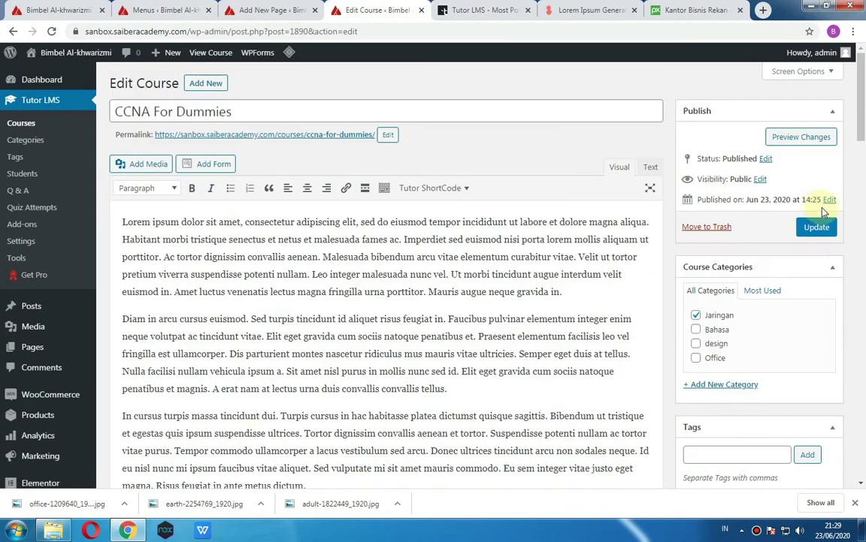
click(815, 227)
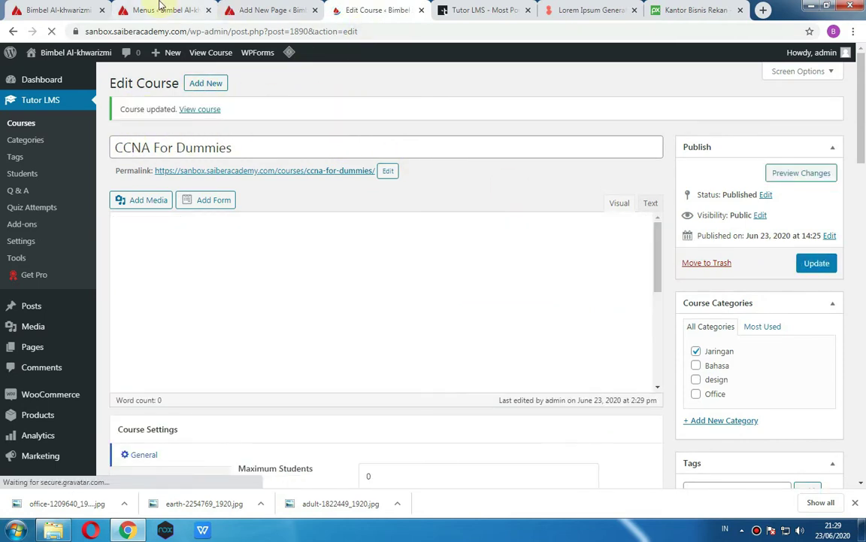
- Return to the Tutor LMS course list and open Produktif Dengan Microsotf Excel and Mahir design di CorelDraw for editing in separate tabs
click(21, 125)
click(64, 16)
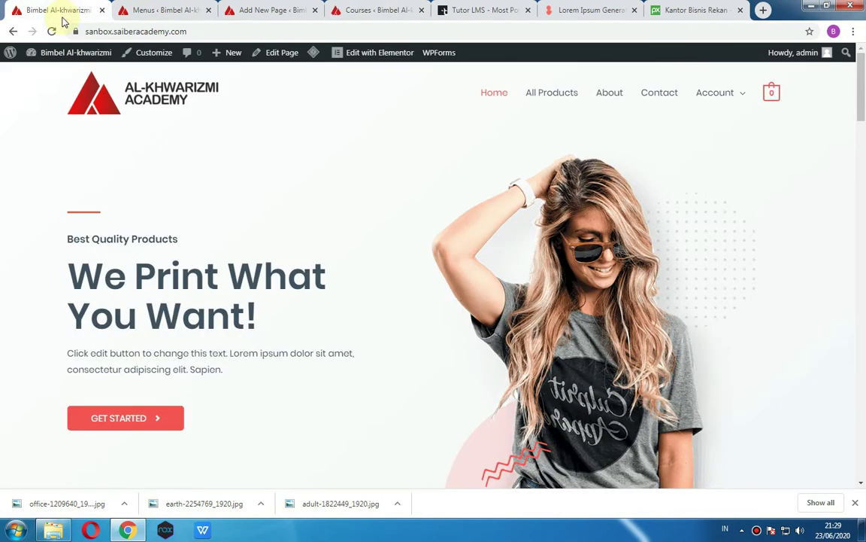
click(139, 16)
click(344, 8)
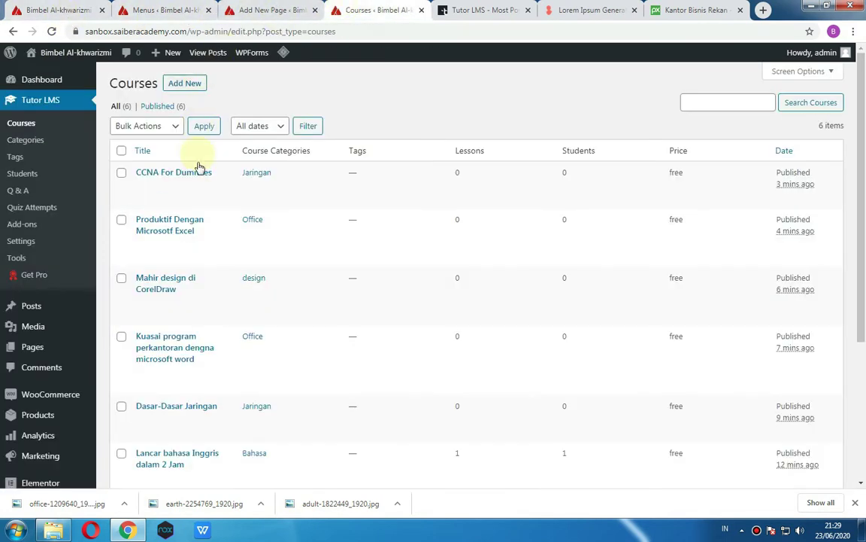
mouse_move(174, 228)
ctrl+click(142, 246)
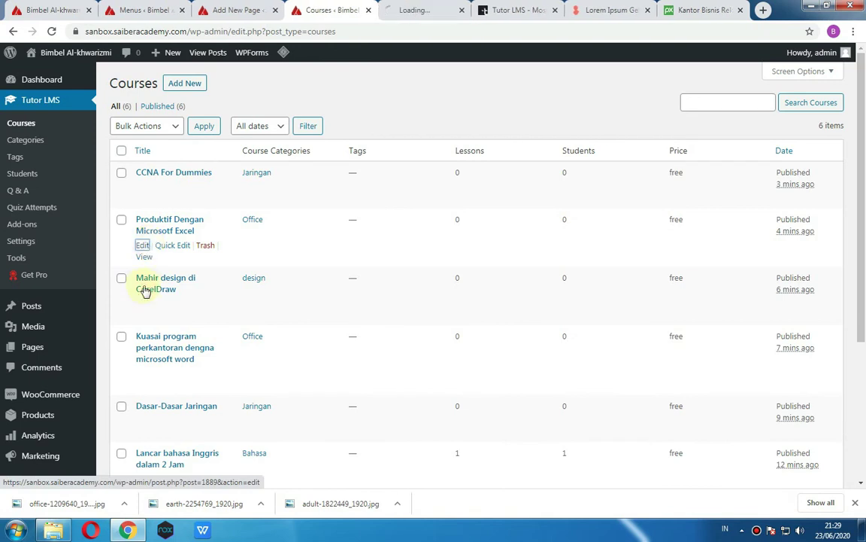
ctrl+click(143, 303)
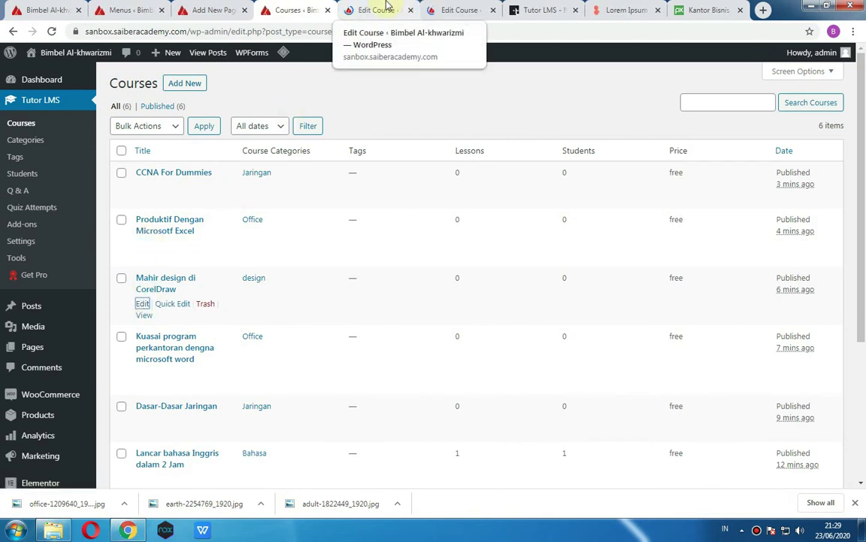
- Open the featured image chooser of the Produktif Dengan Microsotf Excel course and search the free Pixabay images for "office"
mouse_move(387, 9)
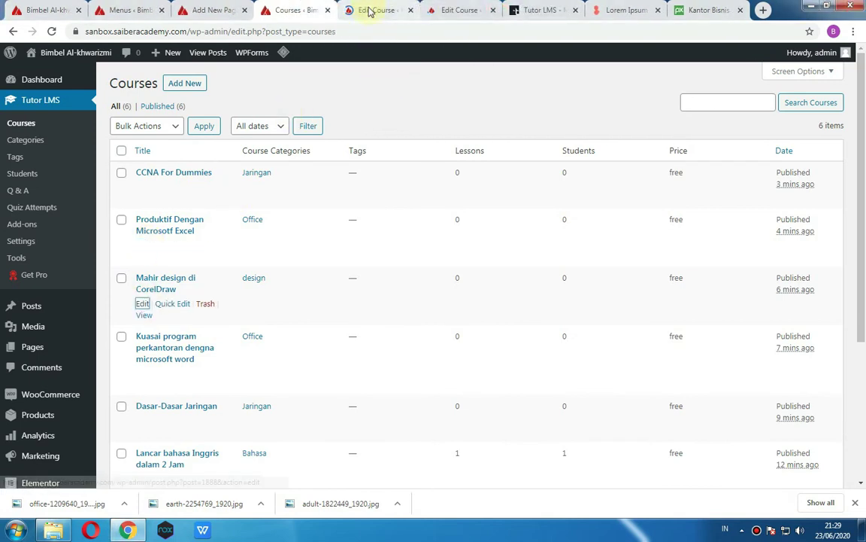
click(354, 10)
scroll(741, 361, down, 5)
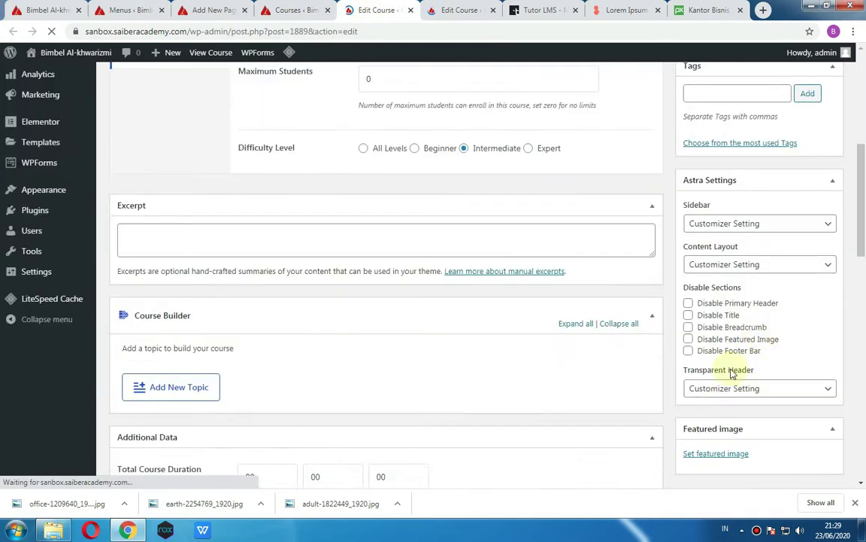
click(721, 456)
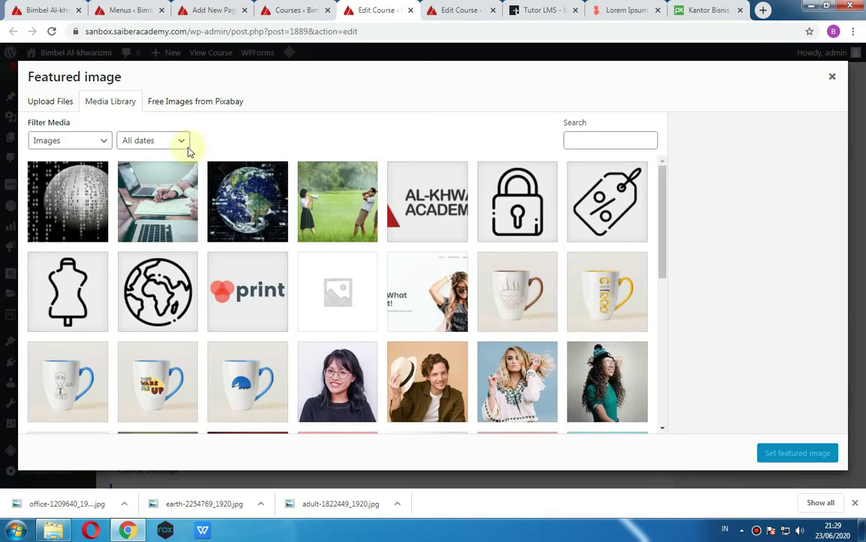
click(192, 105)
click(237, 129)
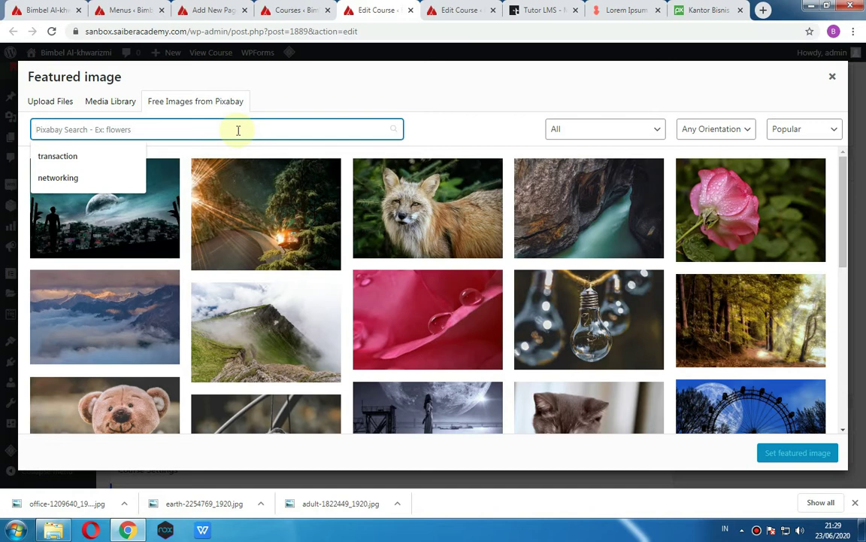
text(c)
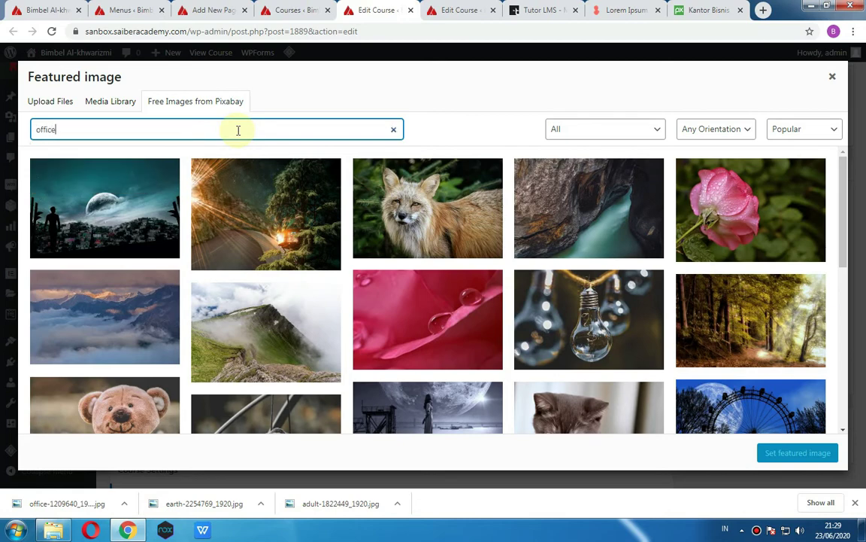
text(e)
key(Return)
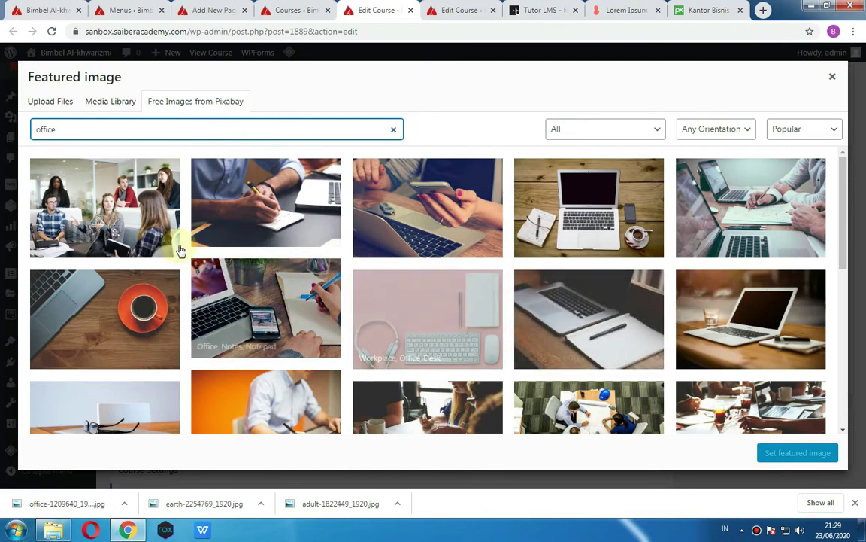
- Insert the laptop, phone and notepad picture as the Excel course's featured image, update the course and close its tab
click(235, 304)
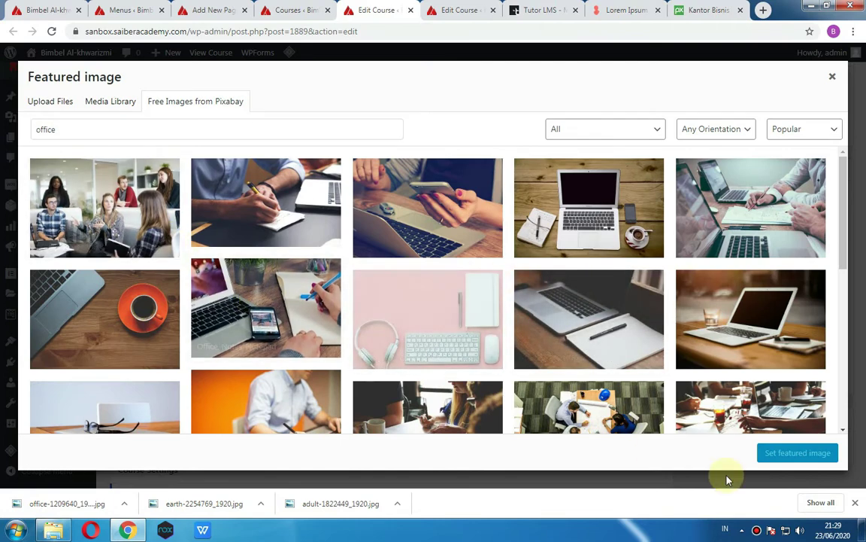
click(245, 312)
click(811, 131)
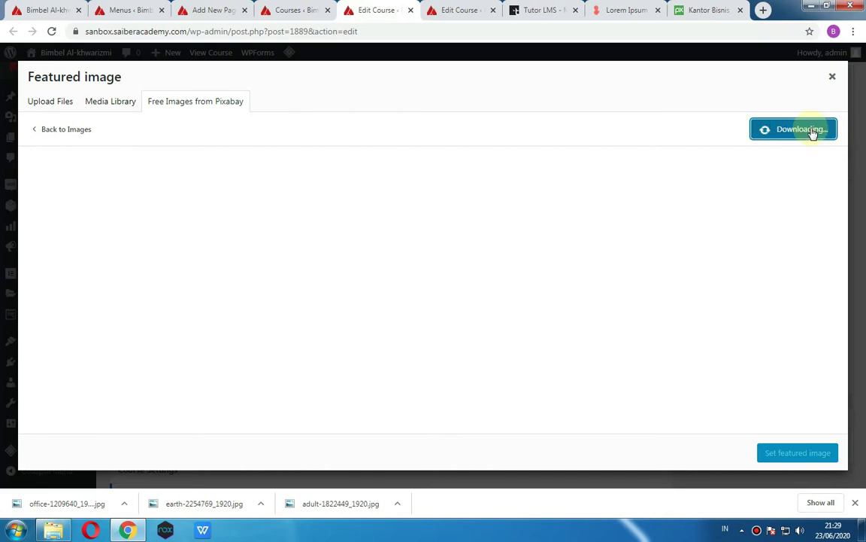
click(773, 458)
scroll(770, 213, up, 10)
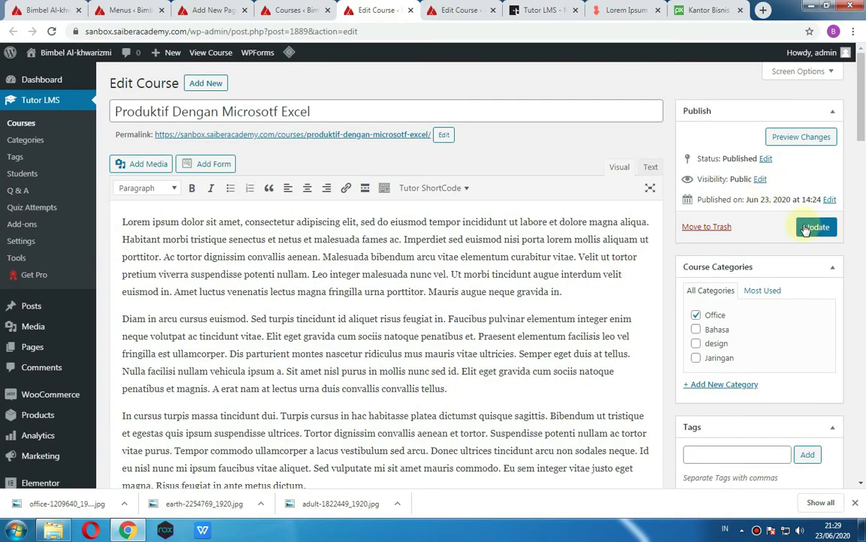
click(805, 228)
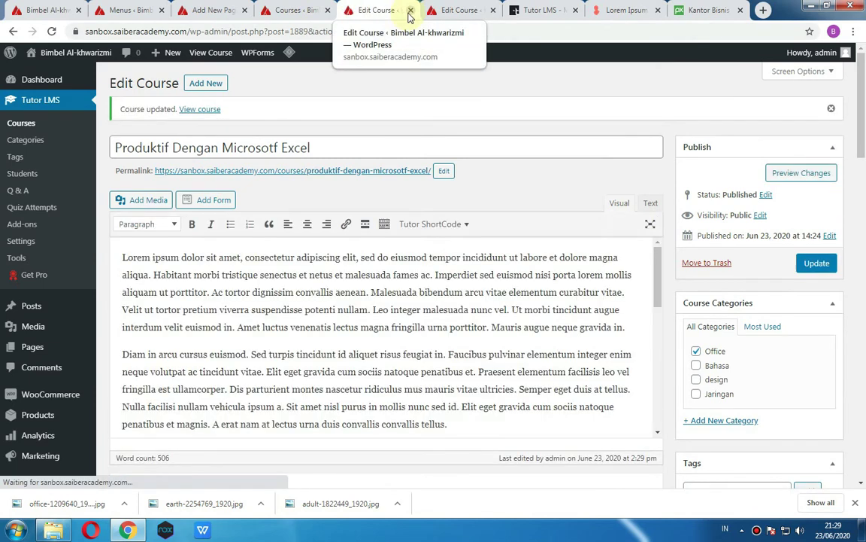
click(409, 11)
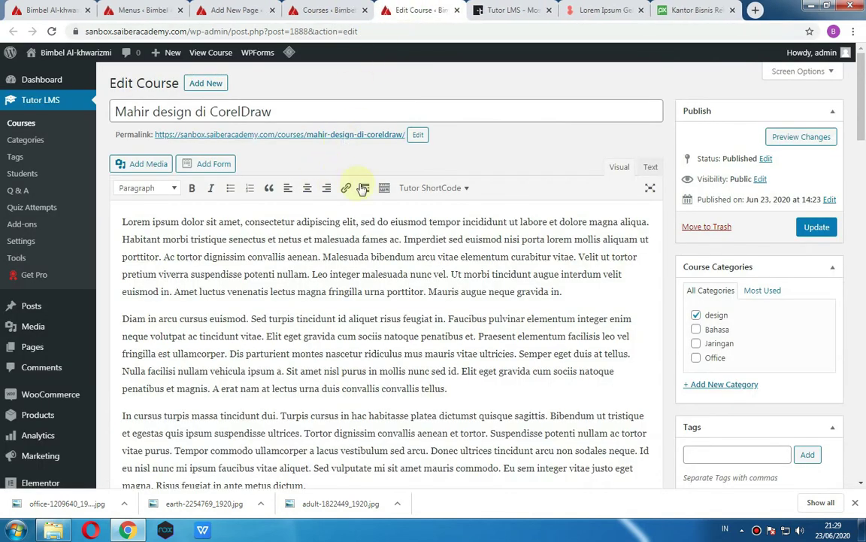
- Open the Mahir design di CorelDraw course's featured image chooser and search the free Pixabay images for "design"
scroll(752, 323, down, 5)
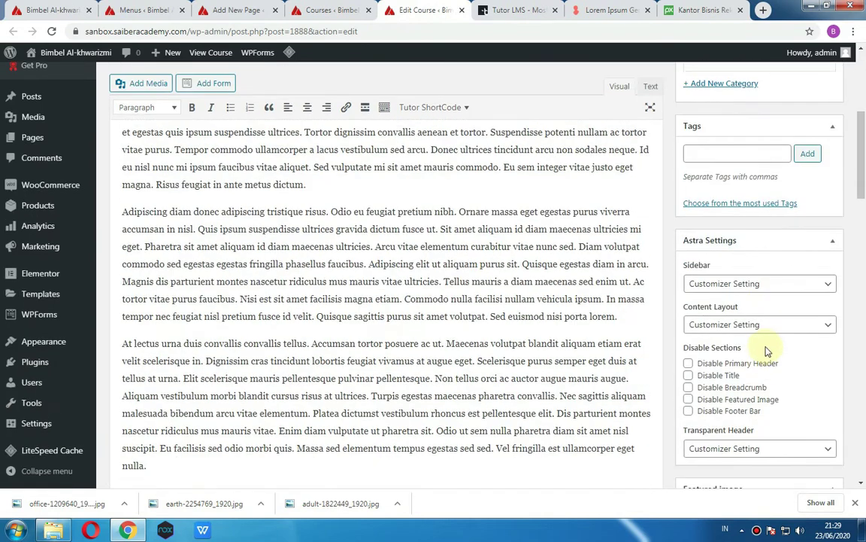
scroll(743, 396, down, 3)
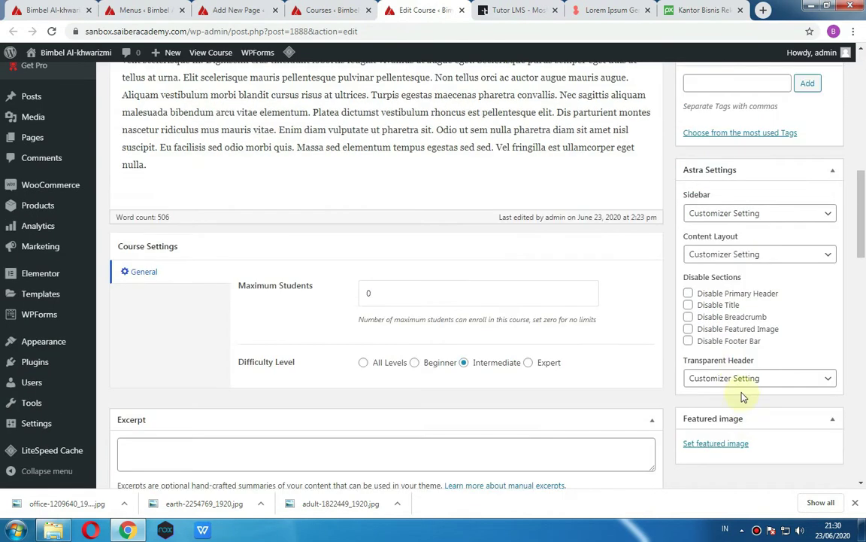
click(730, 444)
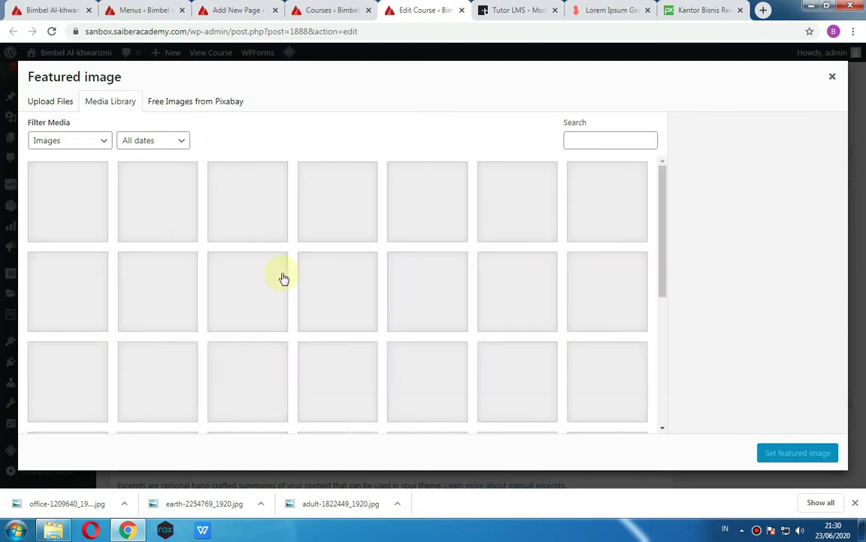
click(202, 105)
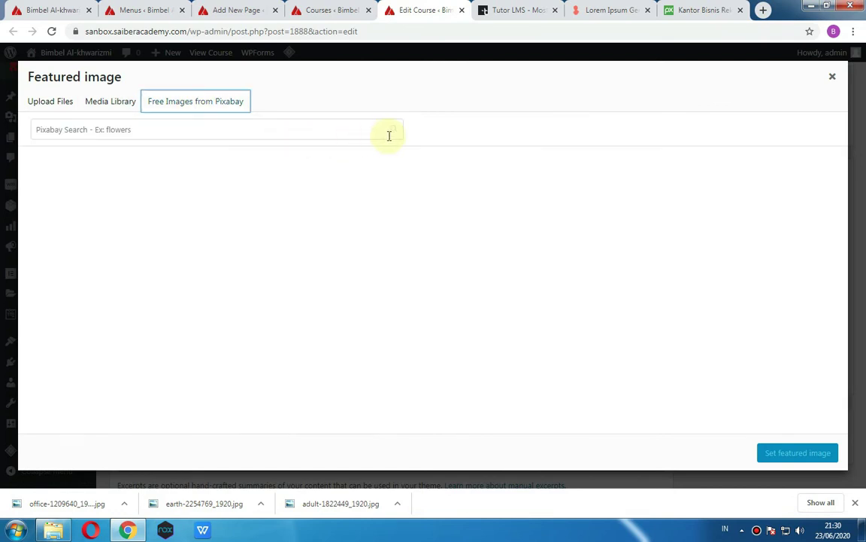
text(design)
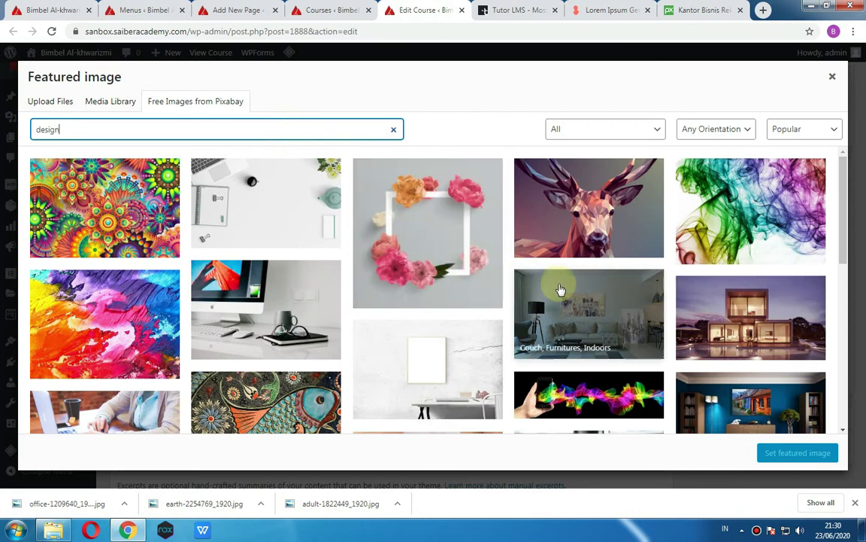
- Insert the prototyping desk picture with hands, papers and phone as the CorelDraw course's featured image and update the course
scroll(560, 290, down, 3)
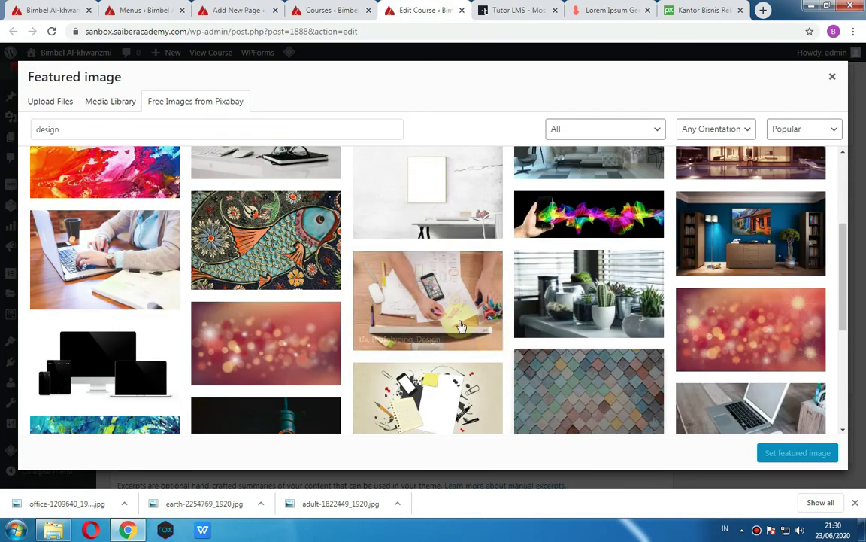
click(433, 339)
click(786, 128)
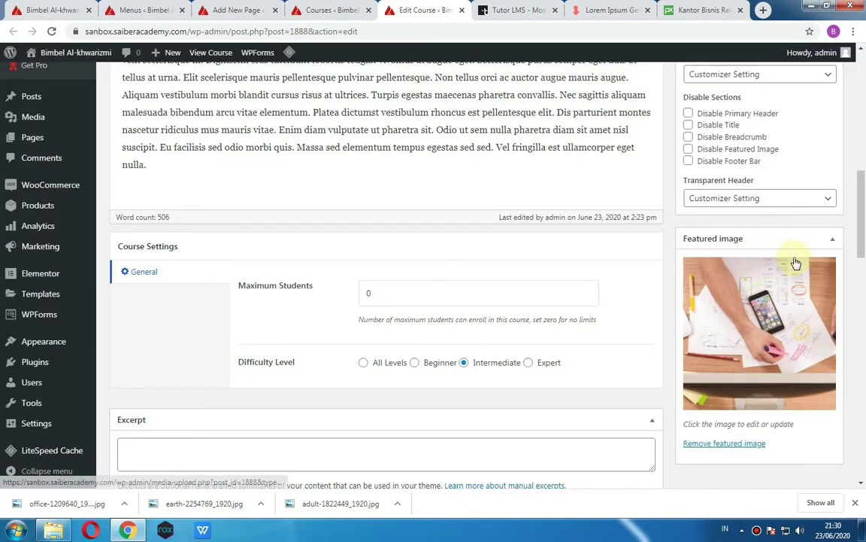
scroll(775, 218, up, 7)
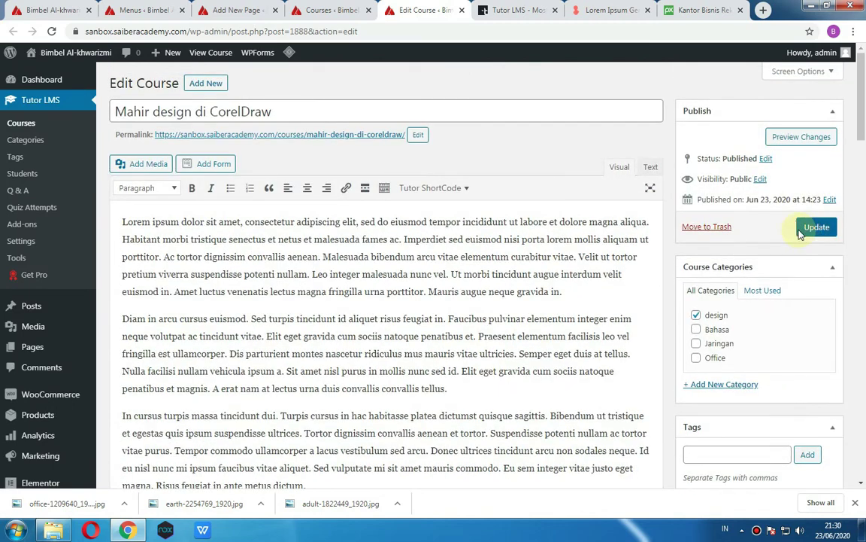
click(801, 233)
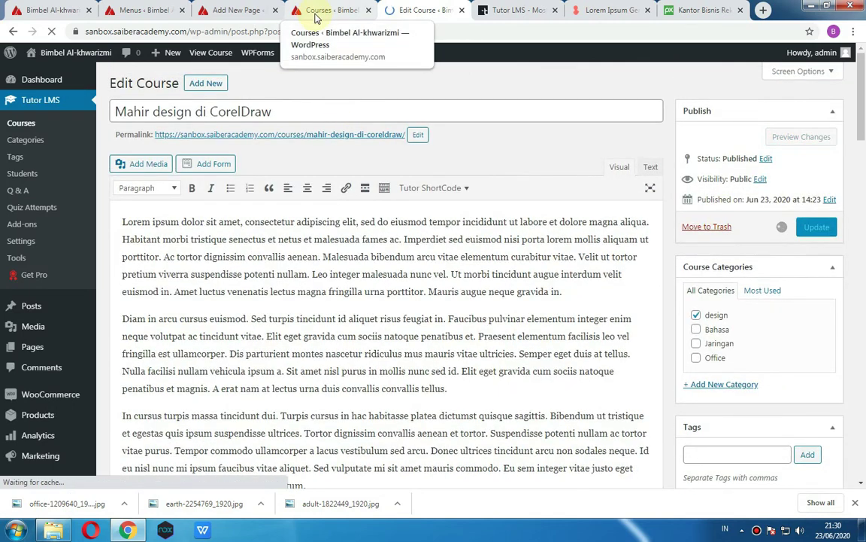
- Open the live view of the published Courses page and close the leftover course list and course editor tabs
click(316, 14)
click(244, 13)
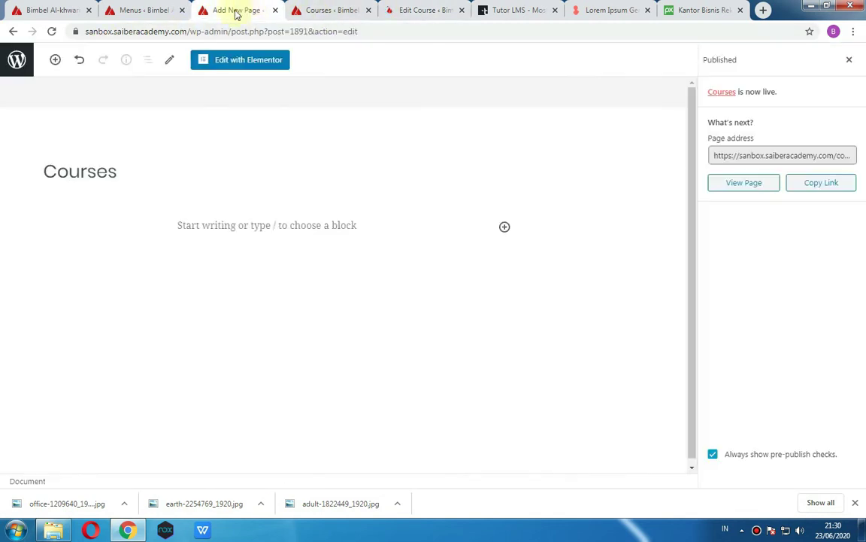
click(160, 13)
click(214, 19)
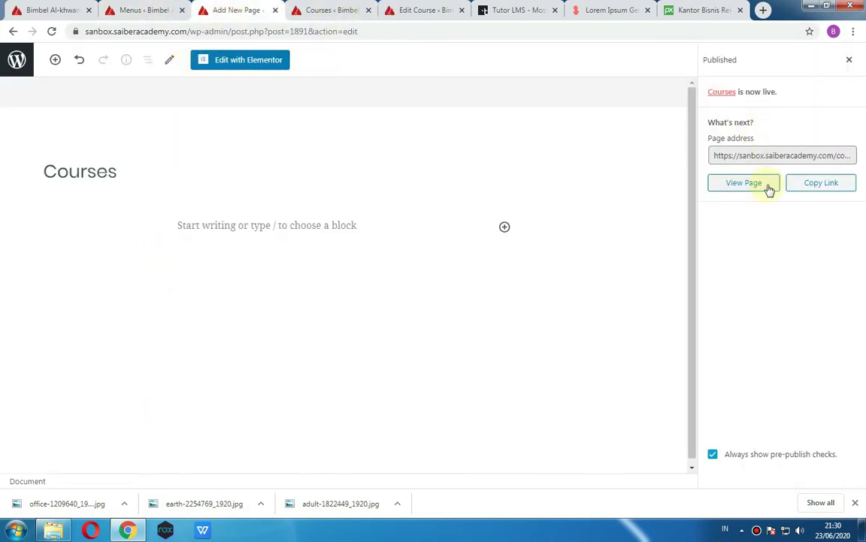
click(783, 155)
click(797, 183)
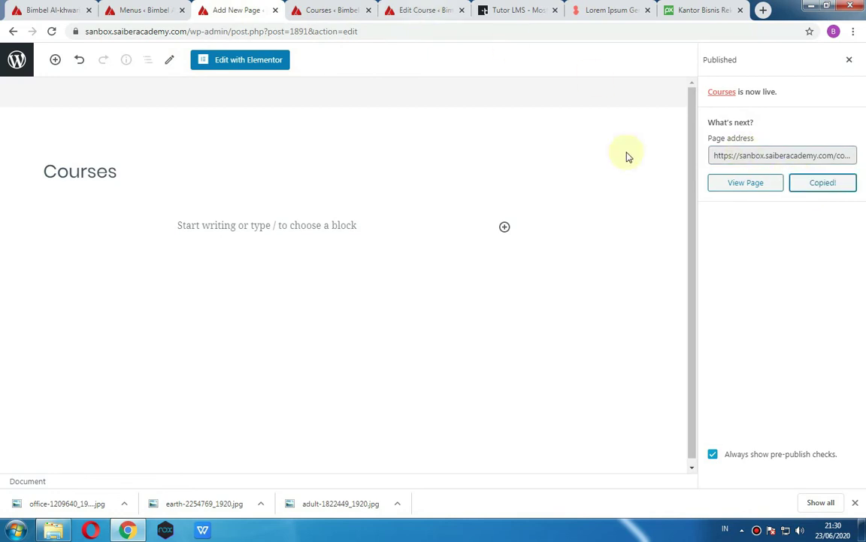
click(735, 184)
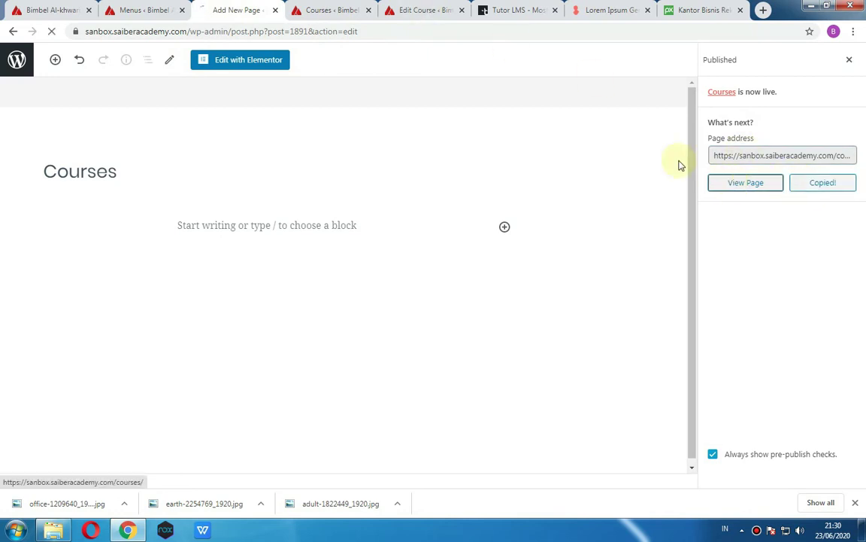
click(368, 10)
click(369, 10)
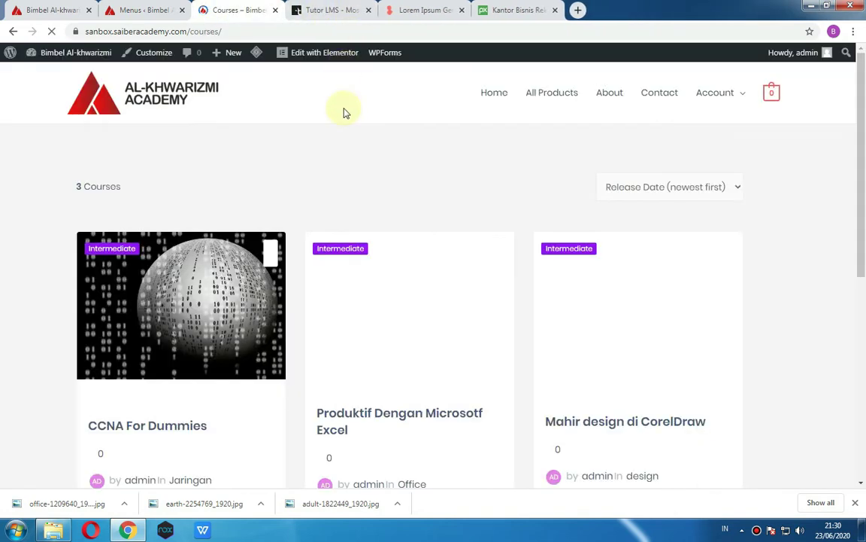
- Examine the course cards on the live Courses page and on the second page of the listing
scroll(638, 271, down, 4)
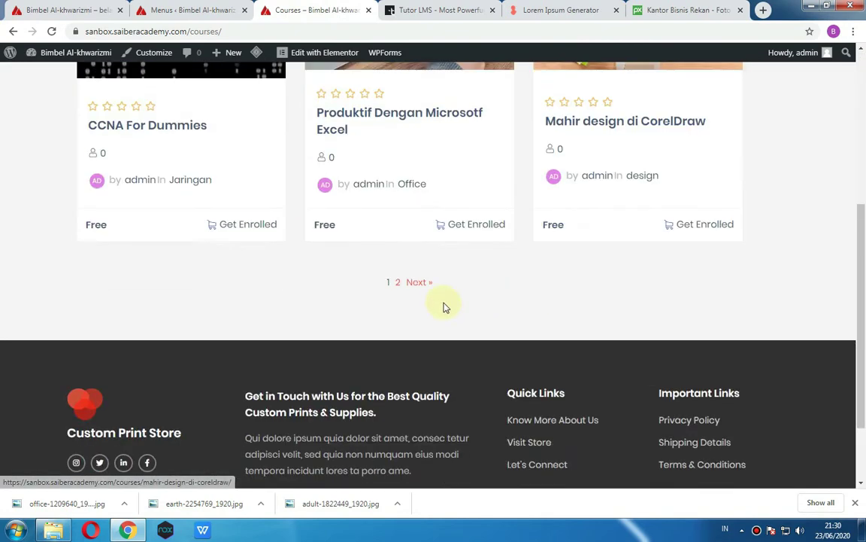
click(412, 291)
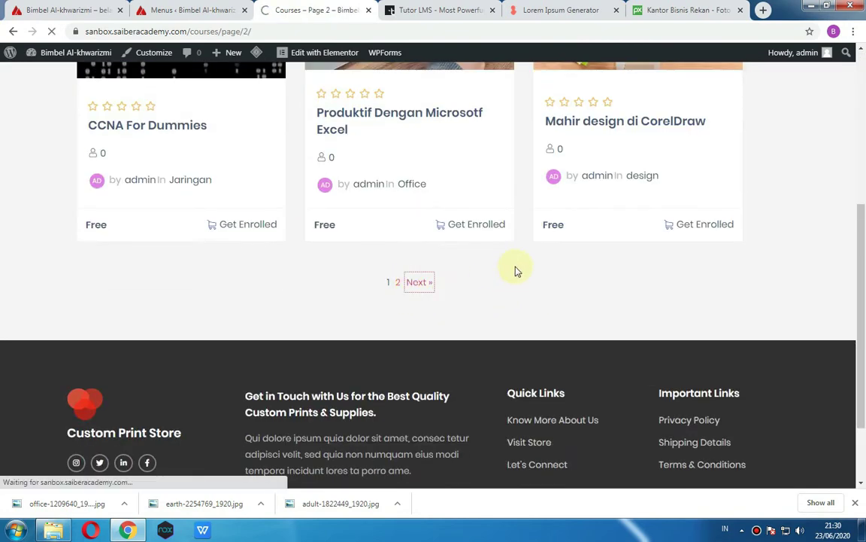
scroll(519, 248, down, 4)
scroll(522, 248, up, 4)
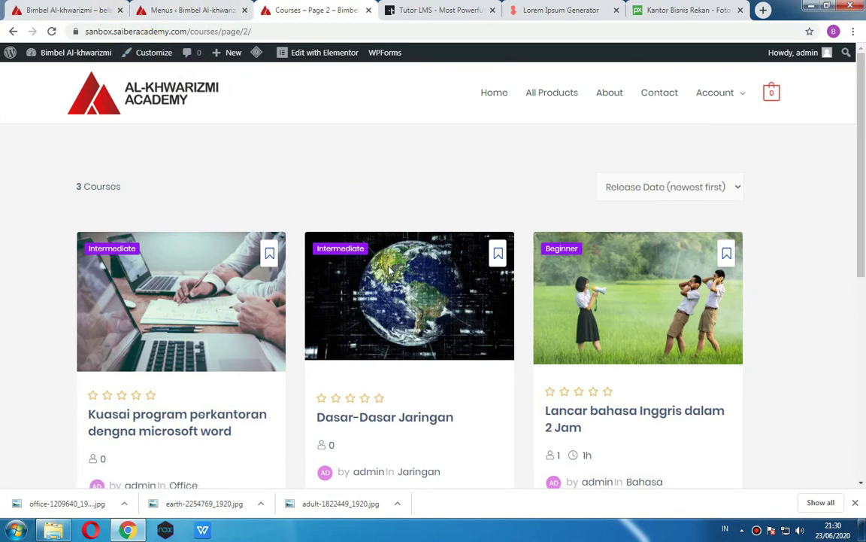
scroll(389, 288, down, 1)
scroll(389, 288, down, 3)
scroll(382, 282, up, 4)
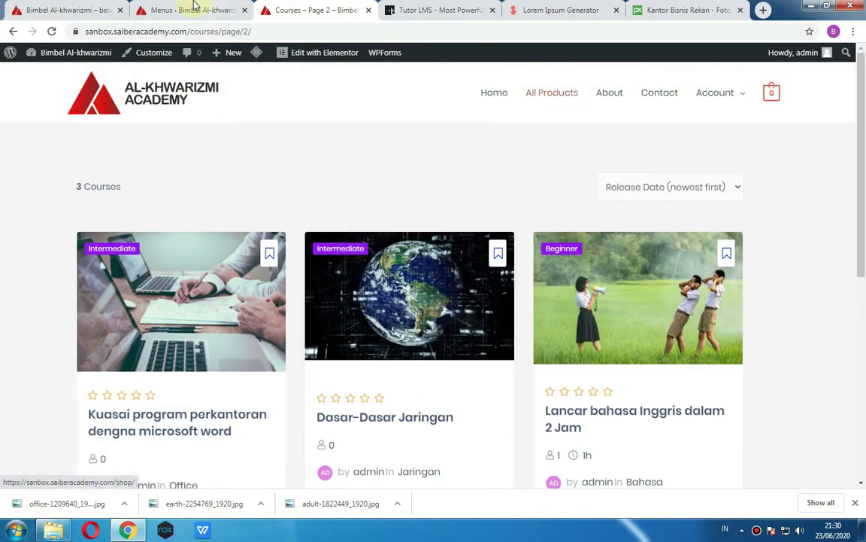
- Check the live site's header navigation, including the Account submenu, and save the Main Menu with only the Home item
click(173, 6)
click(285, 8)
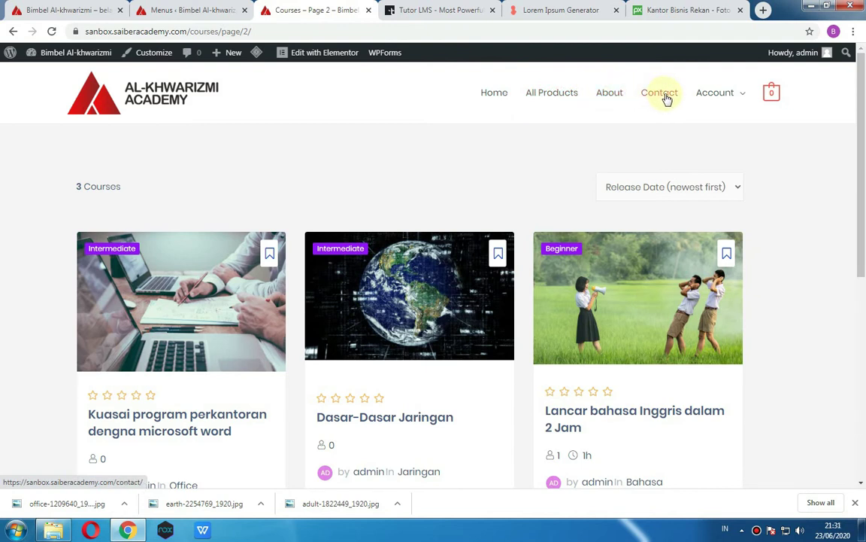
mouse_move(717, 94)
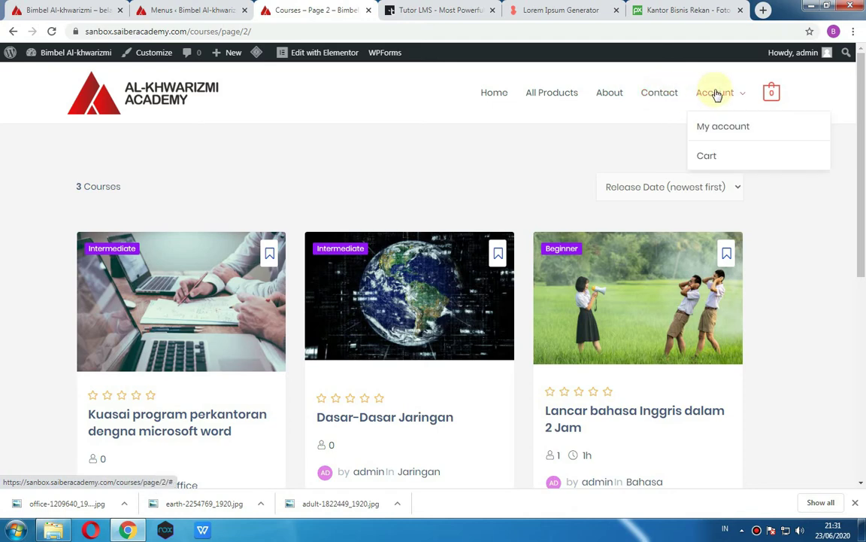
click(204, 10)
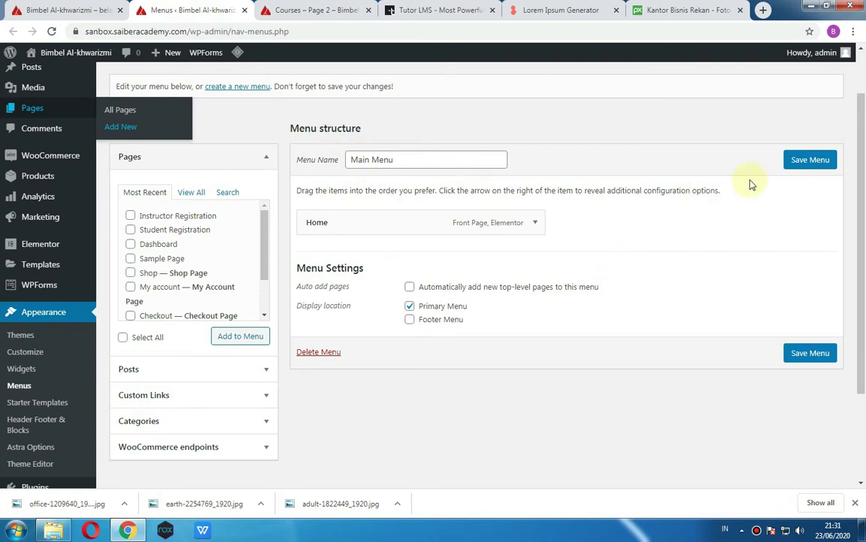
click(793, 172)
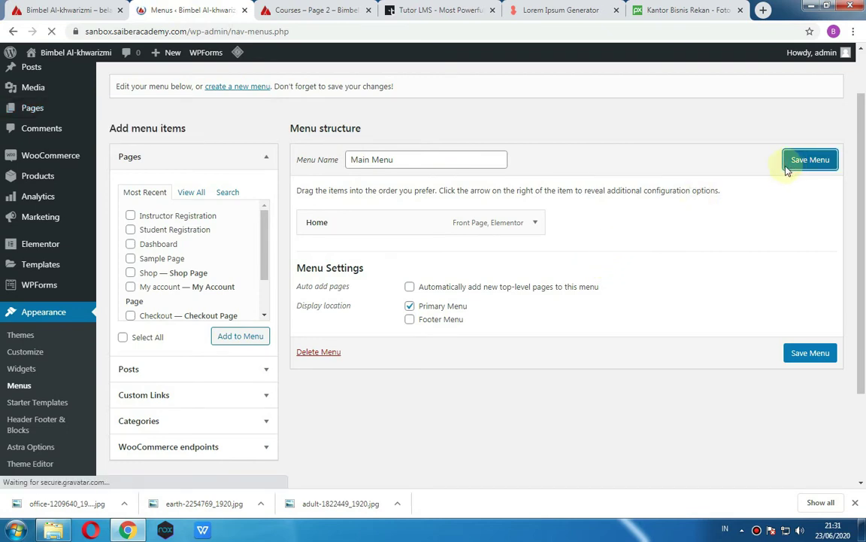
- Add the Courses, Dashboard and Student Registration pages to the Main Menu and save the menu
scroll(358, 232, down, 3)
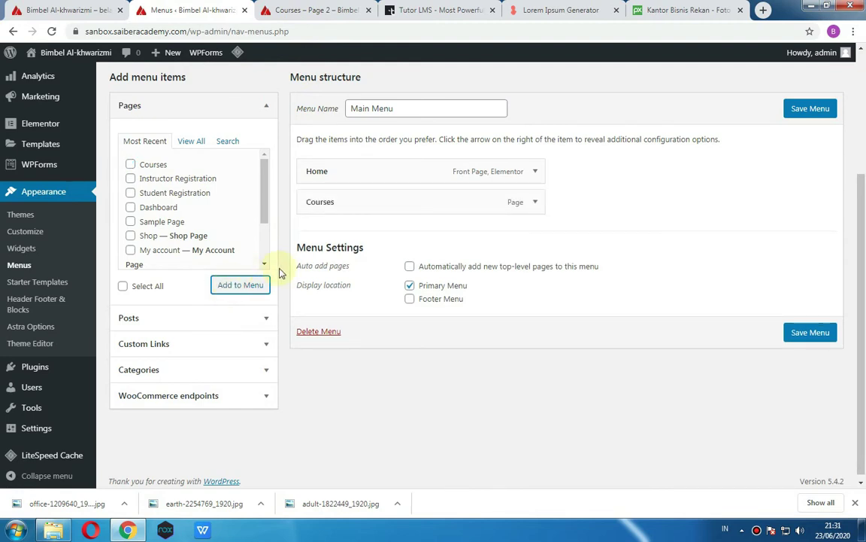
mouse_move(265, 213)
mouse_down()
mouse_move(264, 251)
mouse_move(263, 196)
mouse_up()
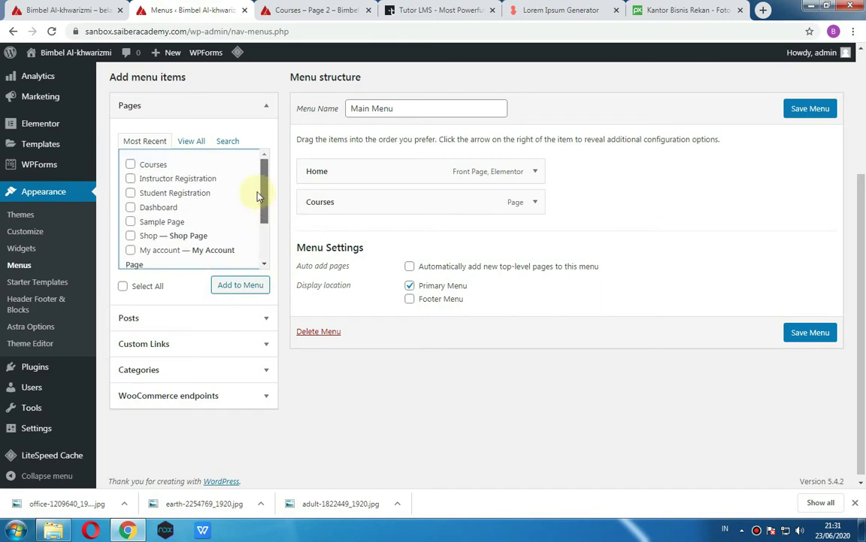
click(131, 209)
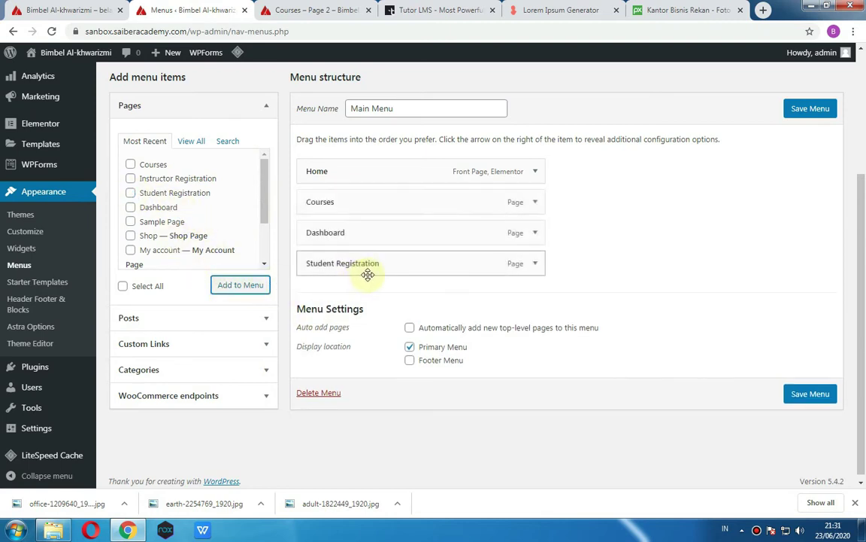
click(814, 108)
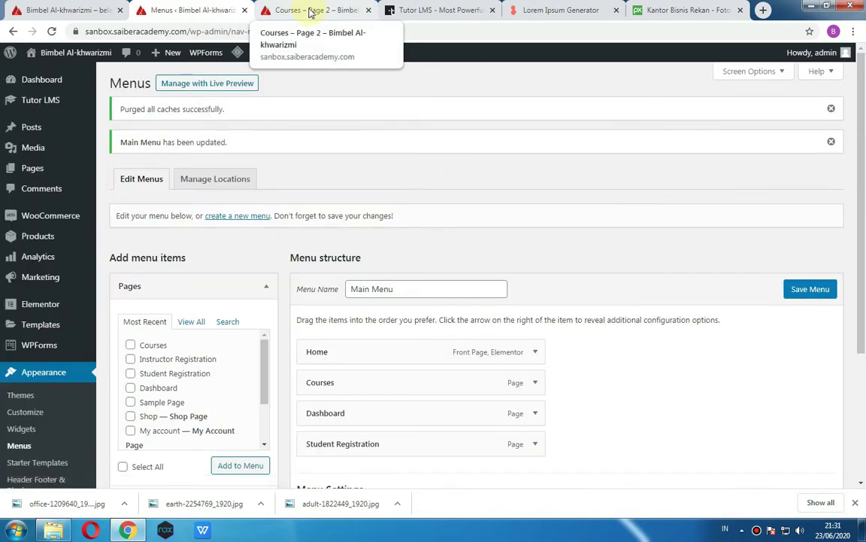
- Open the live site in a new tab, close the old Courses and home page tabs, and look over the home page
mouse_move(71, 52)
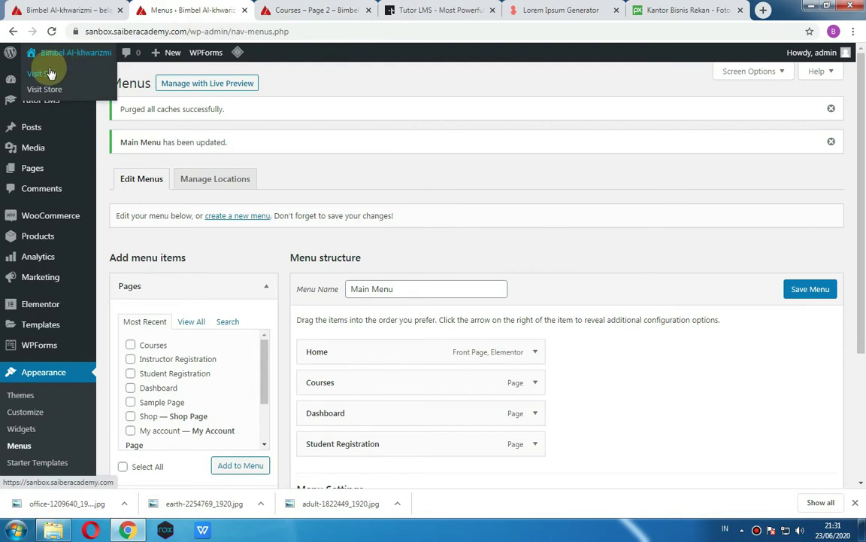
middle_click(49, 75)
click(416, 10)
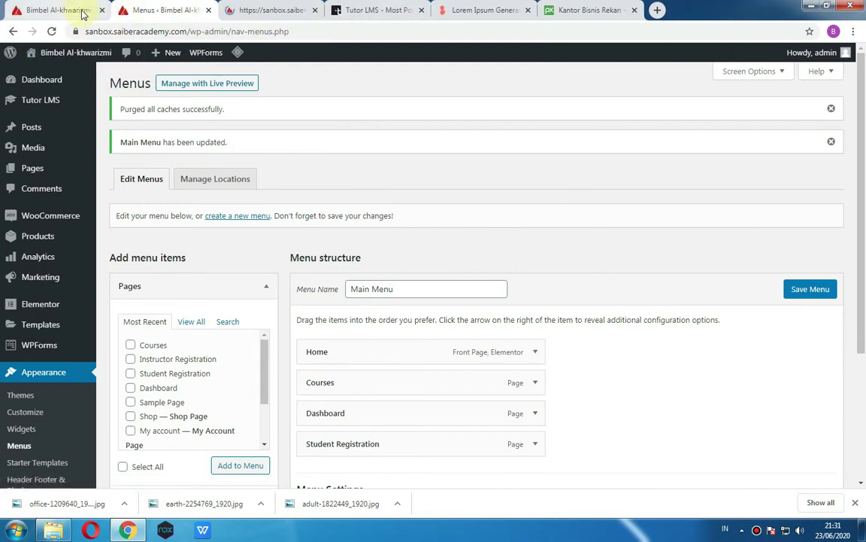
click(102, 10)
click(154, 9)
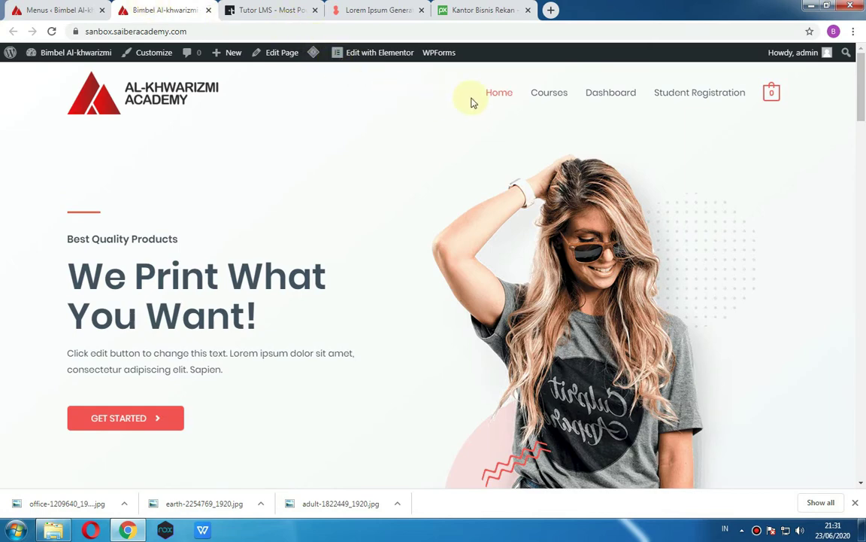
scroll(564, 293, down, 3)
scroll(564, 294, up, 3)
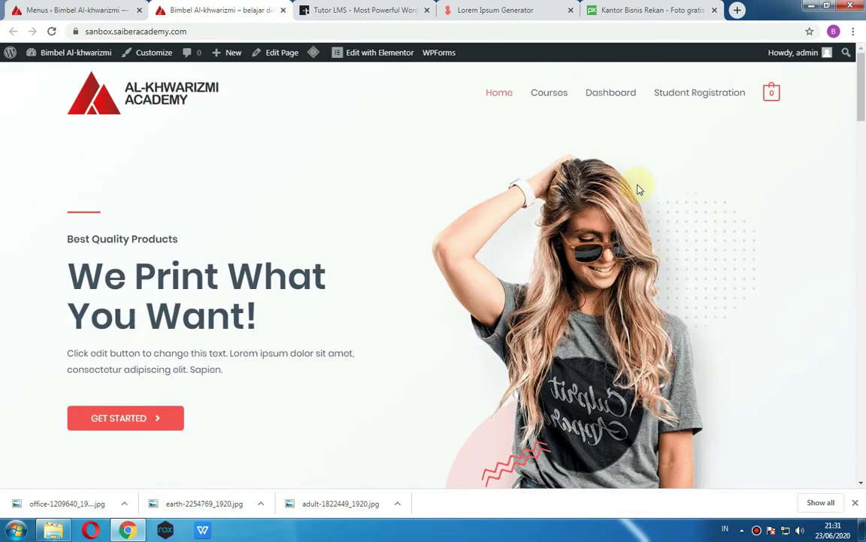
- Check the Courses, Dashboard and Student Registration pages through the site's header navigation
click(547, 95)
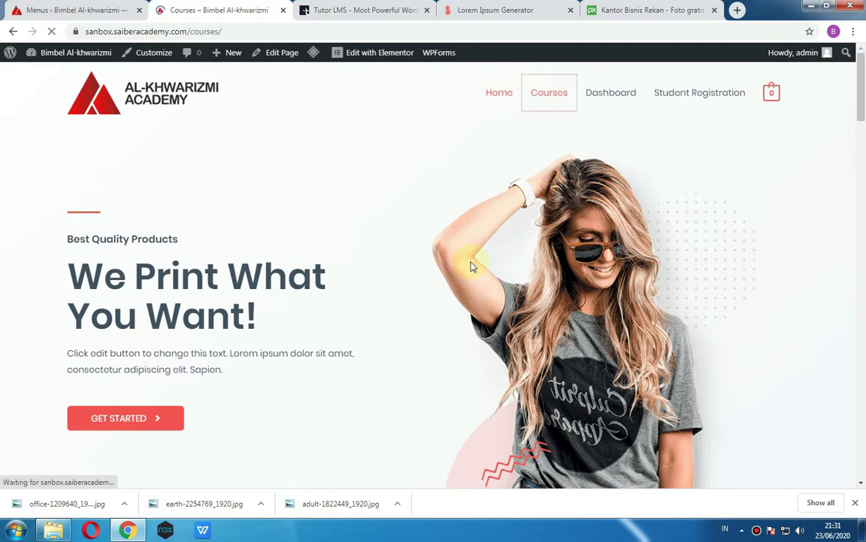
scroll(580, 241, down, 3)
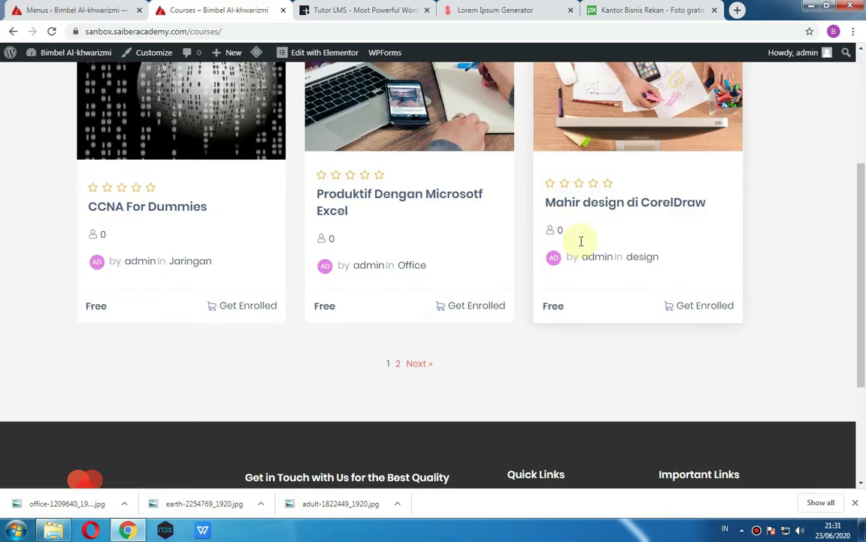
scroll(580, 241, up, 2)
scroll(580, 240, up, 1)
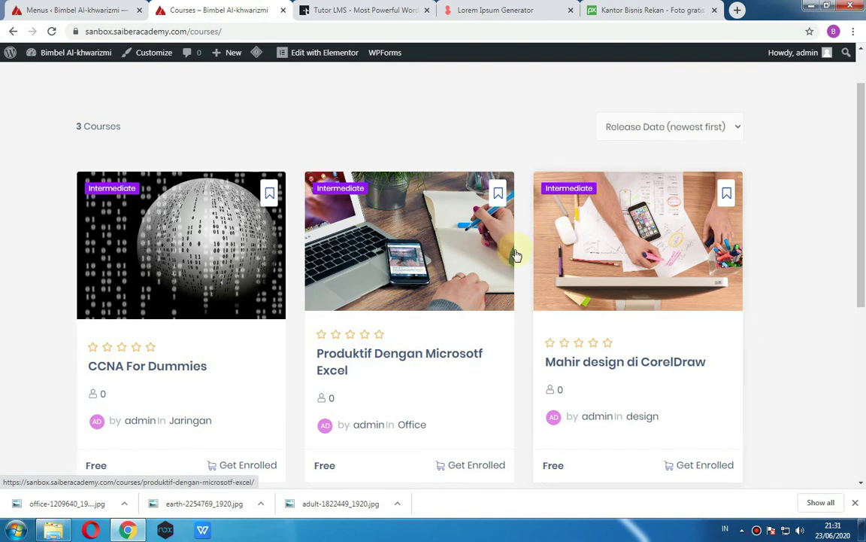
scroll(514, 250, up, 2)
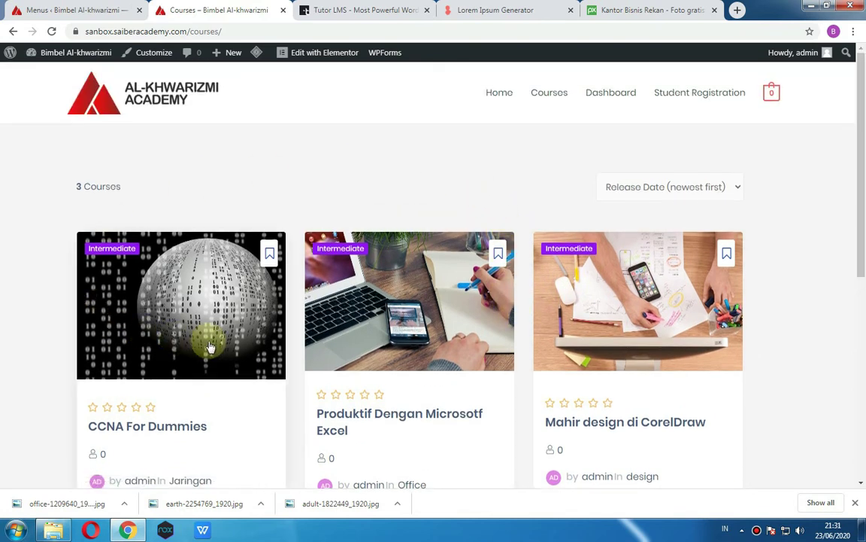
click(592, 94)
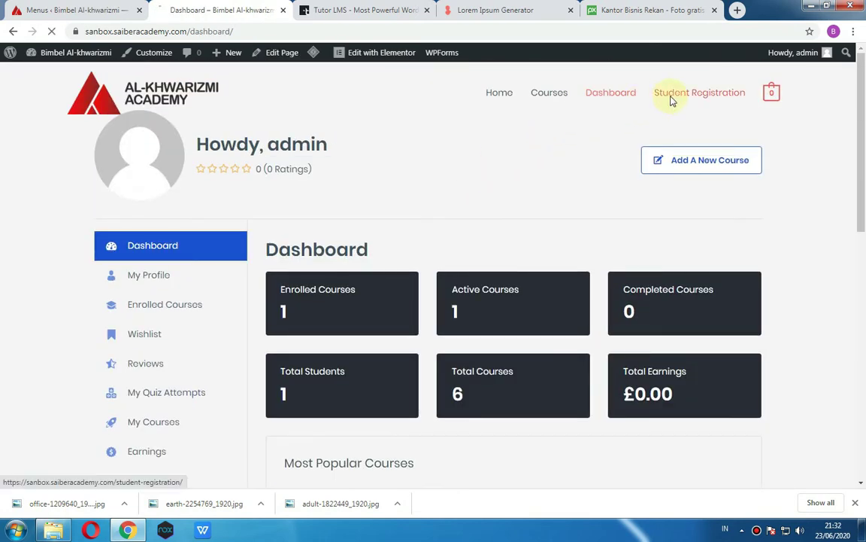
click(672, 101)
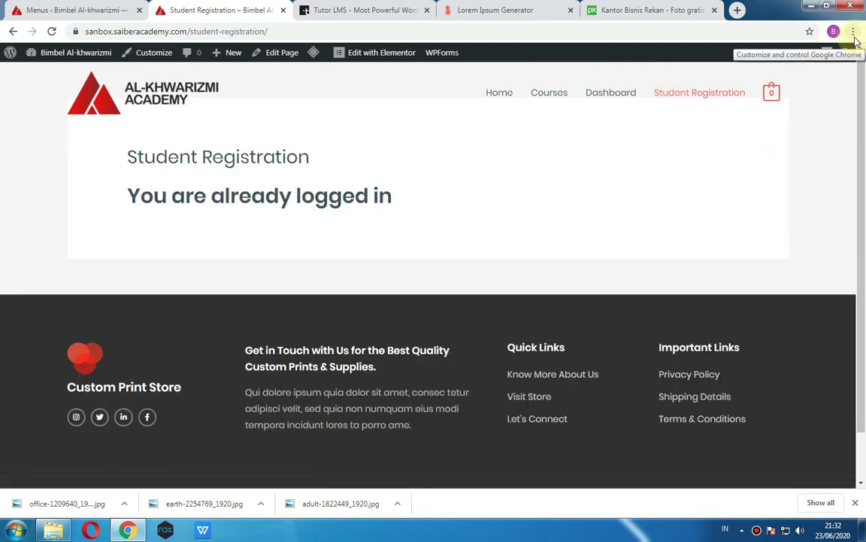
- Copy the Student Registration page's address and open it in a new incognito window to view the form as a visitor
click(252, 31)
right_click(256, 31)
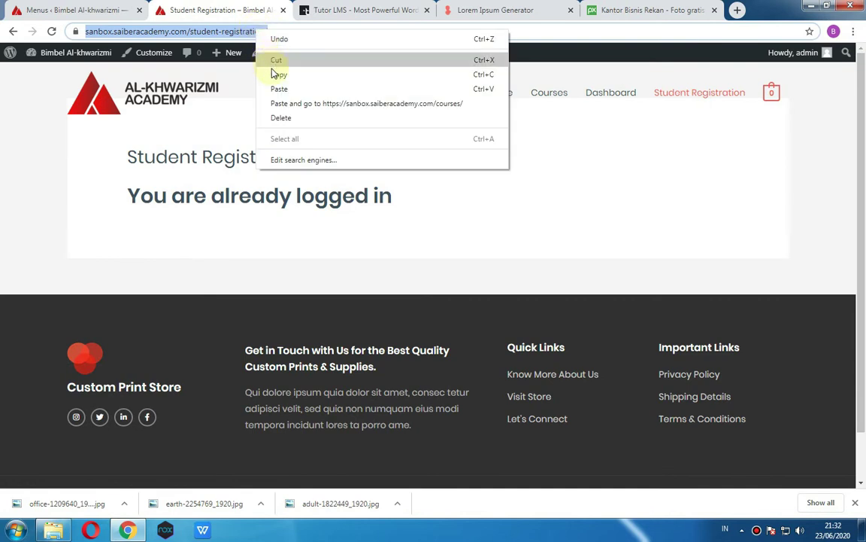
click(278, 73)
click(853, 31)
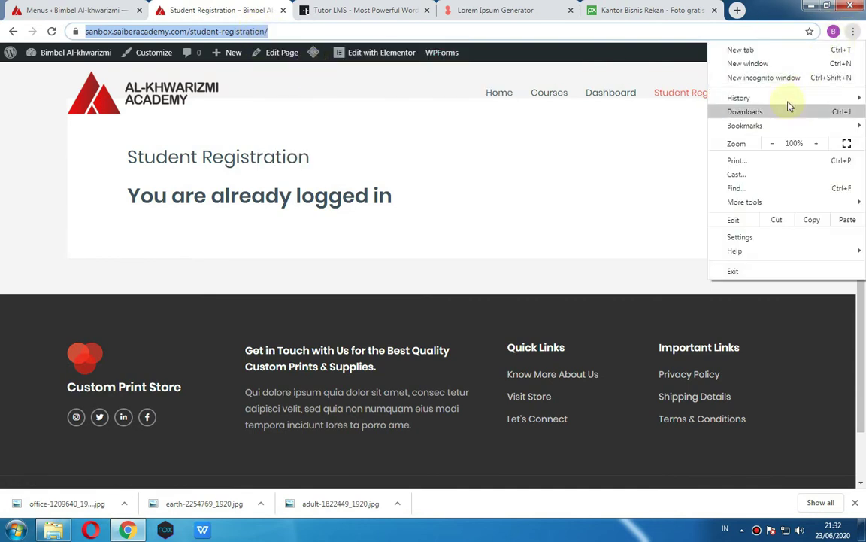
click(764, 78)
right_click(329, 31)
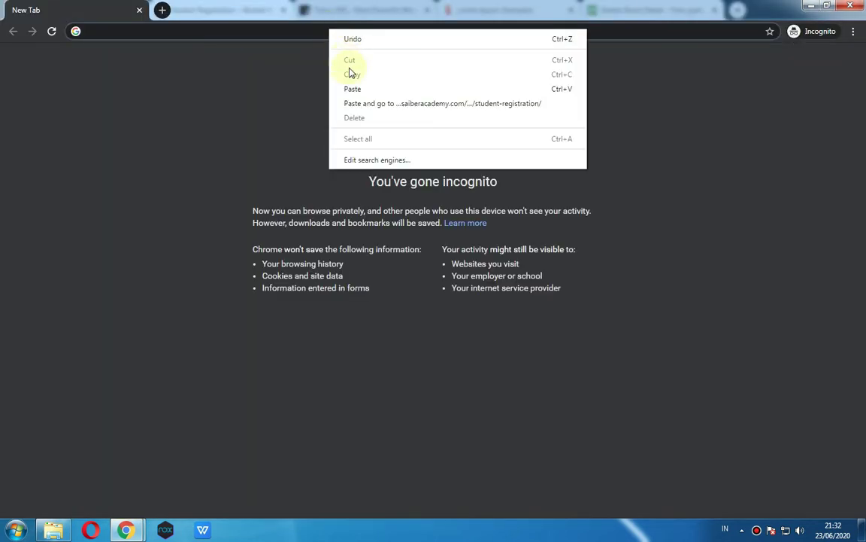
click(364, 105)
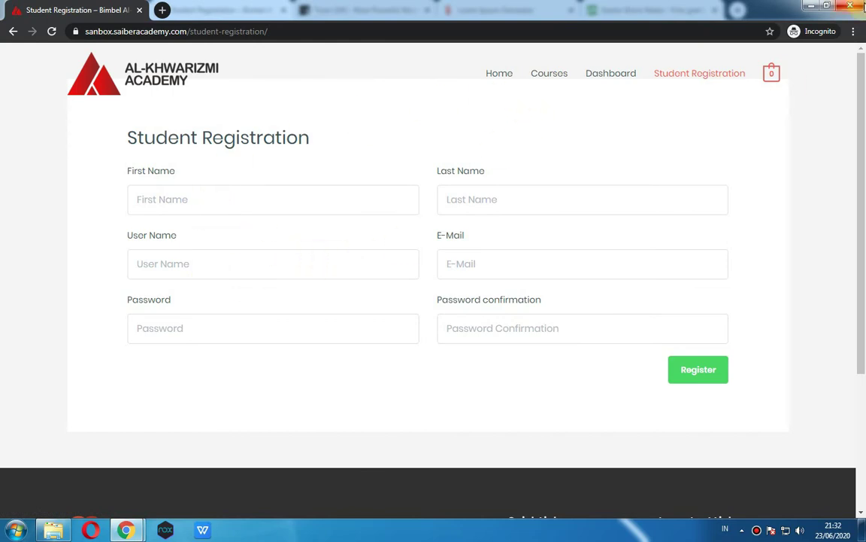
- Minimize the incognito window and open the site's home page from the Student Registration page
click(812, 8)
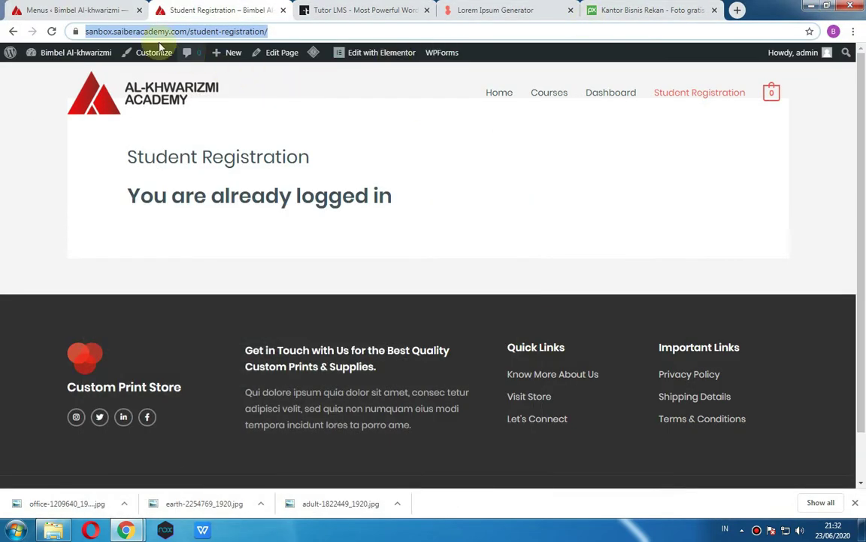
click(76, 9)
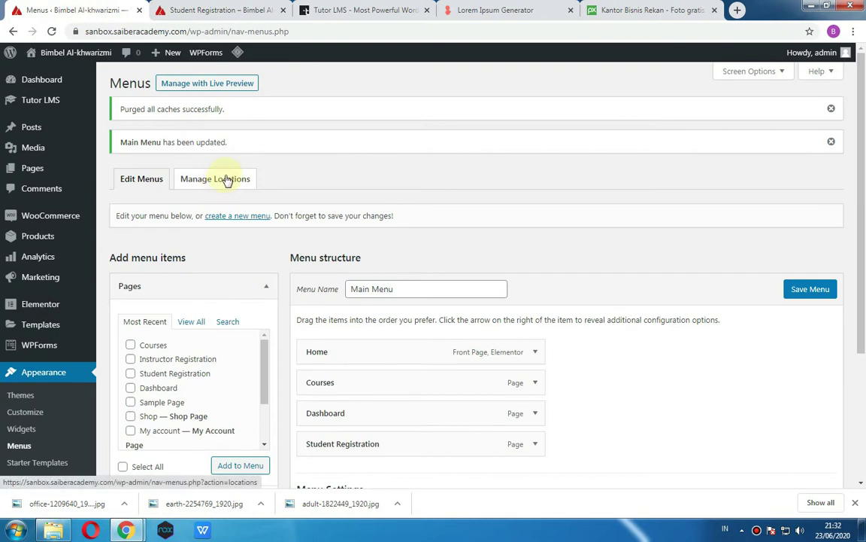
click(226, 10)
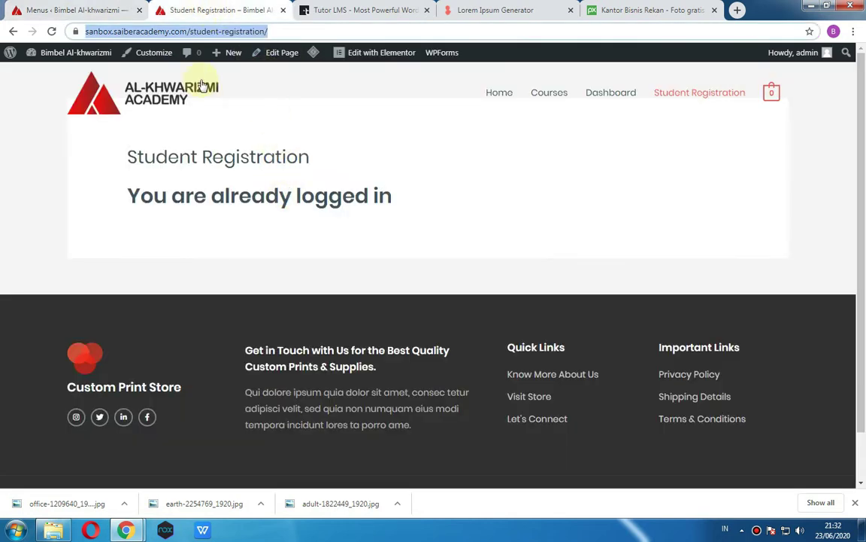
click(501, 98)
click(501, 97)
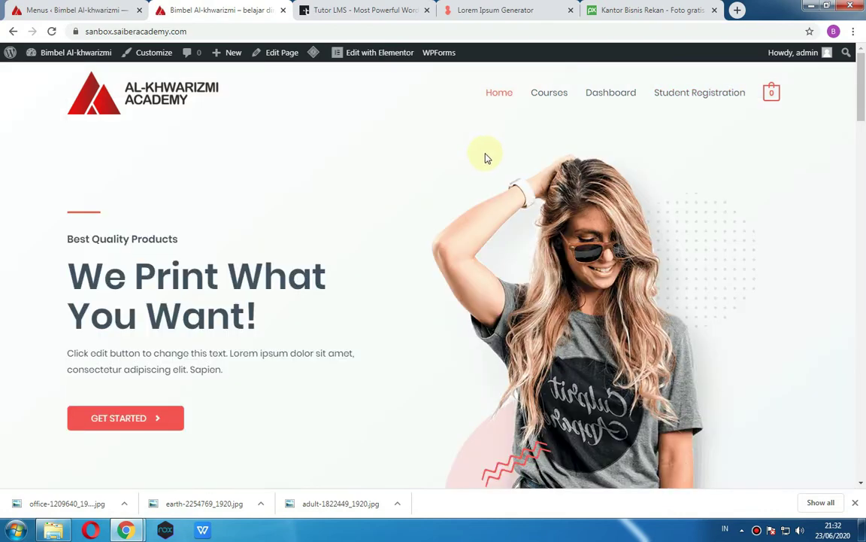
- Look through the home page's product sections and client testimonials
scroll(485, 158, down, 15)
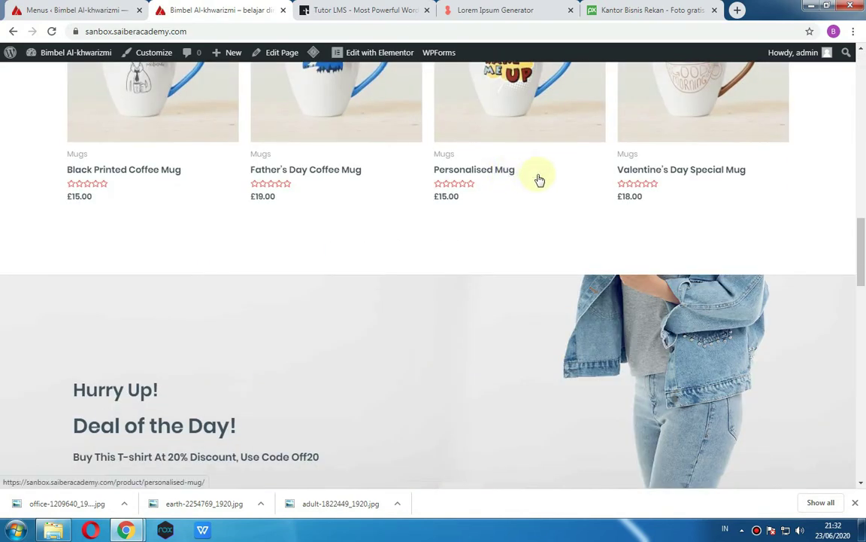
scroll(540, 179, down, 5)
scroll(542, 180, up, 3)
scroll(541, 181, down, 6)
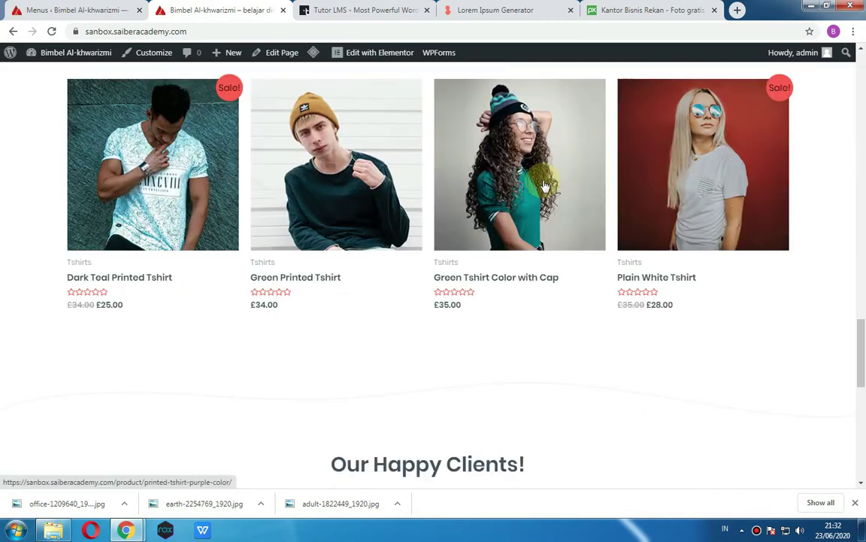
scroll(542, 186, up, 2)
scroll(506, 193, down, 5)
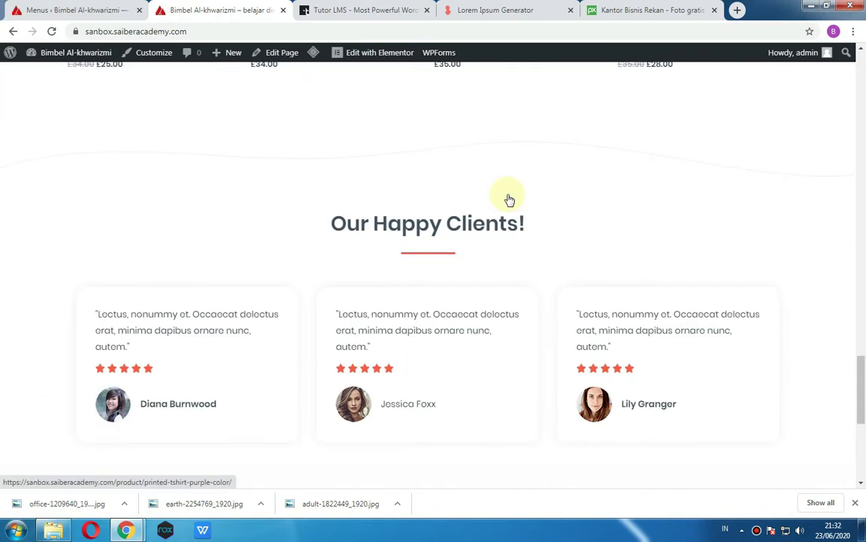
scroll(515, 200, down, 3)
scroll(482, 204, up, 12)
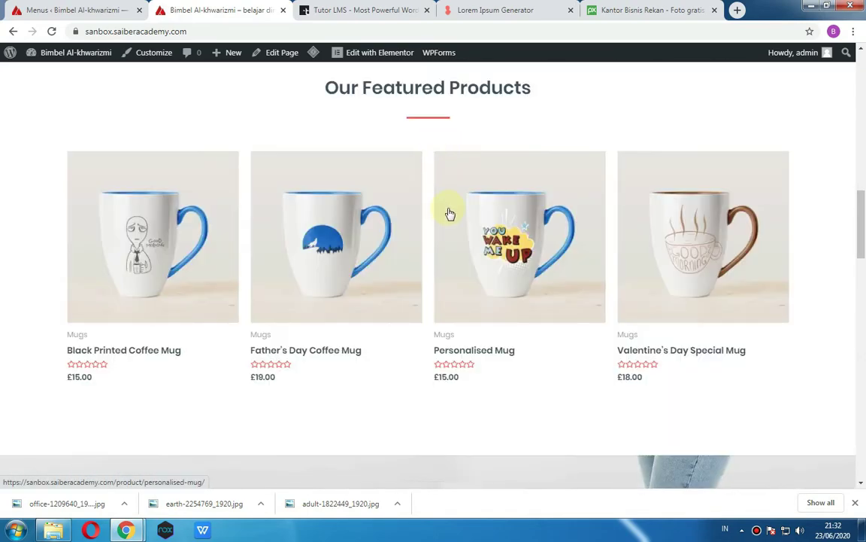
scroll(455, 213, up, 10)
- Open the home page for editing in Elementor and close the downloads bar
mouse_move(358, 62)
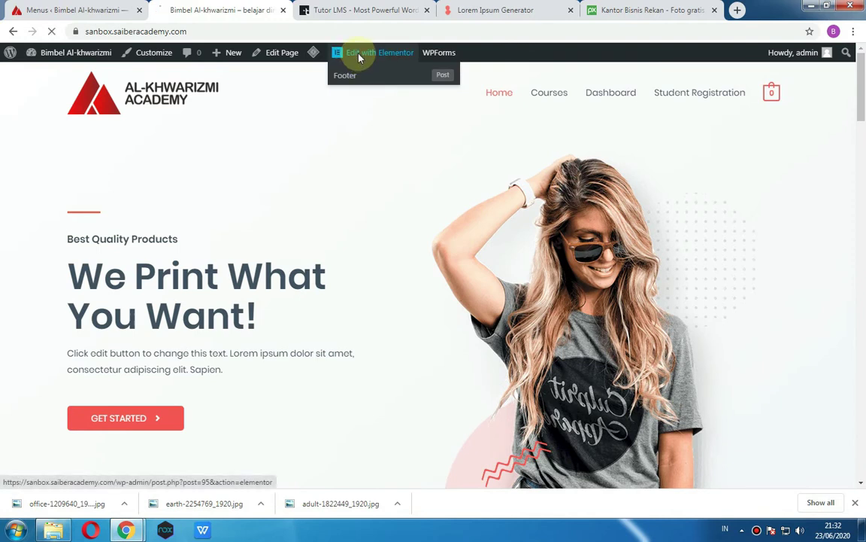
click(360, 58)
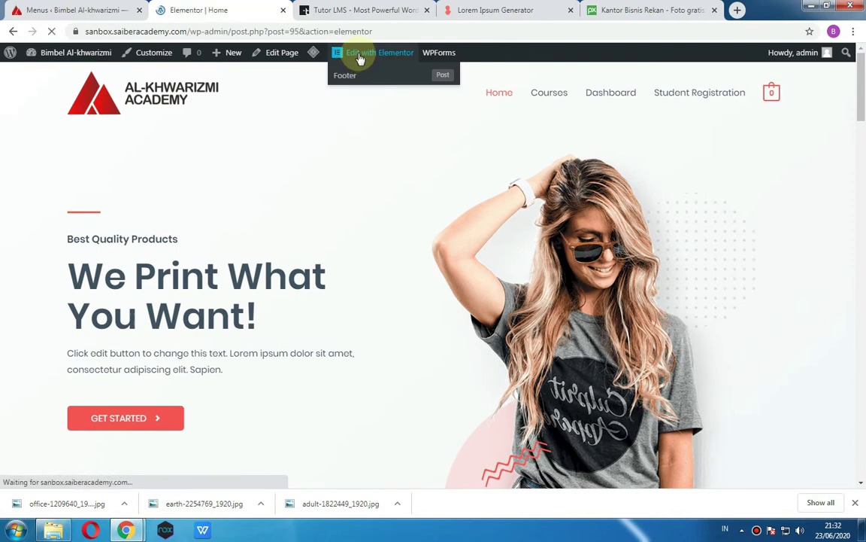
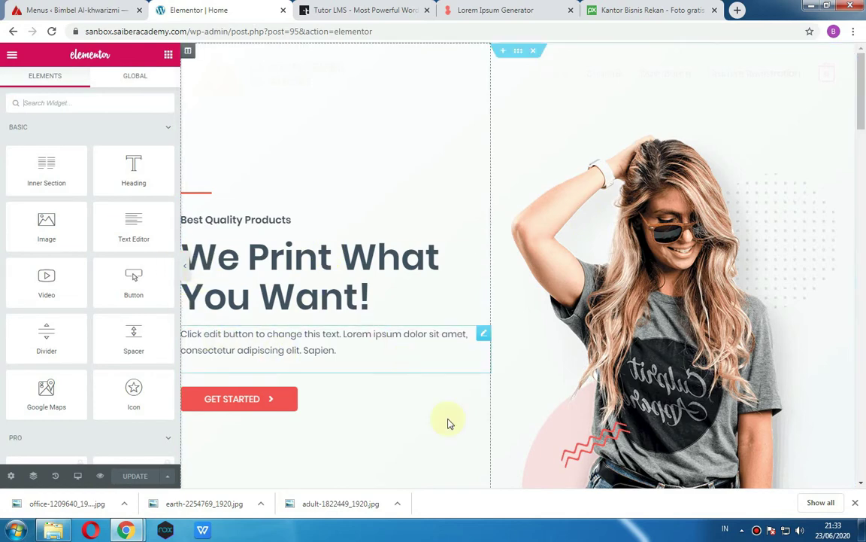
scroll(777, 332, down, 2)
click(857, 503)
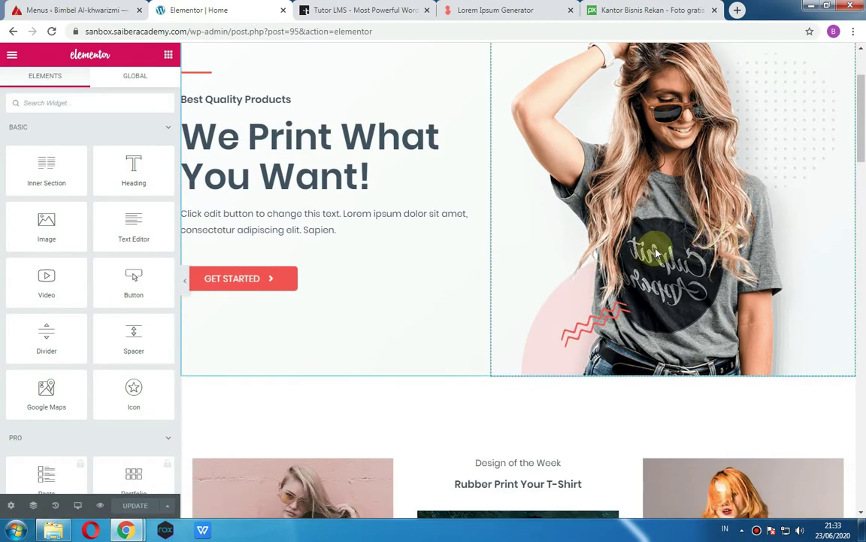
- Remove the picture of the woman in sunglasses from the hero section's image widget
scroll(247, 254, up, 2)
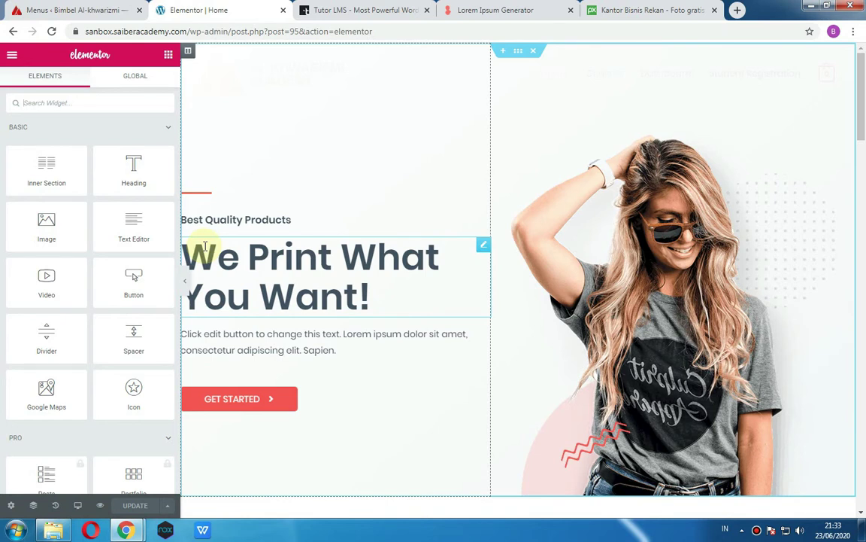
click(665, 222)
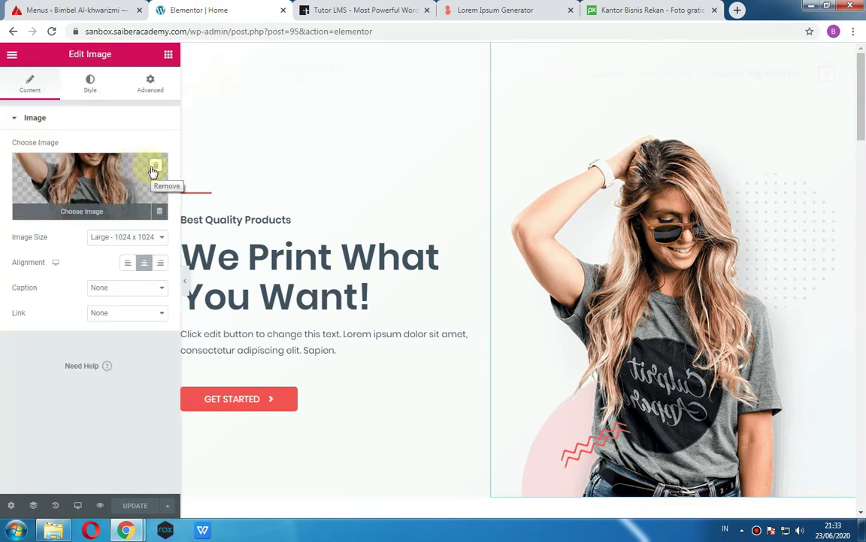
click(153, 168)
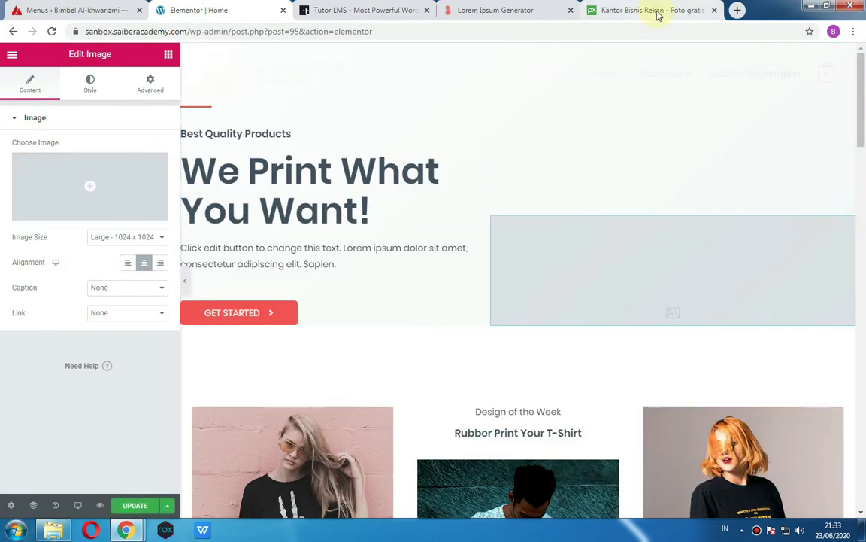
- Search Google Images for "women thumb up png" in a new tab
click(737, 10)
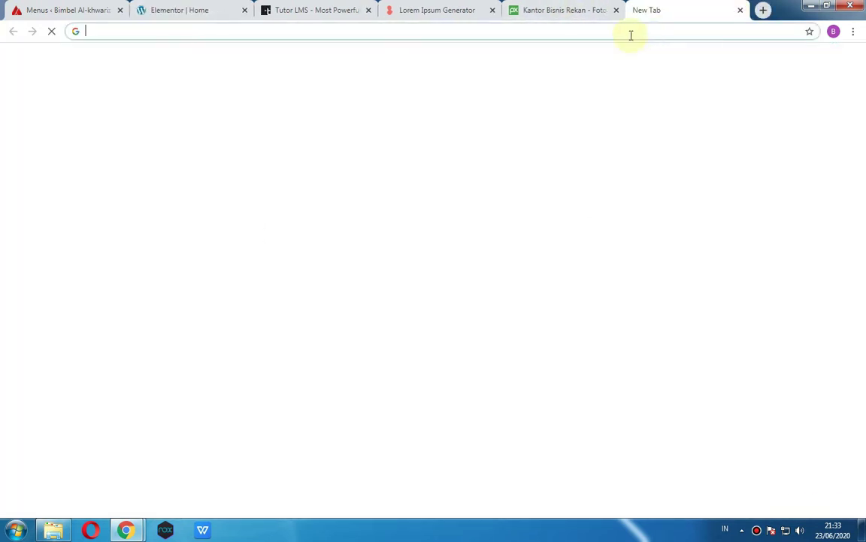
text(women thumb up png)
key(Return)
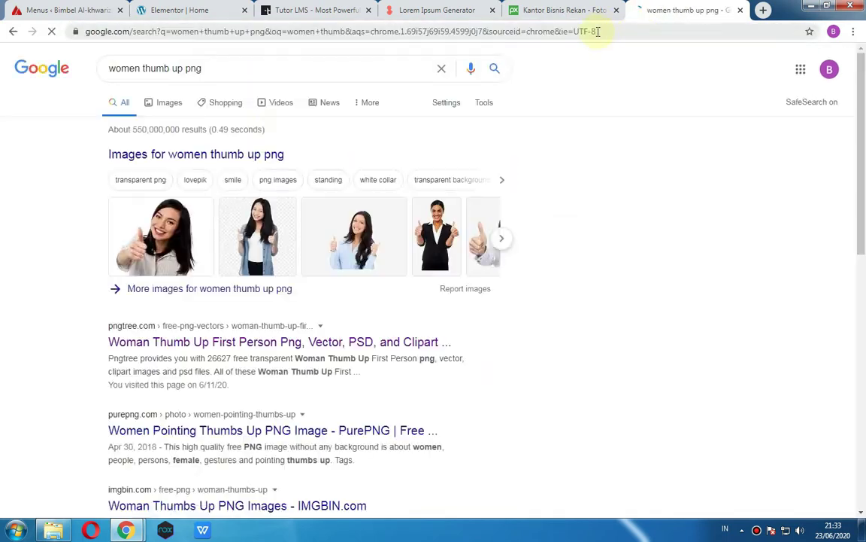
click(170, 105)
scroll(203, 132, down, 10)
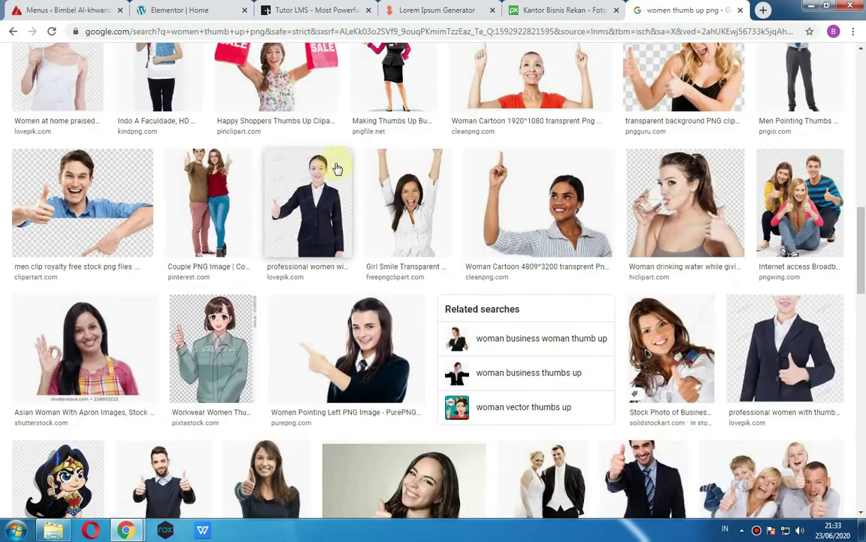
- Open the TopPNG source page of a woman with both thumbs up, look it over and return to the image results
scroll(337, 169, down, 3)
scroll(605, 187, up, 14)
click(428, 195)
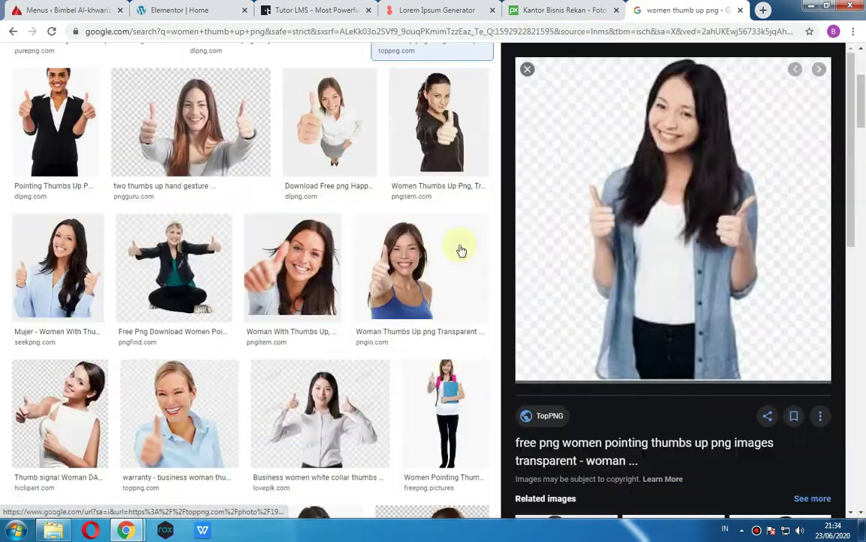
click(574, 442)
scroll(338, 228, down, 15)
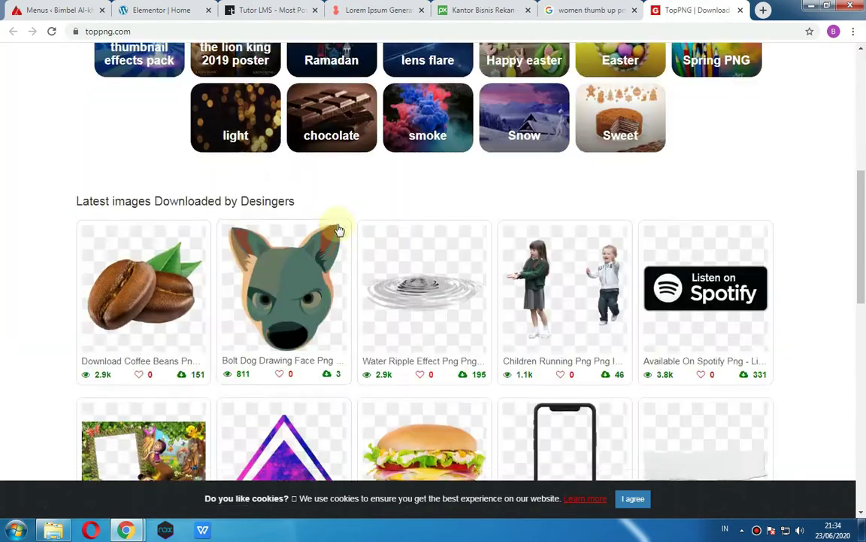
scroll(337, 227, up, 5)
scroll(400, 207, down, 6)
key(ctrl+shift+Tab)
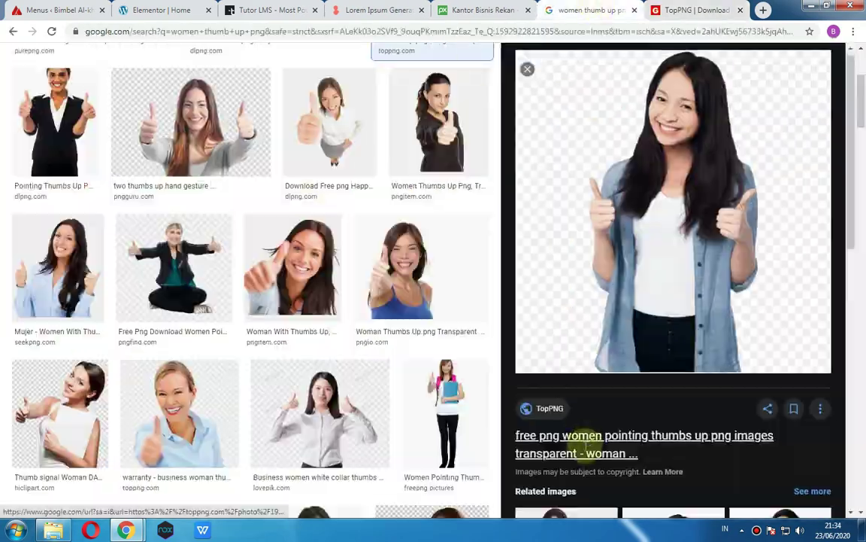
- Open the related PNGHunter picture "Women Pointing Thumbs Up" on its source page and start downloading the PNG
key(Right)
click(574, 295)
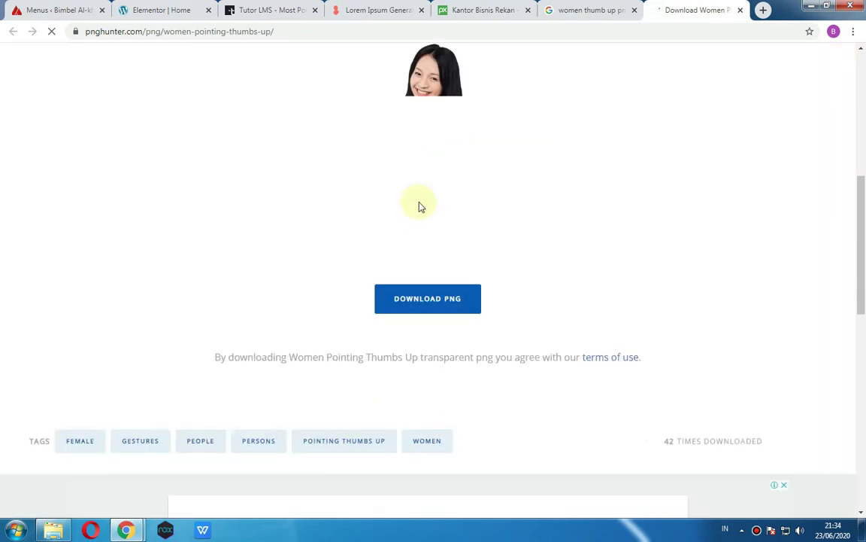
click(418, 298)
- Return to the Elementor tab and open the media library for the empty hero image
click(146, 7)
click(617, 221)
click(88, 187)
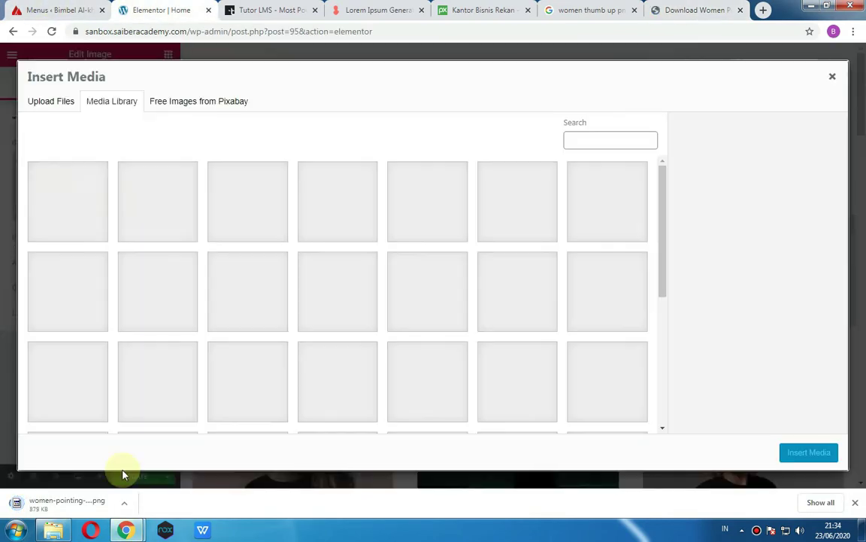
- Show the women-pointing PNG download in its folder
click(126, 502)
click(150, 460)
drag(270, 161, 412, 136)
click(627, 135)
- Check the PNGHunter download page and close its tab
click(703, 11)
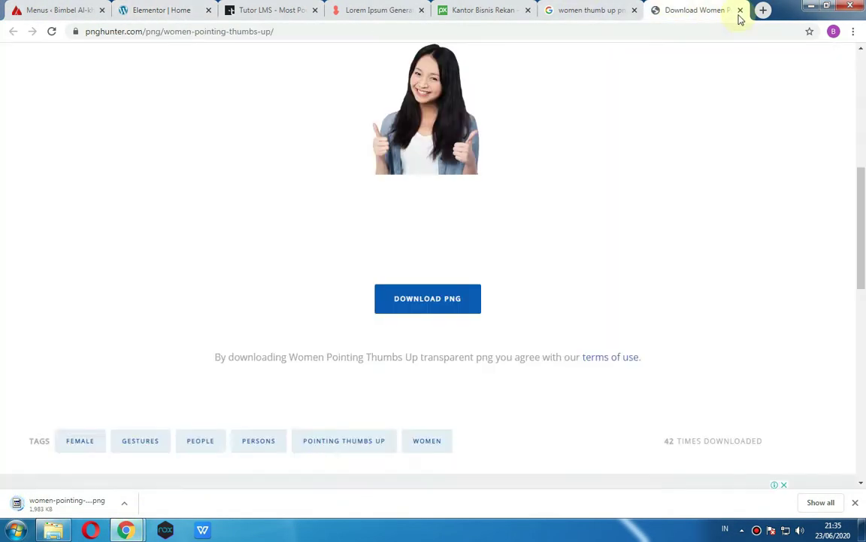
scroll(651, 181, down, 10)
scroll(703, 188, down, 1)
click(740, 11)
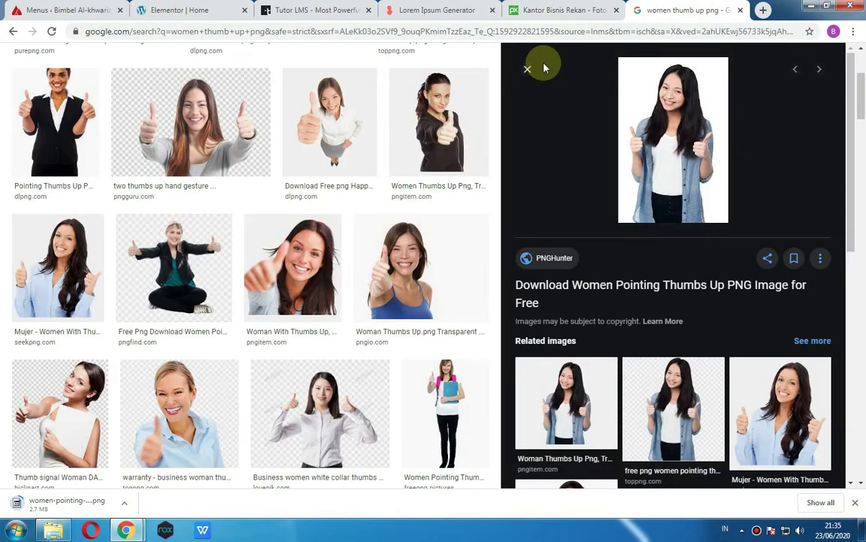
- Open the Body Charge USA source page of a related thumbs-up picture and return to the image results
scroll(415, 264, down, 7)
scroll(414, 264, down, 8)
scroll(566, 329, down, 10)
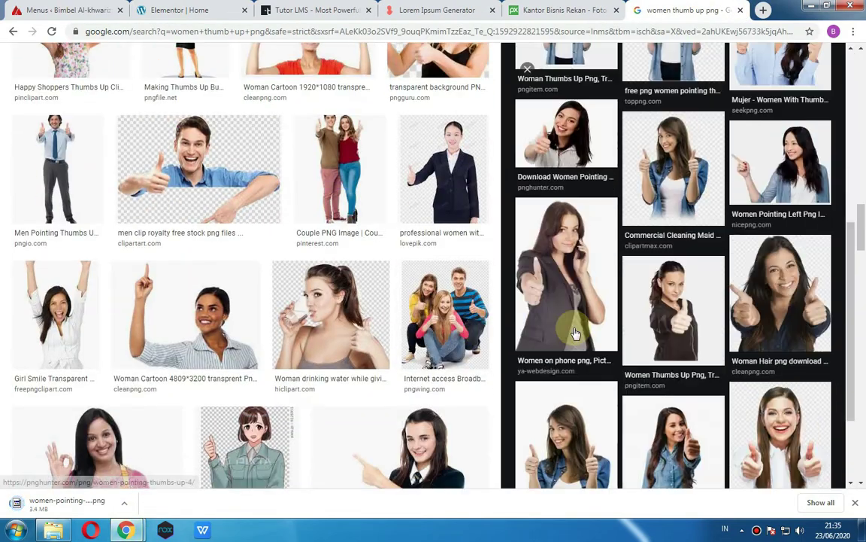
click(562, 321)
click(534, 246)
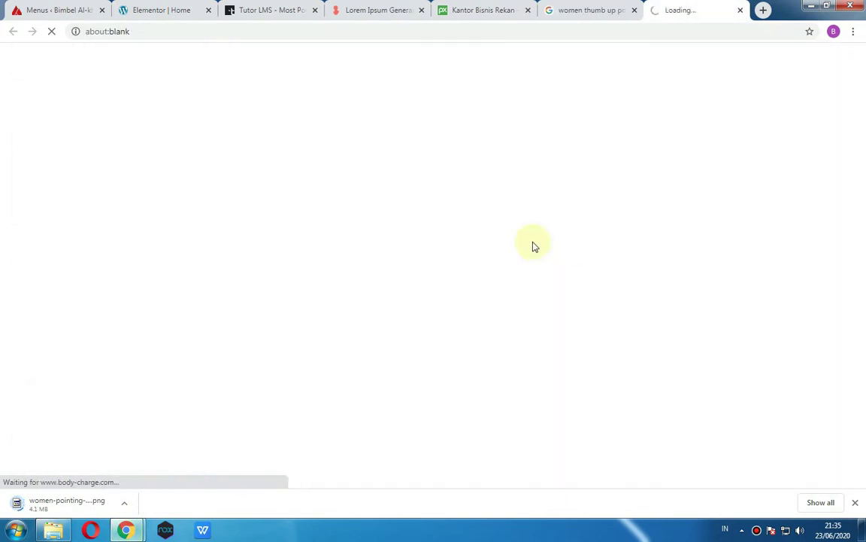
click(568, 6)
- Browse further thumbs-up results and open pngfind's Business Woman PNG page in a new tab
scroll(338, 302, down, 7)
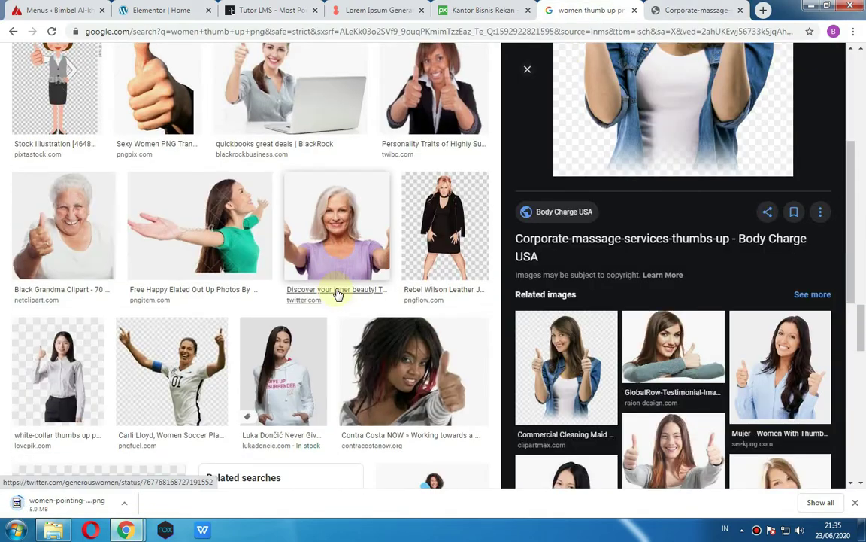
scroll(337, 296, up, 7)
scroll(669, 267, up, 3)
scroll(430, 158, up, 5)
click(430, 150)
click(571, 226)
scroll(605, 271, down, 5)
- Check and close the Body Charge USA page, and look over the TopPNG page
click(512, 9)
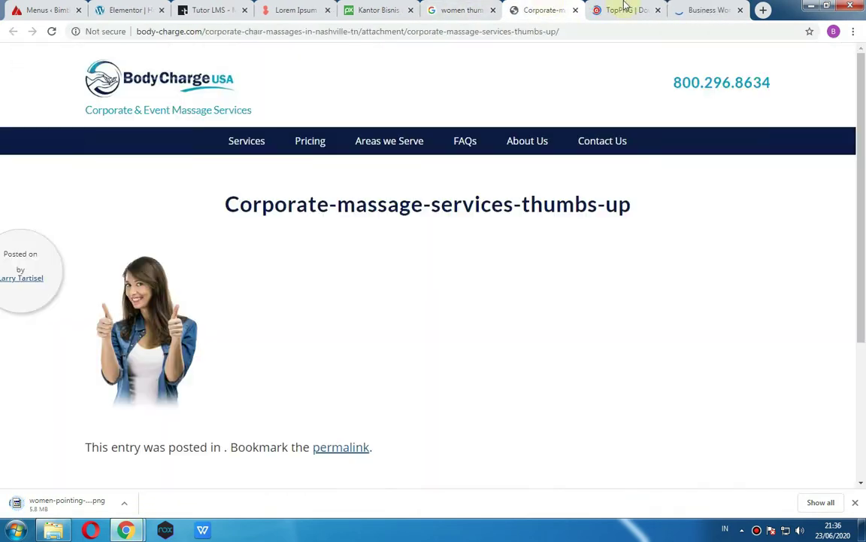
key(ctrl+w)
scroll(474, 223, down, 5)
scroll(481, 215, down, 10)
scroll(498, 203, up, 15)
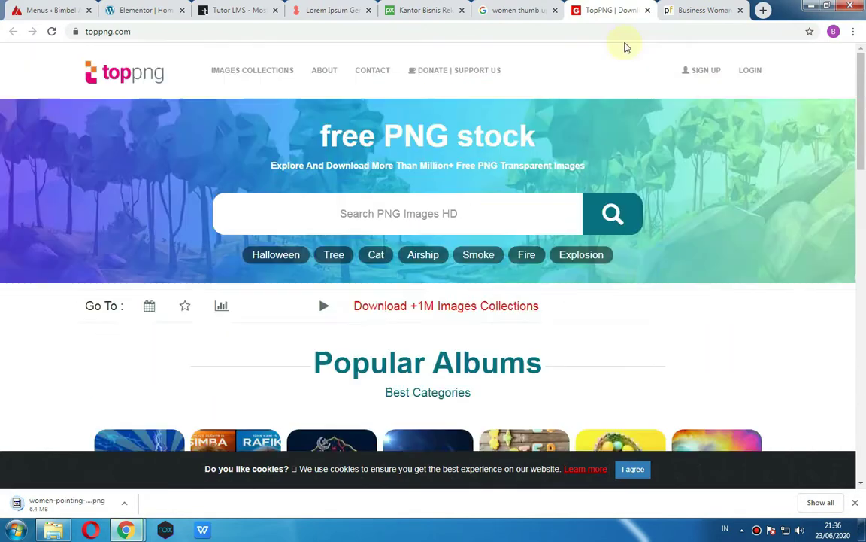
- Save the business woman PNG from the pngfind page to the computer
click(699, 10)
scroll(464, 315, down, 4)
scroll(507, 241, up, 3)
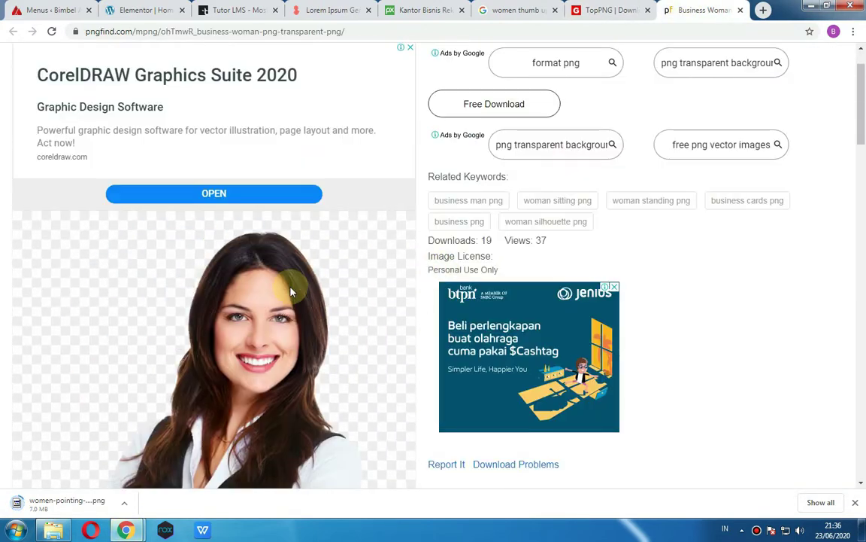
right_click(320, 317)
click(354, 346)
click(365, 170)
key(Return)
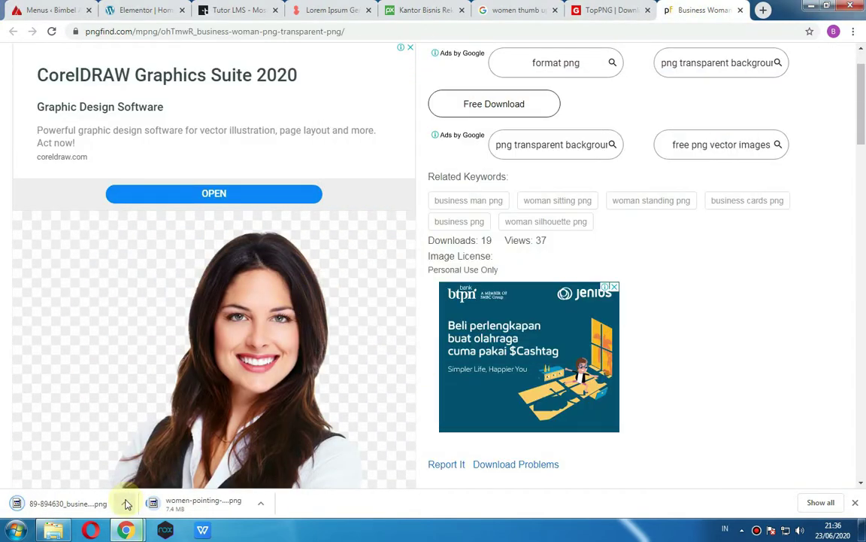
- Upload 89-894630_business-woman-png-transparent-png.png to the media library and insert it as the hero image
click(124, 502)
click(173, 452)
click(147, 10)
click(51, 530)
drag(285, 218, 553, 379)
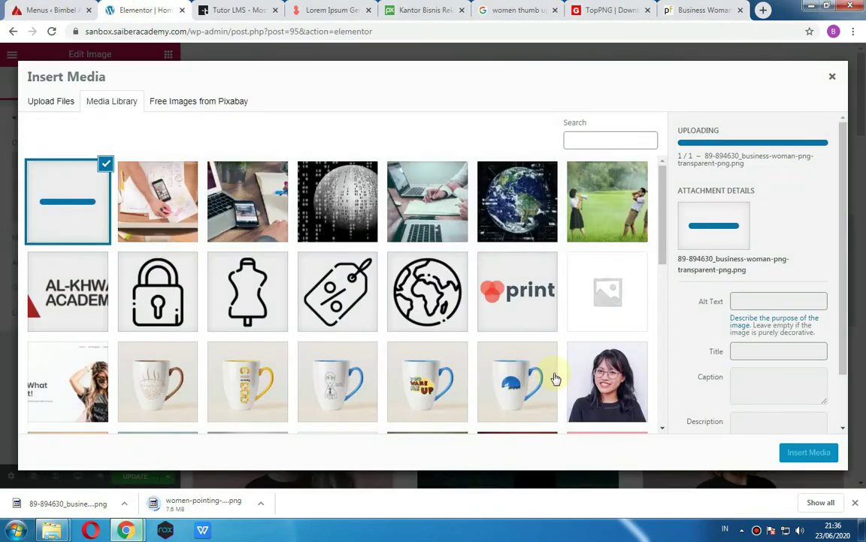
click(808, 452)
scroll(673, 321, down, 5)
- Cancel the women-pointing PNG download and search Google Images for "women thumb up png free"
click(261, 503)
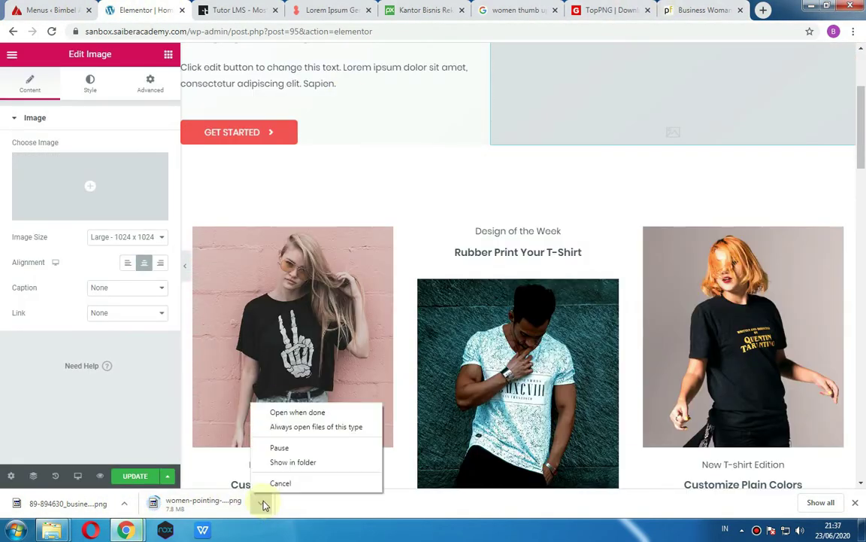
click(281, 481)
click(515, 10)
scroll(785, 248, down, 2)
scroll(343, 309, down, 4)
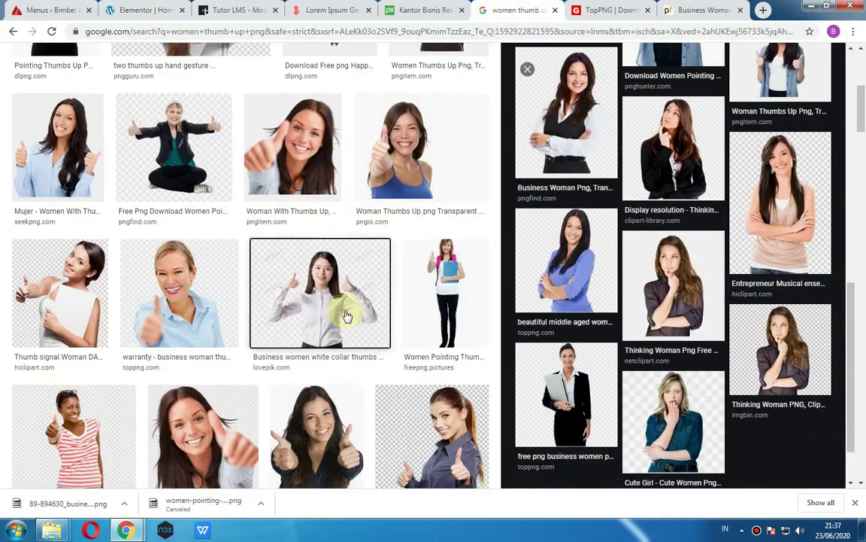
click(343, 310)
scroll(212, 73, up, 5)
text(free)
key(Return)
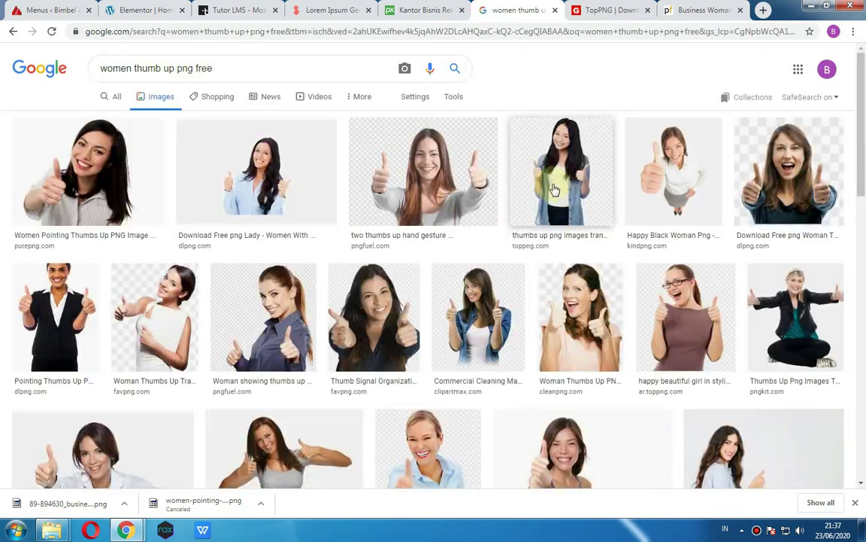
- Open the Freepik Student page from the picture of three students in a new tab and return to the image results
scroll(555, 190, down, 7)
scroll(502, 277, down, 2)
click(764, 310)
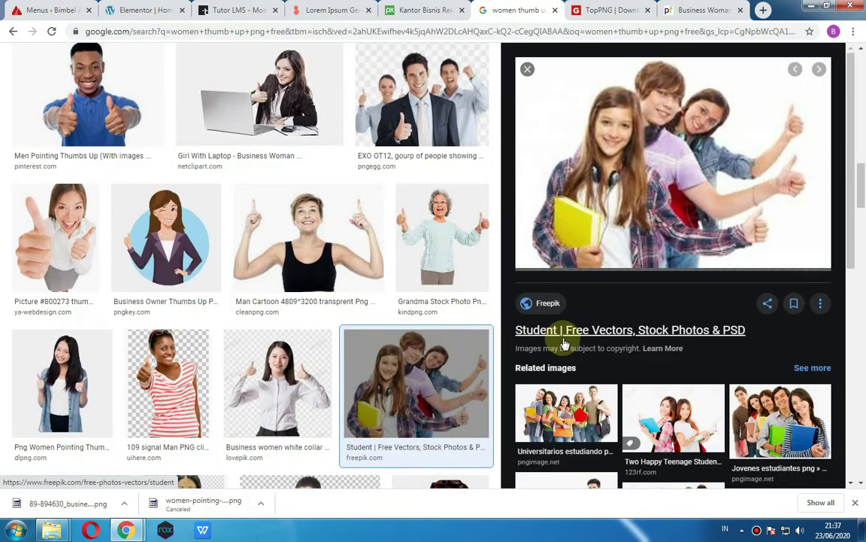
click(561, 332)
key(ctrl+shift+Tab)
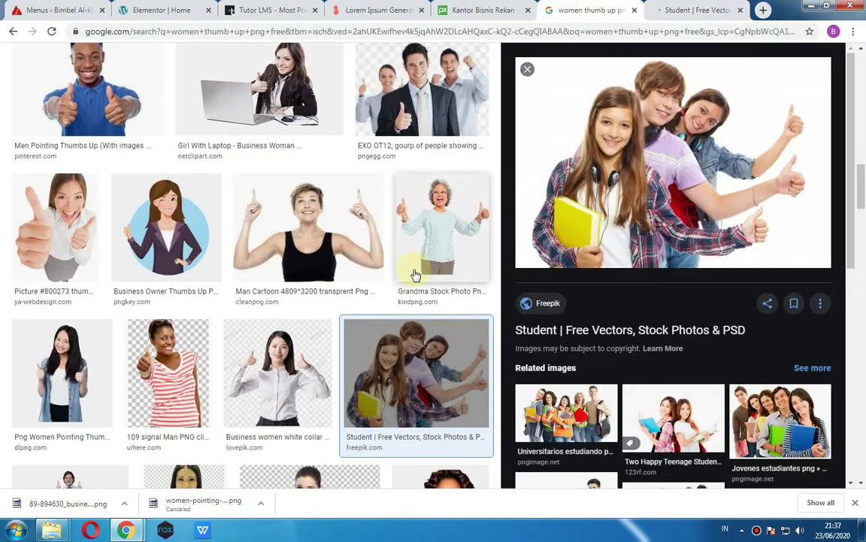
- Open the source page of TopPNG's thumbs-up picture of the woman in a denim shirt
scroll(223, 309, down, 10)
scroll(453, 413, up, 20)
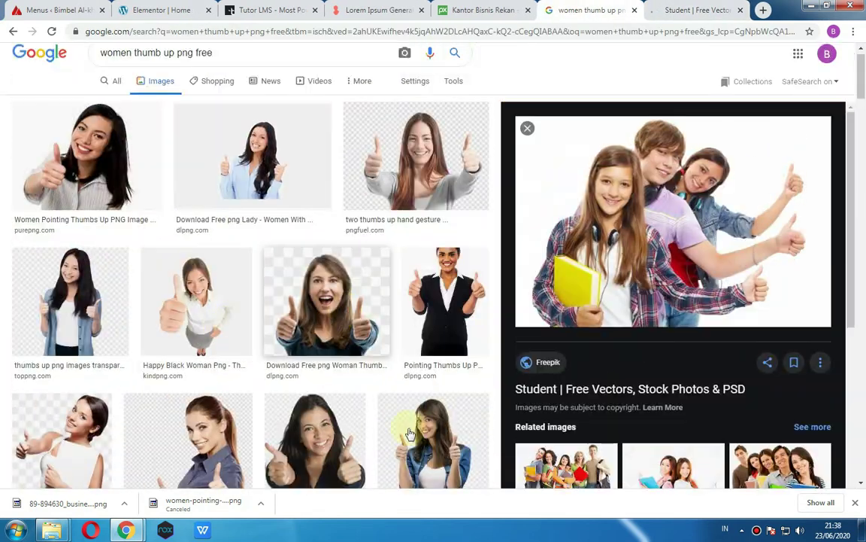
click(79, 307)
scroll(528, 267, down, 3)
click(640, 159)
- Look over the TopPNG page and close its tab
click(699, 11)
click(603, 10)
scroll(625, 141, down, 17)
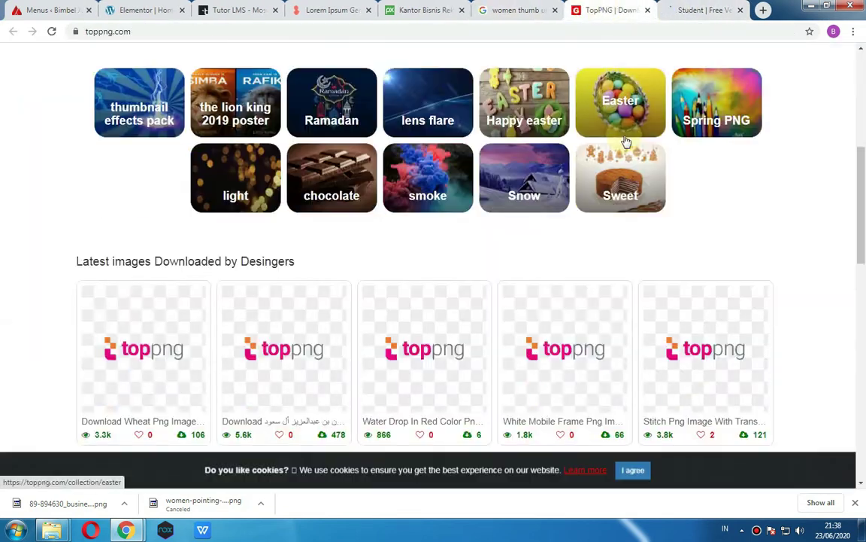
scroll(632, 139, up, 7)
click(647, 9)
- Browse Freepik's student pictures for a suitable hero image
scroll(376, 301, down, 5)
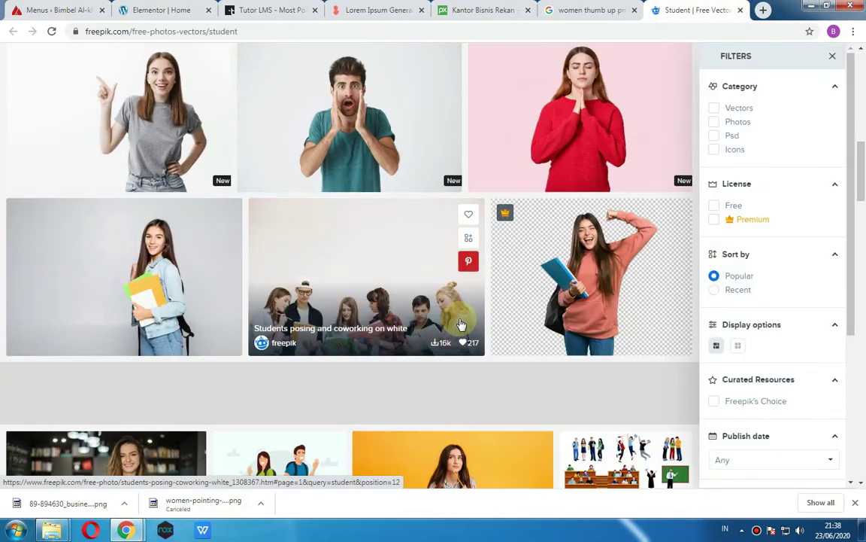
- Download the free Freepik photo of the student girl in a denim jacket holding folders against a white wall
scroll(133, 321, up, 2)
click(133, 322)
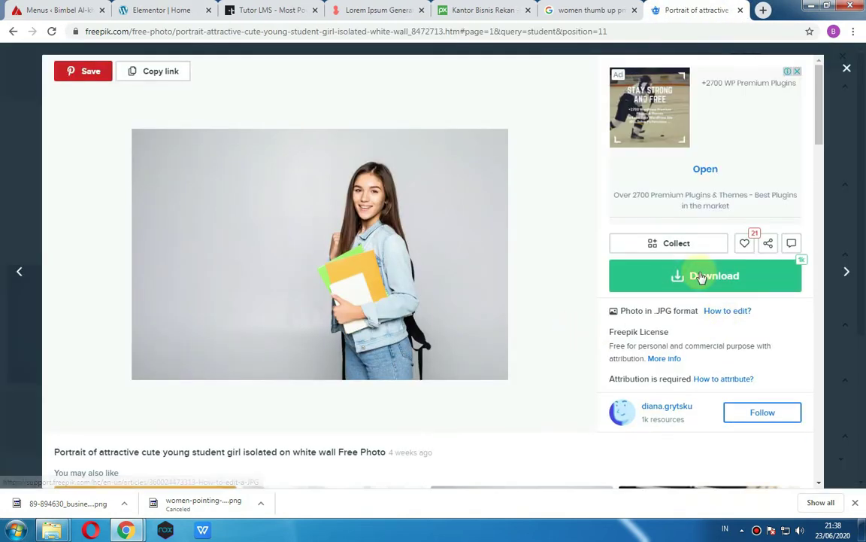
click(697, 275)
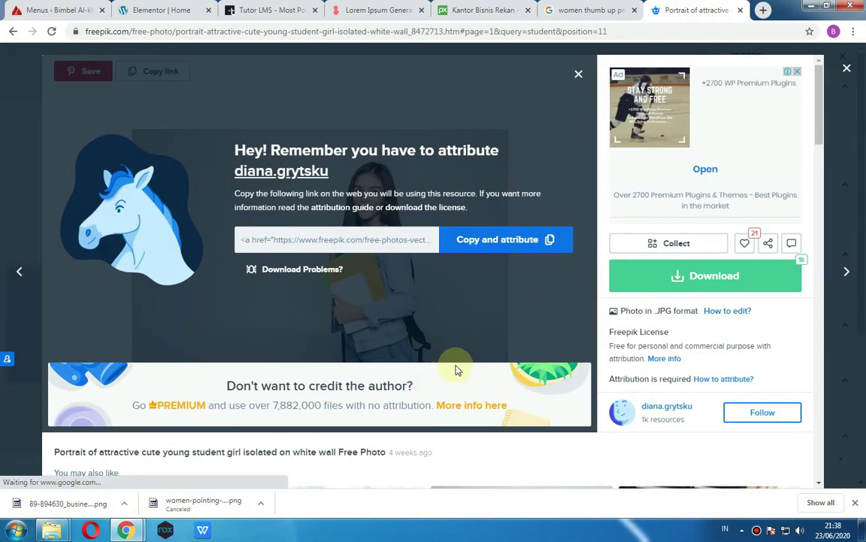
click(710, 284)
scroll(762, 301, down, 3)
- Open the downloaded portrait archive, view the 1270 photo inside and close the viewer
click(125, 503)
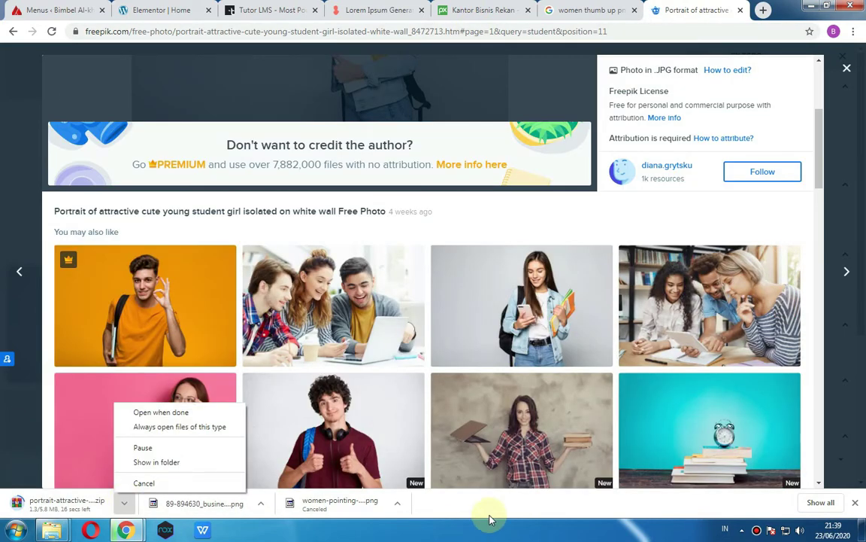
scroll(464, 399, up, 5)
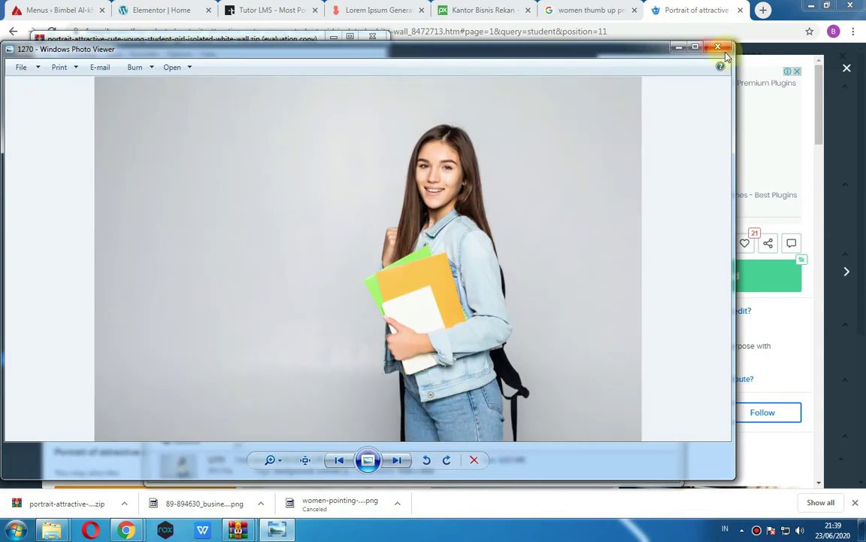
click(719, 48)
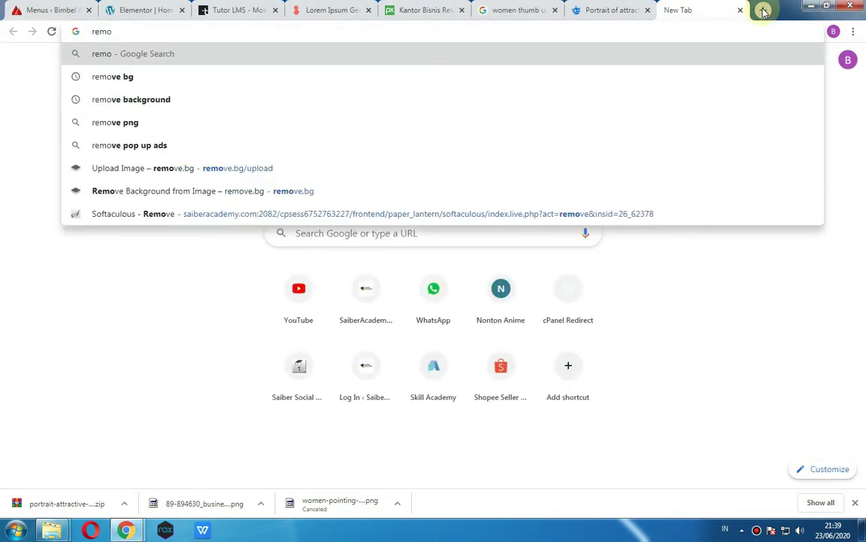
- Open remove.bg in a new browser tab and upload the 1270 photo from its folder for background removal
key(Down)
key(Down)
key(Down)
key(Down)
key(Down)
key(Return)
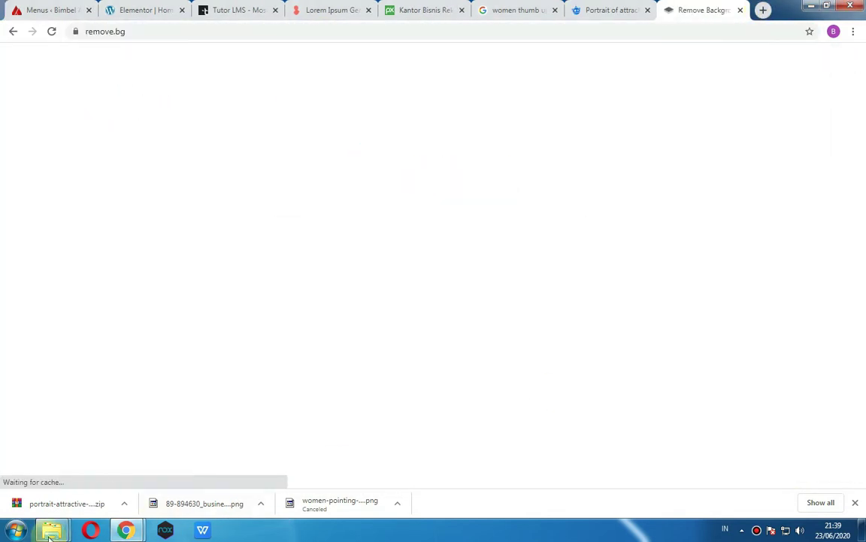
click(50, 531)
drag(310, 238, 532, 331)
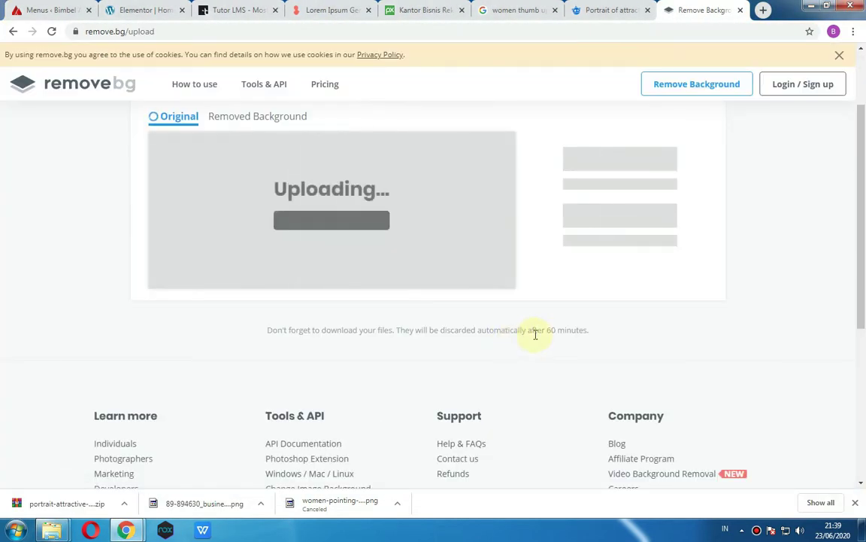
- Download the 612 × 408 preview of the student photo with its background removed
click(130, 10)
click(704, 10)
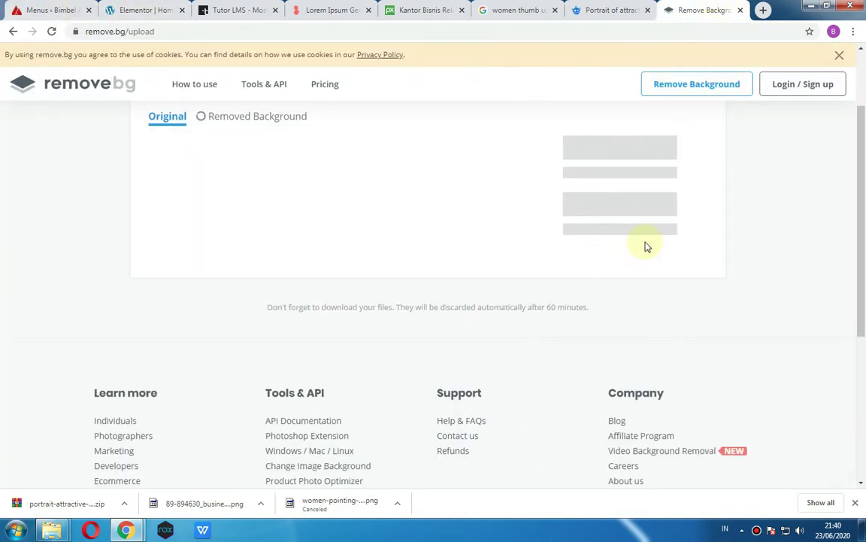
click(666, 220)
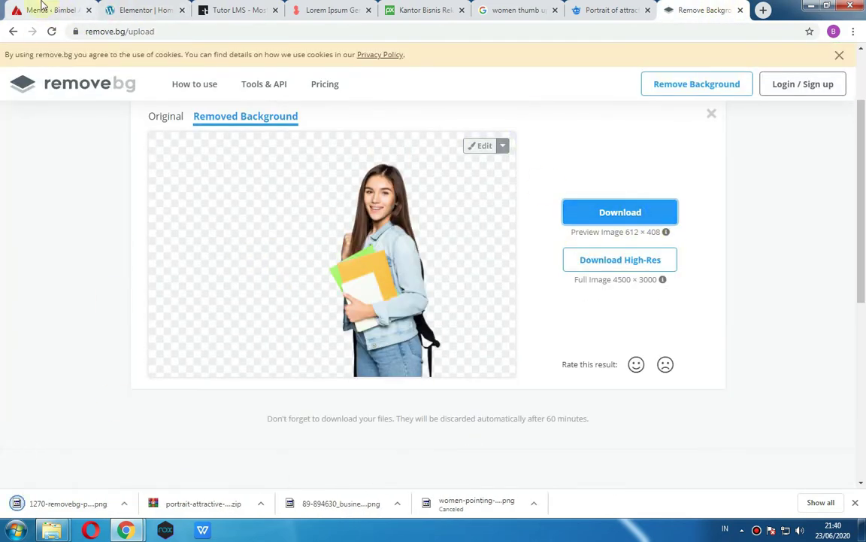
- Upload 1270-removebg-preview to the Elementor media library and open it for image editing
click(130, 10)
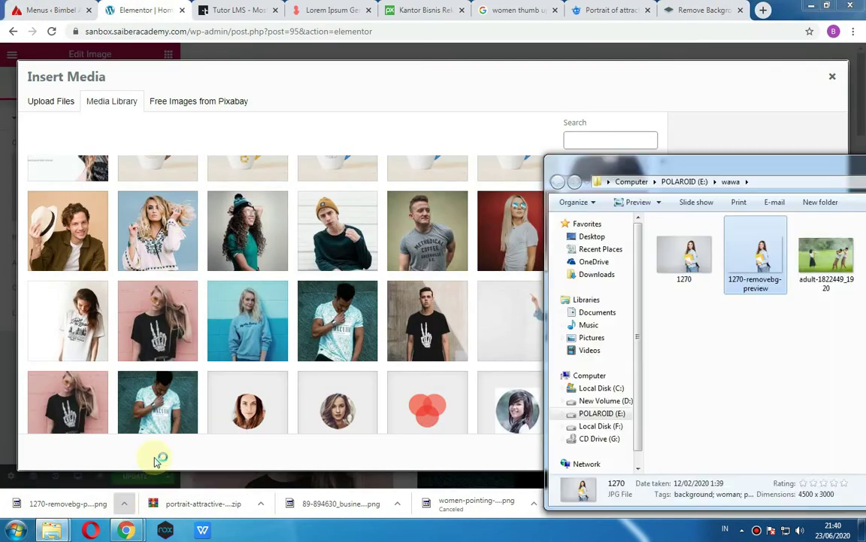
drag(158, 458, 799, 451)
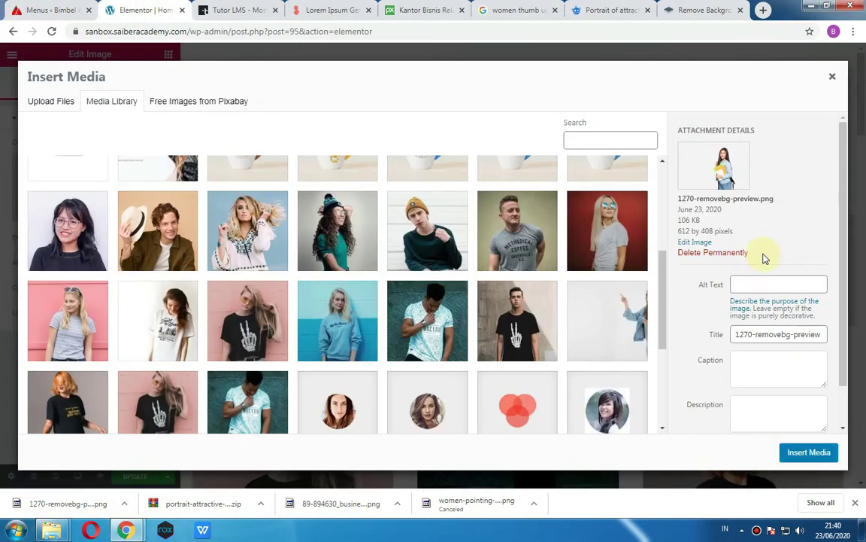
click(726, 240)
- Crop the student image tightly around the girl, about 228 × 364 pixels, and save the edited image
drag(309, 361, 225, 222)
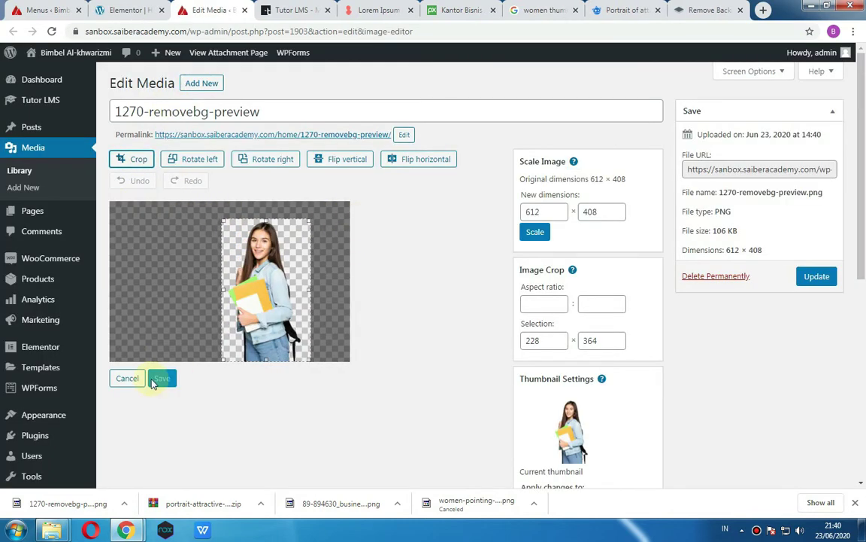
double_click(286, 315)
click(163, 433)
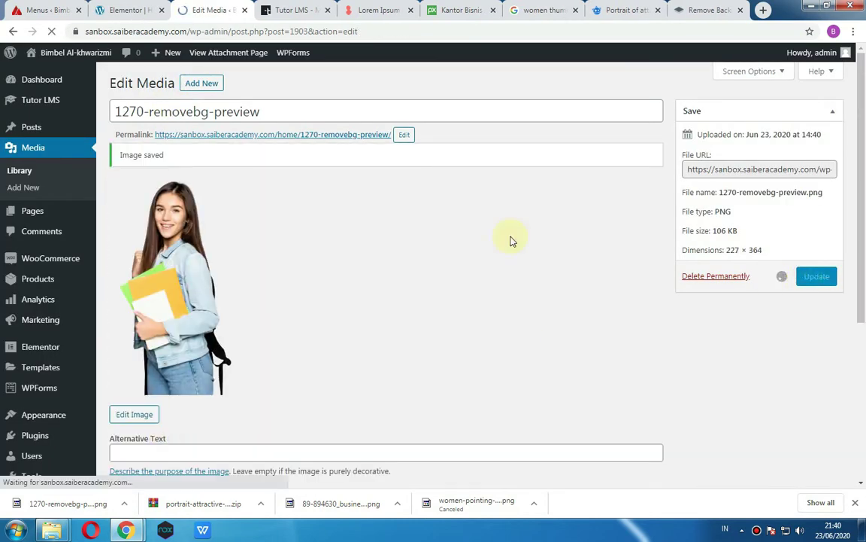
- Insert 1270-removebg-preview from the media library into the image widget beside the main heading
key(ctrl+shift+Tab)
key(Escape)
click(107, 184)
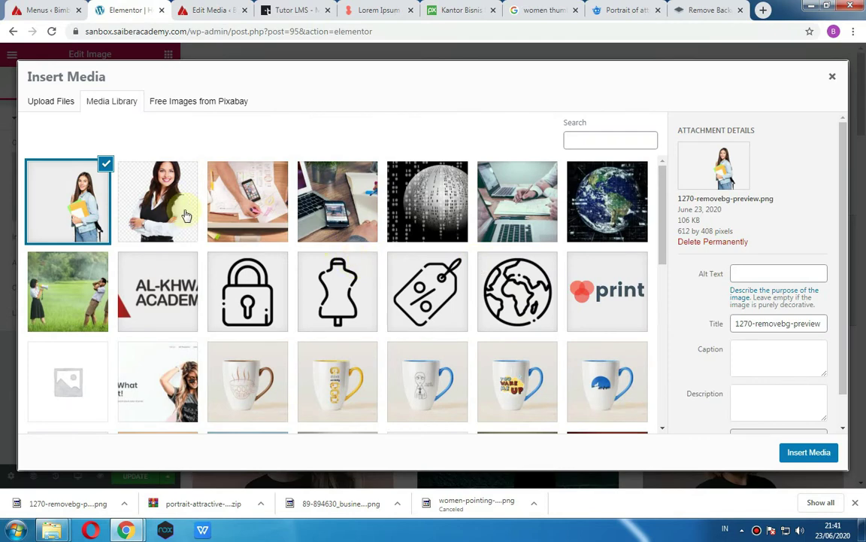
click(808, 453)
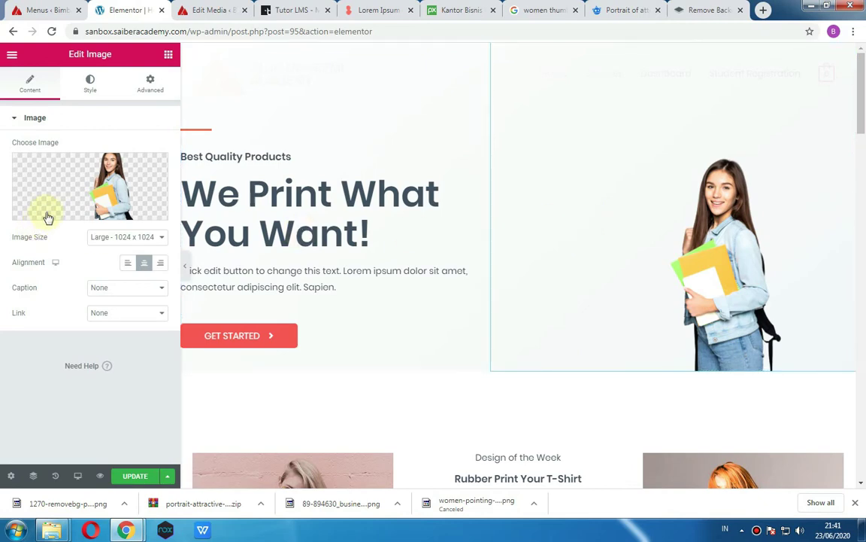
- Compare the image's Edit Media page with the media library entries, looking for the cropped version of 1270-removebg-preview
click(76, 193)
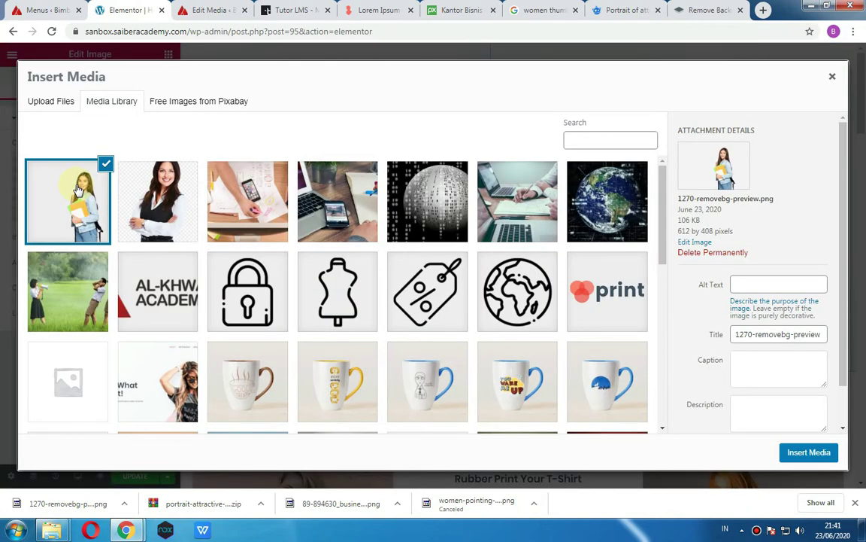
click(222, 11)
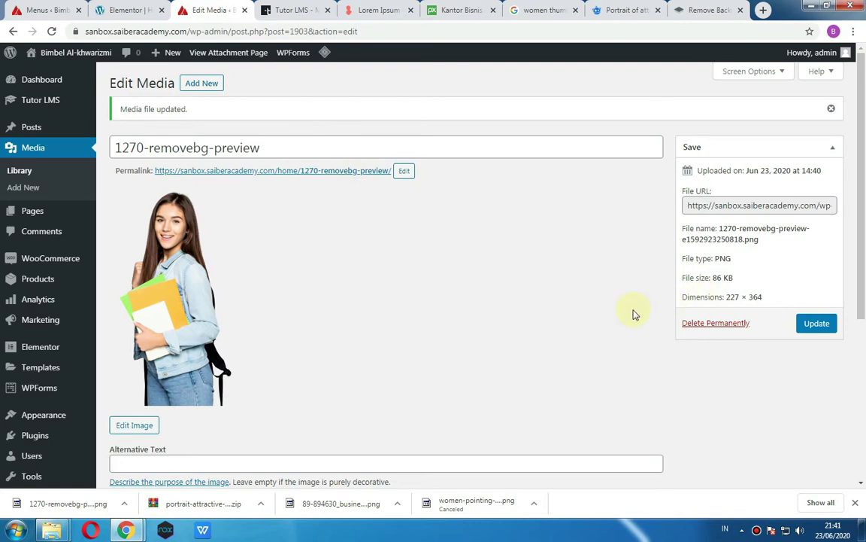
scroll(254, 356, down, 1)
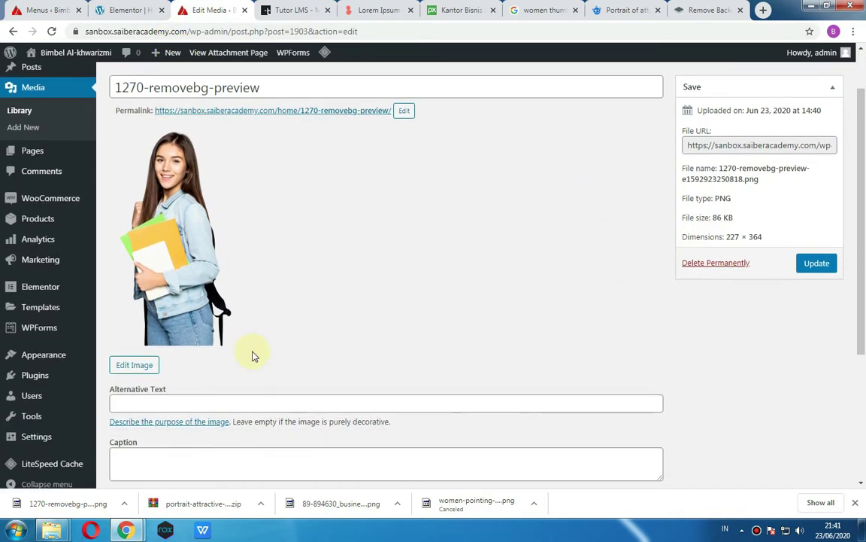
click(124, 9)
scroll(238, 260, down, 10)
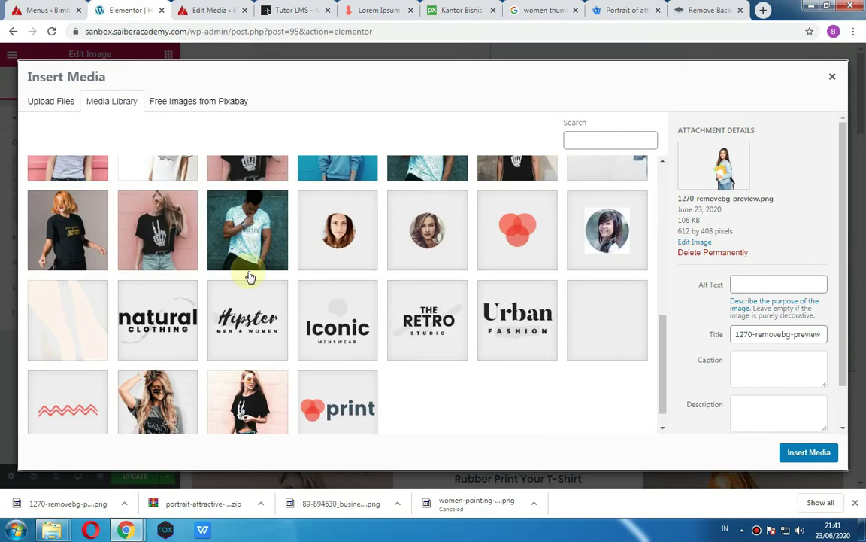
scroll(280, 312, up, 10)
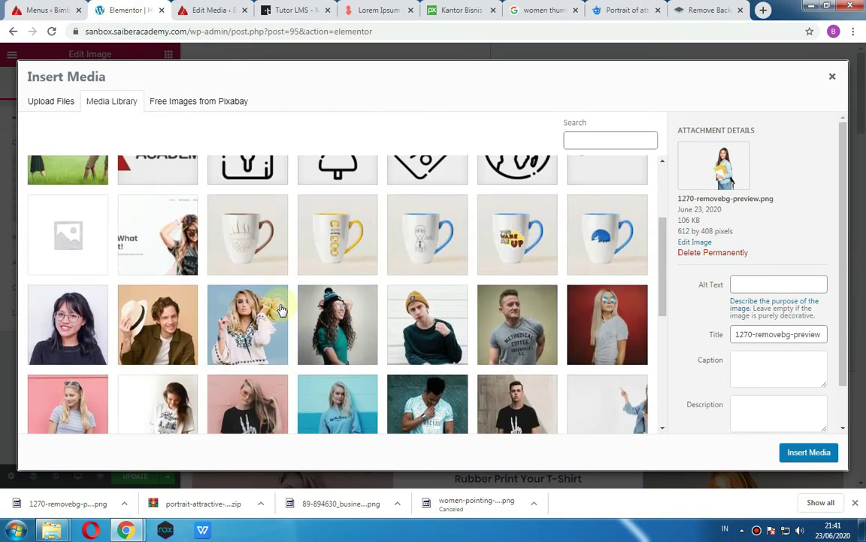
scroll(280, 309, up, 1)
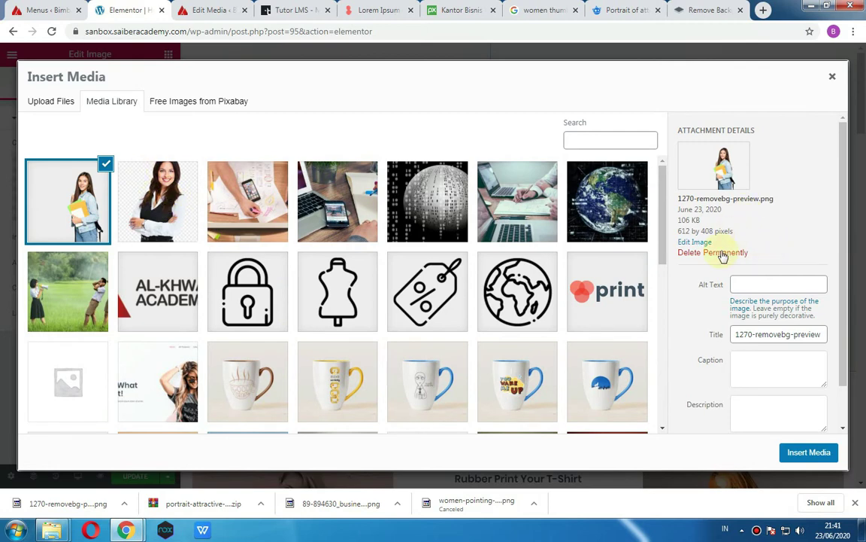
click(832, 76)
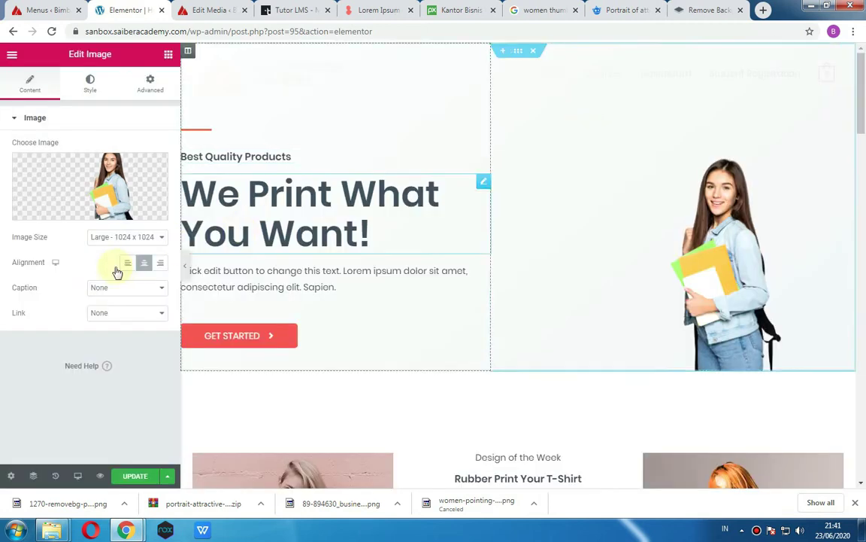
click(112, 182)
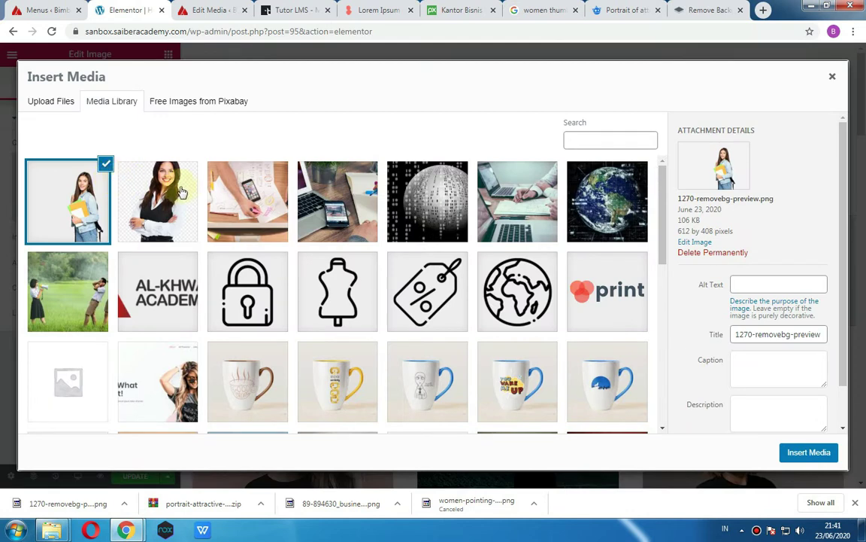
click(50, 106)
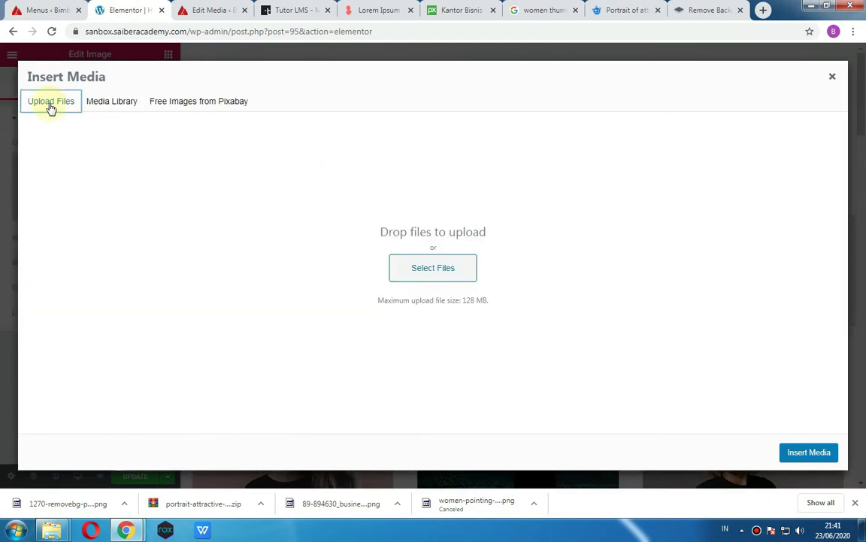
click(91, 110)
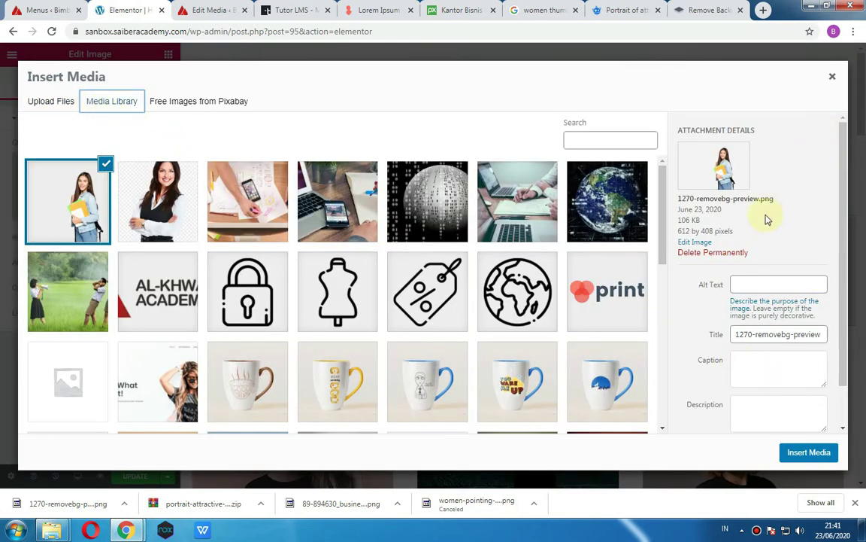
scroll(499, 337, down, 5)
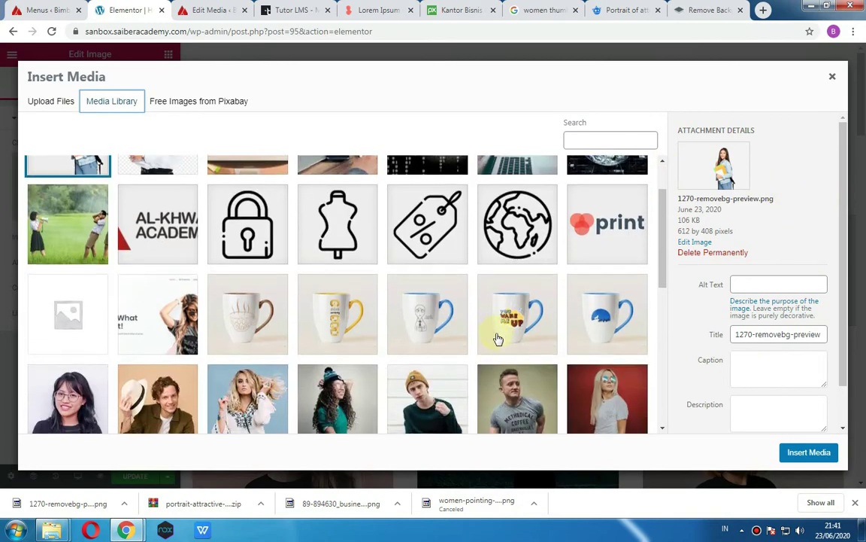
scroll(568, 199, up, 3)
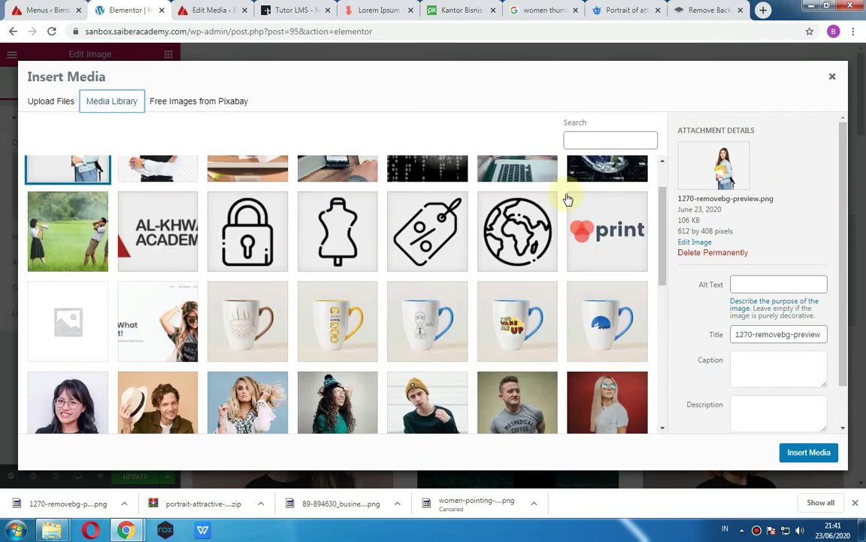
- Copy the cropped image's file URL from its Edit Media page and paste it as the attachment's alt text
click(220, 21)
right_click(719, 145)
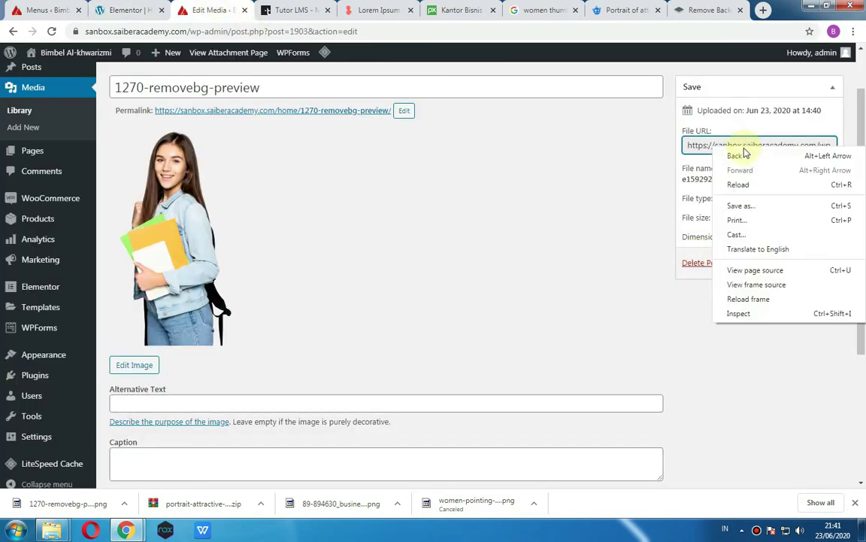
click(696, 146)
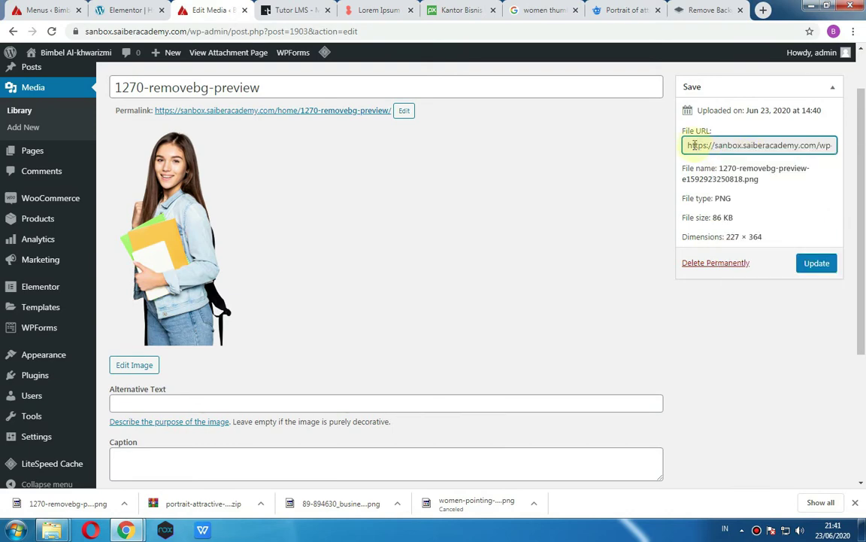
triple_click(691, 152)
click(153, 10)
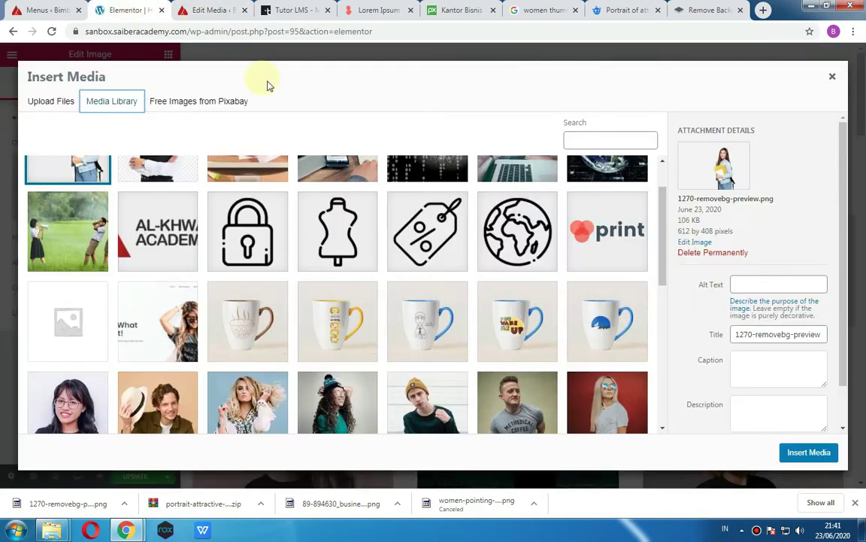
click(781, 284)
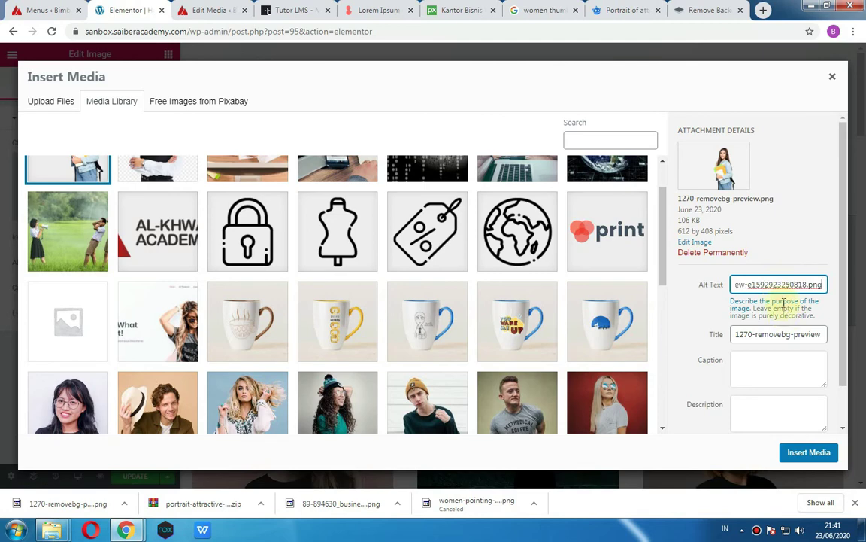
- Search the media library for the cropped image's file URL and clear the search
click(575, 140)
key(ctrl+v)
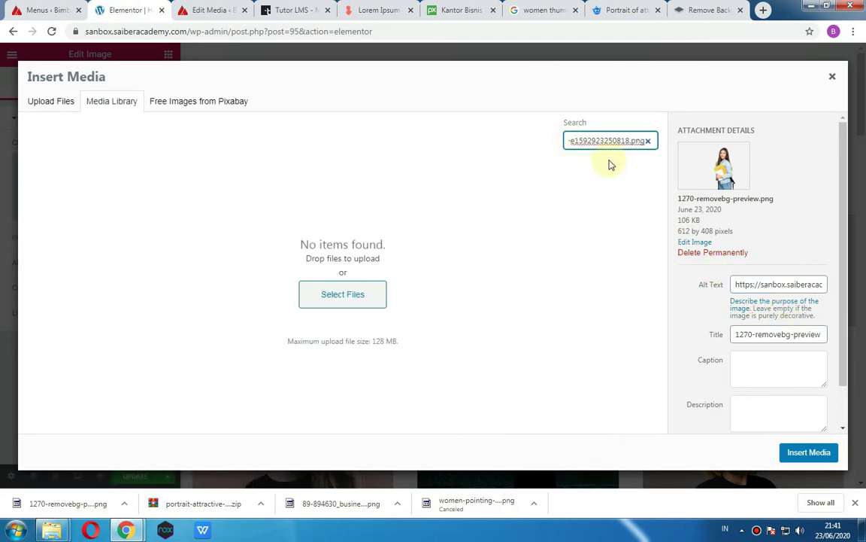
click(649, 141)
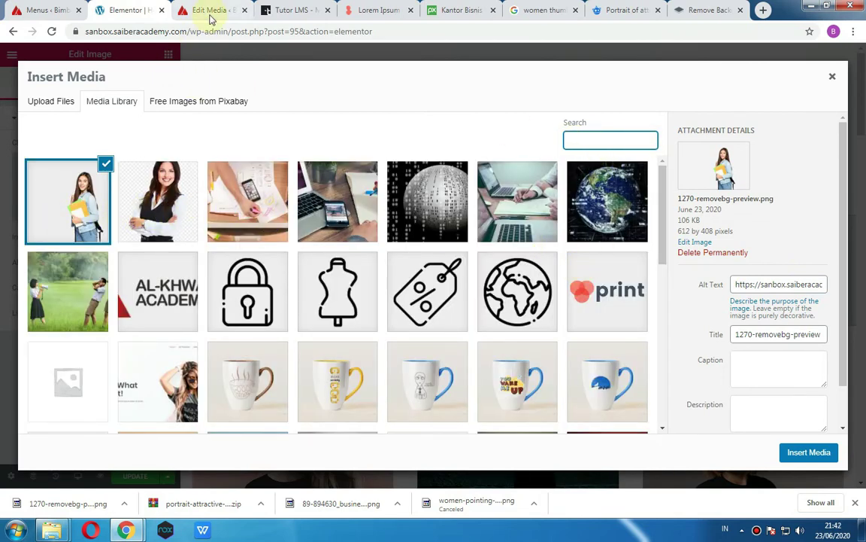
- Open the permalink page of 1270-removebg-preview in a new tab and enlarge the cropped image
click(210, 19)
middle_click(286, 111)
click(267, 11)
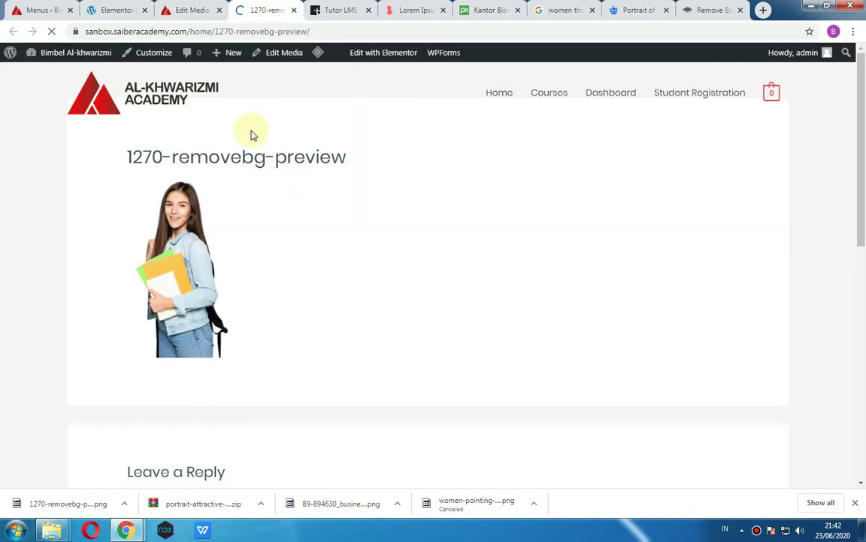
click(173, 203)
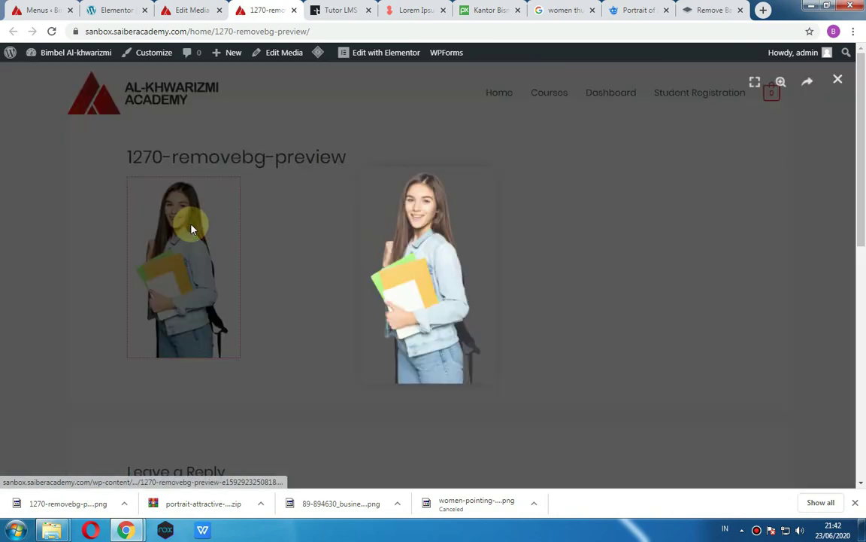
- Close the enlarged preview and, back in the Elementor editor, insert 1270-removebg-preview.png from the media library as the hero section's image
click(743, 72)
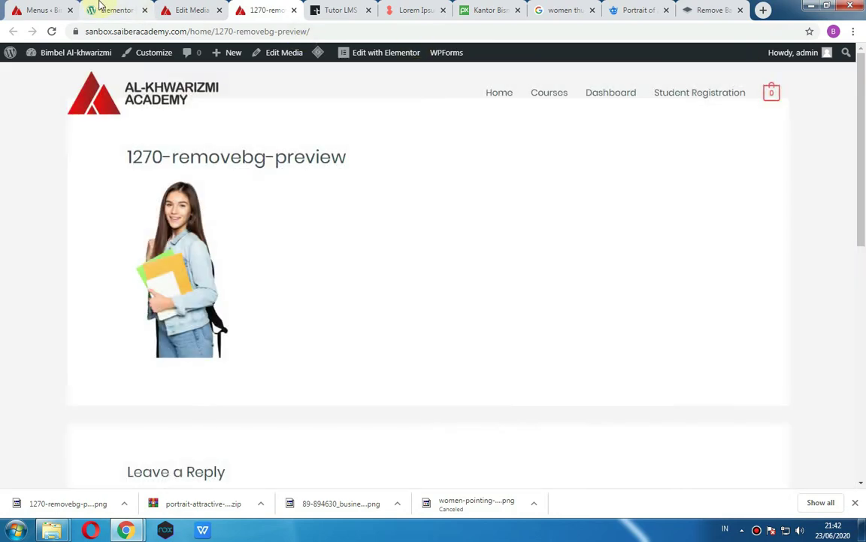
click(113, 10)
scroll(290, 218, down, 4)
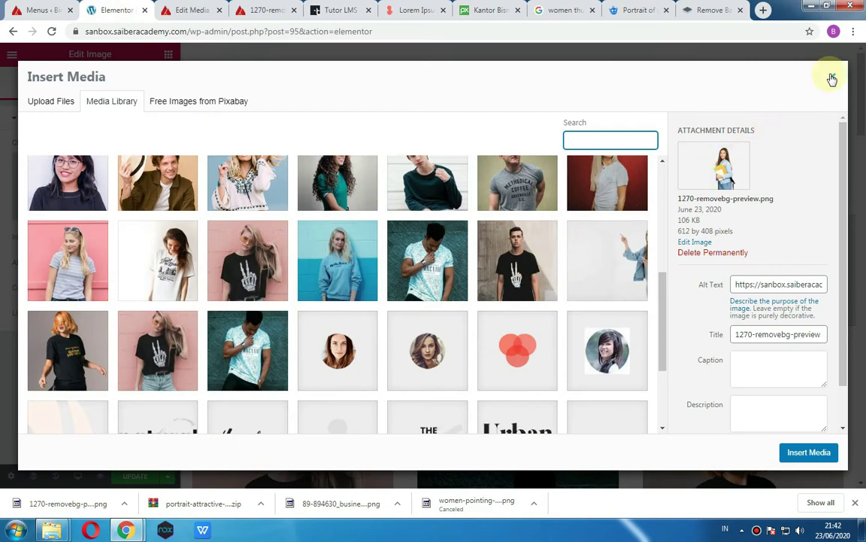
click(833, 78)
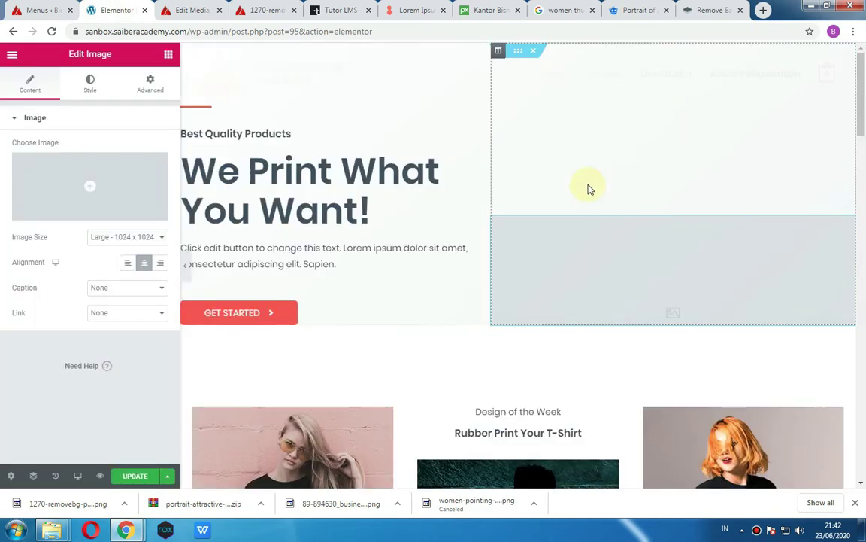
click(27, 173)
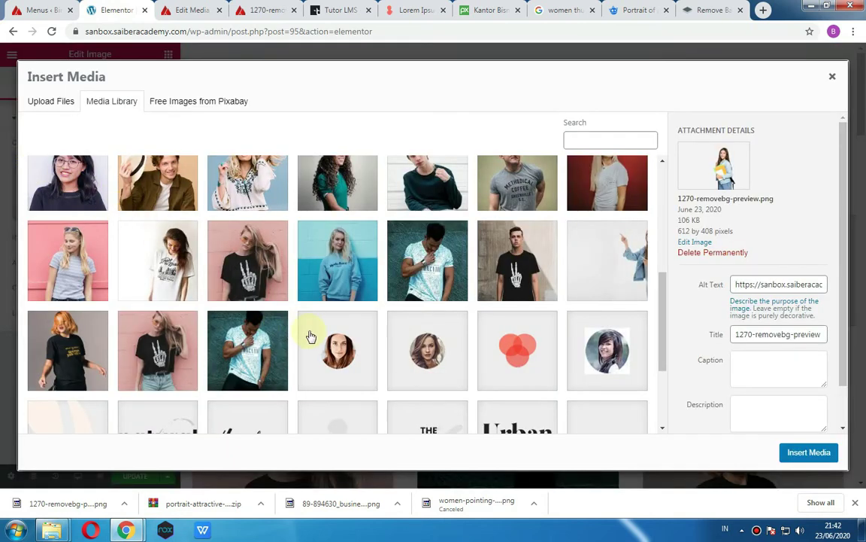
scroll(602, 322, down, 2)
scroll(603, 304, up, 6)
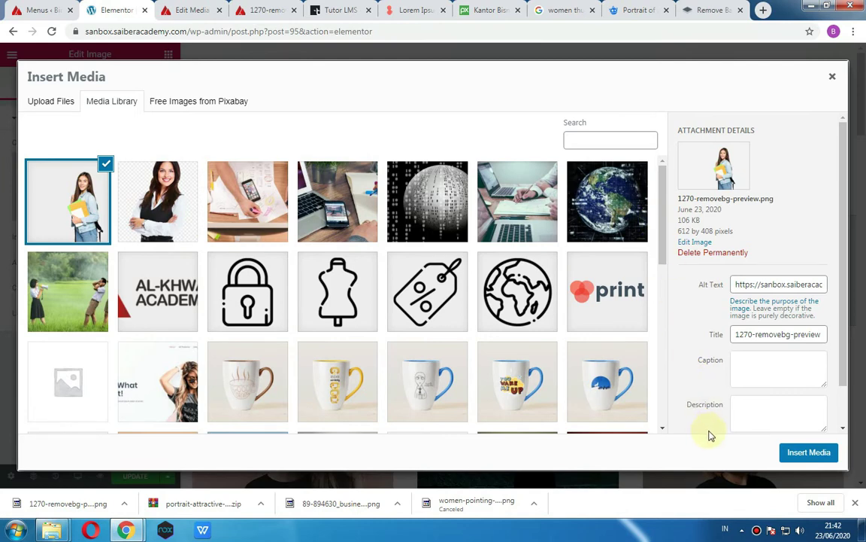
click(796, 452)
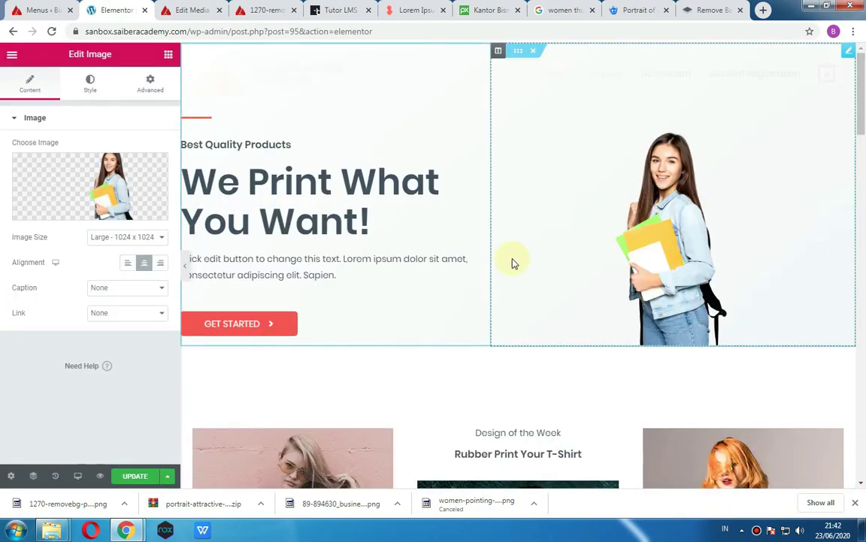
- Try the Medium - 300 x 300 and Thumbnail - 150 x 150 sizes on the hero image and settle on Full
scroll(652, 331, down, 3)
scroll(673, 319, up, 3)
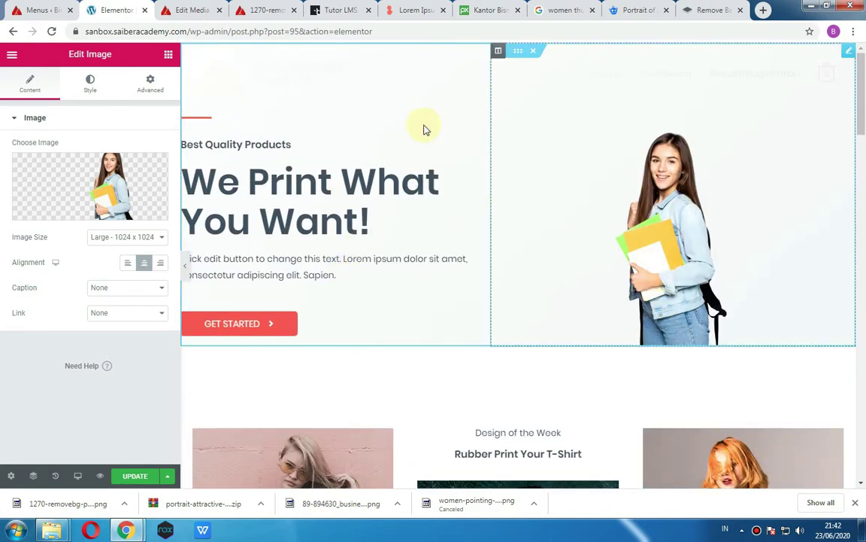
click(124, 236)
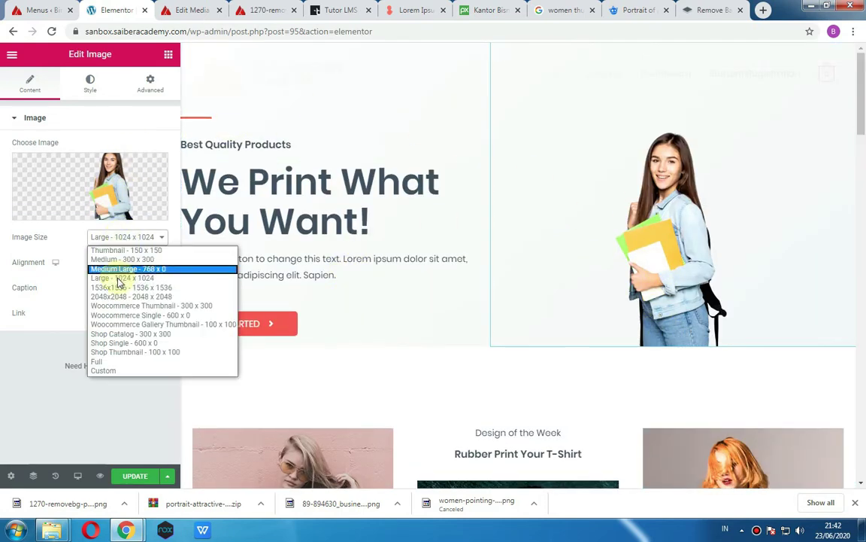
click(121, 259)
click(125, 238)
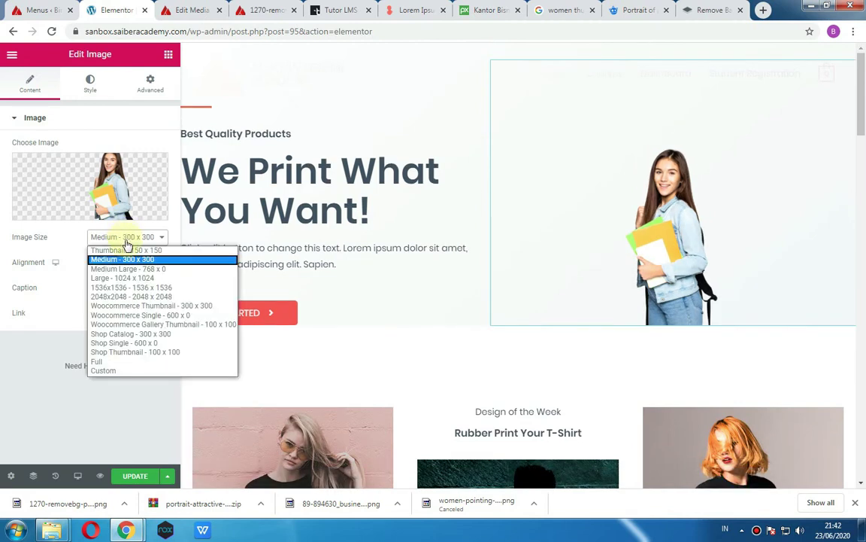
click(127, 249)
click(125, 237)
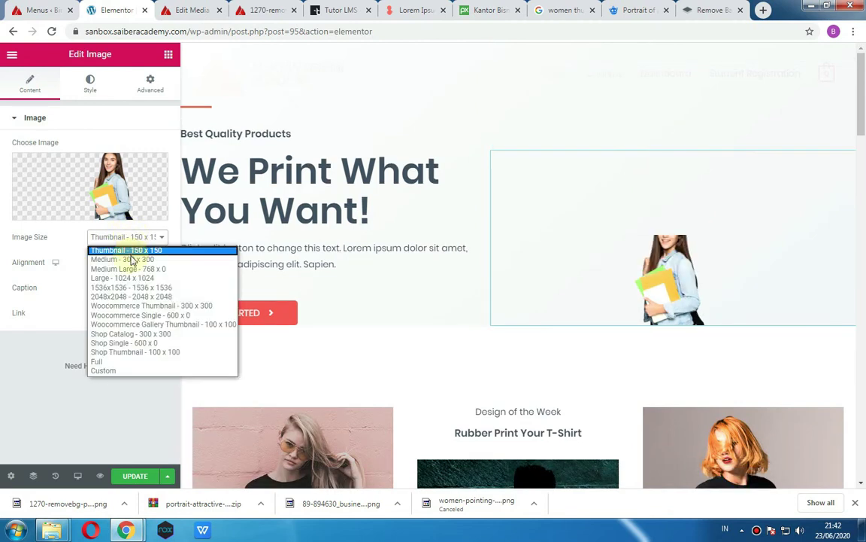
click(128, 362)
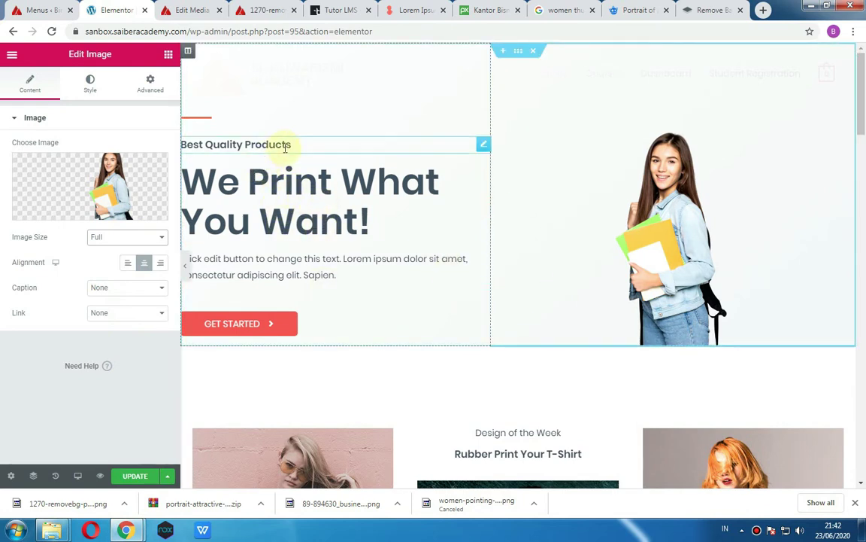
- Change the small hero heading "Best Quality Products" to "Bimbel Al-Kwarizmi"
click(484, 146)
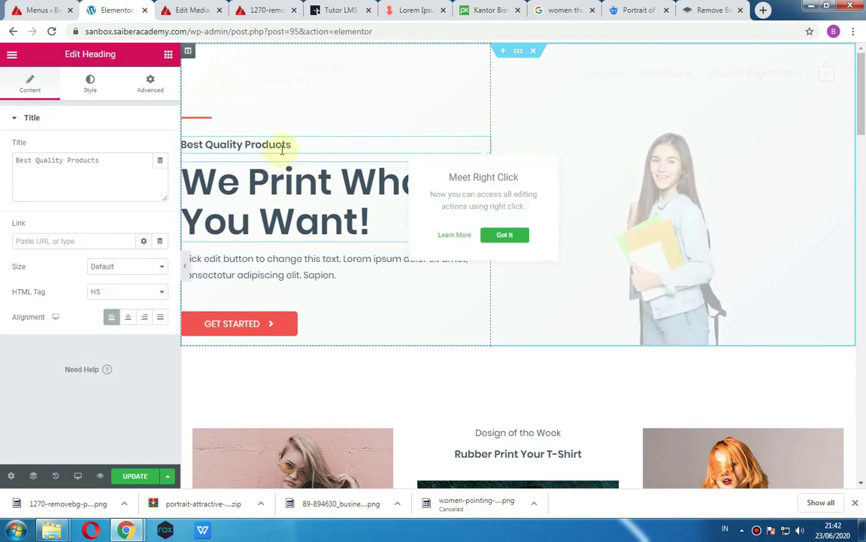
drag(115, 162, 2, 164)
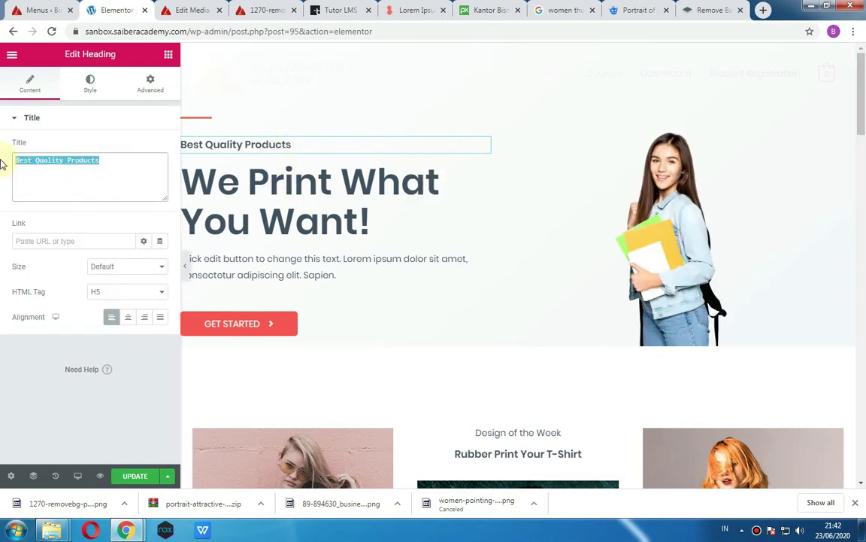
text(Bimbel Al-Kwarizmi)
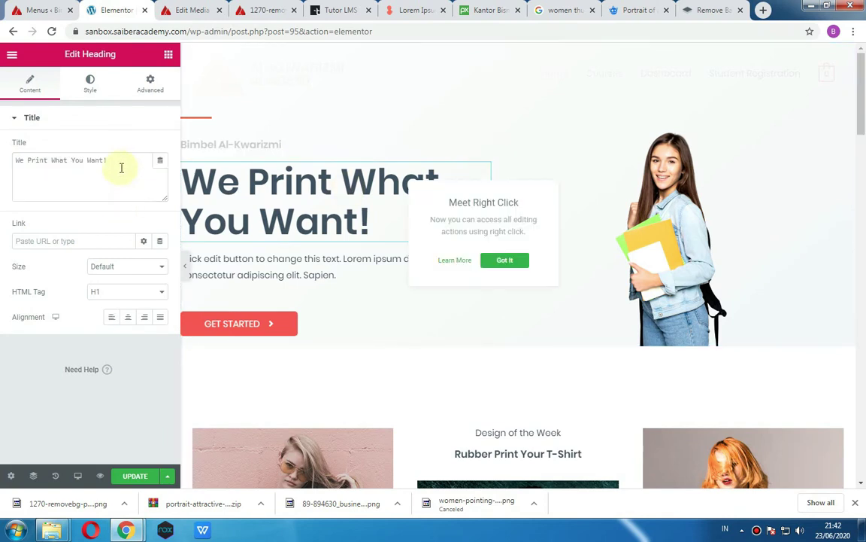
- Replace the large hero heading's title with "Belajar Dimanapun, Kapanpun"
drag(120, 167, 10, 150)
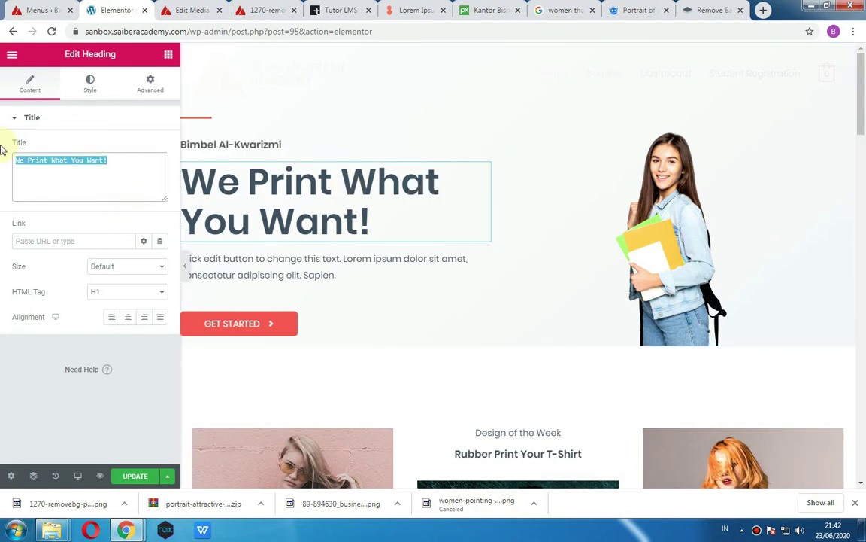
text(Belajar)
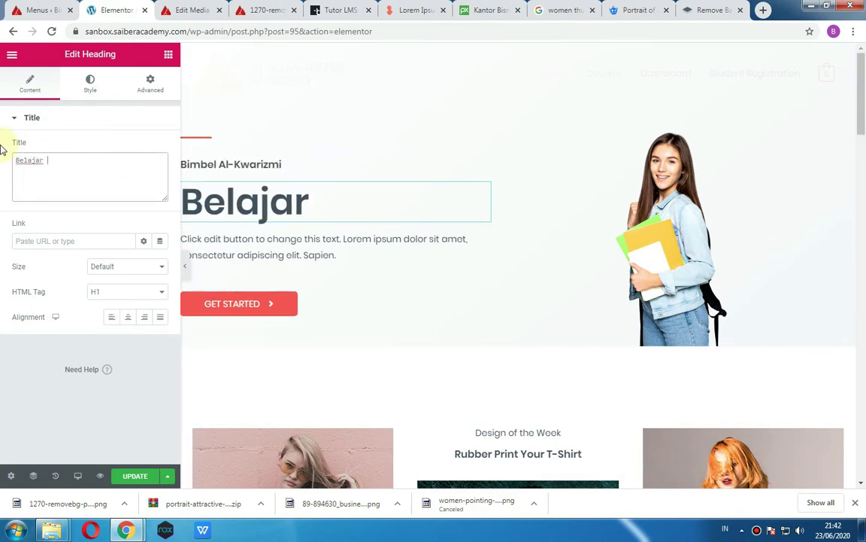
text( Dimana)
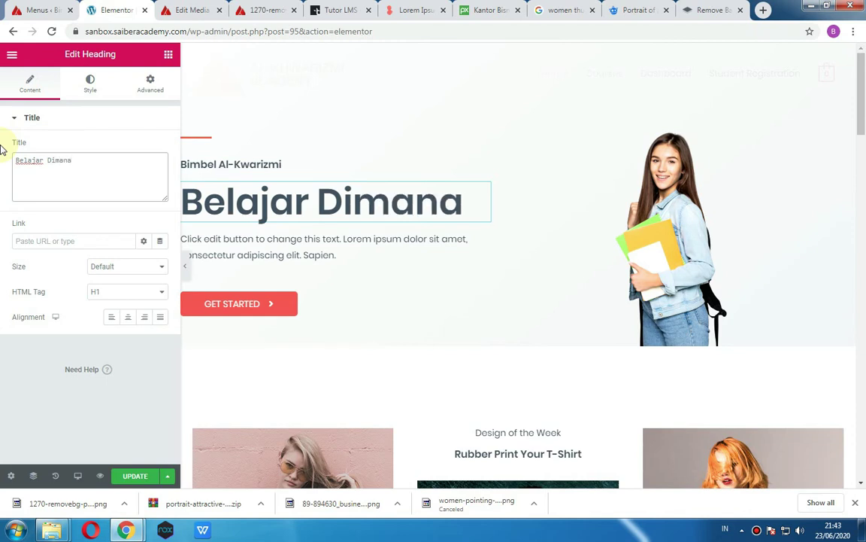
text(pun,)
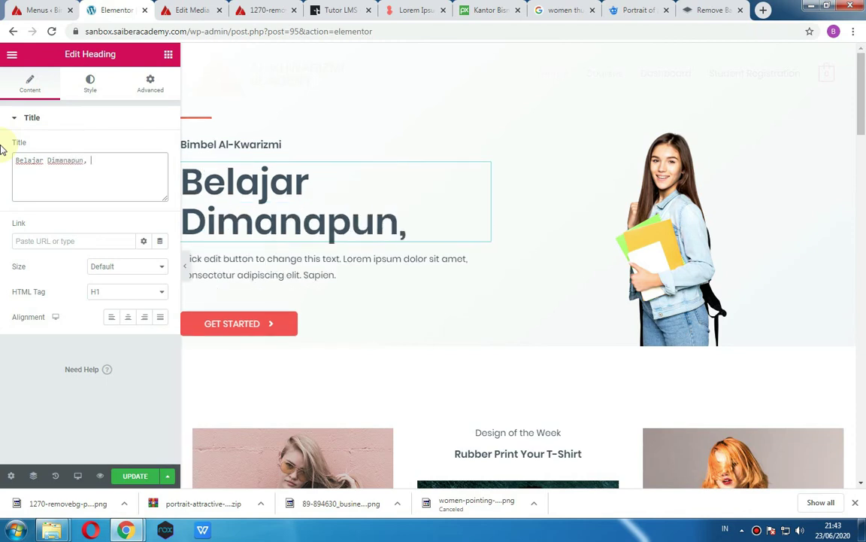
text( Kapanpun)
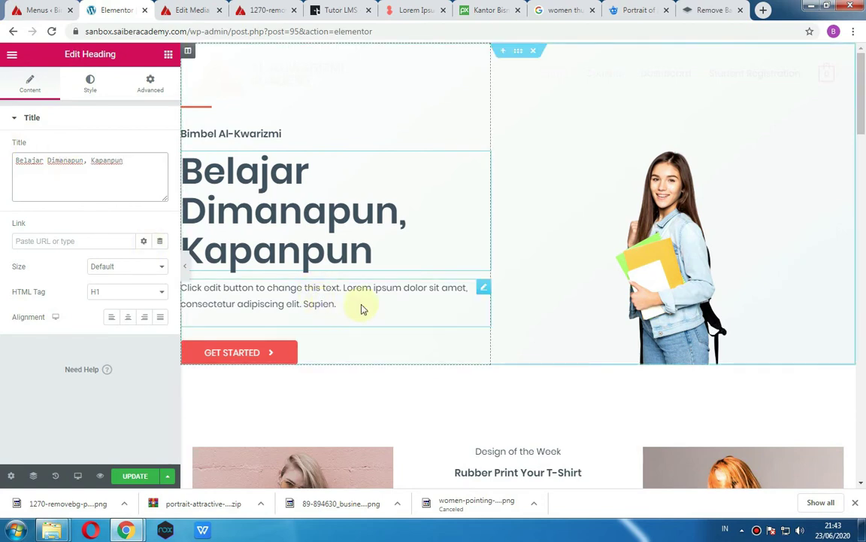
- Delete the placeholder paragraph between the large hero heading and the Get Started button
click(450, 290)
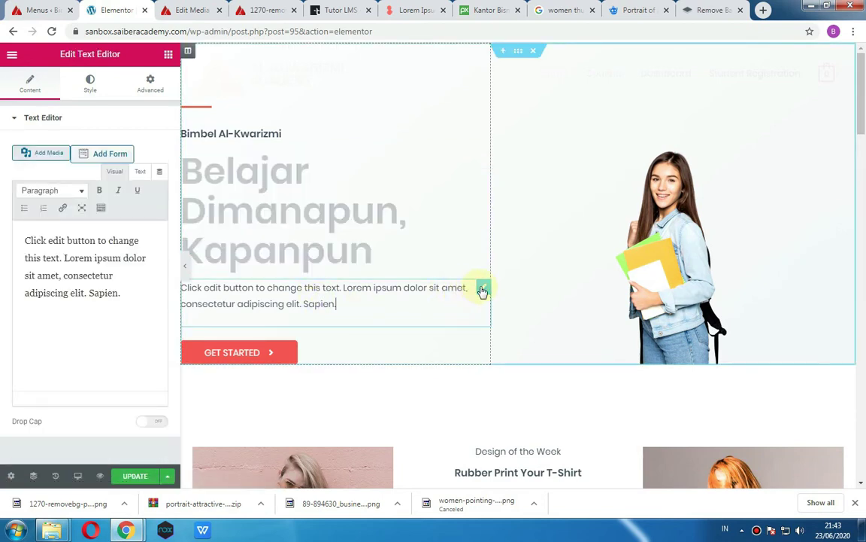
right_click(483, 291)
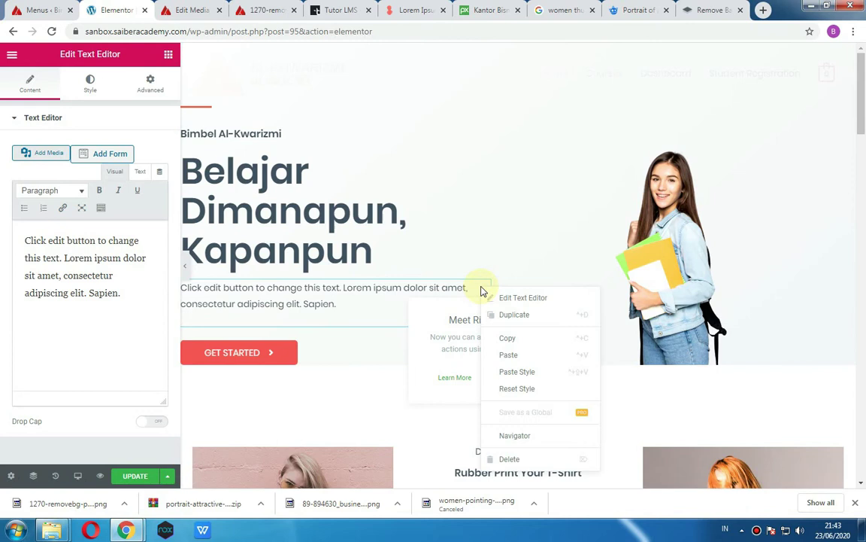
click(515, 456)
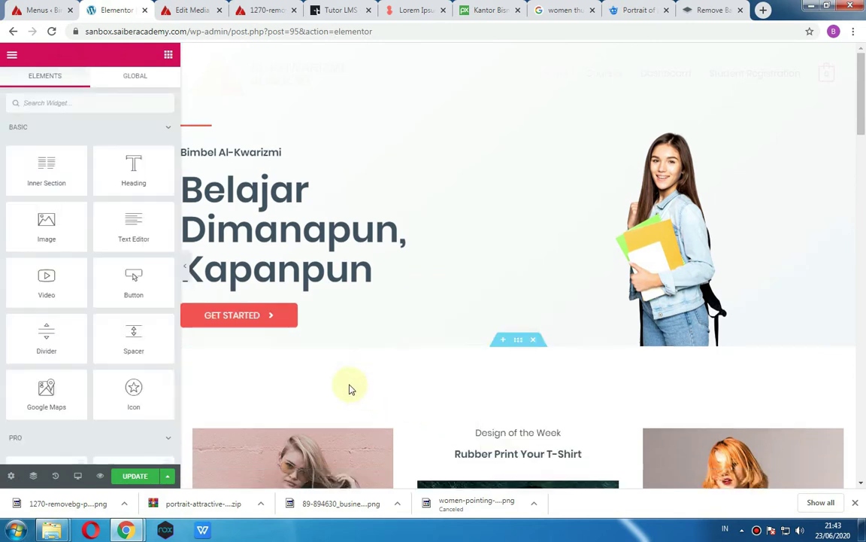
- Open the Get Started button's settings and close the leftover Edit Media and 1270-removebg-preview browser tabs
click(256, 320)
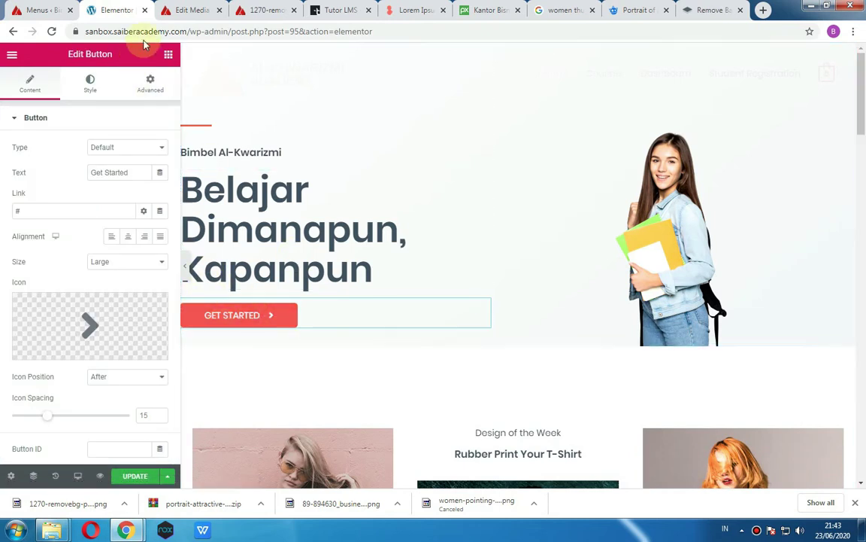
click(192, 10)
click(217, 11)
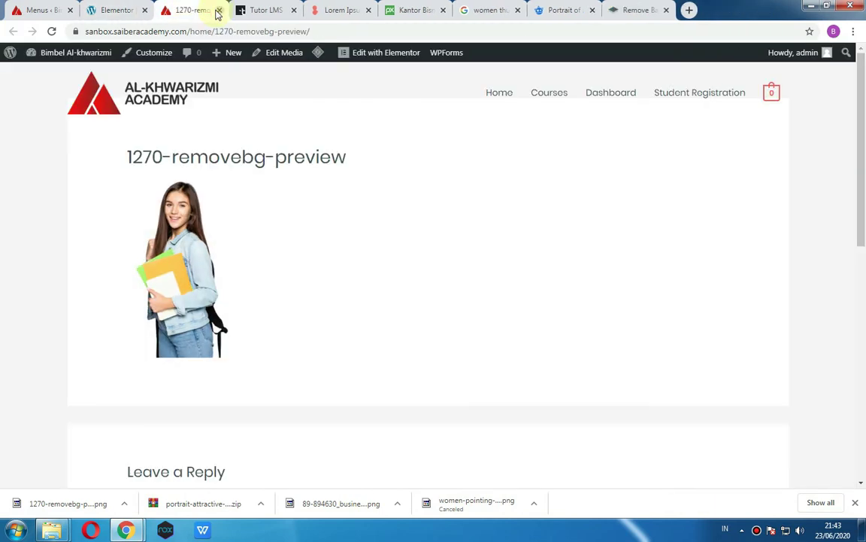
click(218, 11)
- Open the live site in a new tab and copy the link address of its Student Registration menu item
click(54, 9)
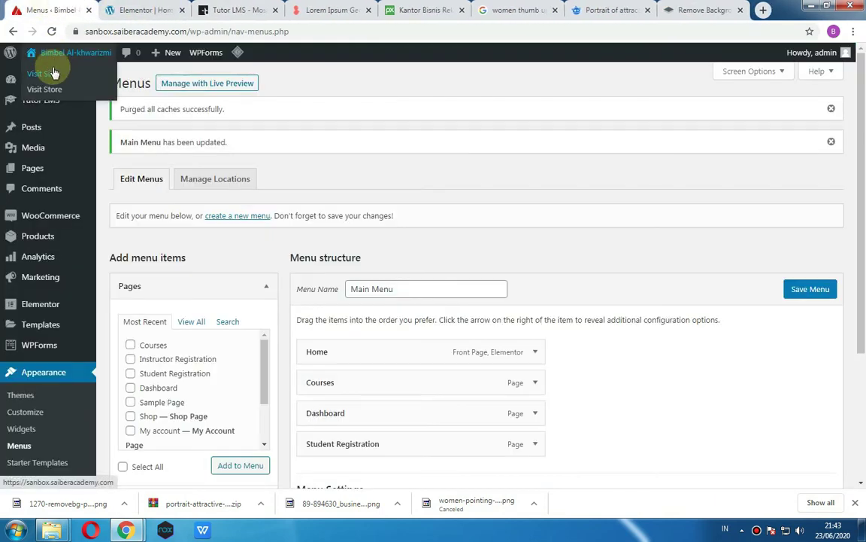
middle_click(41, 73)
click(126, 9)
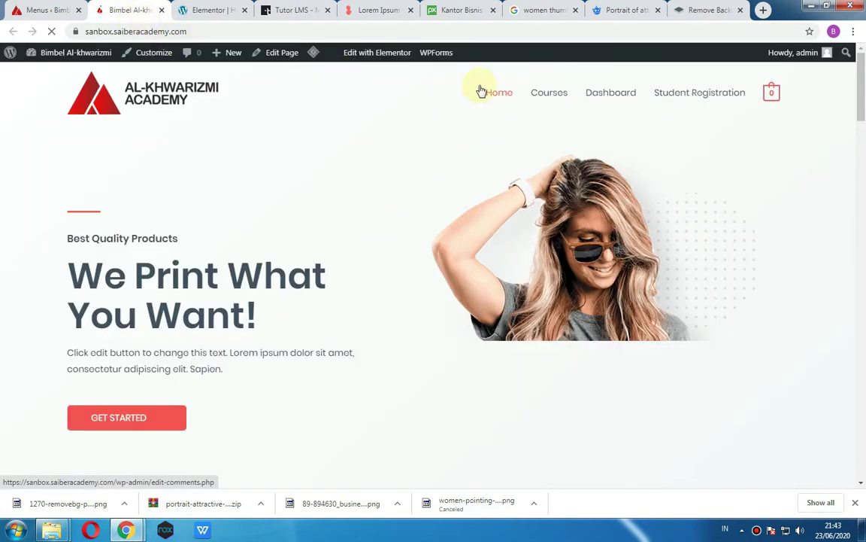
right_click(692, 94)
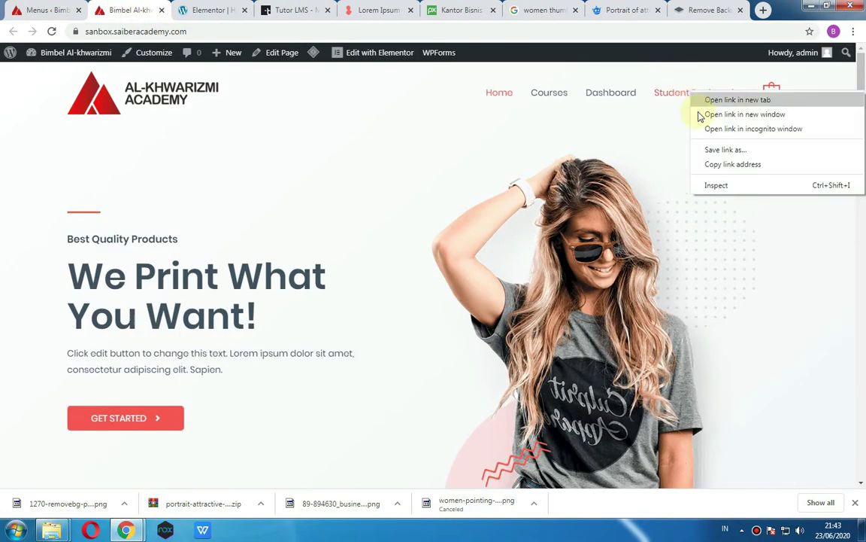
click(716, 163)
- Set the Get Started button's link to the copied Student Registration URL and update the page in the Elementor editor
click(205, 10)
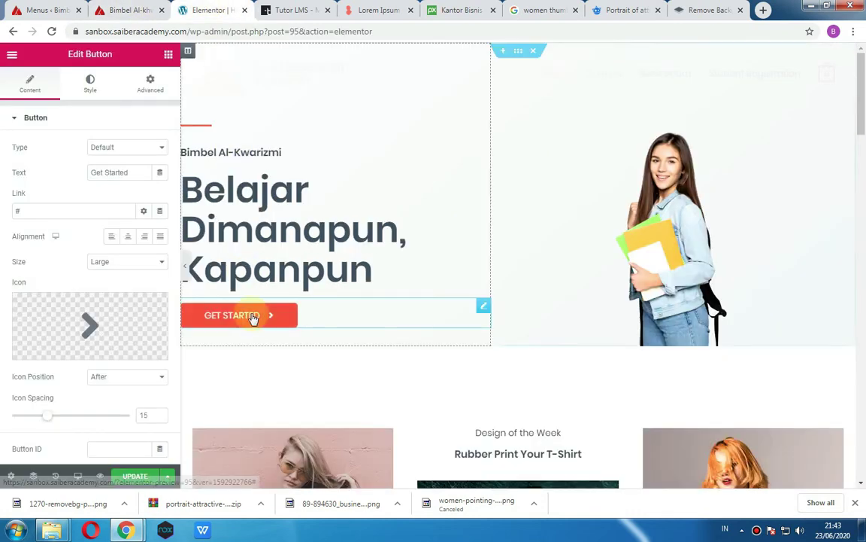
drag(76, 212, 2, 220)
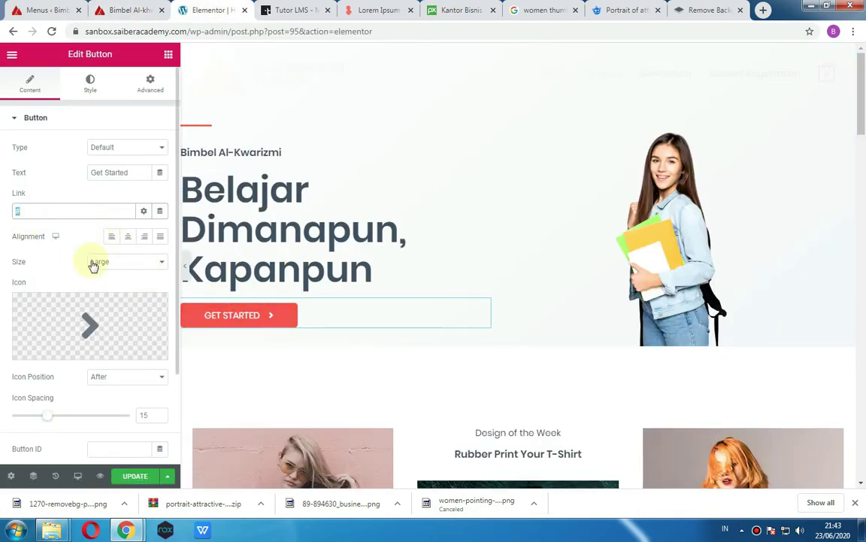
key(ctrl+v)
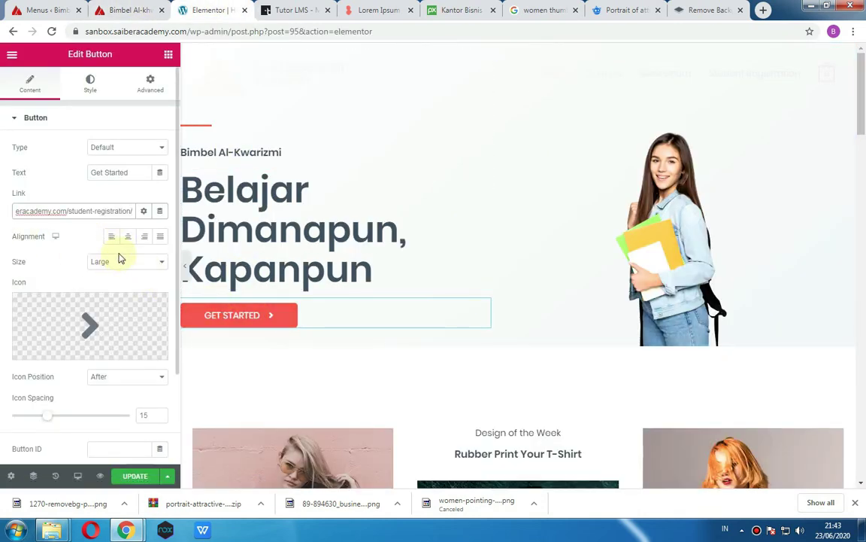
click(135, 475)
scroll(464, 314, down, 3)
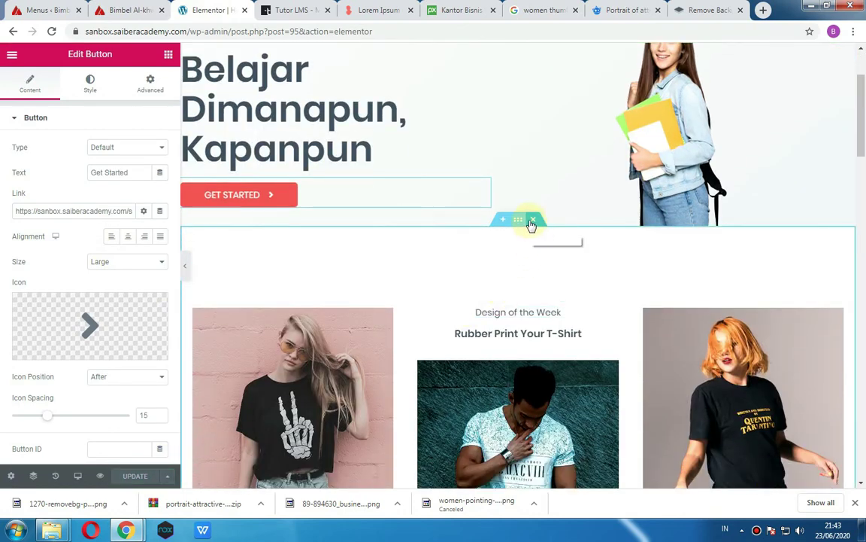
scroll(423, 233, up, 3)
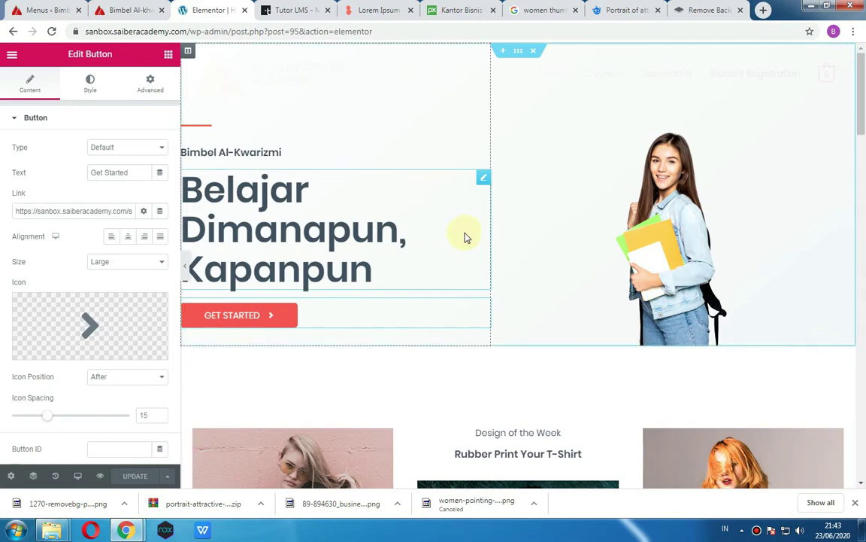
scroll(513, 282, down, 3)
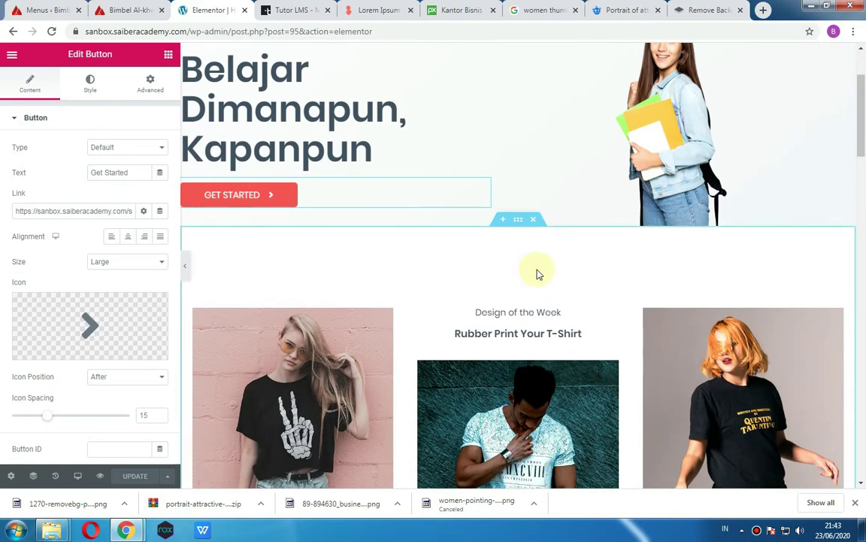
scroll(546, 248, down, 12)
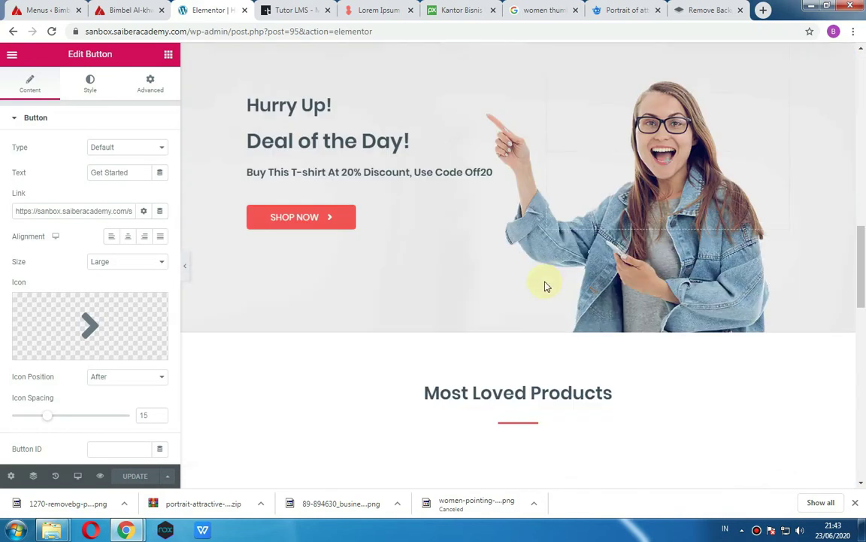
scroll(547, 278, up, 12)
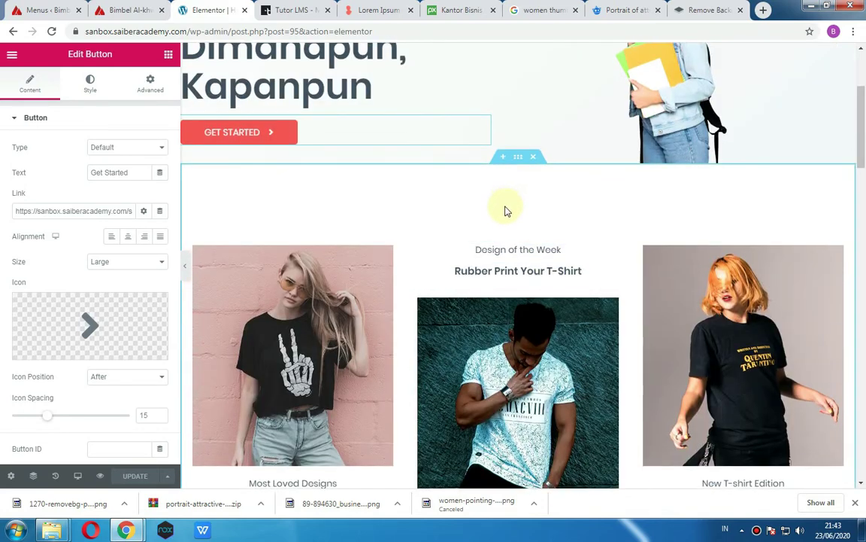
- Delete the T-shirt showcase section directly below the hero section
scroll(519, 170, down, 1)
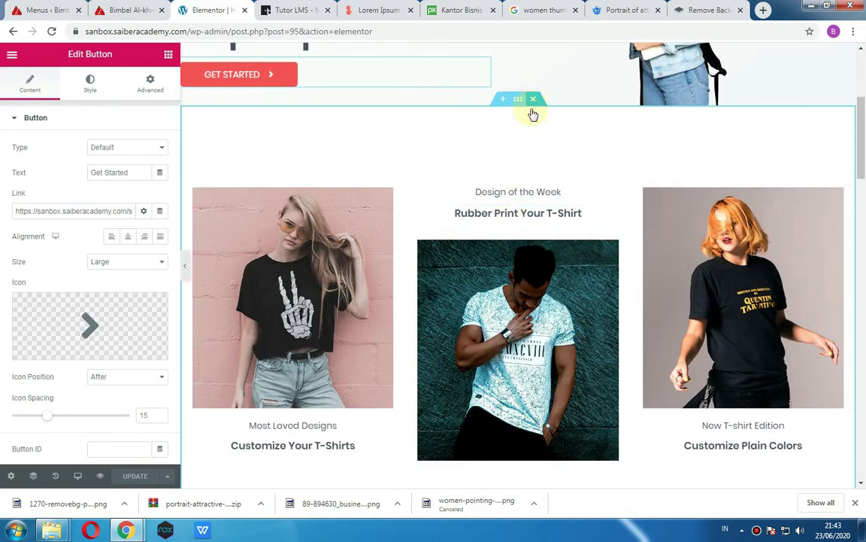
click(532, 101)
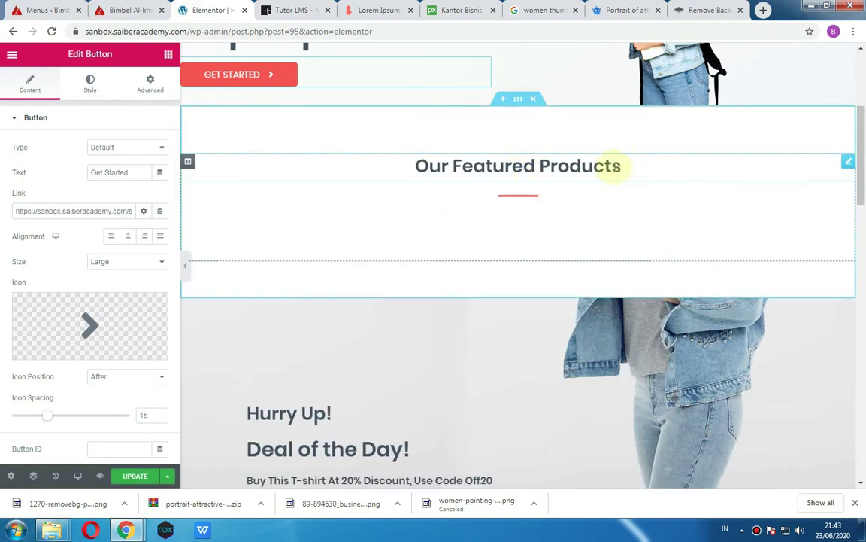
- Change the "Our Featured Products" heading's title to "Kursus Unggulan Kami"
click(847, 170)
drag(120, 160, 2, 164)
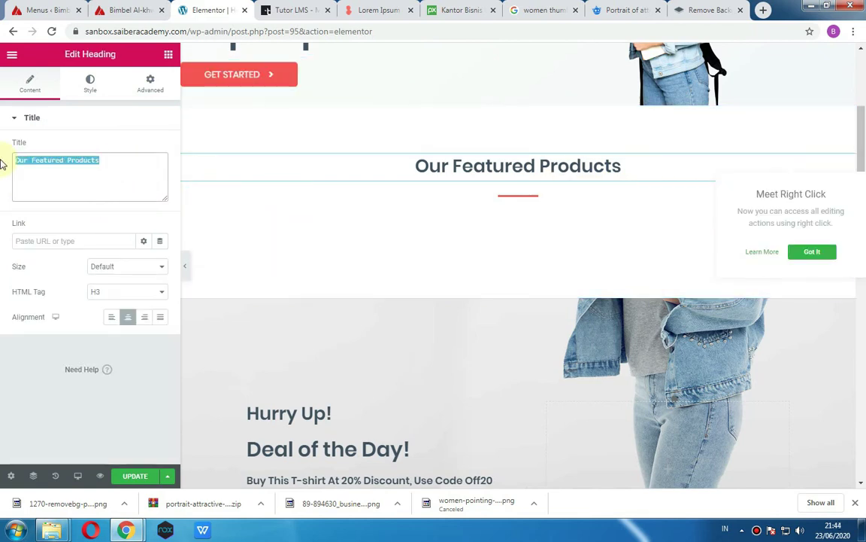
text(Kurusus)
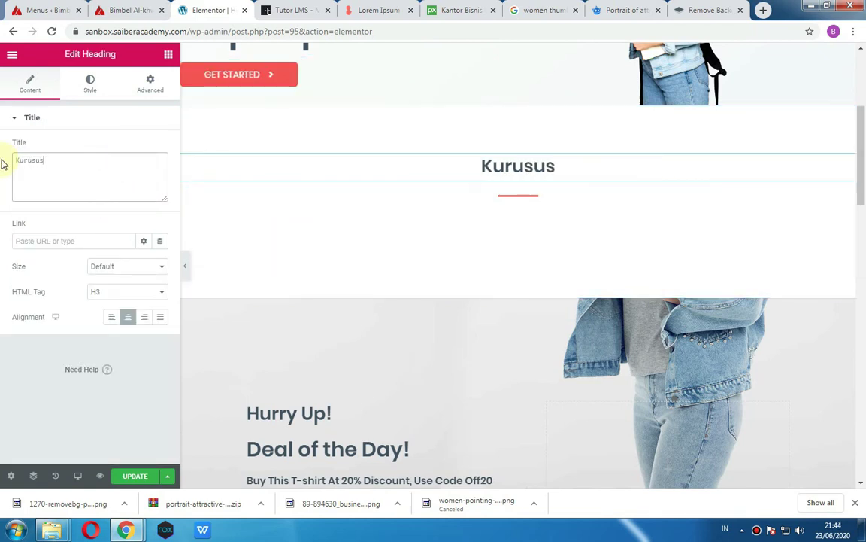
key(BackSpace)
text(s)
key(BackSpace)
key(BackSpace)
key(BackSpace)
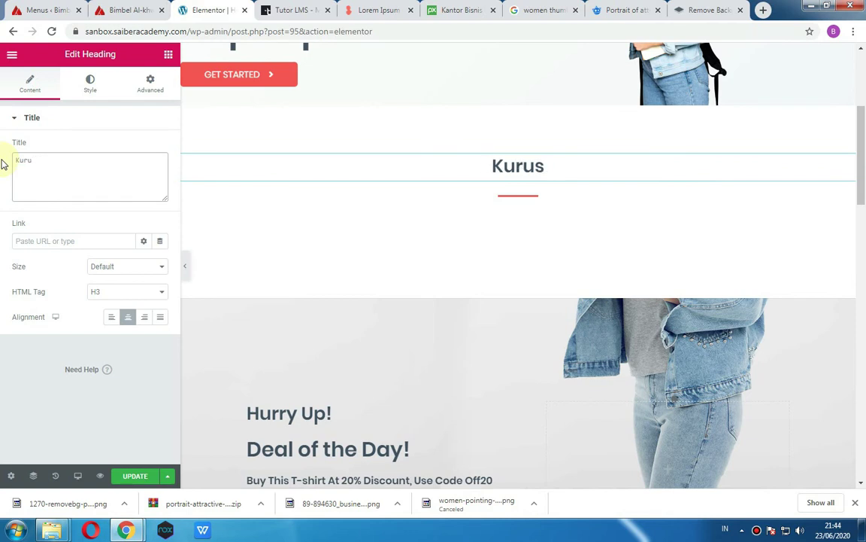
text(sus Unggulan)
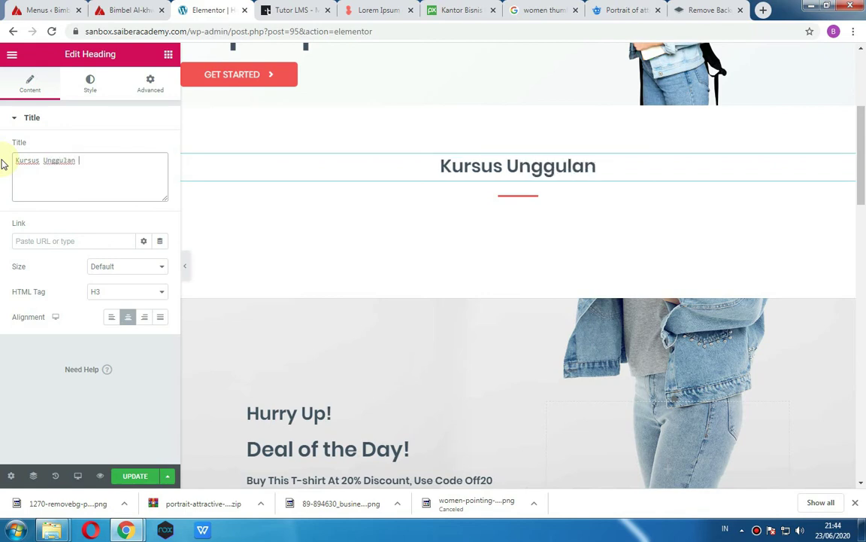
text( Kami)
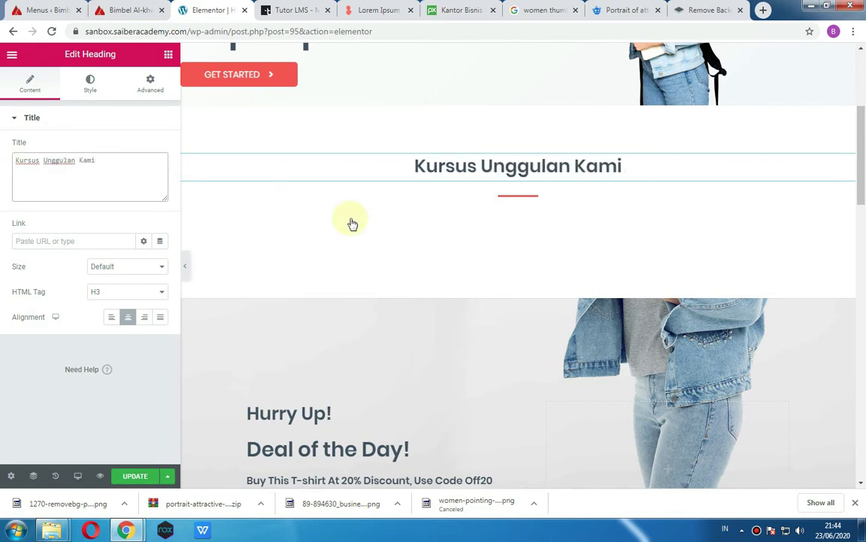
- Open the shortcode widget below the Kursus Unggulan Kami heading and find the Courses shortcode in the Tutor LMS documentation
click(468, 253)
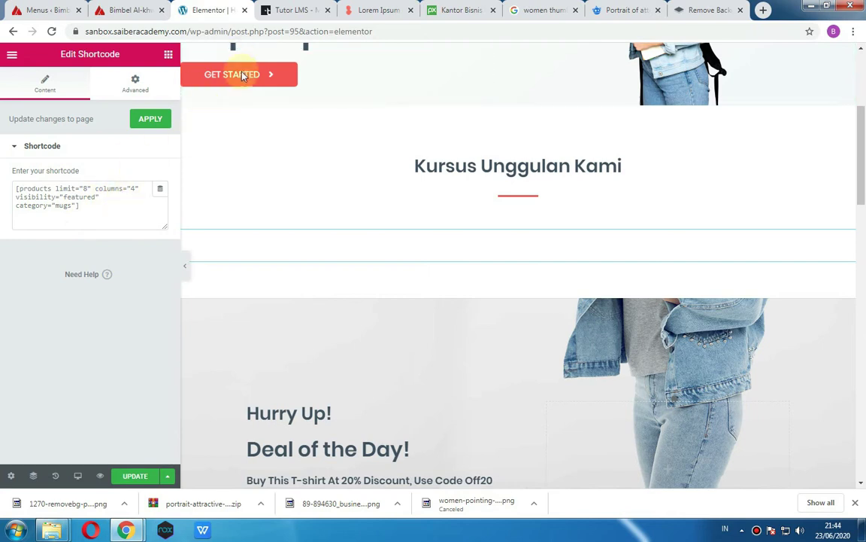
click(282, 11)
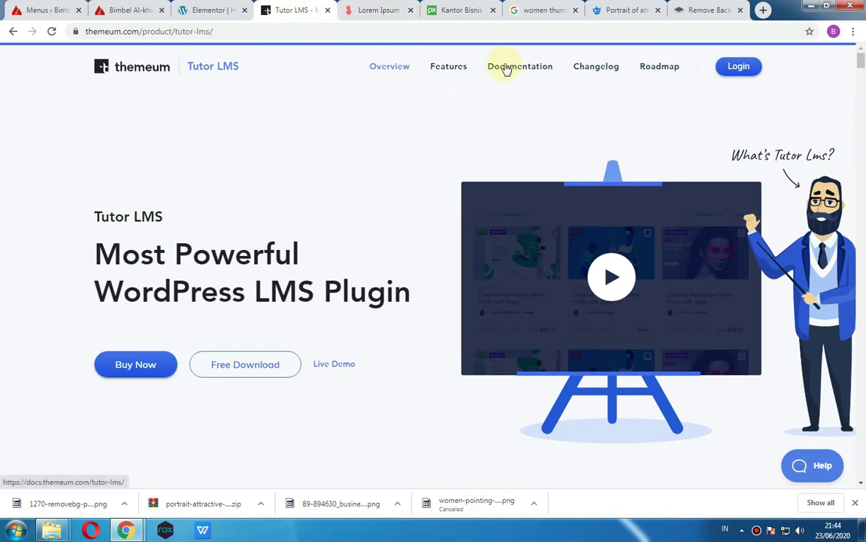
click(506, 69)
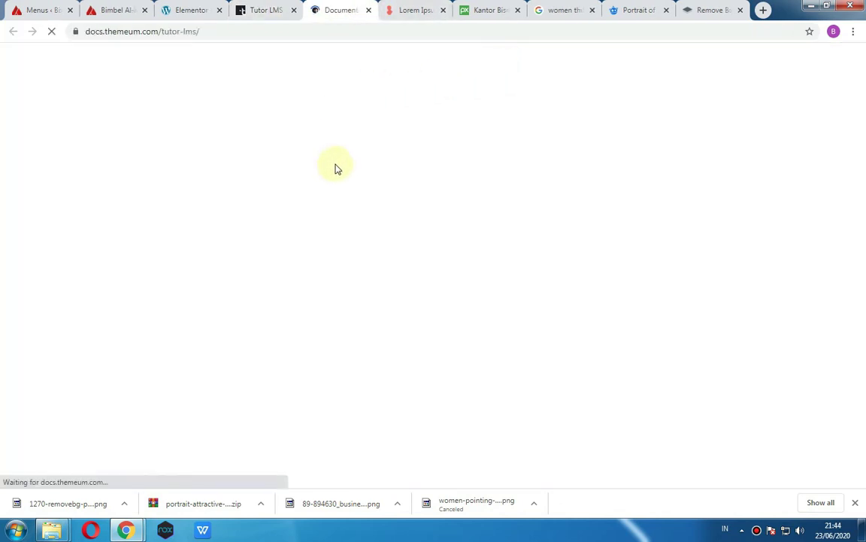
scroll(143, 338, down, 3)
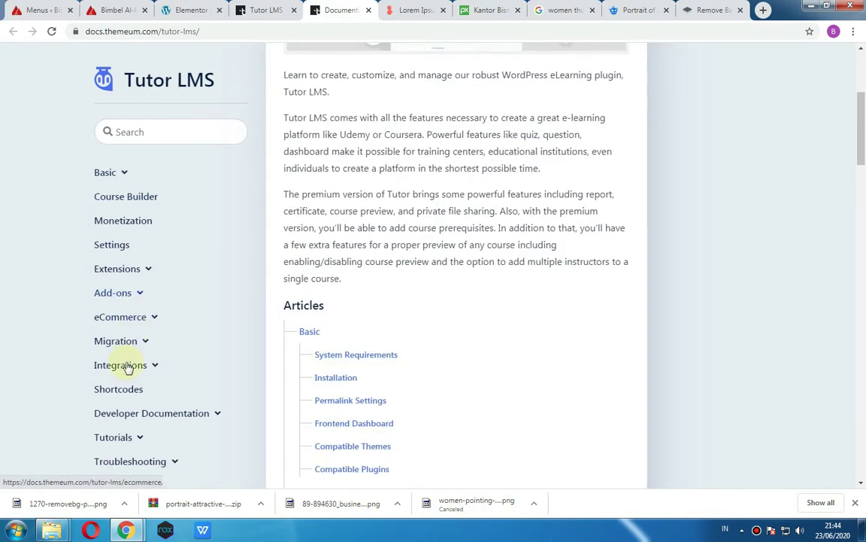
click(125, 390)
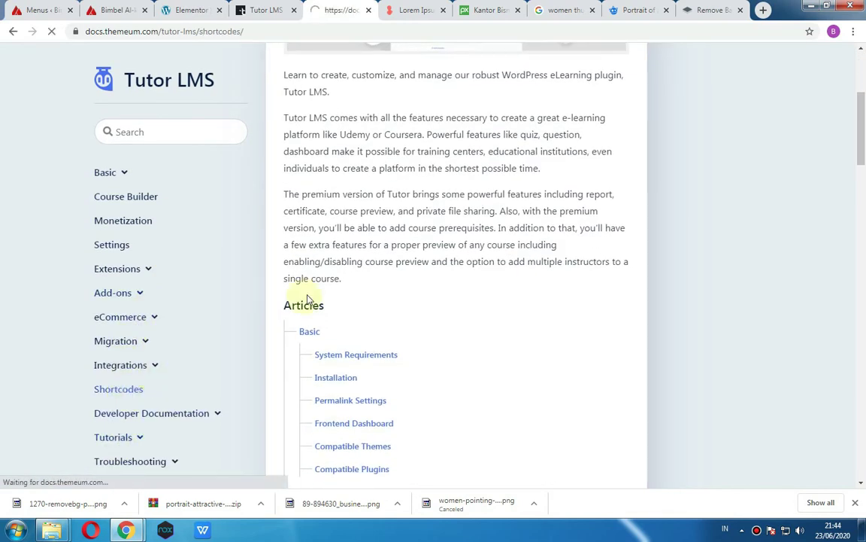
scroll(519, 229, down, 2)
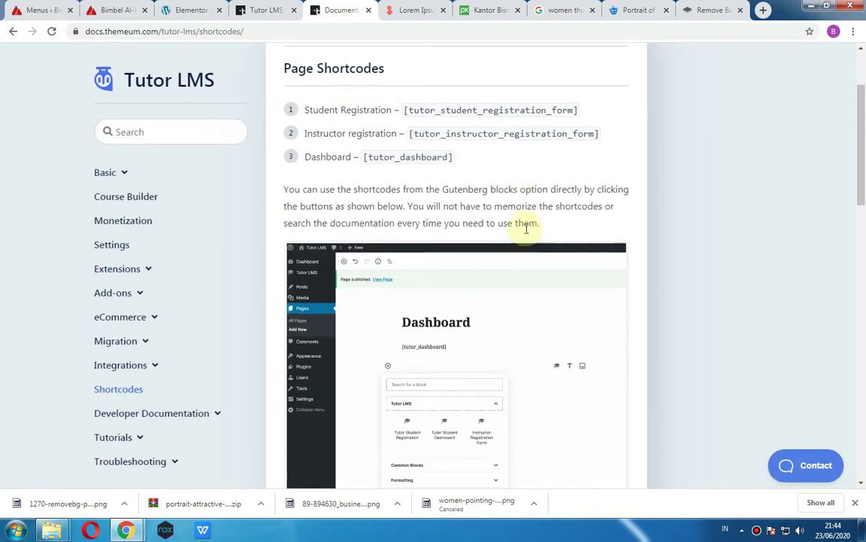
scroll(487, 218, down, 3)
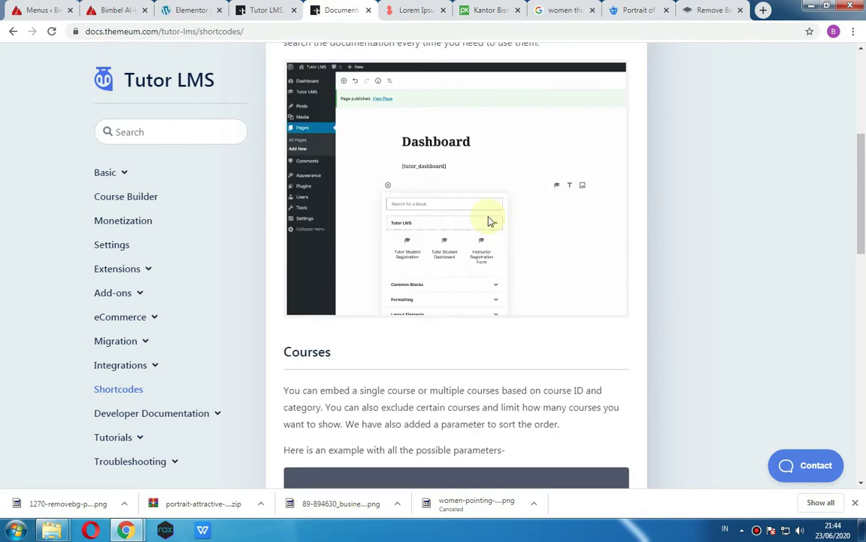
scroll(482, 230, down, 3)
scroll(306, 159, up, 2)
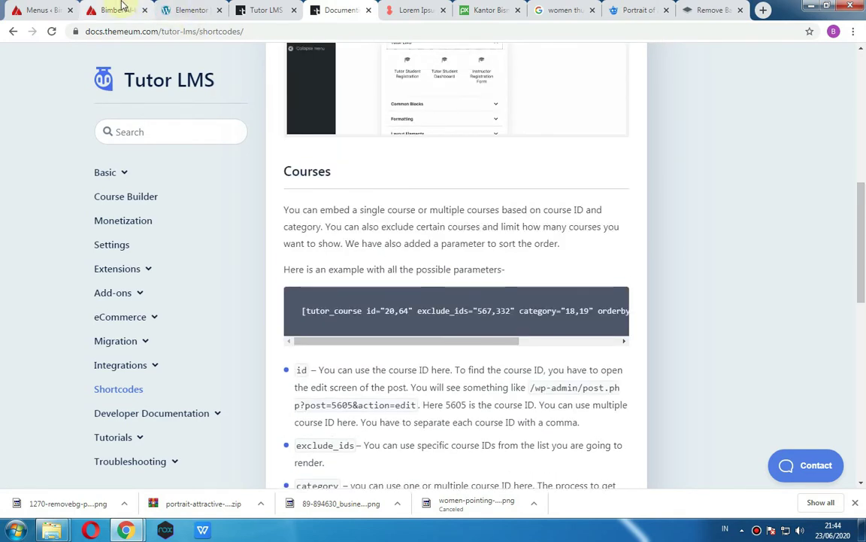
click(135, 12)
scroll(389, 247, down, 5)
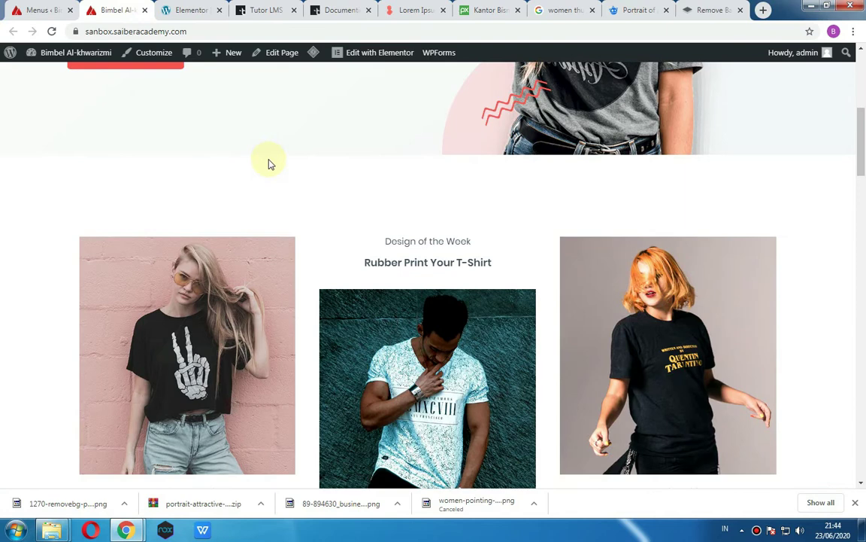
click(169, 10)
scroll(368, 232, down, 2)
scroll(269, 184, up, 2)
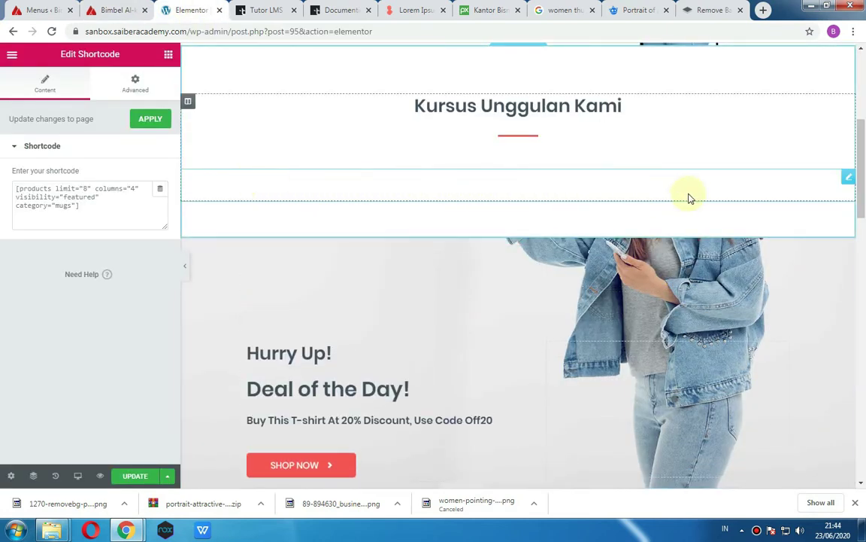
- Copy the full tutor_course example shortcode from the Tutor LMS documentation and paste it into a new Notepad document
click(341, 10)
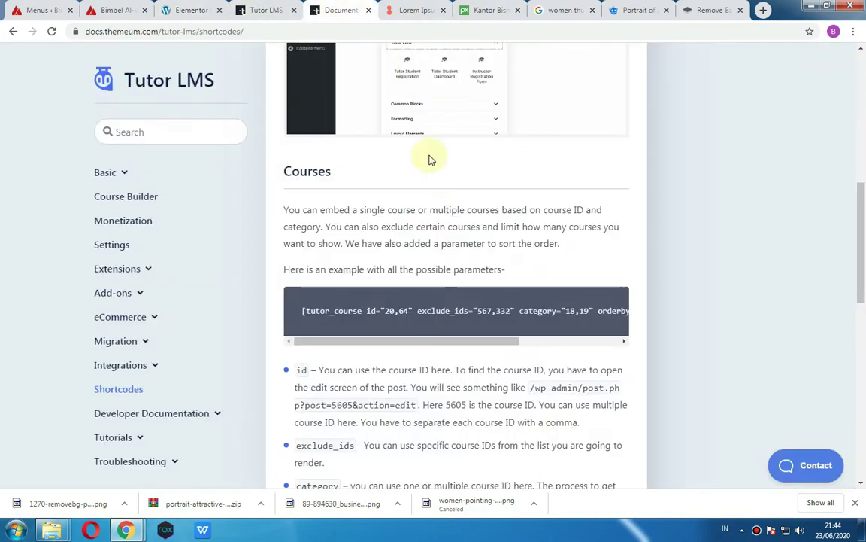
scroll(444, 183, down, 1)
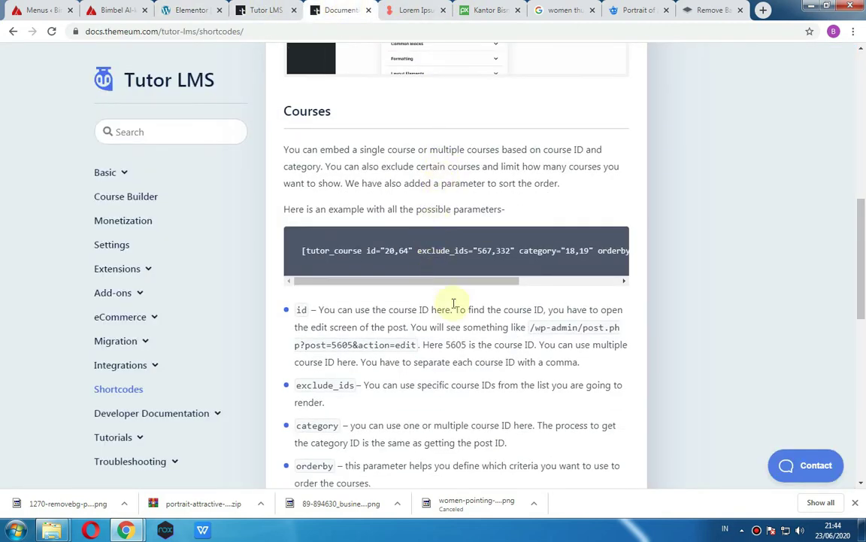
scroll(411, 293, down, 1)
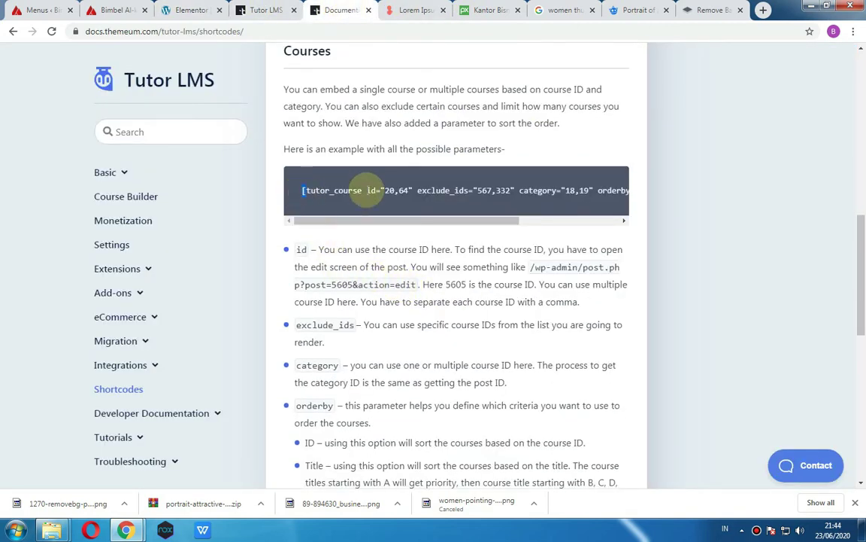
drag(307, 202, 735, 190)
right_click(563, 194)
click(566, 197)
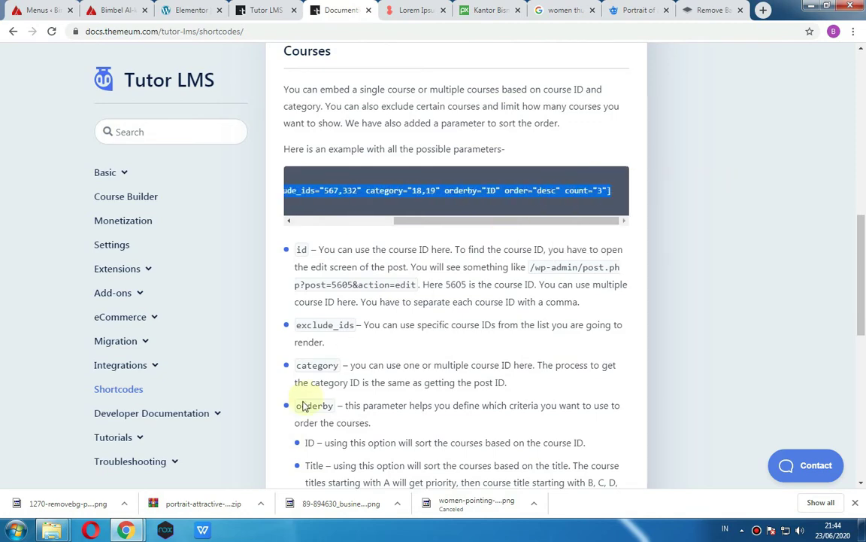
key(super)
text(note)
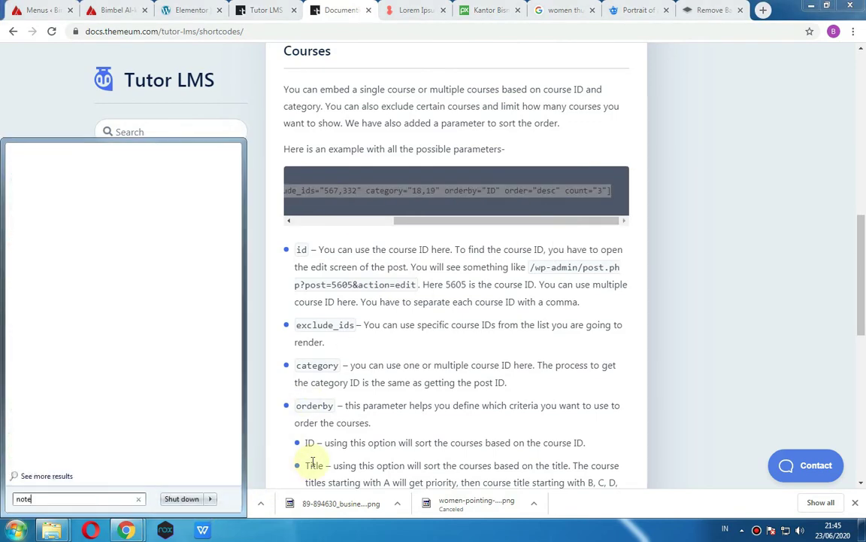
key(Return)
key(ctrl+v)
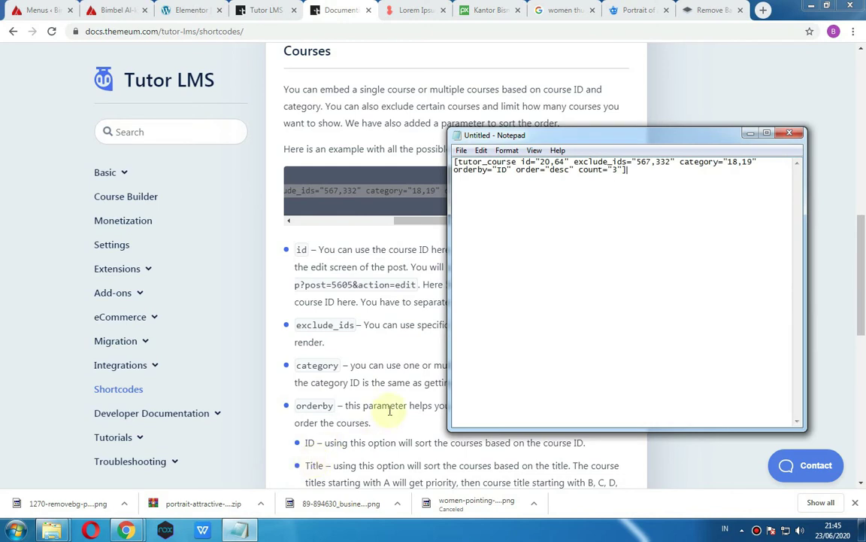
- Read how the documentation describes finding a course ID, and open the CCNA For Dummies course for editing in WordPress
click(334, 262)
drag(298, 250, 353, 248)
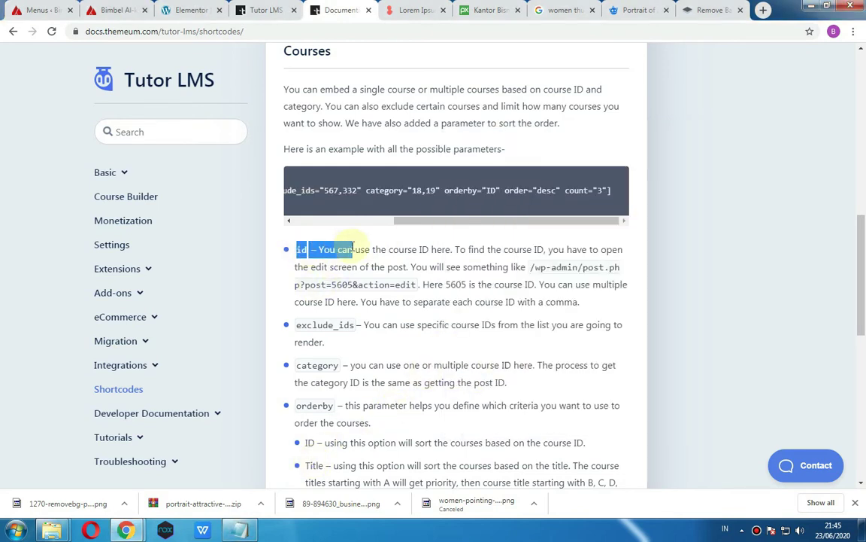
click(309, 284)
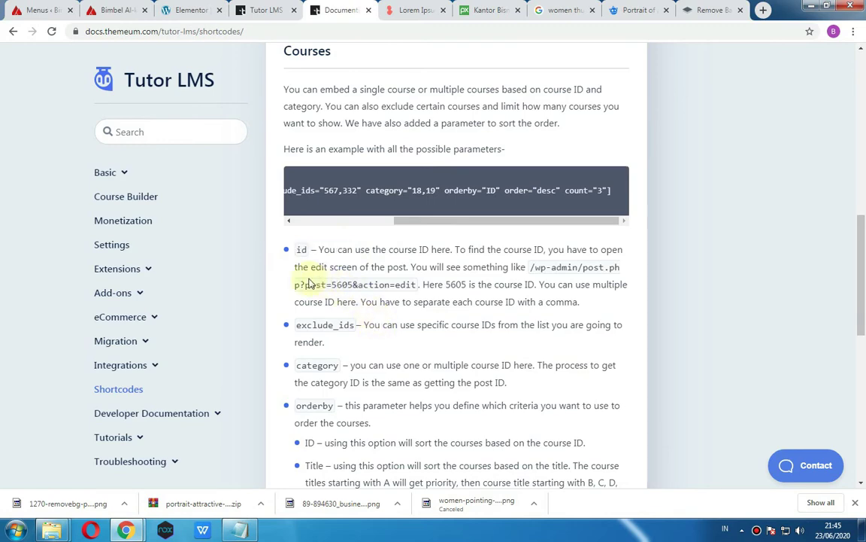
drag(331, 284, 370, 286)
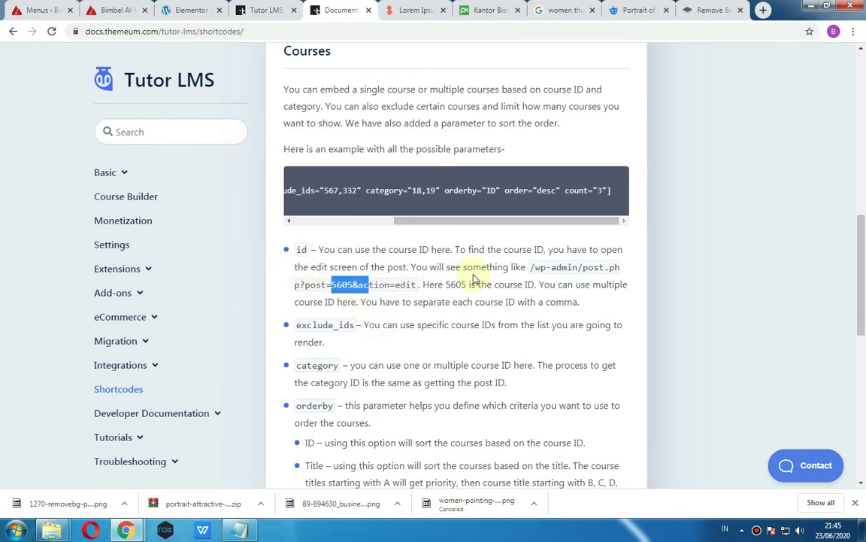
click(113, 10)
click(38, 11)
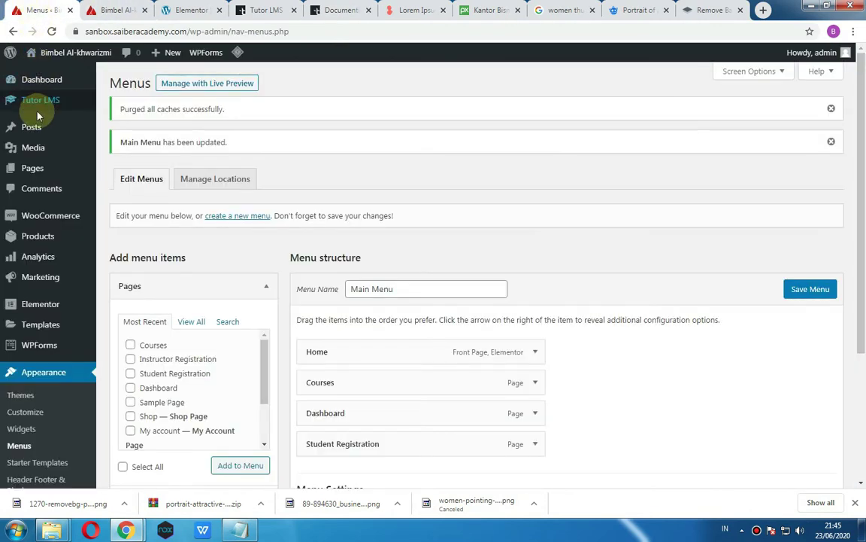
mouse_move(34, 97)
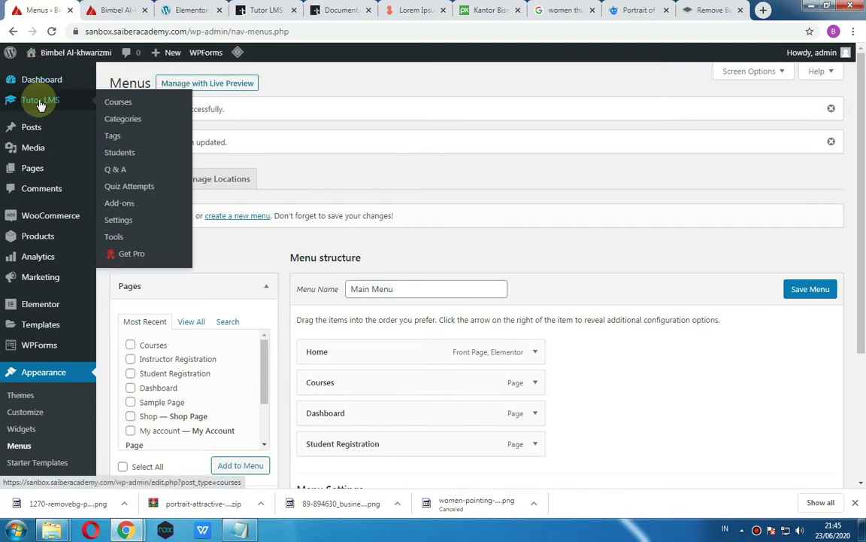
click(126, 100)
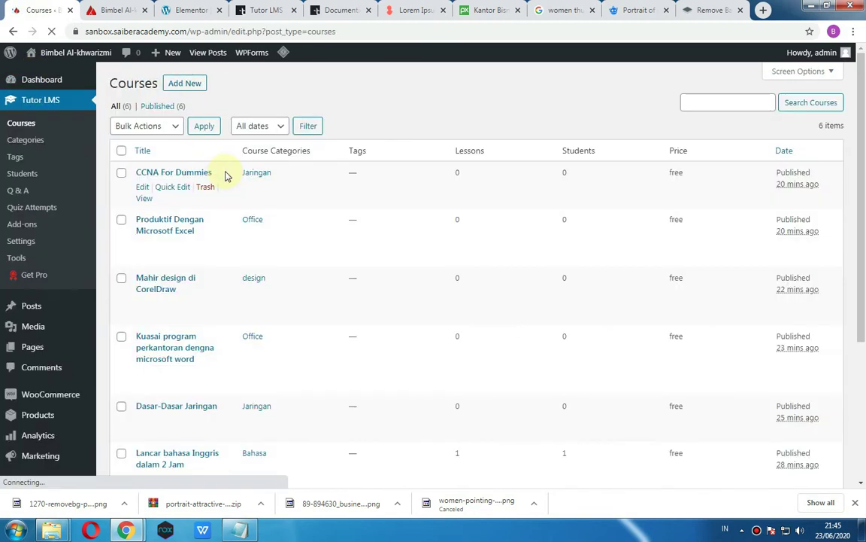
click(143, 187)
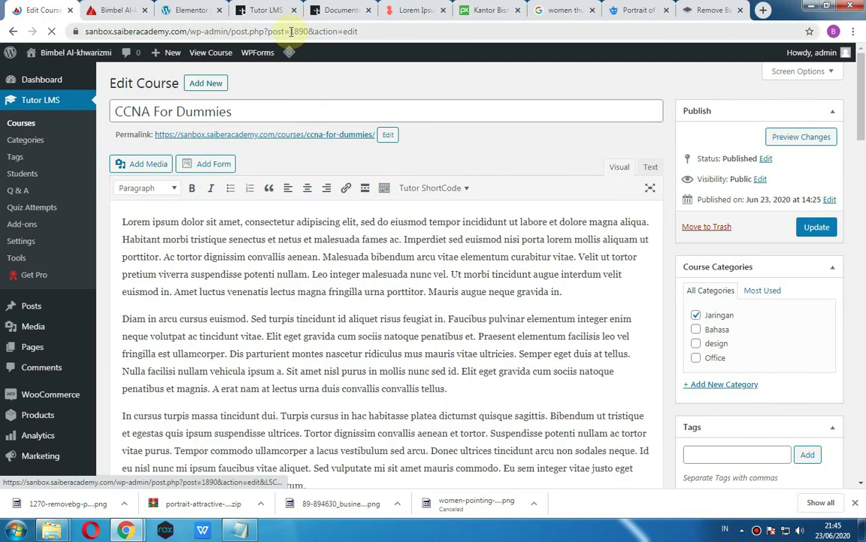
- Copy the course's post ID 1890 from its edit address and replace the first id value in the Notepad shortcode with it
drag(291, 31, 301, 30)
right_click(332, 34)
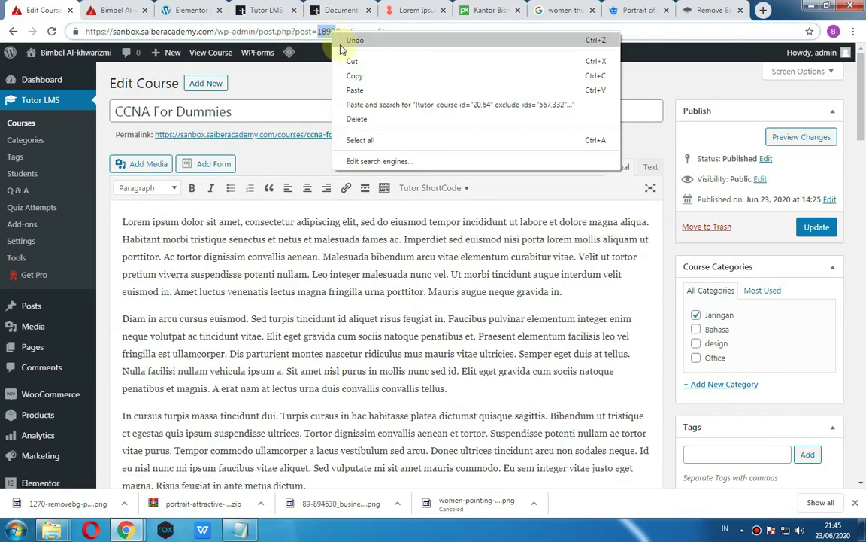
click(351, 64)
click(239, 530)
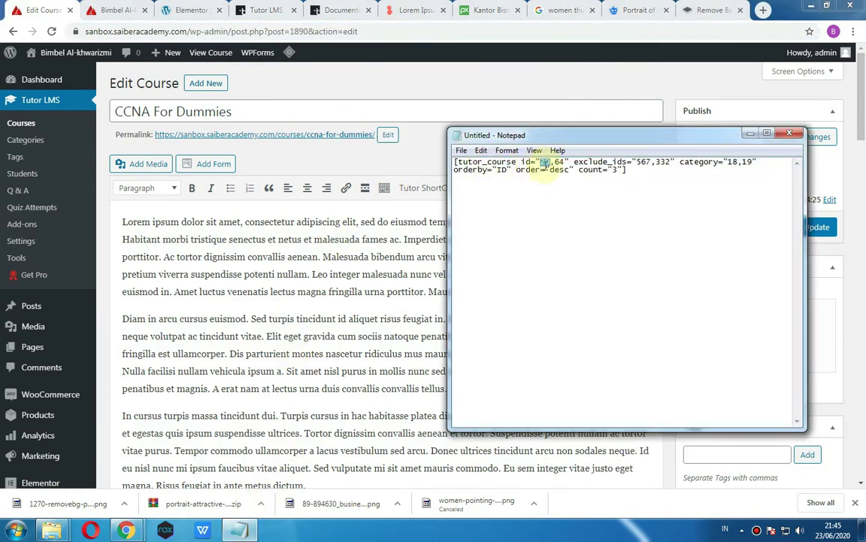
key(ctrl+v)
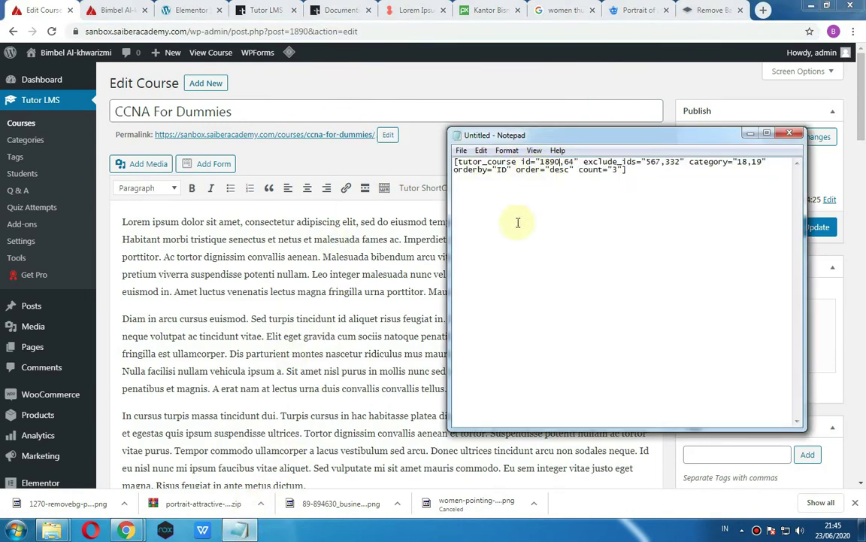
- Return to the course list and open the course Kuasai program perkantoran dengna microsoft word for editing
click(259, 92)
click(13, 31)
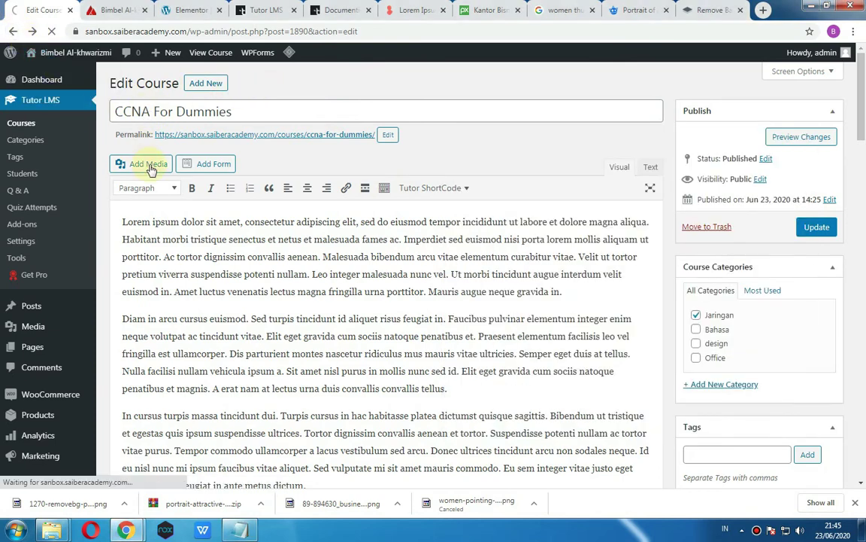
scroll(173, 195, down, 3)
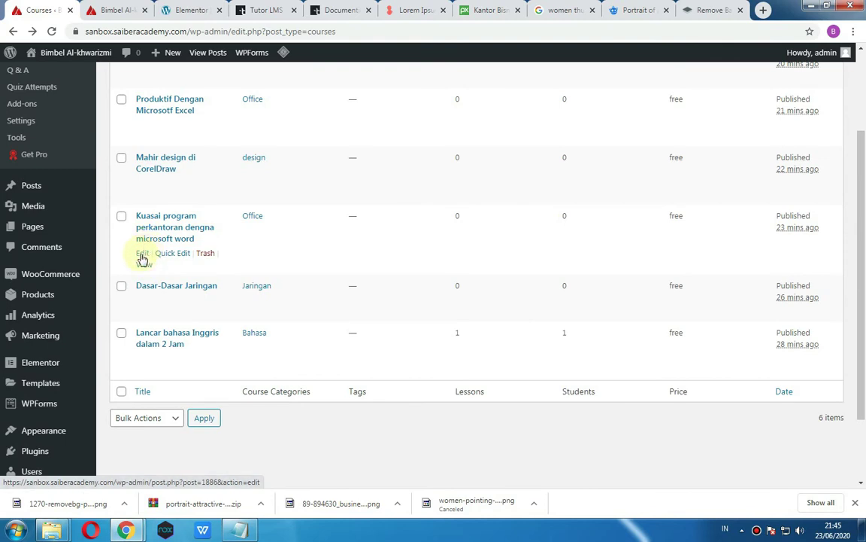
click(142, 254)
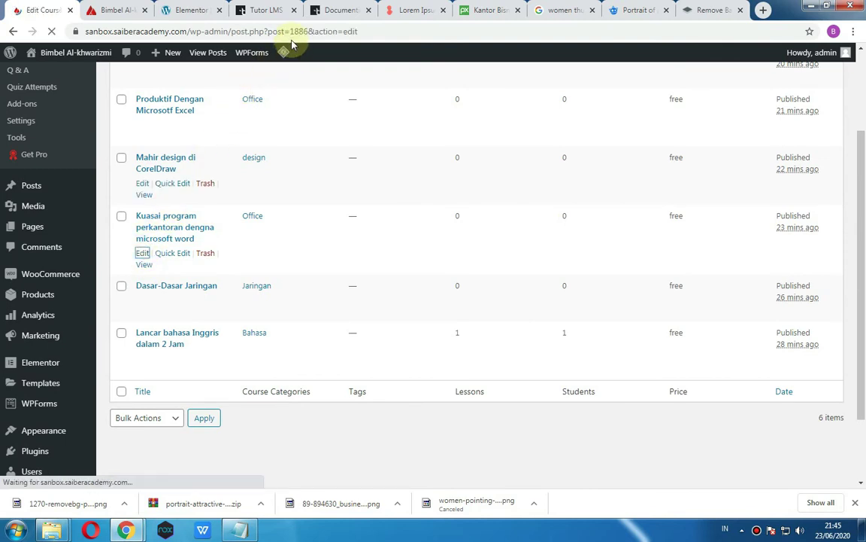
- Copy post ID 1886 from the course's edit address and replace the second id value in the Notepad shortcode with it, followed by a comma
double_click(301, 31)
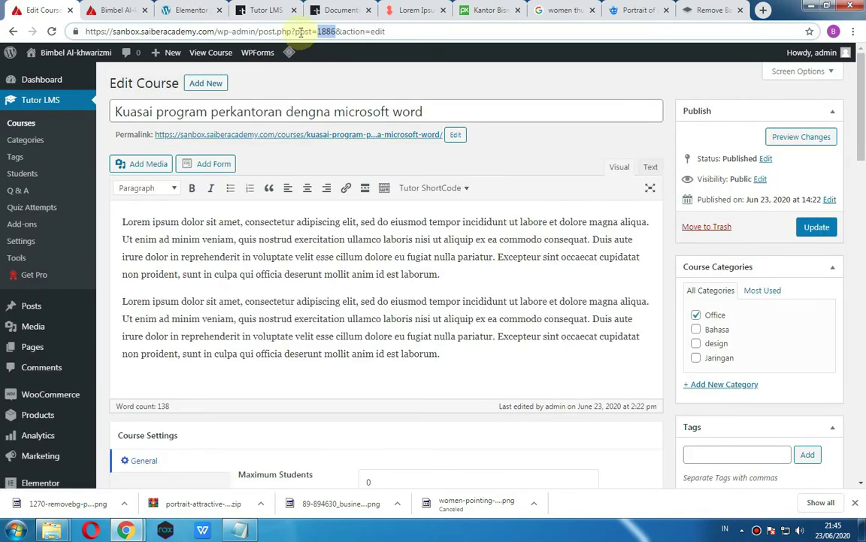
right_click(304, 33)
click(322, 77)
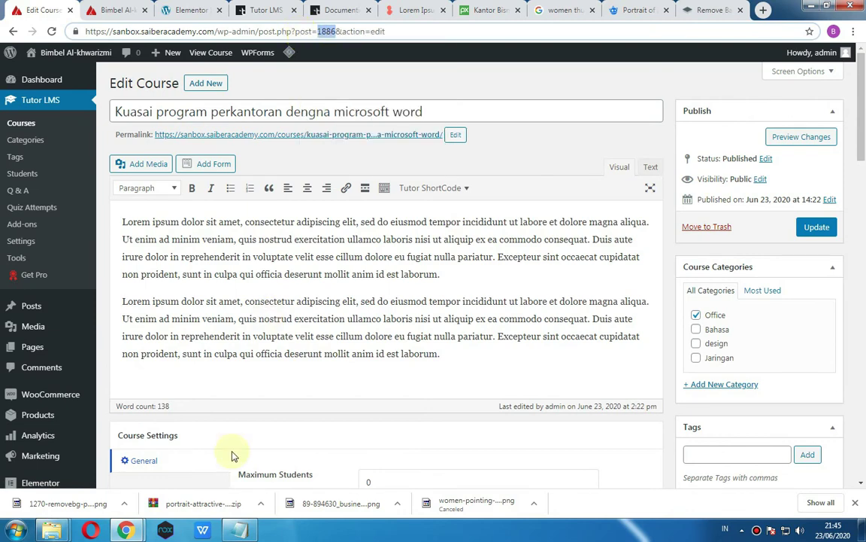
click(239, 529)
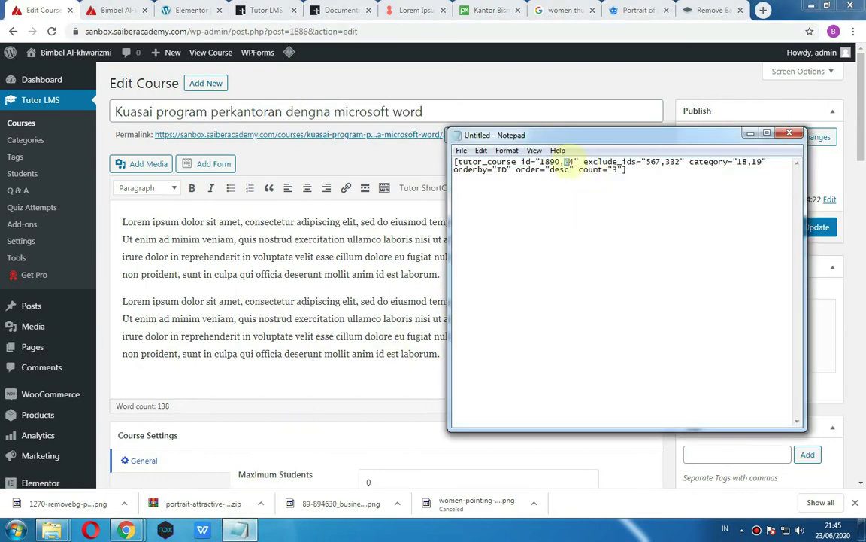
key(ctrl+v)
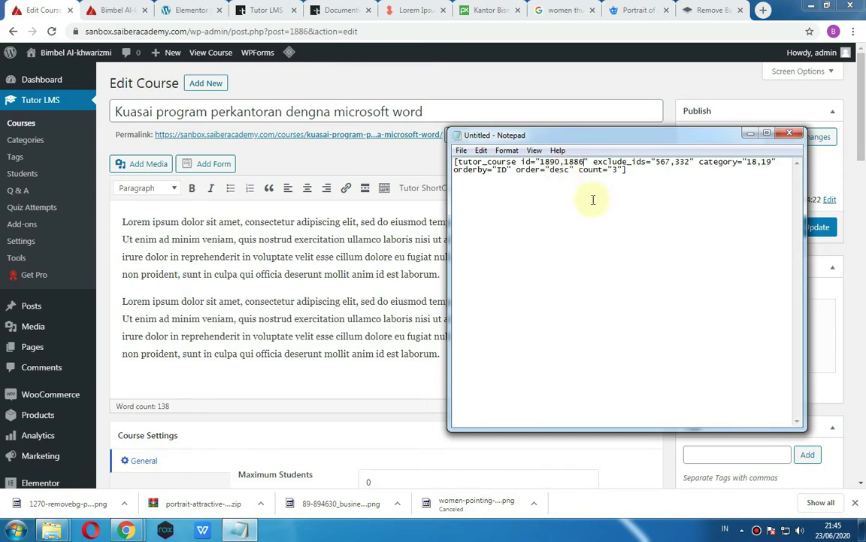
text(,)
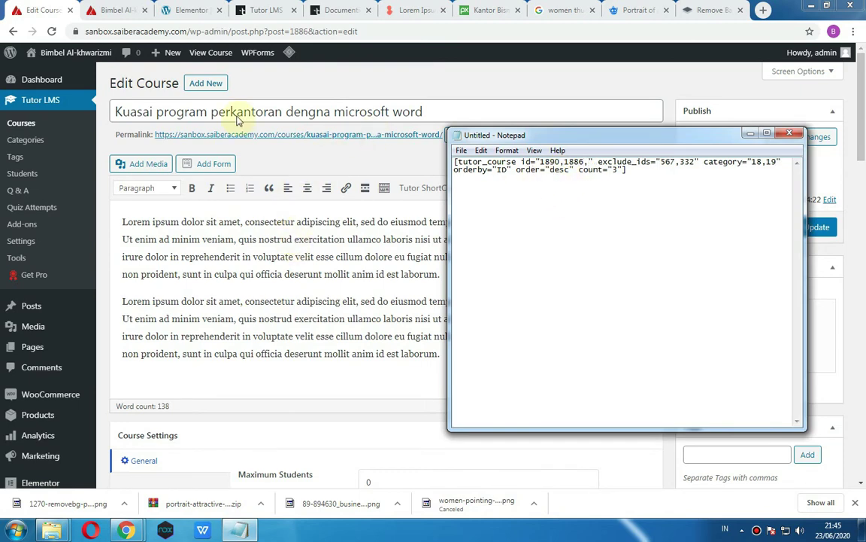
- Open the Lancar bahasa Inggris dalam 2 Jam course for editing and add its post ID 1878 as the third id in the Notepad shortcode
click(13, 31)
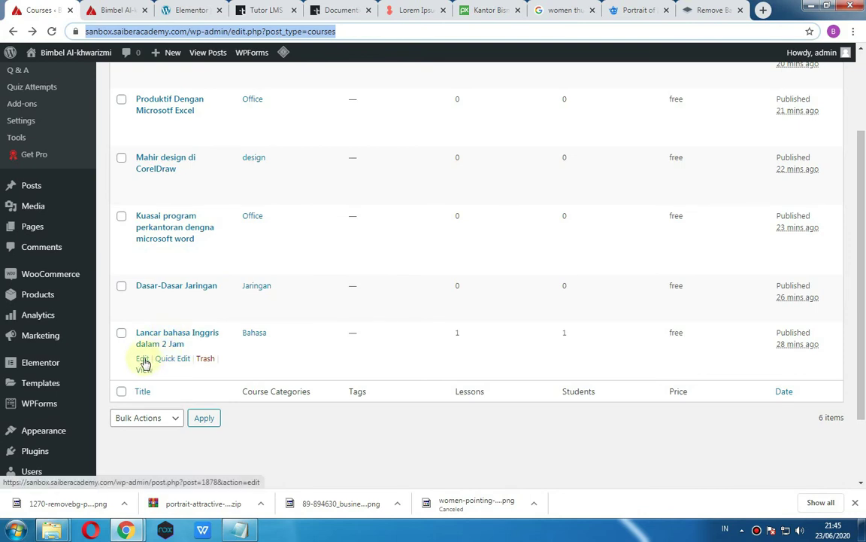
click(143, 359)
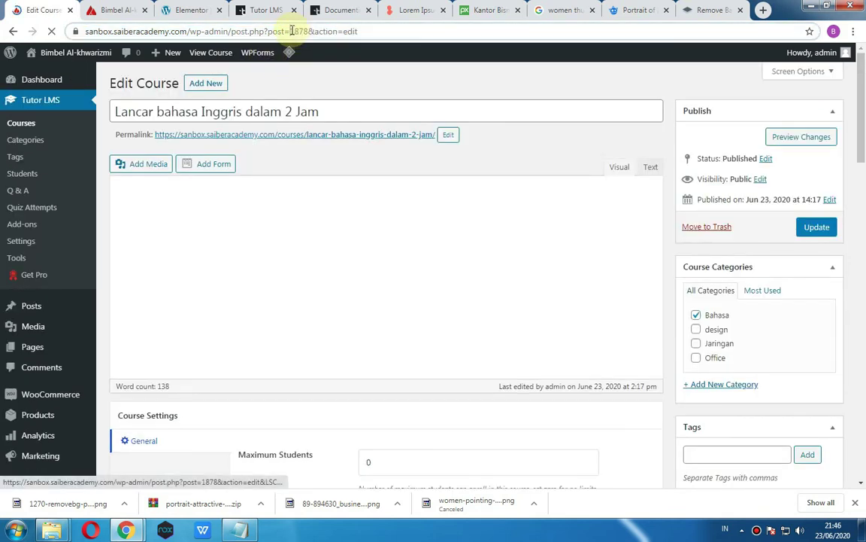
double_click(295, 31)
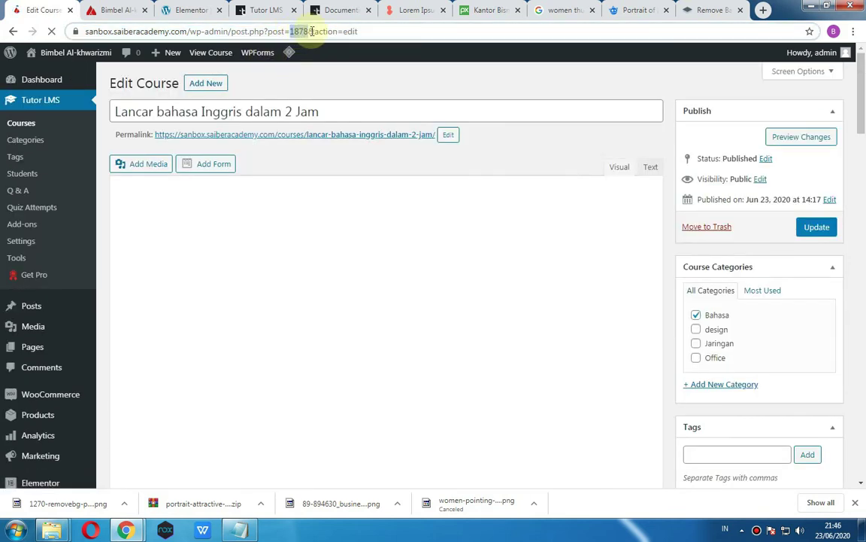
right_click(308, 32)
click(323, 77)
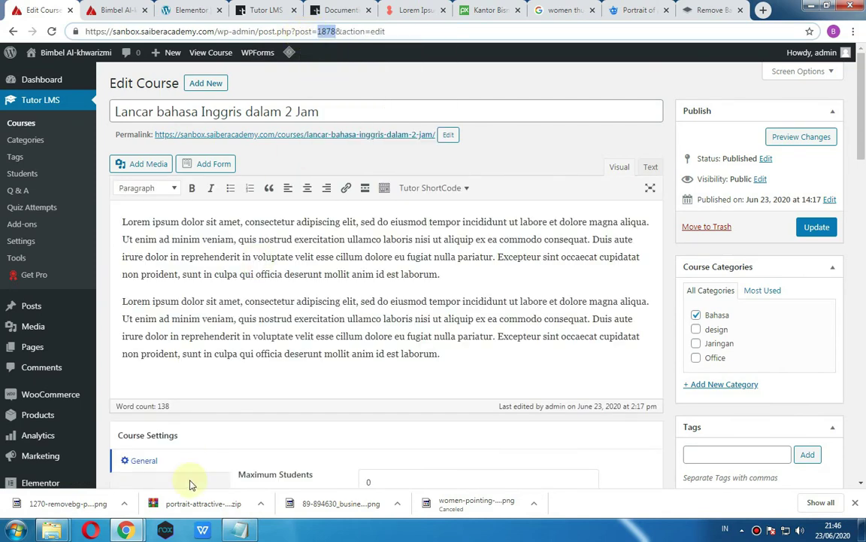
click(239, 530)
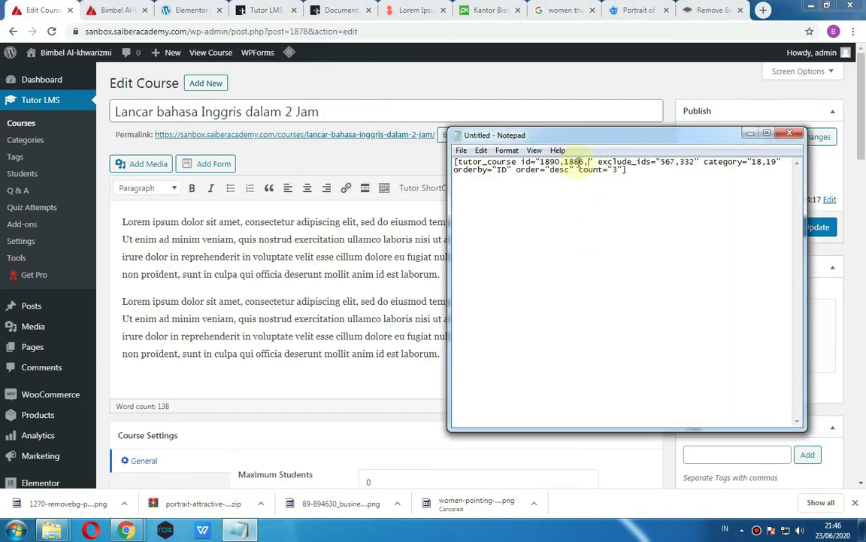
key(ctrl+v)
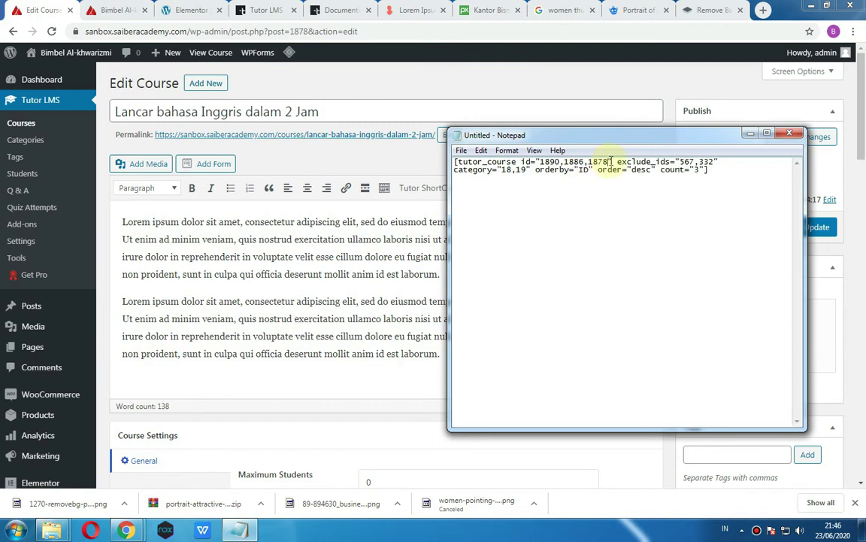
- Remove the exclude_ids, category, orderby, order and count attributes from the Notepad shortcode and copy the remaining [tutor_course id="1890,1886,1878"]
drag(618, 160, 721, 179)
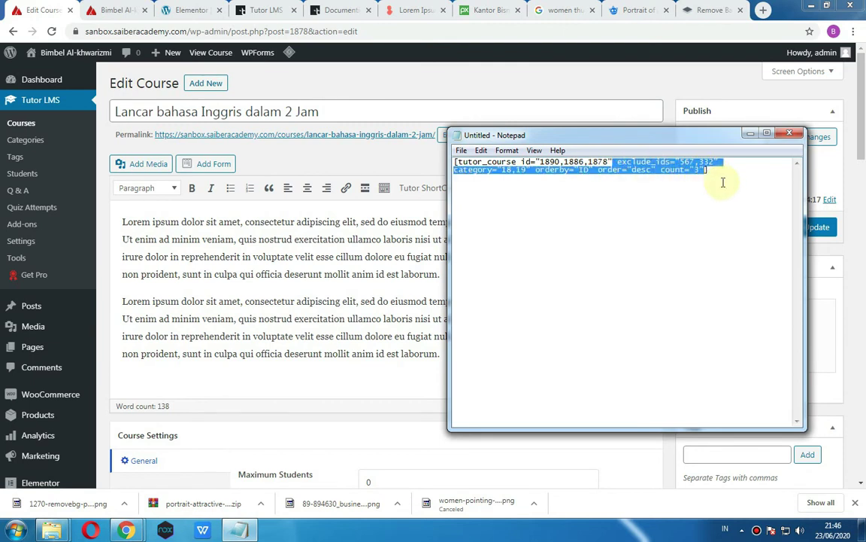
key(Delete)
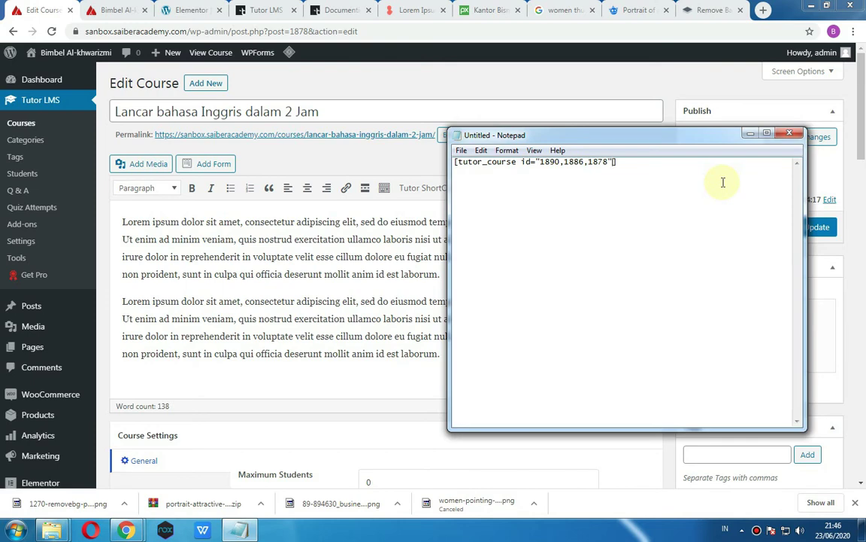
key(ctrl+a)
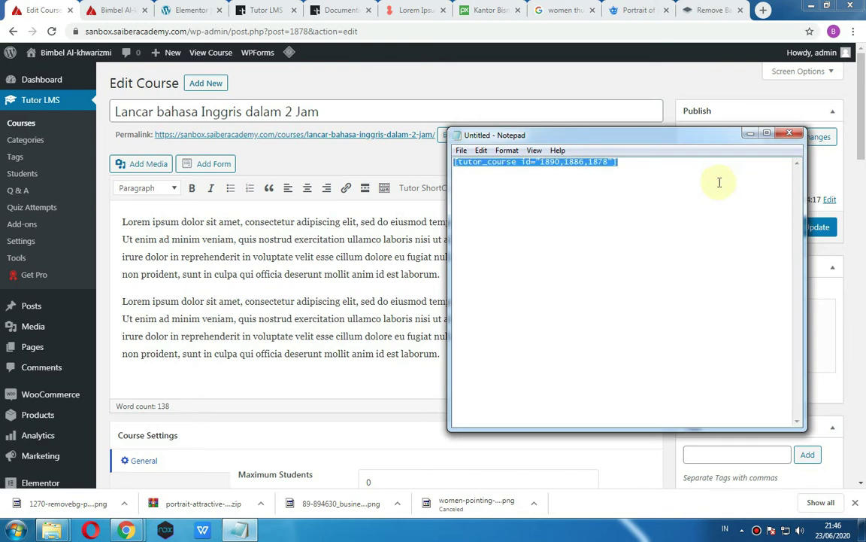
- Replace the products shortcode in the Elementor shortcode widget with the copied tutor_course shortcode and apply it to the page
click(177, 9)
drag(91, 214, 4, 139)
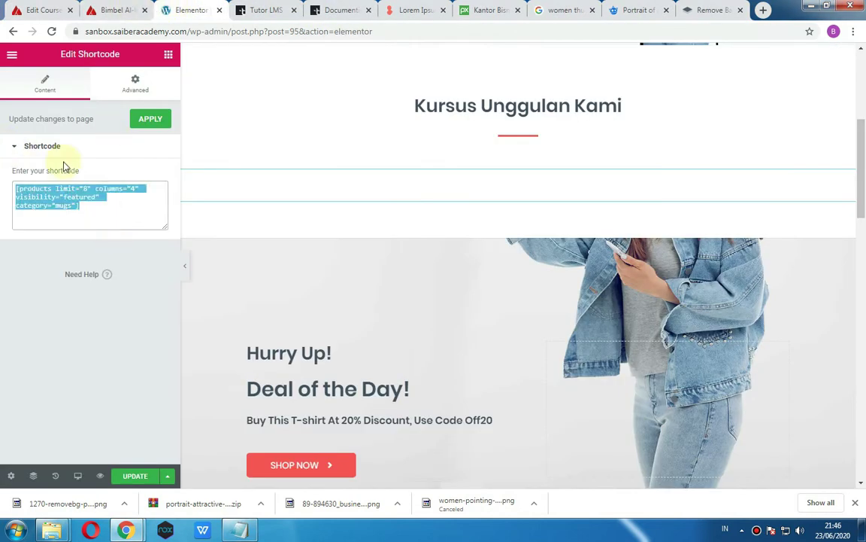
key(ctrl+v)
click(149, 121)
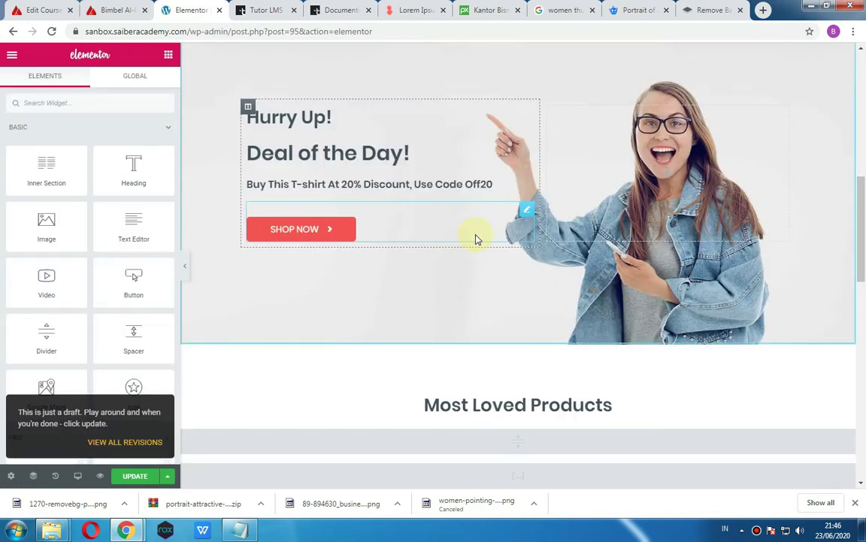
- Examine the course cards under the Kursus Unggulan Kami heading and the Deal of the Day banner below them
scroll(444, 245, down, 2)
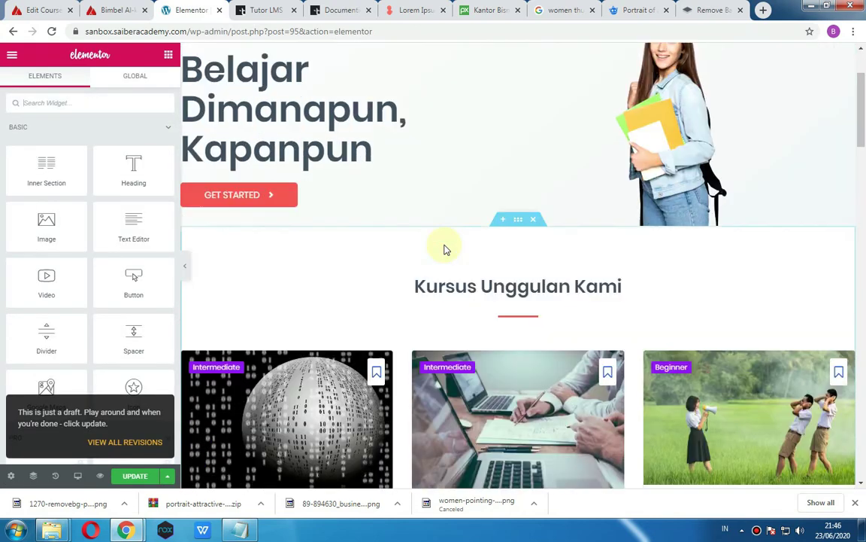
scroll(447, 232, down, 1)
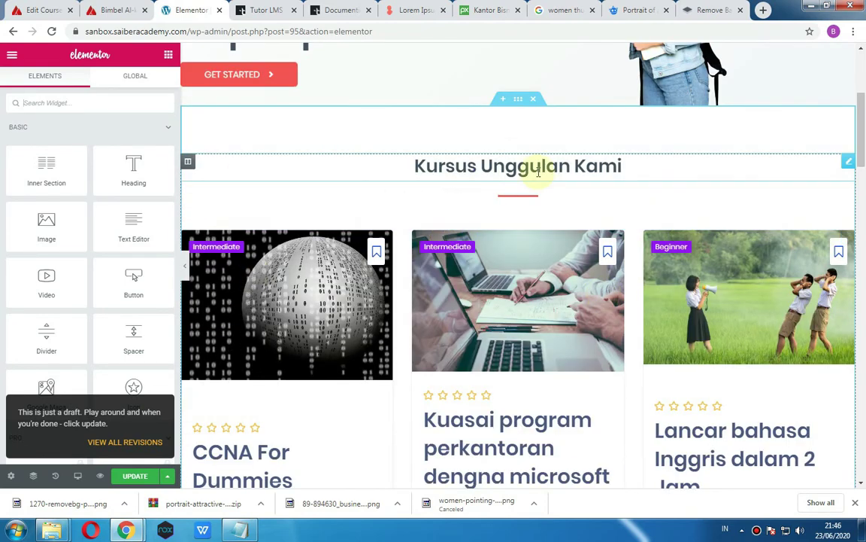
scroll(367, 315, down, 3)
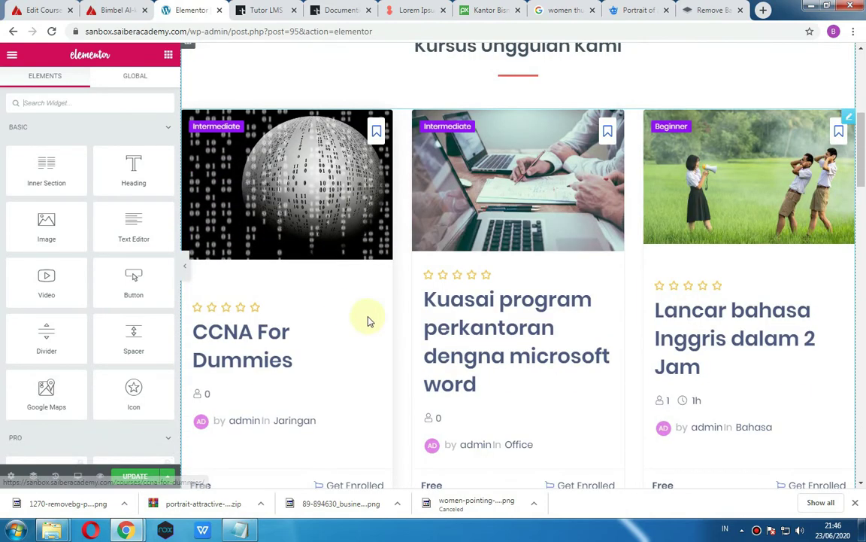
scroll(490, 249, down, 3)
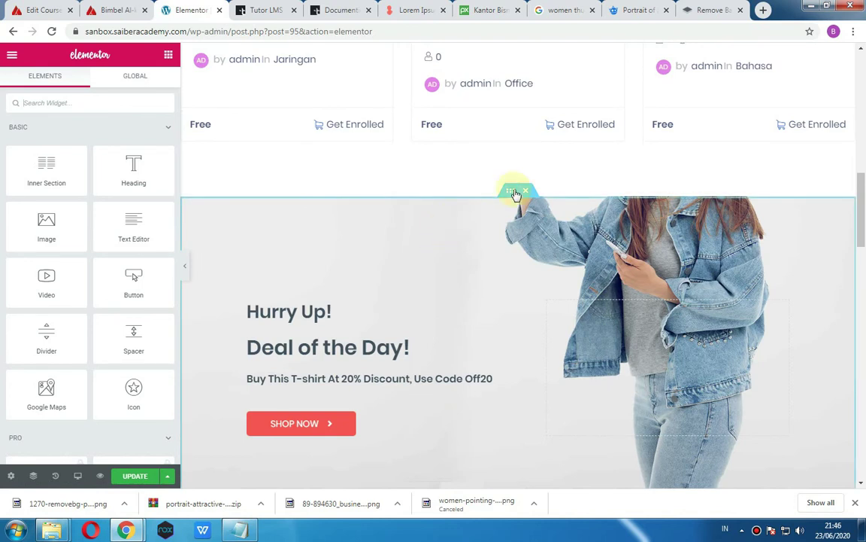
scroll(516, 193, down, 2)
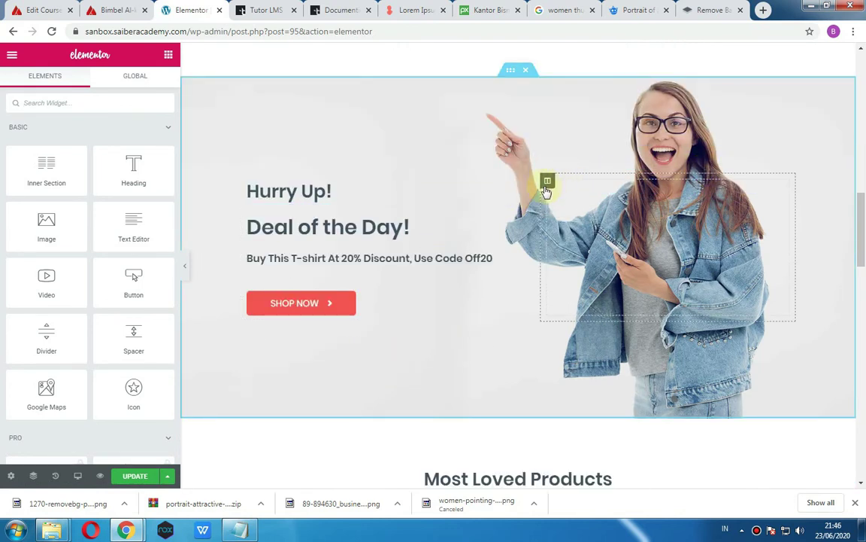
scroll(522, 193, up, 1)
scroll(524, 202, down, 1)
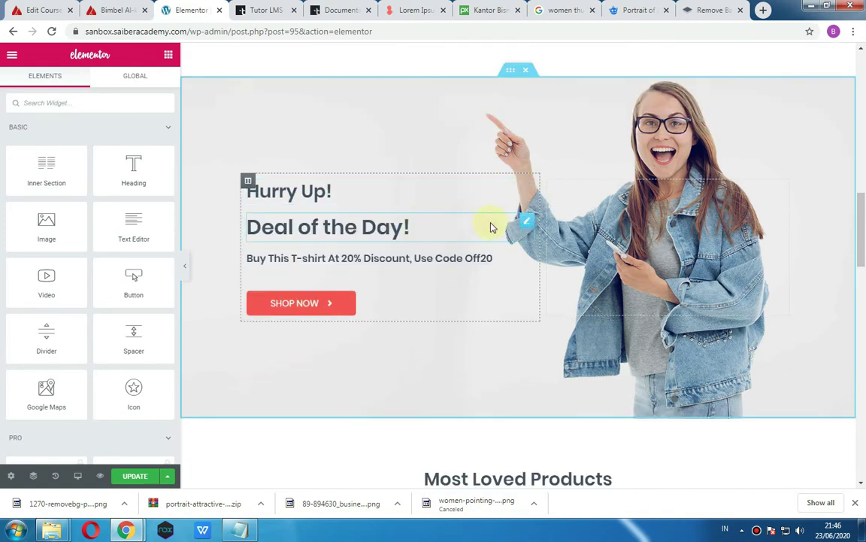
- Replace "Buy This T-shirt At 20% Discount" in the banner's small heading with "Dapatkan diskon khusus 20%"
click(518, 255)
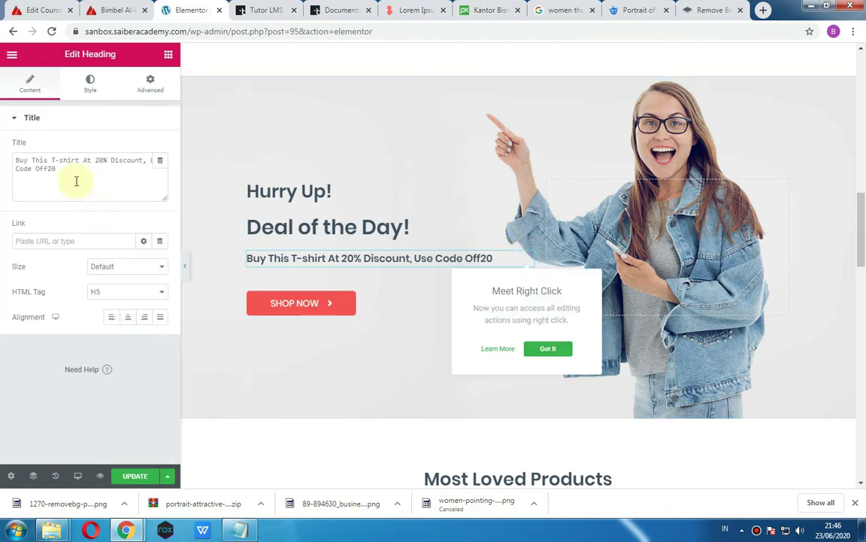
click(92, 160)
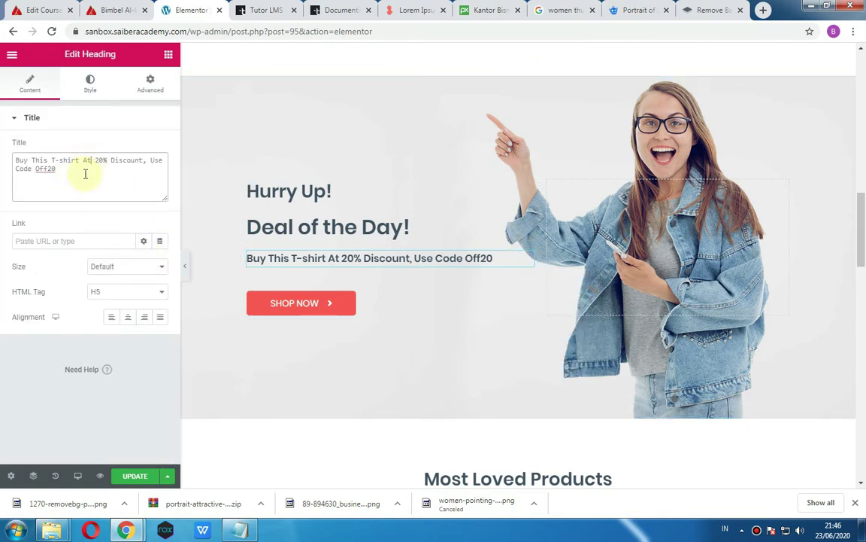
drag(85, 173, 3, 128)
click(90, 155)
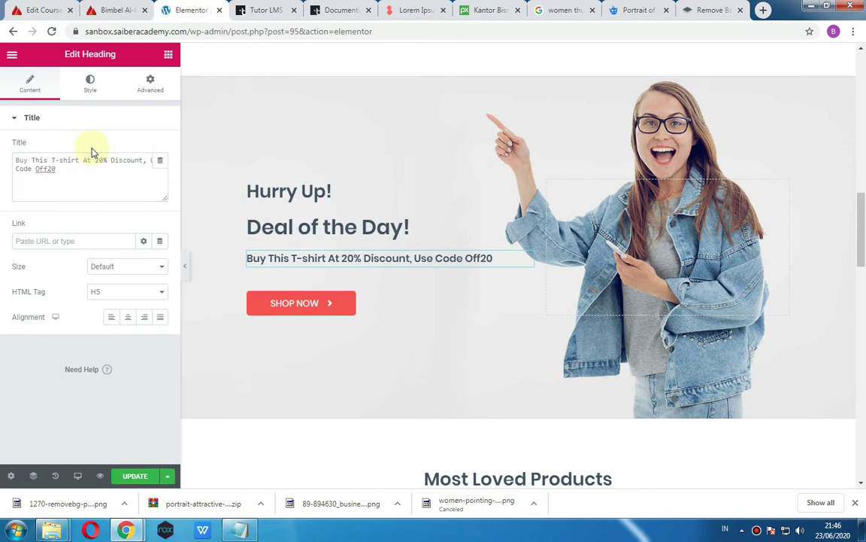
drag(142, 160, 2, 157)
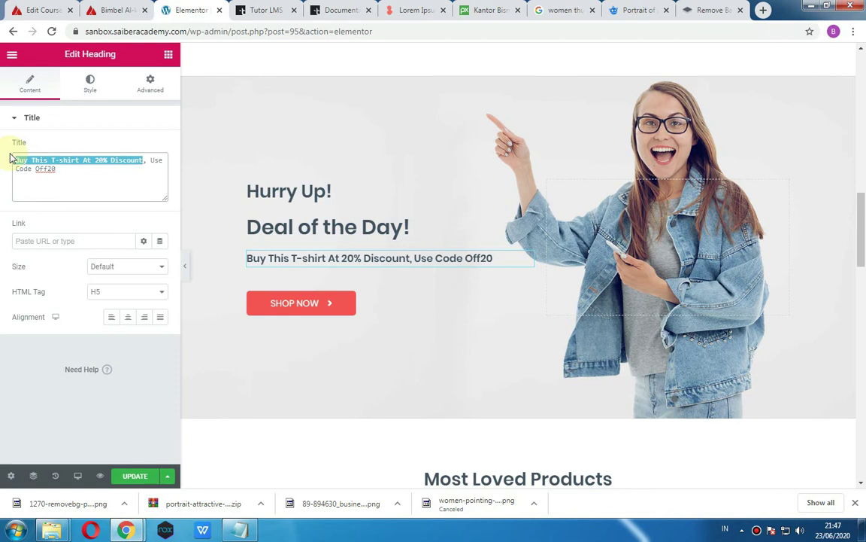
text(Da)
text(patkan di)
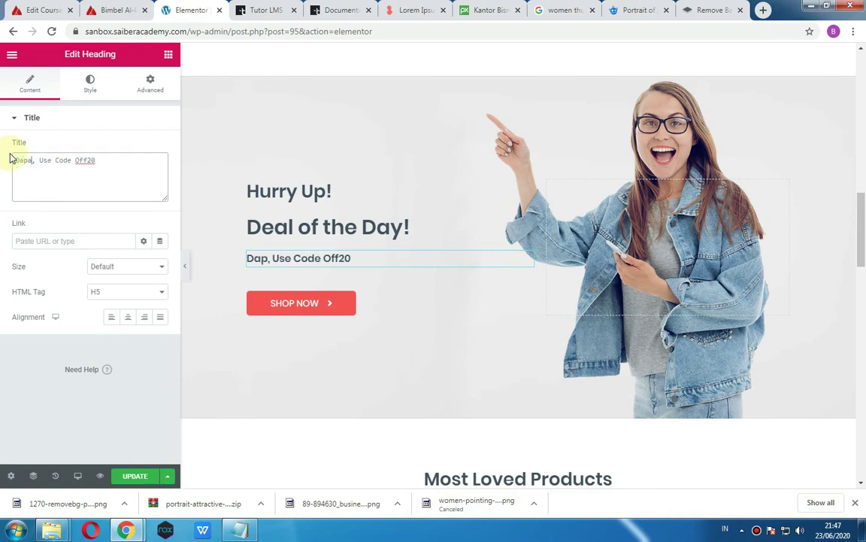
text(skon khusus )
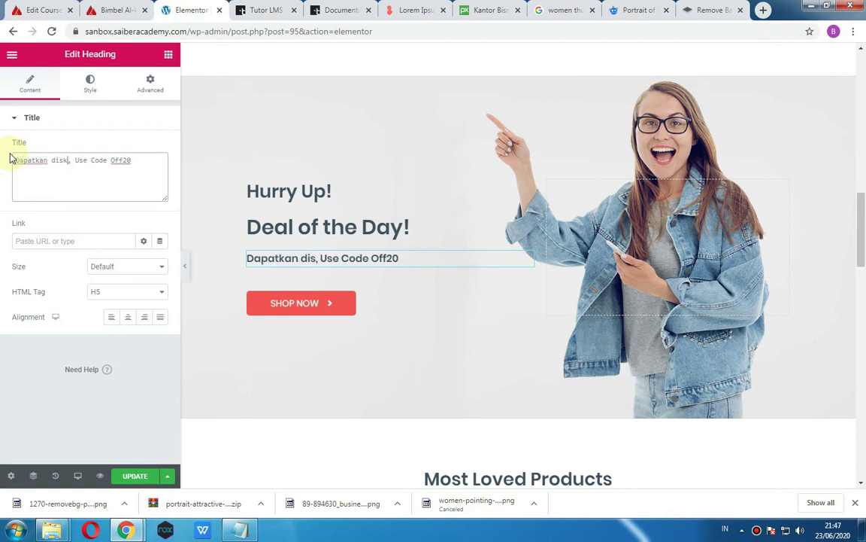
text(20)
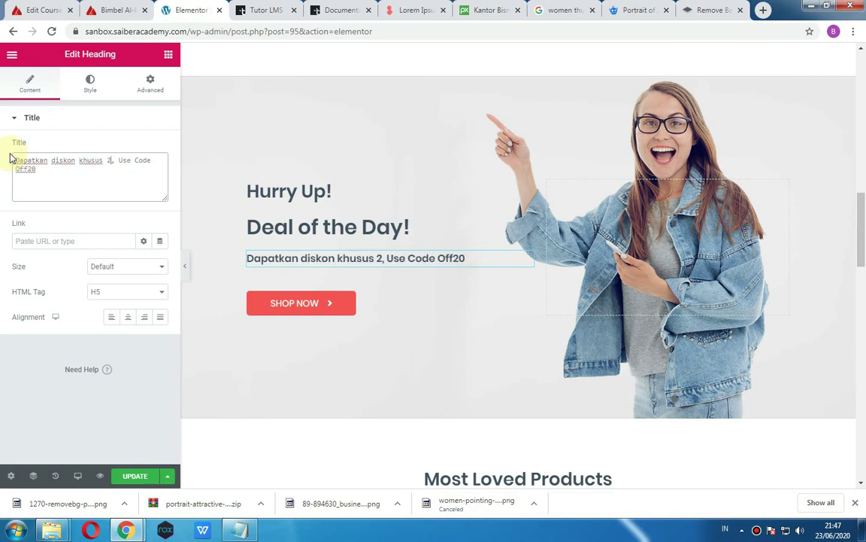
text(%)
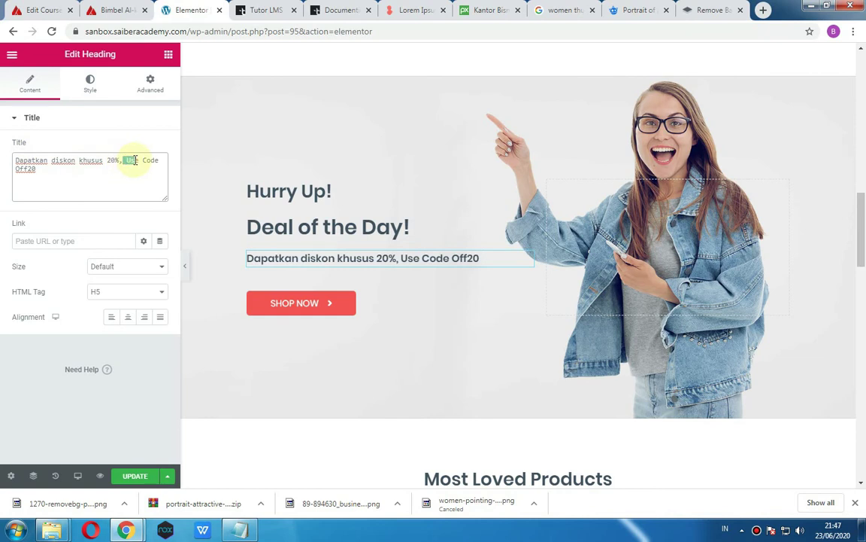
- Translate "Use Code" in the same banner heading to "Gunakan Kode", keeping Off20 as the code
drag(126, 160, 165, 160)
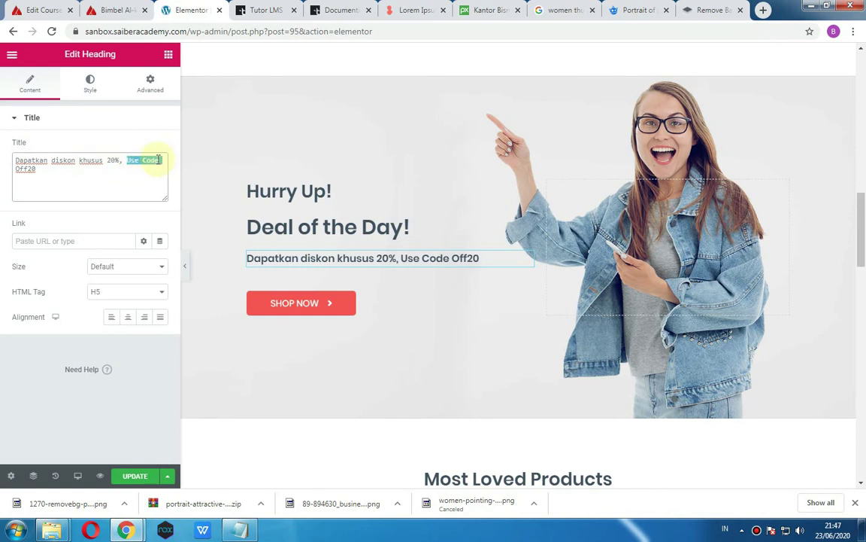
text(Gunakan Ko)
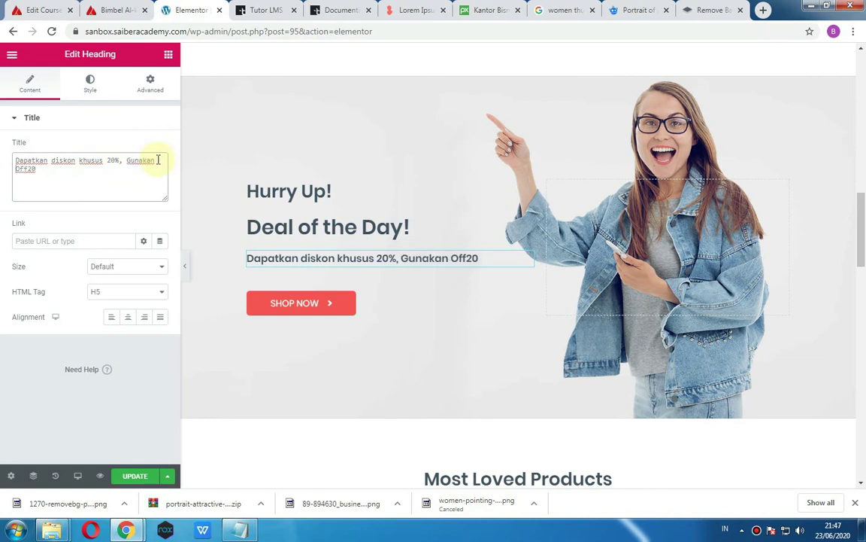
text(de)
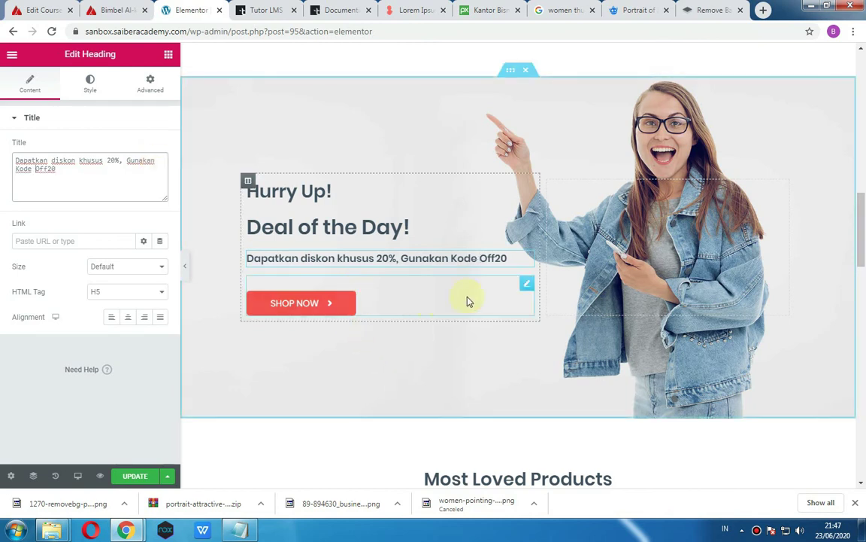
- Copy the Courses link address from the site's navigation and set it as the link of the banner's Shop Now button
click(528, 286)
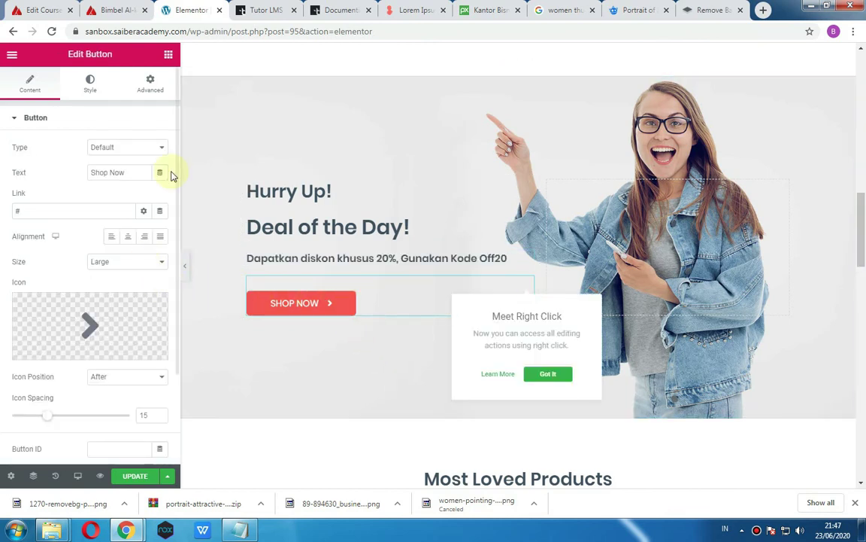
click(121, 10)
scroll(592, 189, up, 5)
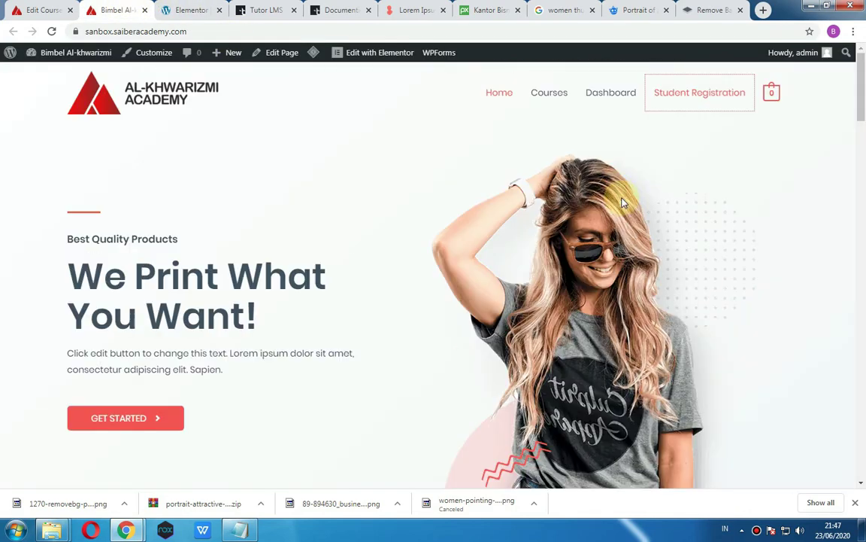
right_click(550, 92)
click(572, 165)
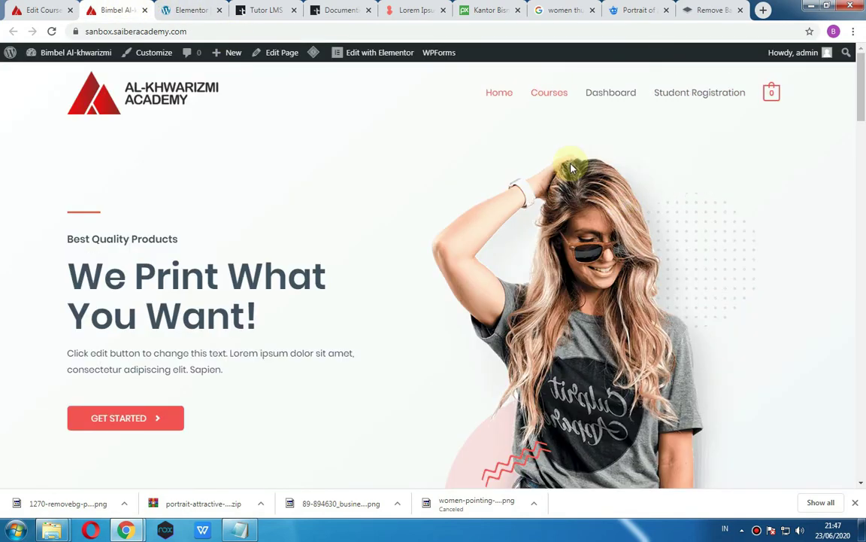
click(254, 9)
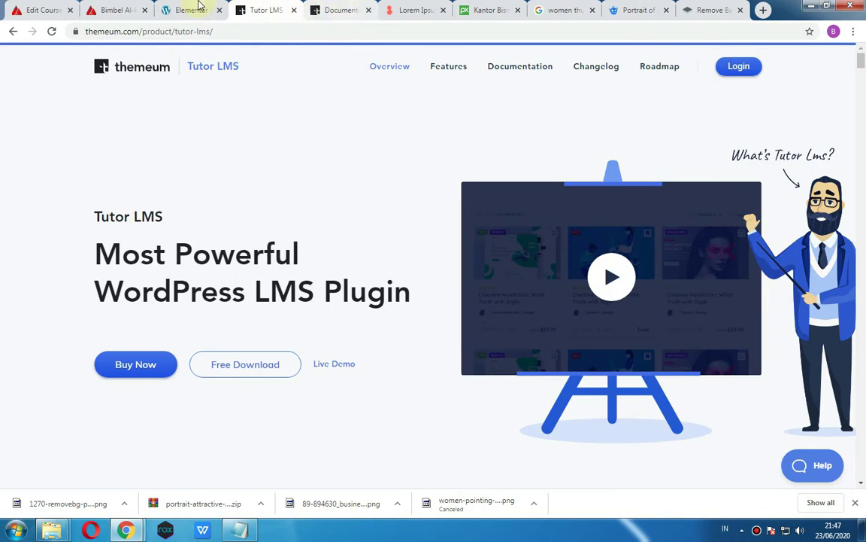
click(190, 9)
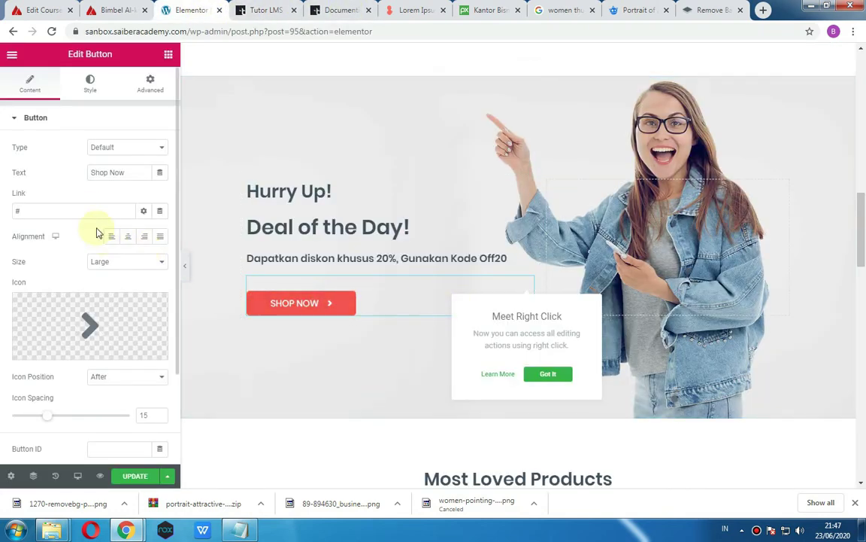
drag(60, 211, 3, 209)
key(ctrl+v)
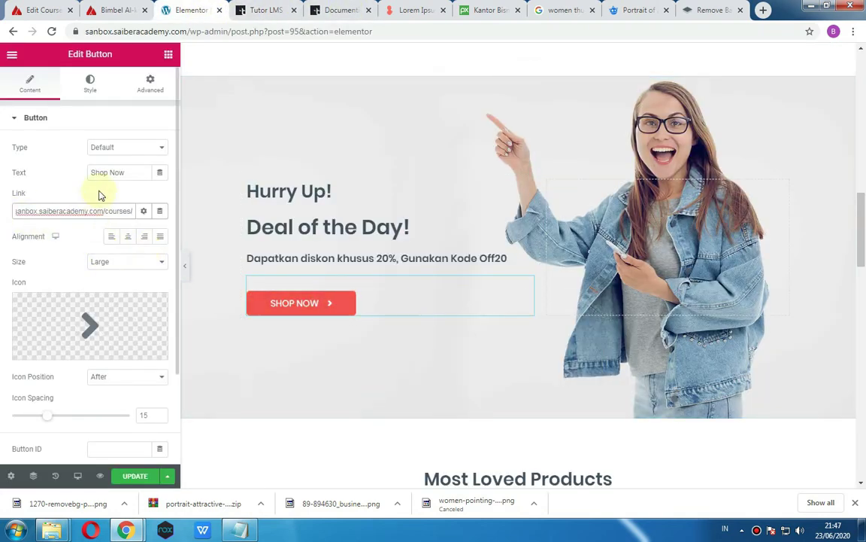
- Replace the banner button's Shop Now text with "Ayo Belajar"
double_click(117, 172)
drag(43, 171, 26, 172)
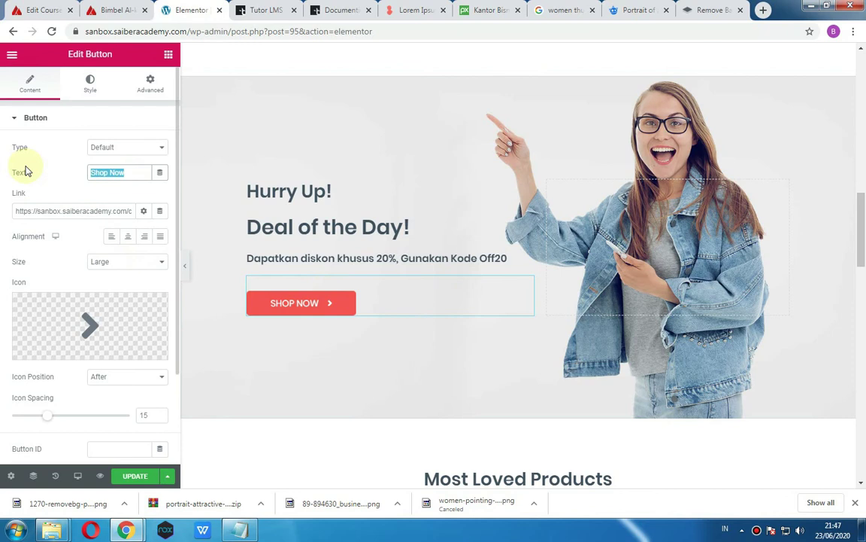
text(CA)
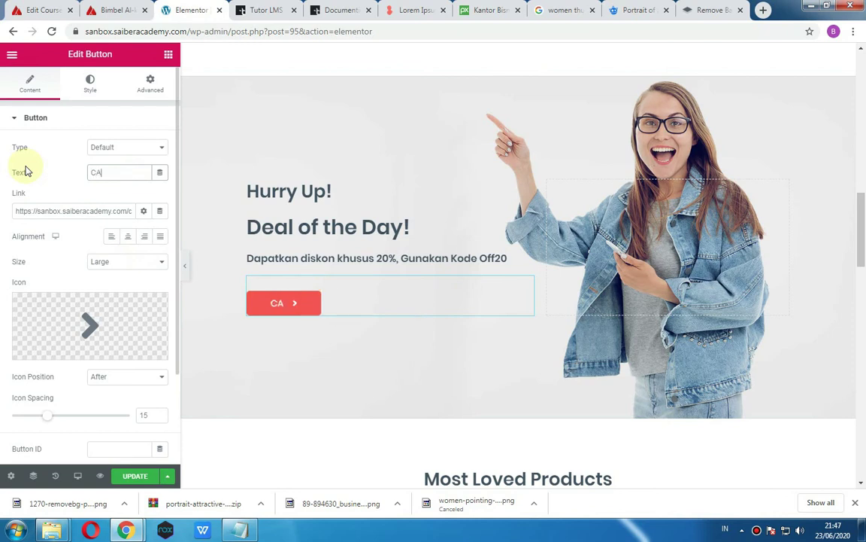
text(Ayo Belajar)
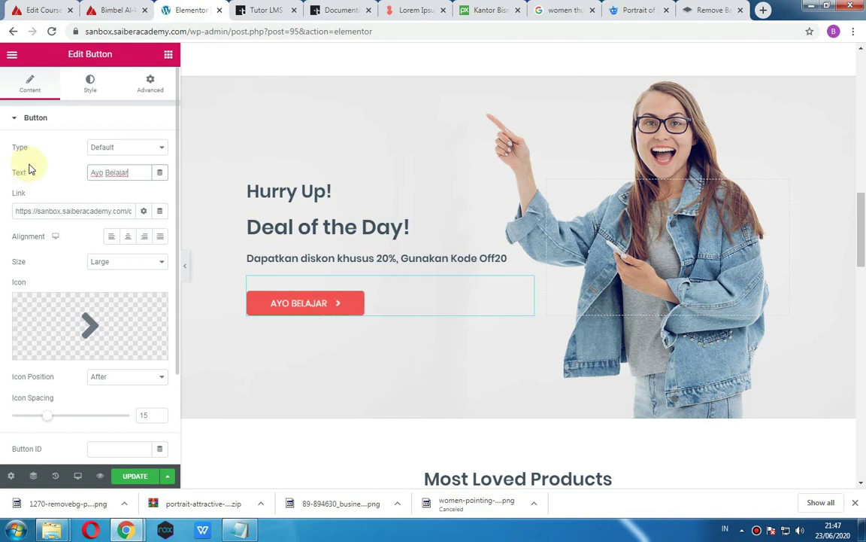
- Clear the banner button's text and set it to "Let's Began"
key(BackSpace)
key(BackSpace)
key(BackSpace)
key(BackSpace)
key(BackSpace)
key(BackSpace)
key(BackSpace)
key(BackSpace)
key(BackSpace)
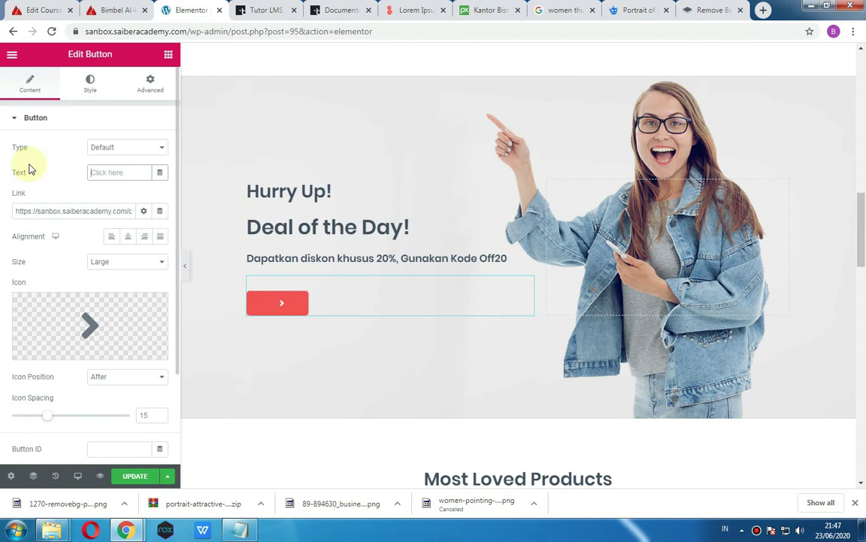
text(Let's Begain)
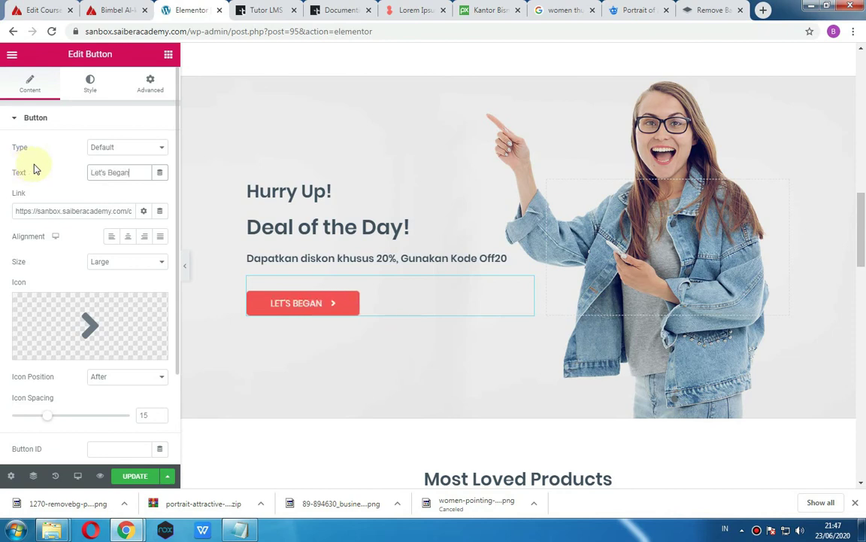
- Delete the Most Loved Products section below the discount banner
scroll(482, 241, down, 3)
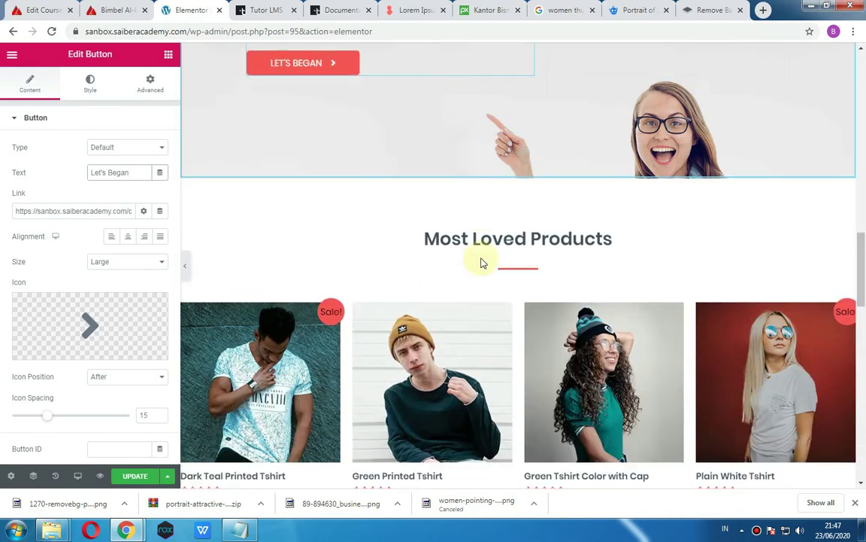
click(534, 174)
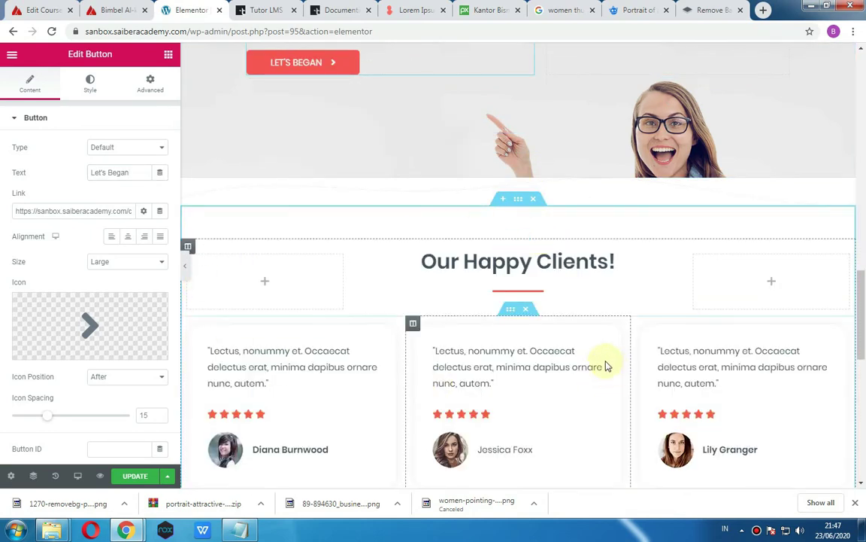
- Review the Our Happy Clients and Featured In sections and open the Natural Clothing logo's image settings
scroll(362, 332, down, 2)
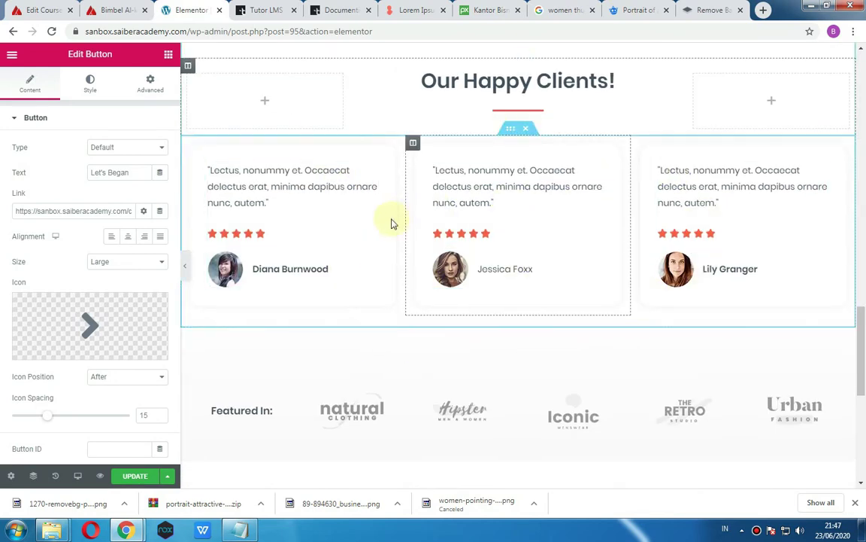
scroll(447, 257, down, 2)
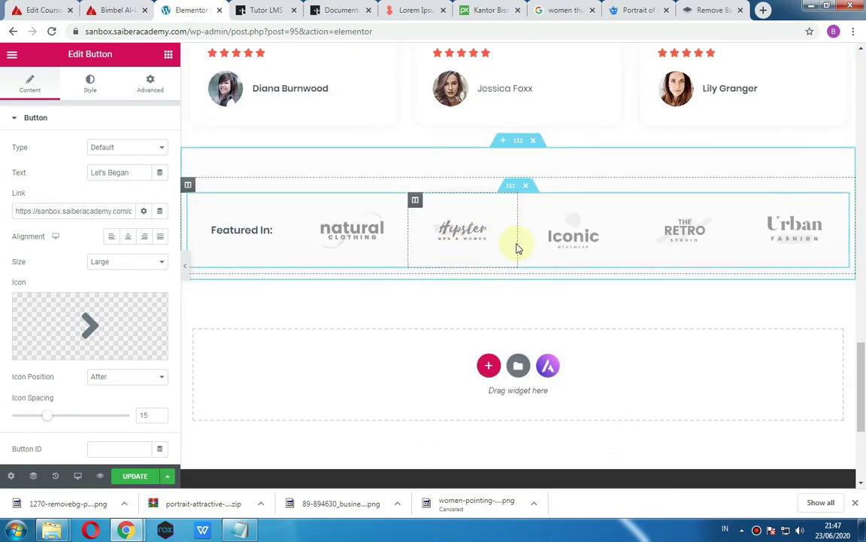
scroll(489, 256, up, 1)
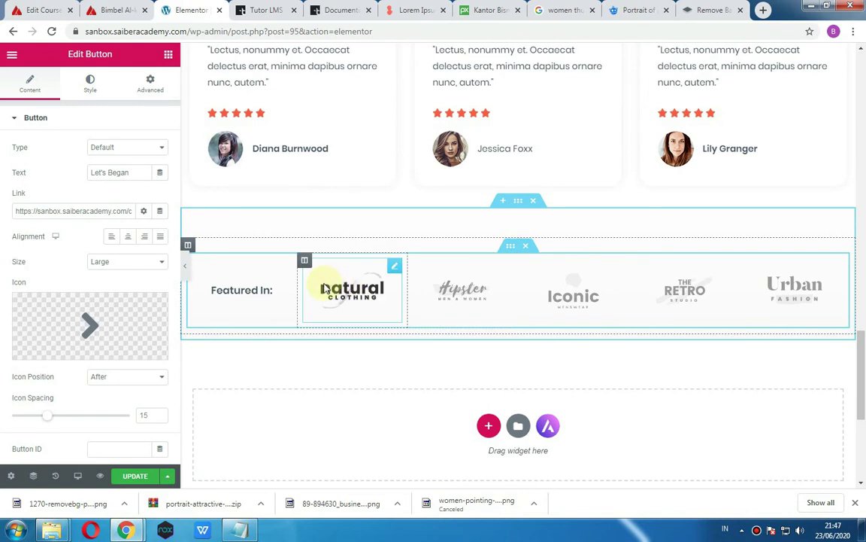
click(374, 268)
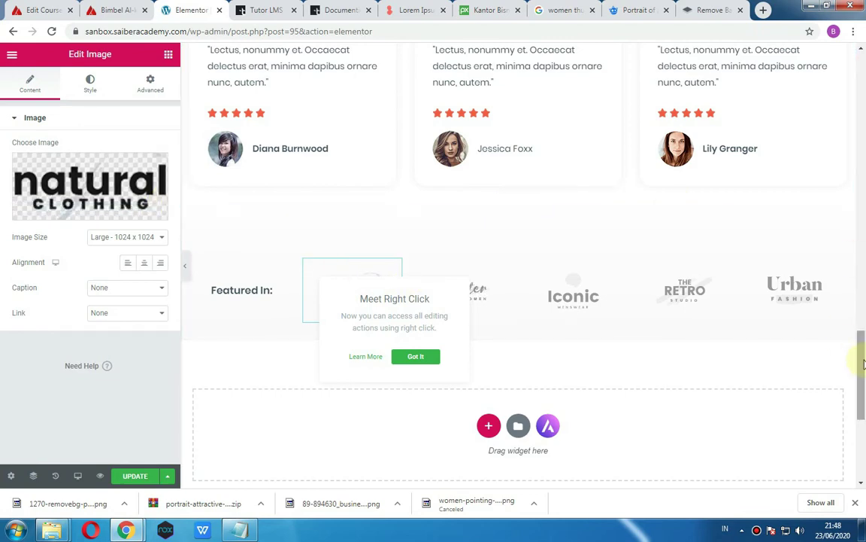
- Update the homepage, check its preview from the hero section down to the discount banner, and close the preview
drag(860, 348, 862, 75)
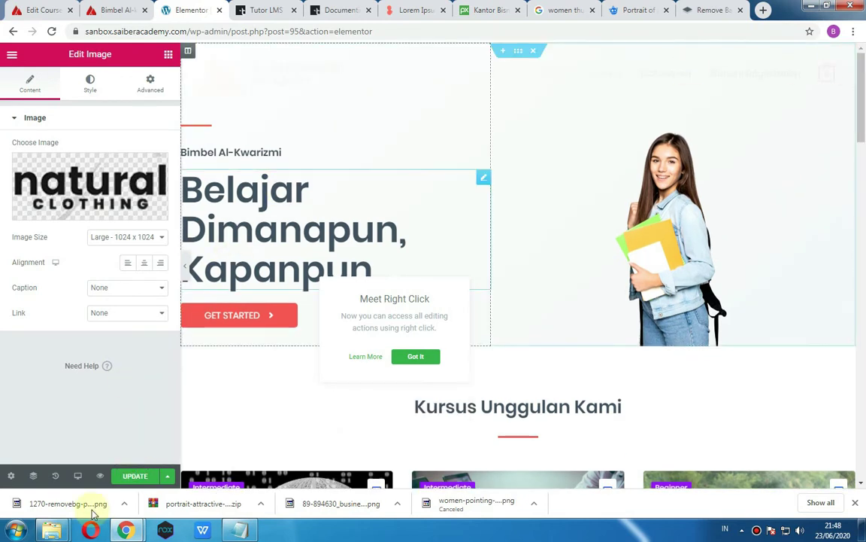
click(141, 475)
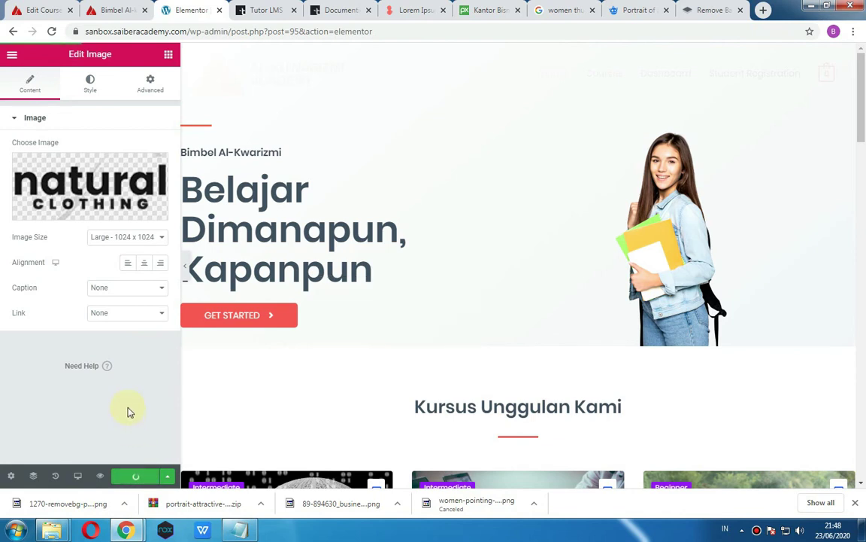
click(100, 478)
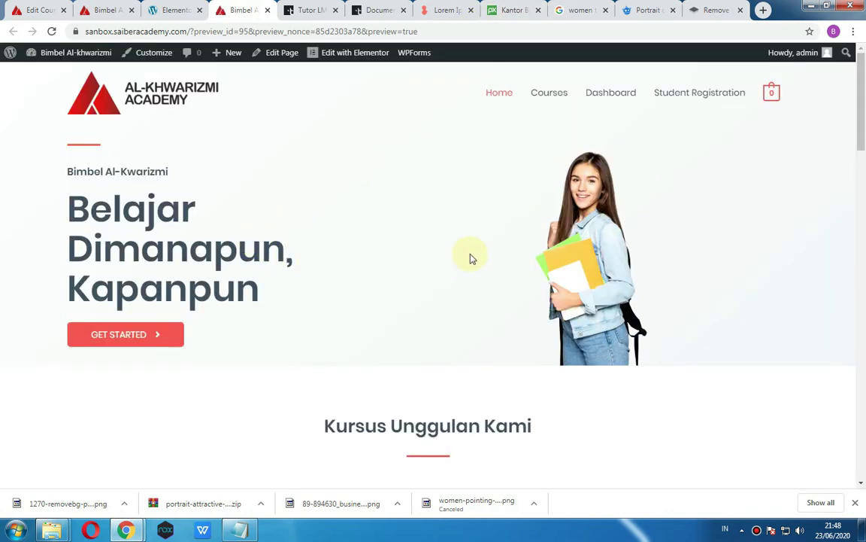
scroll(264, 246, down, 3)
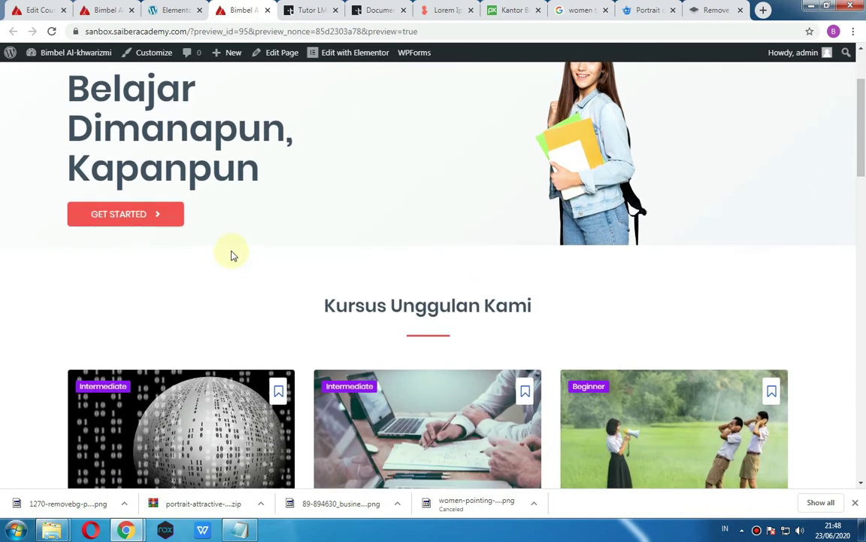
scroll(264, 245, down, 5)
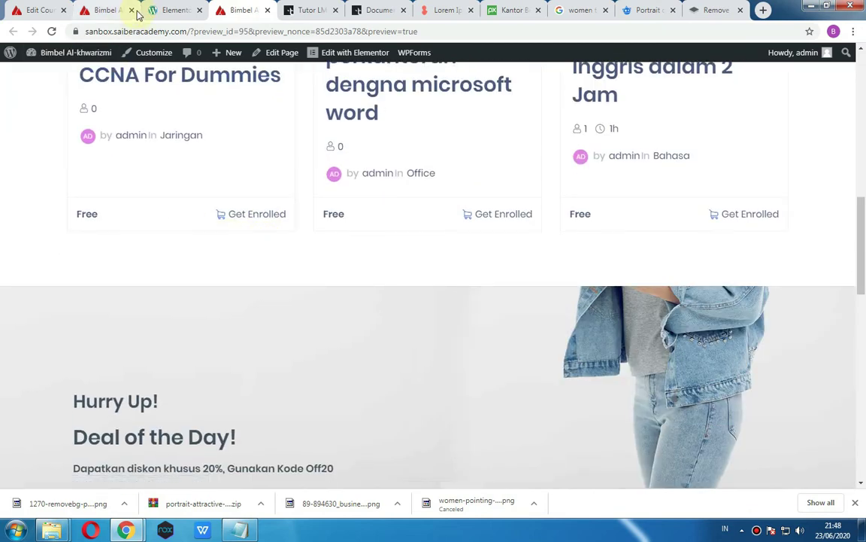
click(267, 10)
- Go to the Edit Course page and open the site's homepage from there in a new browser tab
click(38, 10)
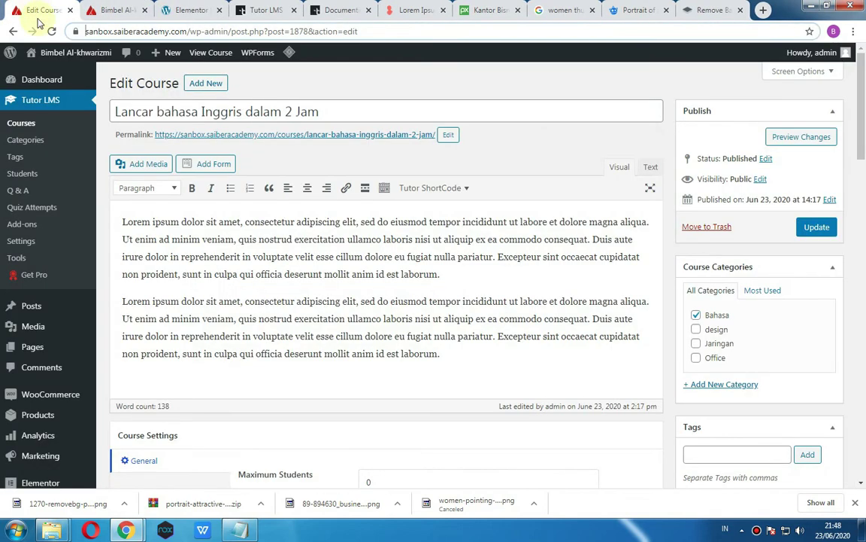
mouse_move(46, 52)
middle_click(52, 74)
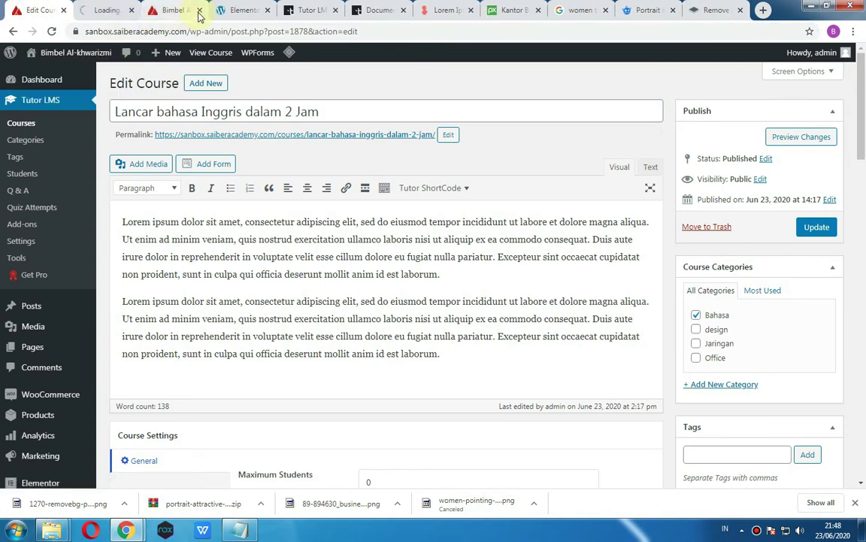
- Close the unneeded browser tabs, keeping only the Edit Course page, the site's homepage and the Elementor editor
click(199, 10)
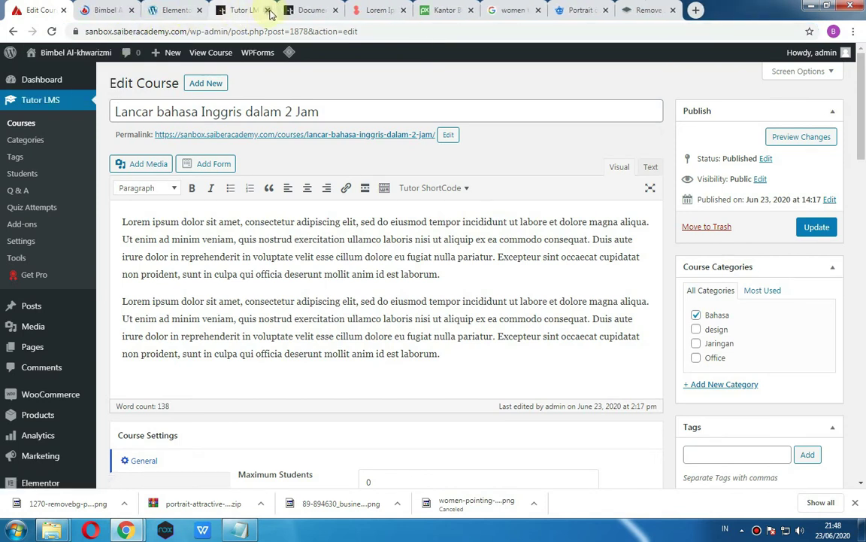
click(268, 11)
click(269, 11)
click(269, 11)
click(269, 10)
click(269, 11)
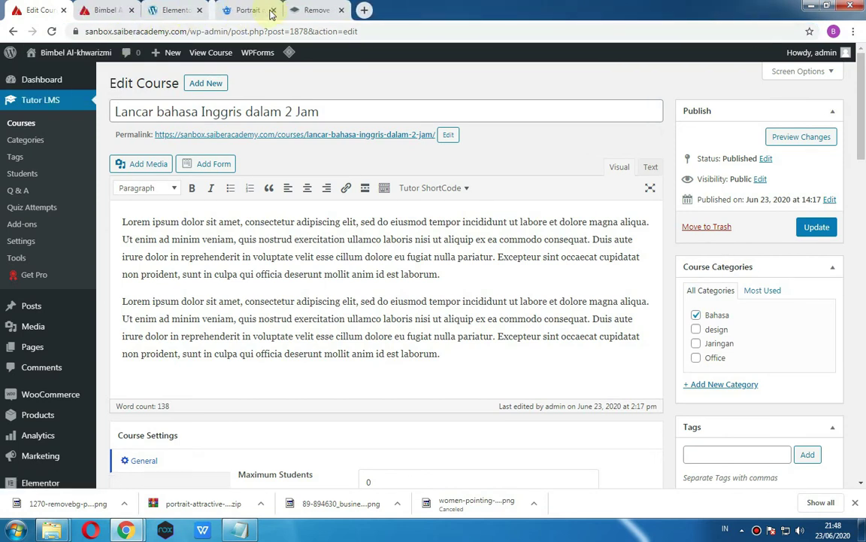
click(271, 10)
click(271, 10)
- Review the published homepage from the hero section to Our Happy Clients, and check the course cards under Kursus Unggulan Kami
click(113, 9)
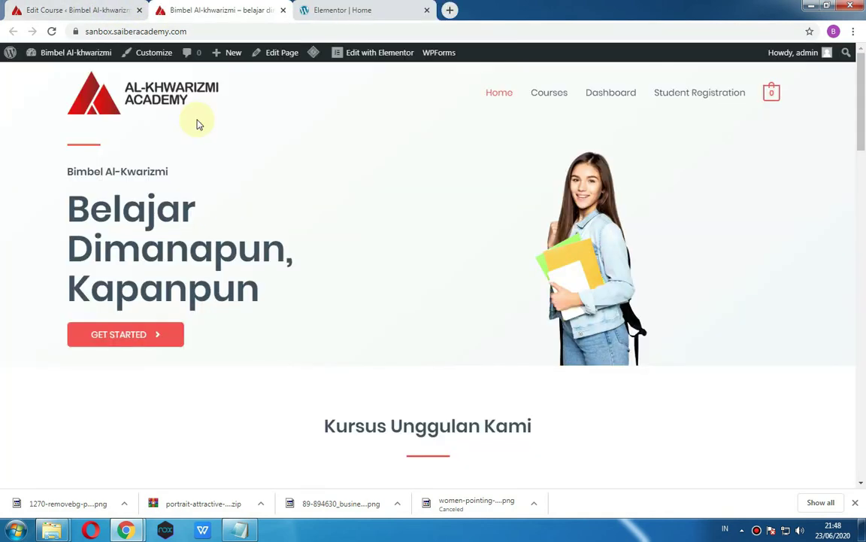
scroll(240, 137, down, 3)
scroll(278, 151, down, 5)
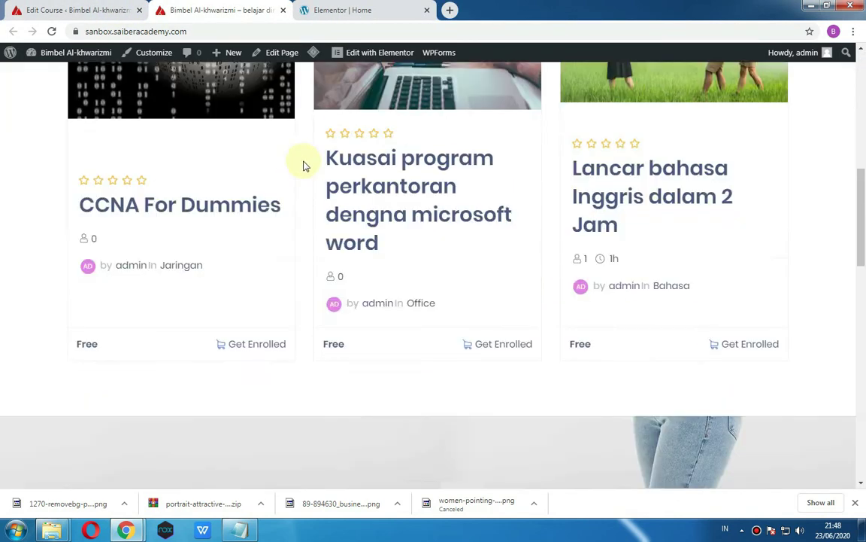
scroll(441, 188, down, 4)
scroll(446, 193, down, 8)
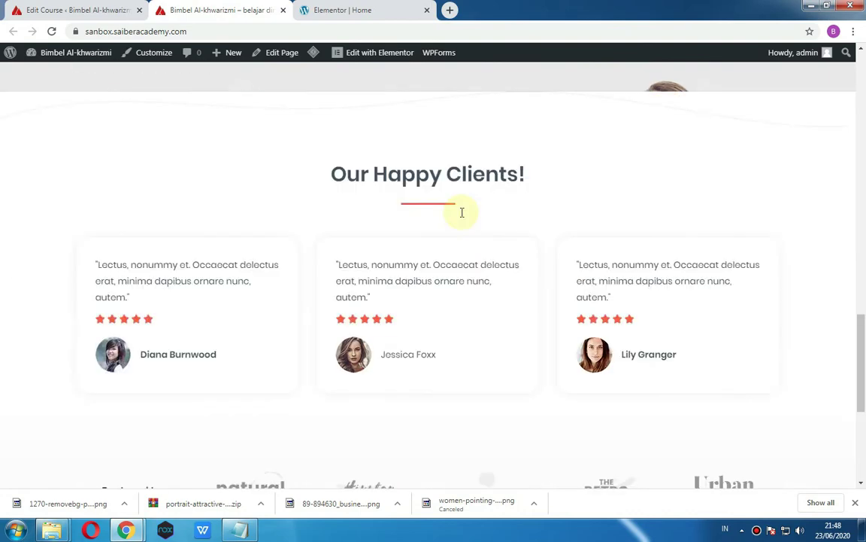
scroll(496, 211, up, 18)
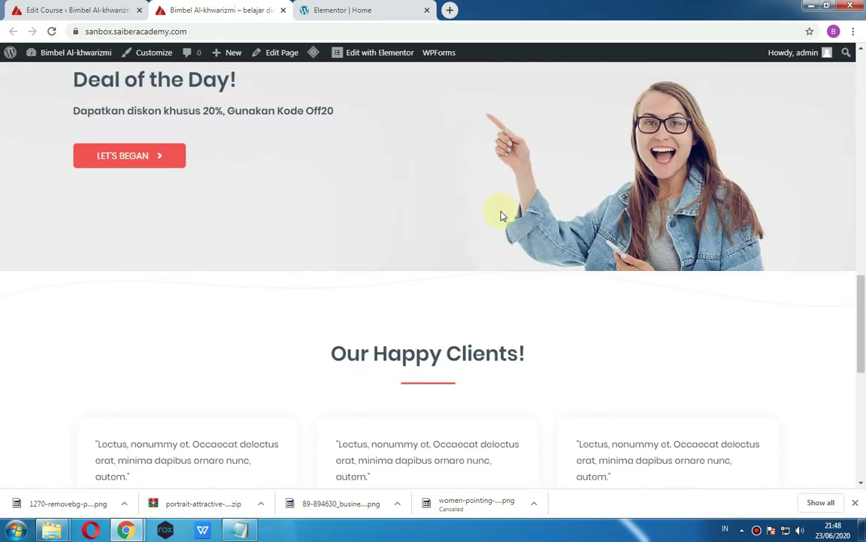
scroll(512, 186, up, 2)
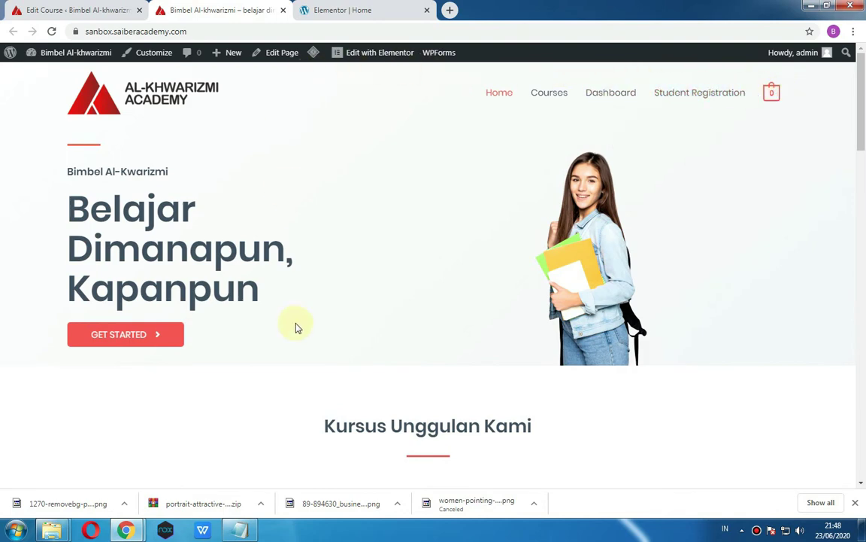
scroll(298, 328, down, 5)
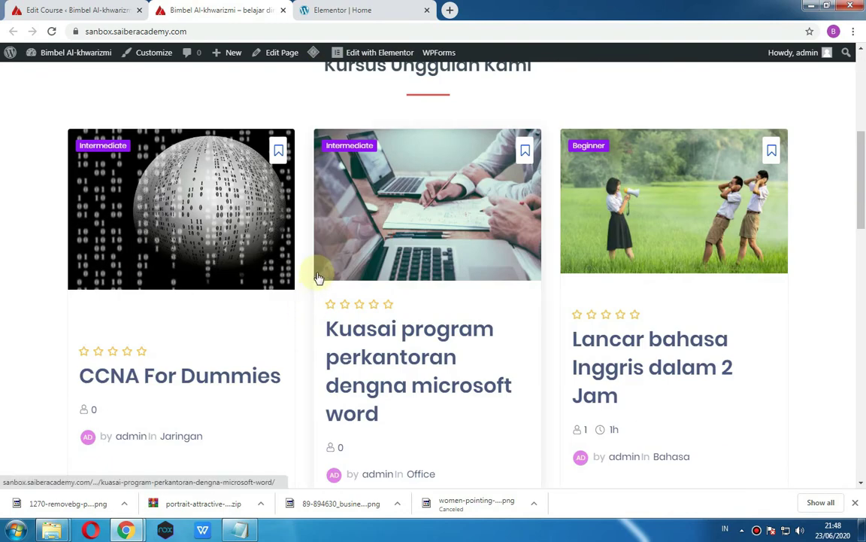
scroll(316, 277, down, 2)
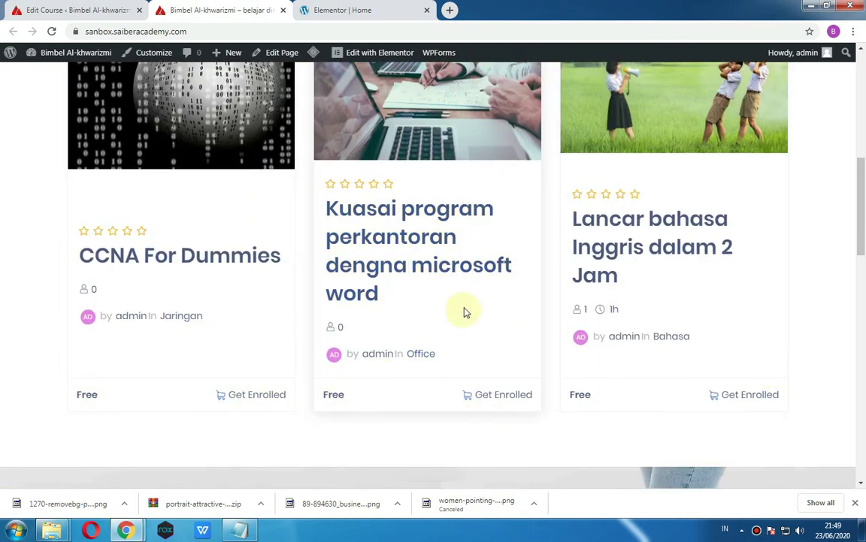
scroll(464, 311, up, 3)
- Set the Tutor LMS monetization option to WooCommerce and save the settings
click(73, 9)
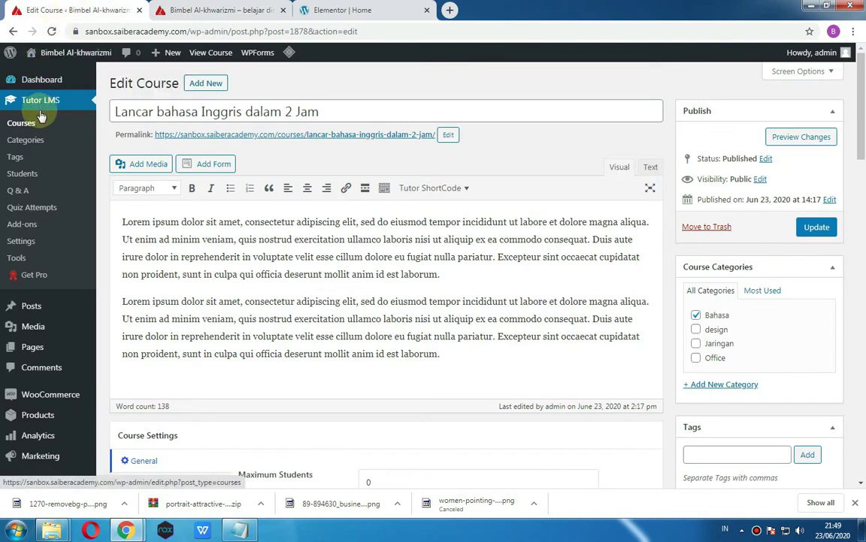
click(22, 242)
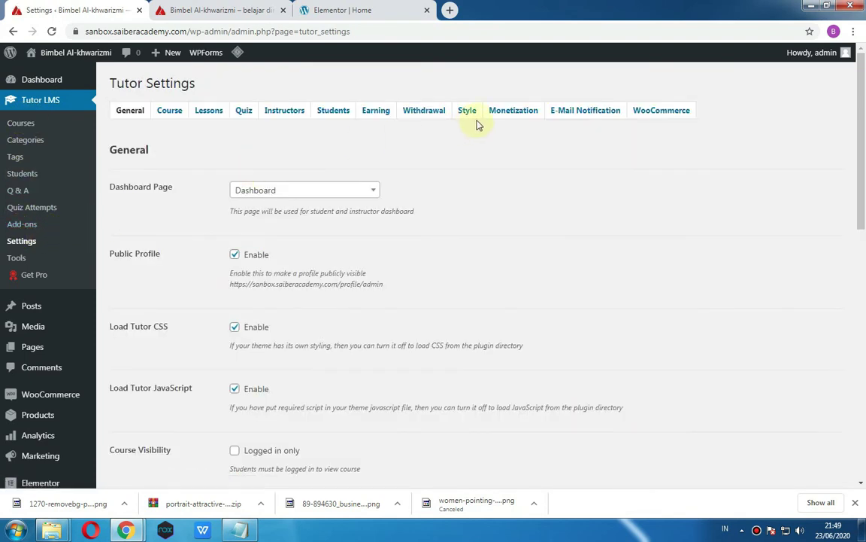
click(506, 112)
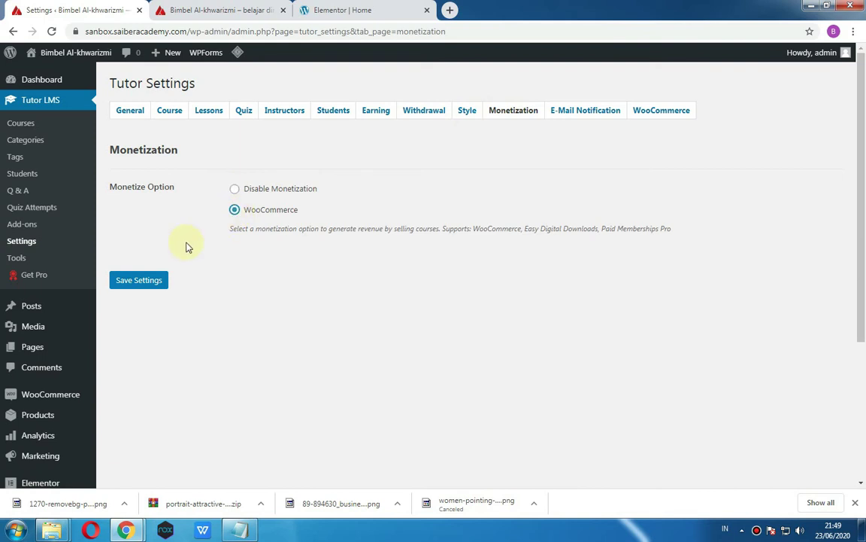
click(141, 280)
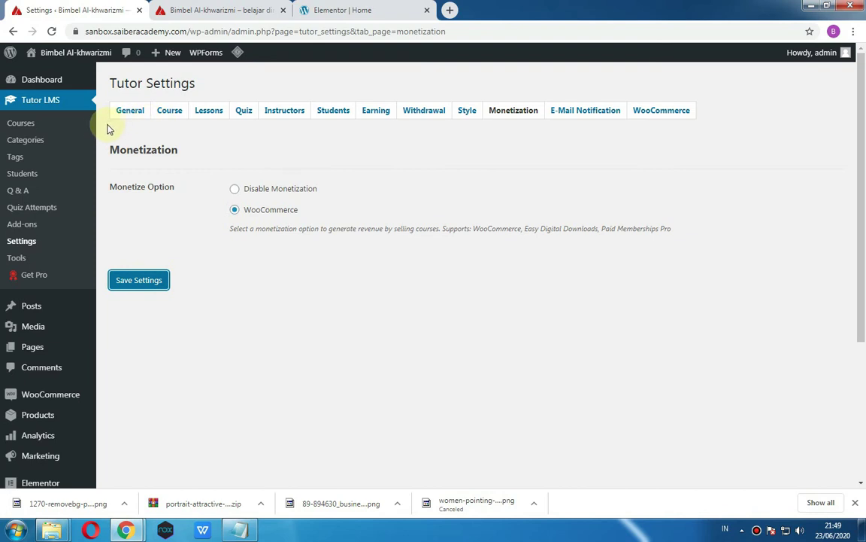
- Check the CCNA For Dummies card on the homepage and open that course from the course list for editing in a new tab
click(34, 131)
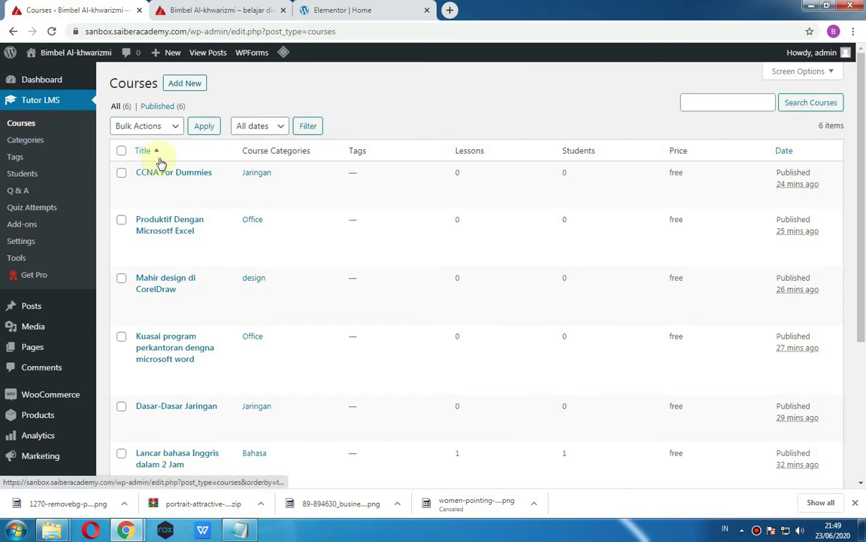
mouse_move(141, 190)
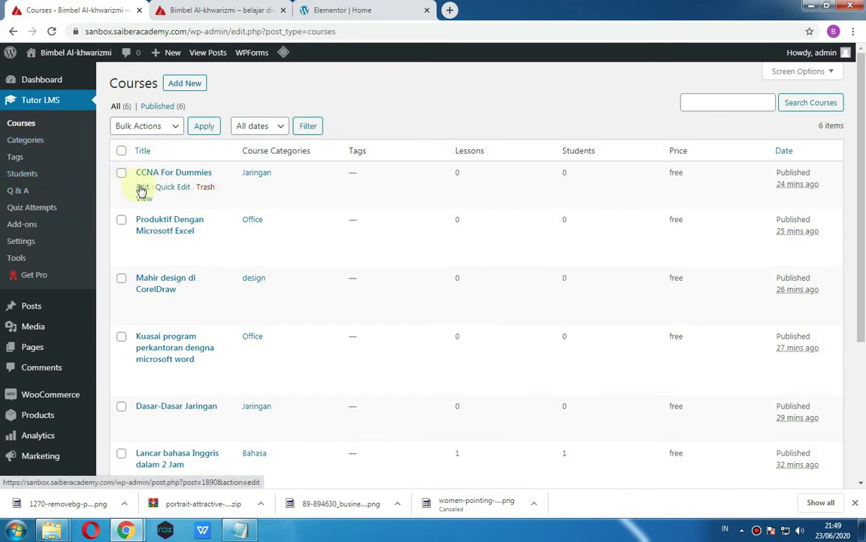
click(211, 10)
scroll(343, 333, down, 3)
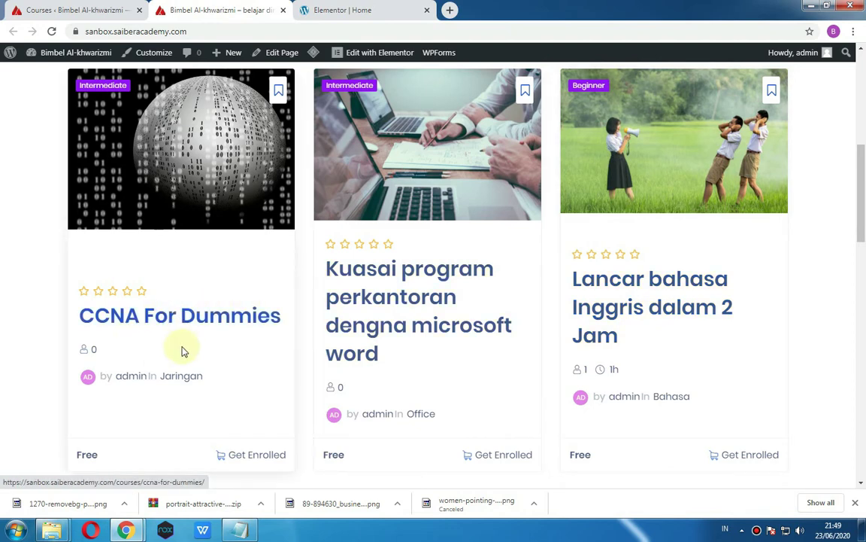
click(88, 6)
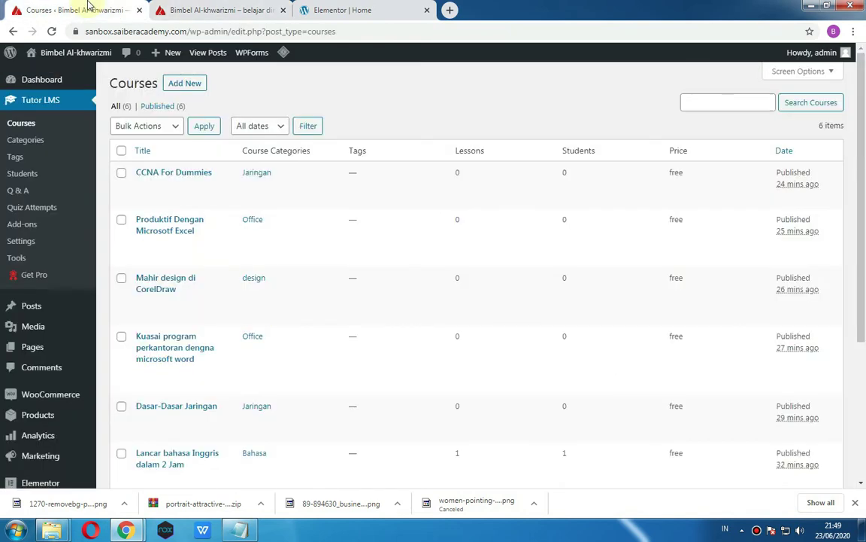
ctrl+click(143, 188)
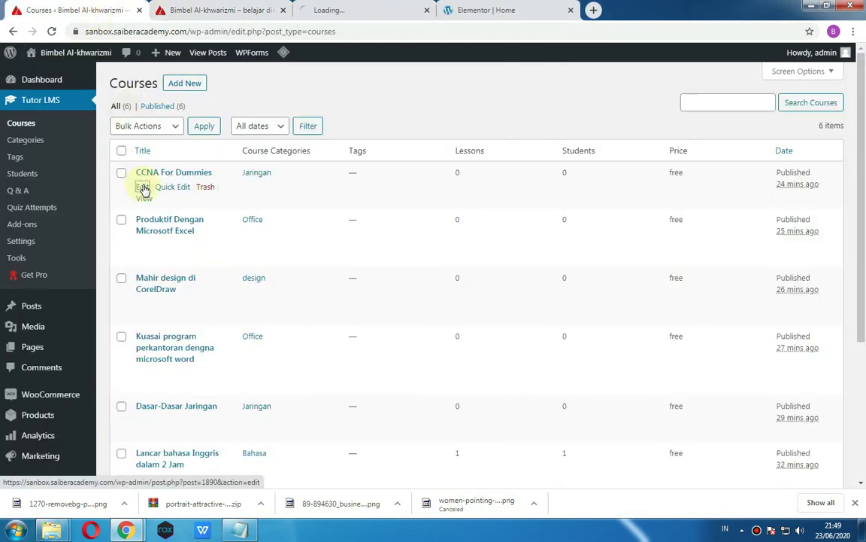
click(354, 13)
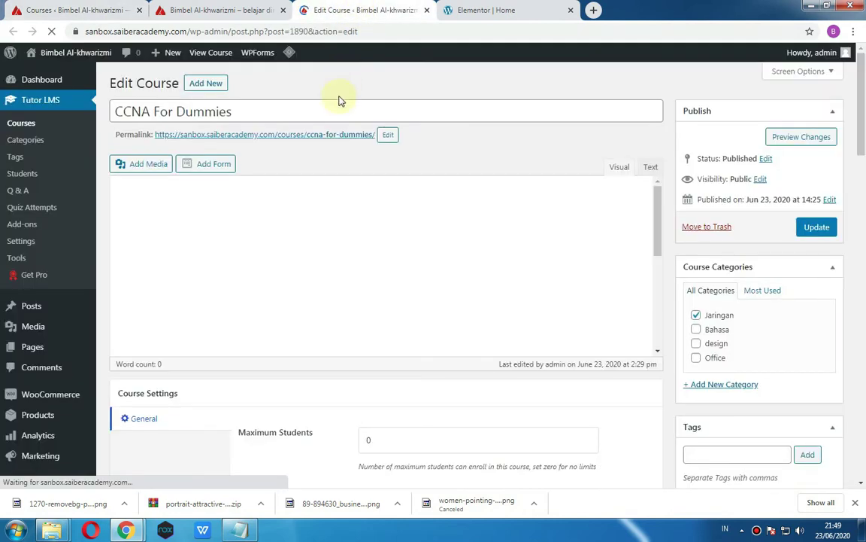
- Copy the CCNA For Dummies course title and start a new WooCommerce product in the course list's tab
drag(256, 115, 107, 115)
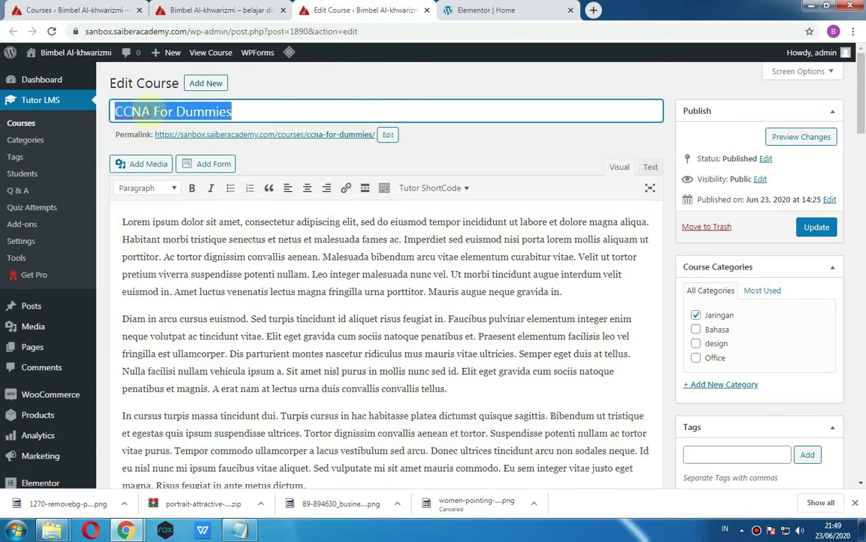
right_click(132, 112)
click(170, 134)
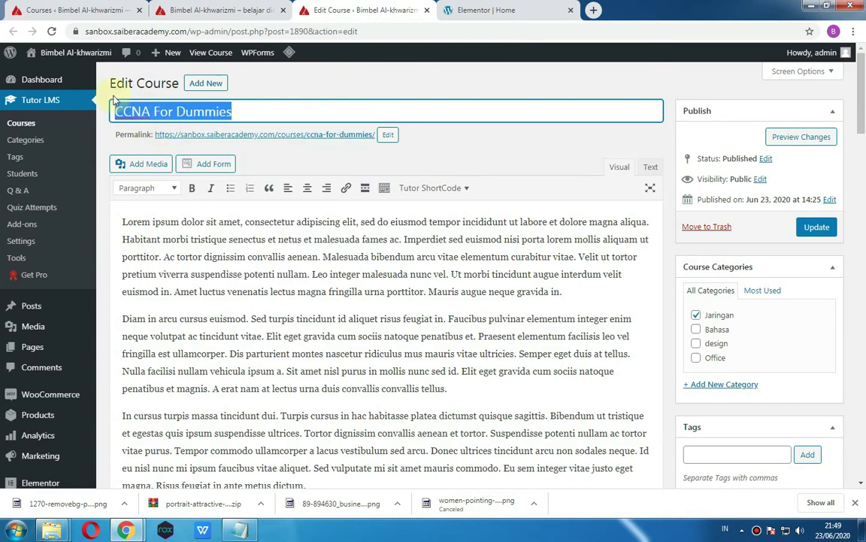
scroll(253, 274, down, 6)
click(74, 8)
scroll(55, 330, down, 3)
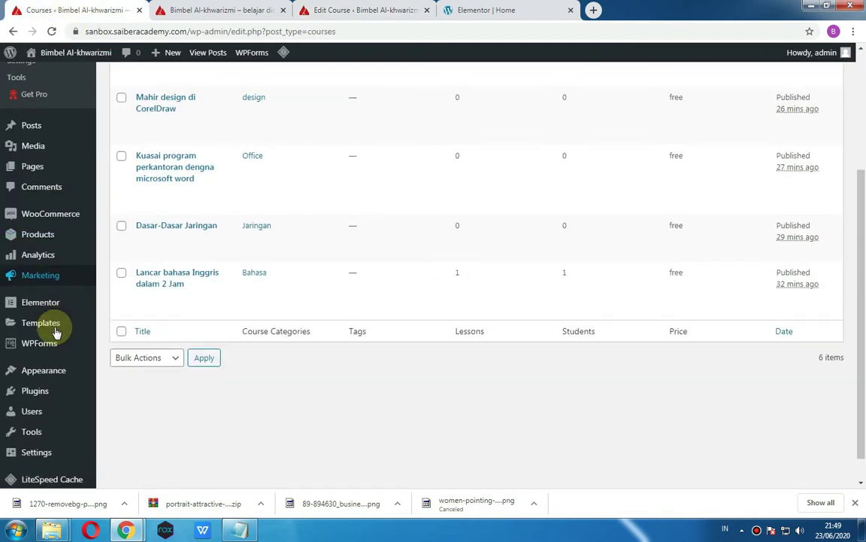
mouse_move(51, 219)
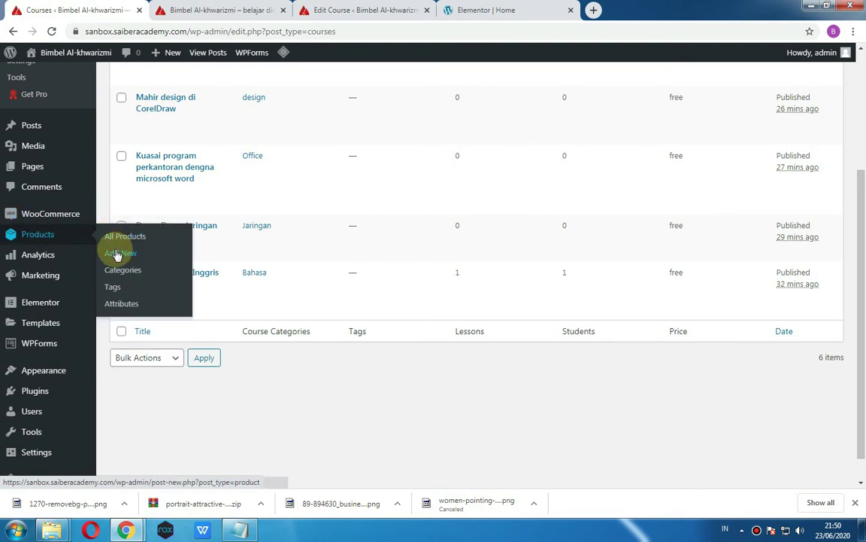
click(118, 255)
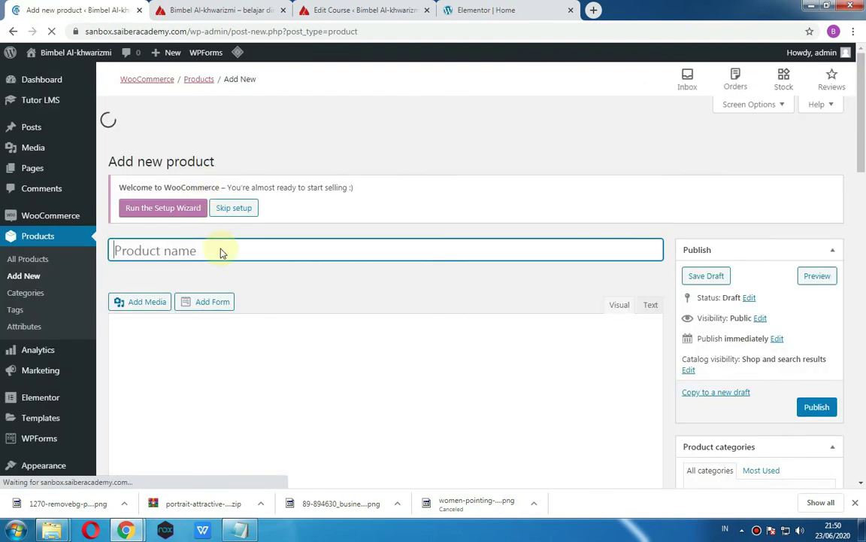
- Copy the title CCNA For Dummies from the course's edit page and paste it as the new product's name
click(370, 6)
scroll(286, 165, up, 10)
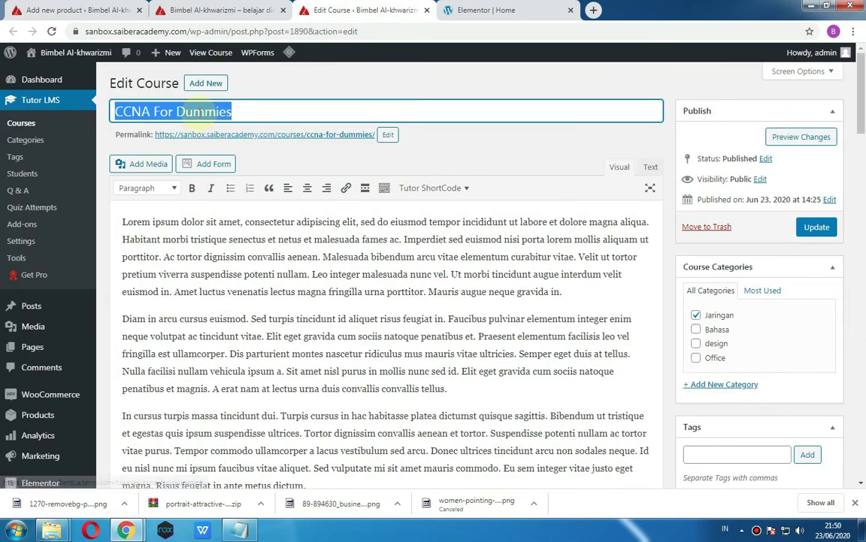
right_click(198, 114)
click(223, 141)
click(71, 8)
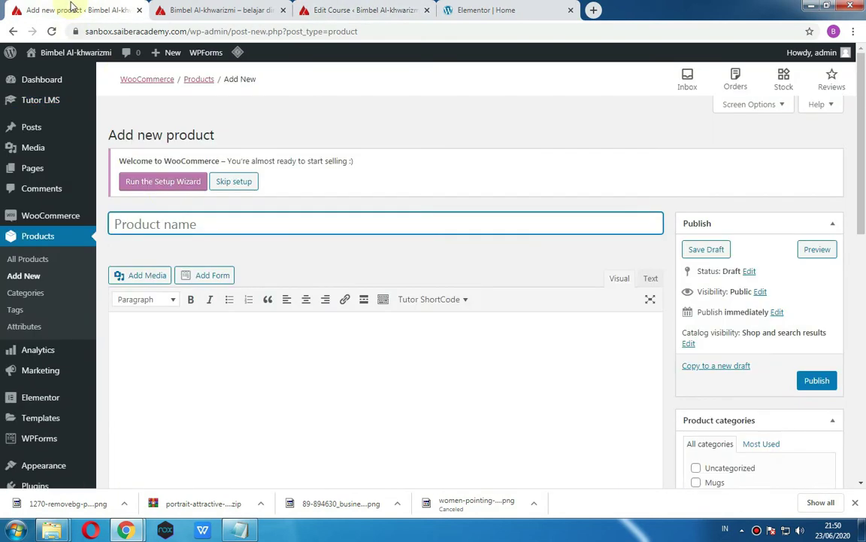
key(ctrl+v)
- Mark the product as Virtual and For Tutor, set its regular price to 1500000, and publish it
scroll(294, 340, down, 3)
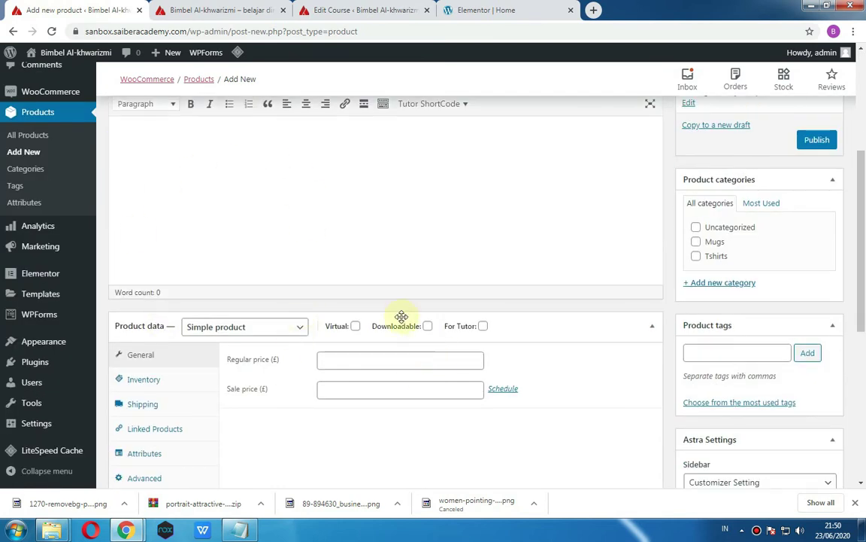
click(355, 325)
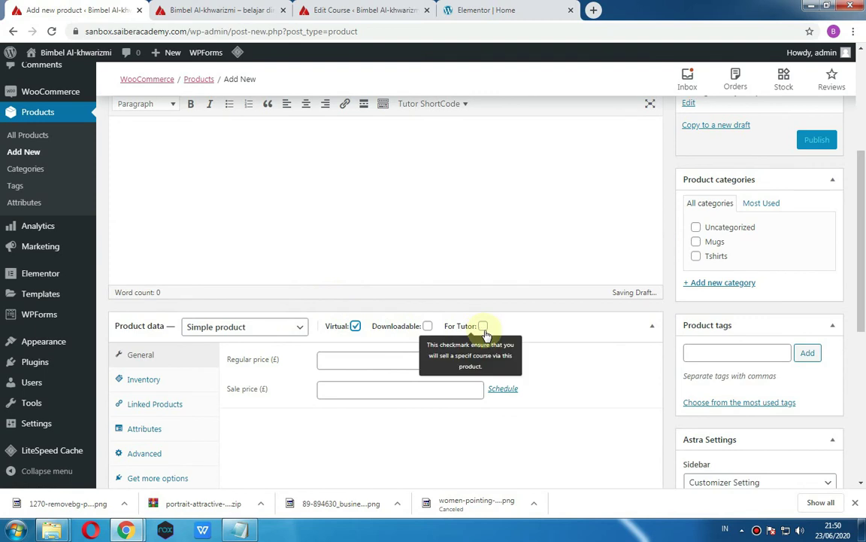
click(360, 366)
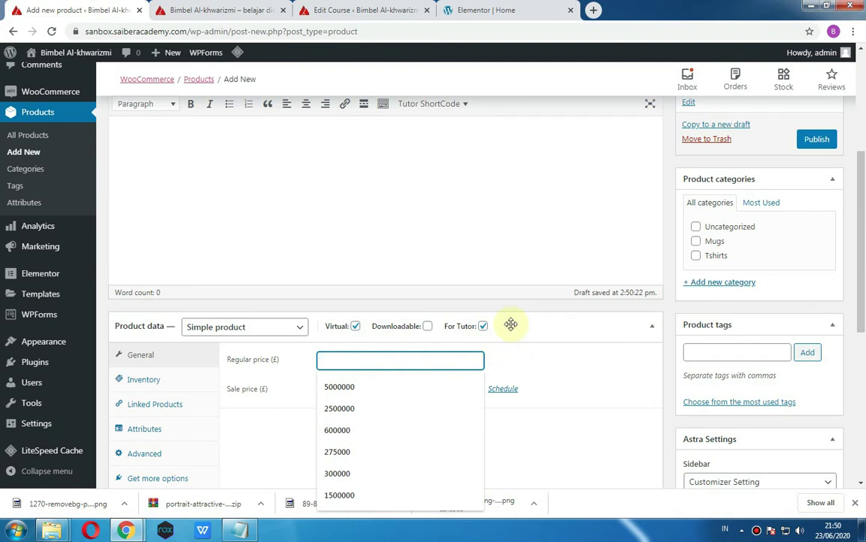
text(15)
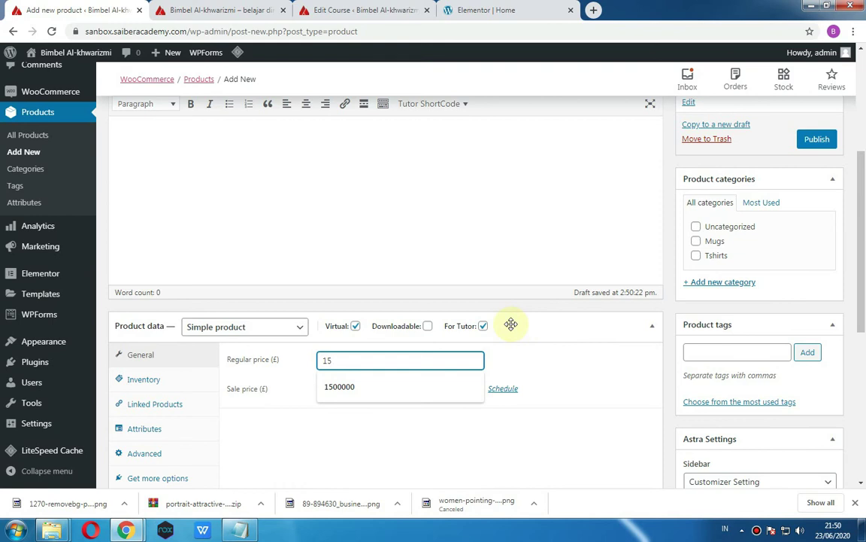
text(00000)
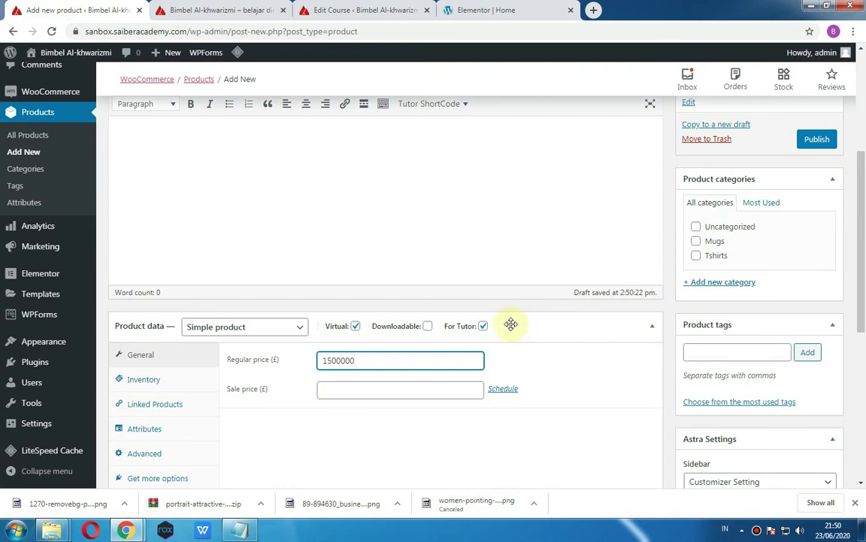
click(813, 140)
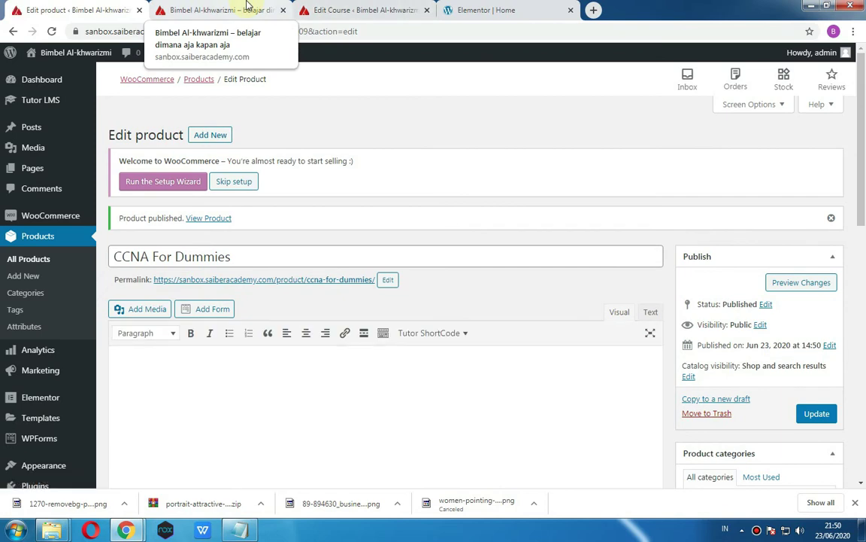
- Reload the CCNA For Dummies course's edit page, attach the CCNA For Dummies product to the course, and update the course
mouse_move(60, 100)
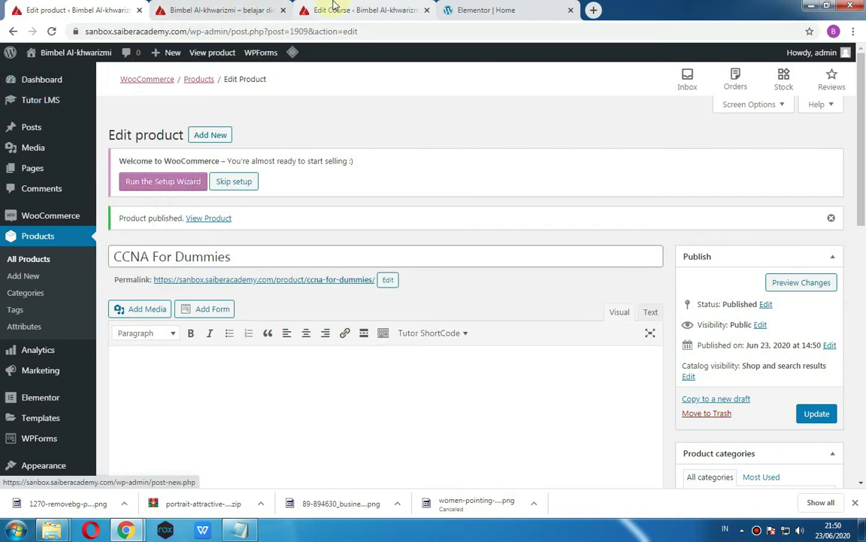
click(350, 10)
click(52, 31)
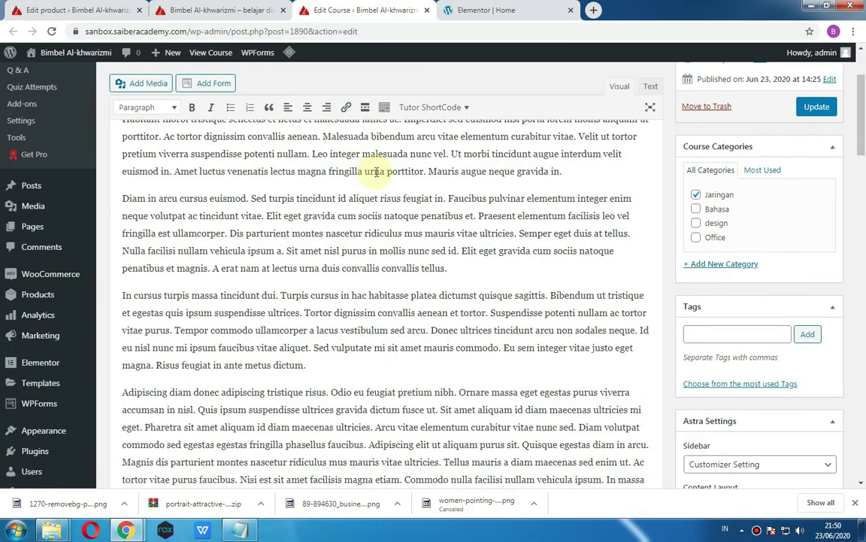
scroll(659, 218, down, 10)
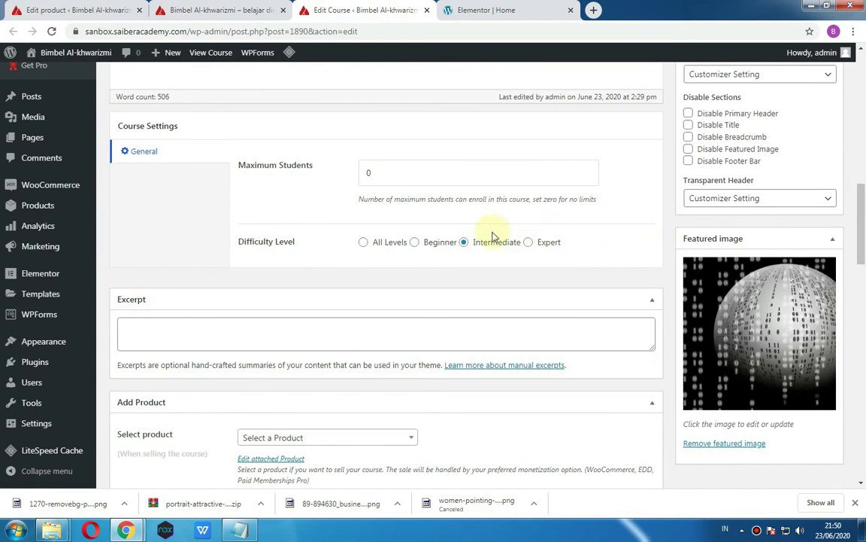
scroll(485, 234, down, 3)
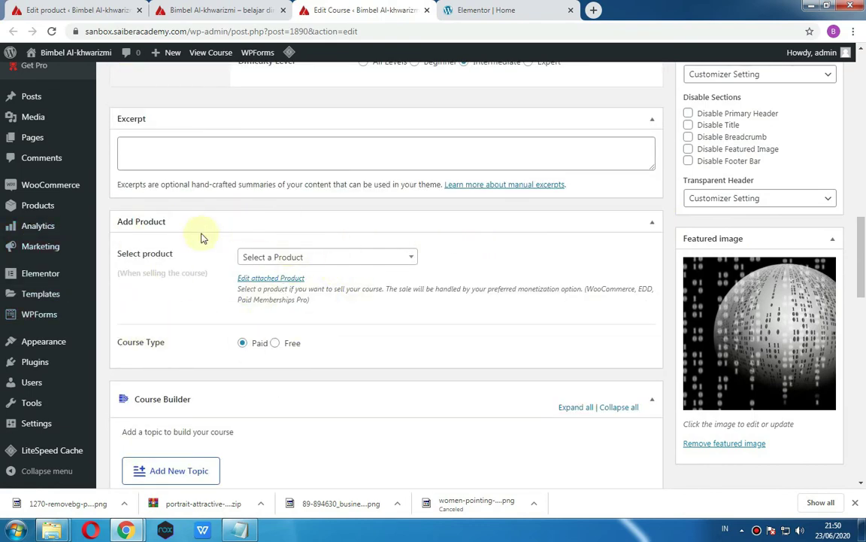
click(352, 255)
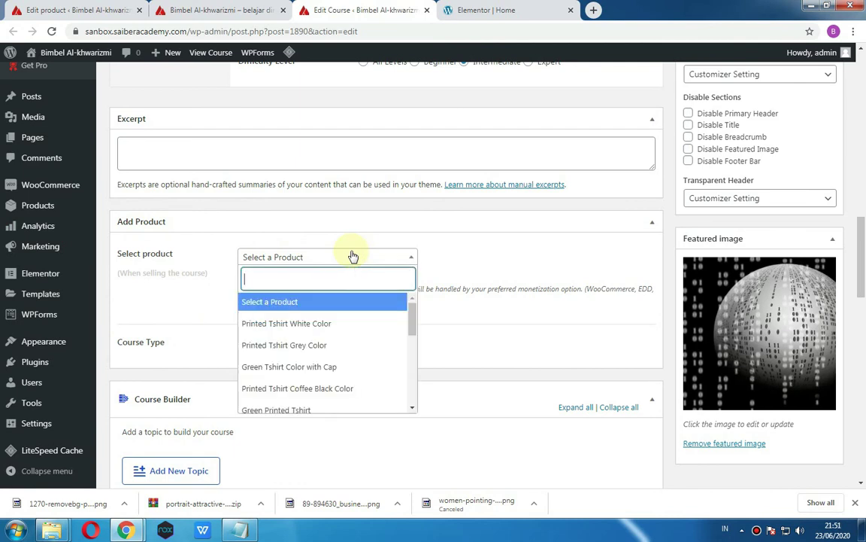
scroll(371, 353, down, 10)
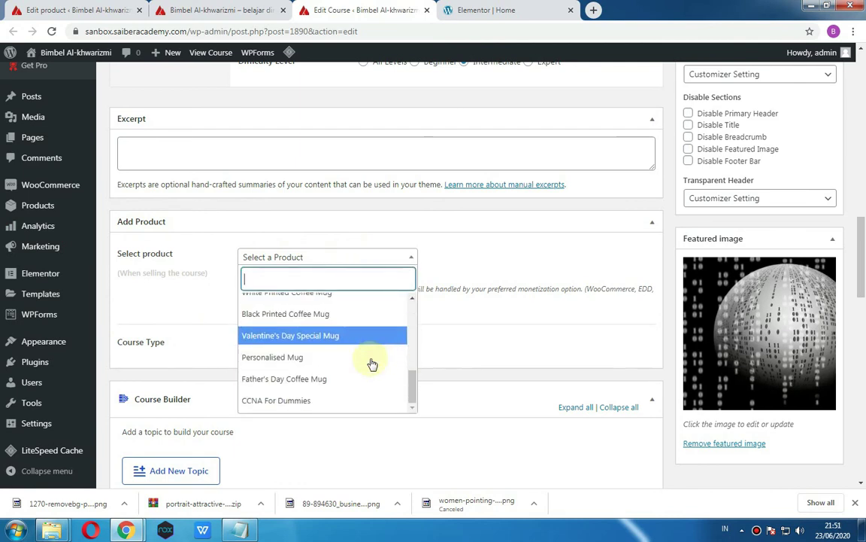
click(294, 401)
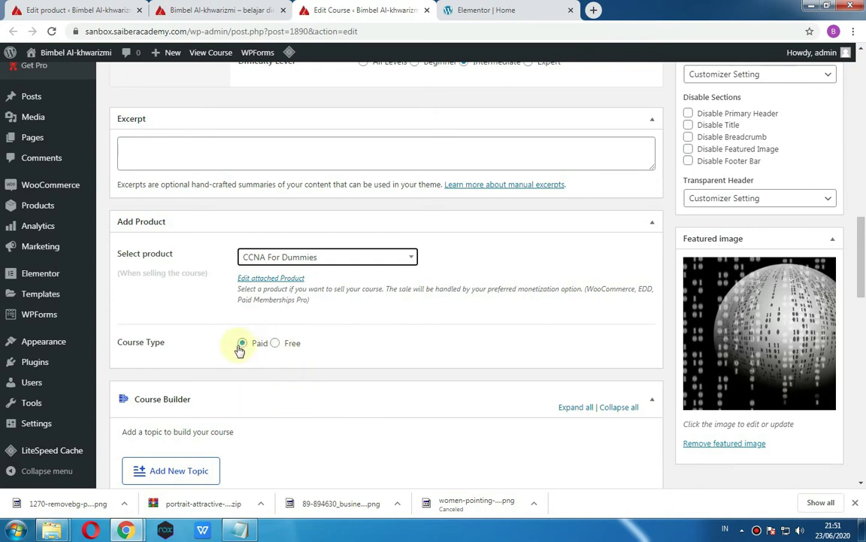
scroll(755, 242, up, 6)
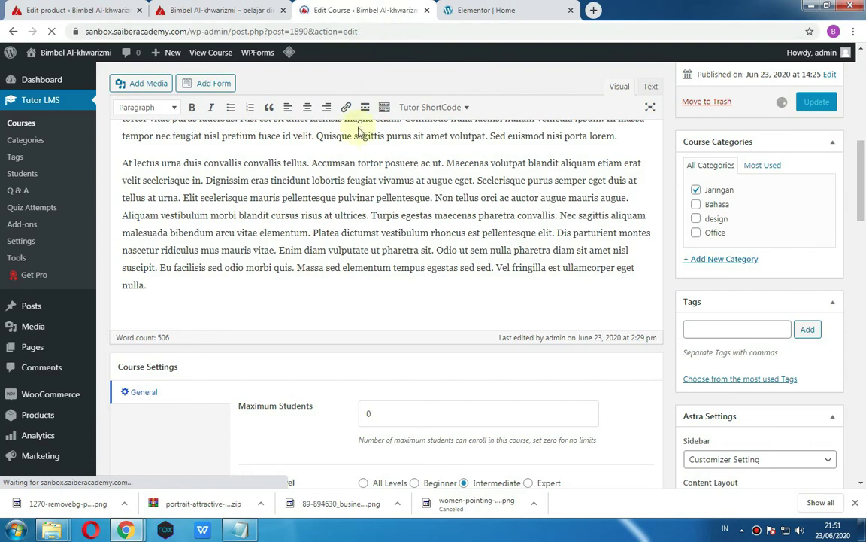
- Reload the site homepage and check the price shown on the CCNA For Dummies course card
click(215, 14)
scroll(106, 78, up, 7)
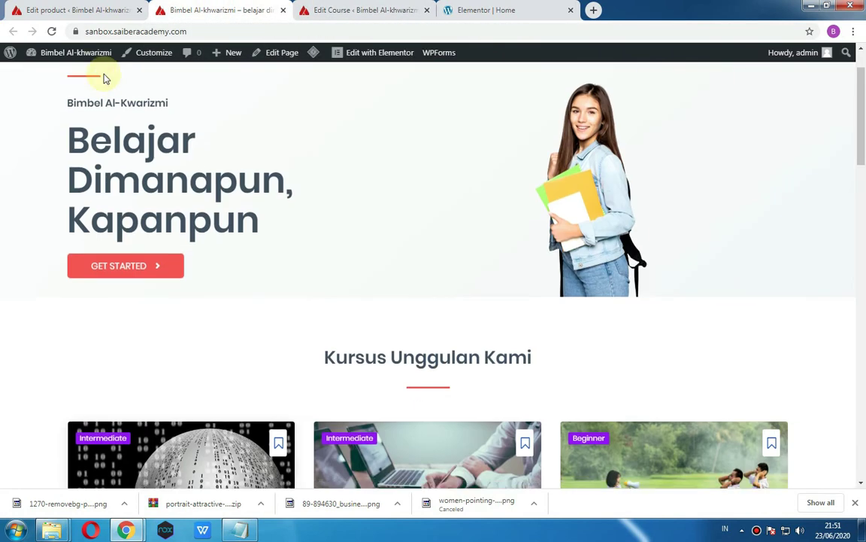
click(51, 31)
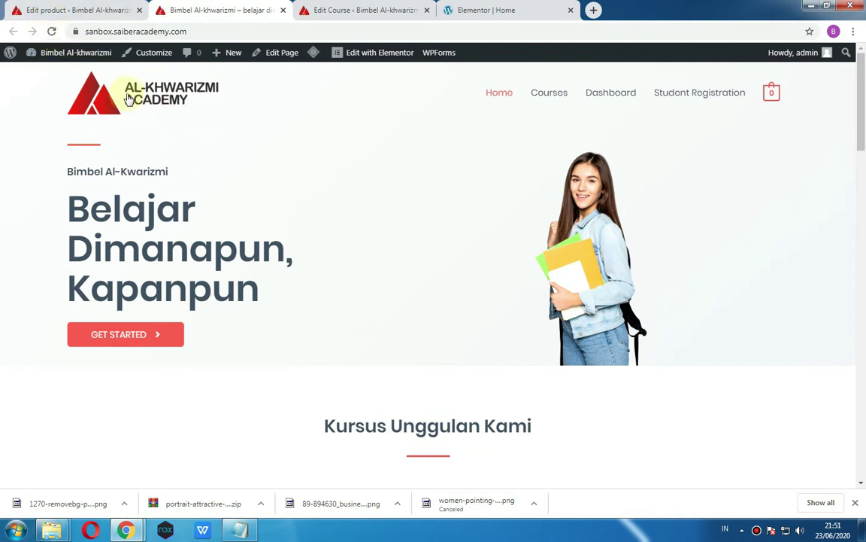
click(51, 31)
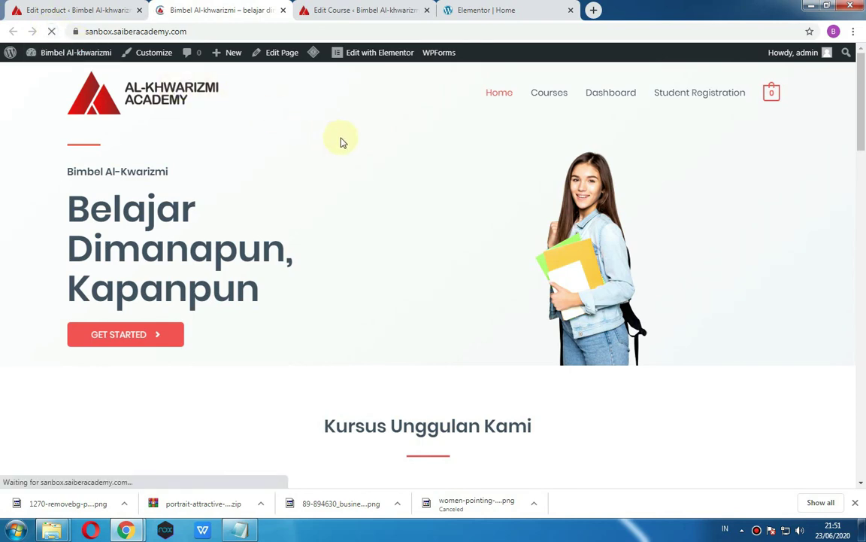
scroll(342, 146, down, 5)
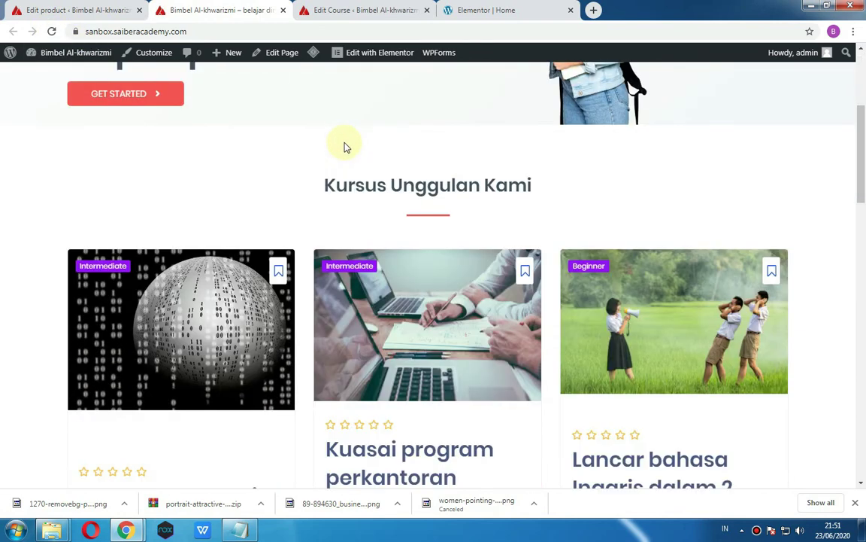
scroll(345, 158, down, 1)
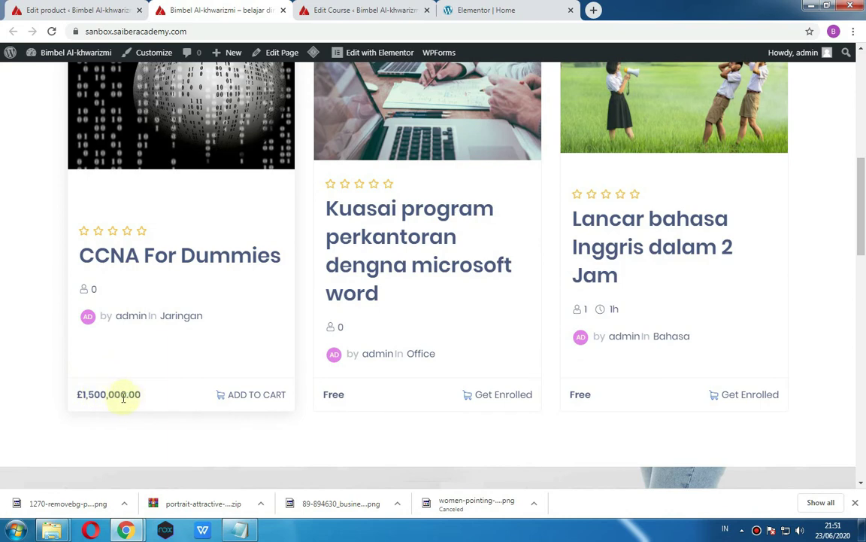
- In the WooCommerce general settings, set the currency to Indonesian rupiah (Rp), clear the number of decimals, and save the changes
click(113, 11)
mouse_move(36, 219)
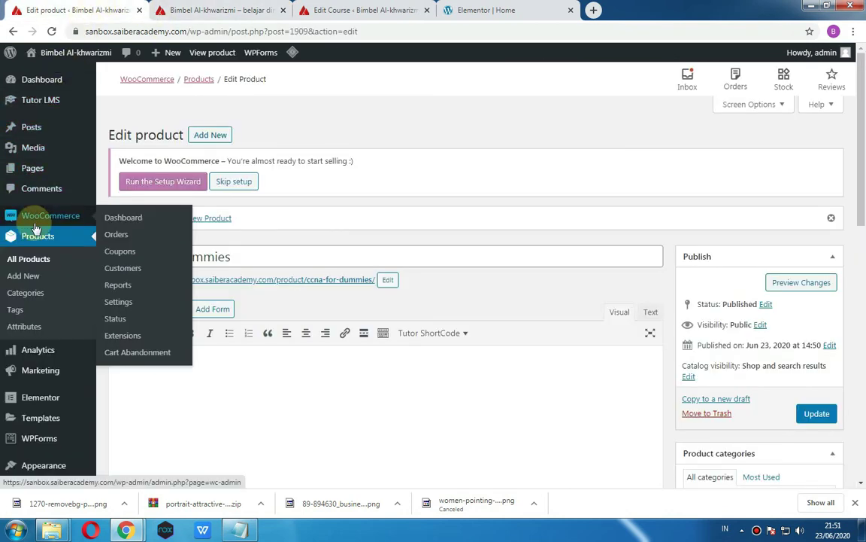
click(112, 305)
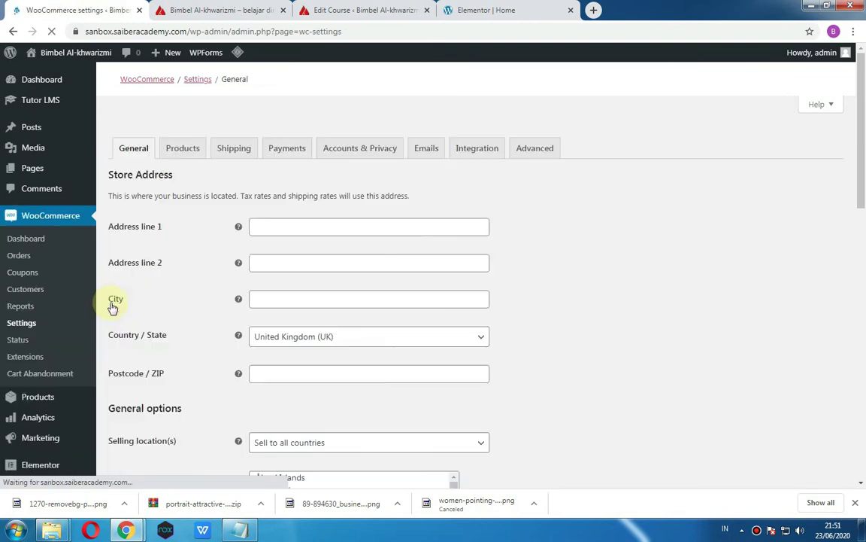
scroll(342, 308, down, 10)
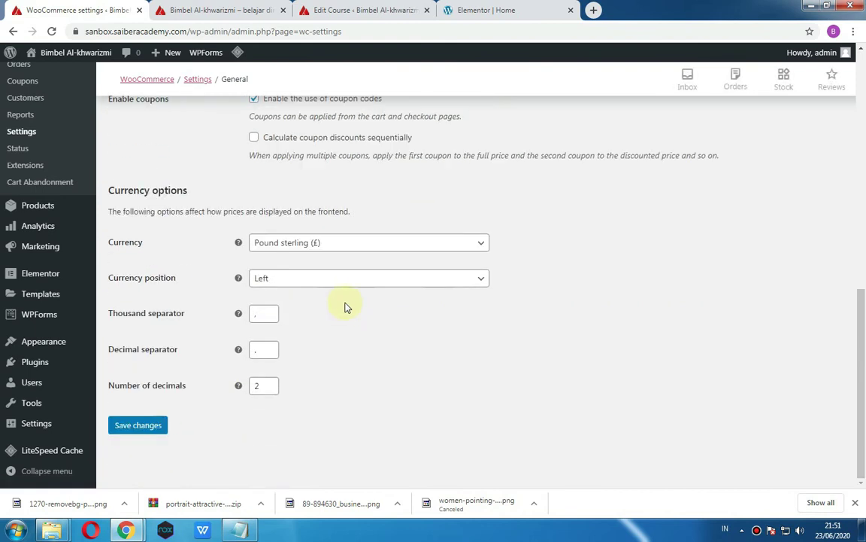
click(350, 248)
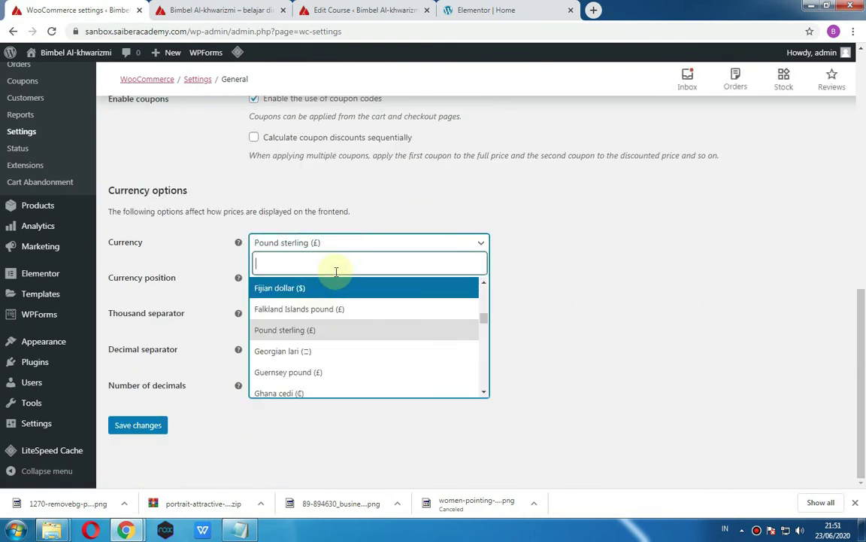
text(i)
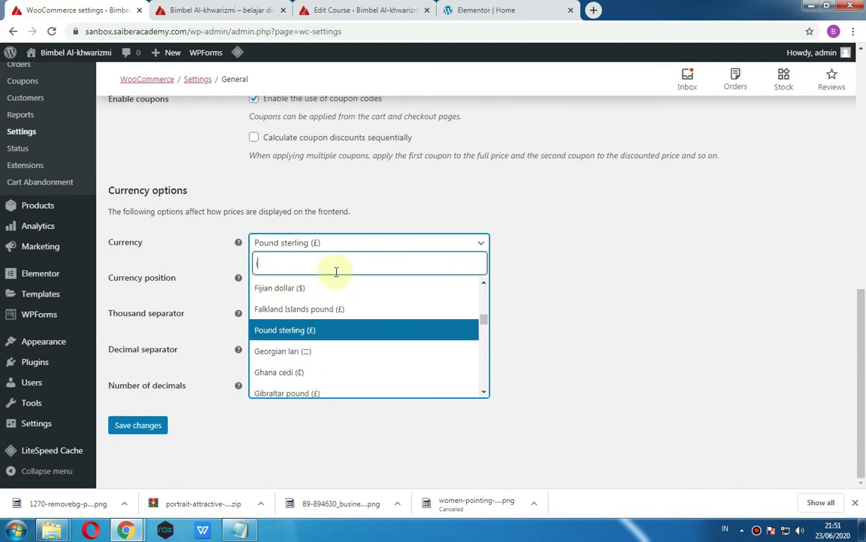
text(ndo)
click(338, 279)
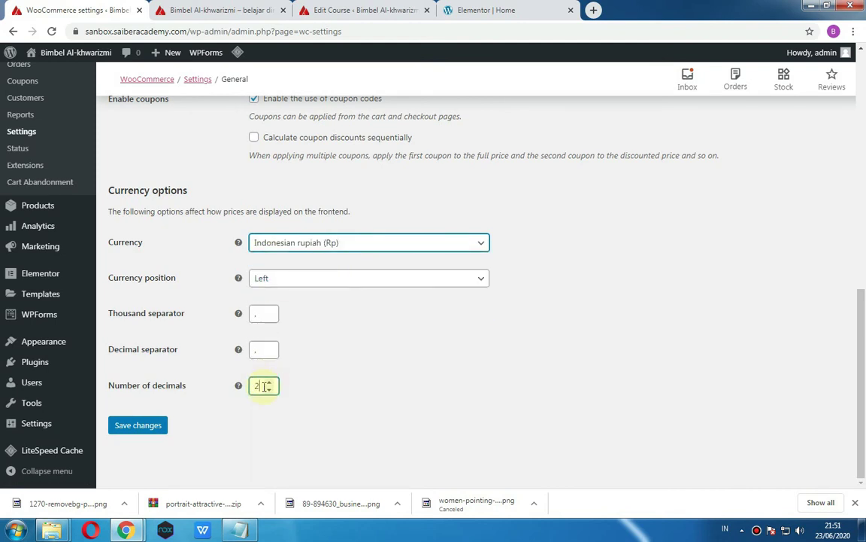
drag(264, 386, 232, 388)
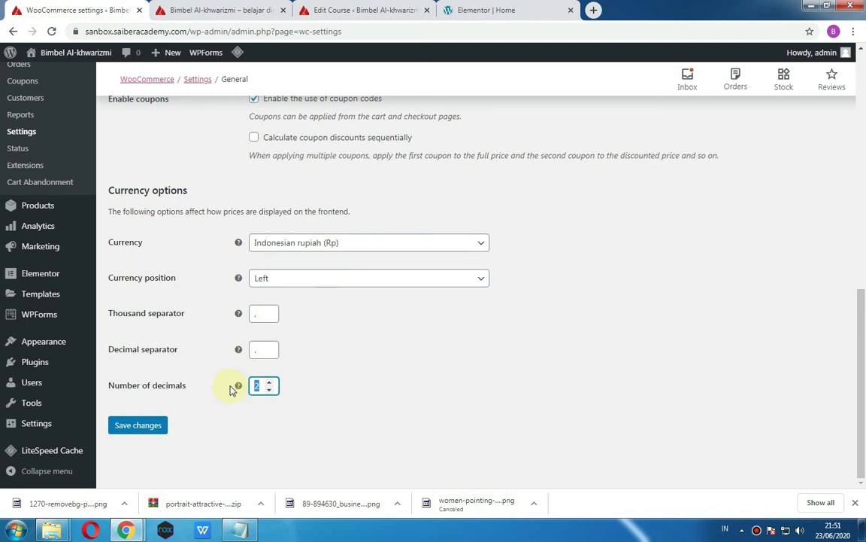
click(140, 425)
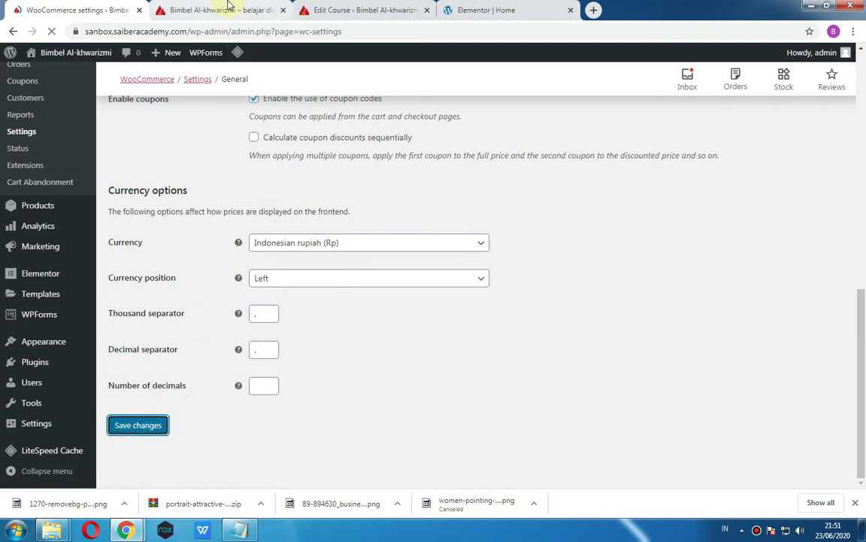
- Reload the homepage and check the currency format on the CCNA For Dummies card among the featured courses
click(226, 9)
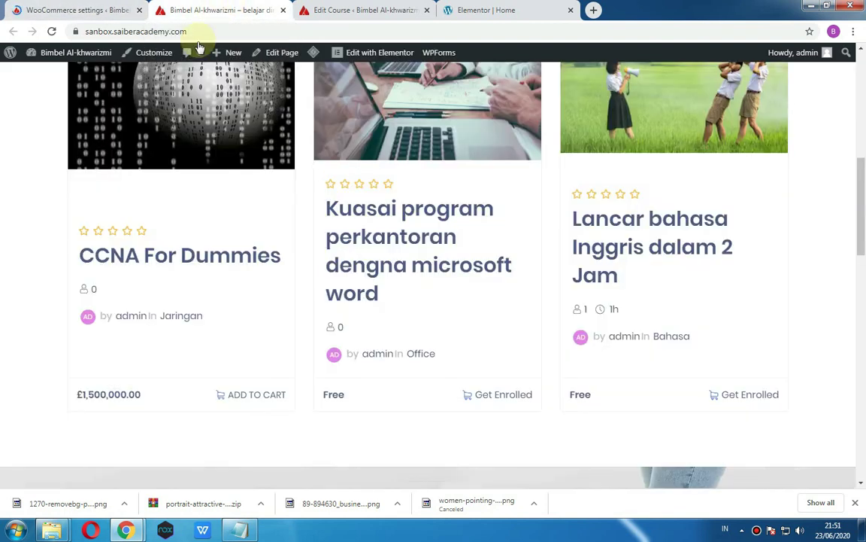
click(52, 32)
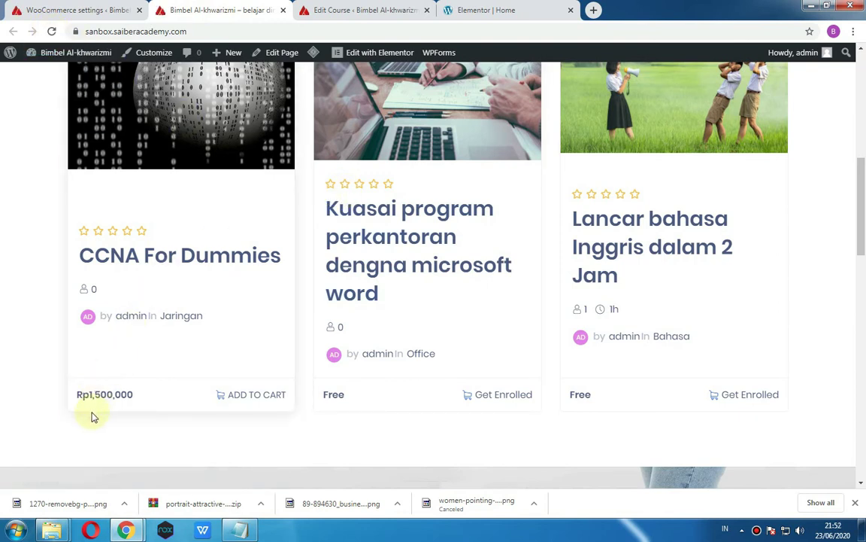
scroll(442, 224, up, 5)
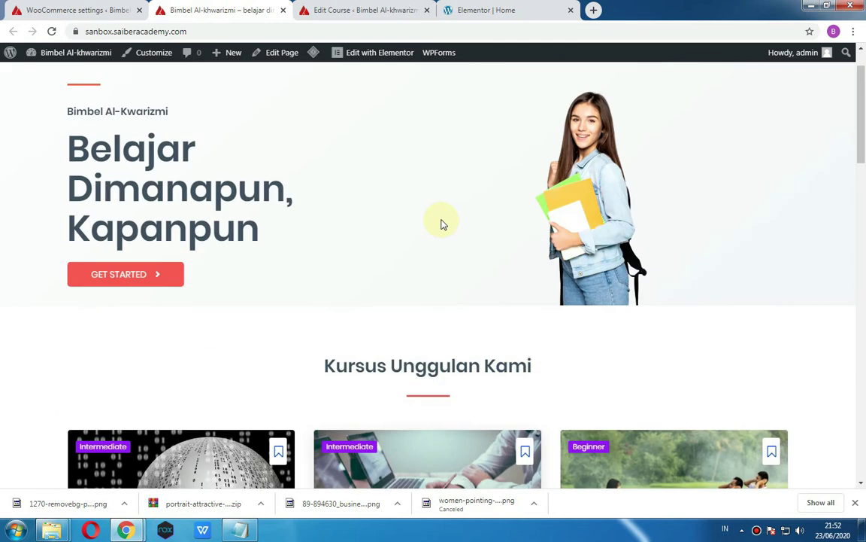
scroll(421, 211, up, 1)
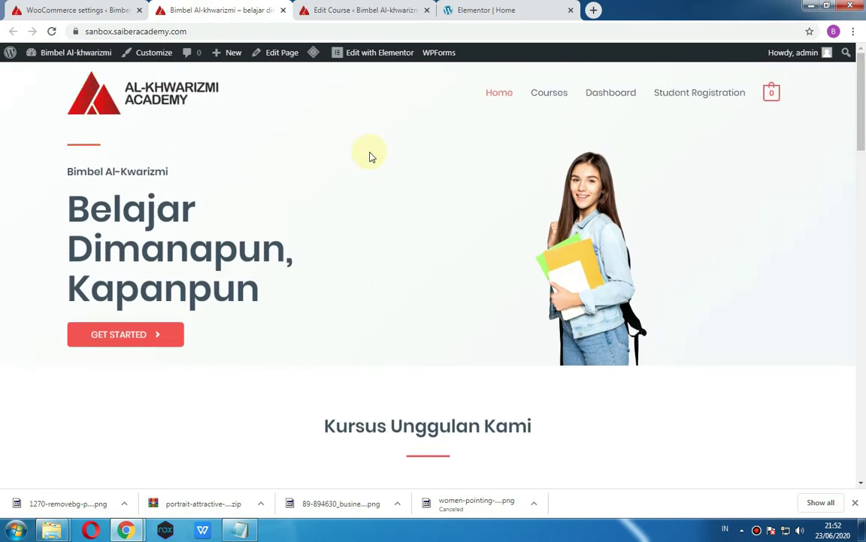
scroll(370, 156, down, 6)
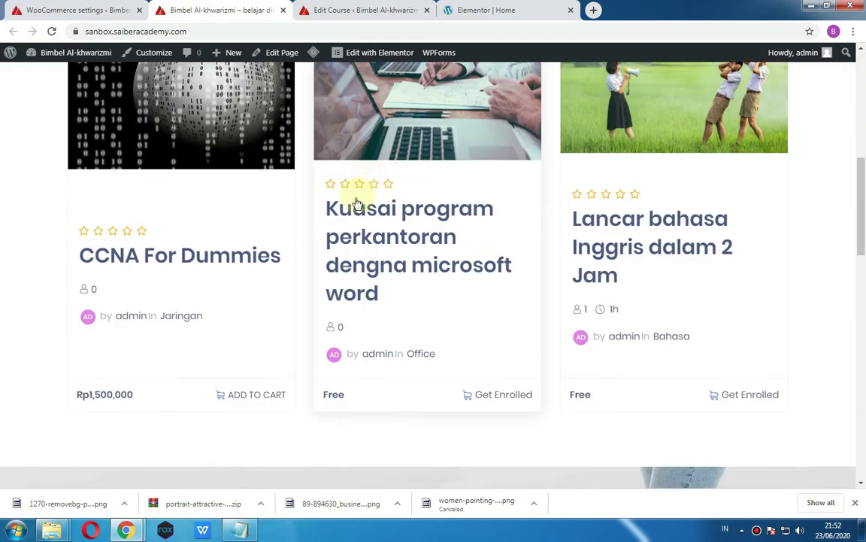
scroll(281, 286, up, 6)
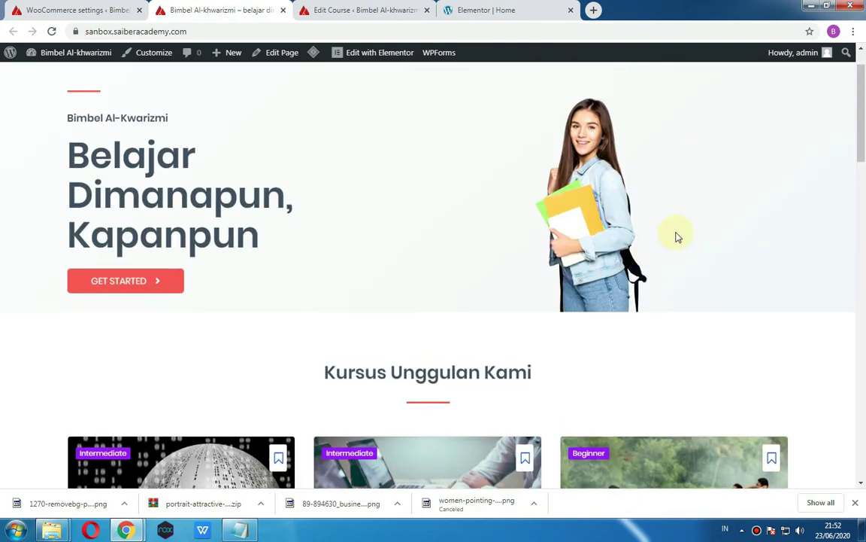
scroll(677, 236, down, 6)
- Open the site's Courses page, review the listed courses, and go to the second page of the list
scroll(674, 233, up, 7)
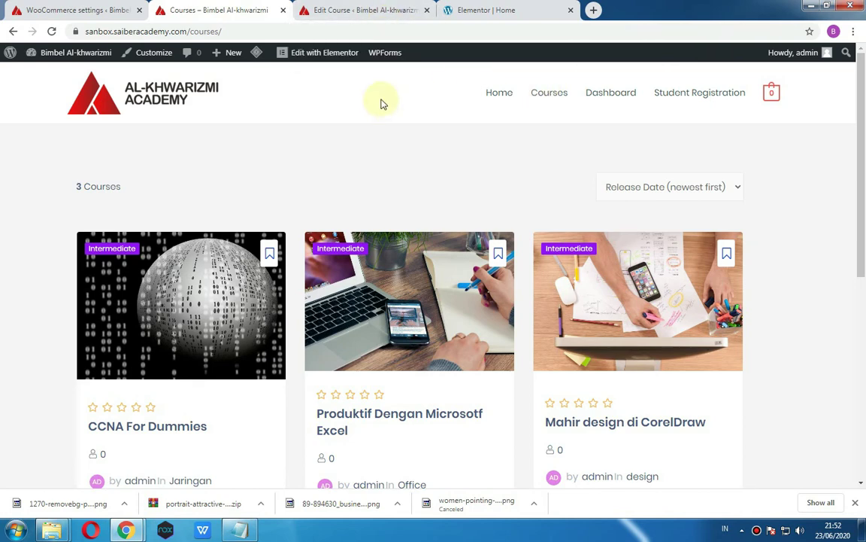
scroll(466, 188, down, 5)
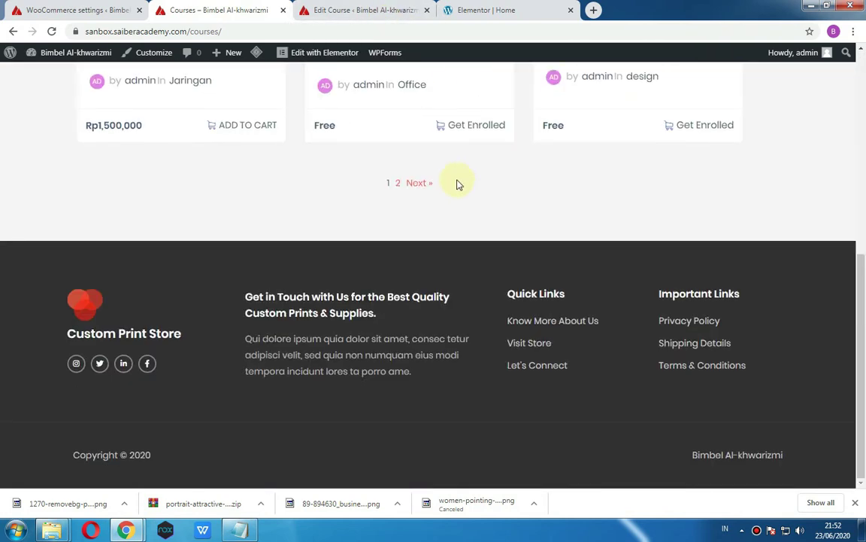
click(414, 182)
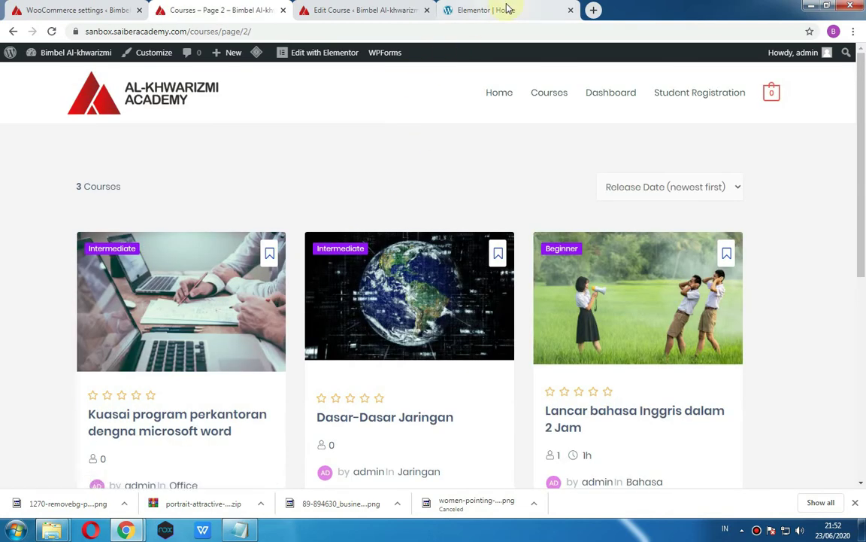
- Close the Elementor home page and course editing tabs, and switch to the incognito window with the Student Registration page
click(509, 10)
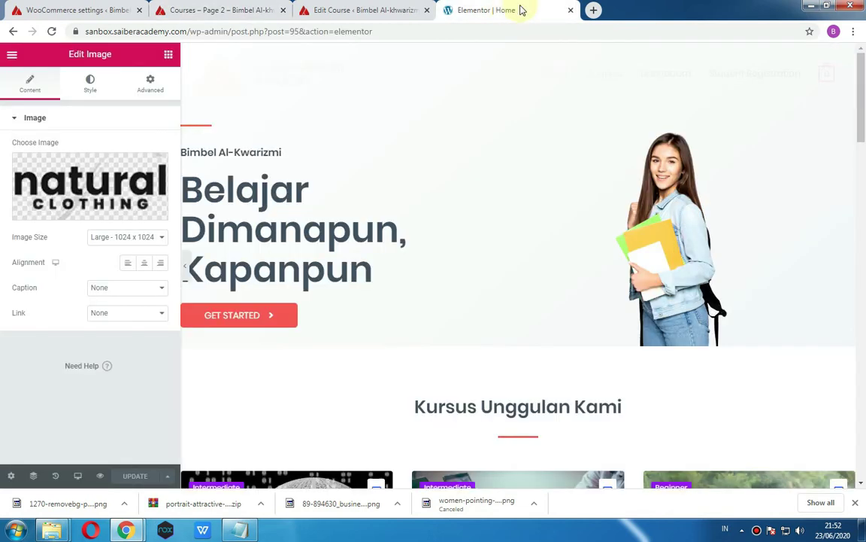
click(570, 12)
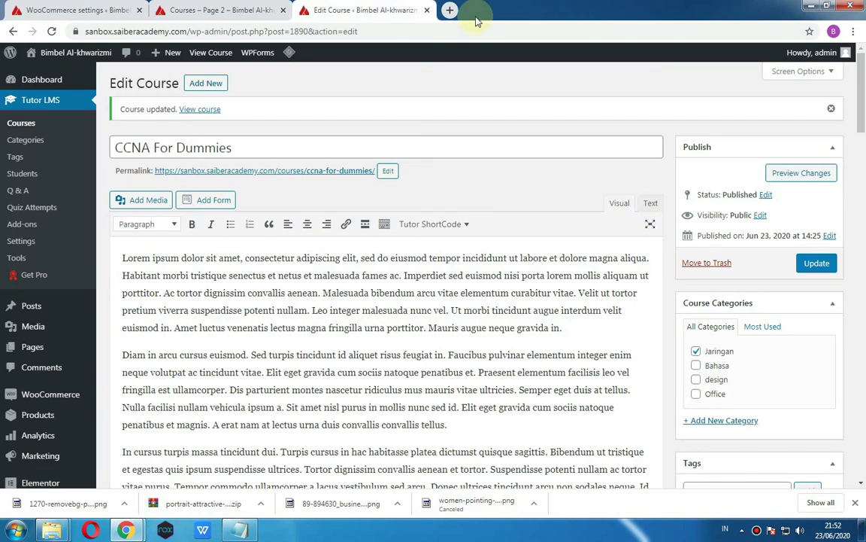
click(427, 10)
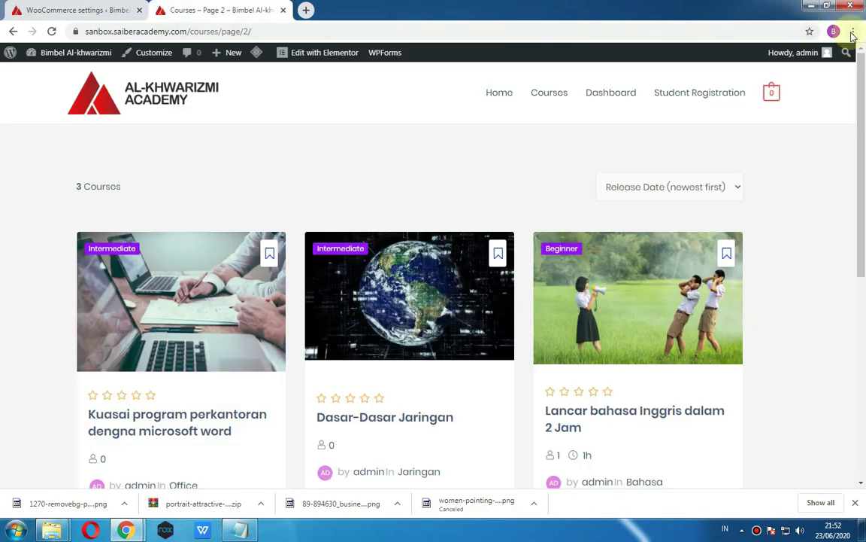
mouse_move(125, 531)
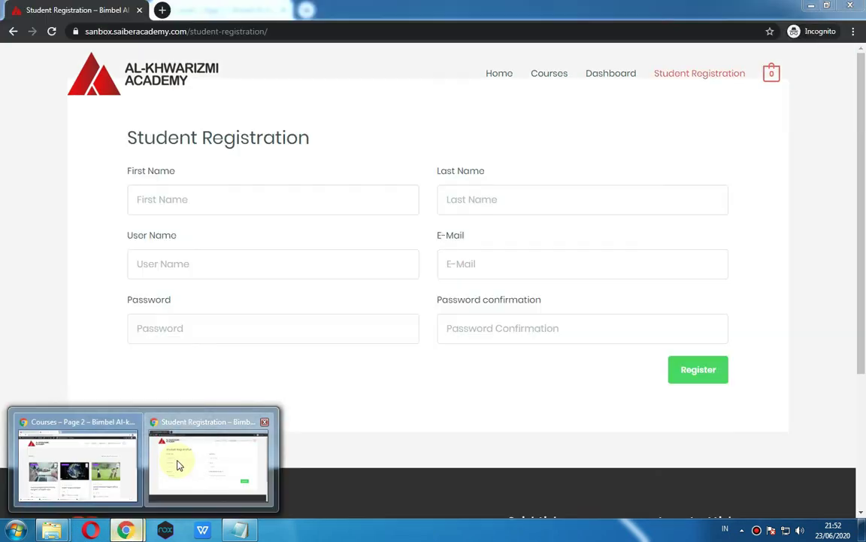
click(175, 467)
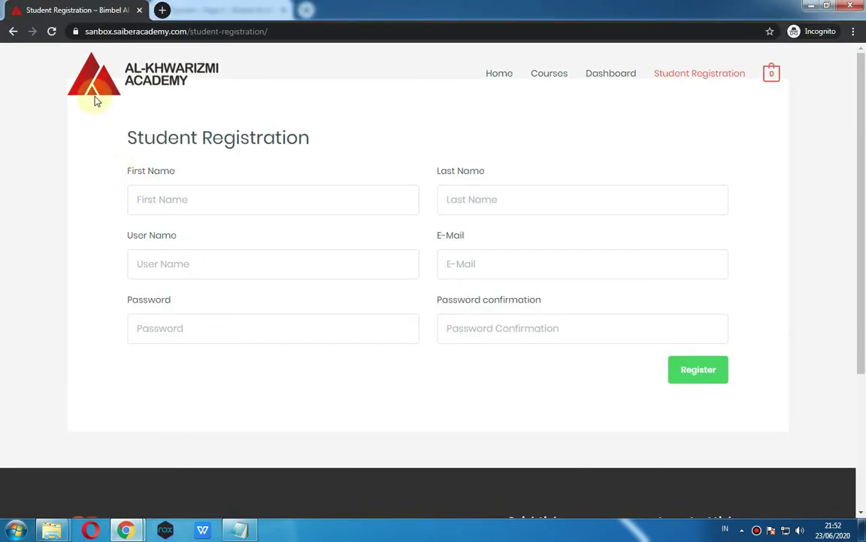
- Open saiberacademy.com in the incognito window in place of the Student Registration page and review its homepage down to the footer
click(163, 10)
text(saiberacademy.com)
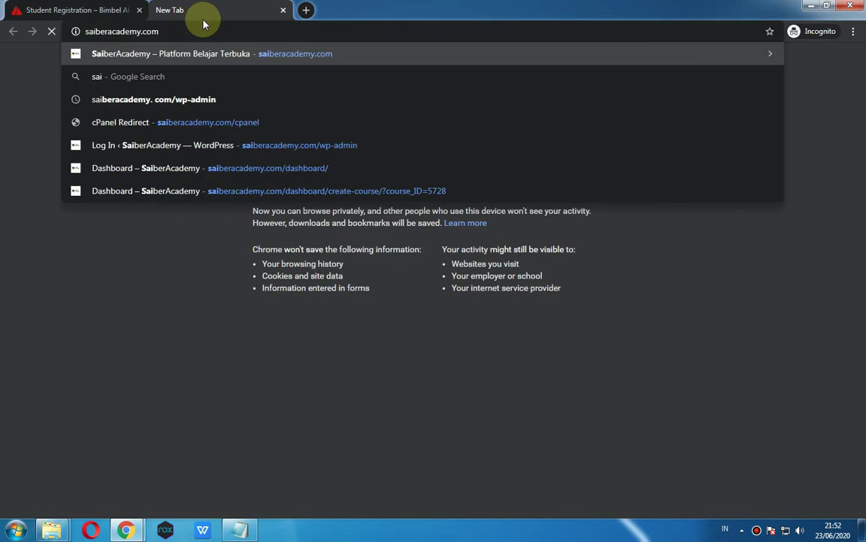
key(Return)
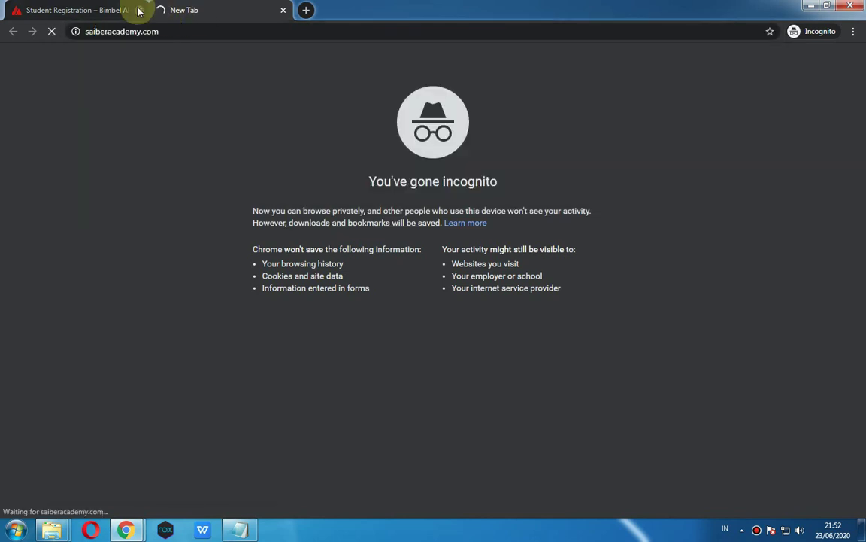
click(139, 10)
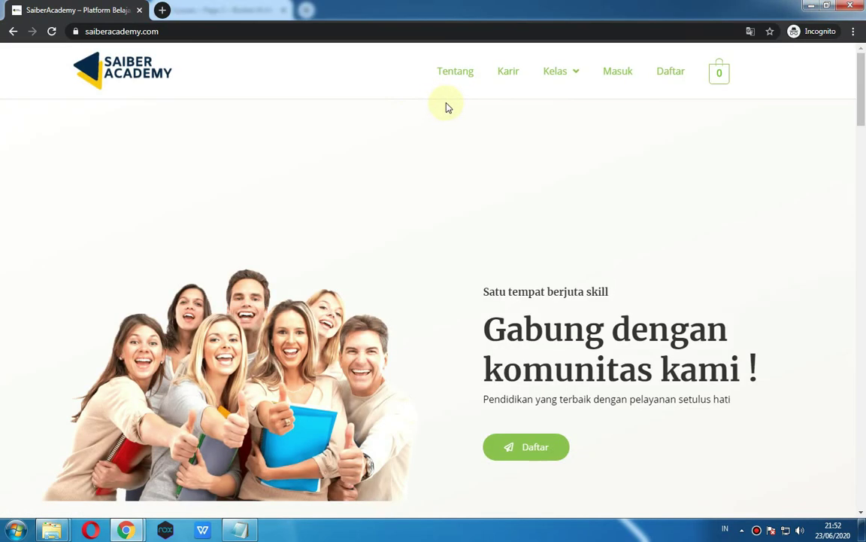
scroll(451, 113, down, 15)
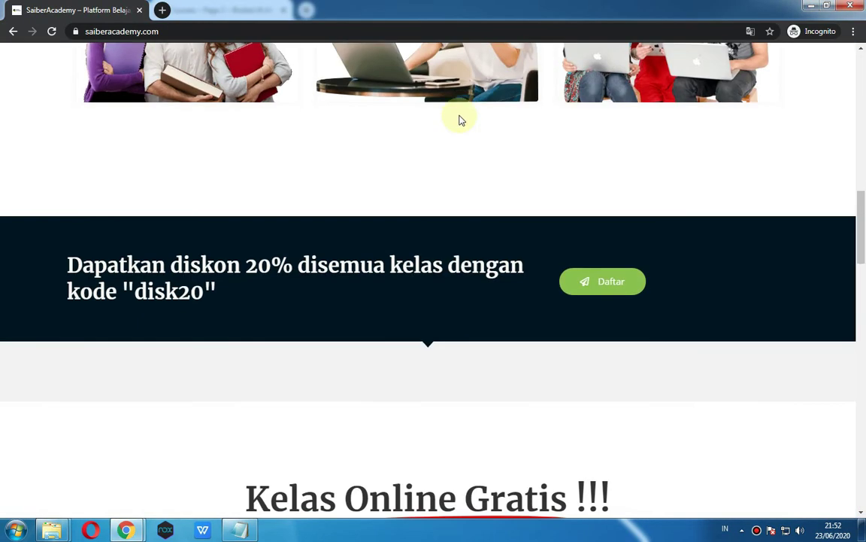
scroll(470, 136, down, 8)
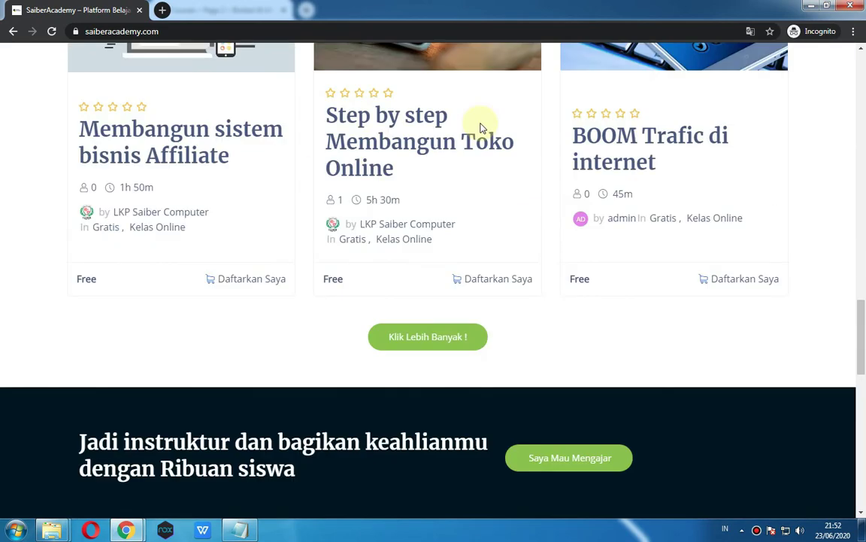
scroll(485, 132, down, 10)
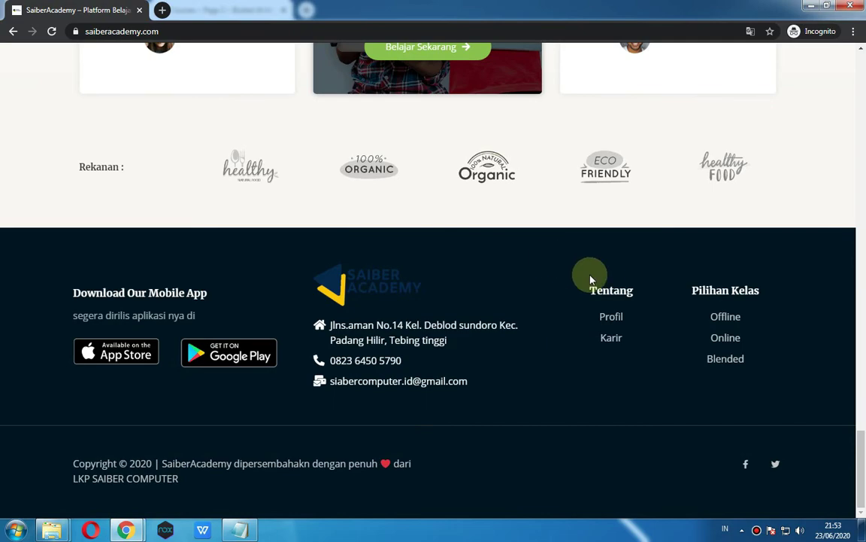
scroll(586, 281, up, 15)
scroll(613, 267, up, 10)
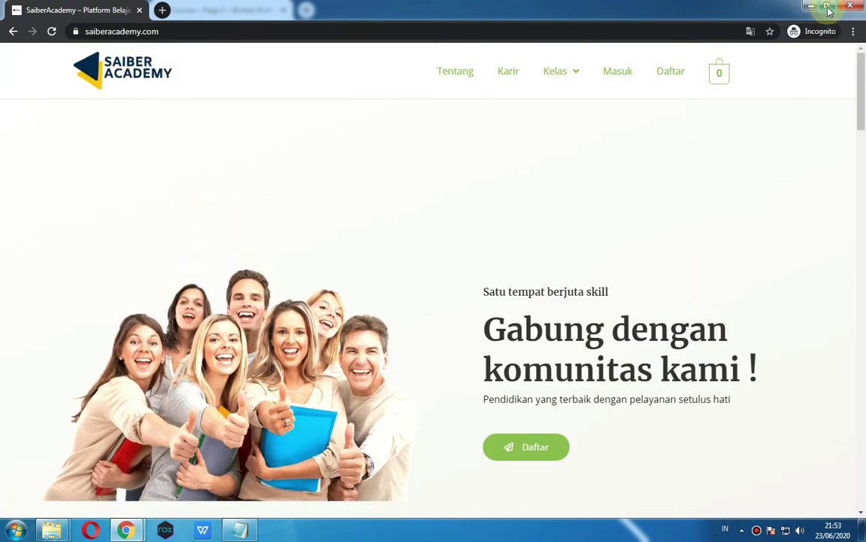
- Reduce the incognito window to phone width and review the SaiberAcademy homepage's mobile layout down to the footer
click(828, 10)
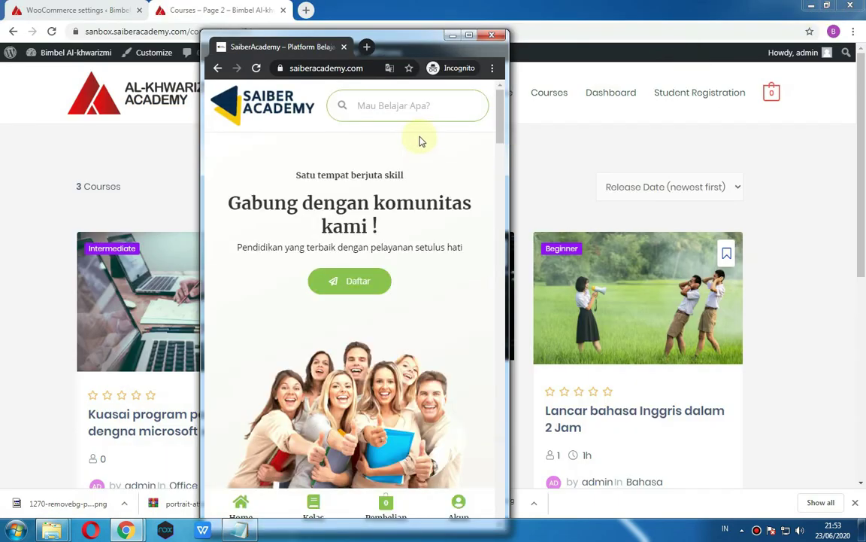
drag(440, 50, 462, 27)
scroll(456, 226, down, 5)
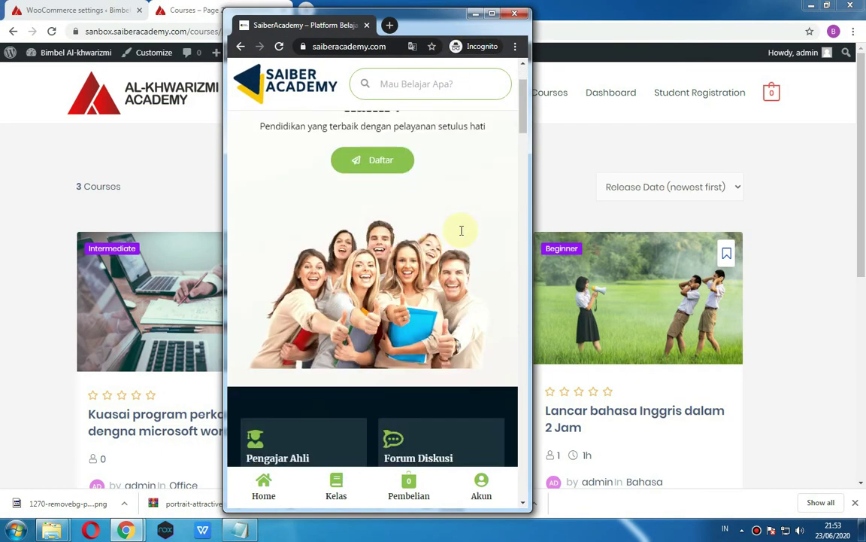
scroll(517, 209, up, 5)
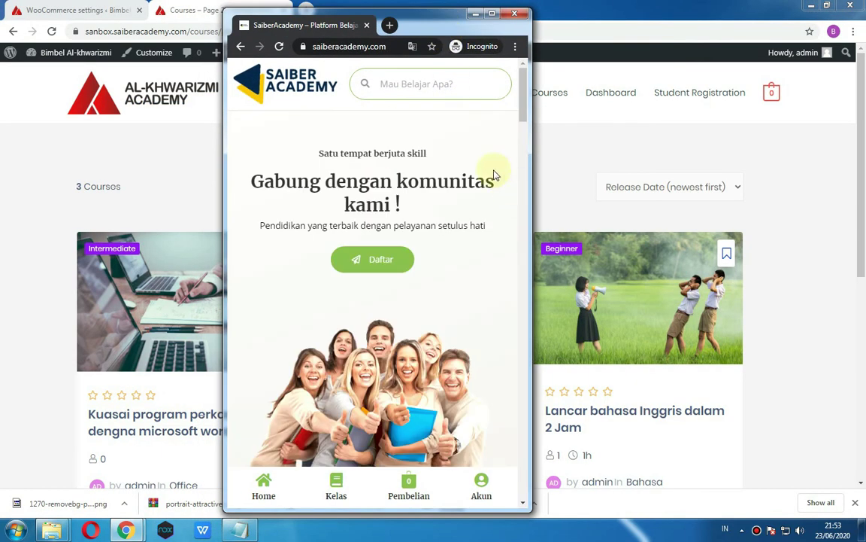
click(474, 87)
click(303, 127)
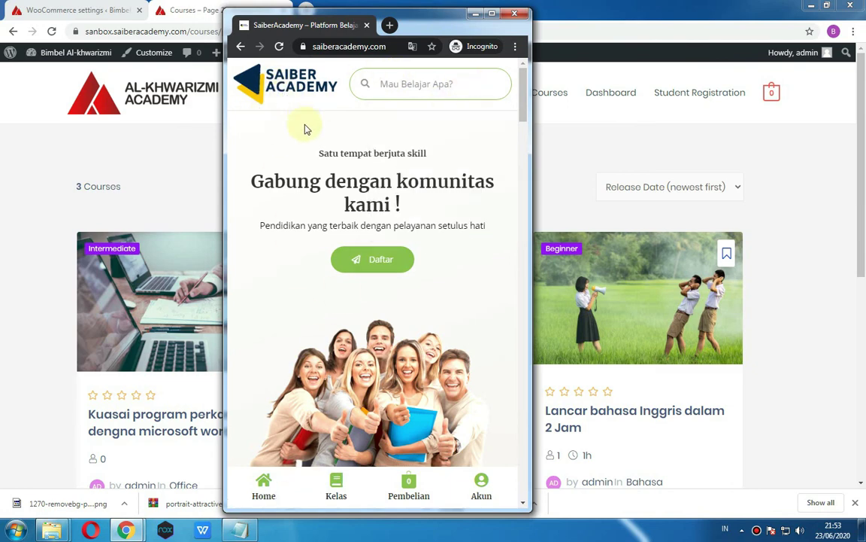
scroll(322, 181, down, 1)
scroll(322, 181, down, 3)
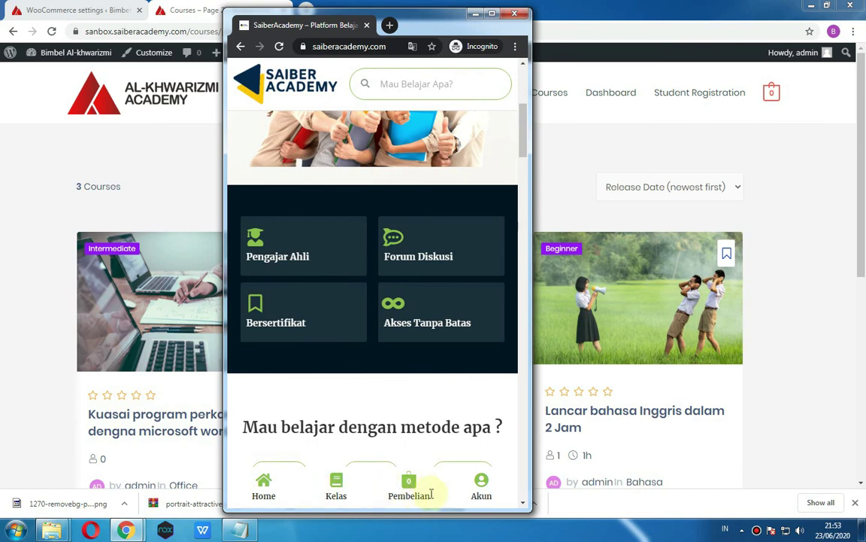
scroll(474, 354, down, 15)
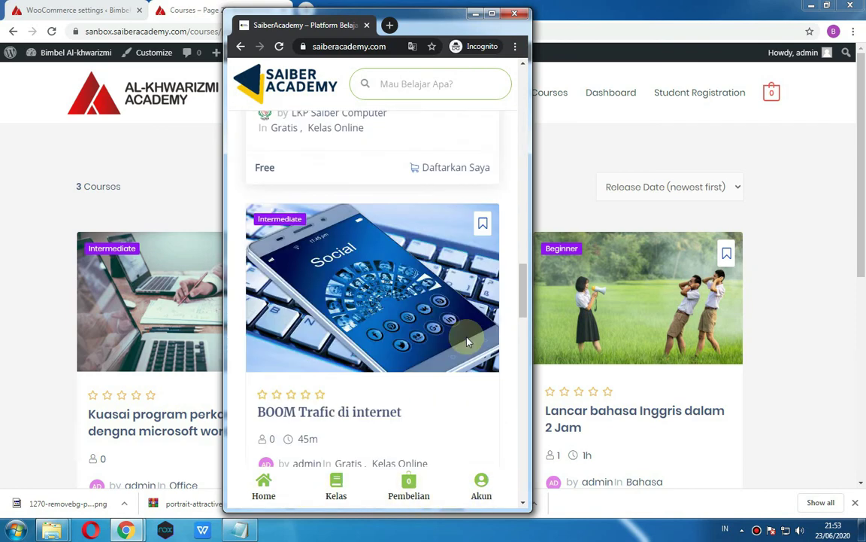
scroll(468, 344, down, 10)
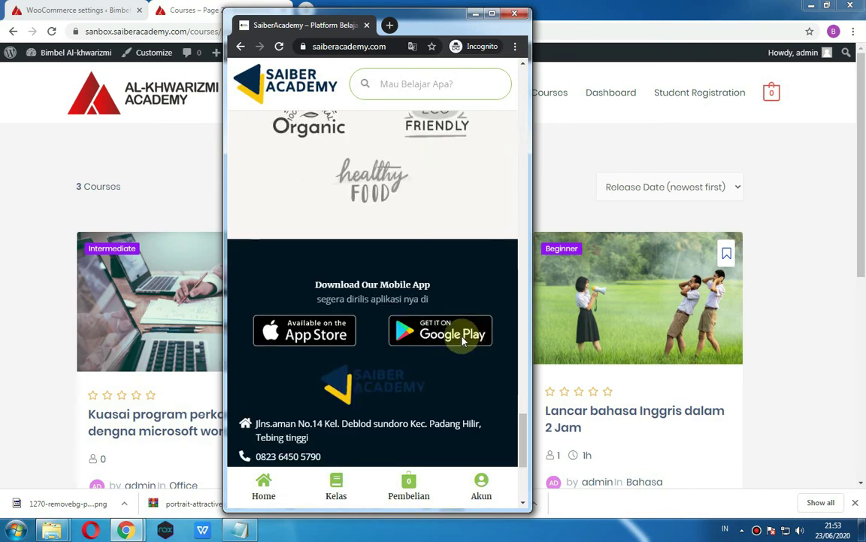
scroll(481, 338, down, 3)
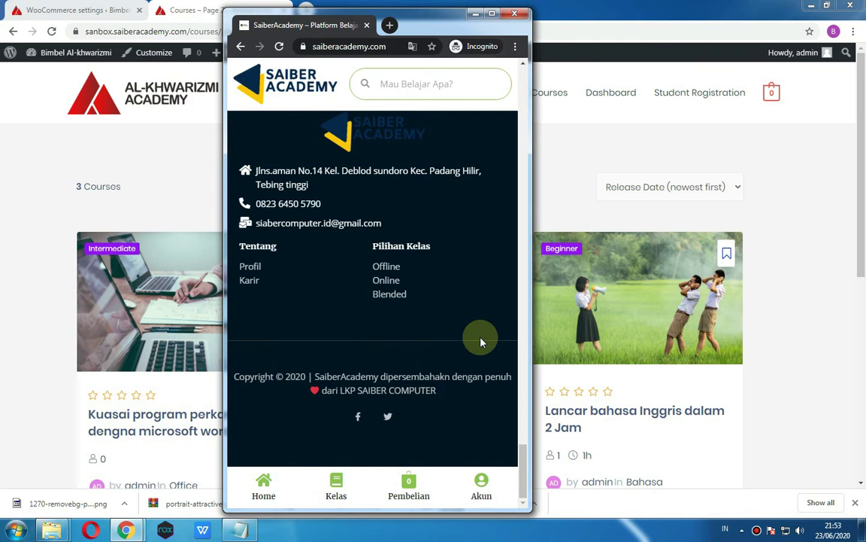
- Check the Akun and Pembelian pages through SaiberAcademy's mobile navigation and return to its homepage
click(485, 485)
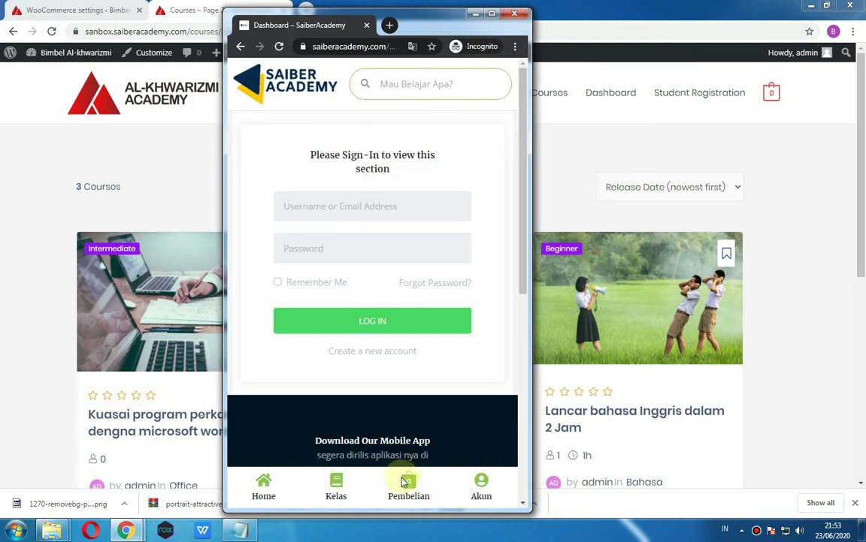
click(410, 486)
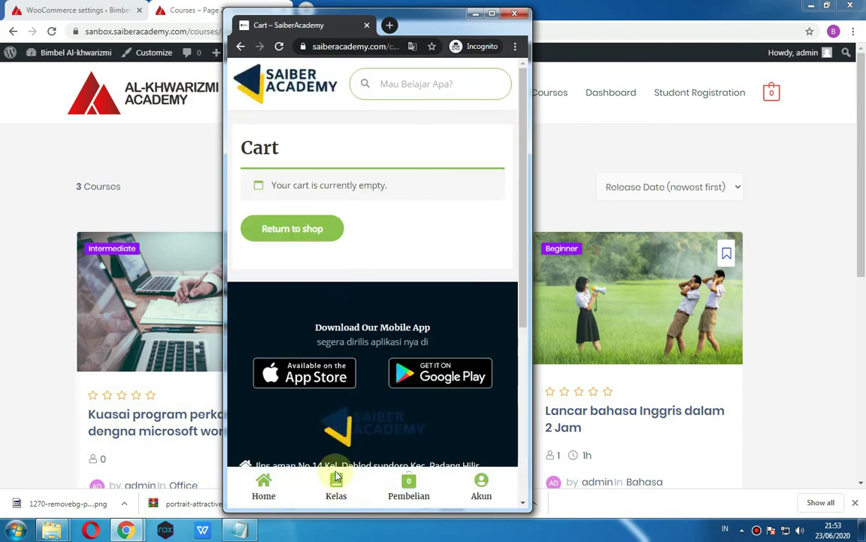
click(263, 487)
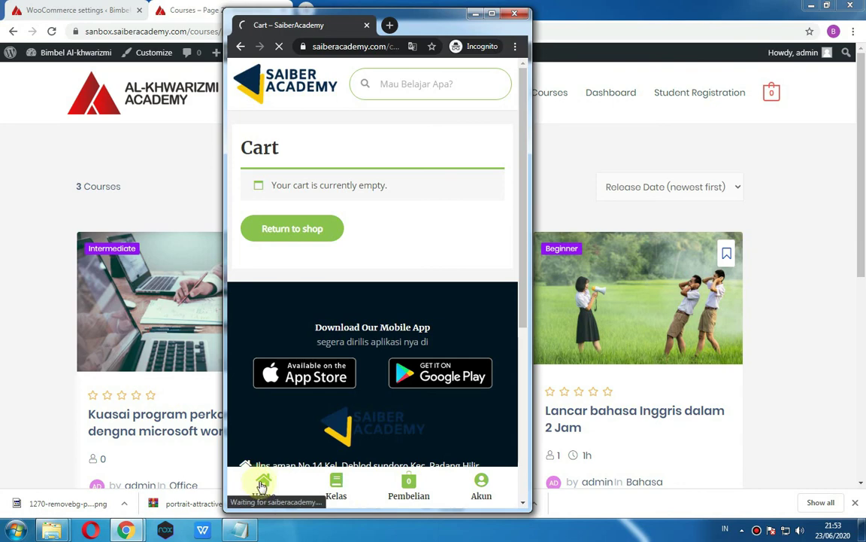
- Switch to the Al-Khwarizmi Academy window, check the Courses page's mobile menu at phone width, and restore the full-size window
click(646, 9)
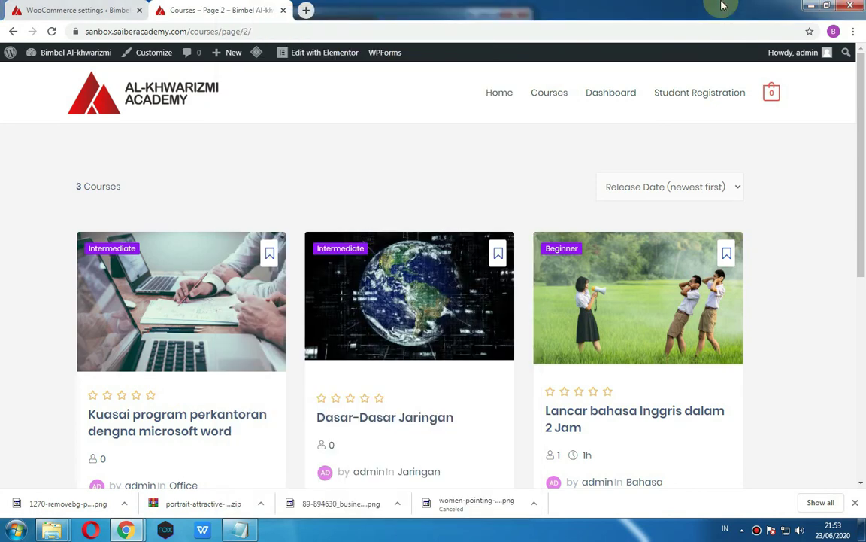
click(827, 6)
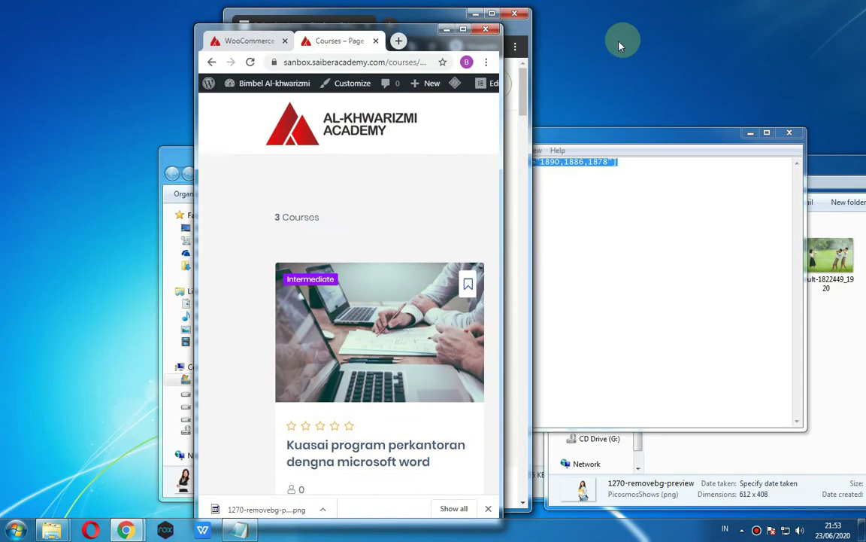
click(466, 123)
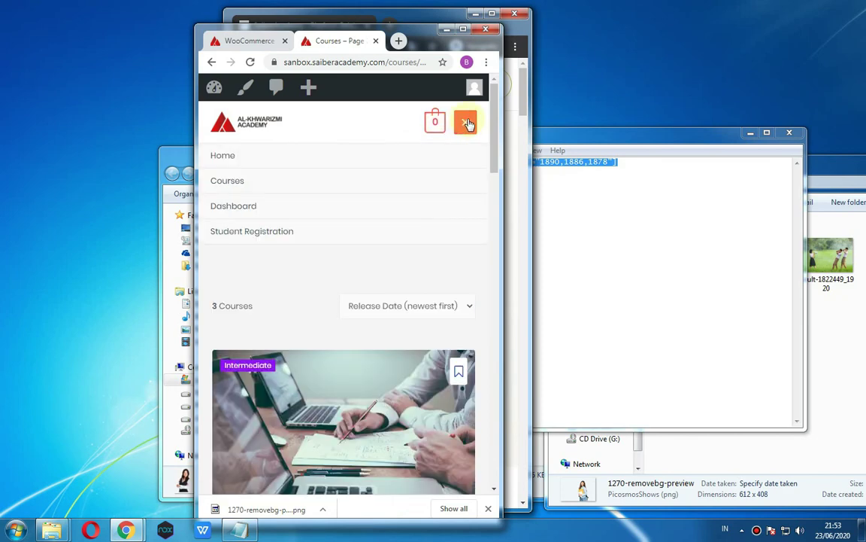
click(467, 124)
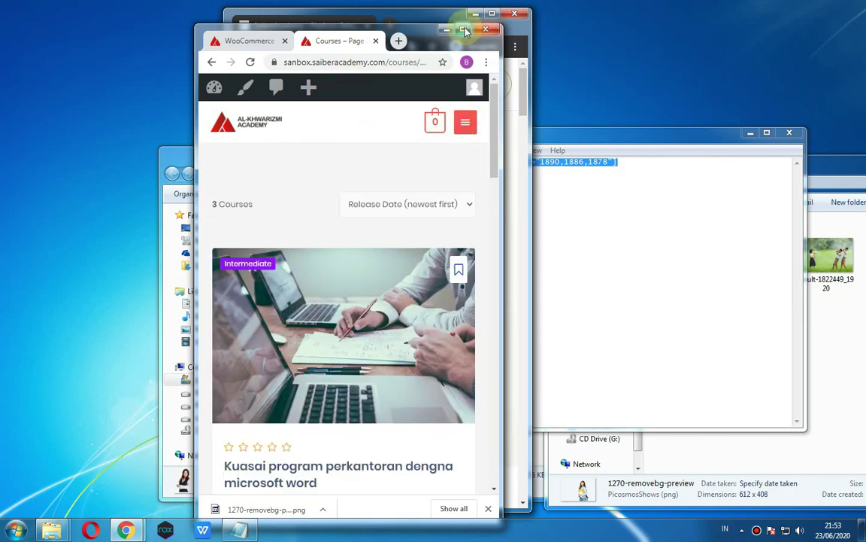
double_click(427, 28)
- Preview the Al-Khwarizmi homepage in the developer tools' iPhone X view, from the hero section to the Our Happy Clients section
right_click(654, 150)
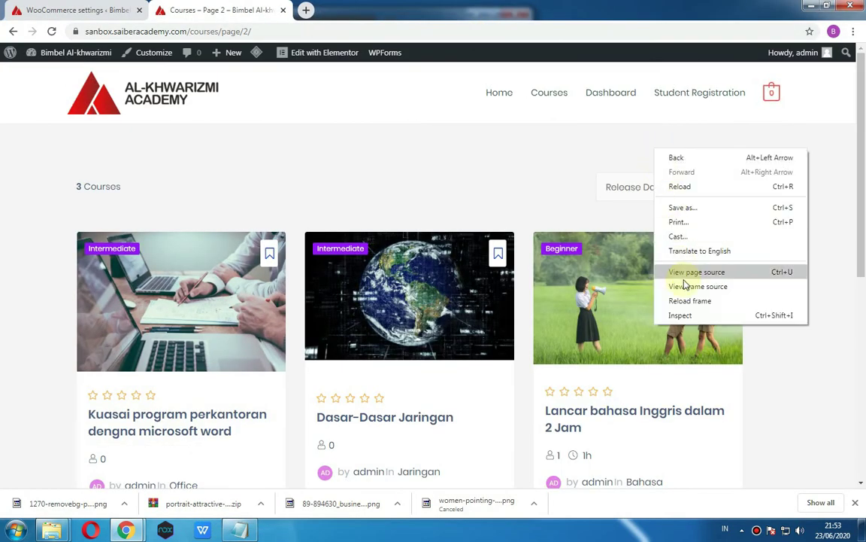
click(687, 315)
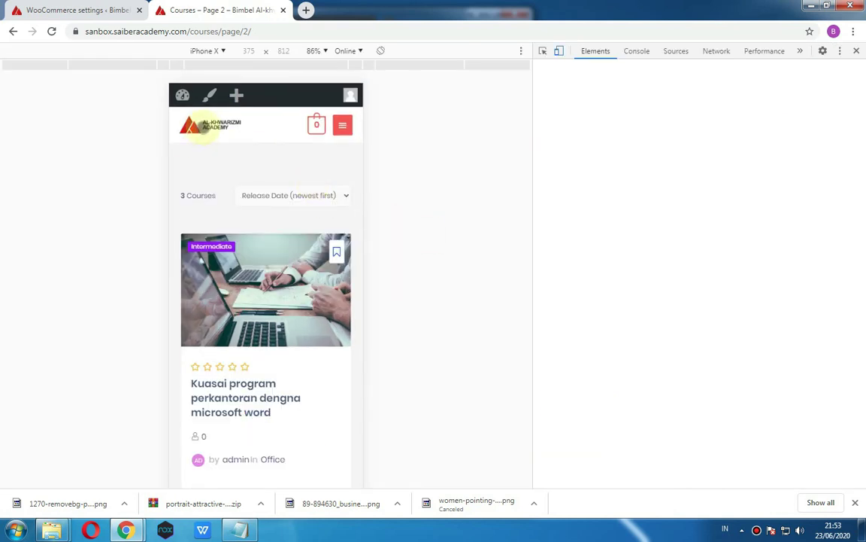
click(203, 127)
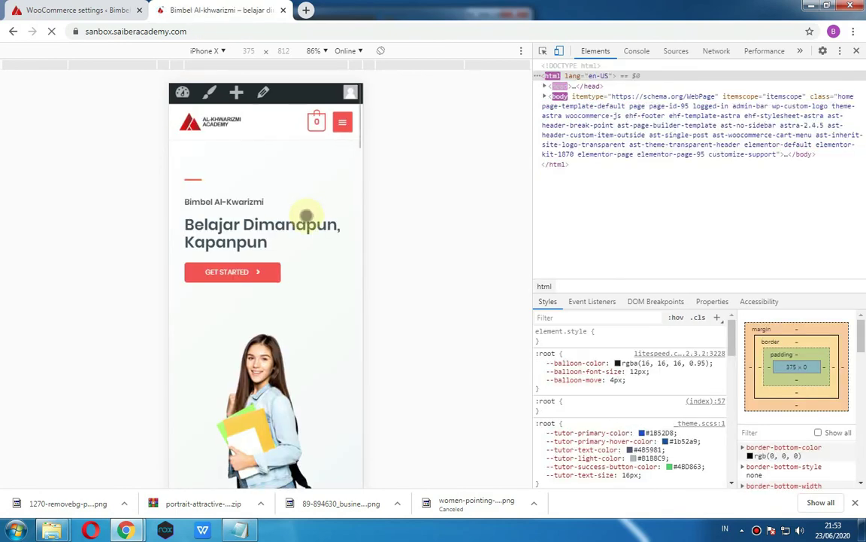
scroll(306, 216, down, 2)
scroll(309, 214, down, 1)
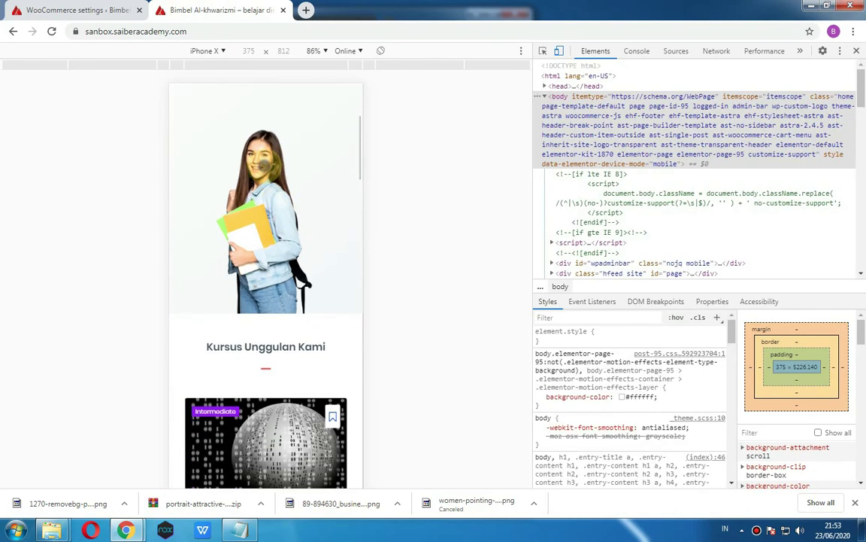
scroll(300, 228, up, 3)
scroll(299, 232, down, 2)
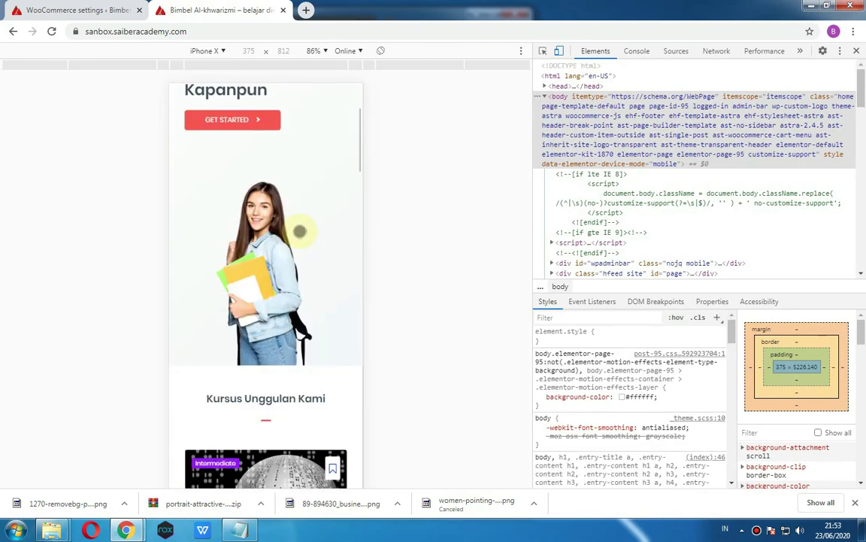
scroll(299, 231, down, 12)
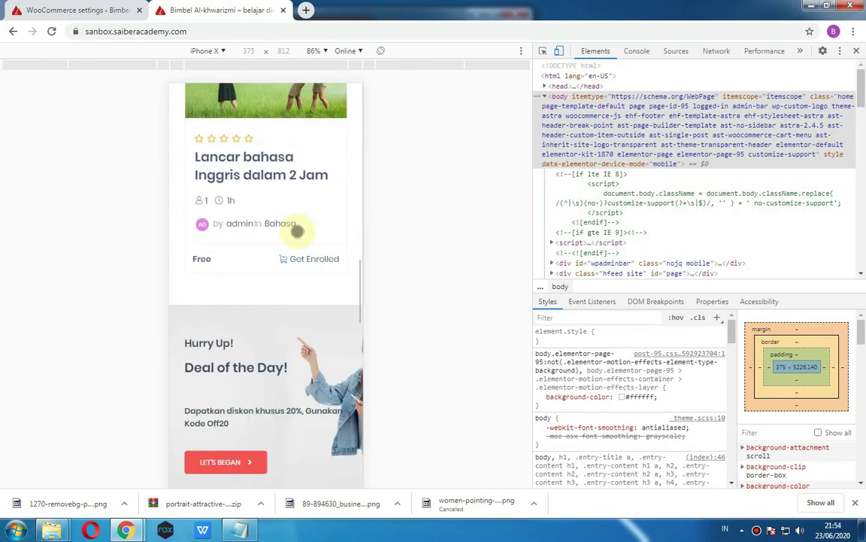
scroll(297, 232, down, 5)
scroll(298, 229, up, 2)
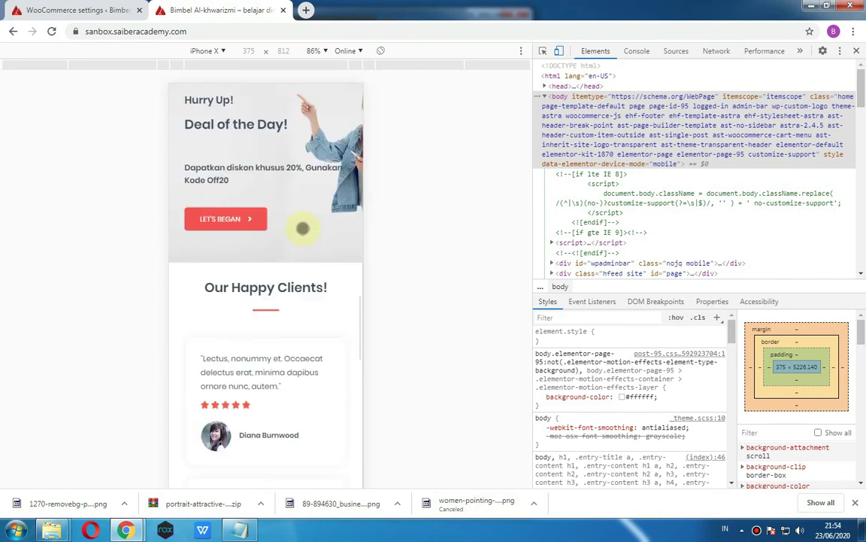
- Close the developer tools and review the homepage's desktop layout from the footer up to the hero and featured courses
right_click(355, 290)
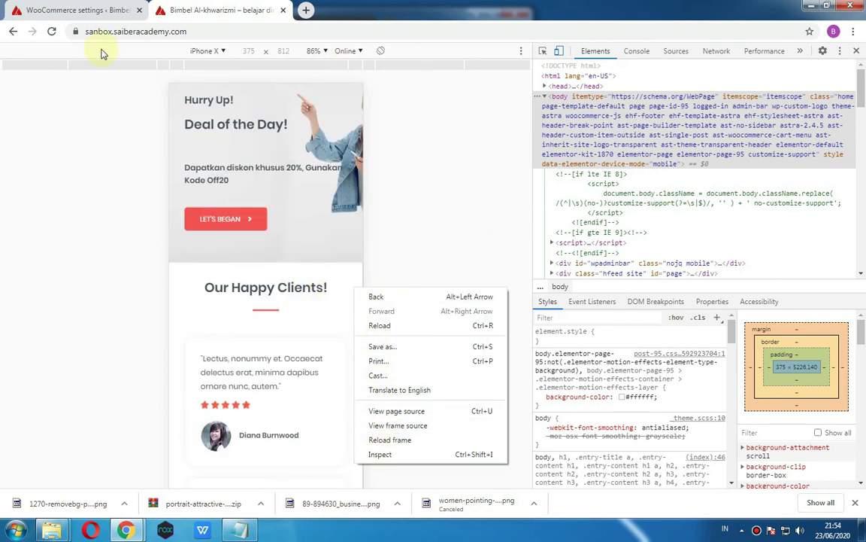
click(856, 50)
click(855, 50)
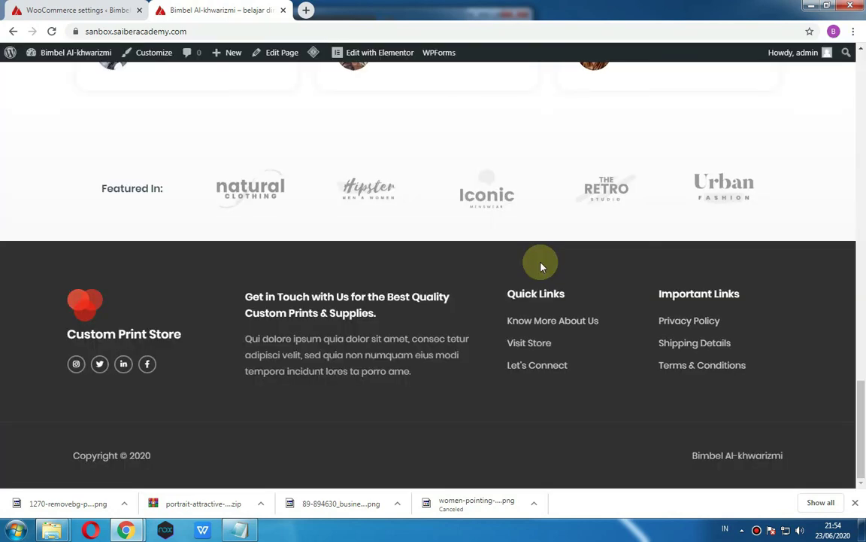
scroll(542, 246, up, 9)
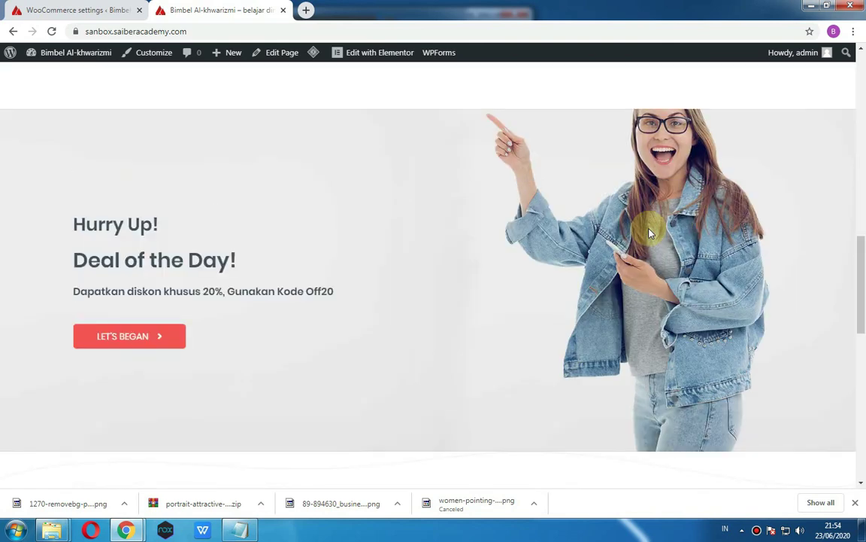
scroll(657, 232, up, 10)
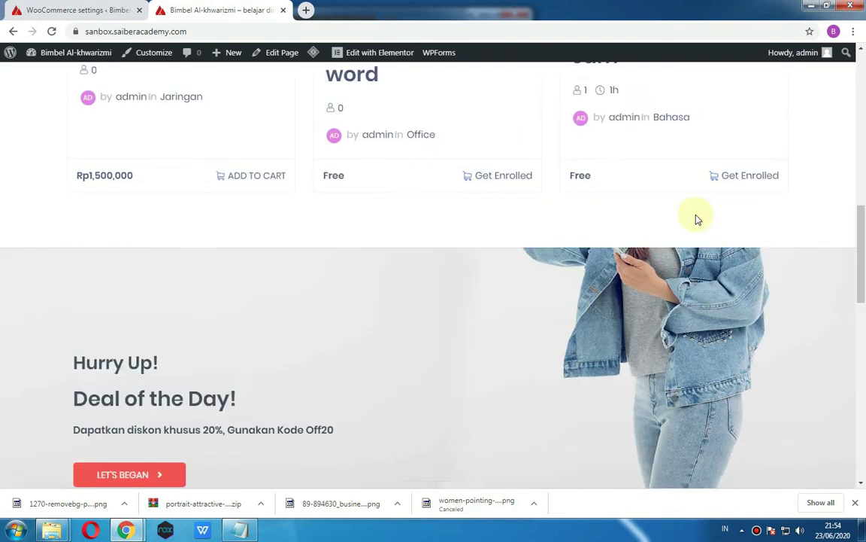
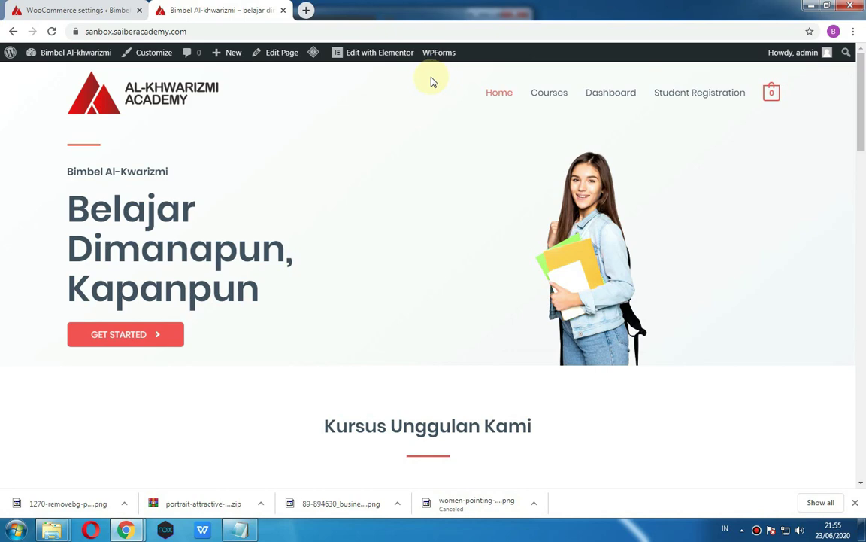
scroll(512, 203, down, 3)
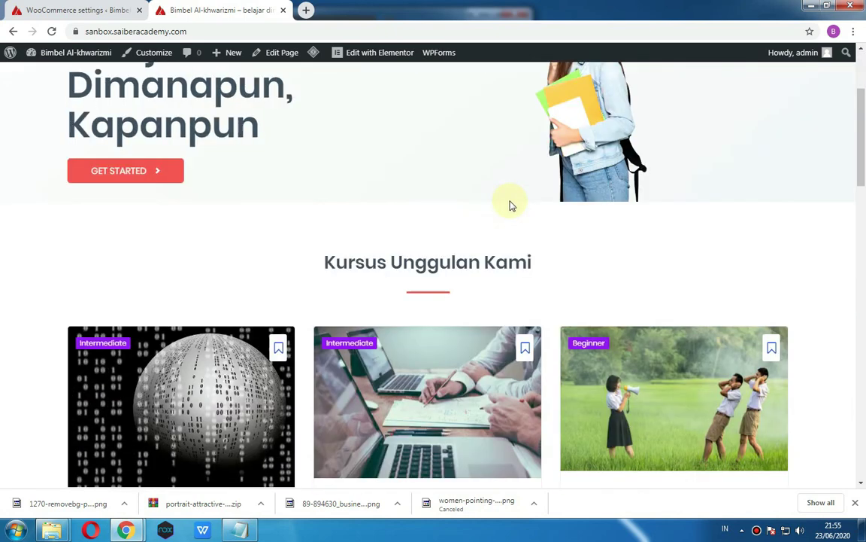
scroll(510, 204, up, 3)
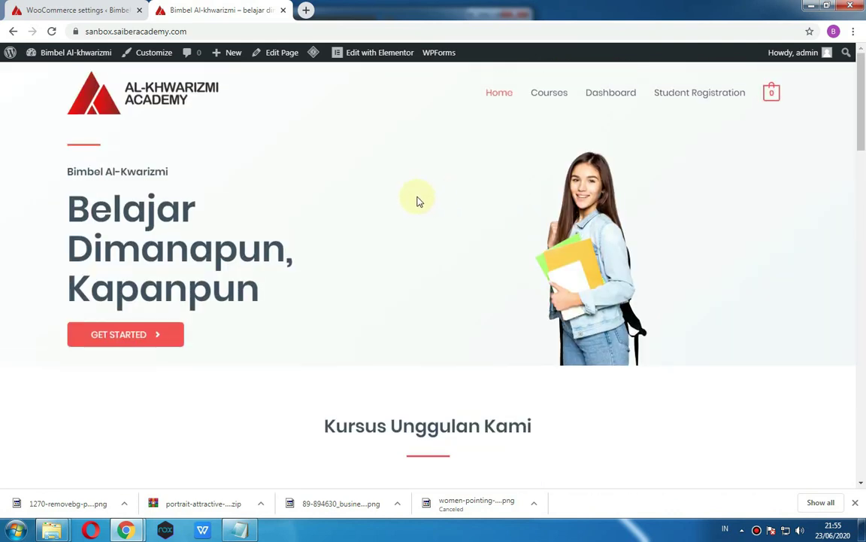
scroll(754, 141, down, 5)
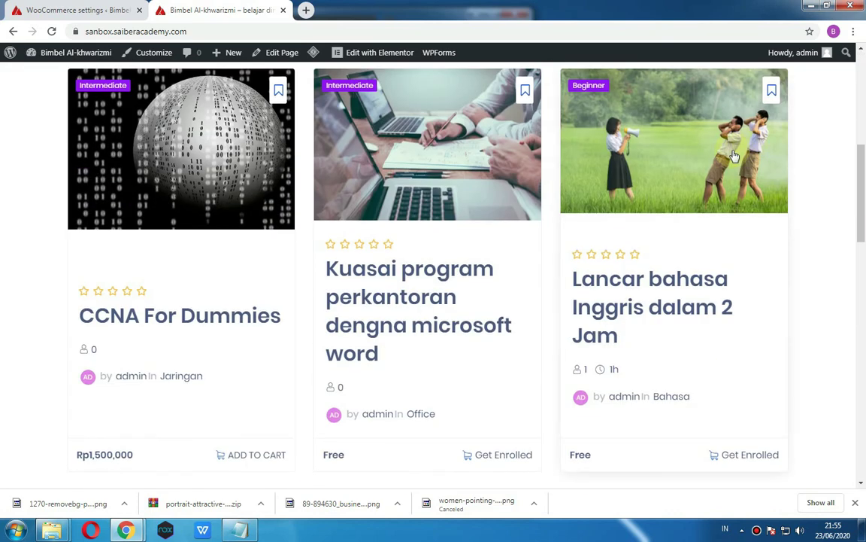
scroll(748, 156, up, 3)
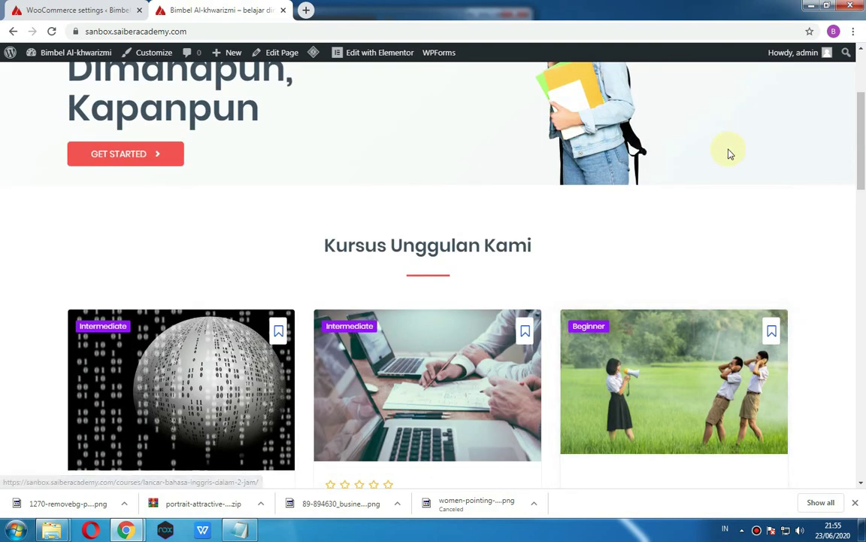
scroll(734, 153, up, 3)
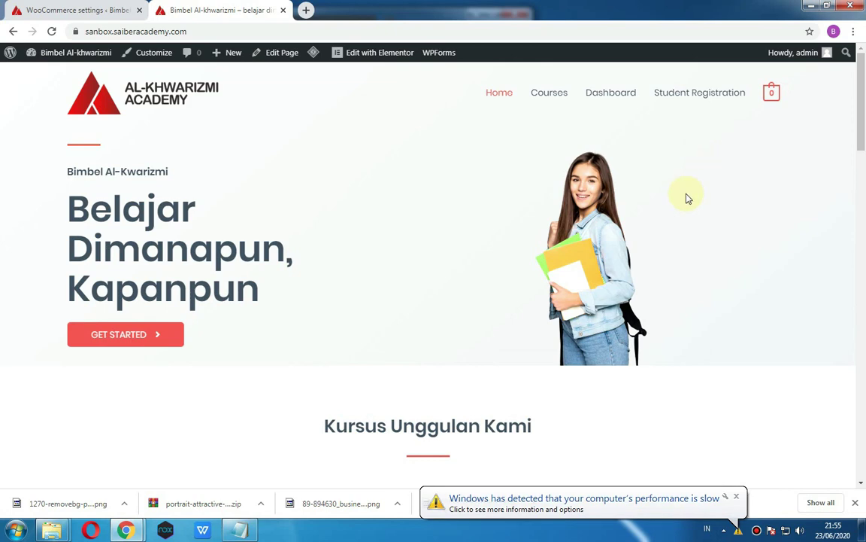
scroll(691, 184, down, 3)
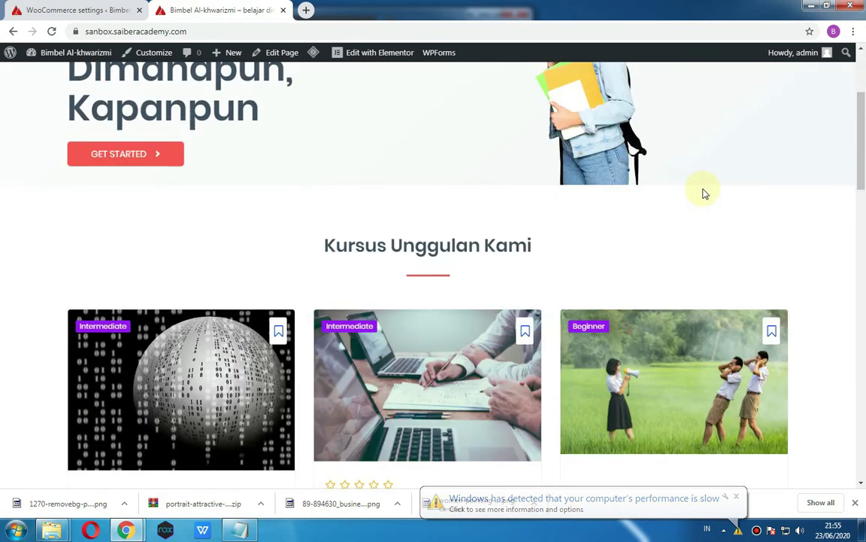
scroll(704, 193, up, 3)
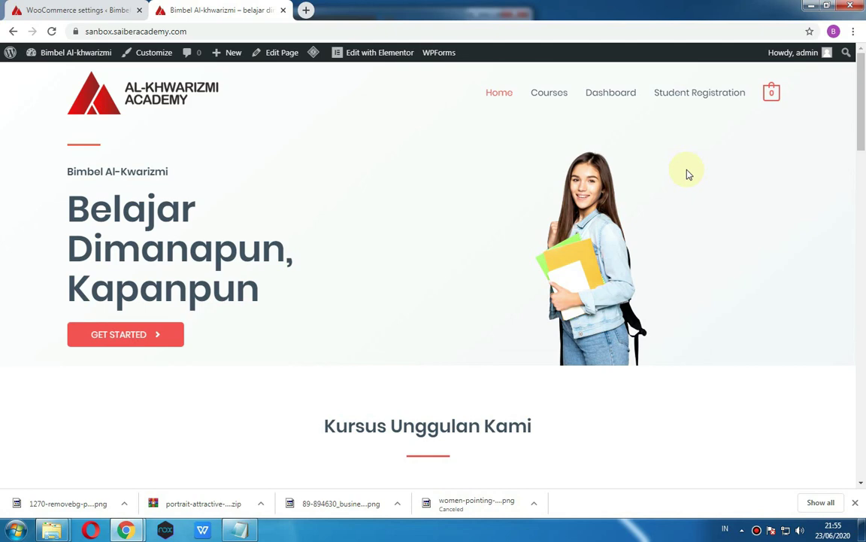
- Dismiss the browser's downloads bar and view the homepage's hero and Kursus Unggulan Kami sections without it
click(855, 502)
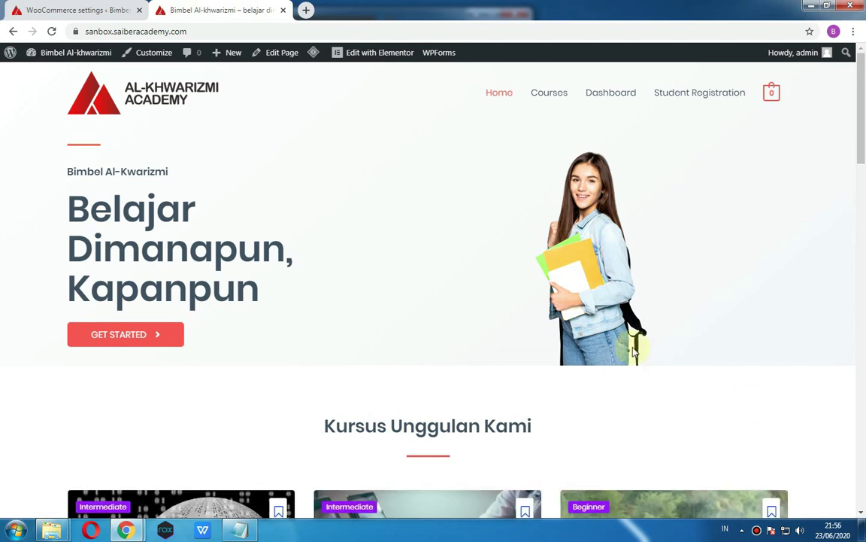
scroll(634, 346, down, 3)
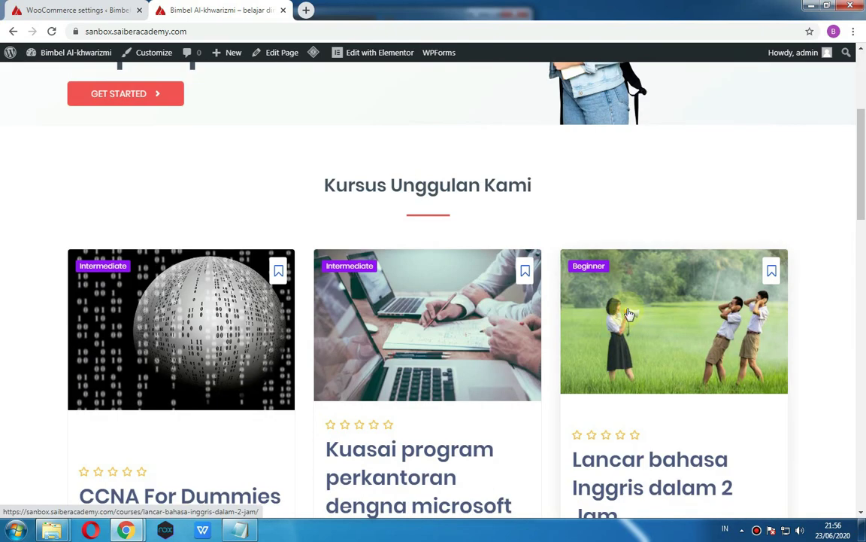
scroll(630, 314, up, 3)
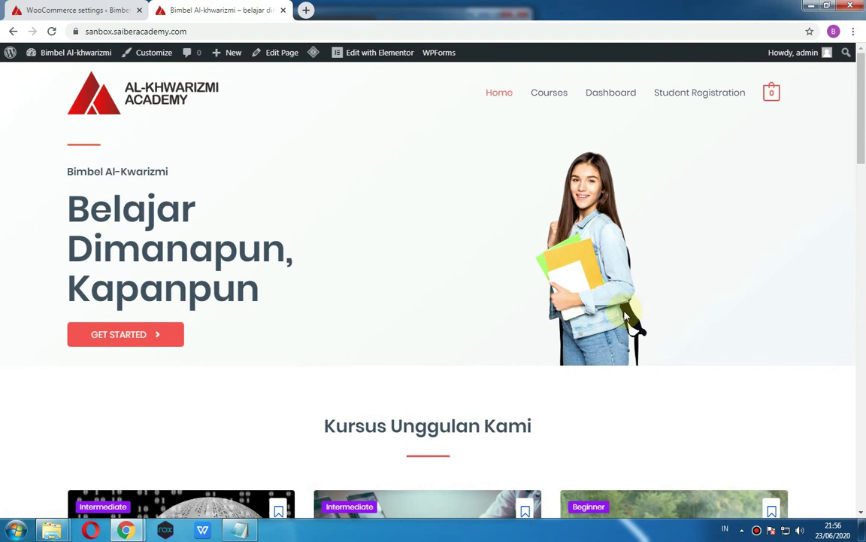